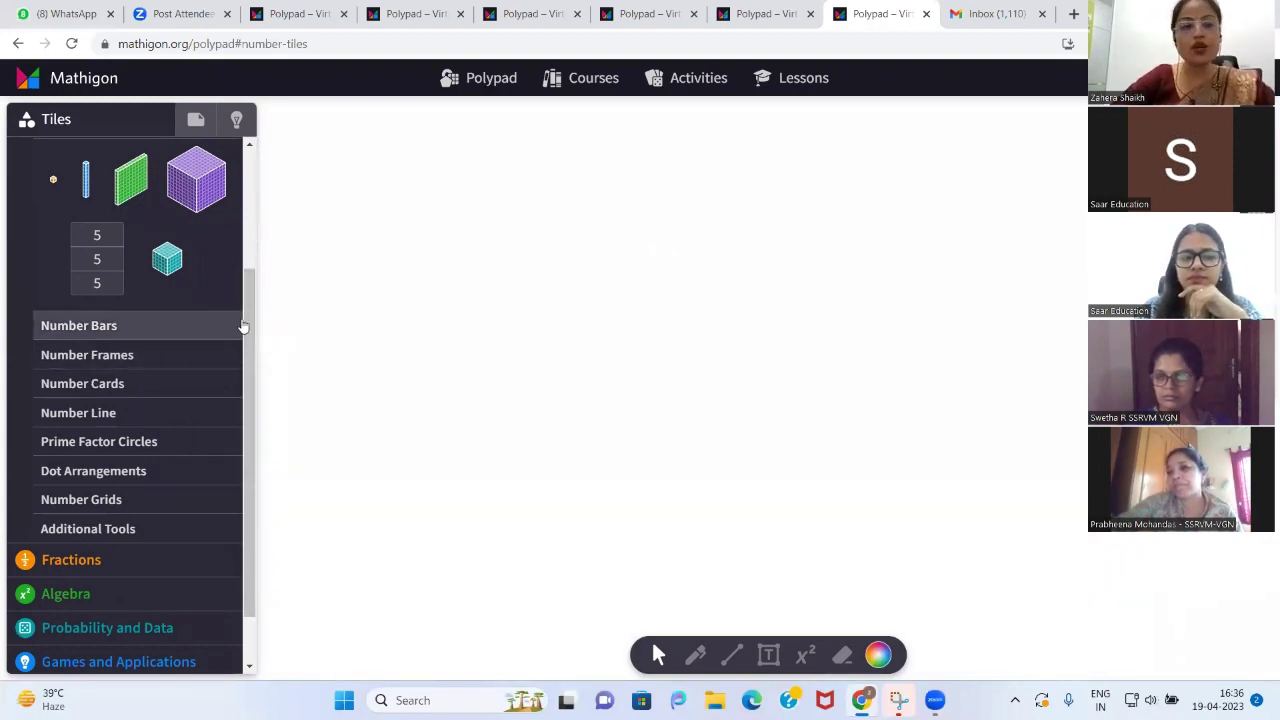
Browse Number Bars, Number Frames, Number Cards and Number Line, ending on the ten-frame and counter pieces
drag(246, 315, 245, 278)
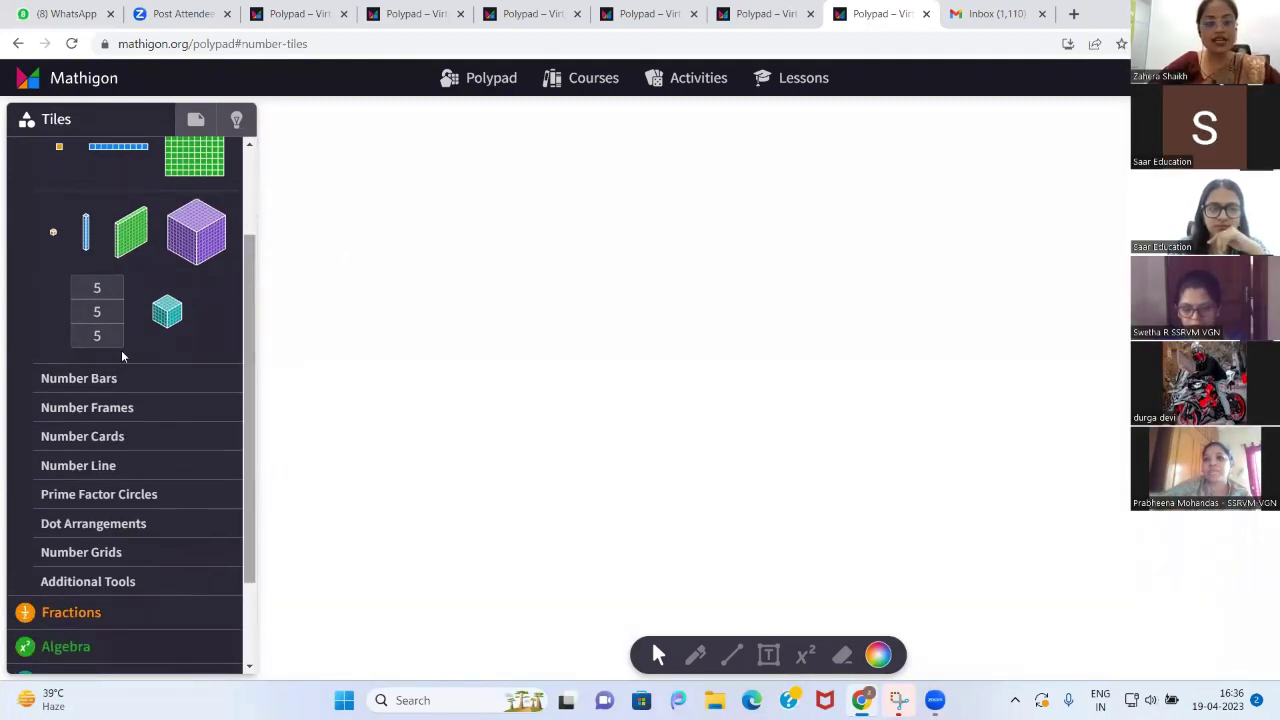
click(108, 378)
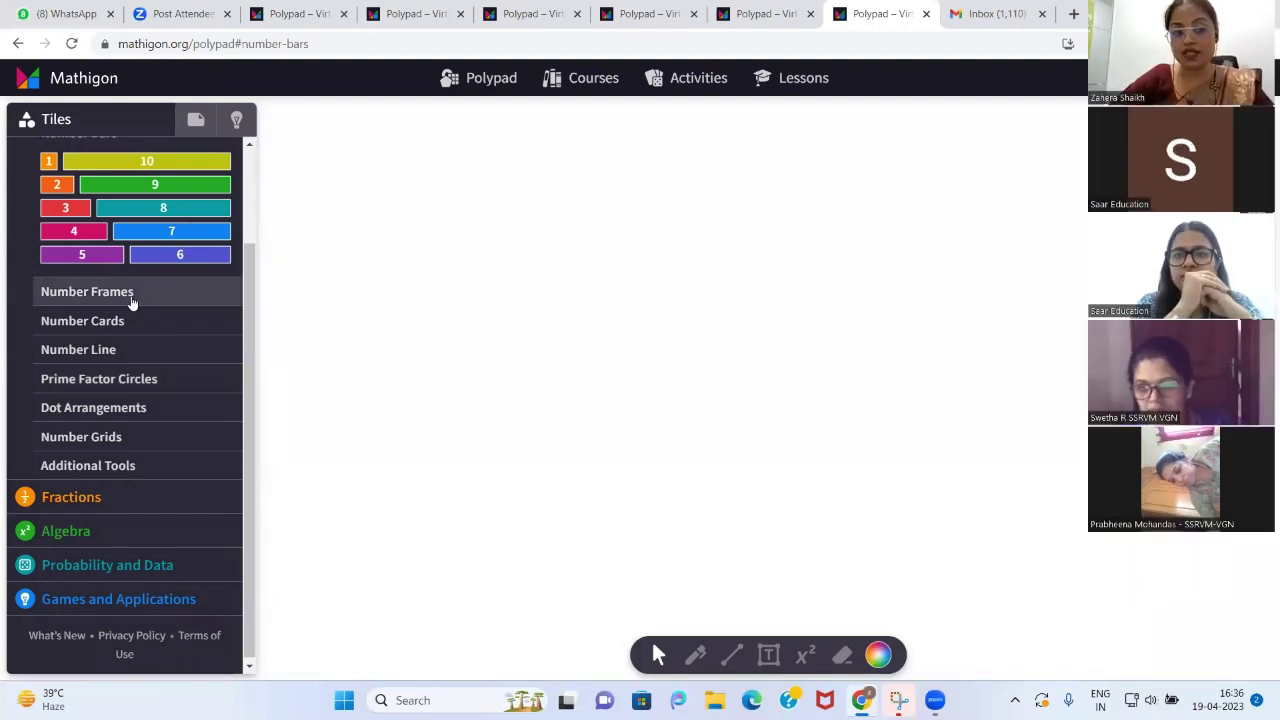
click(130, 298)
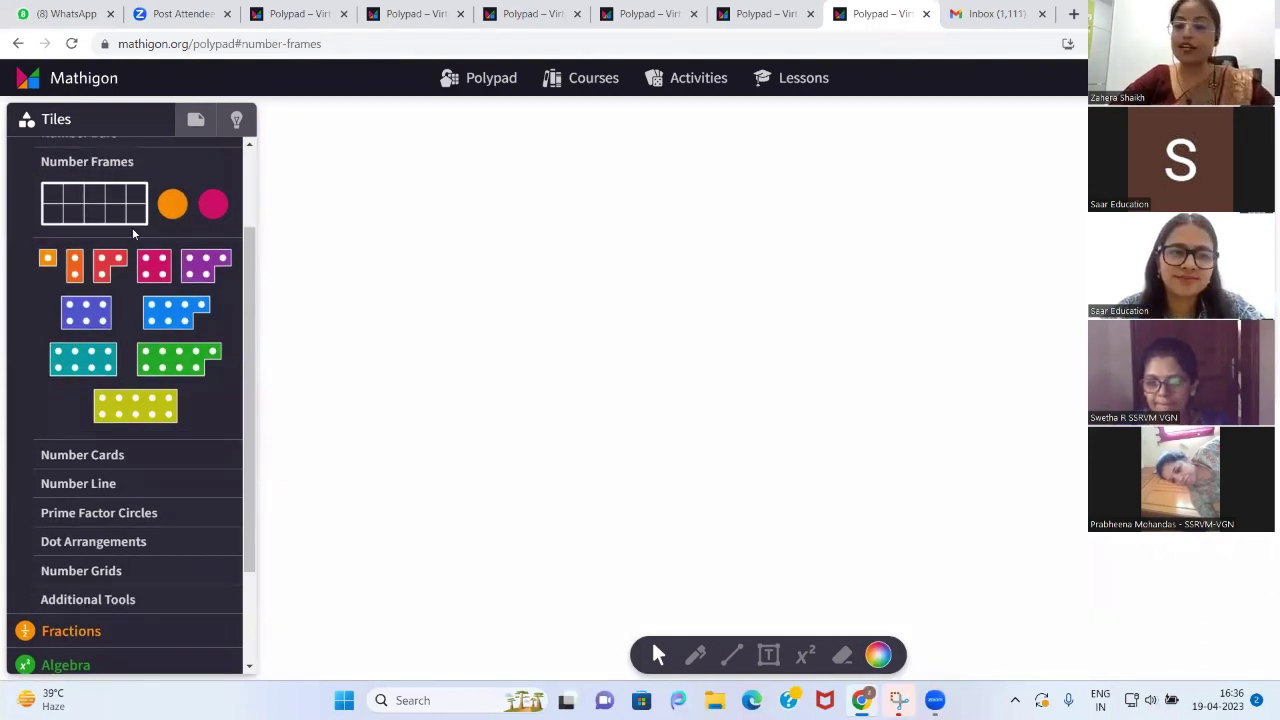
click(105, 455)
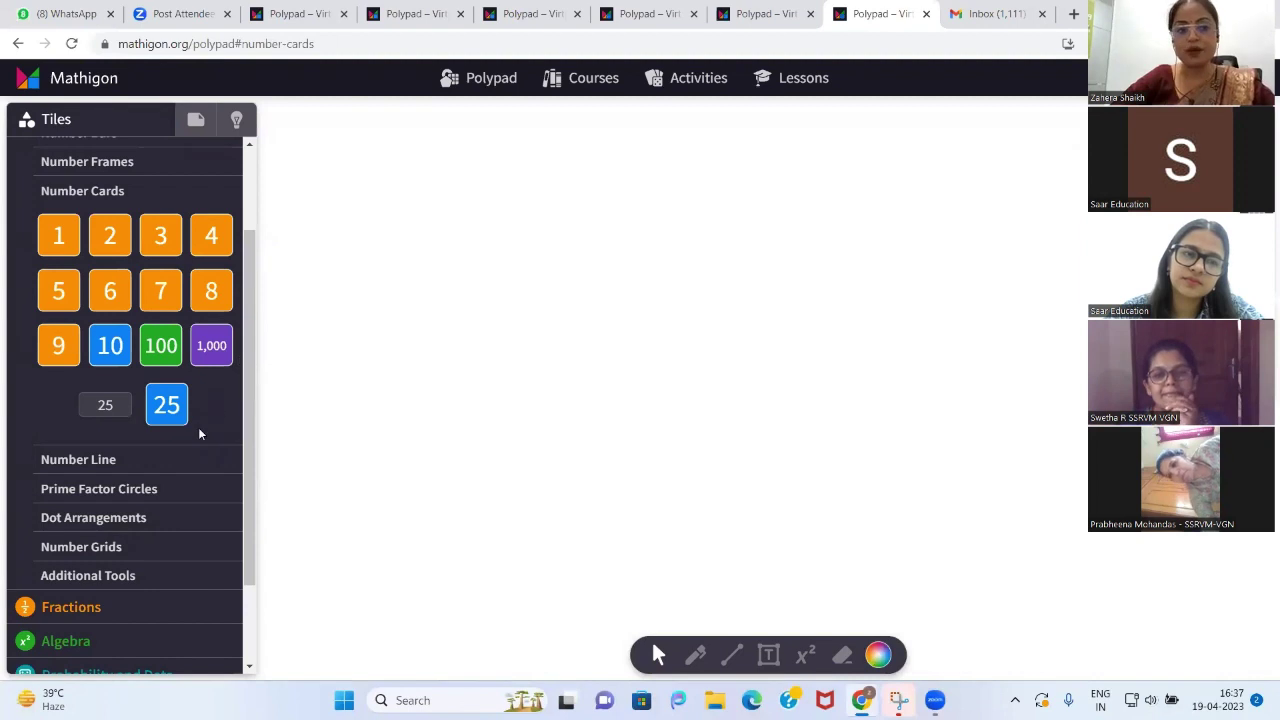
click(124, 458)
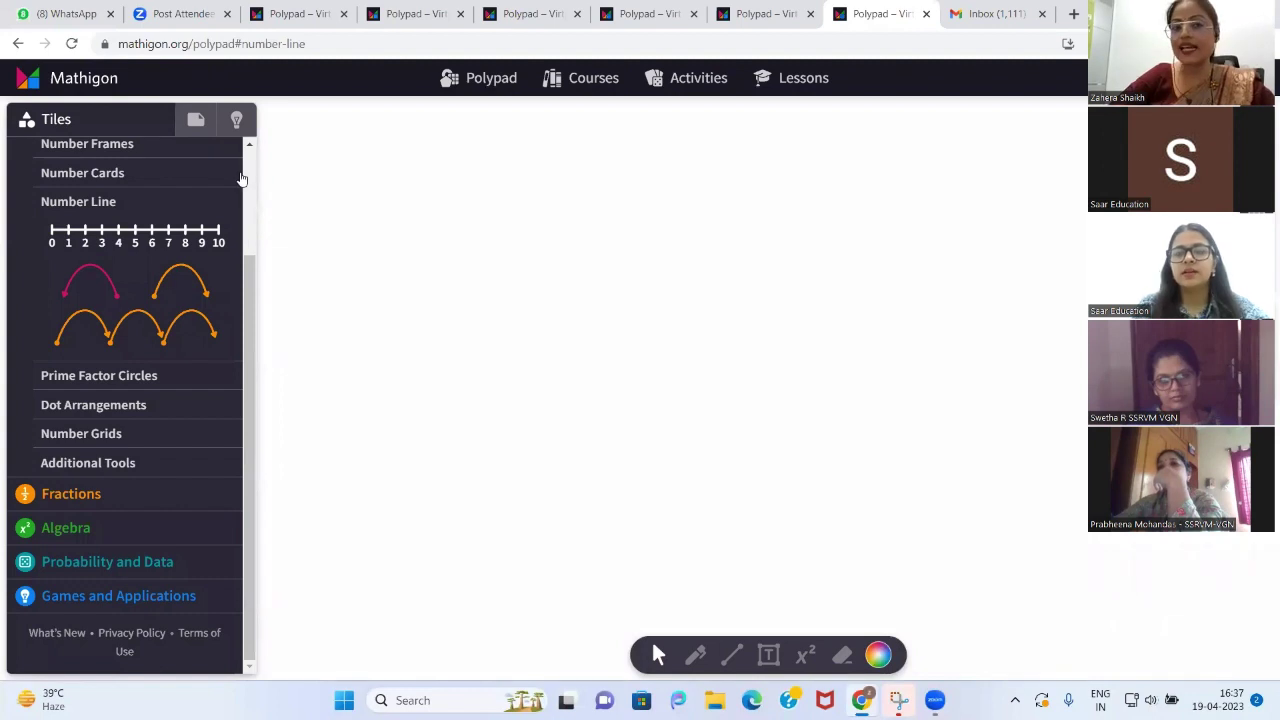
drag(253, 265, 259, 156)
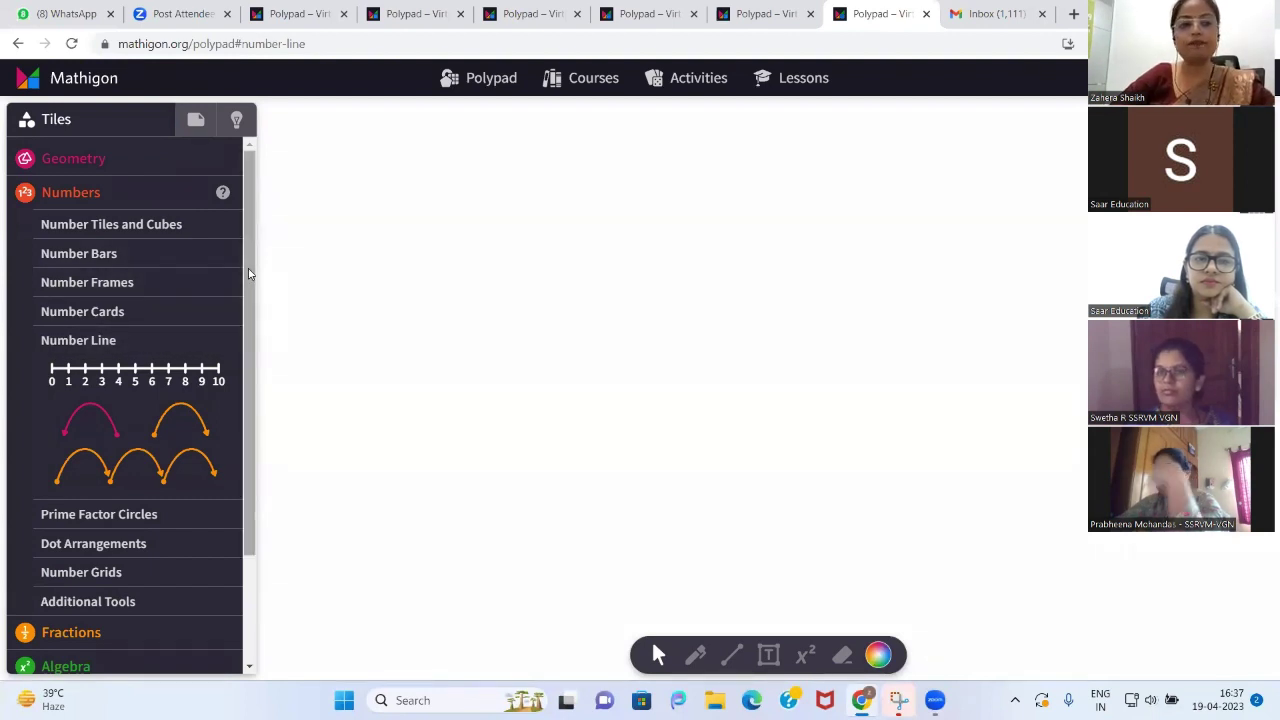
mouse_move(248, 268)
mouse_down()
mouse_move(250, 287)
mouse_move(250, 270)
mouse_up()
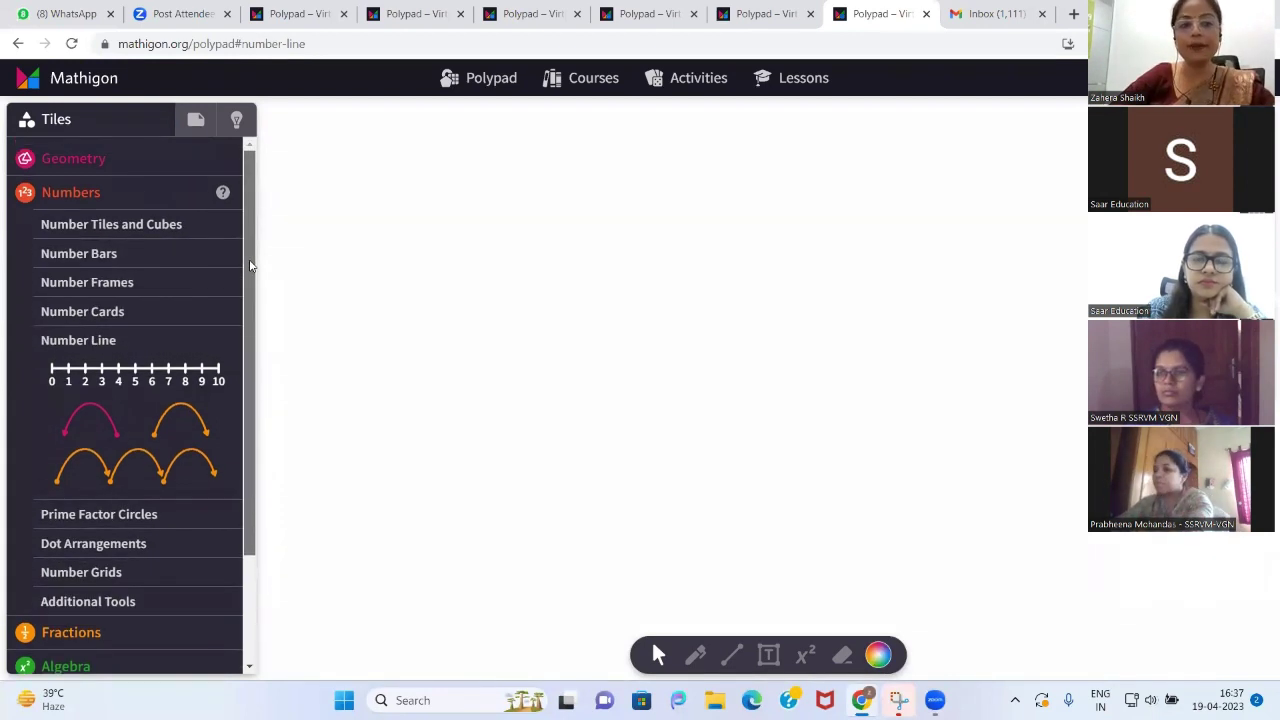
click(137, 284)
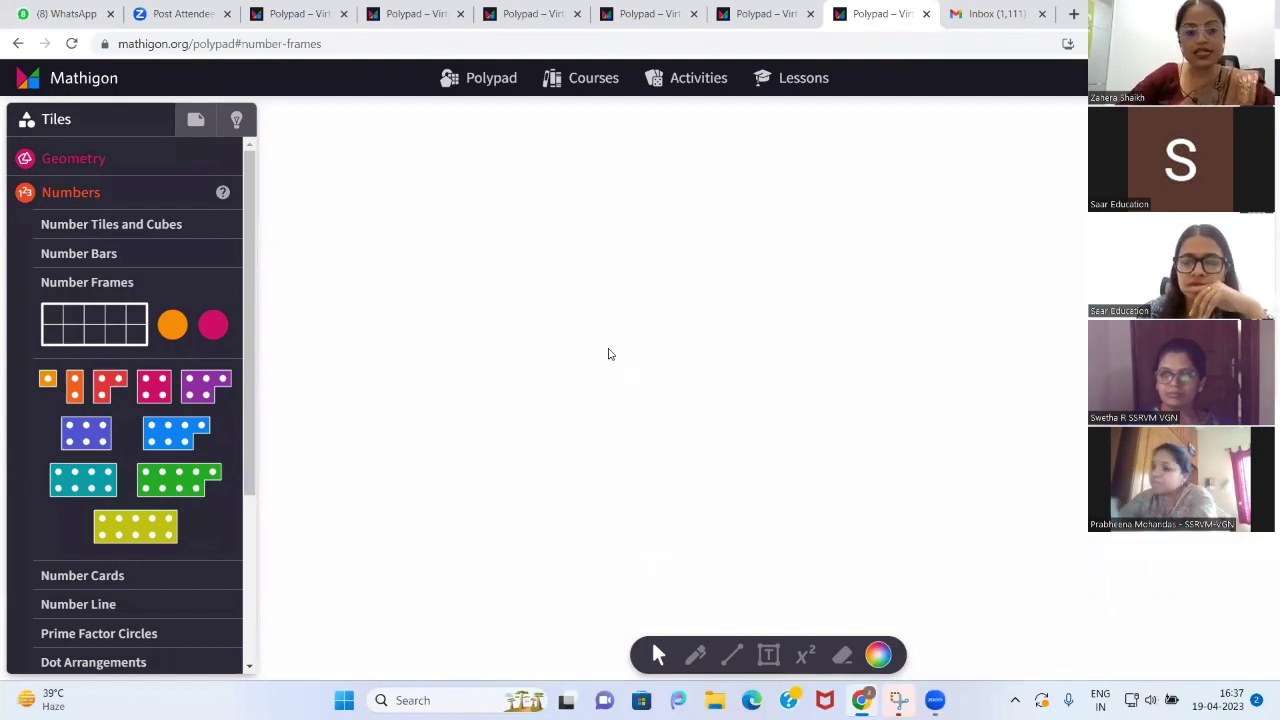
Switch through the saved Polypad tabs to the pad with the 12 + 9 prompt
click(790, 14)
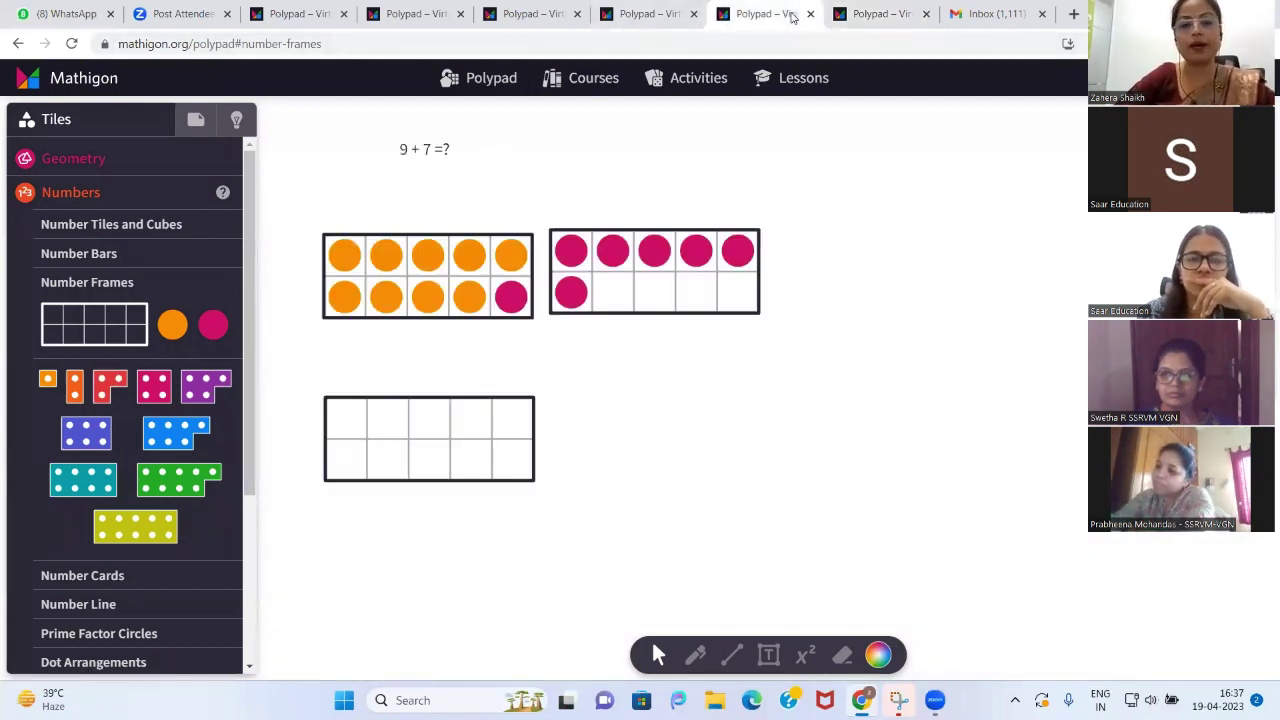
click(669, 14)
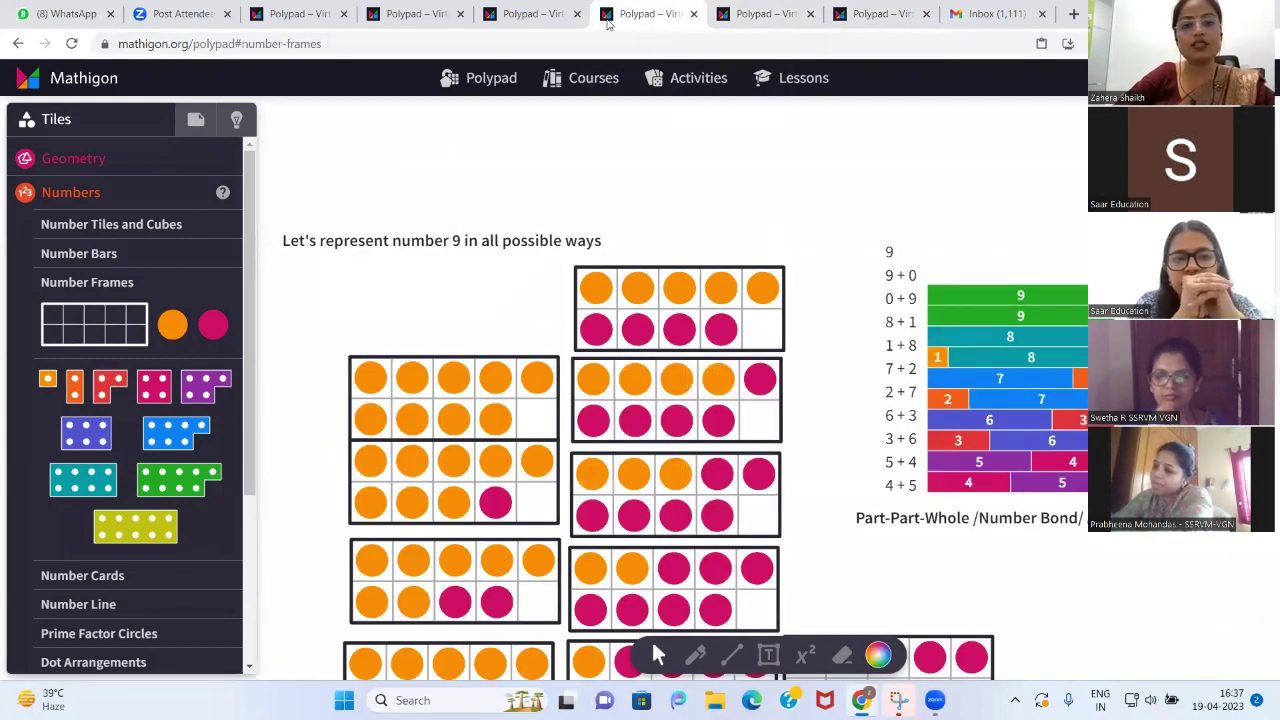
click(548, 14)
click(437, 17)
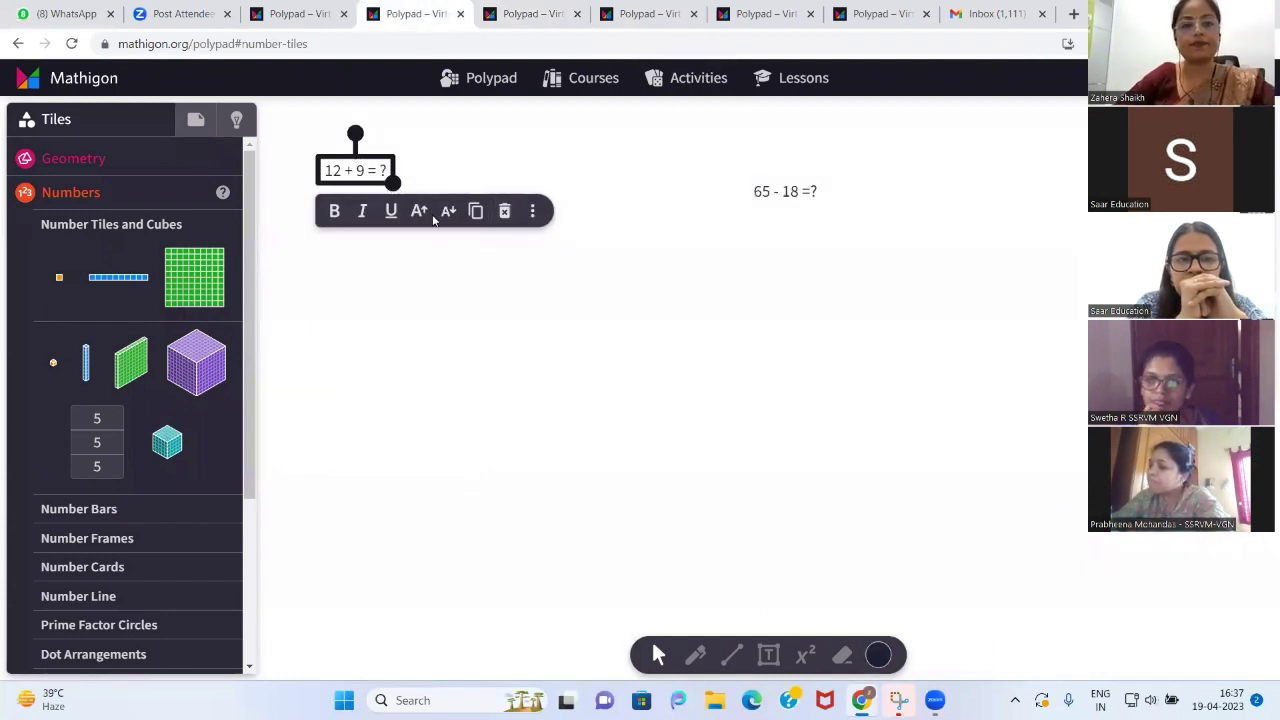
Delete the '12 + 9 = ?' and '65 - 18 =?' text boxes from the canvas
click(490, 240)
click(393, 180)
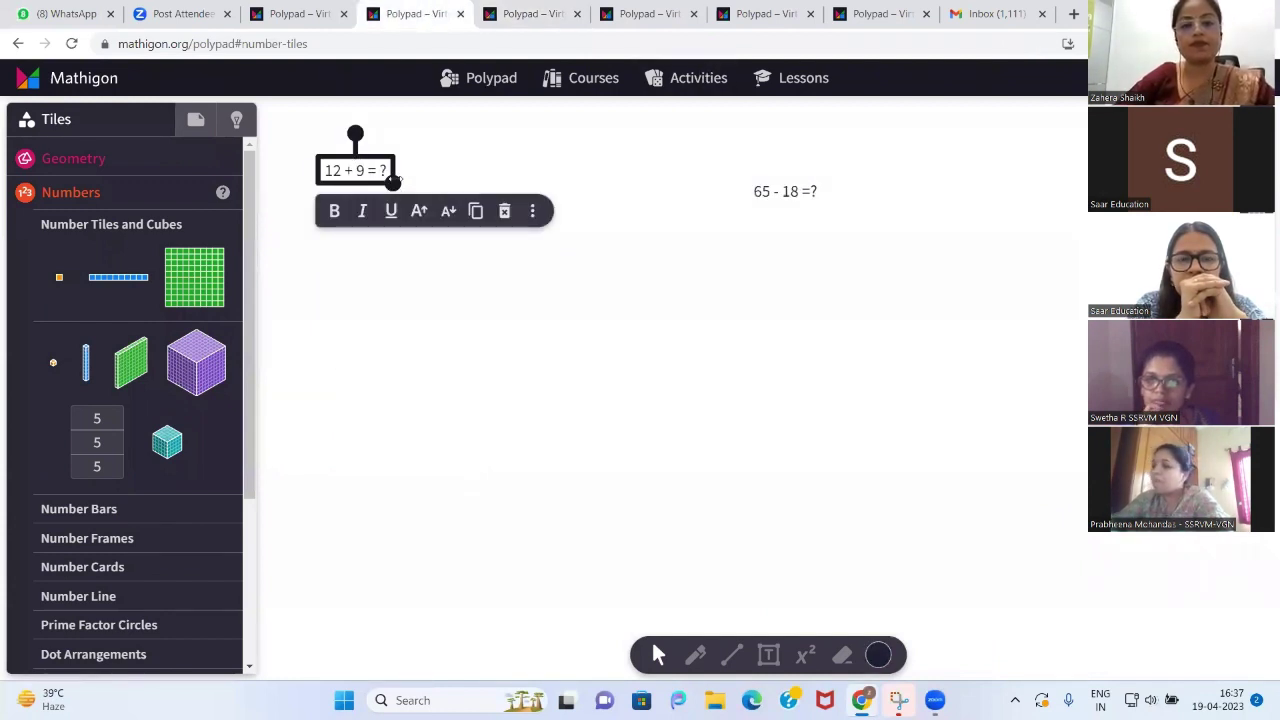
click(505, 211)
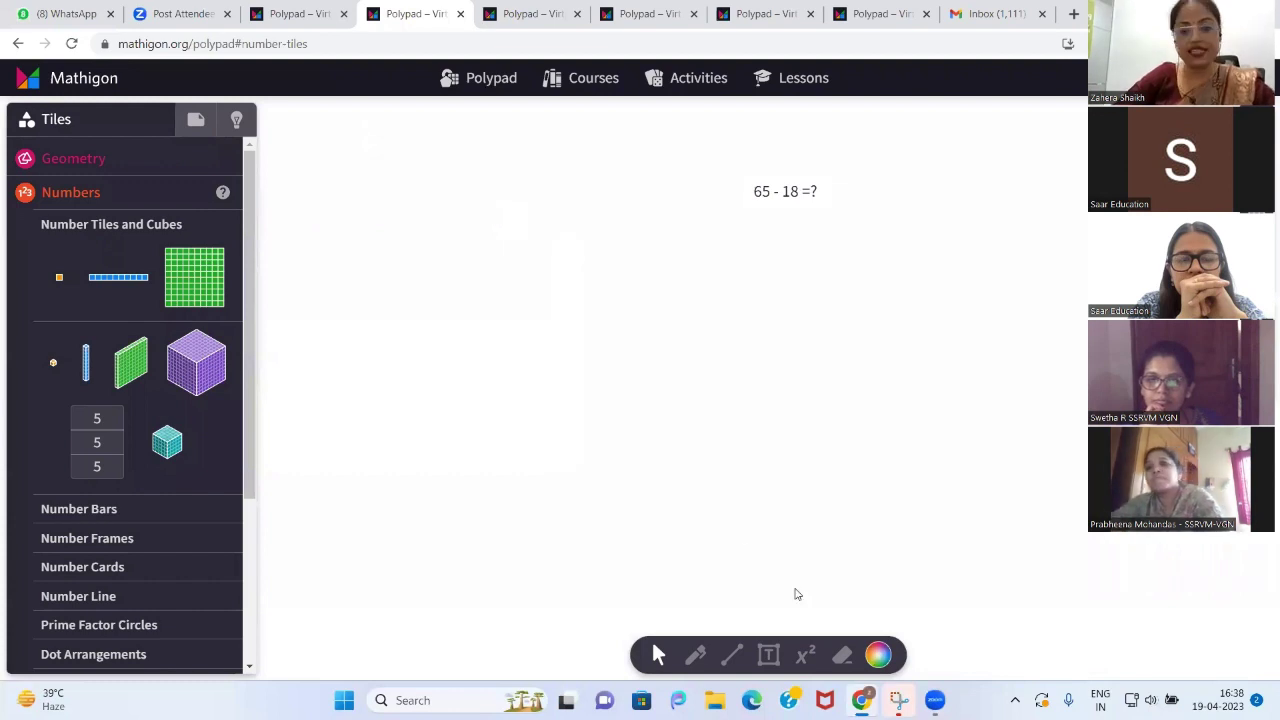
key(ctrl+z)
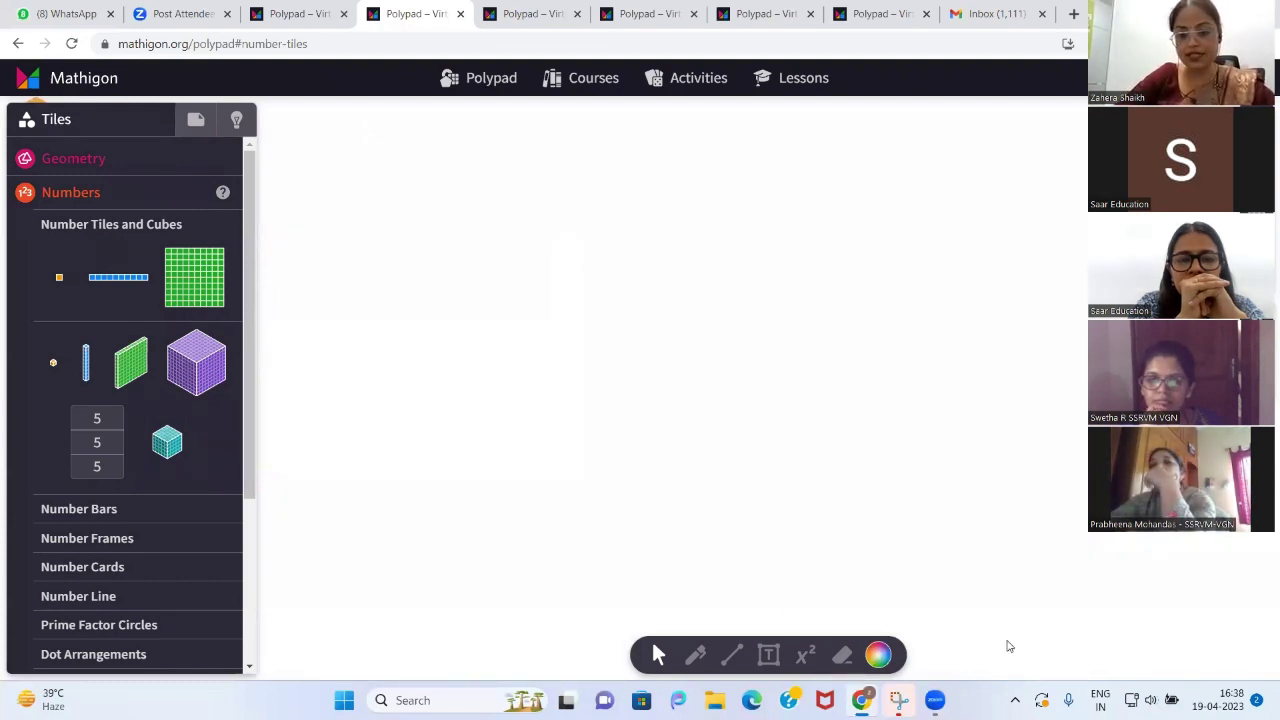
Hand-write a large numeral 9 in black pen near the canvas centre, then return to Move
click(694, 655)
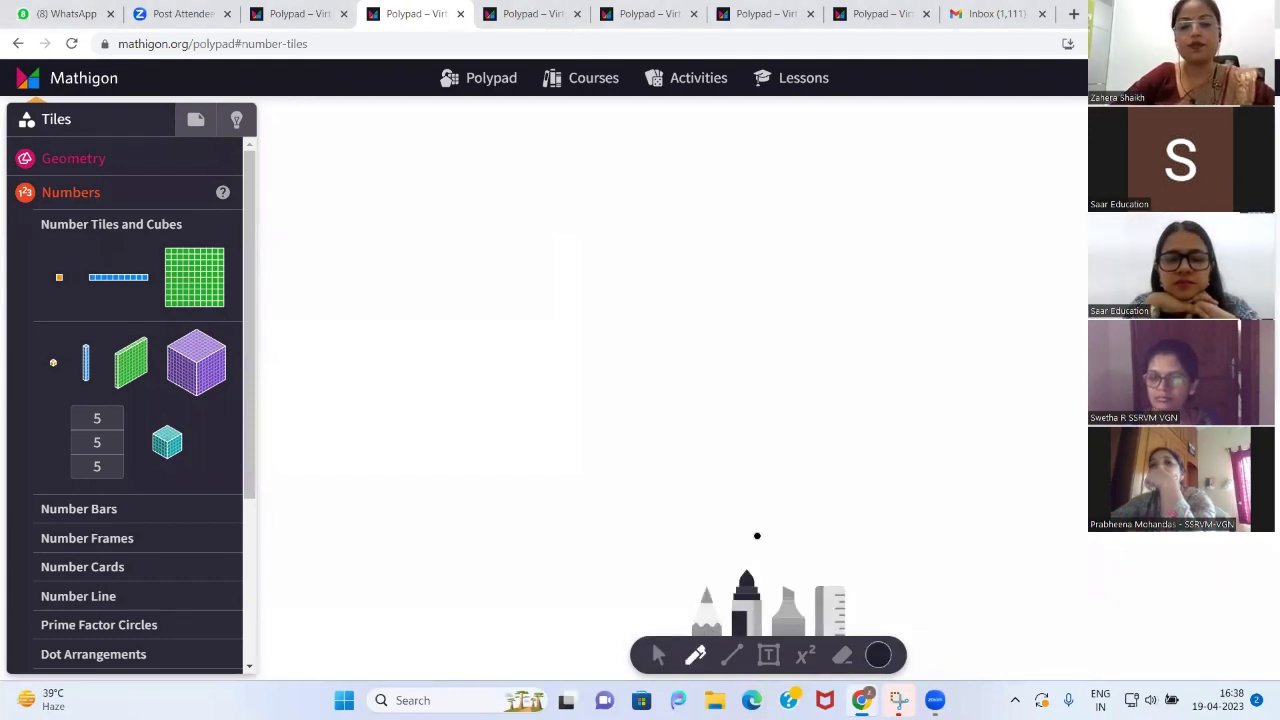
mouse_move(797, 403)
mouse_down()
mouse_move(751, 426)
mouse_move(797, 400)
mouse_move(791, 489)
mouse_up()
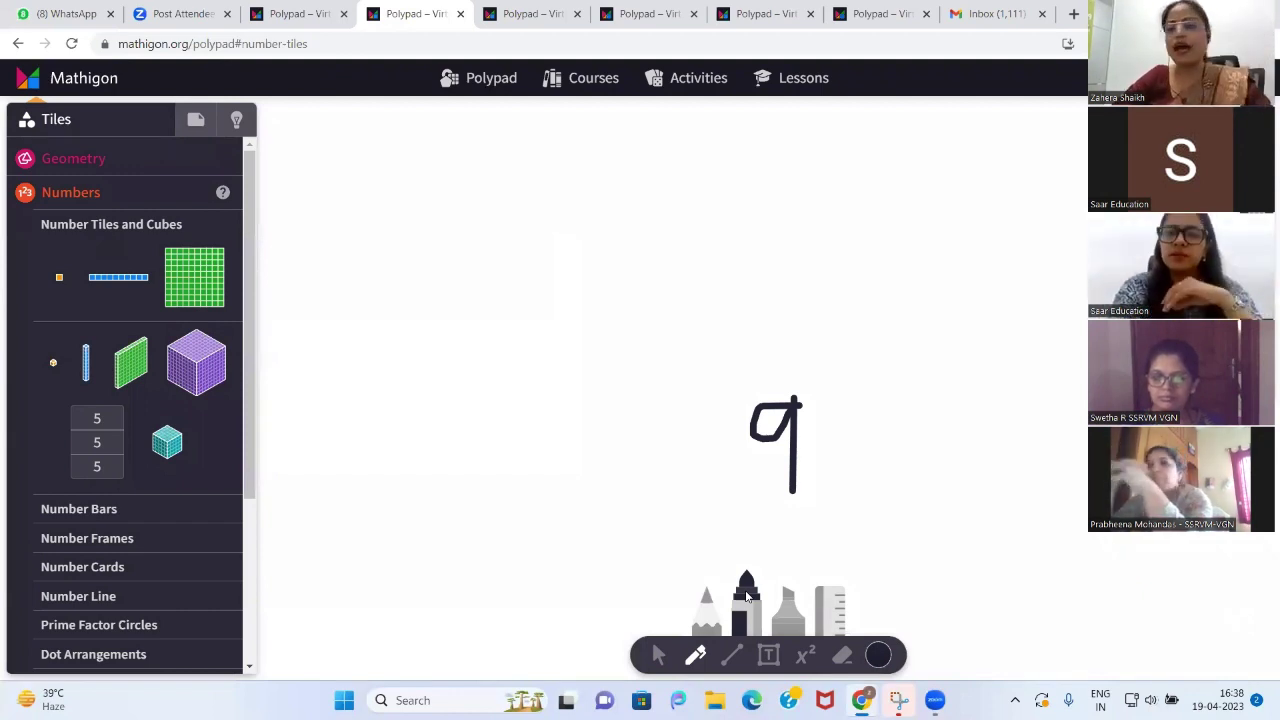
click(659, 655)
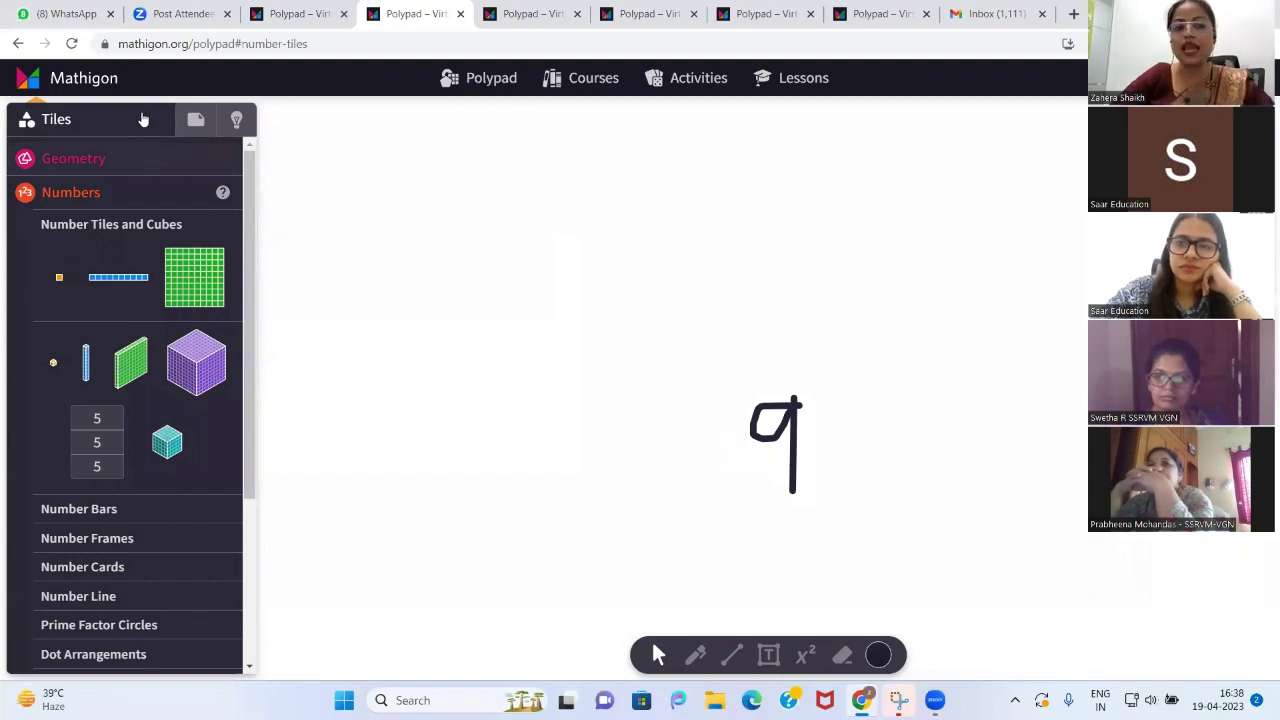
Place a ten-frame left of the 9 with one orange counter in its first cell
click(98, 540)
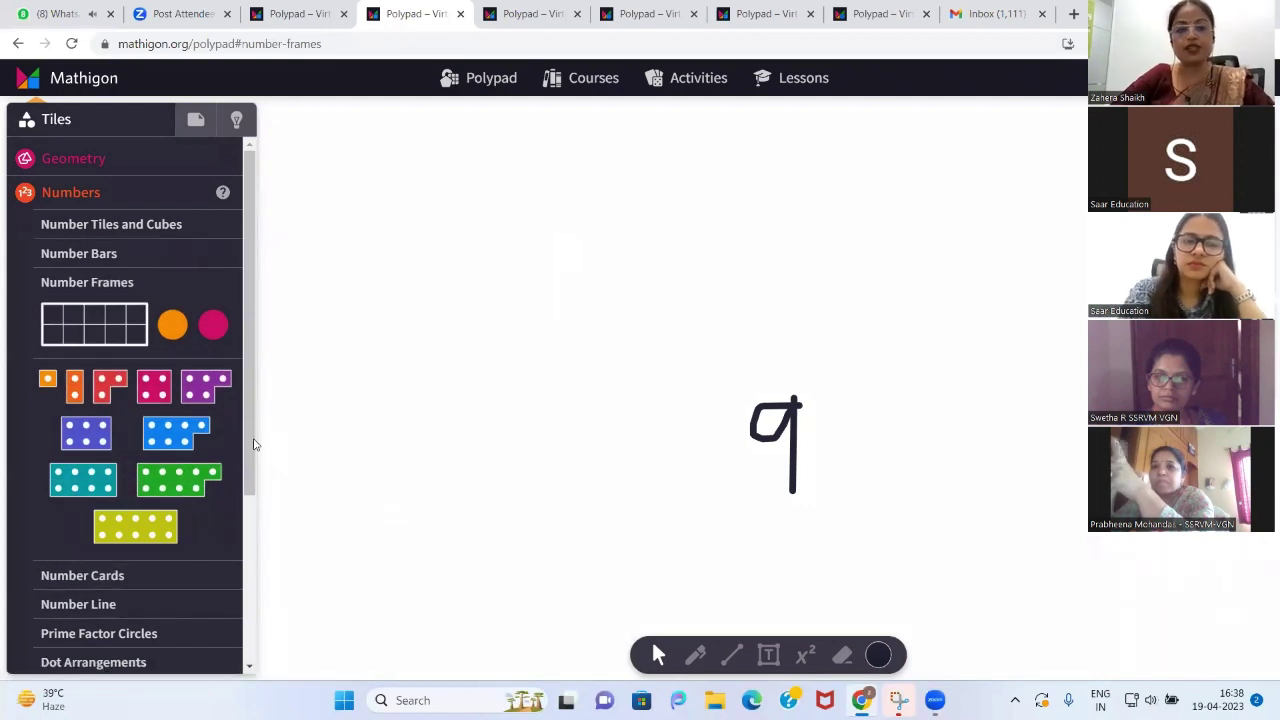
click(107, 326)
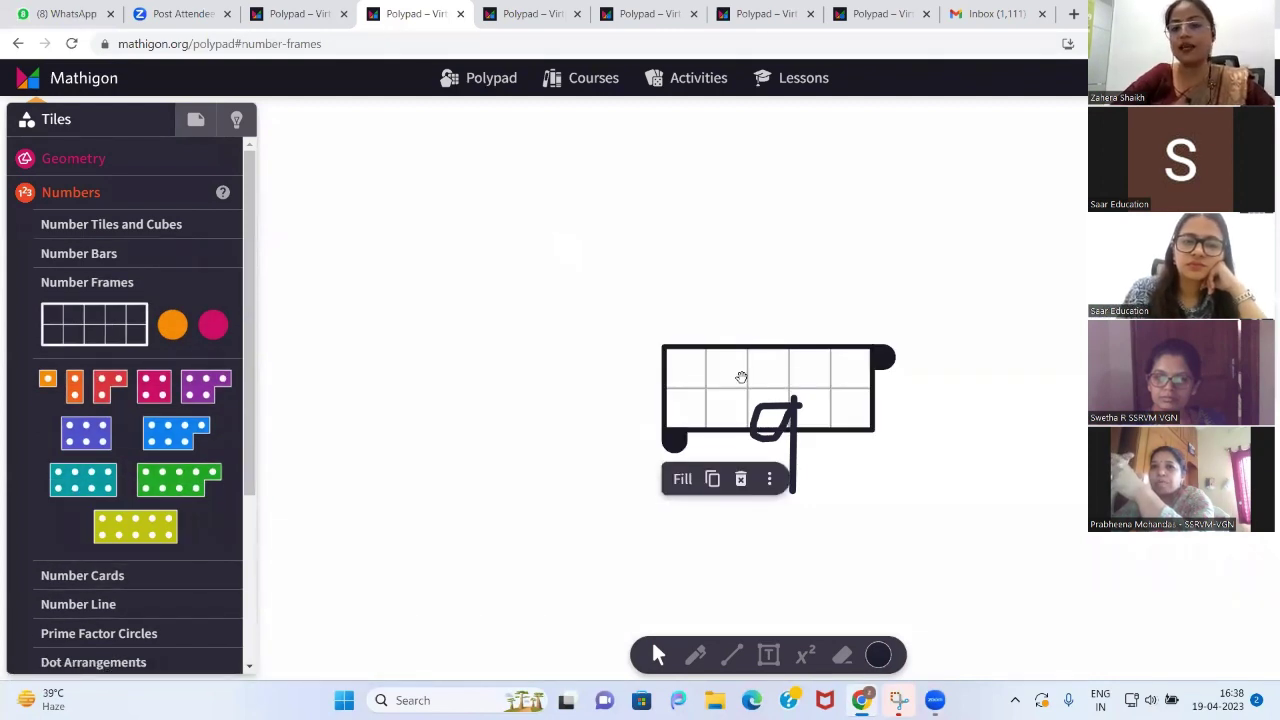
drag(740, 374, 401, 411)
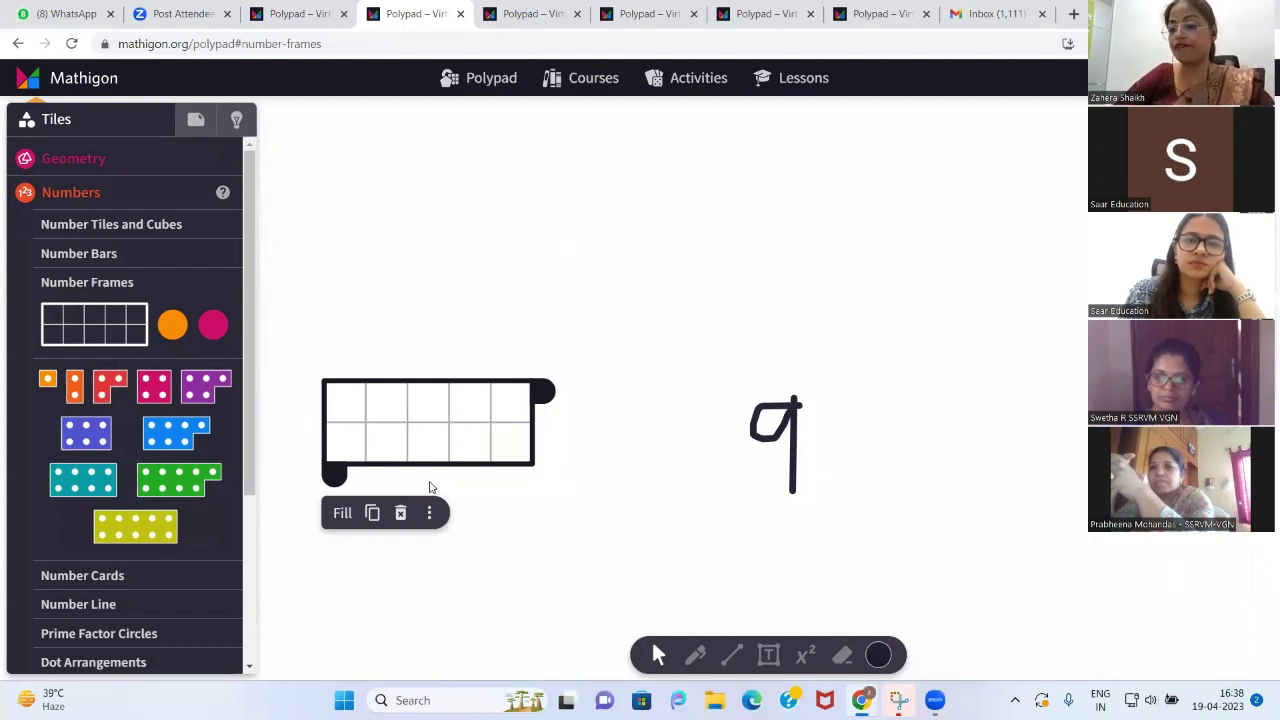
click(184, 345)
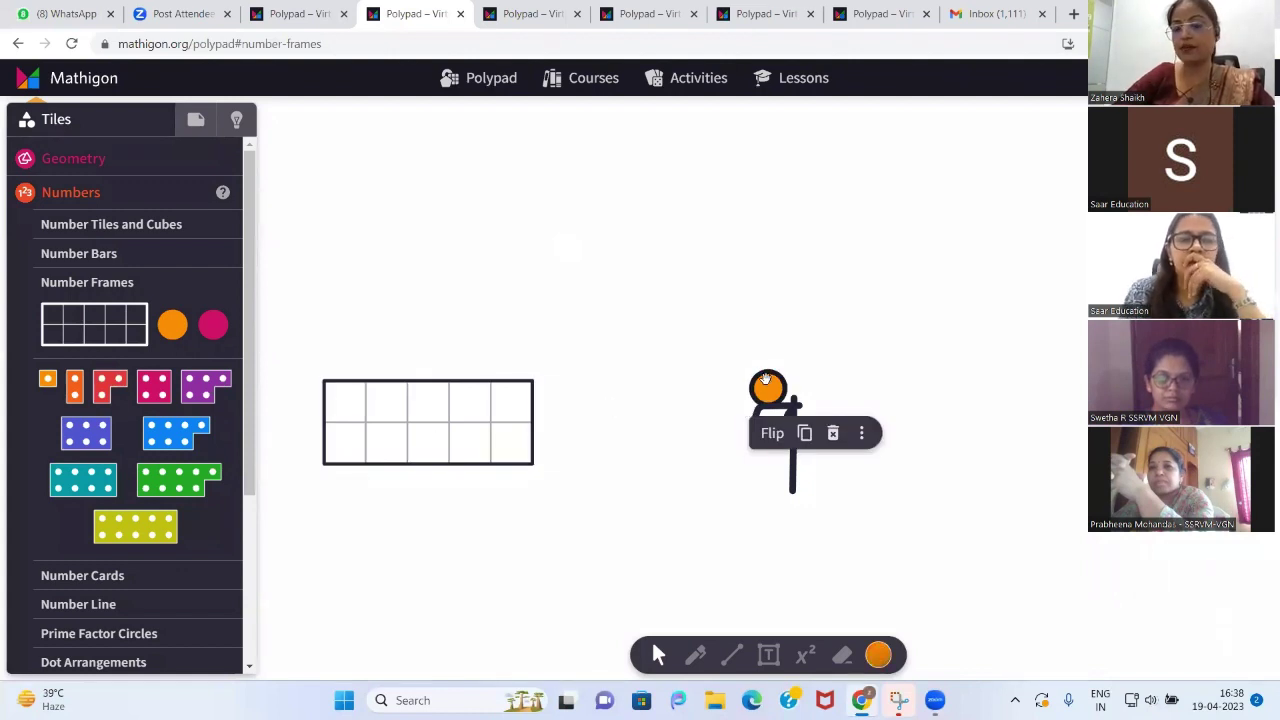
drag(752, 378, 356, 390)
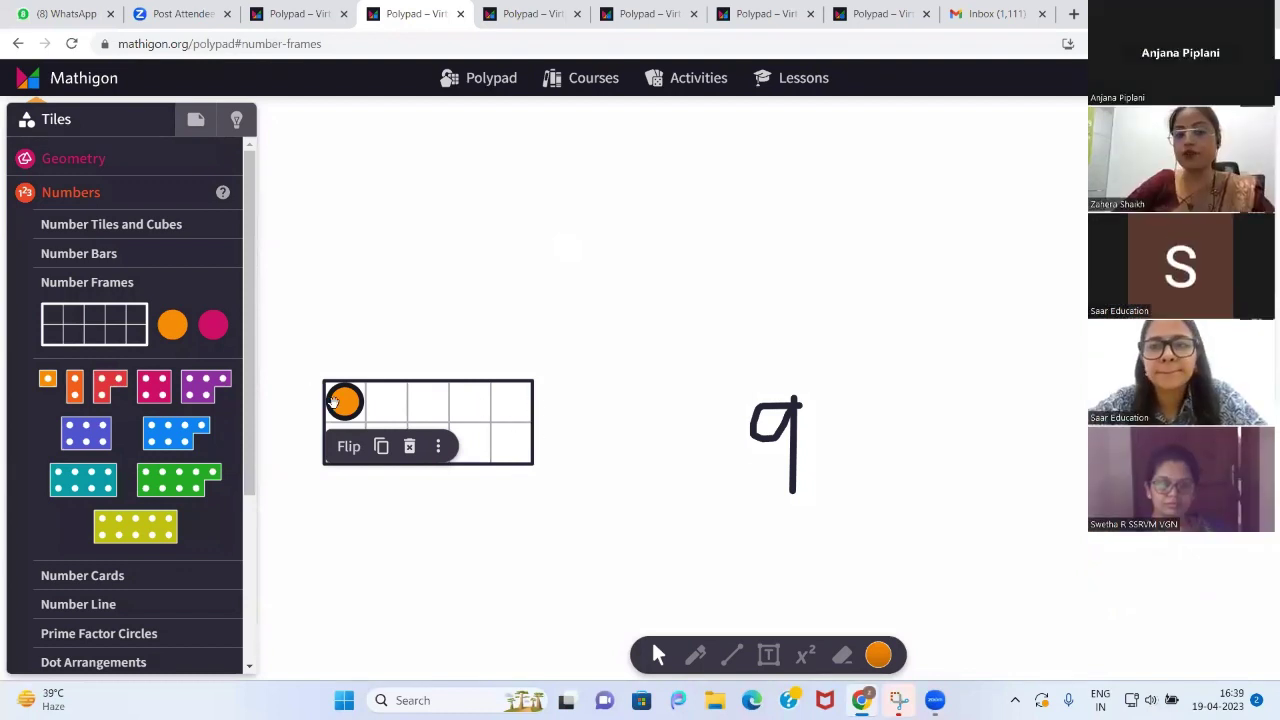
Duplicate the counter to fill three top-row cells, then copy that row into the bottom row
click(381, 447)
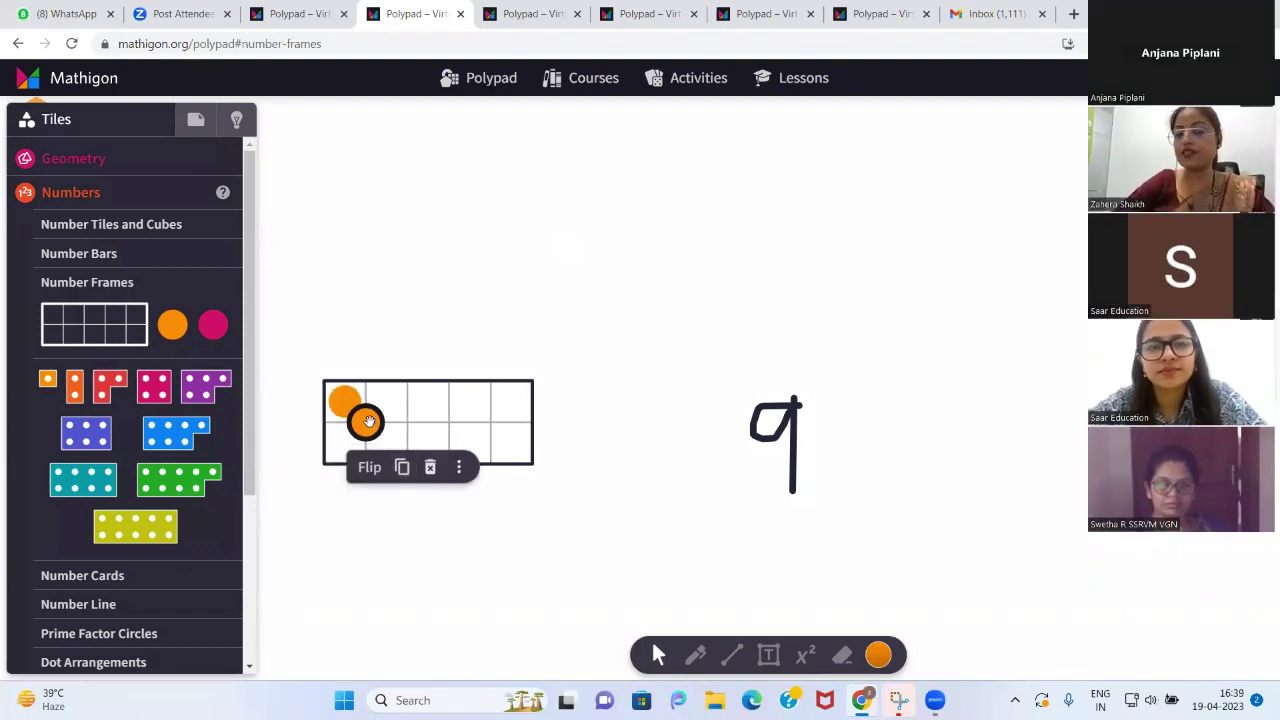
drag(366, 423, 390, 405)
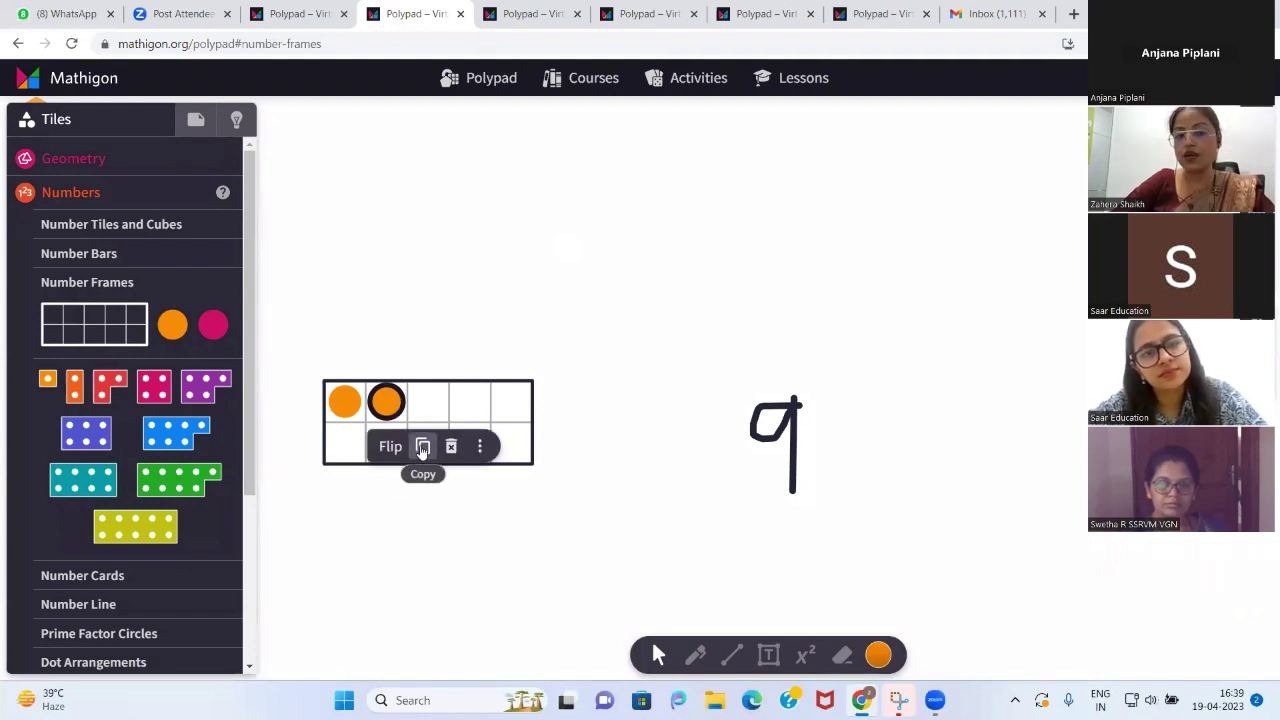
click(420, 446)
drag(408, 430, 429, 409)
drag(311, 370, 392, 446)
click(409, 446)
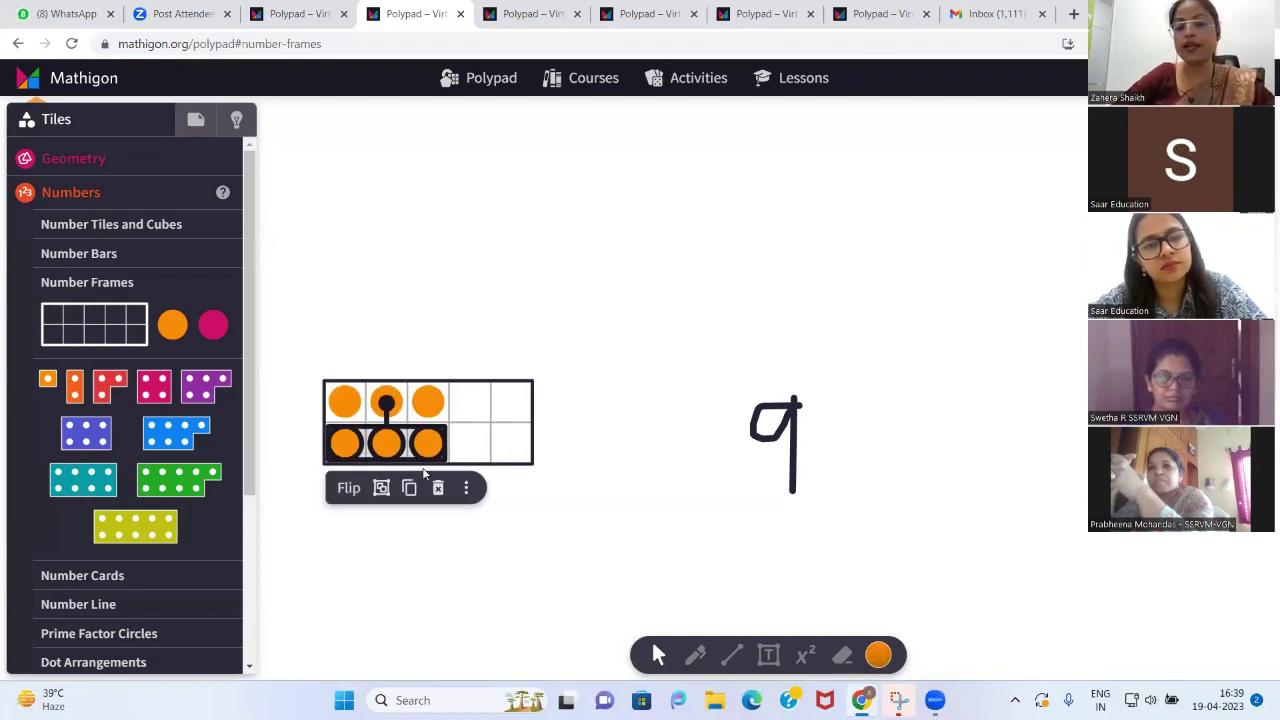
click(383, 382)
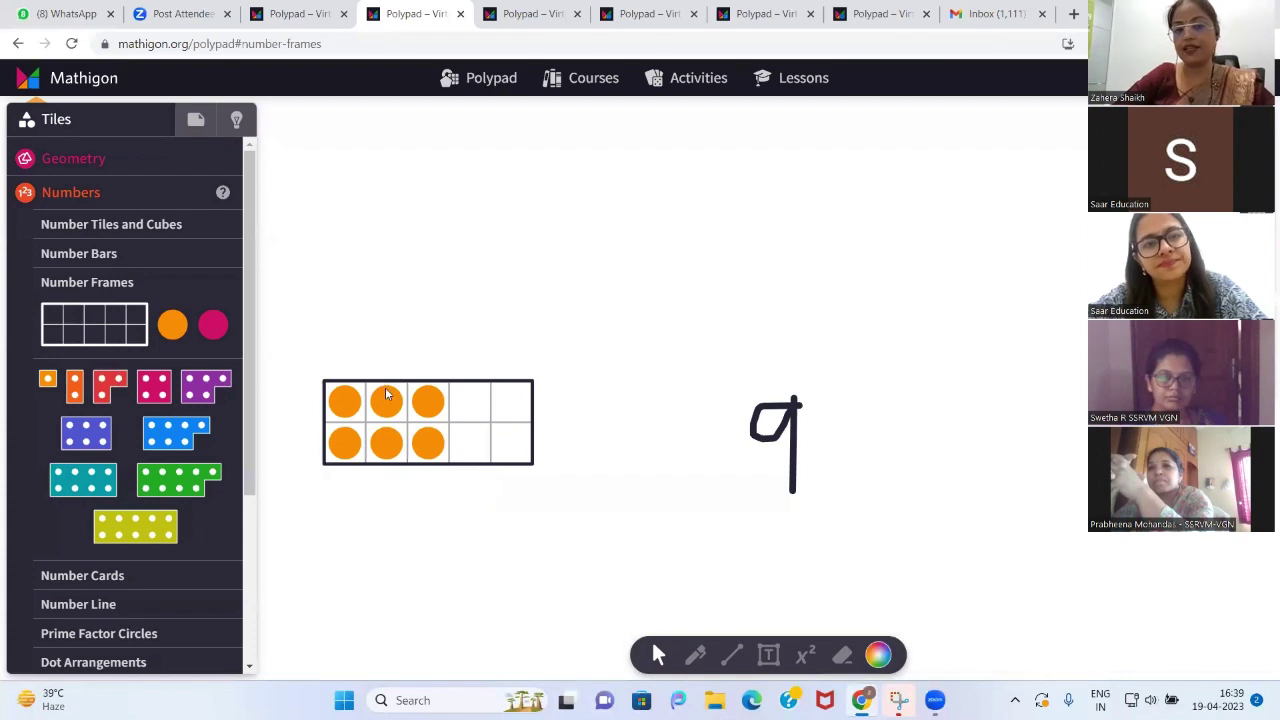
Add three more copies to reach nine orange counters, leaving one cell empty
click(386, 394)
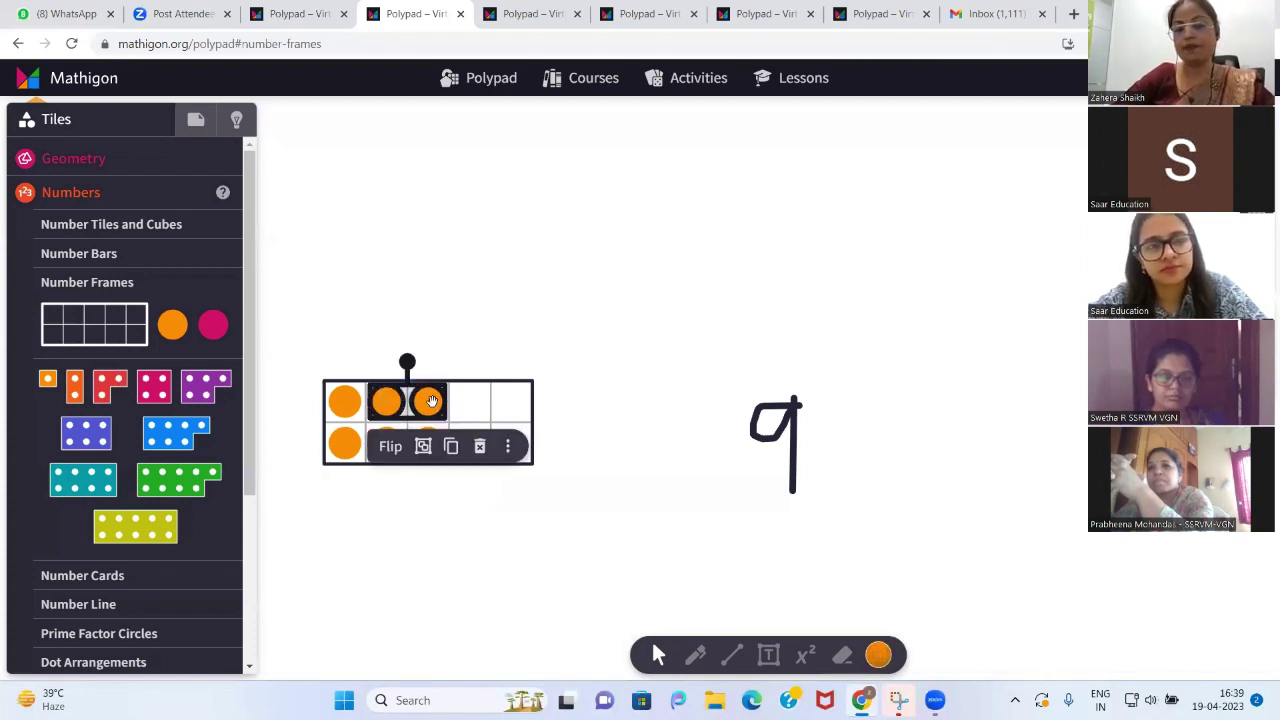
click(450, 445)
drag(434, 414, 500, 398)
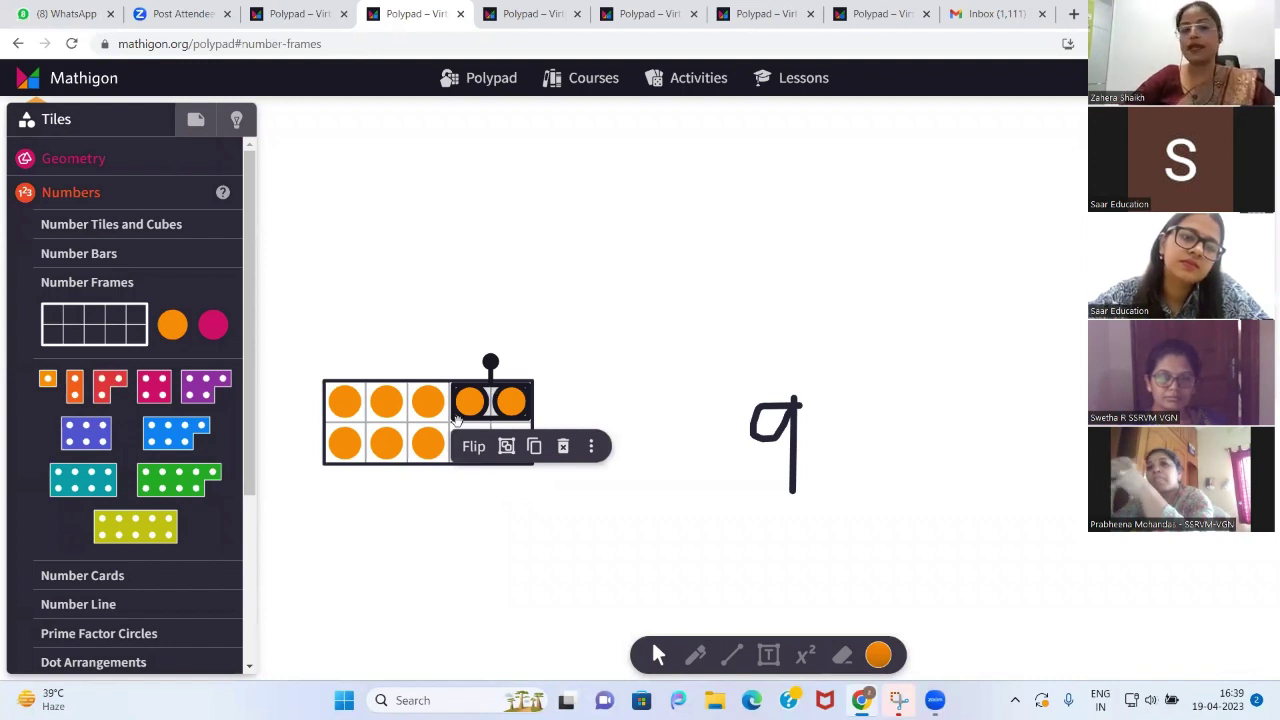
click(428, 443)
click(463, 487)
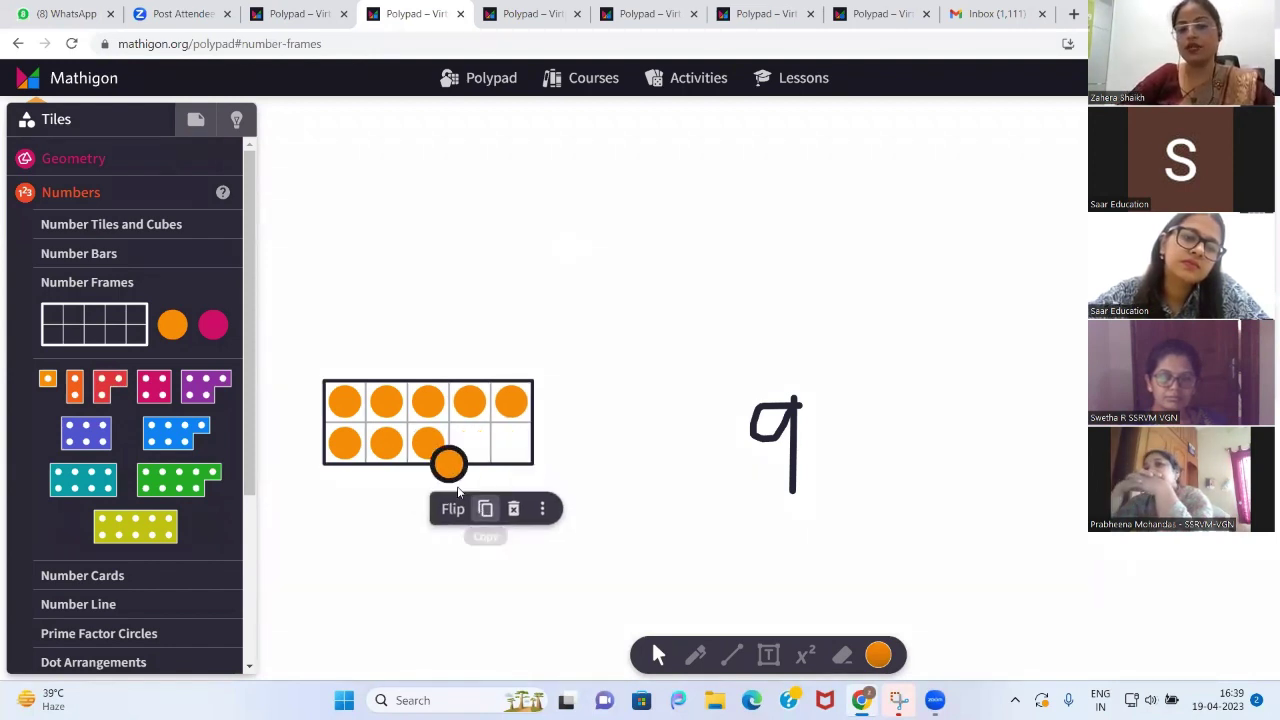
drag(468, 443, 470, 441)
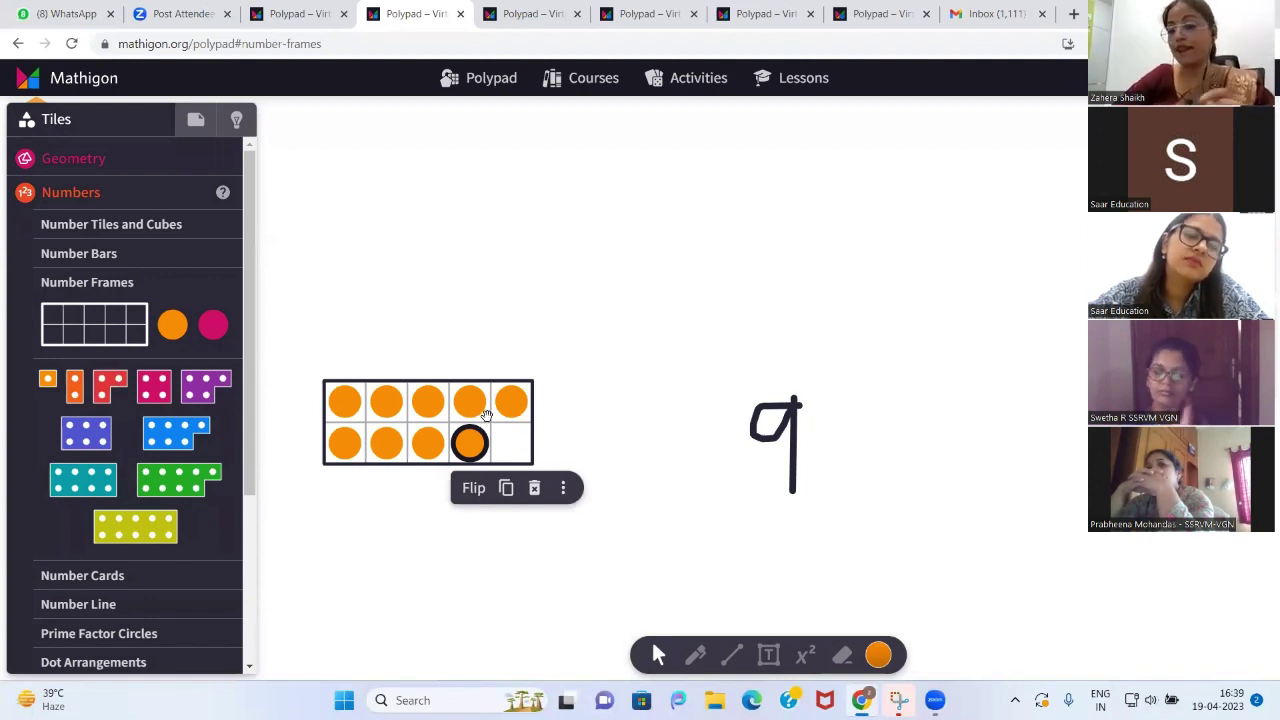
Flip three bottom-row counters to magenta, showing 9 as 6 orange plus 3 magenta
click(474, 488)
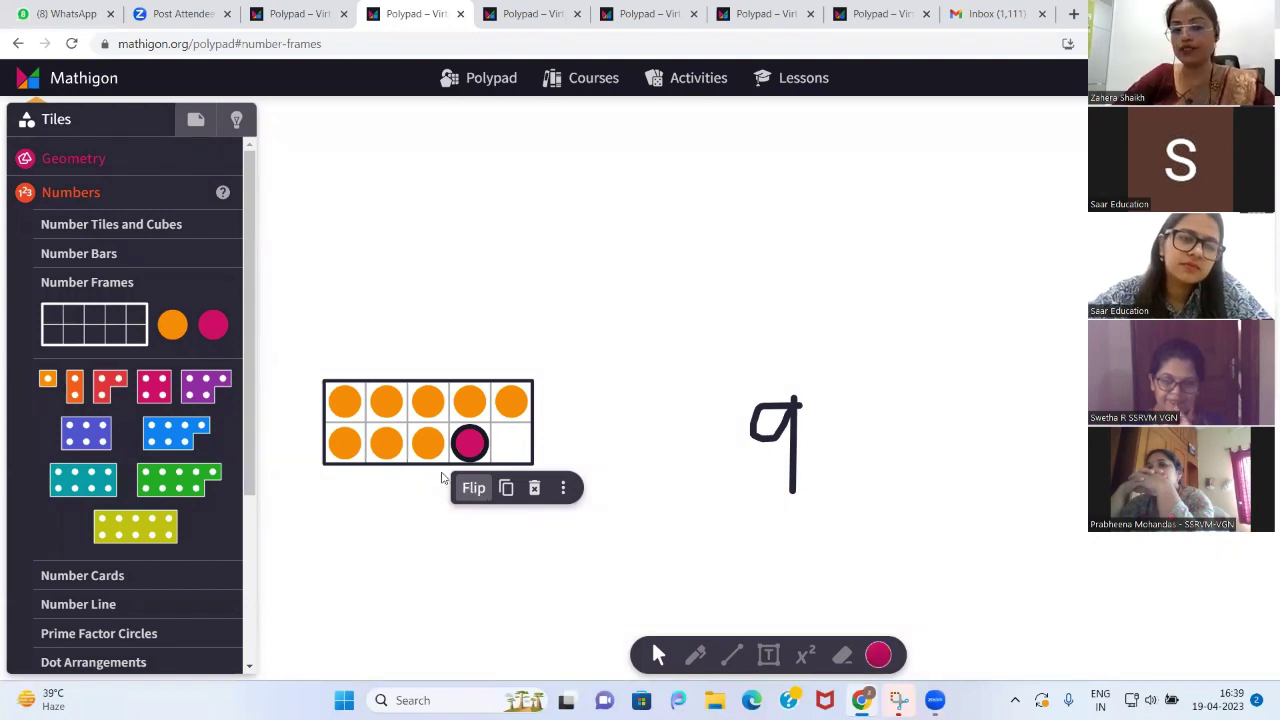
click(427, 443)
click(431, 489)
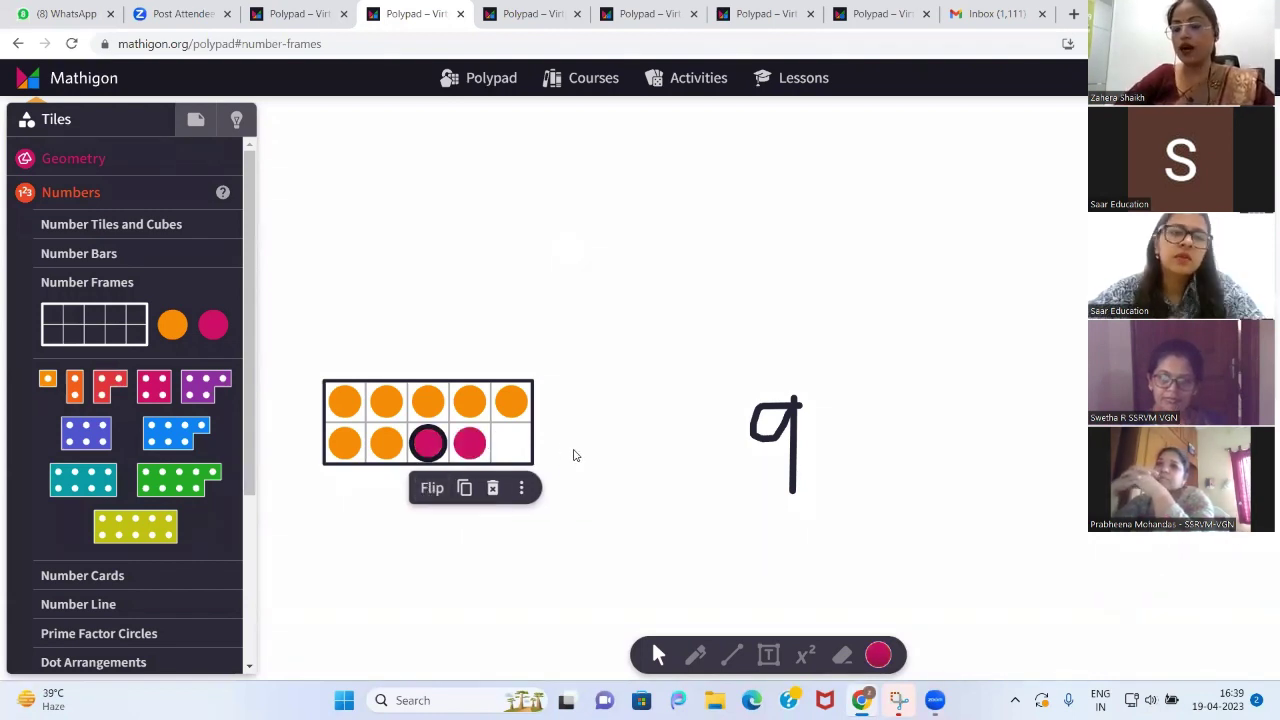
click(540, 432)
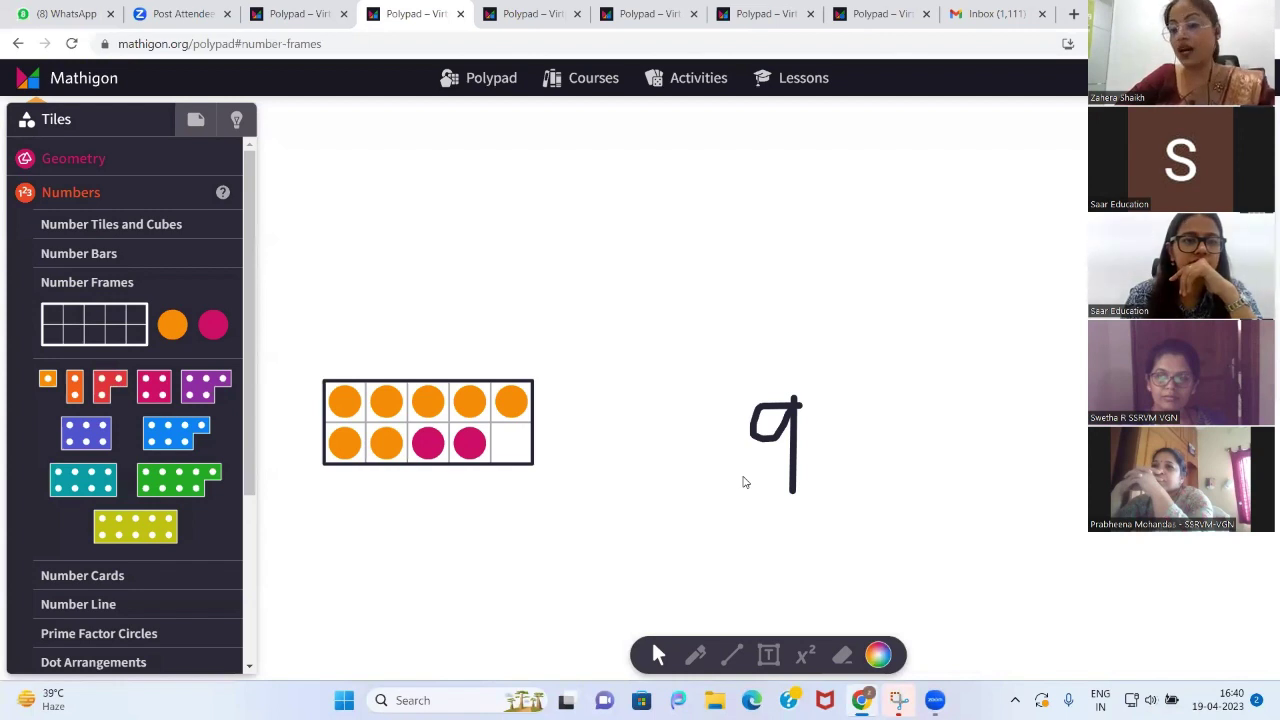
click(400, 446)
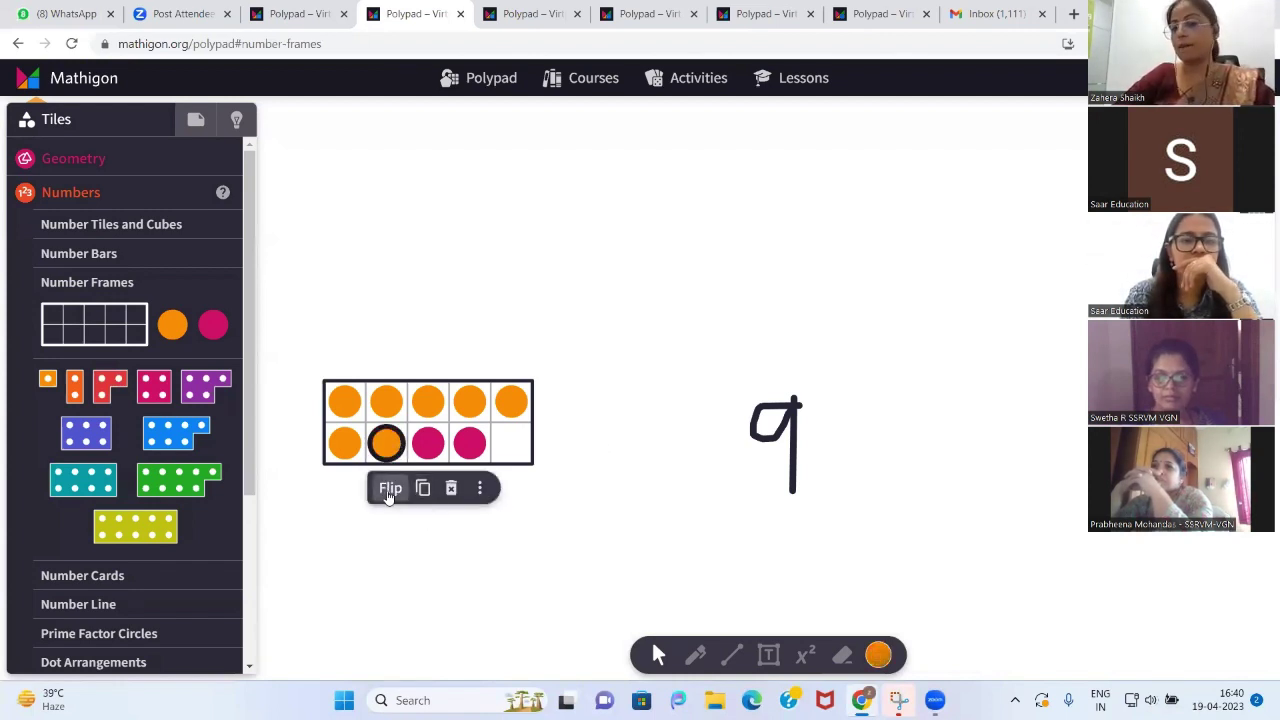
click(390, 490)
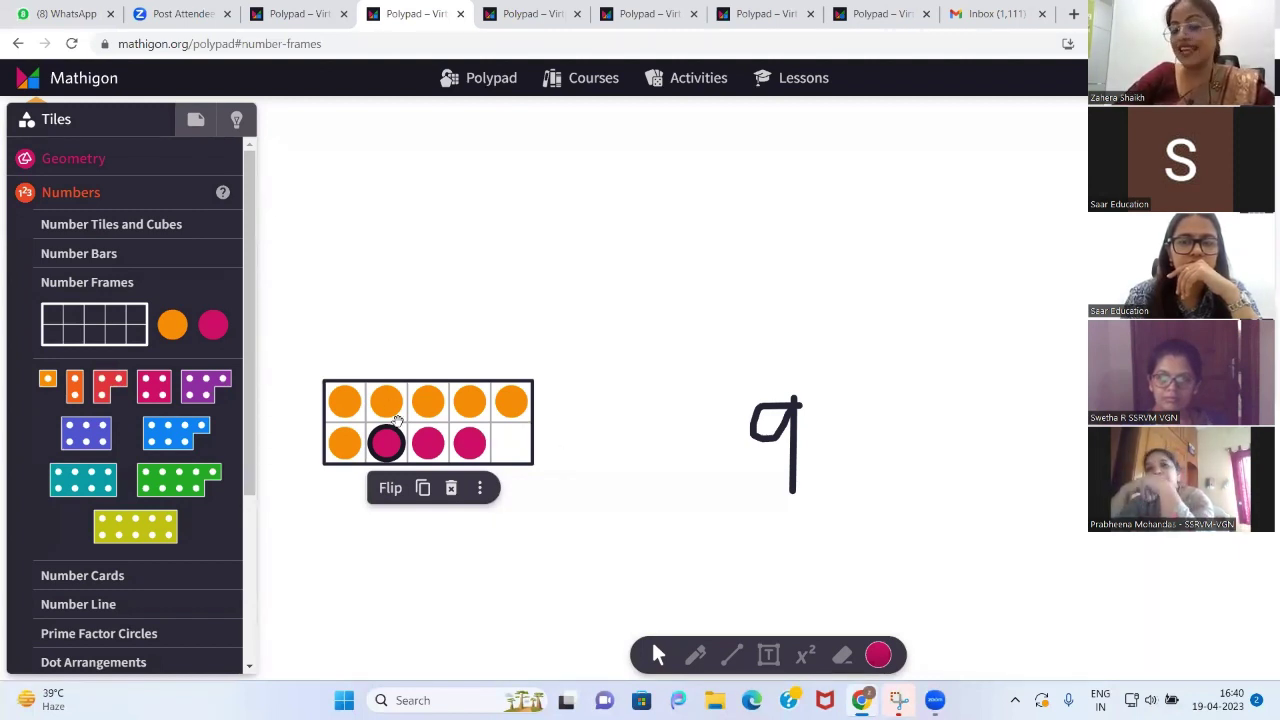
click(346, 446)
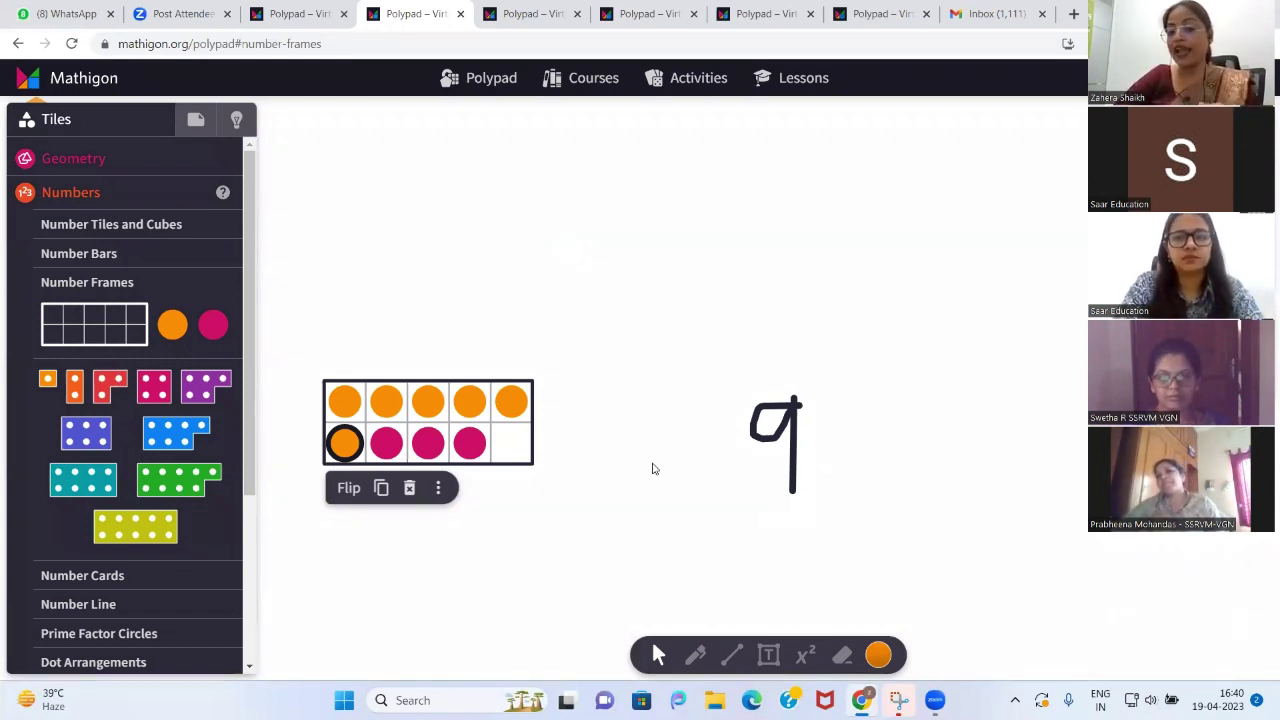
click(521, 455)
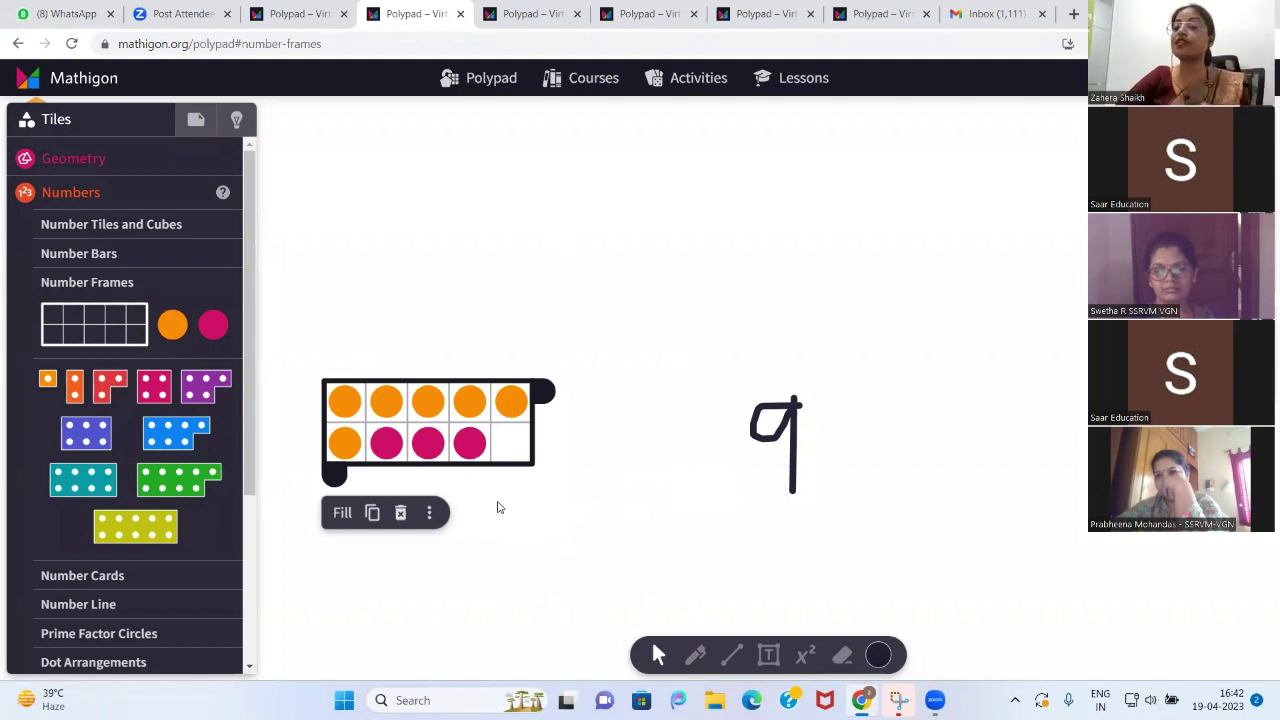
Switch from the 9 + 7 pad to the 'represent number 9 in all possible ways' pad
click(436, 386)
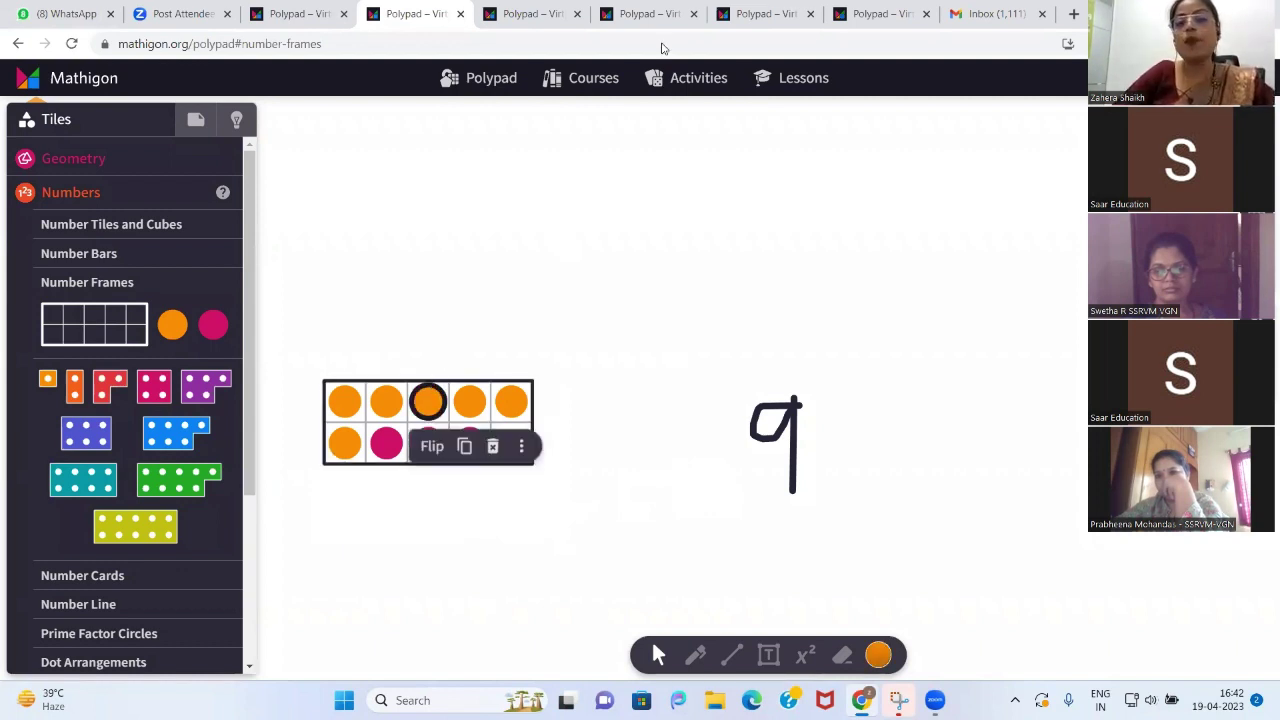
click(765, 14)
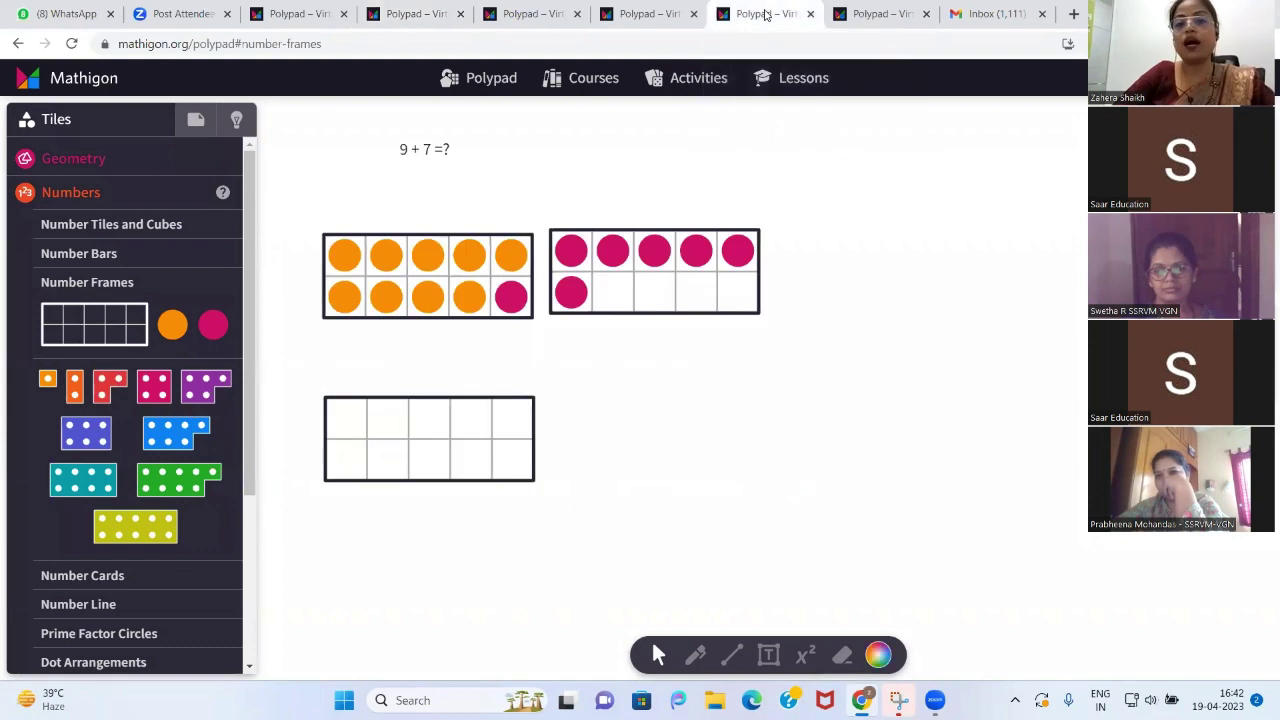
click(646, 16)
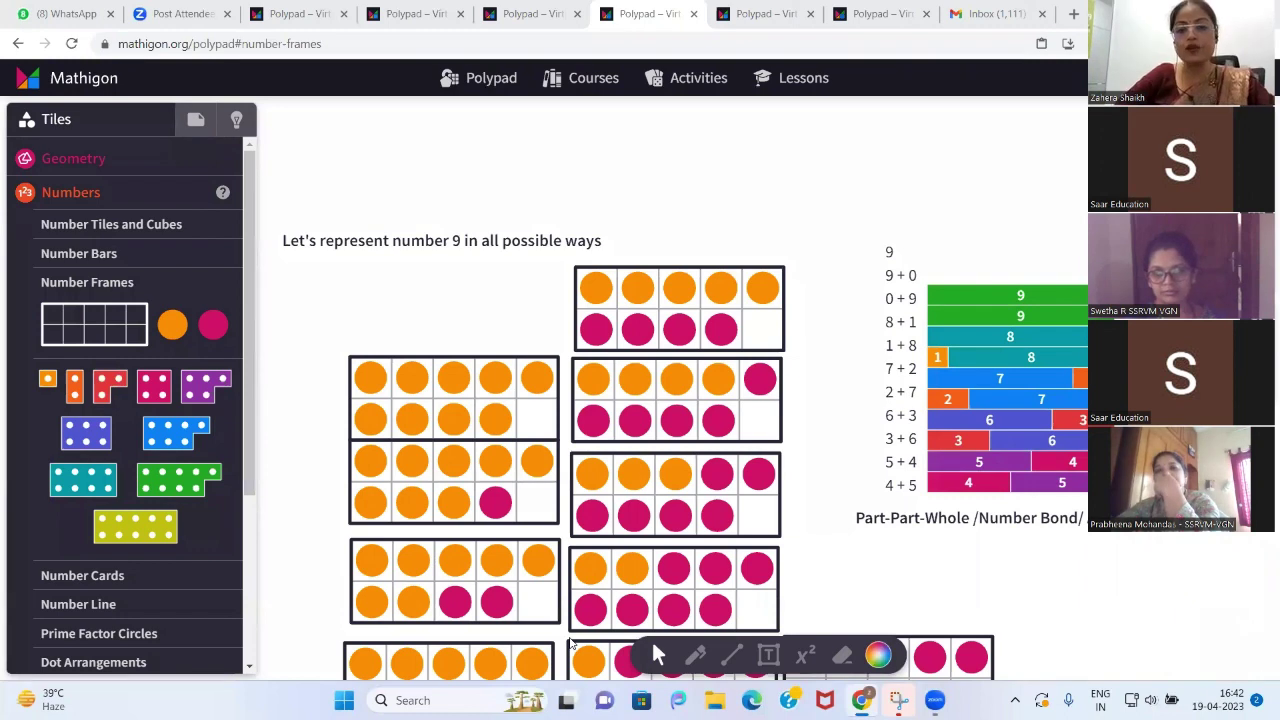
Scroll around the pad to inspect its ten-frames and number-bar bonds for 9
scroll(857, 460, down, 2)
scroll(857, 462, down, 2)
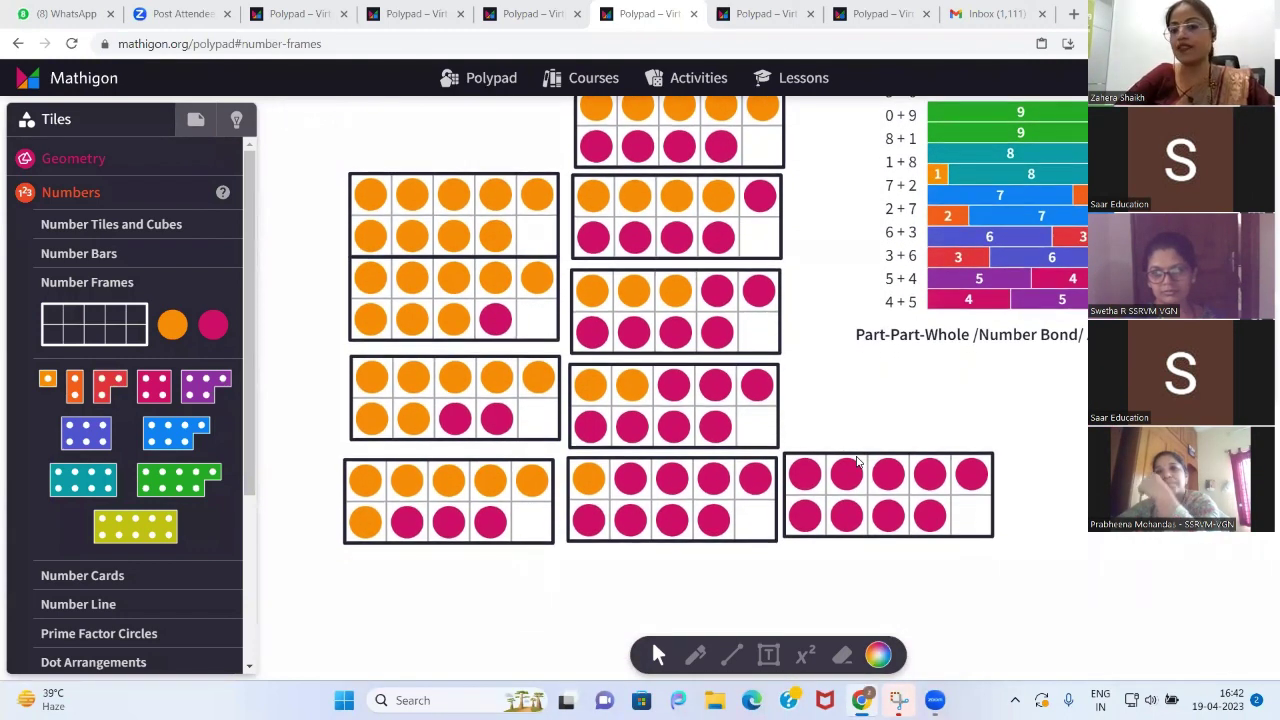
scroll(857, 462, up, 1)
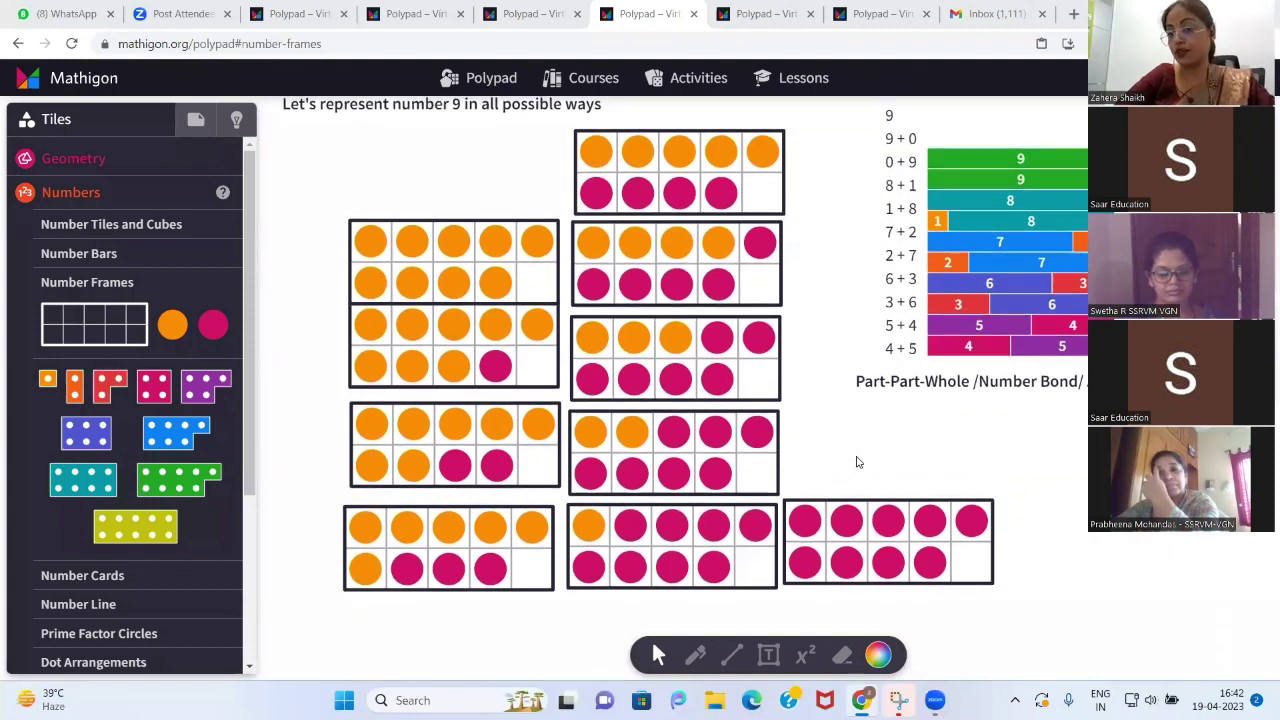
scroll(857, 462, up, 1)
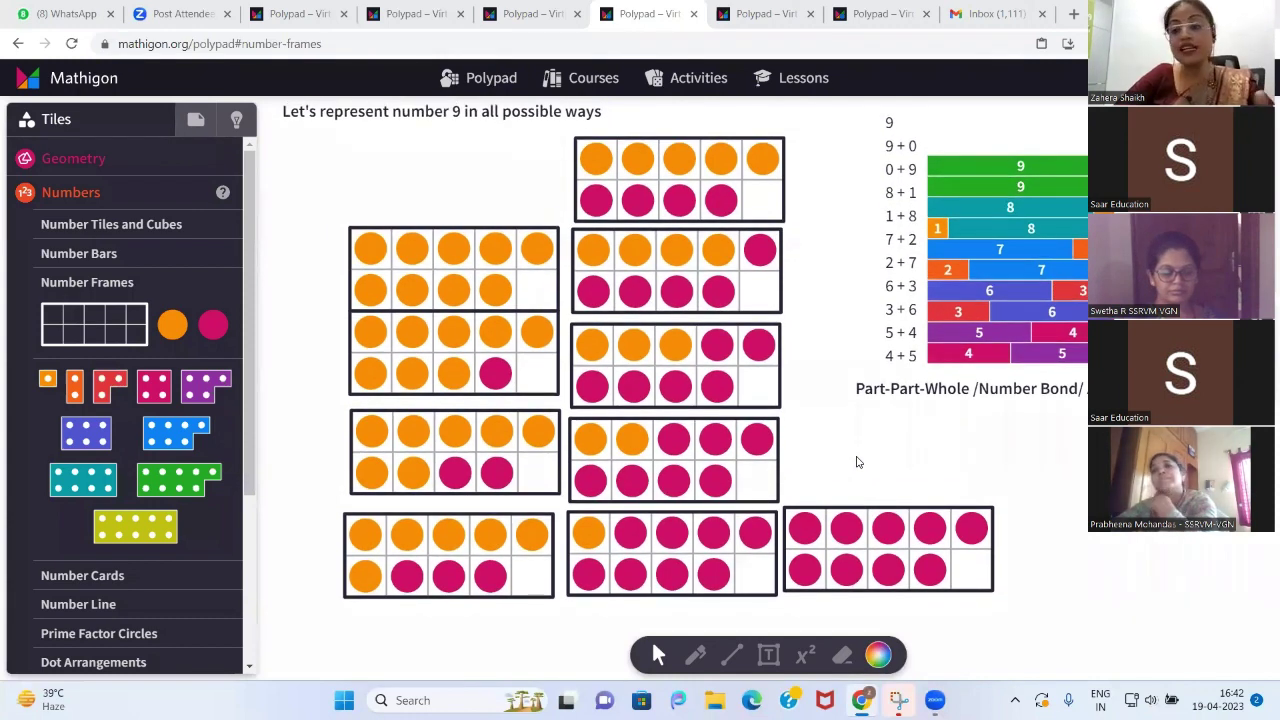
scroll(845, 455, up, 1)
scroll(873, 460, right, 1)
scroll(873, 460, right, 1)
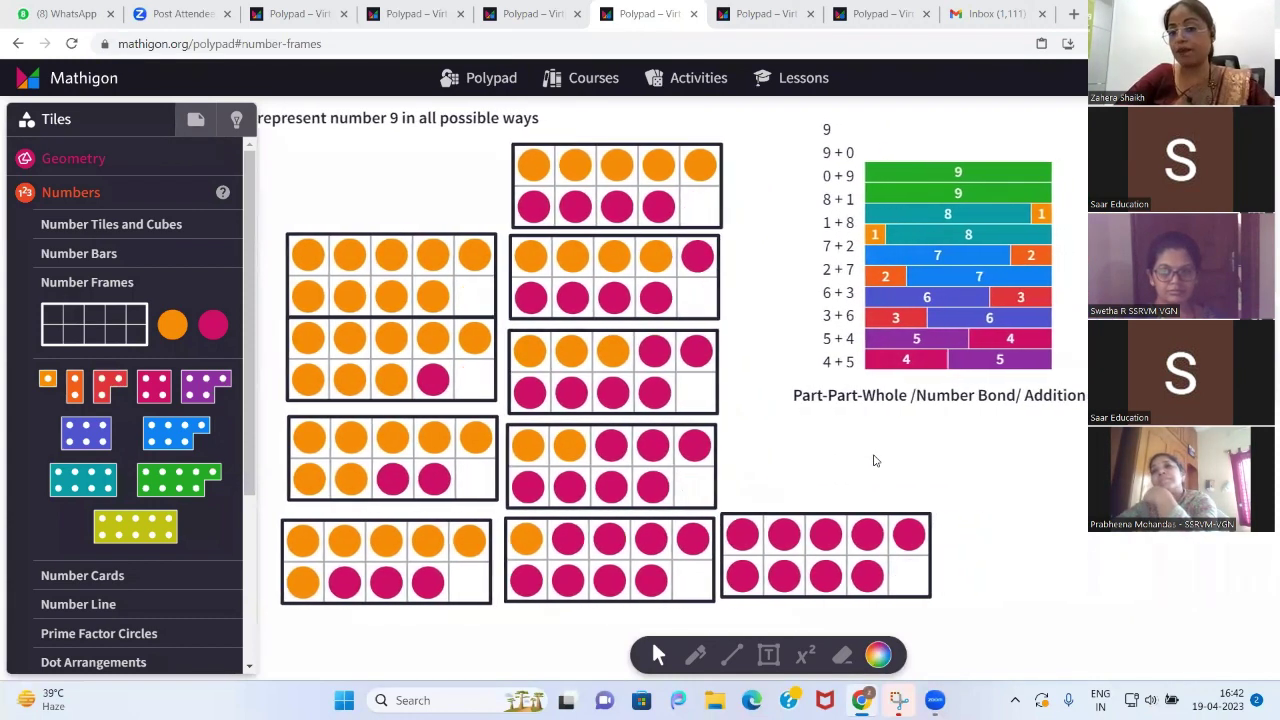
scroll(873, 460, left, 2)
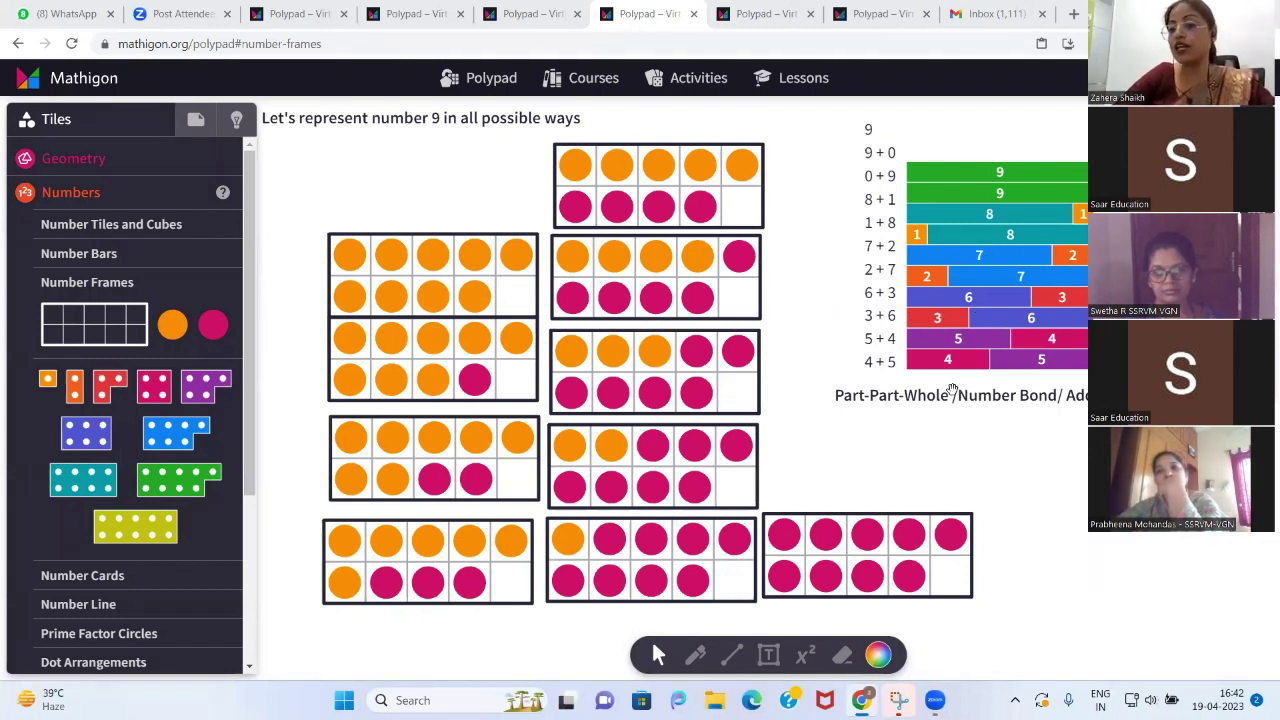
scroll(952, 390, right, 2)
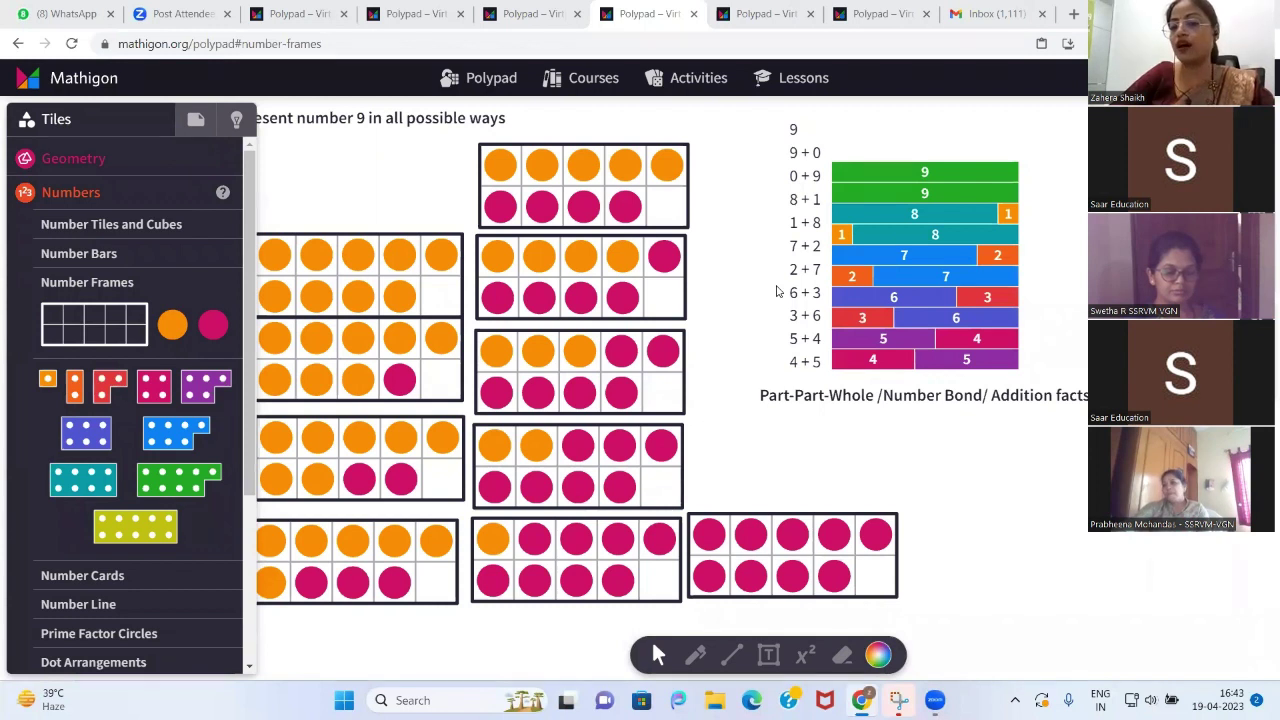
scroll(777, 291, left, 2)
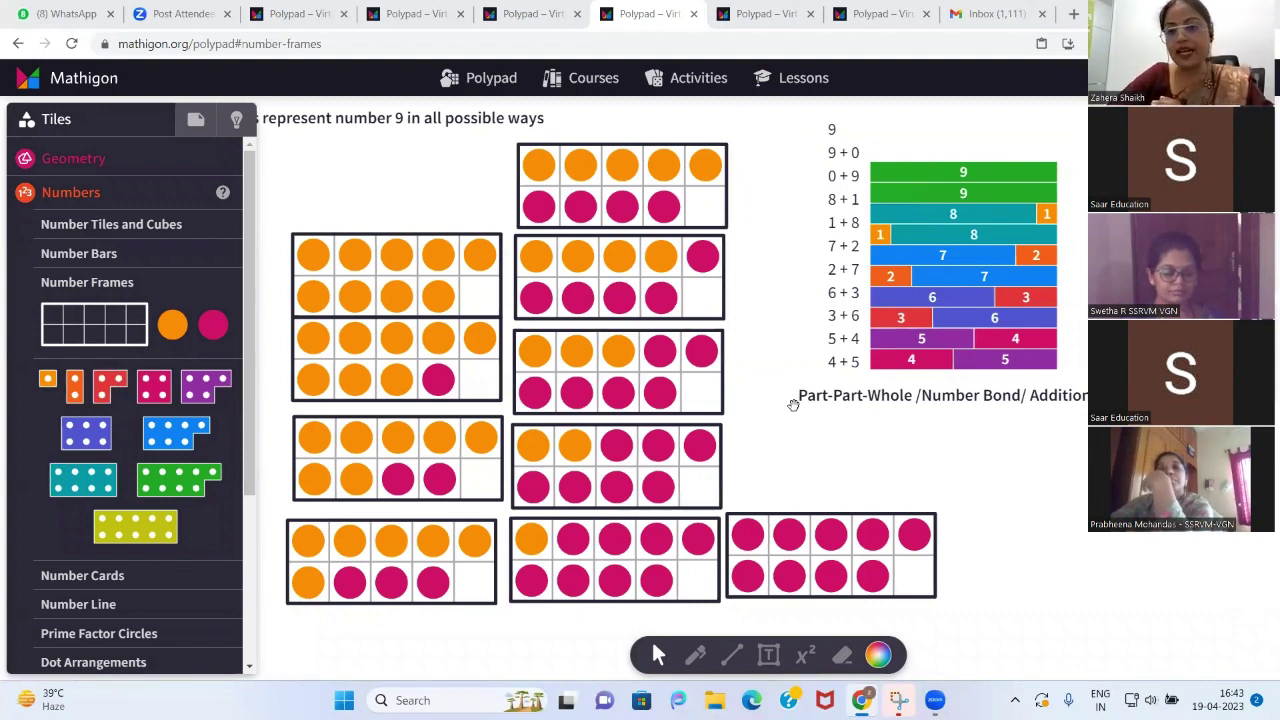
scroll(773, 326, up, 1)
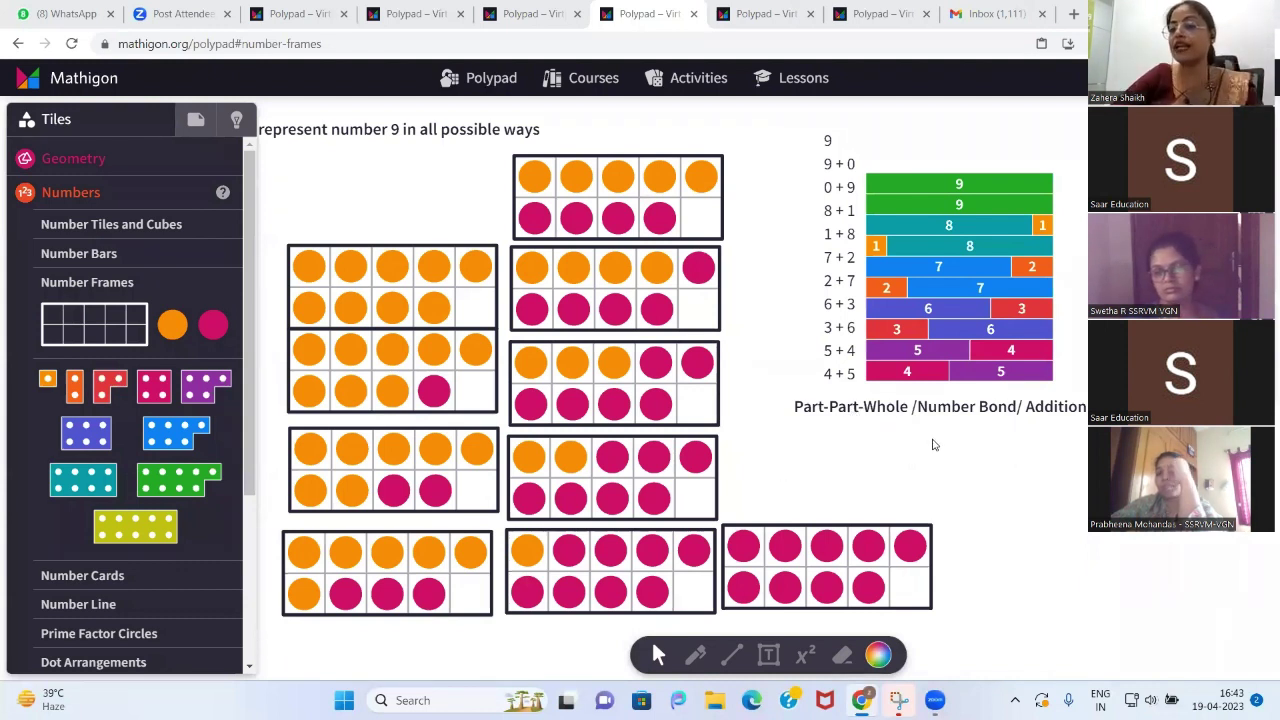
scroll(990, 440, right, 3)
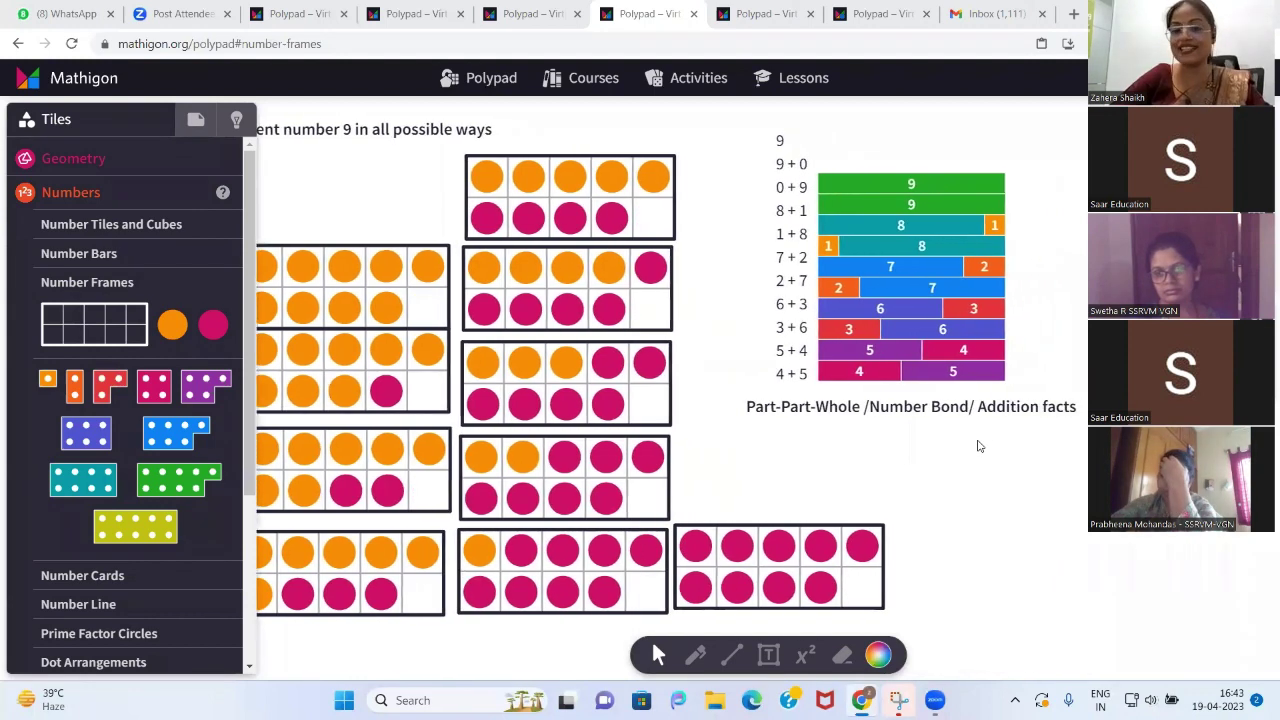
scroll(980, 446, left, 4)
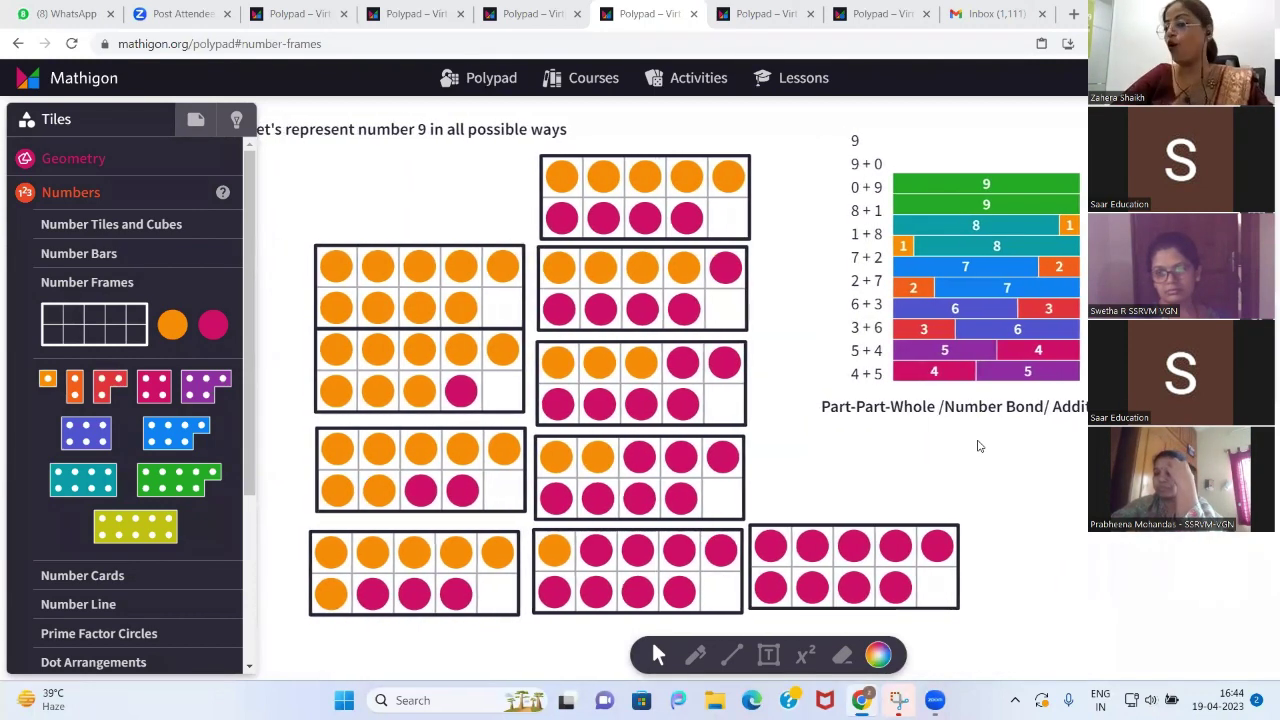
scroll(978, 445, right, 1)
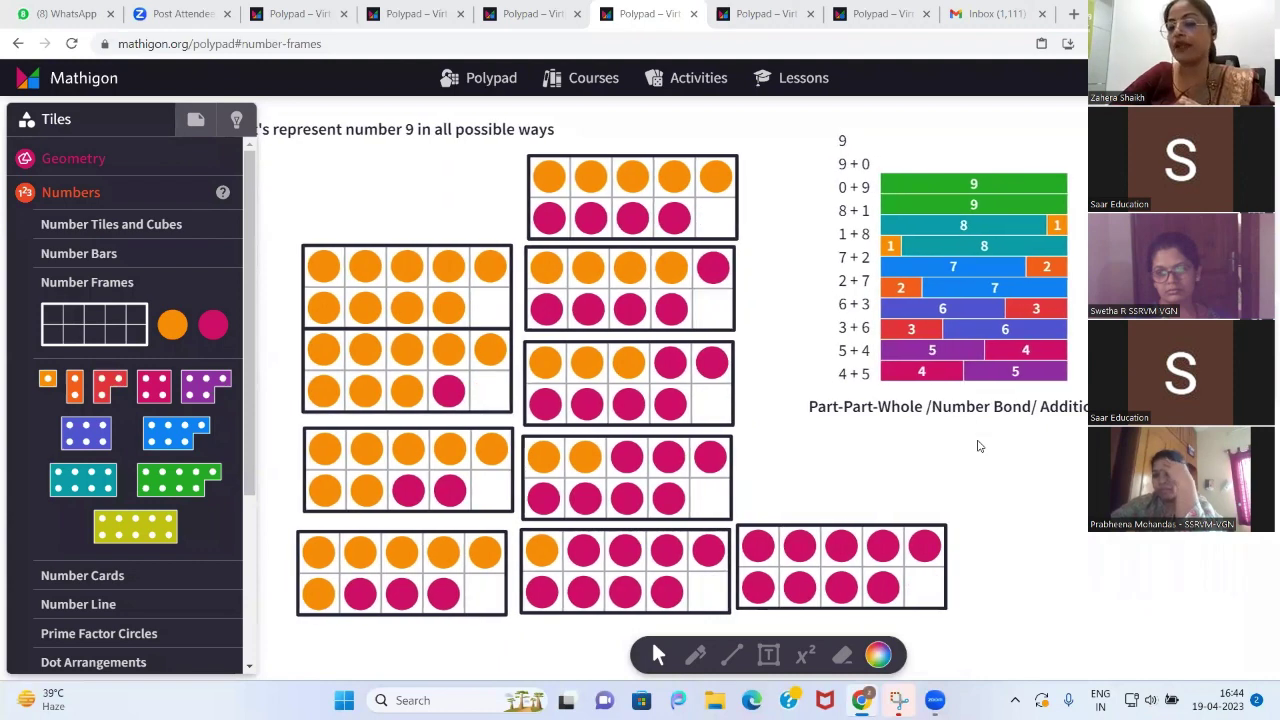
scroll(797, 456, down, 2)
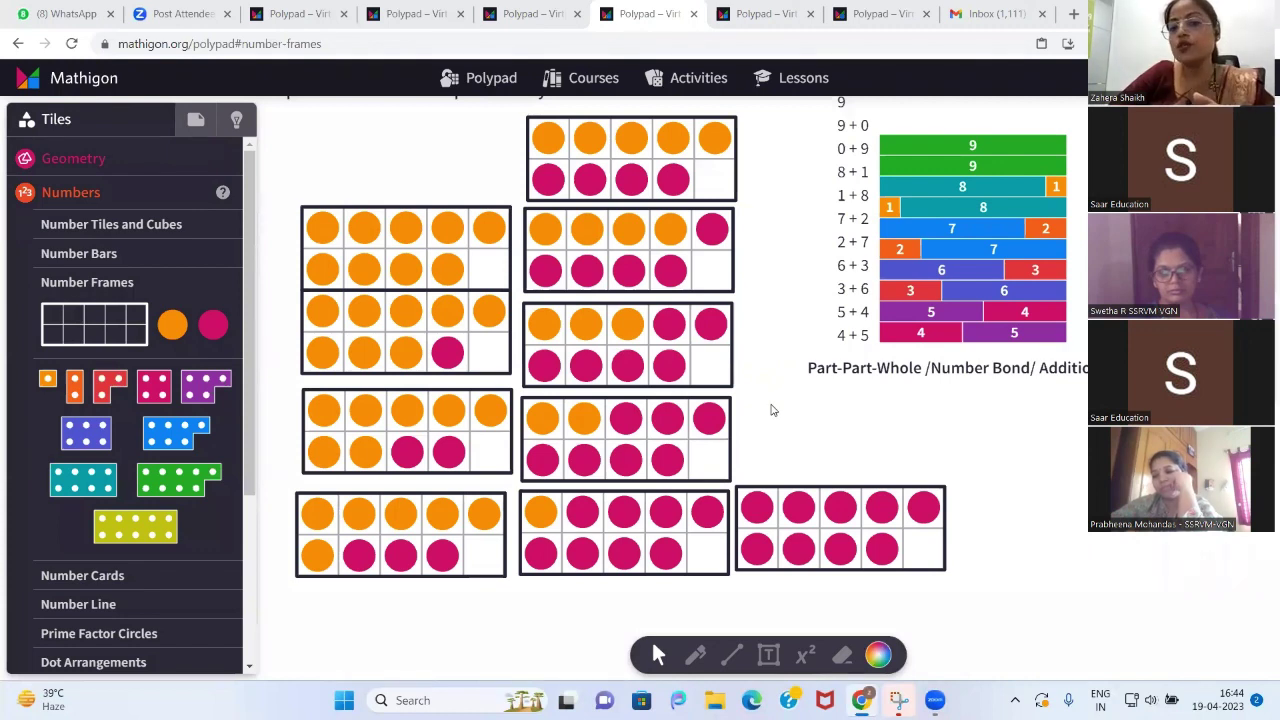
scroll(770, 409, up, 1)
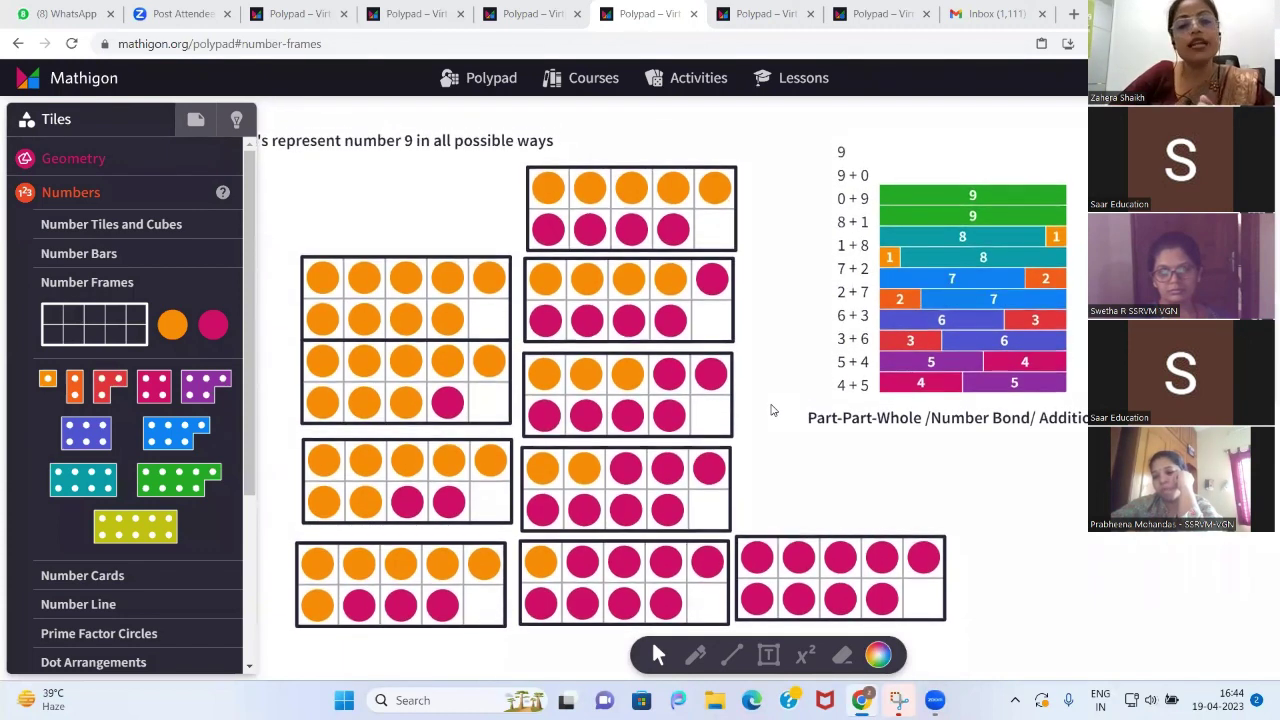
scroll(770, 409, left, 1)
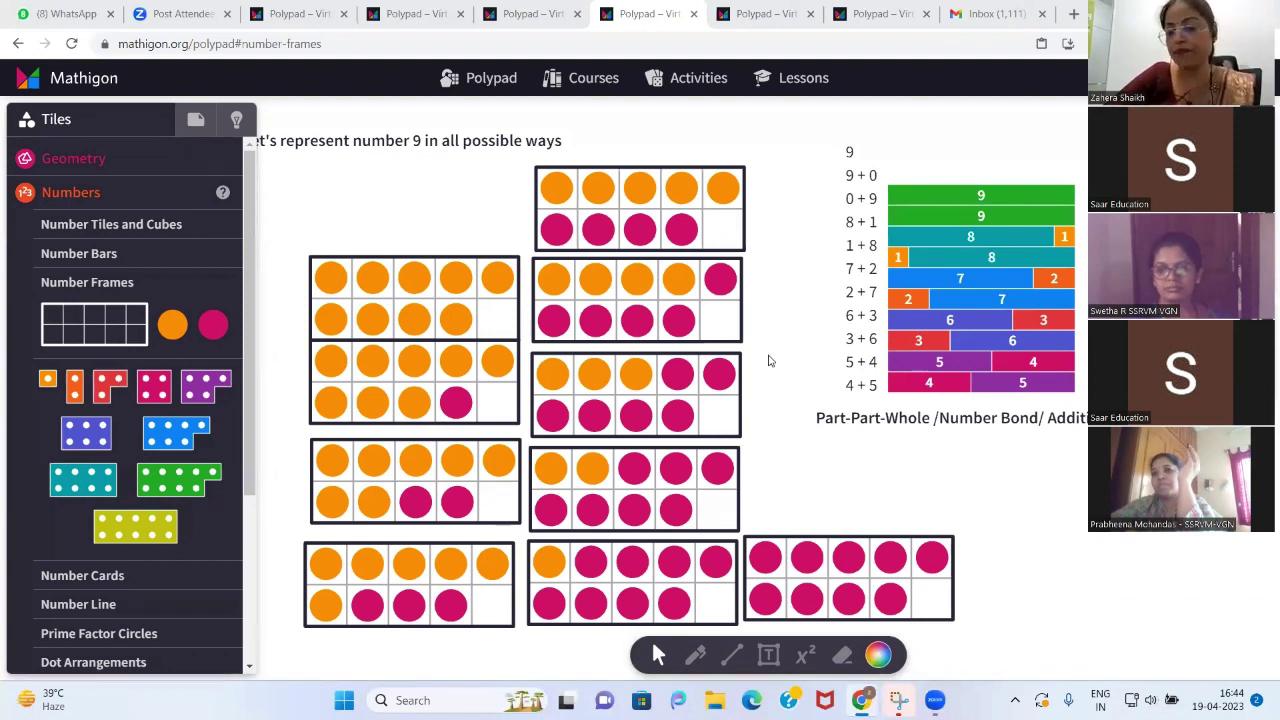
scroll(768, 360, up, 1)
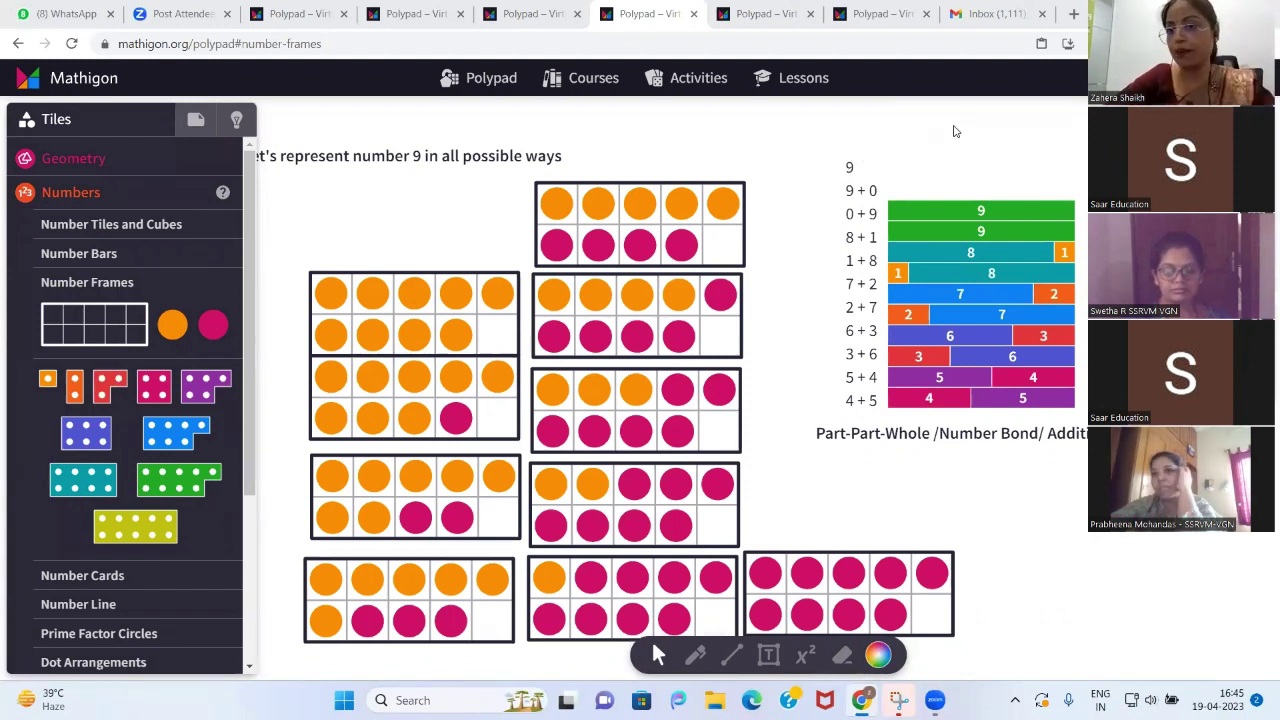
click(885, 14)
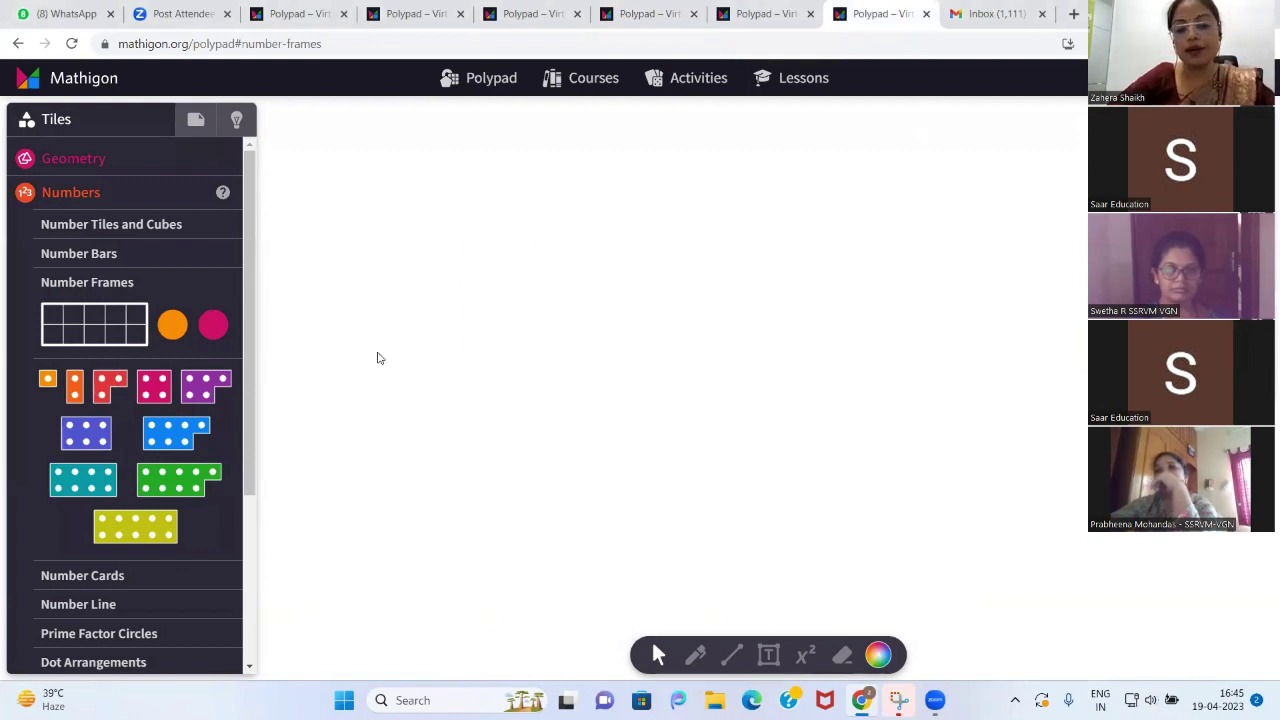
click(695, 655)
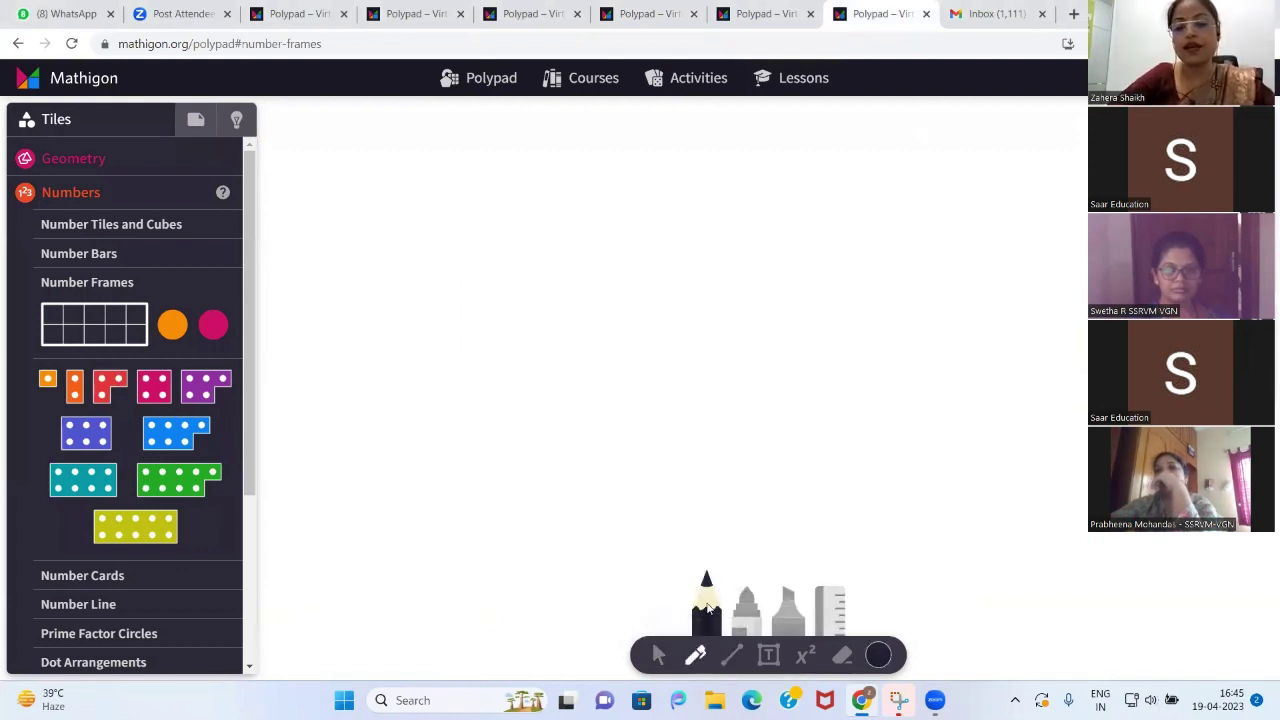
click(747, 612)
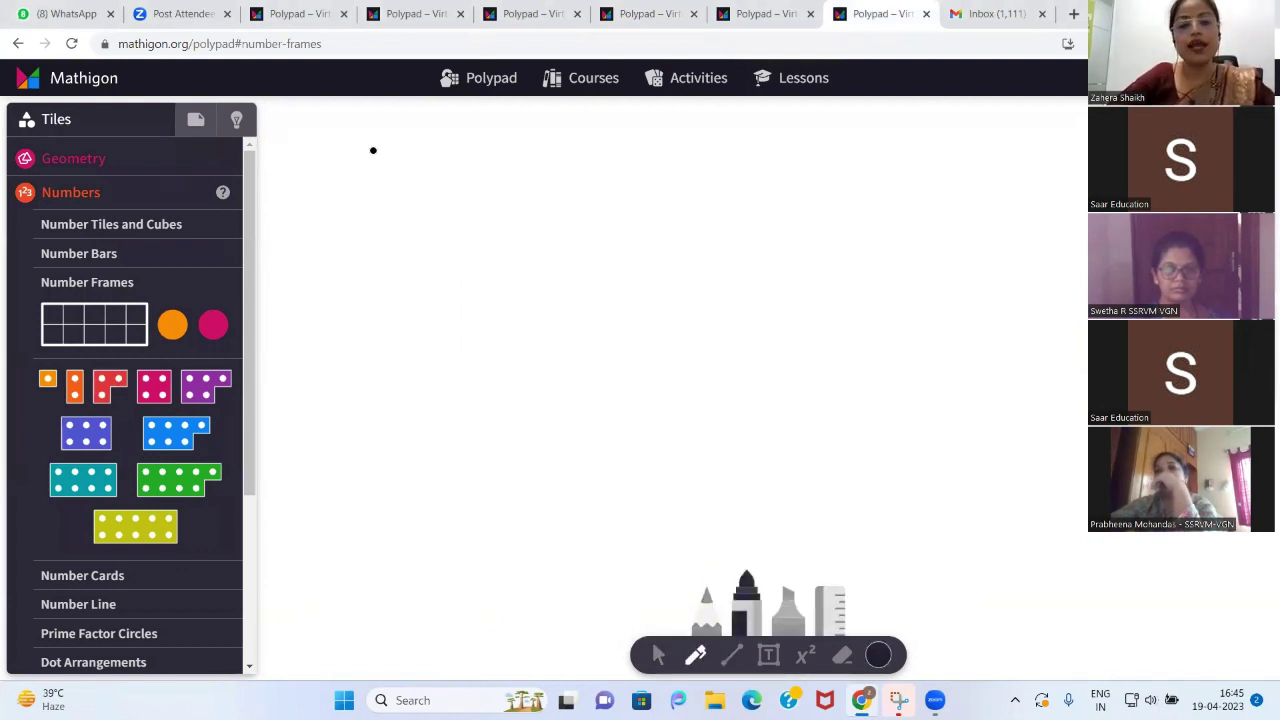
mouse_move(376, 150)
mouse_down()
mouse_move(354, 152)
mouse_move(378, 154)
mouse_move(376, 220)
mouse_up()
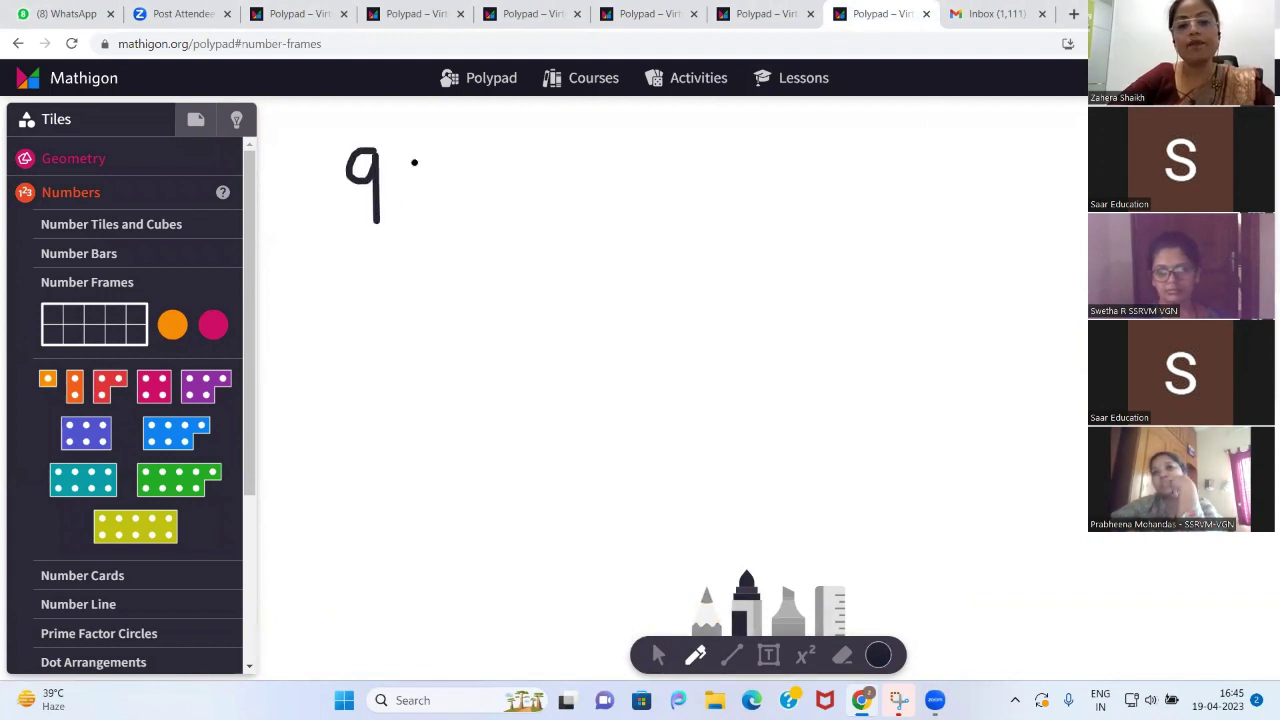
mouse_move(394, 167)
mouse_down()
mouse_move(456, 159)
mouse_move(438, 217)
mouse_up()
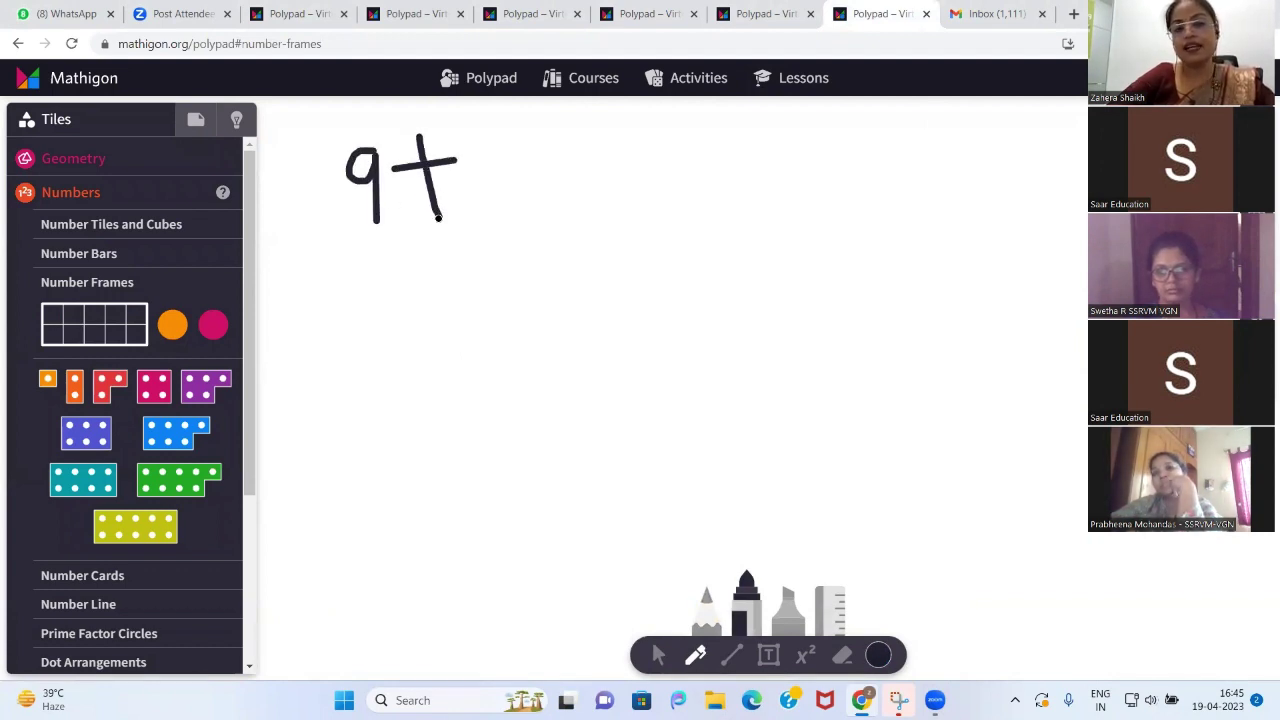
mouse_move(477, 146)
mouse_down()
mouse_move(488, 213)
mouse_move(571, 178)
mouse_up()
drag(523, 222, 566, 201)
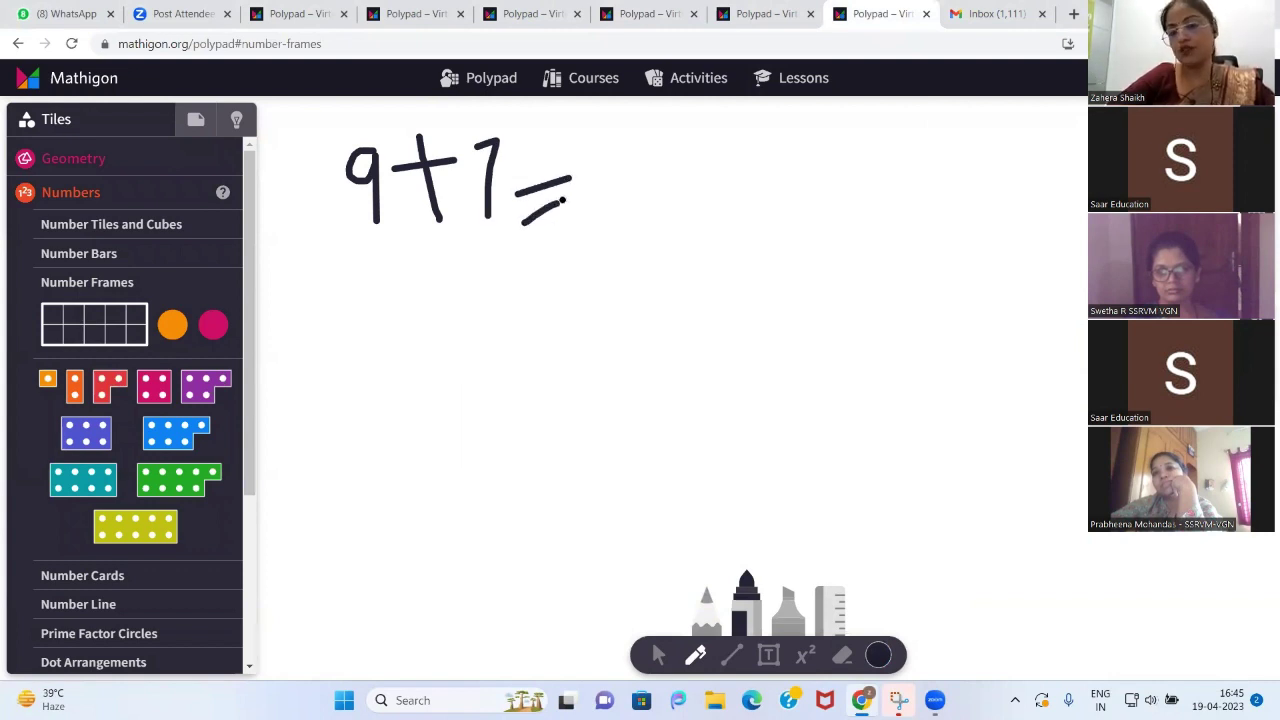
mouse_move(602, 138)
mouse_down()
mouse_move(613, 126)
mouse_move(614, 222)
mouse_up()
click(622, 208)
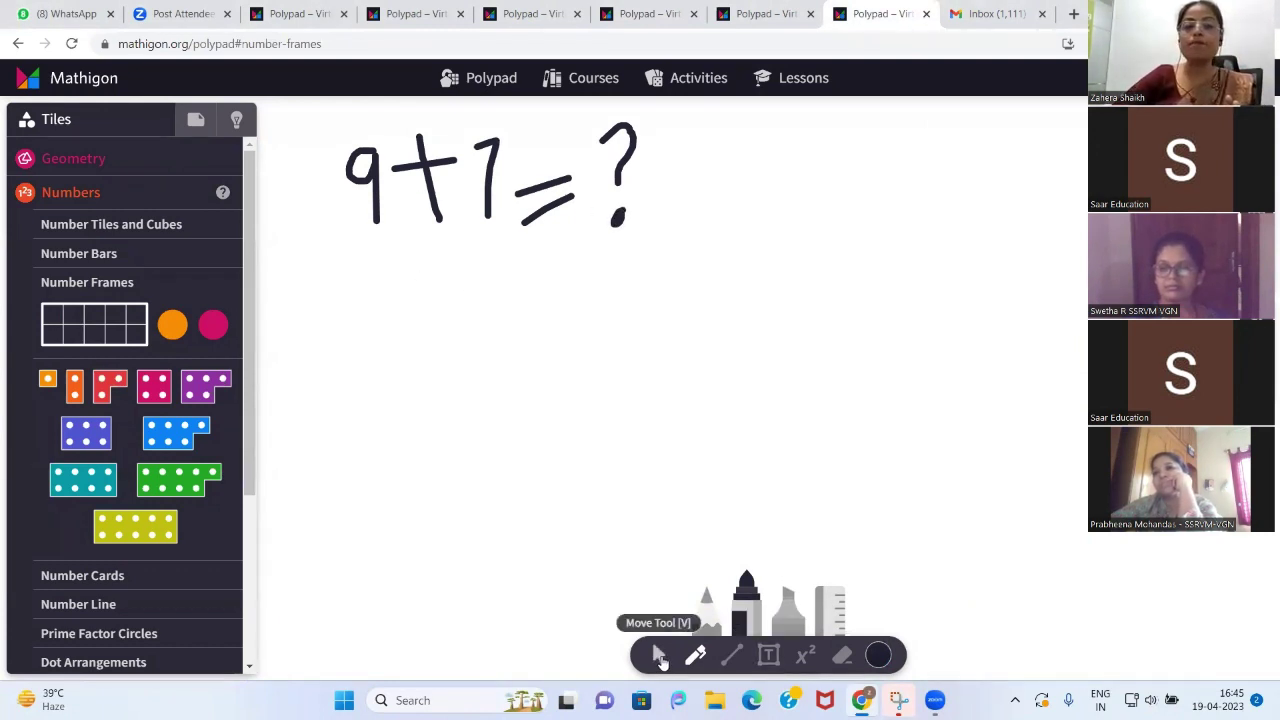
click(659, 655)
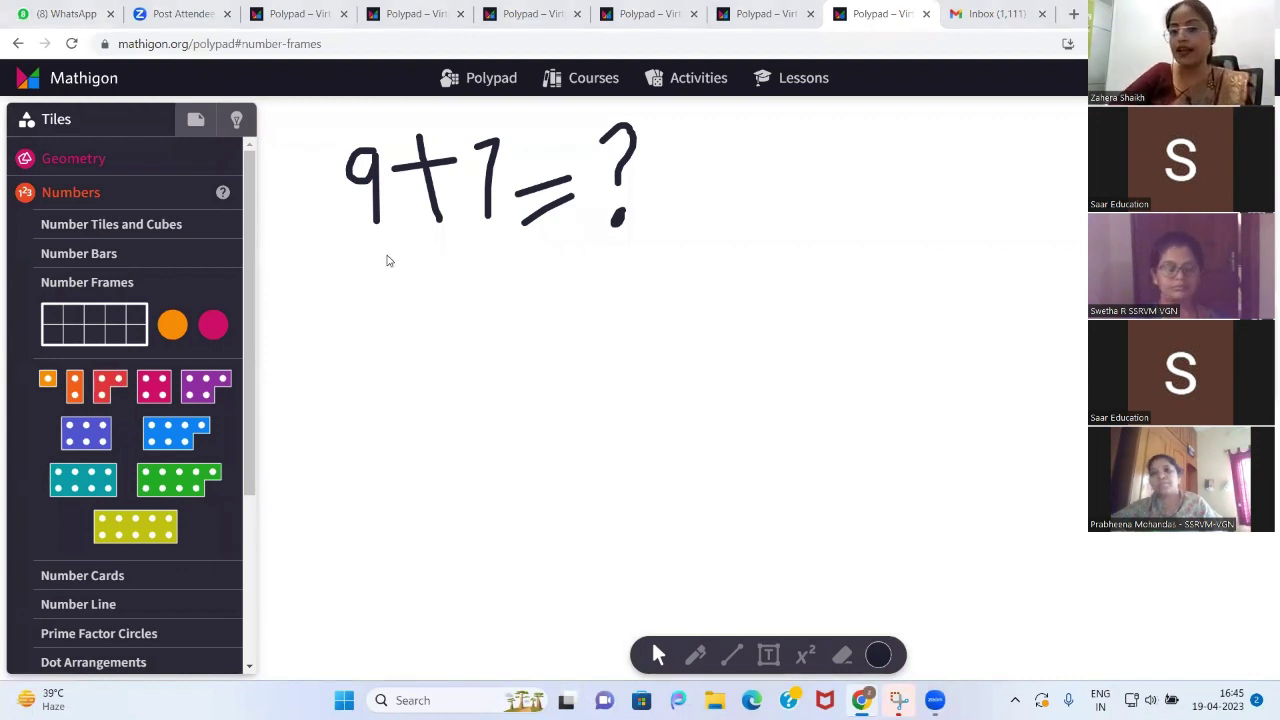
Place a ten-frame under '9+7=?' and fill it with four orange counters
click(130, 322)
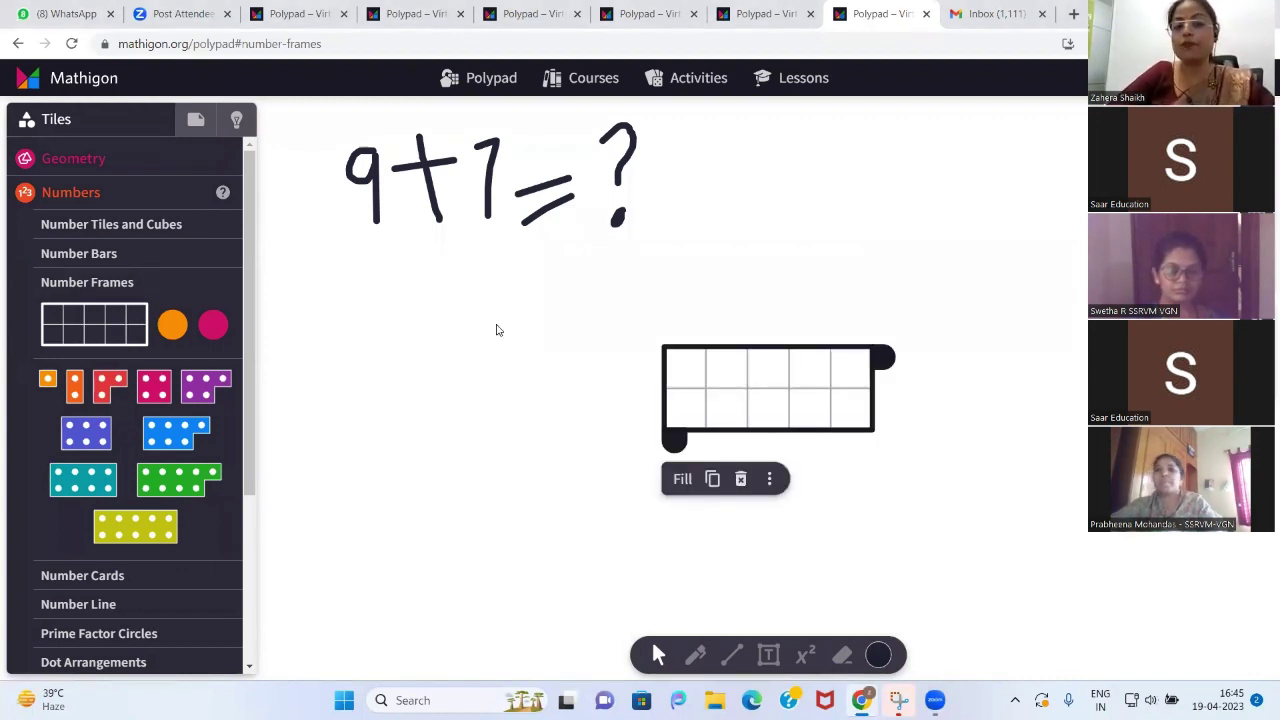
drag(673, 357, 377, 321)
click(172, 324)
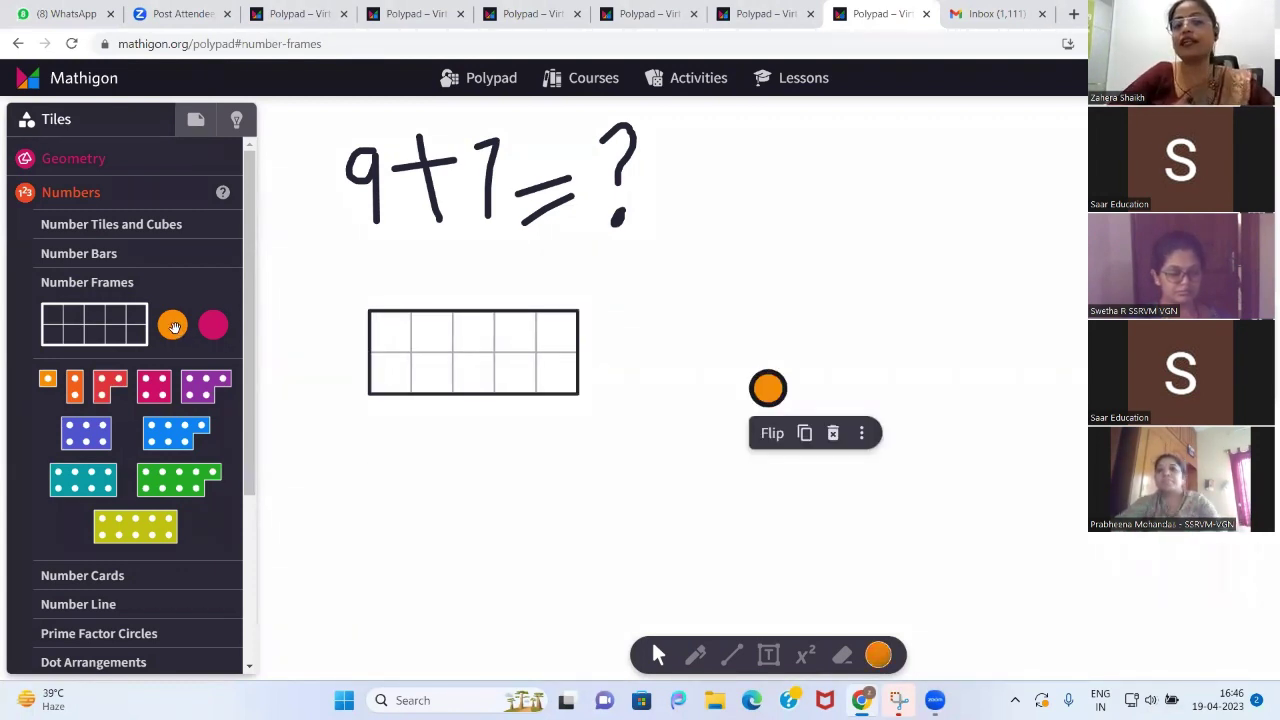
drag(768, 388, 392, 335)
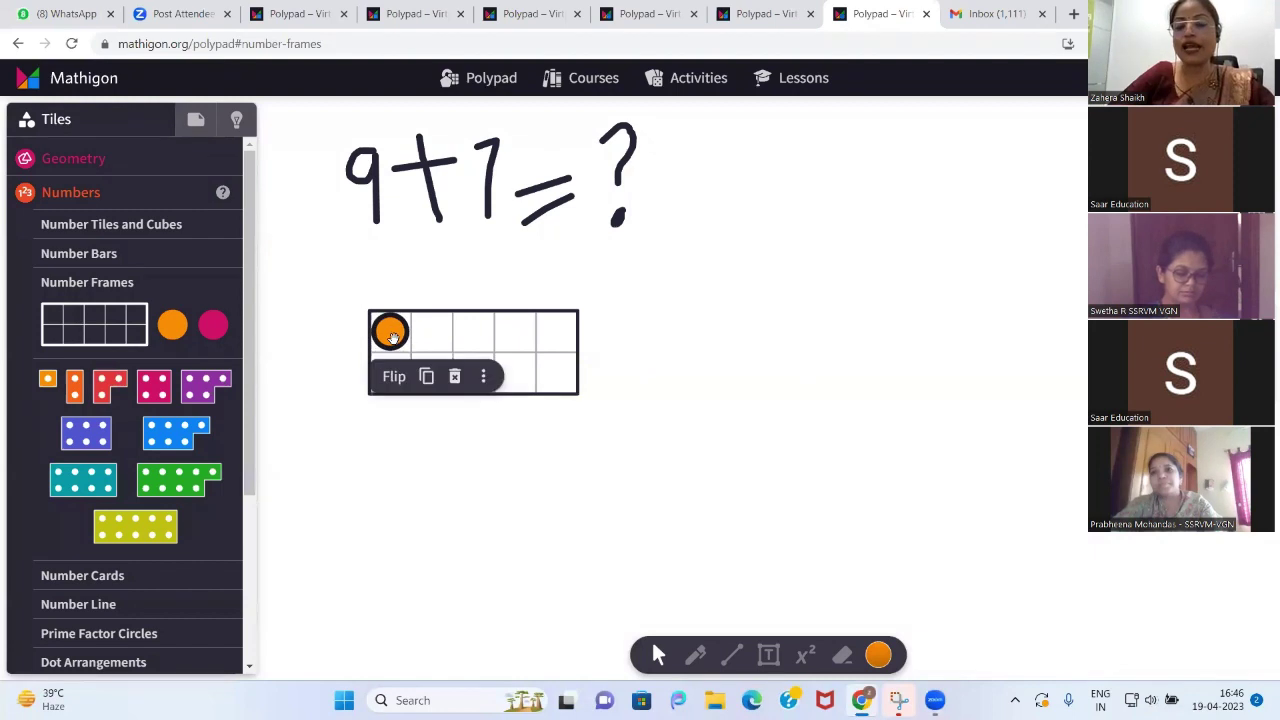
click(427, 376)
drag(436, 353, 447, 341)
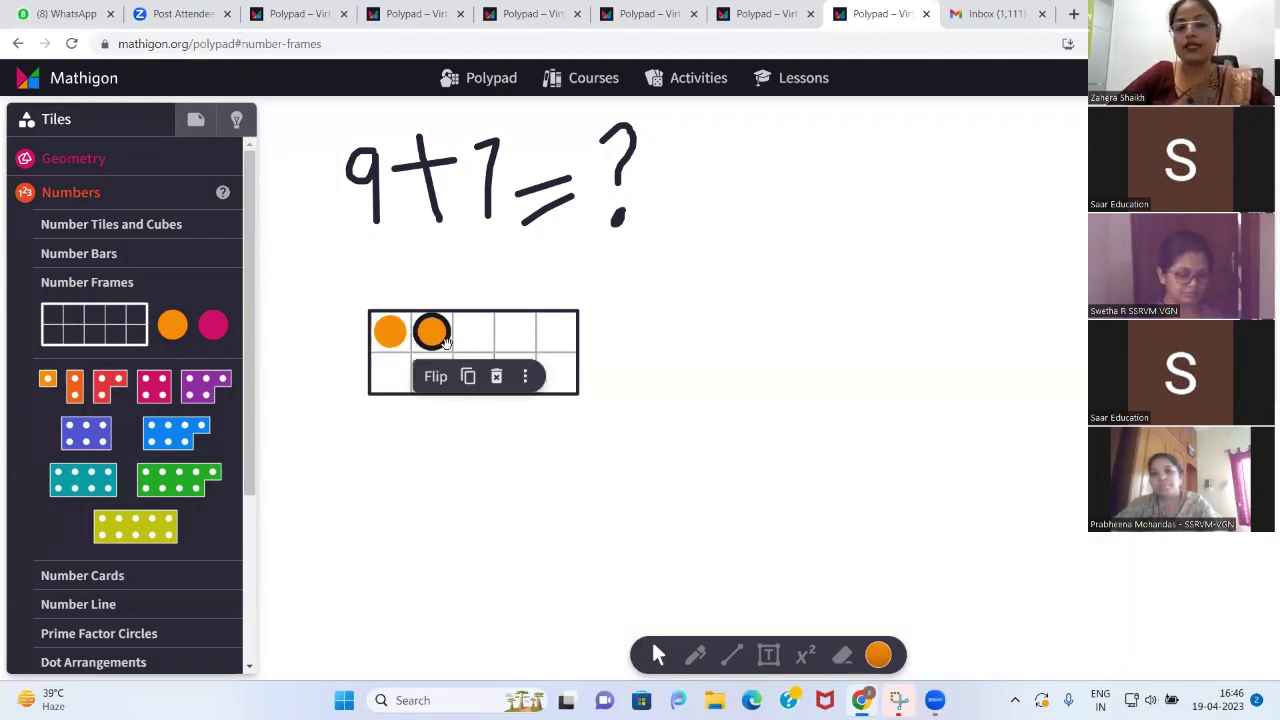
click(368, 313)
drag(365, 305, 448, 346)
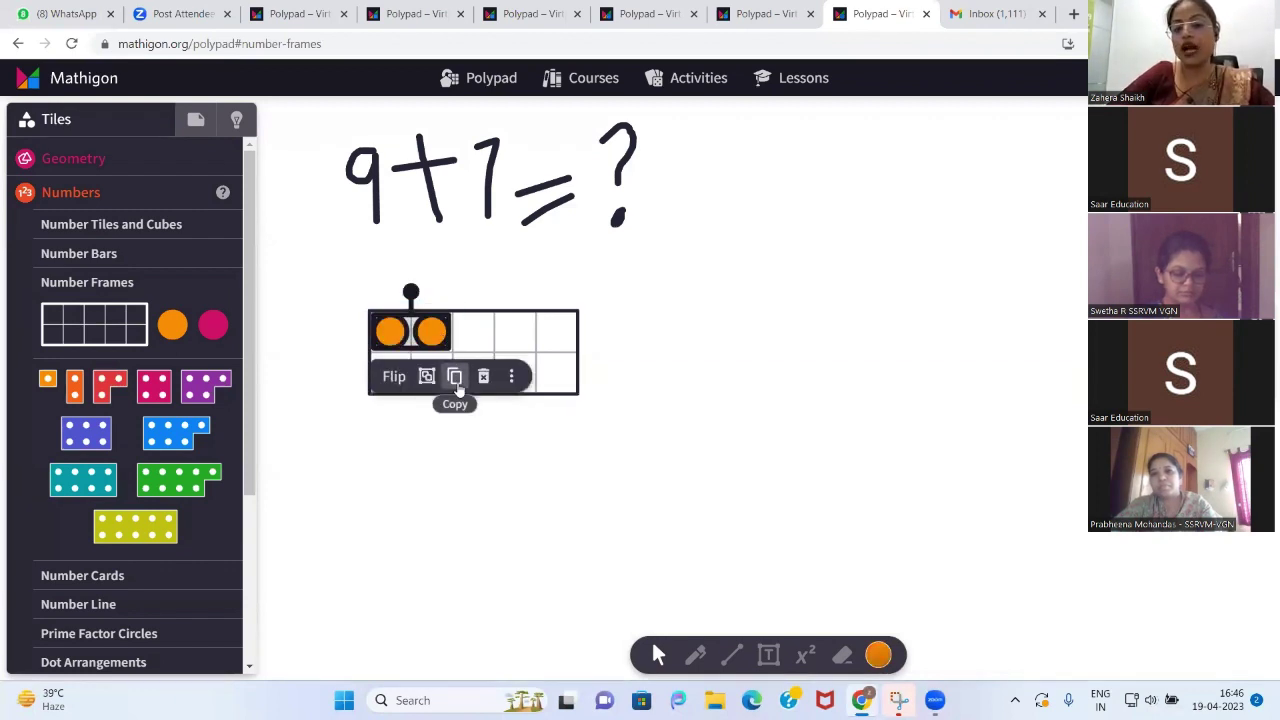
click(454, 376)
drag(445, 352, 427, 368)
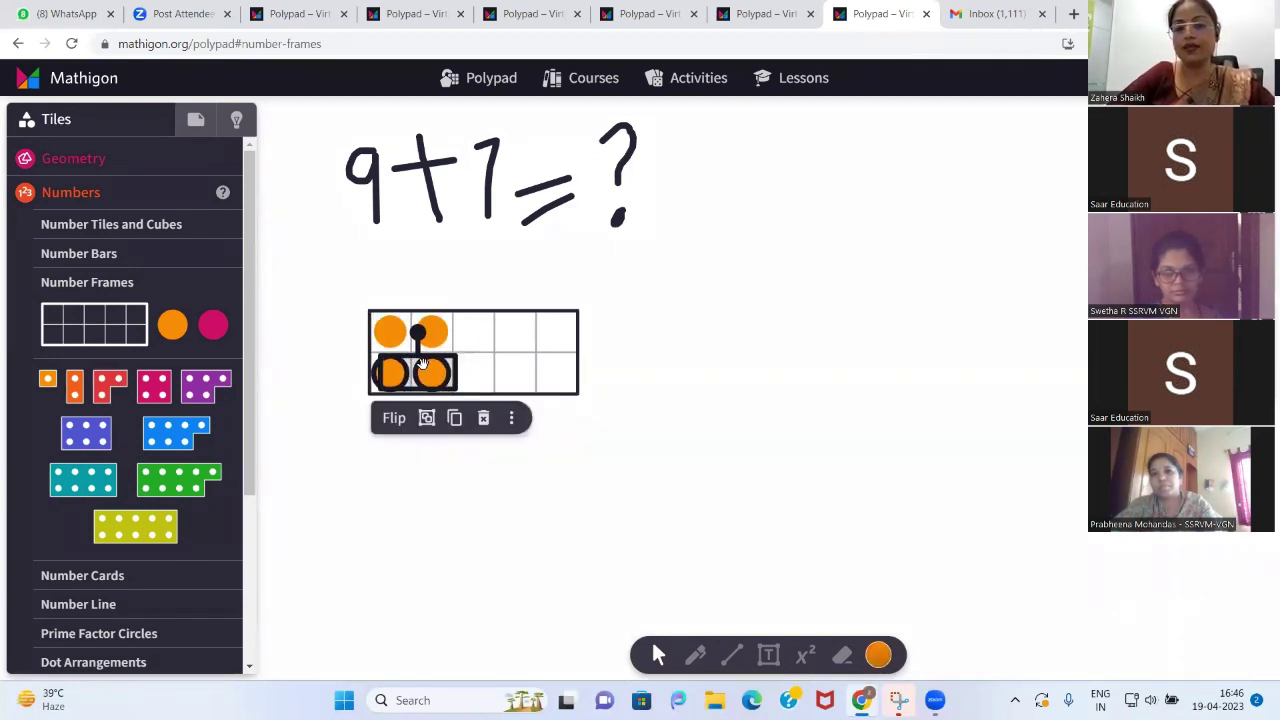
Duplicate counters up to nine in the frame and add a second empty ten-frame
drag(371, 292, 511, 369)
click(454, 417)
click(560, 366)
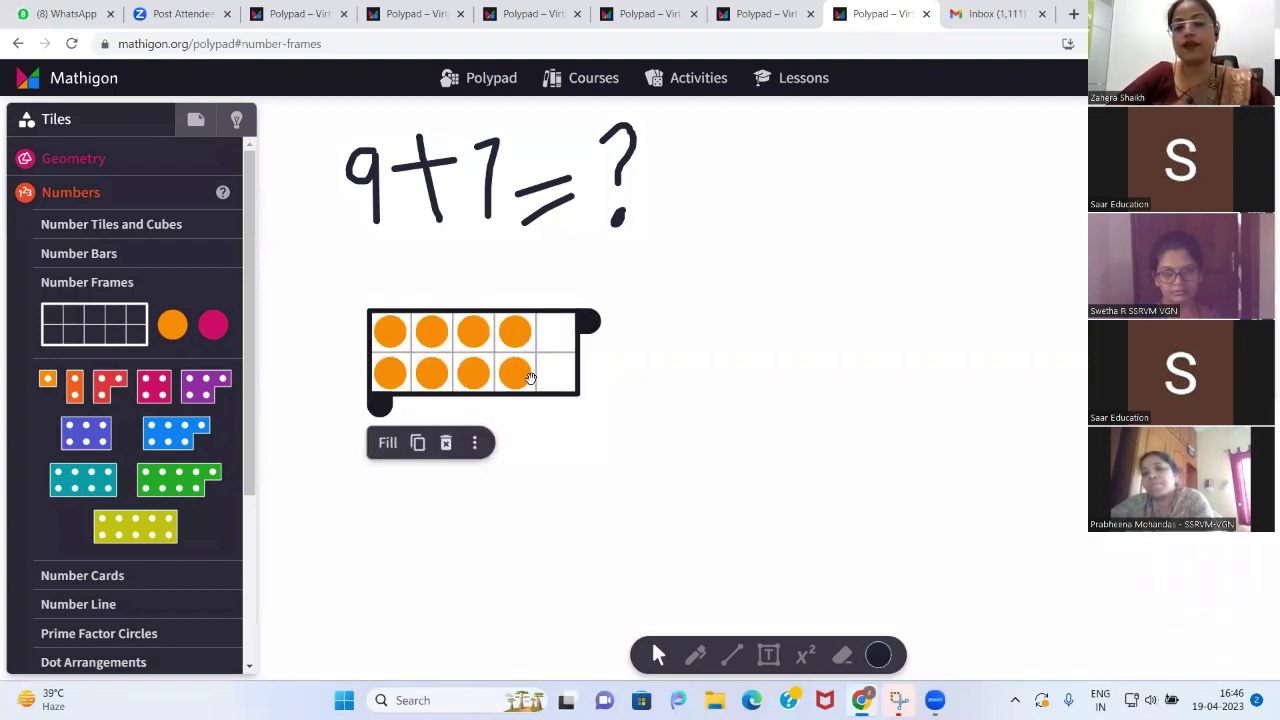
click(516, 373)
click(550, 418)
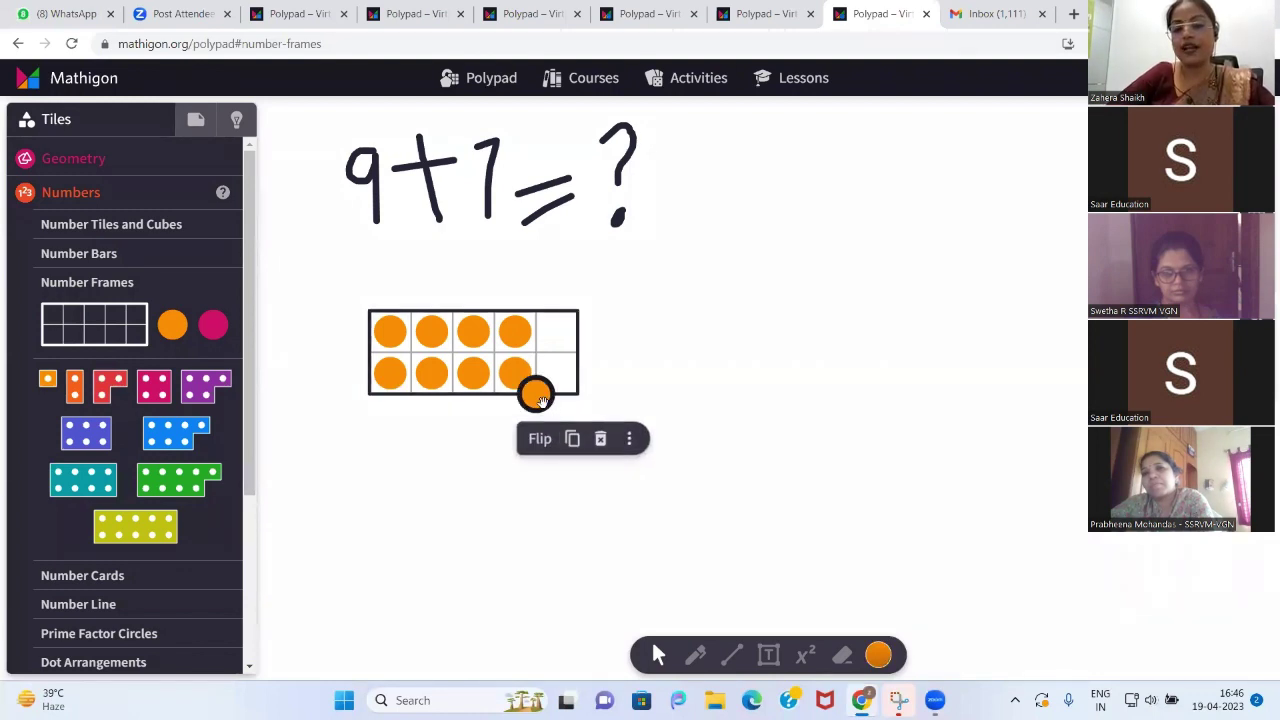
drag(540, 399, 557, 384)
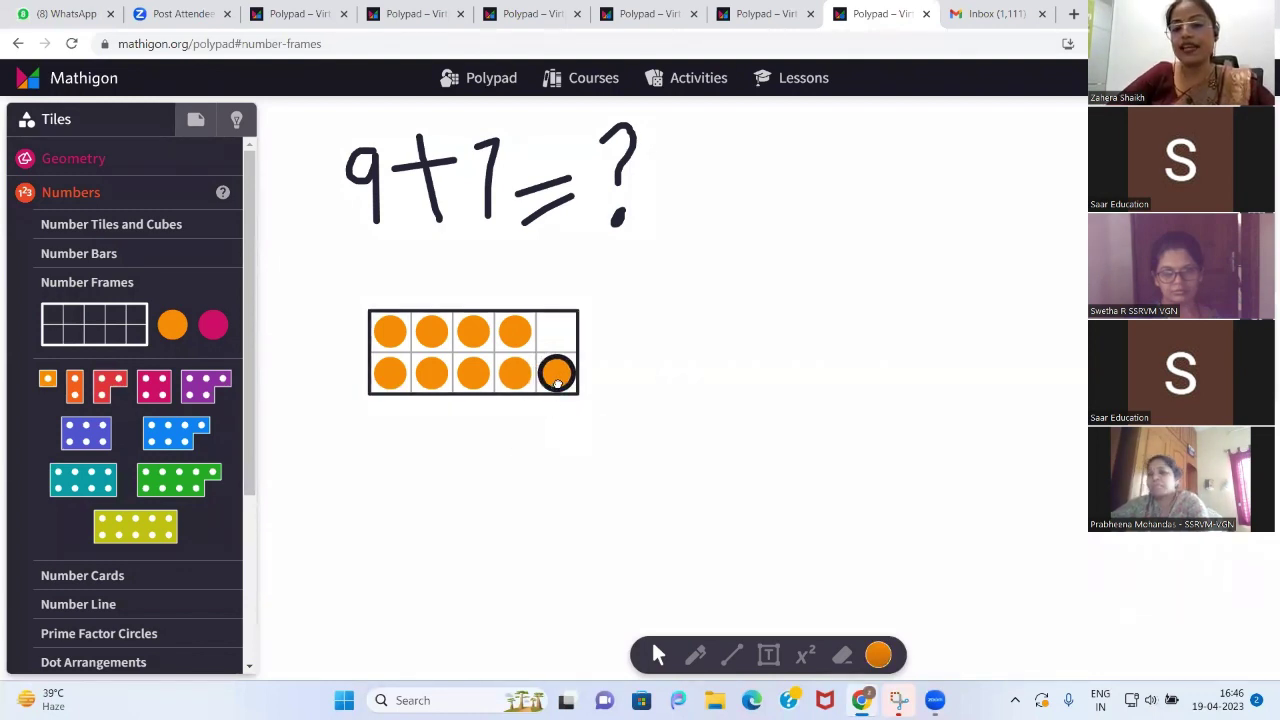
click(94, 325)
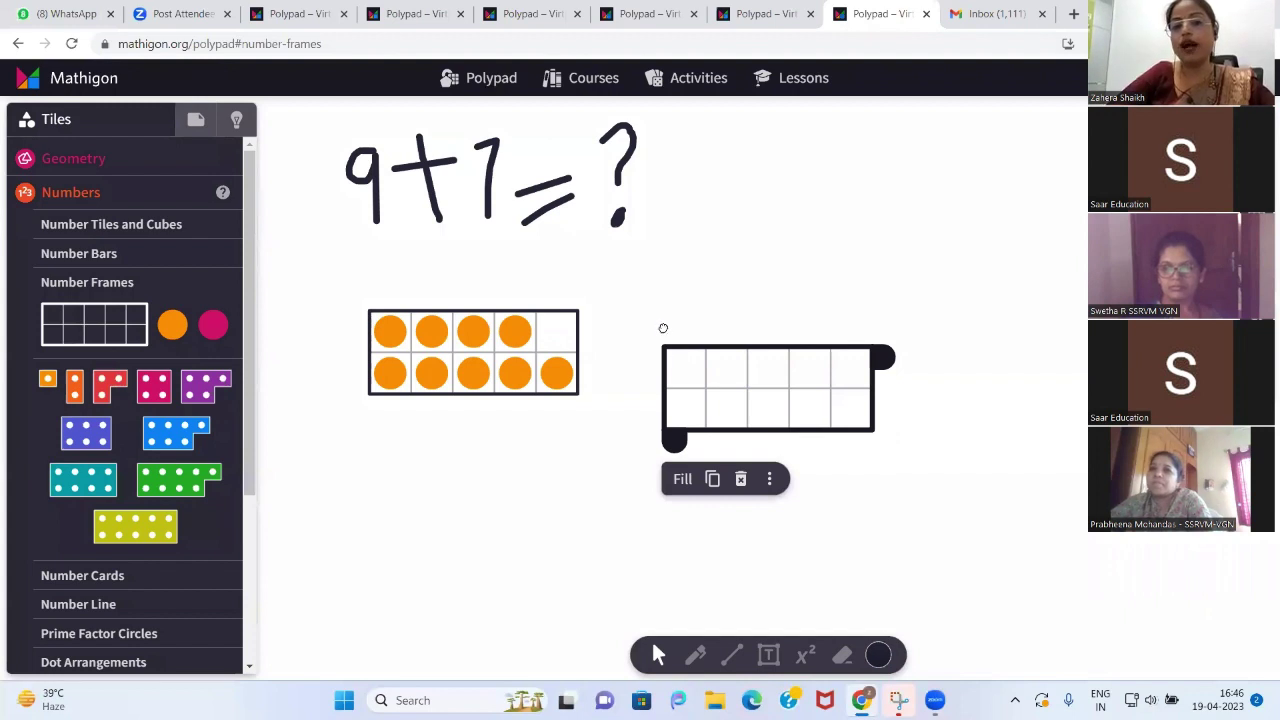
Move the second frame beside the first and copy five counters into its bottom row
drag(670, 358, 634, 275)
drag(350, 354, 560, 388)
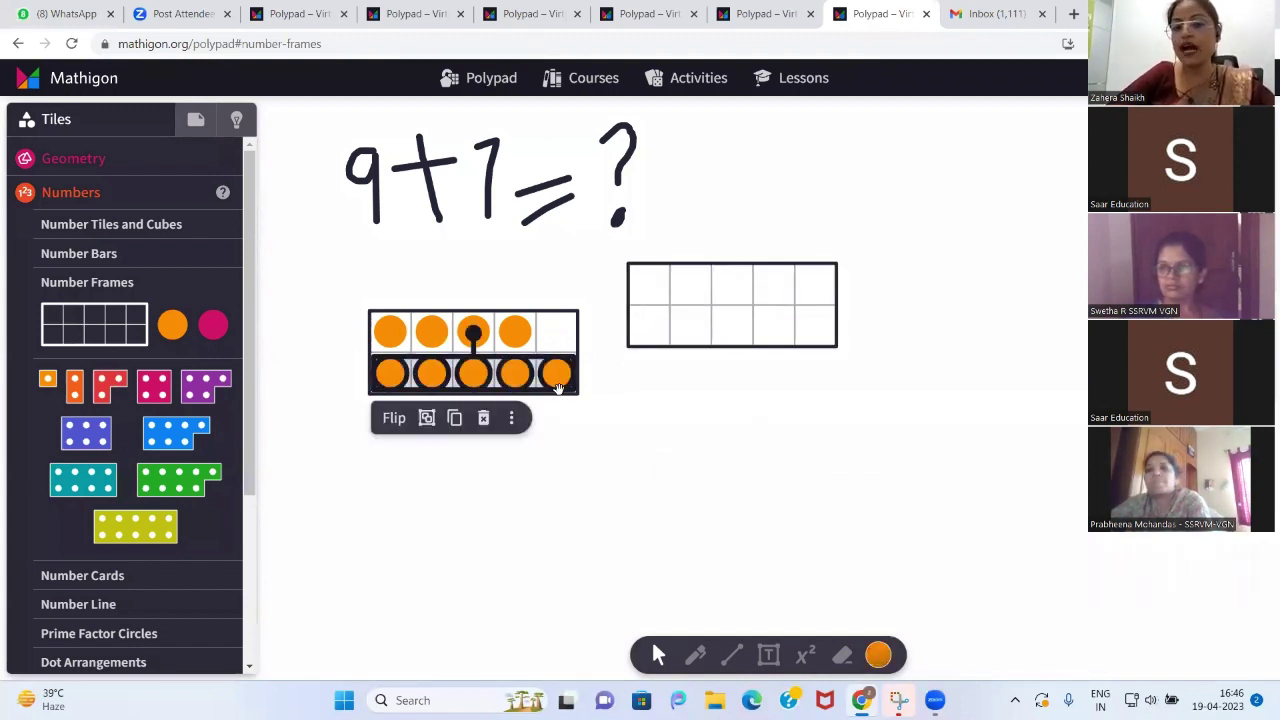
click(452, 419)
drag(496, 398, 742, 326)
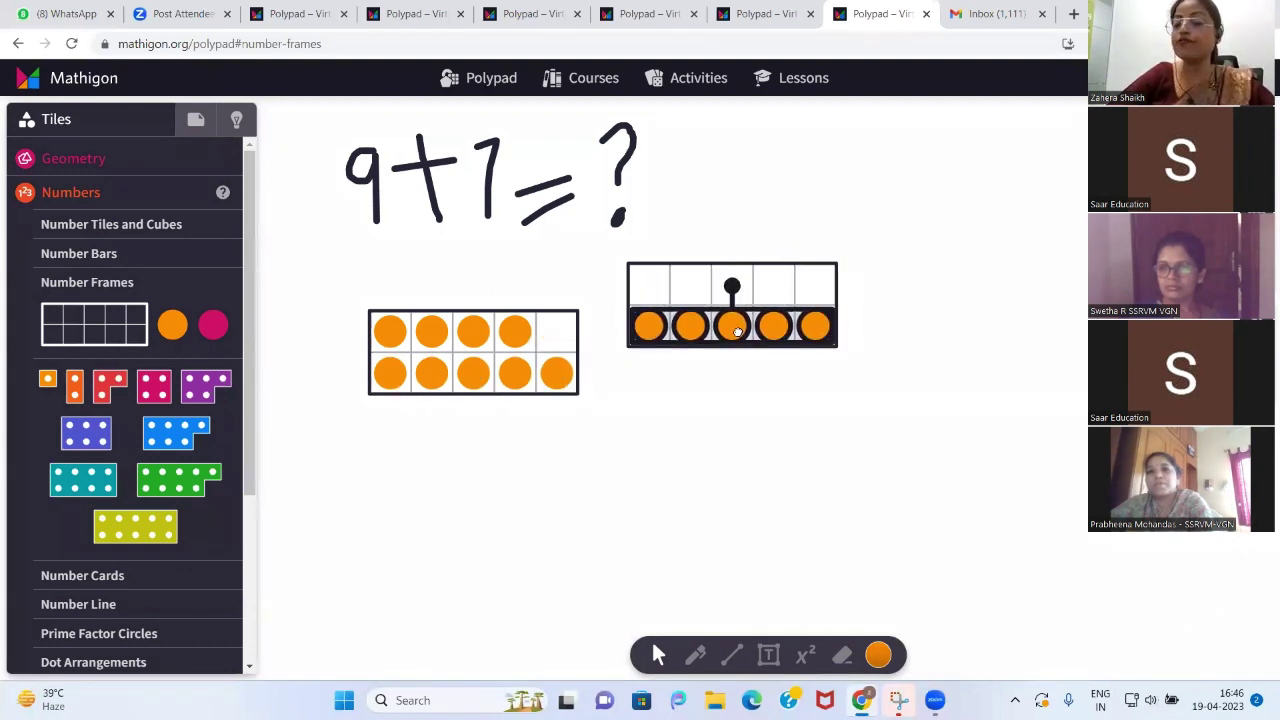
click(737, 331)
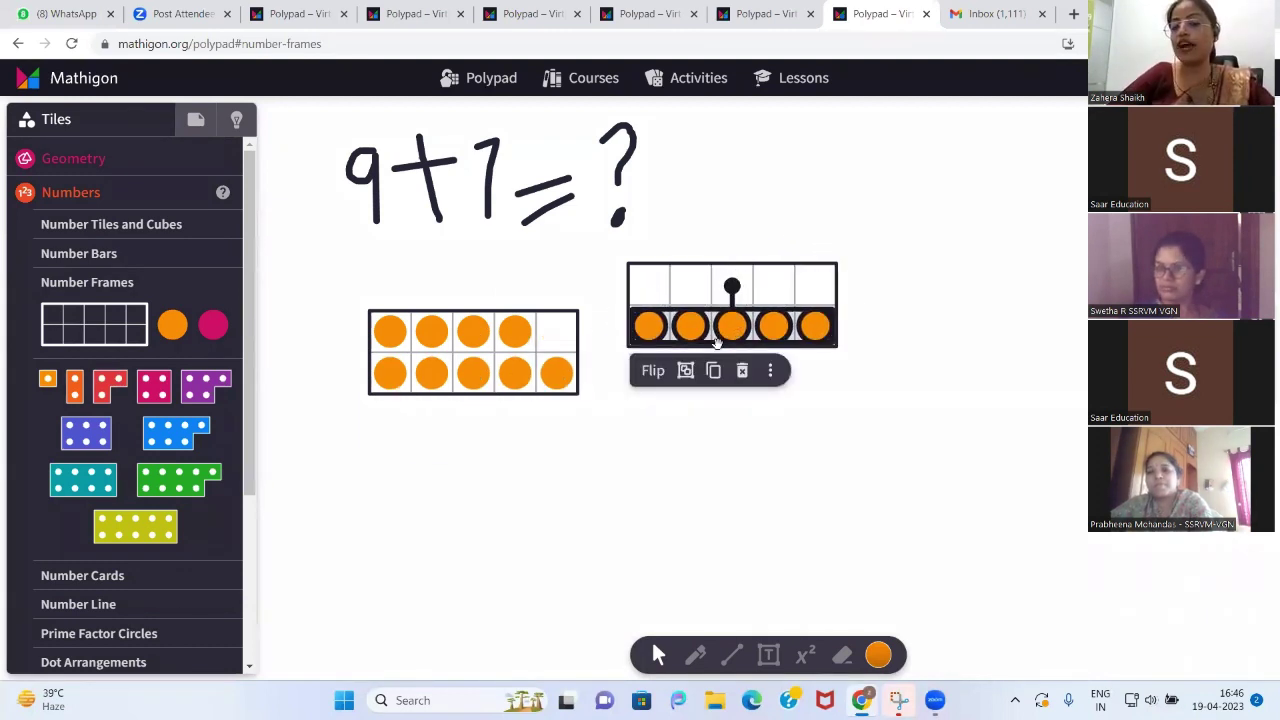
click(612, 437)
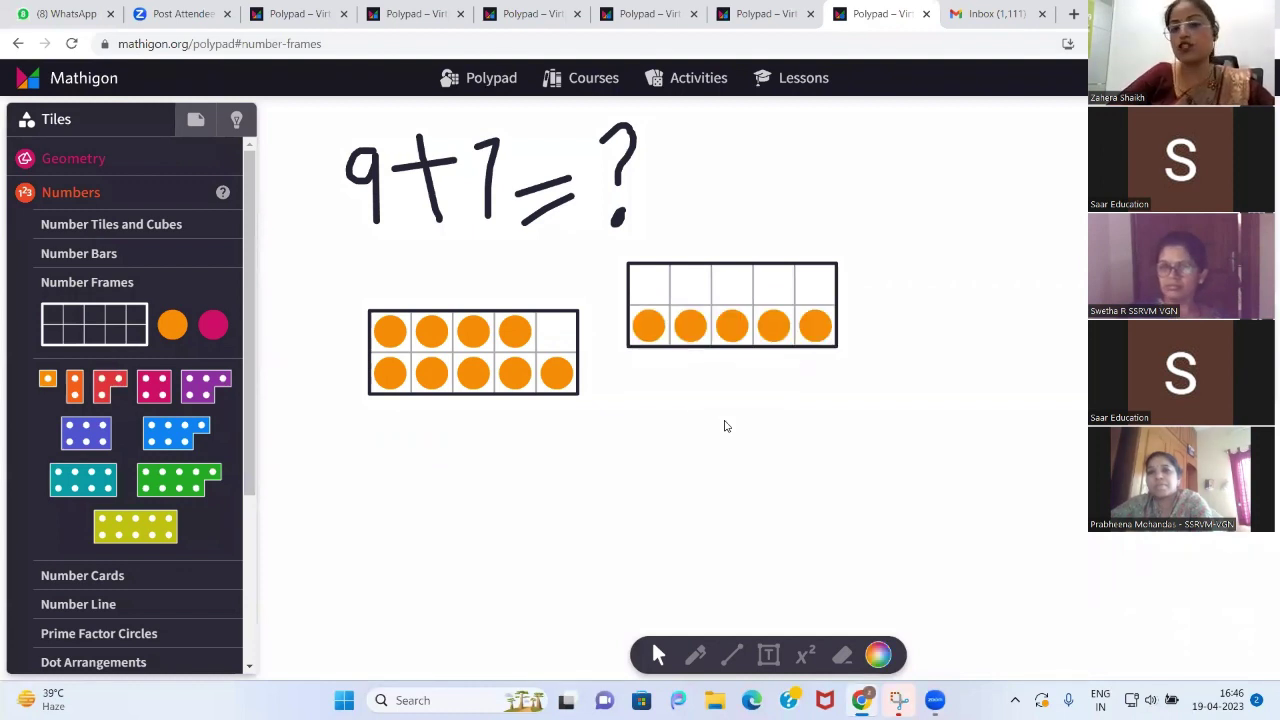
Add two copied counters to the second frame's top row, making seven
click(636, 299)
click(648, 325)
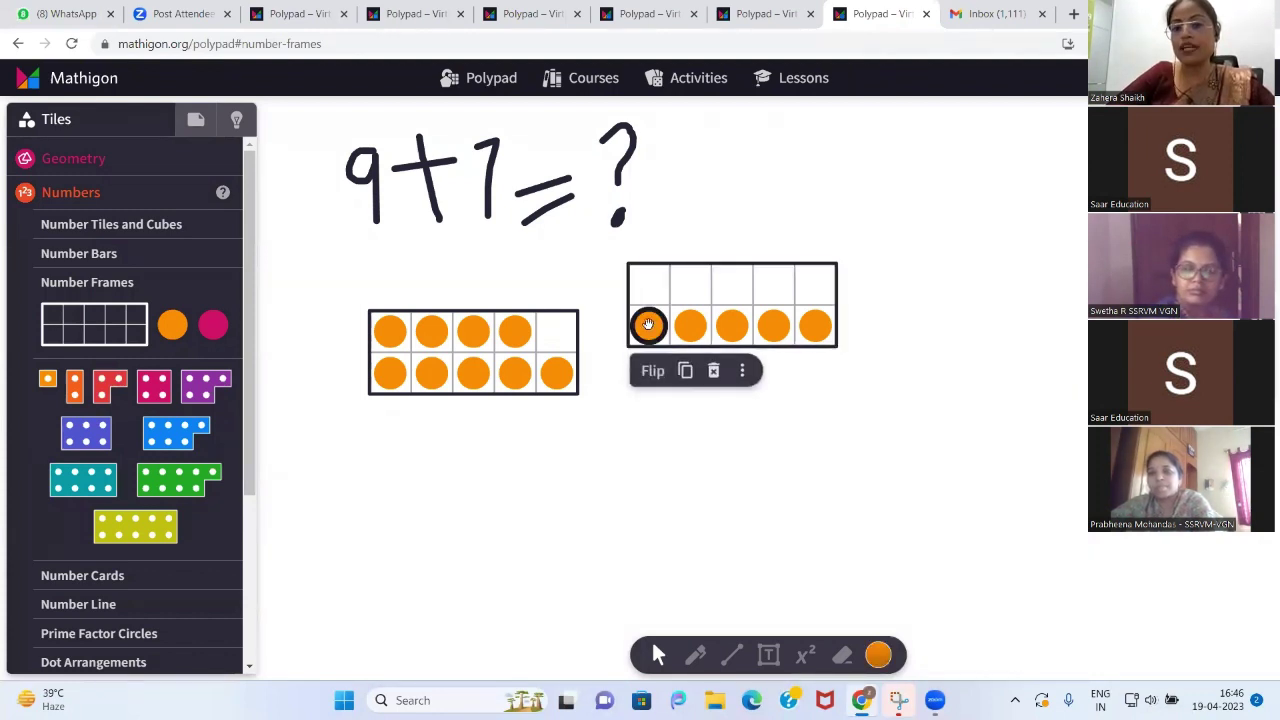
click(685, 371)
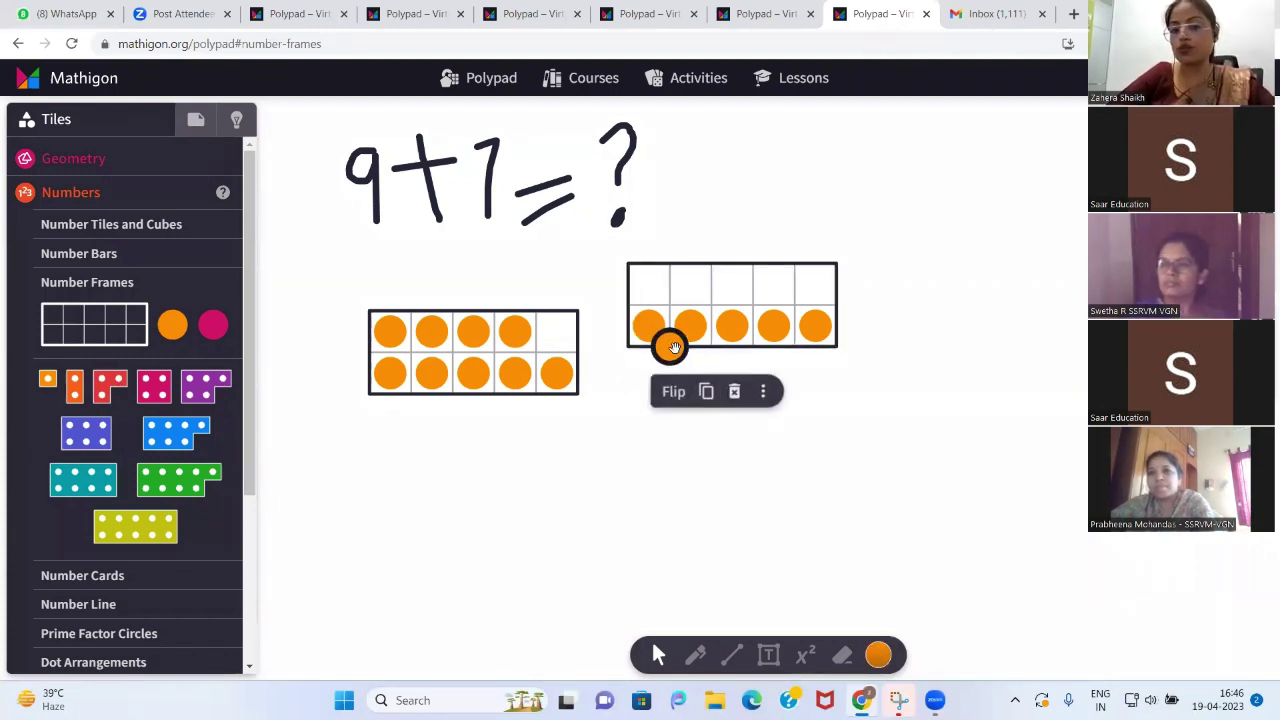
drag(675, 347, 649, 285)
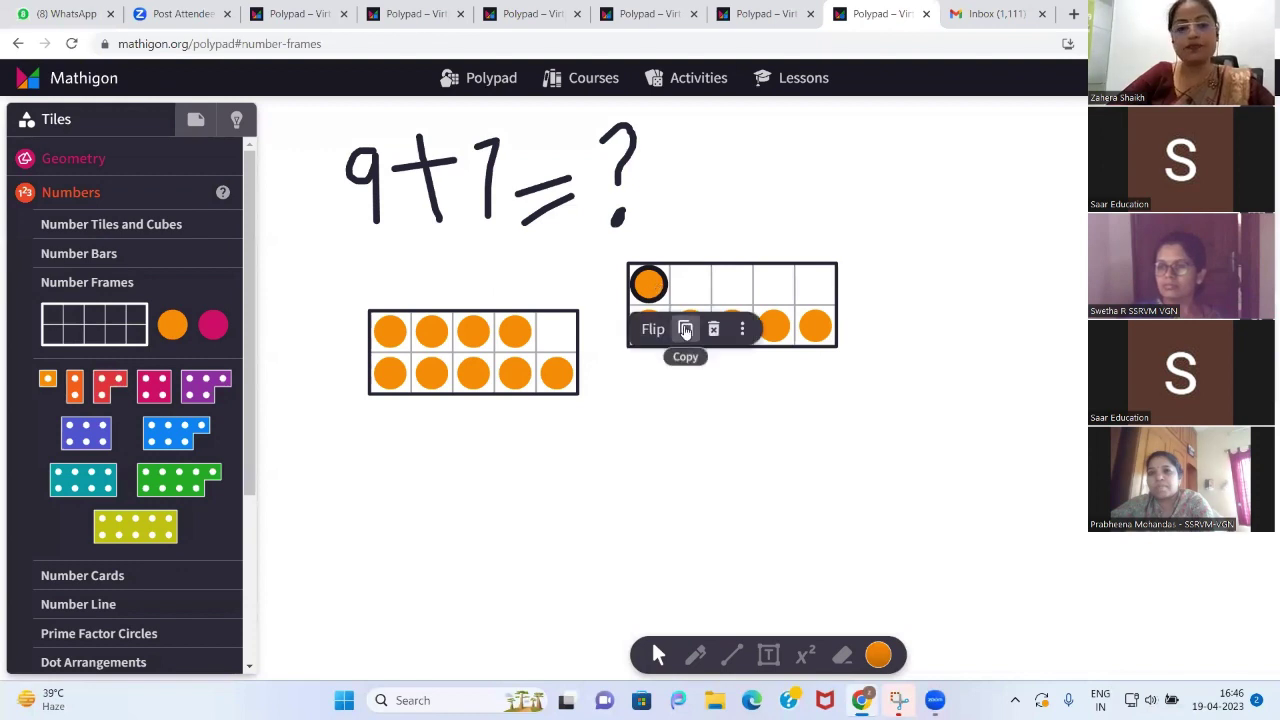
click(685, 330)
drag(668, 304, 692, 285)
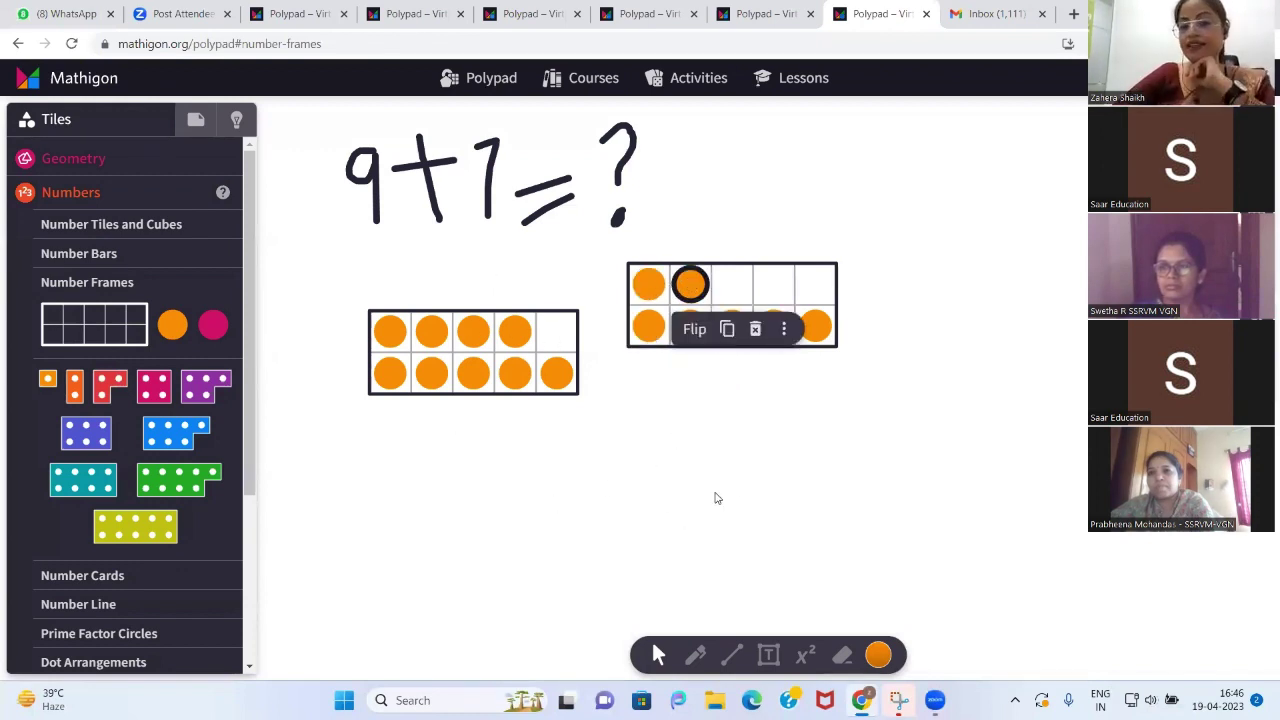
click(760, 447)
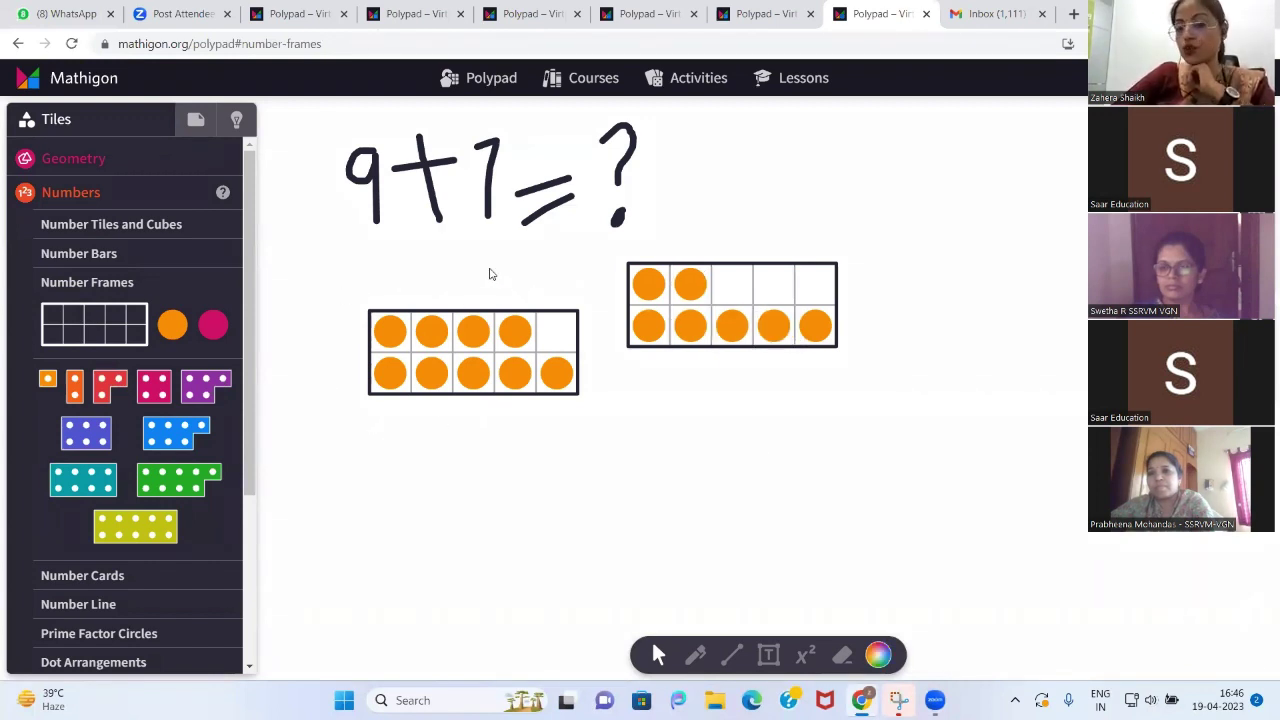
Drag one counter from the right frame into the left frame's empty cell, giving 10 and 6
click(553, 341)
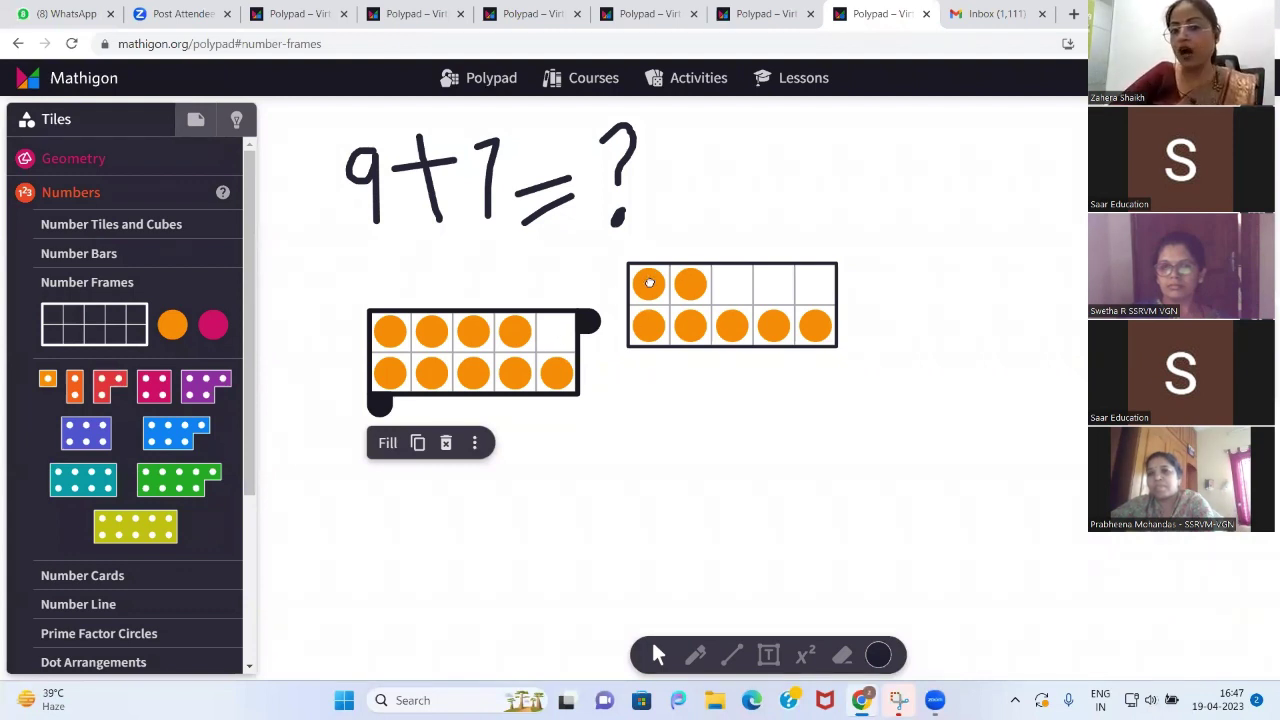
drag(649, 284, 562, 328)
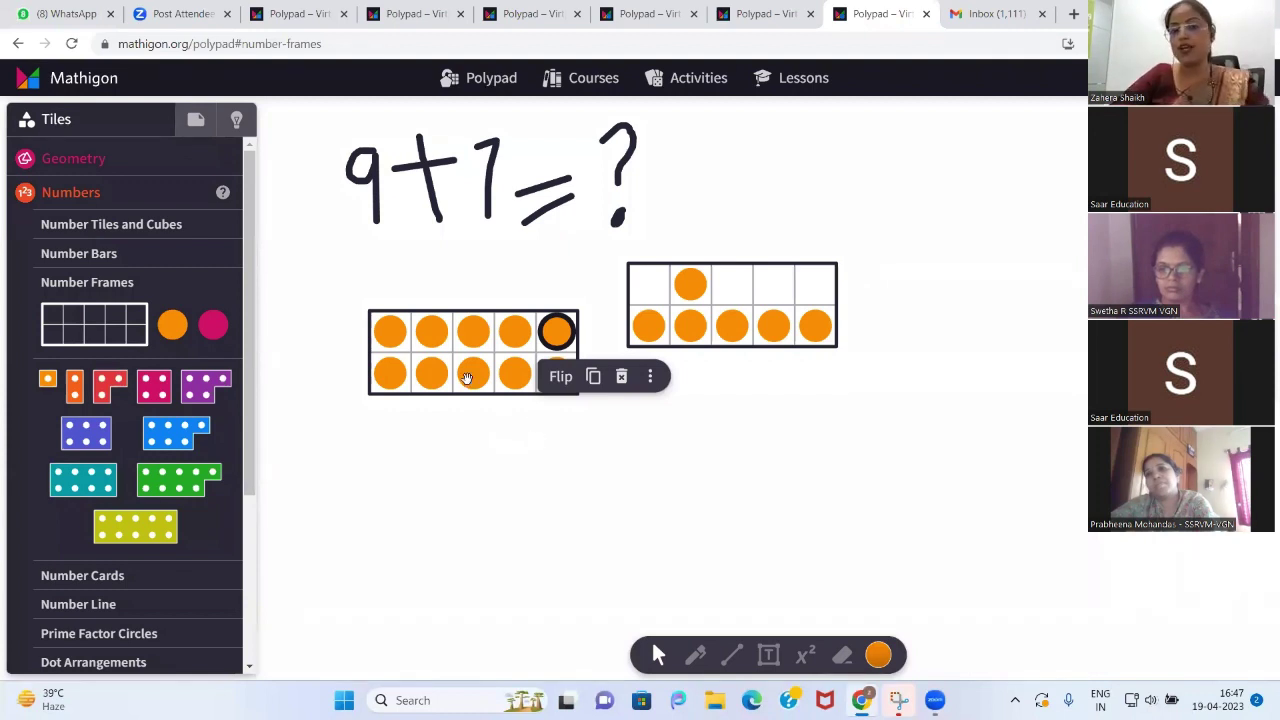
click(476, 285)
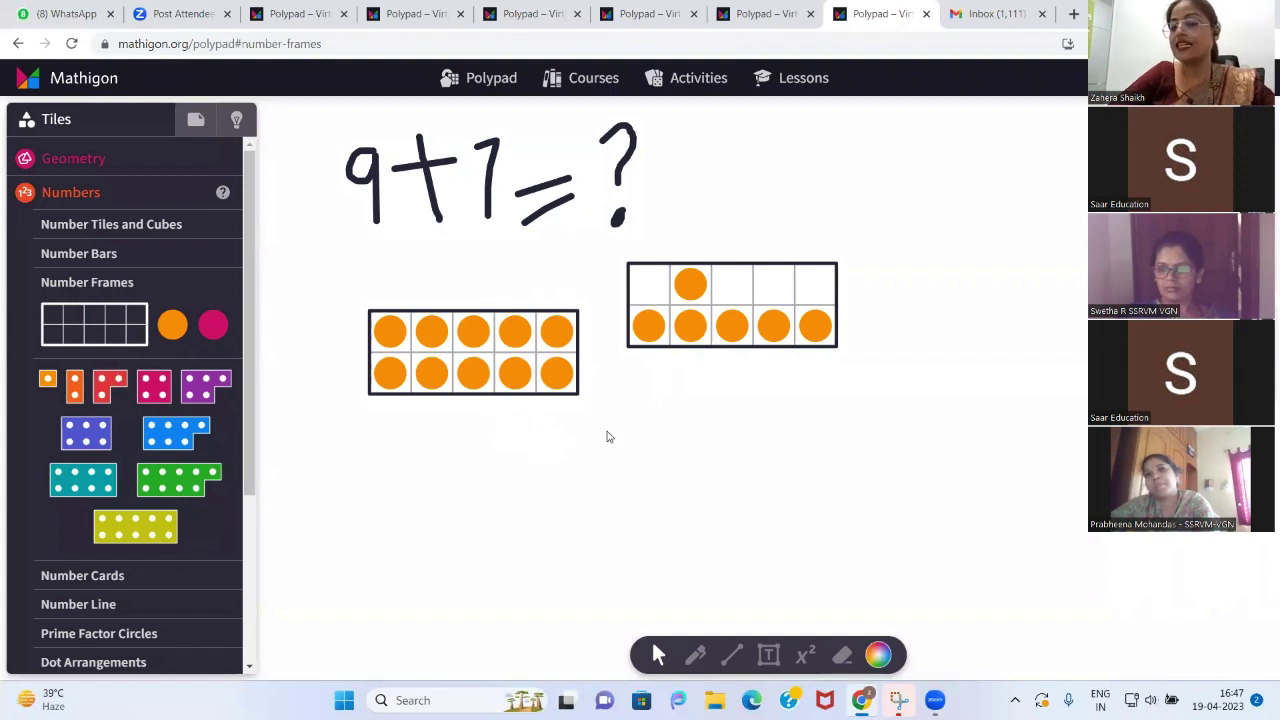
drag(689, 282, 648, 285)
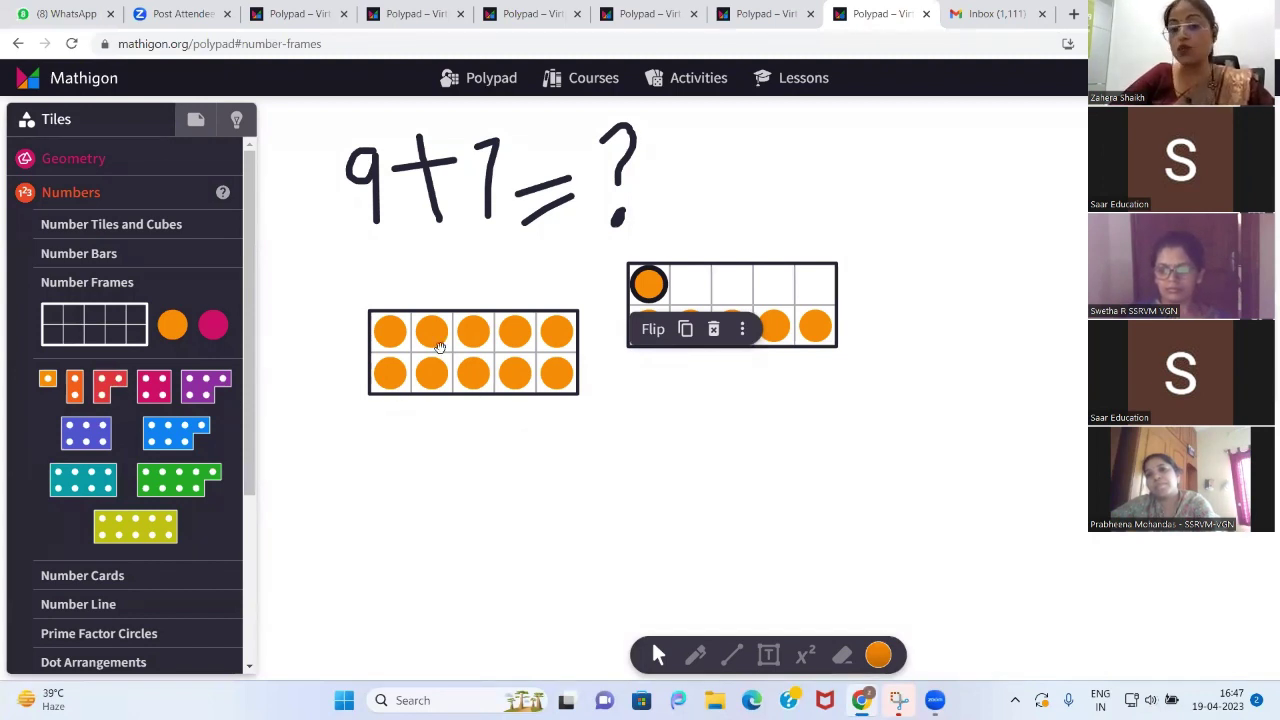
click(484, 415)
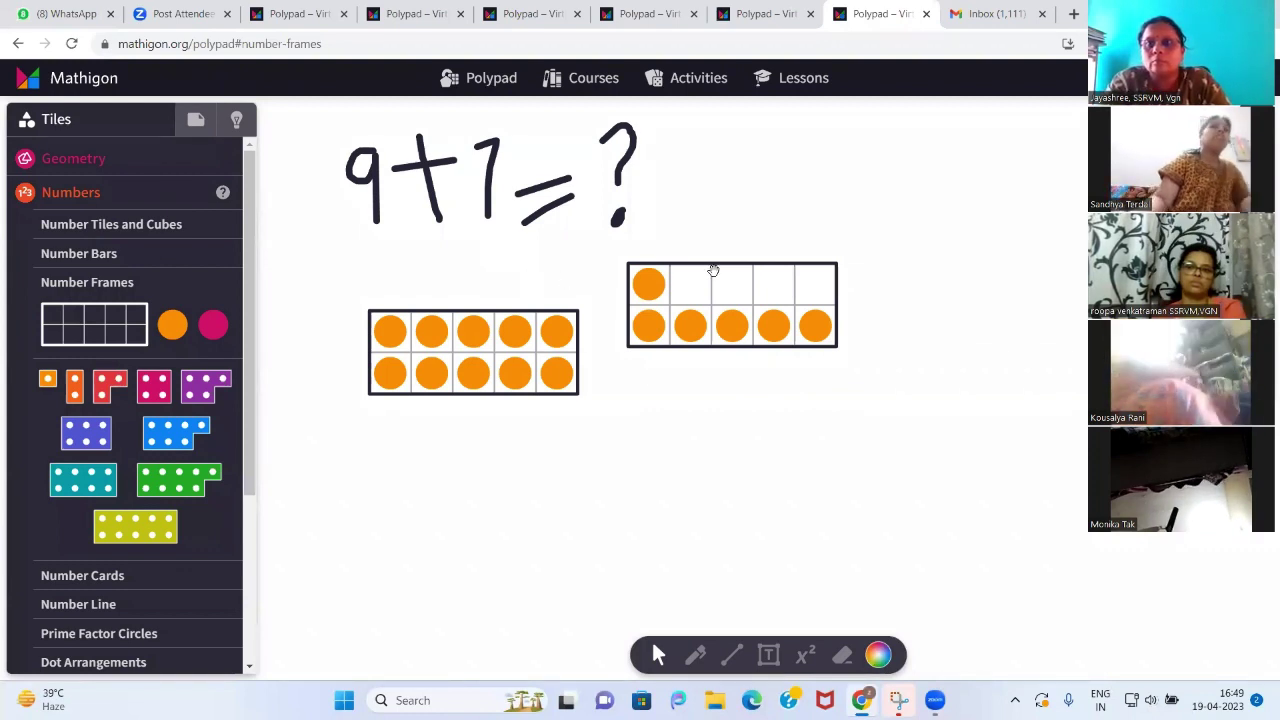
Draw two part boxes in pen beneath the right ten-frame, labelled 9 and 6
click(696, 658)
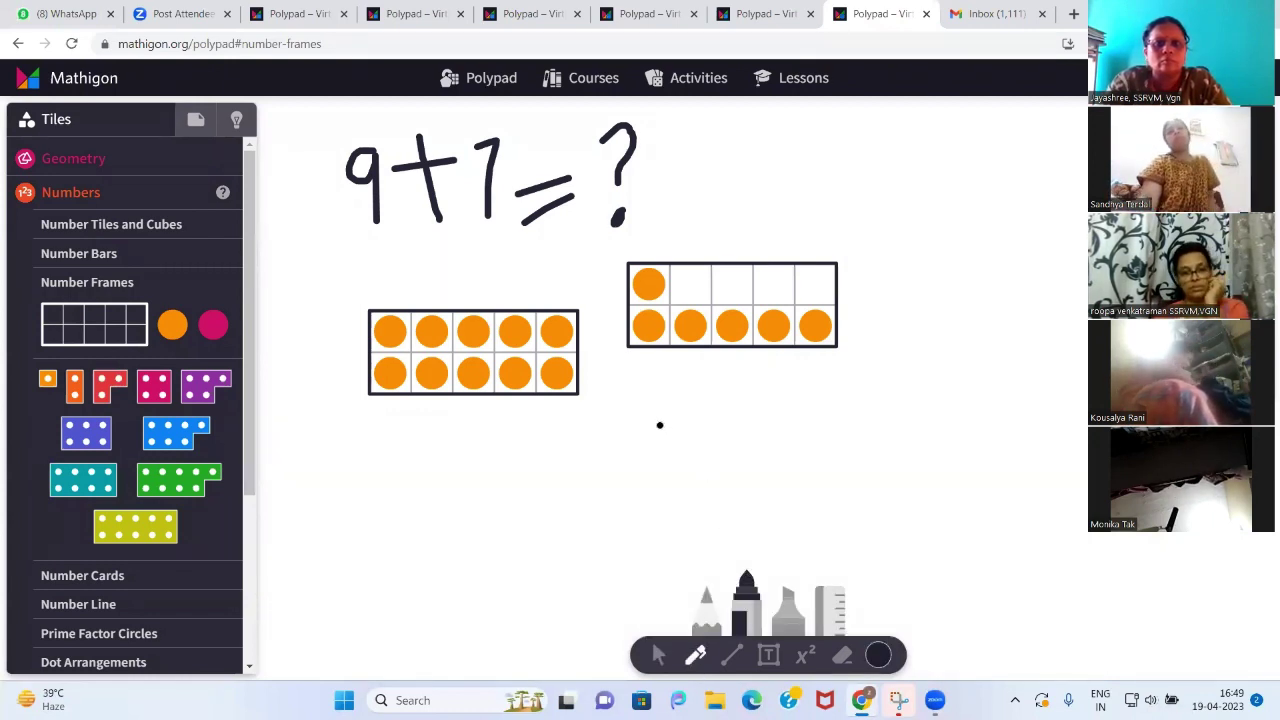
mouse_move(656, 424)
mouse_down()
mouse_move(786, 417)
mouse_move(803, 470)
mouse_move(748, 487)
mouse_move(665, 478)
mouse_move(657, 424)
mouse_up()
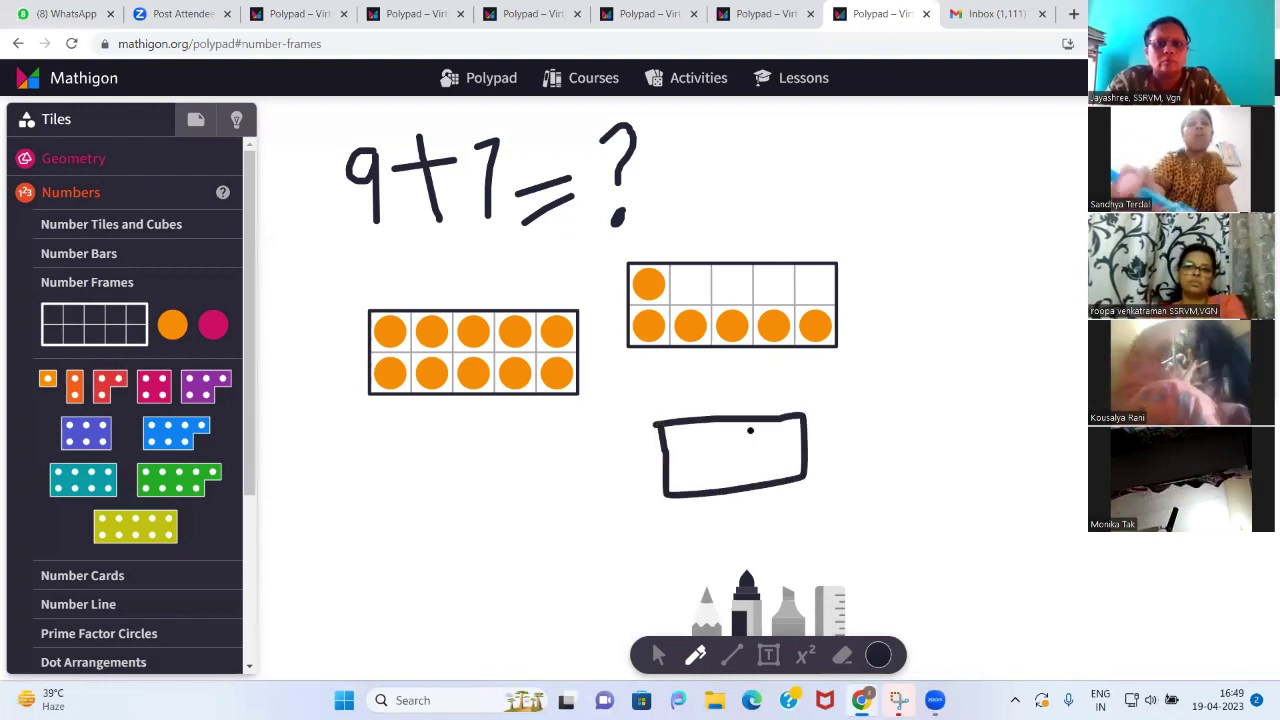
mouse_move(750, 430)
mouse_down()
mouse_move(734, 452)
mouse_move(760, 474)
mouse_up()
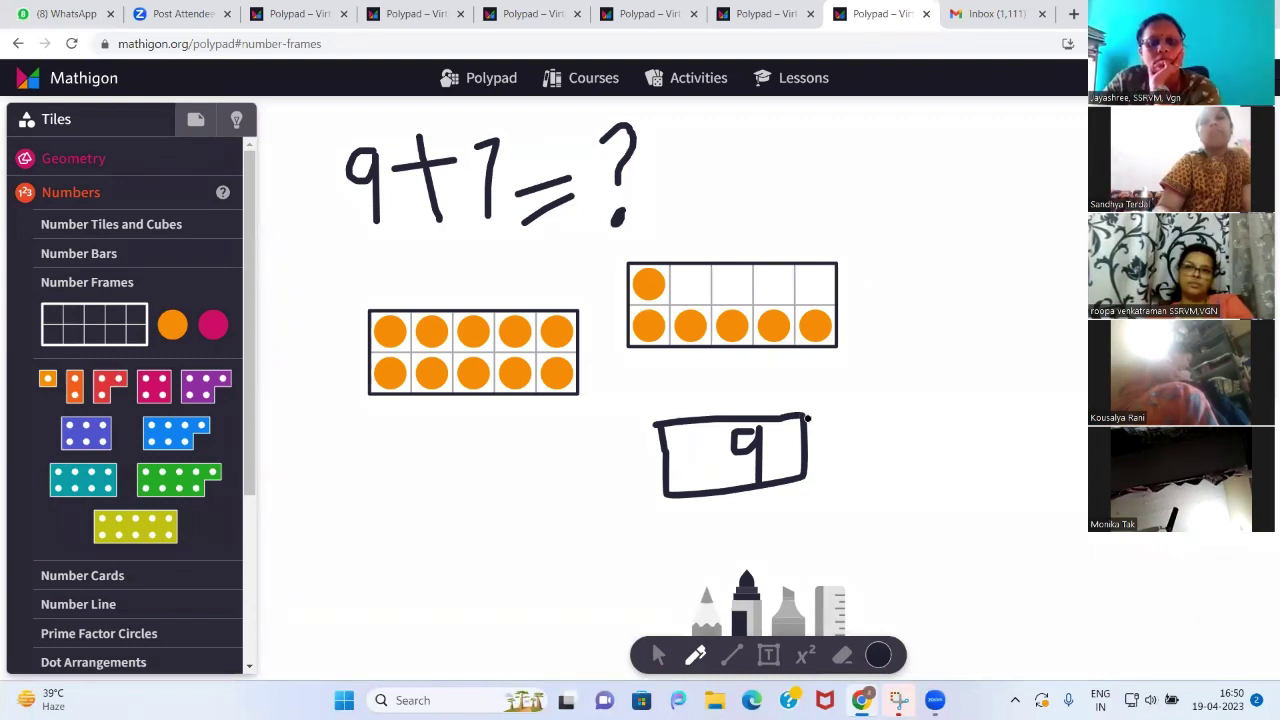
mouse_move(805, 411)
mouse_down()
mouse_move(900, 410)
mouse_move(908, 464)
mouse_move(810, 478)
mouse_up()
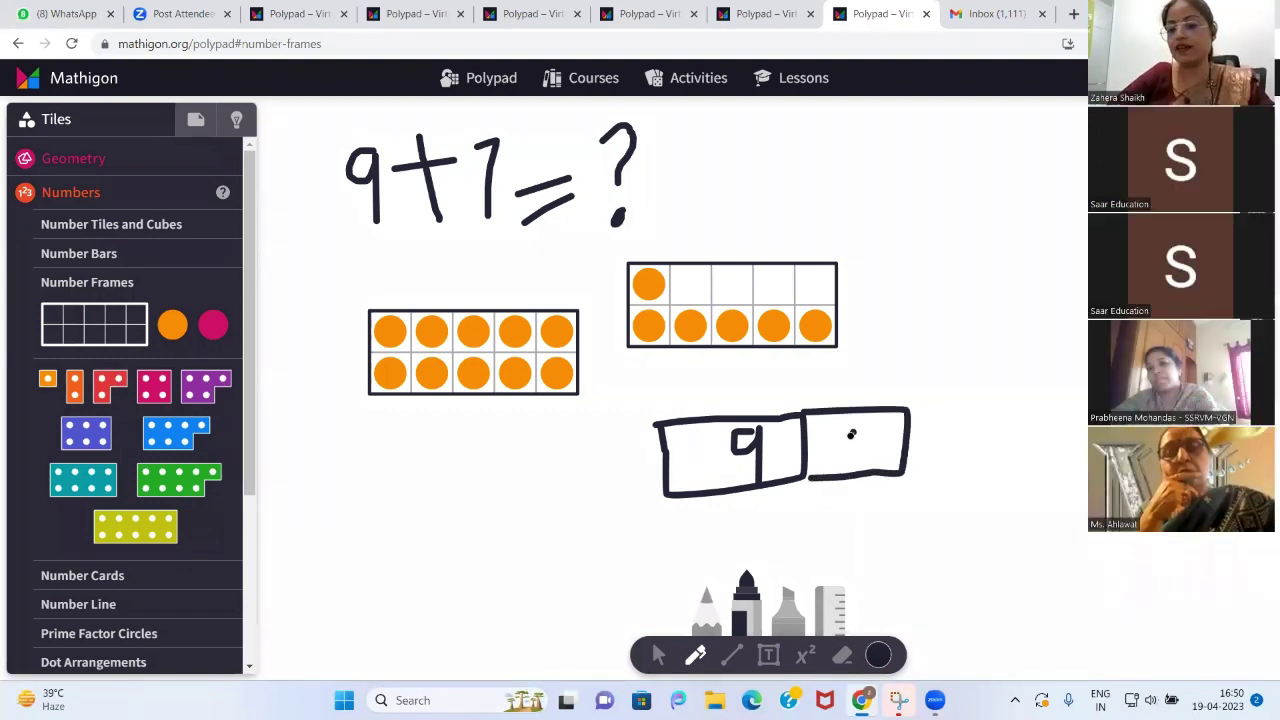
mouse_move(851, 434)
mouse_down()
mouse_move(845, 462)
mouse_move(848, 452)
mouse_up()
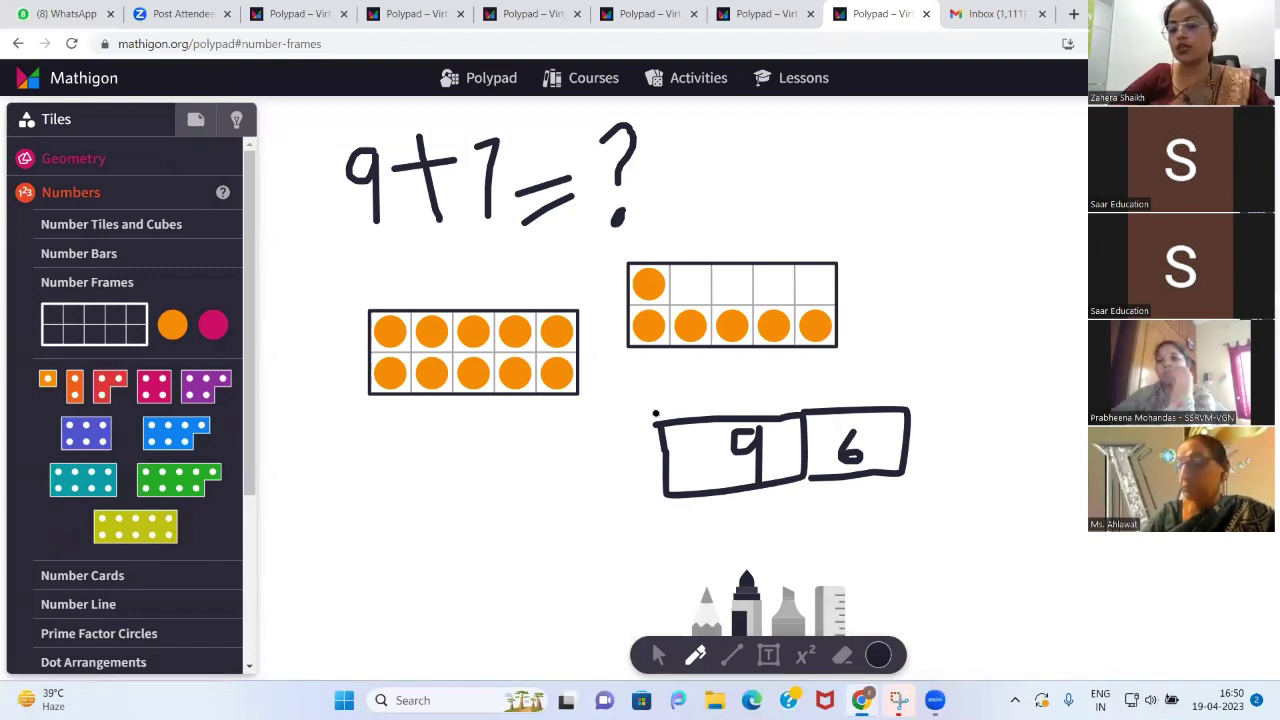
Draw the whole bar above the parts and mark it with a question mark
mouse_move(655, 413)
mouse_down()
mouse_move(650, 366)
mouse_move(866, 351)
mouse_move(906, 408)
mouse_move(655, 420)
mouse_up()
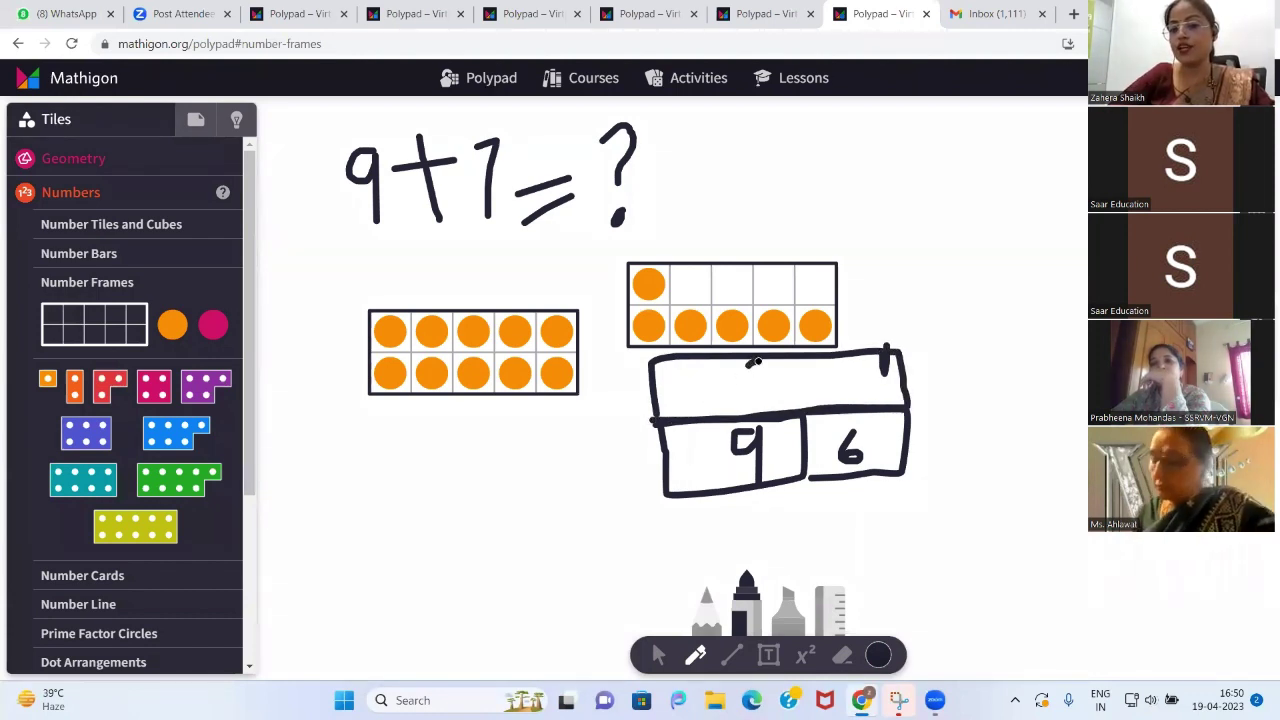
drag(757, 362, 756, 384)
click(753, 392)
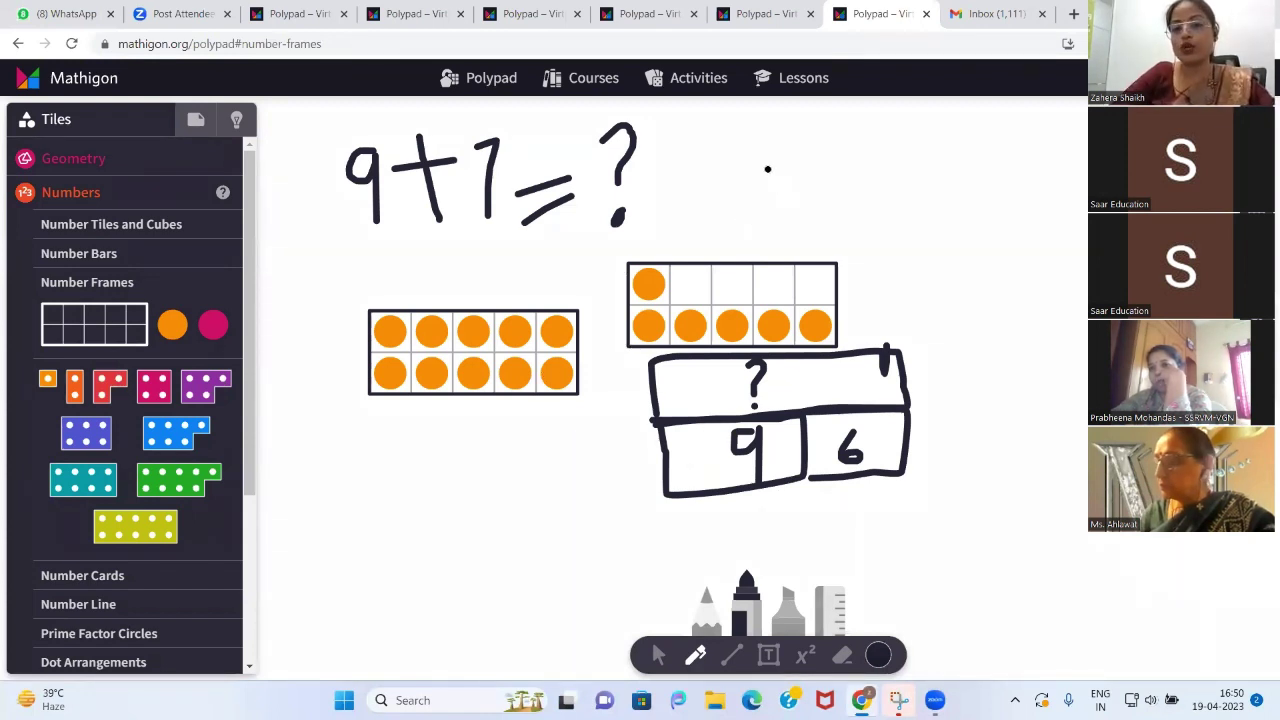
Write '9-' beside '9+7=?' and draw a line linking the full ten-frame's top-right counter to the other frame
mouse_move(768, 144)
mouse_down()
mouse_move(748, 152)
mouse_move(776, 142)
mouse_move(770, 204)
mouse_up()
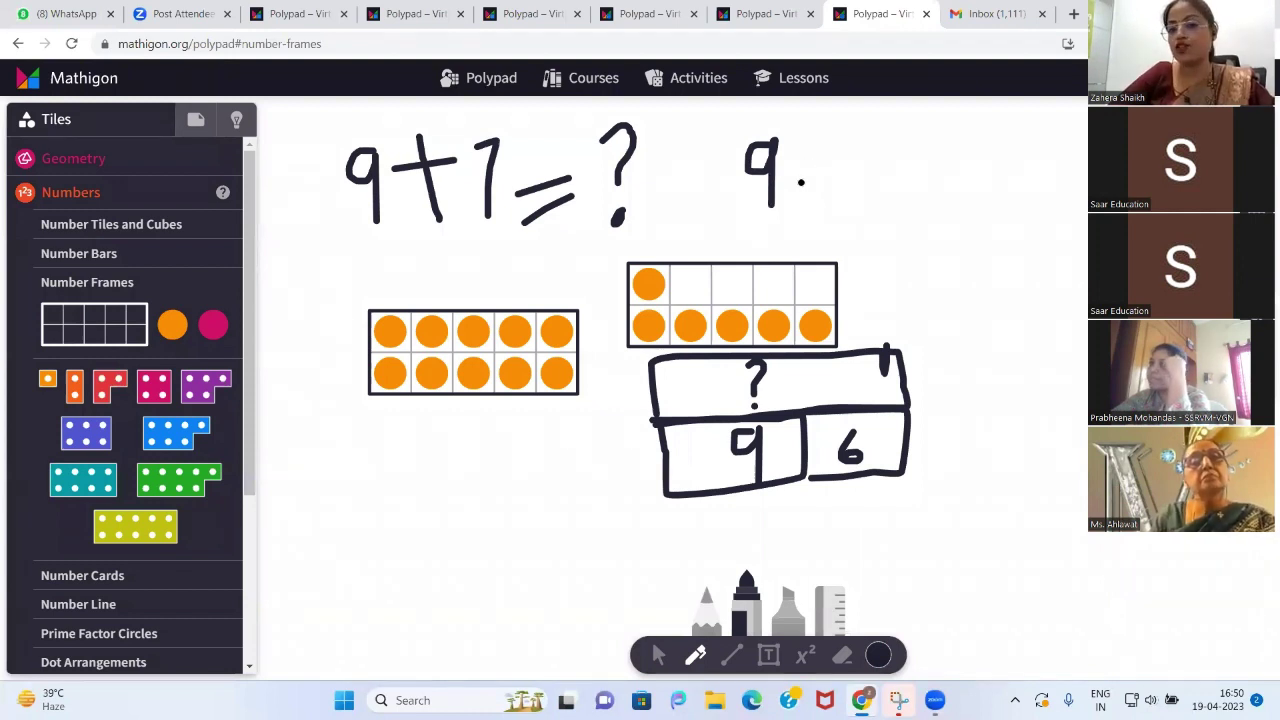
mouse_move(795, 178)
mouse_down()
mouse_move(882, 141)
mouse_move(865, 207)
mouse_move(942, 182)
mouse_move(947, 198)
mouse_up()
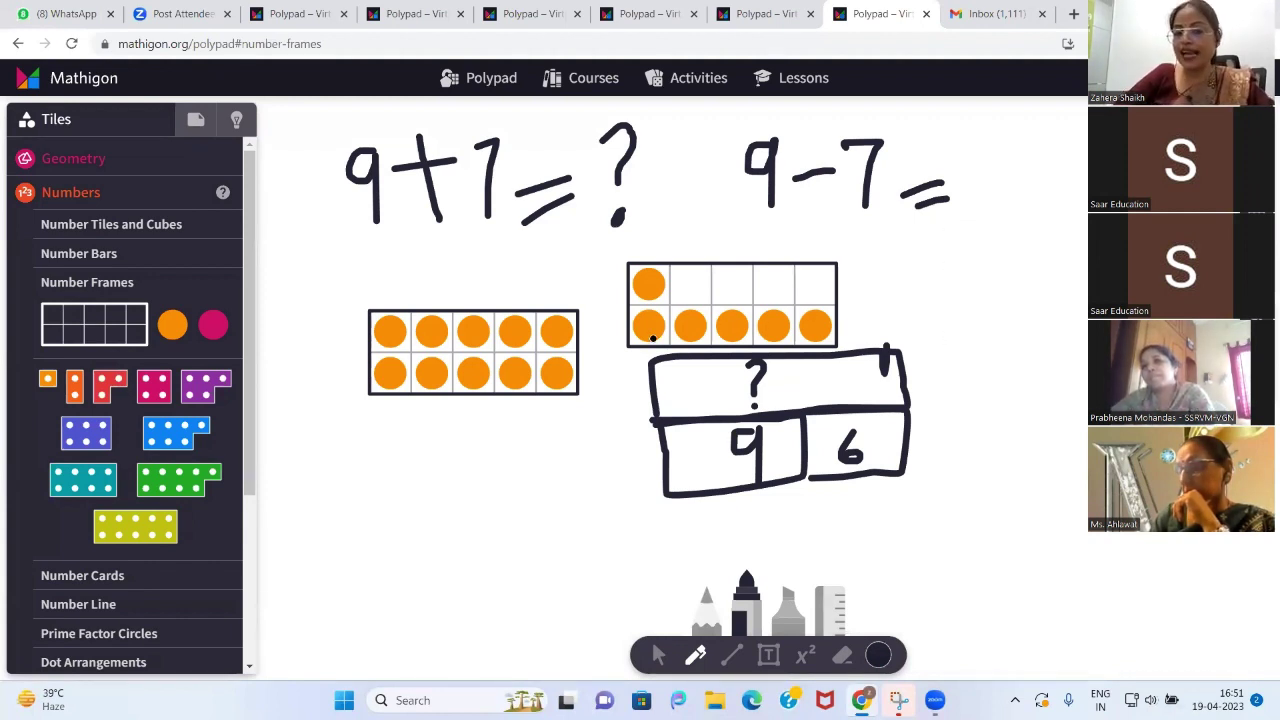
drag(559, 336, 673, 316)
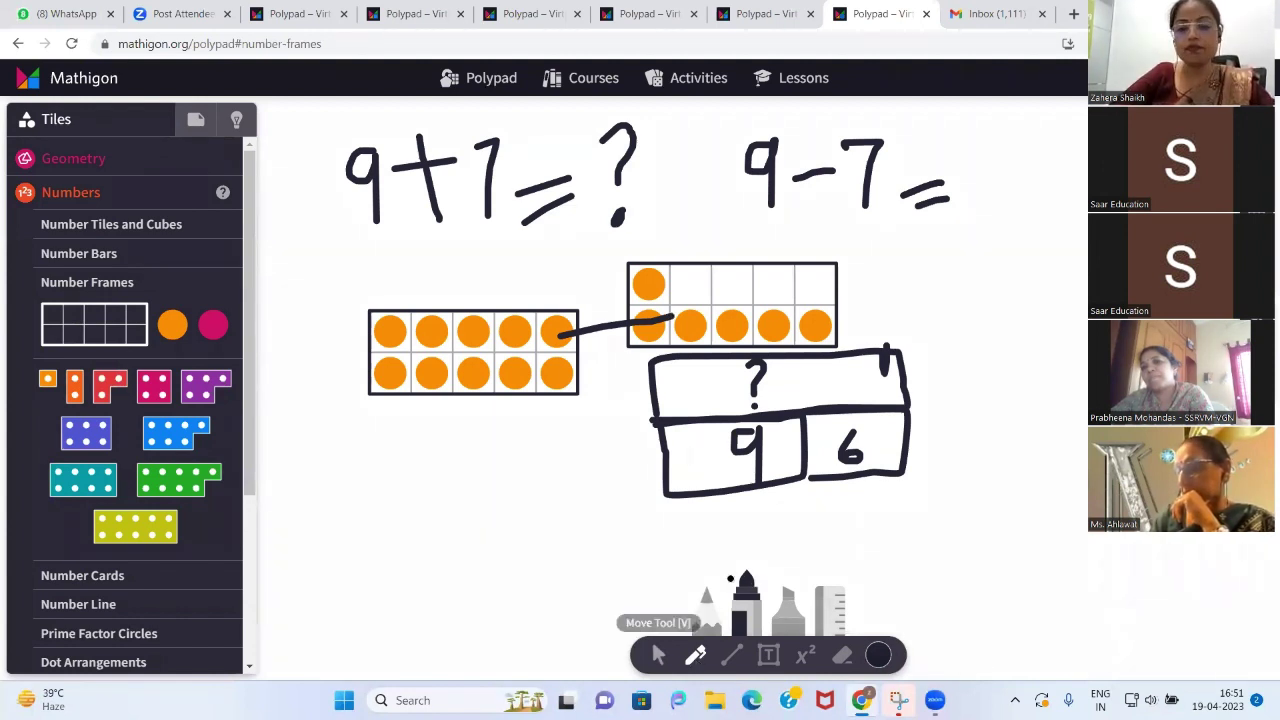
Pull eight counters out of the left ten-frame onto the canvas, leaving 2 inside
click(657, 655)
click(558, 333)
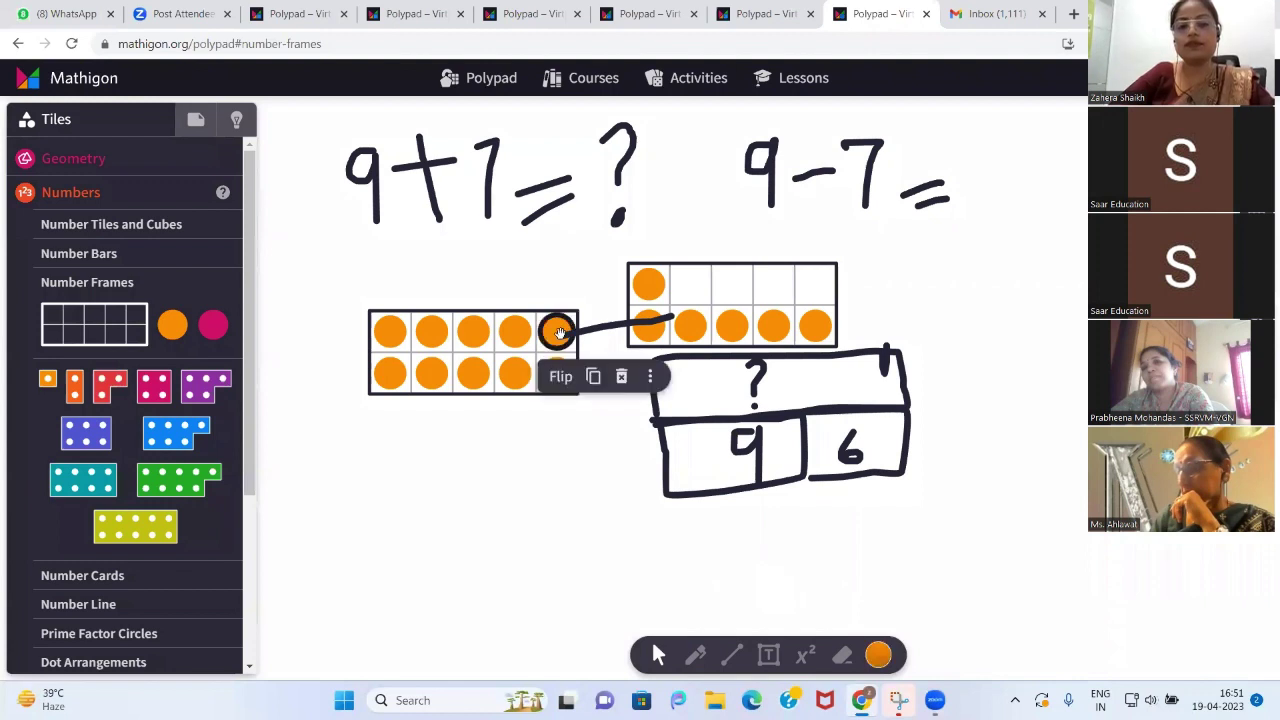
drag(560, 334, 630, 500)
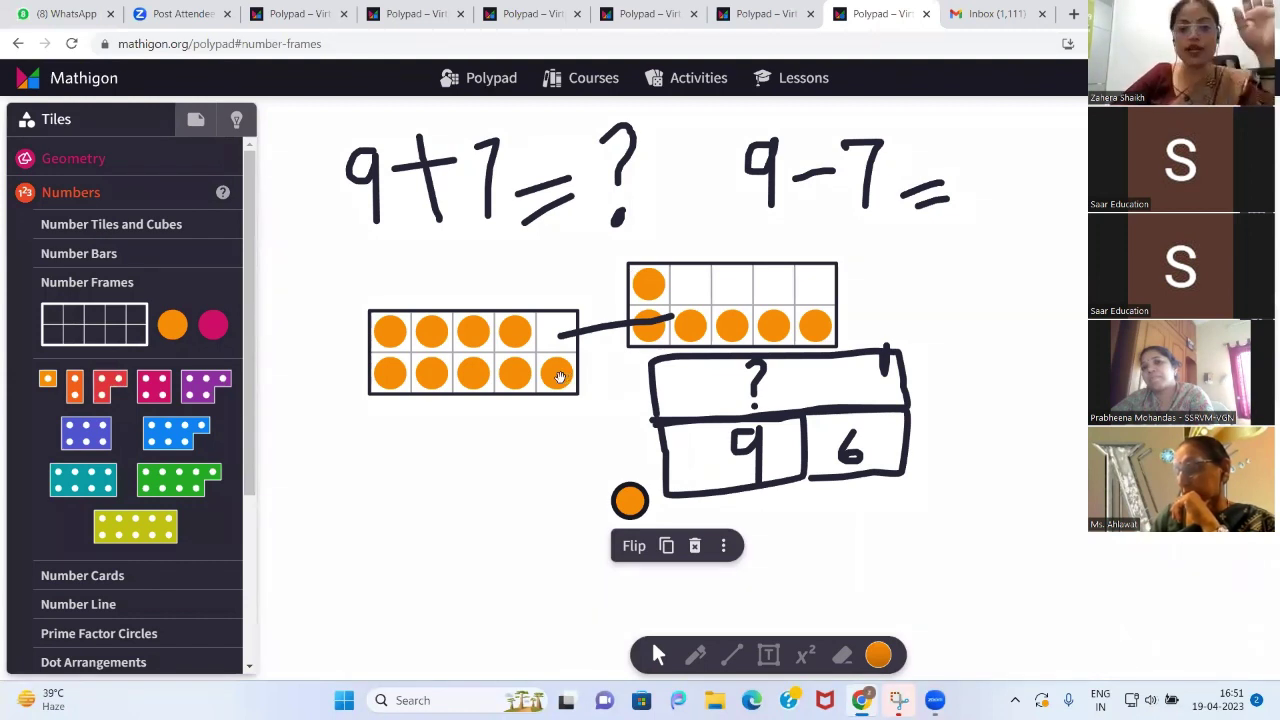
drag(560, 376, 552, 473)
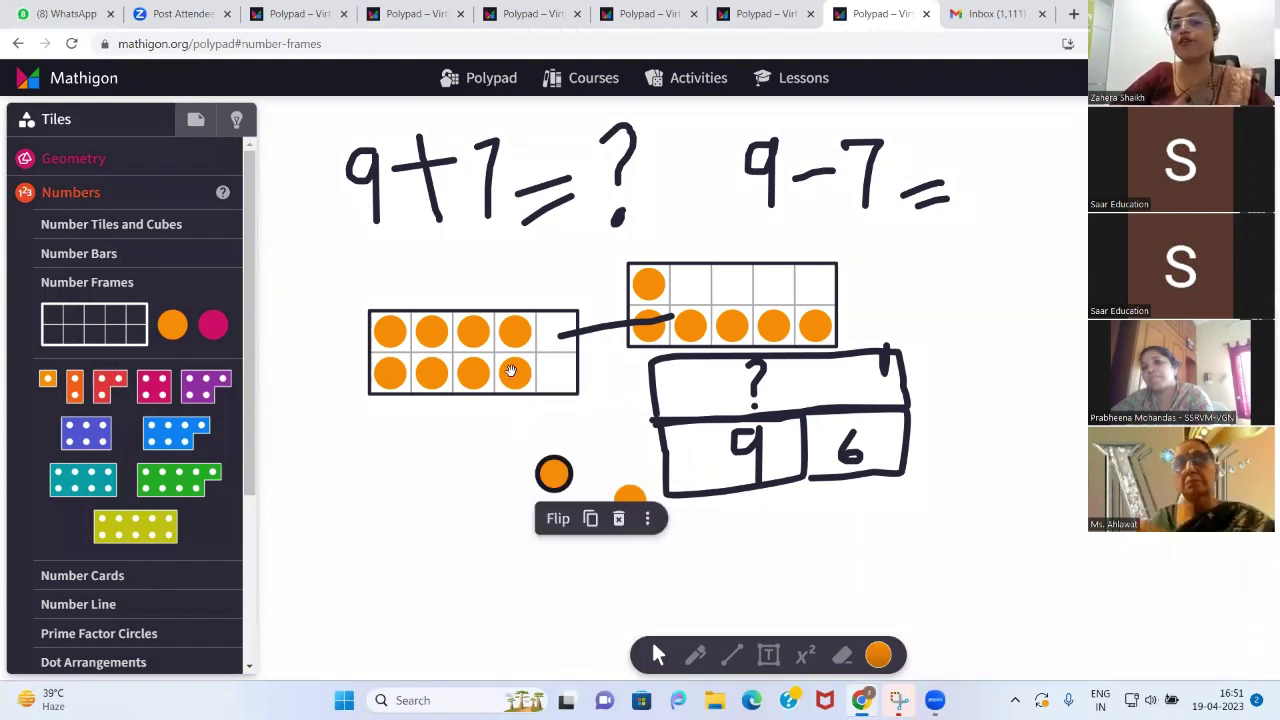
drag(514, 372, 503, 487)
drag(470, 373, 466, 458)
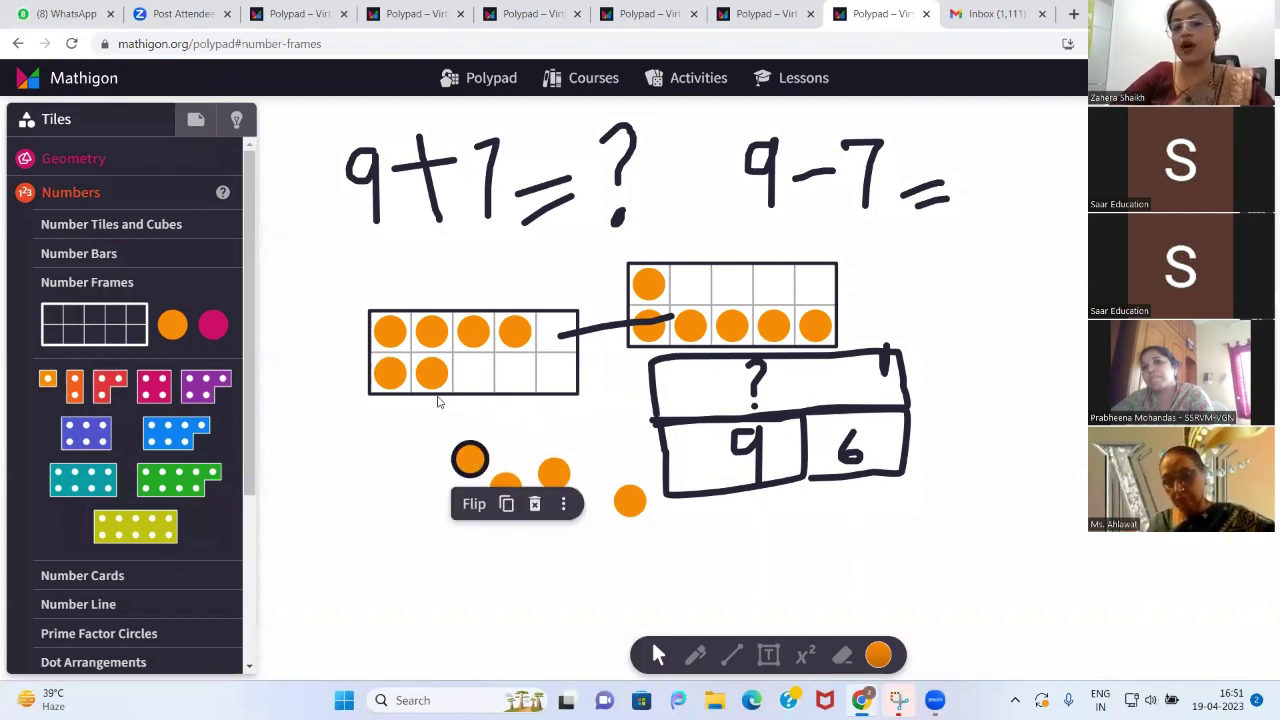
drag(433, 385, 433, 457)
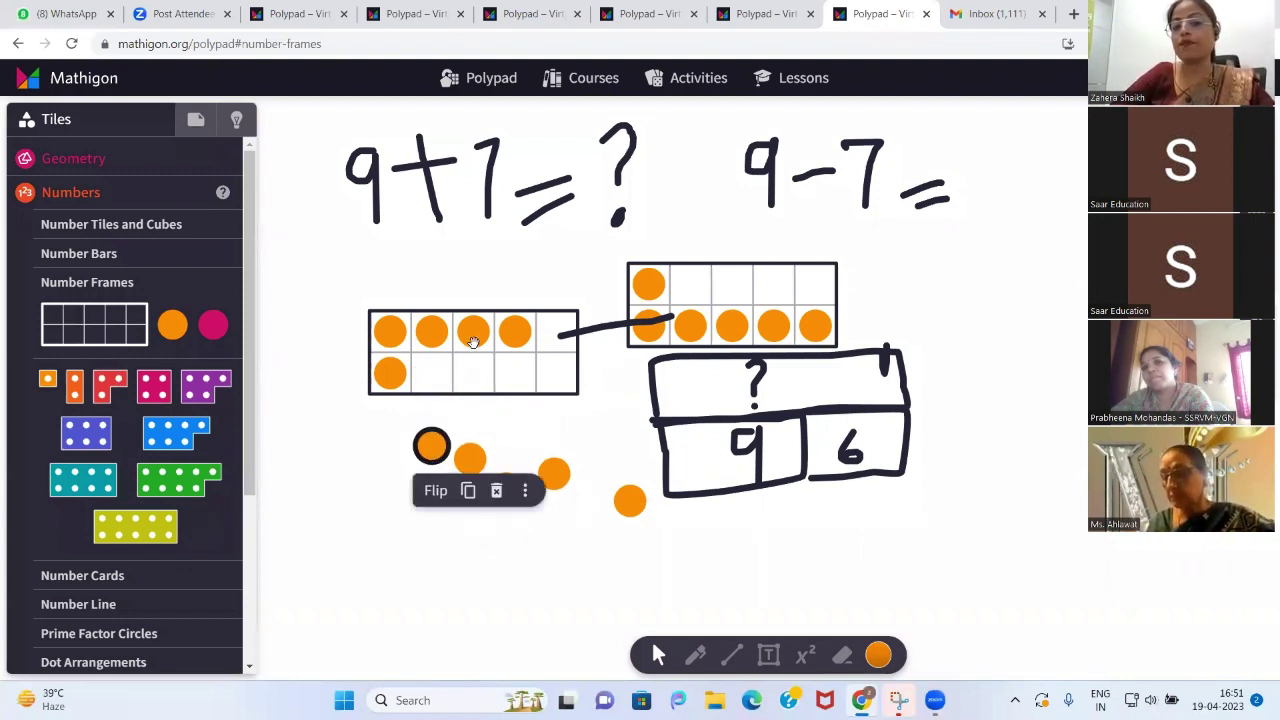
drag(473, 333, 485, 238)
drag(517, 320, 532, 227)
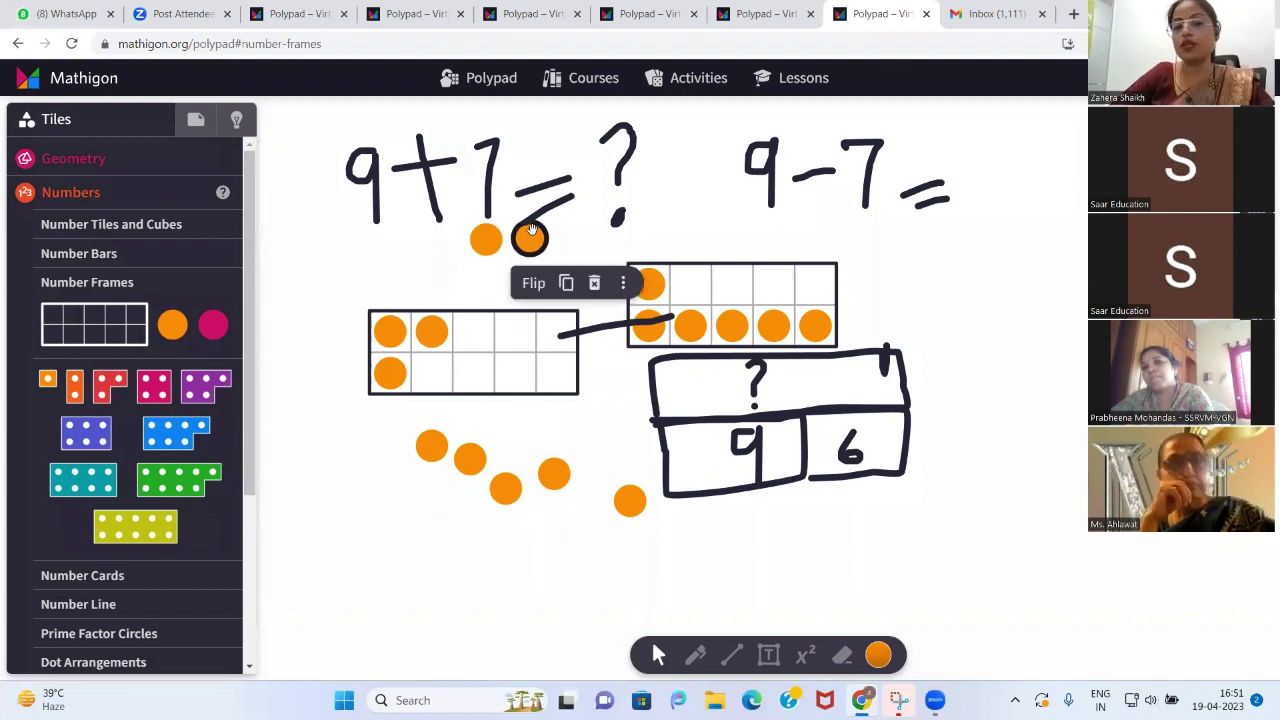
drag(382, 389, 352, 428)
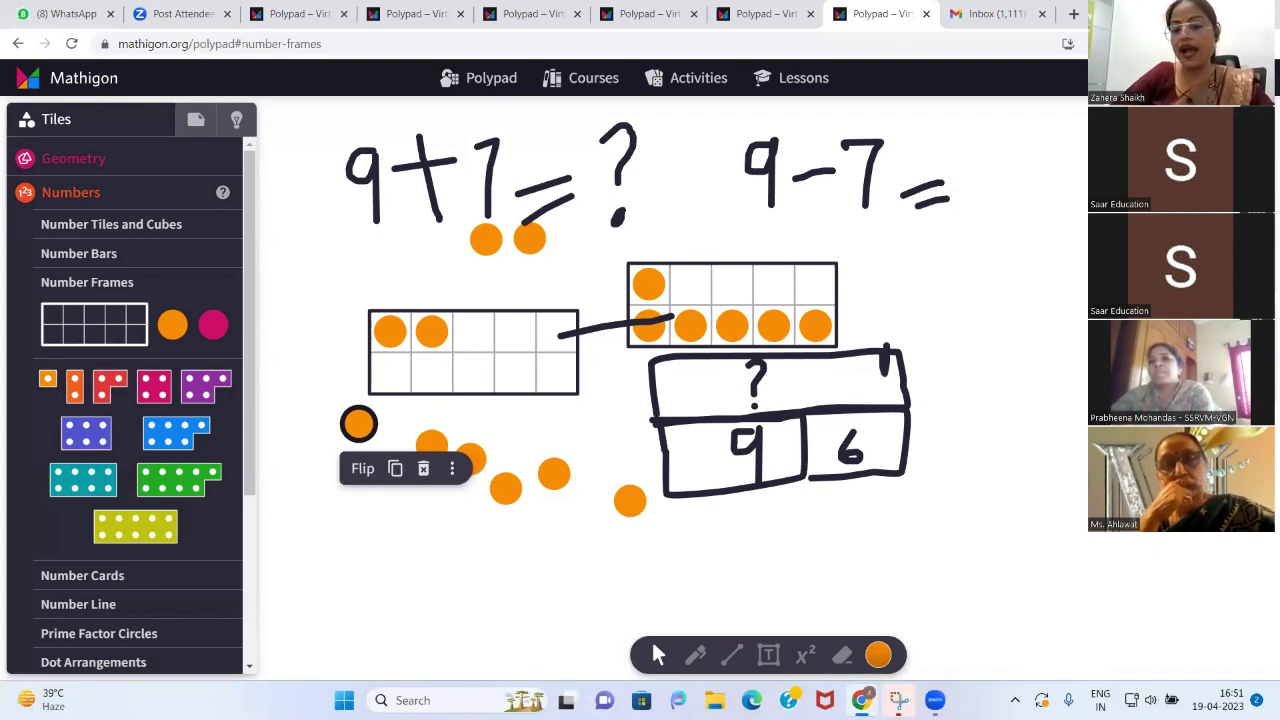
Draw a bar model beside '9-7=': a box with 9, and parts 7 and '?' beneath it
click(695, 655)
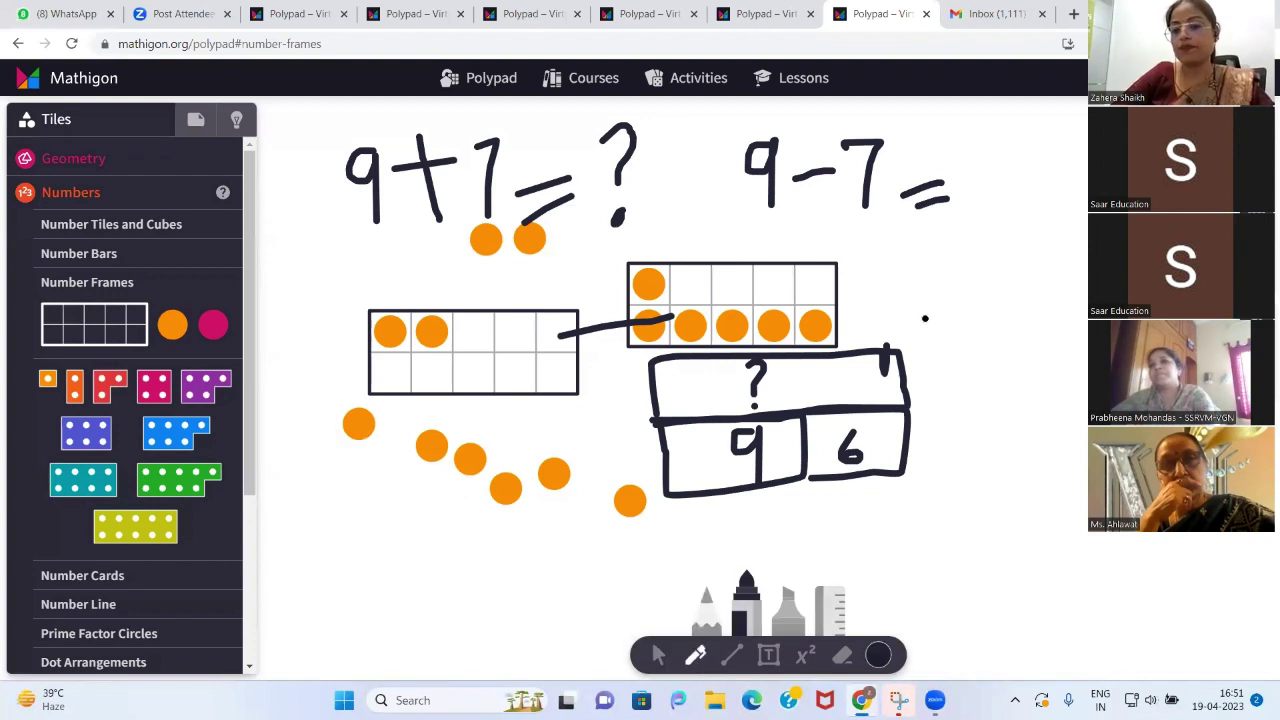
click(886, 248)
mouse_move(886, 248)
mouse_down()
mouse_move(1038, 232)
mouse_move(938, 296)
mouse_move(893, 305)
mouse_move(889, 246)
mouse_up()
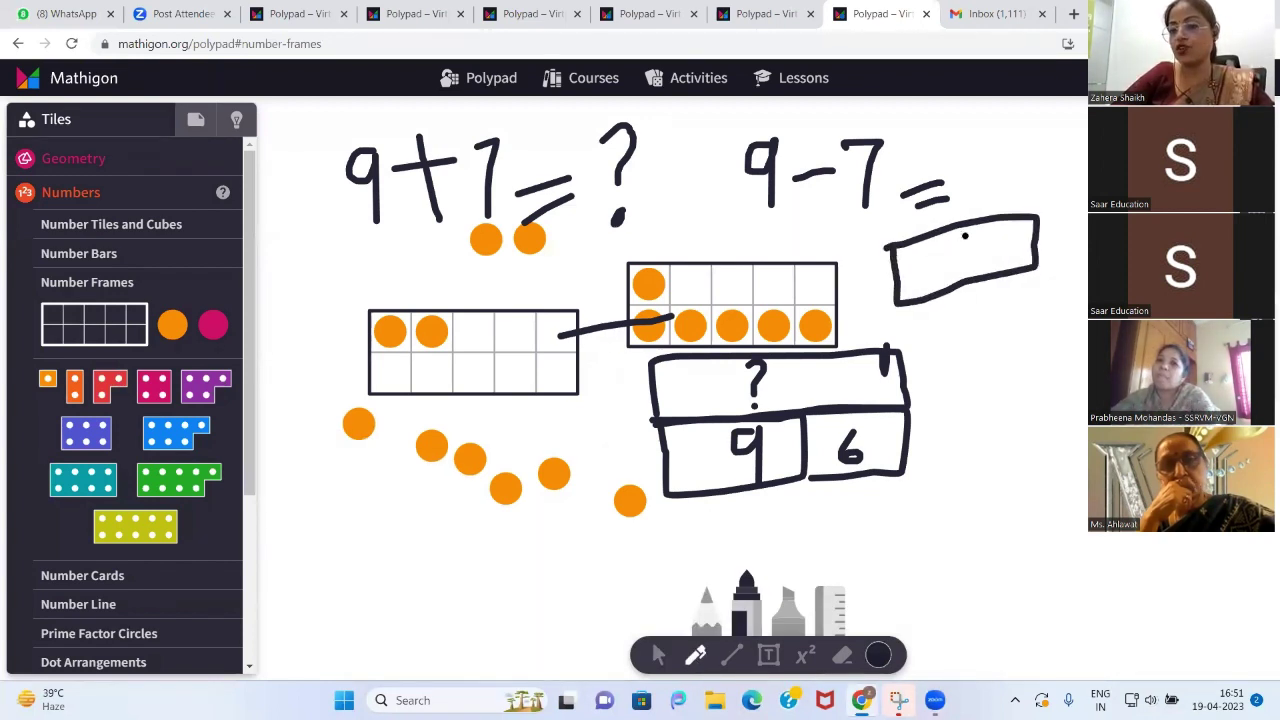
drag(967, 240, 966, 277)
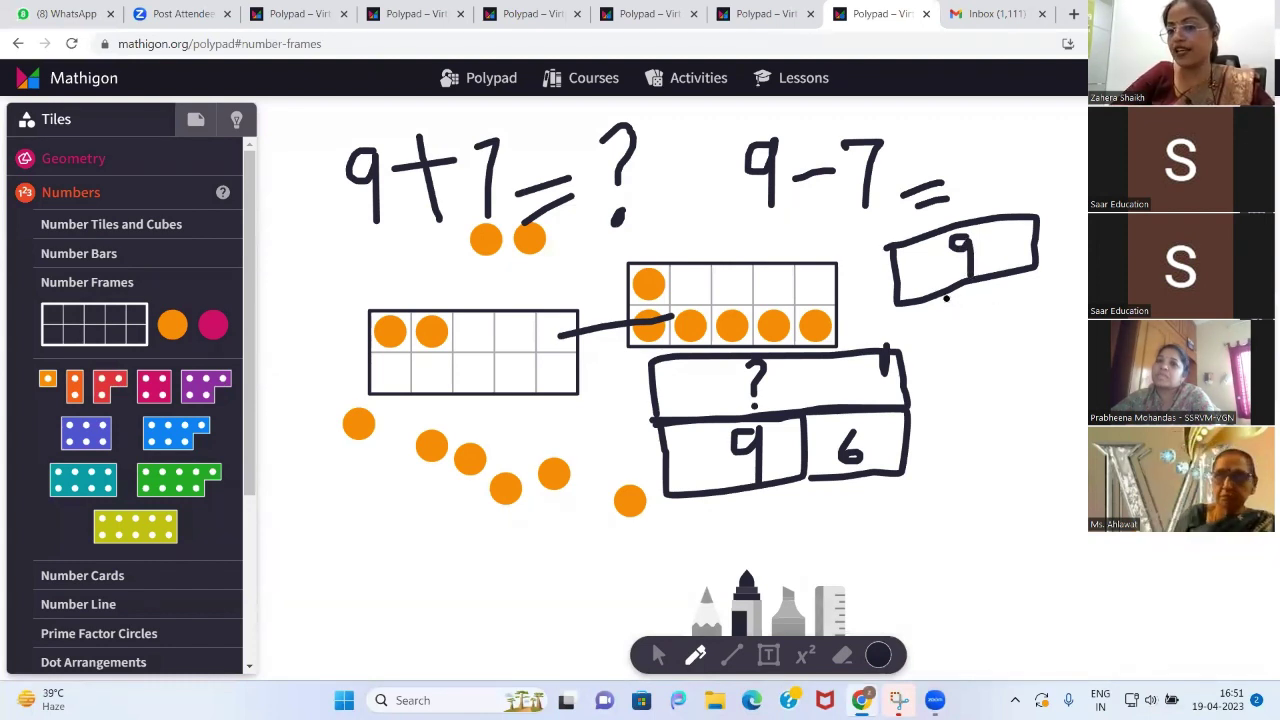
mouse_move(943, 297)
mouse_down()
mouse_move(1026, 268)
mouse_move(1036, 286)
mouse_move(995, 321)
mouse_move(960, 332)
mouse_move(946, 300)
mouse_move(988, 289)
mouse_move(999, 338)
mouse_move(1016, 293)
mouse_up()
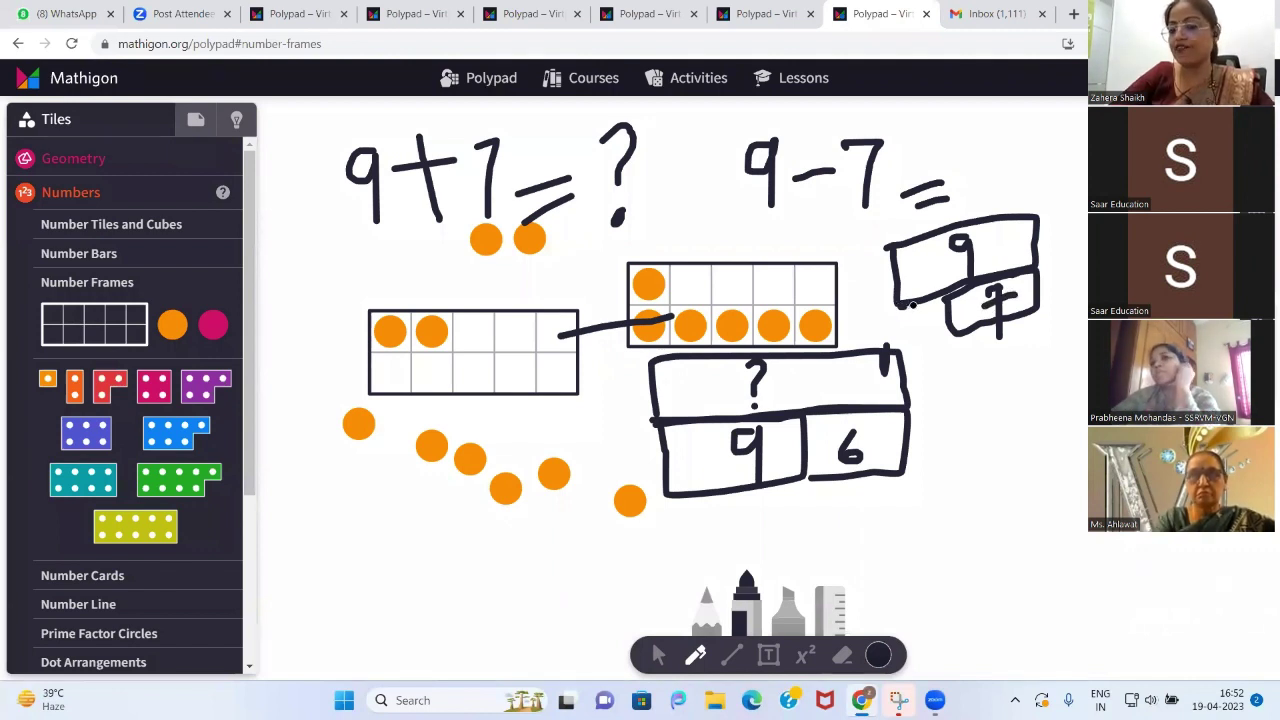
mouse_move(913, 305)
mouse_down()
mouse_move(942, 314)
mouse_move(947, 348)
mouse_move(912, 354)
mouse_move(903, 309)
mouse_move(928, 316)
mouse_move(923, 329)
mouse_up()
click(924, 337)
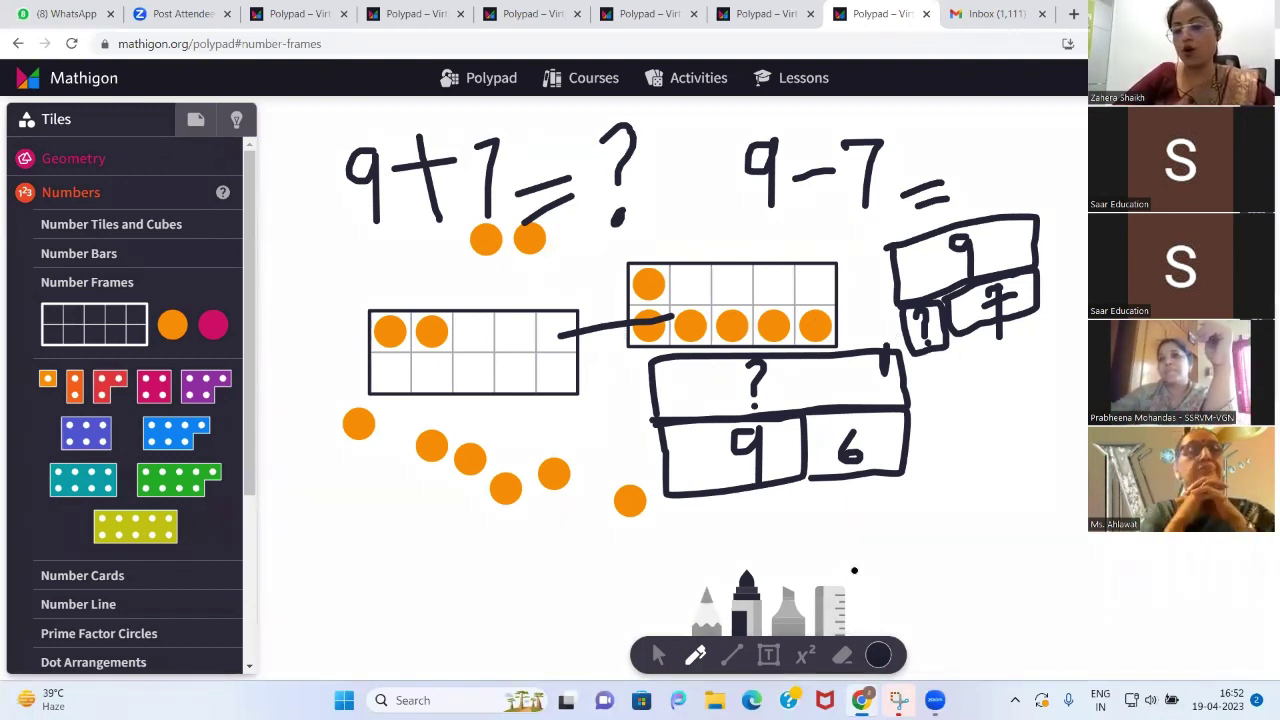
Erase the new 9-7 bar model's boxes, 9, 7 and question mark
click(842, 655)
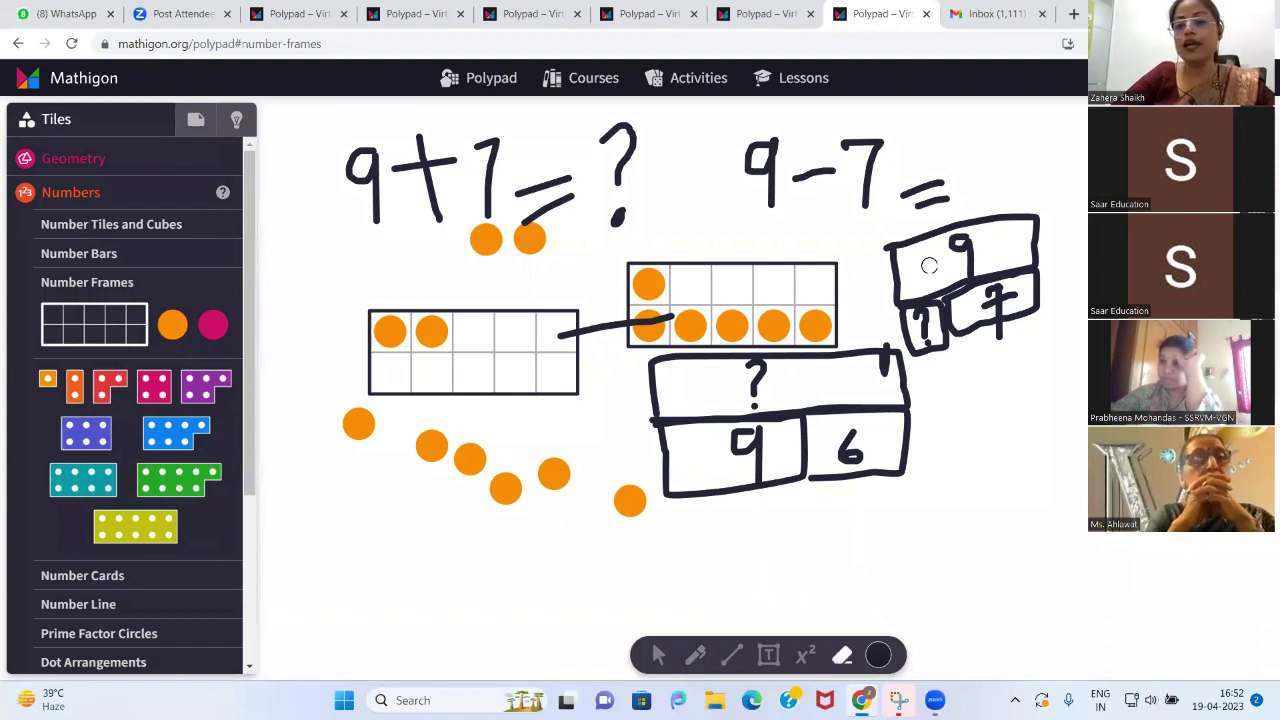
click(970, 224)
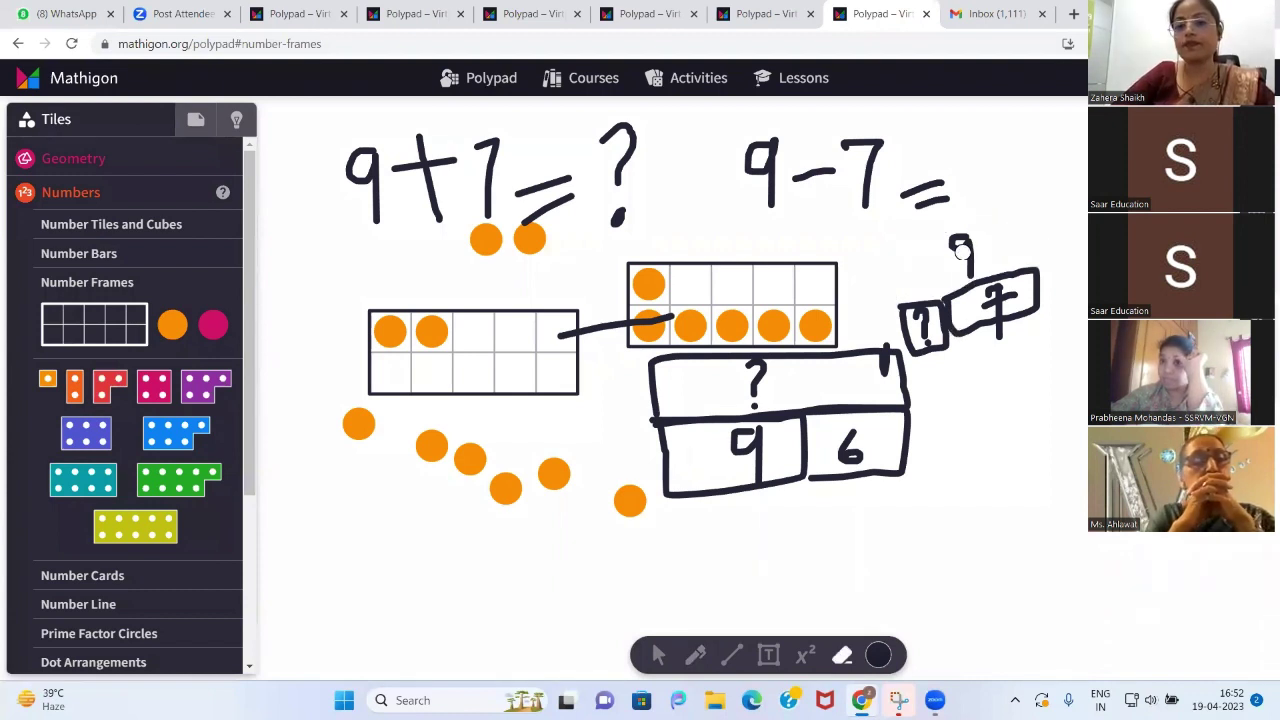
click(962, 250)
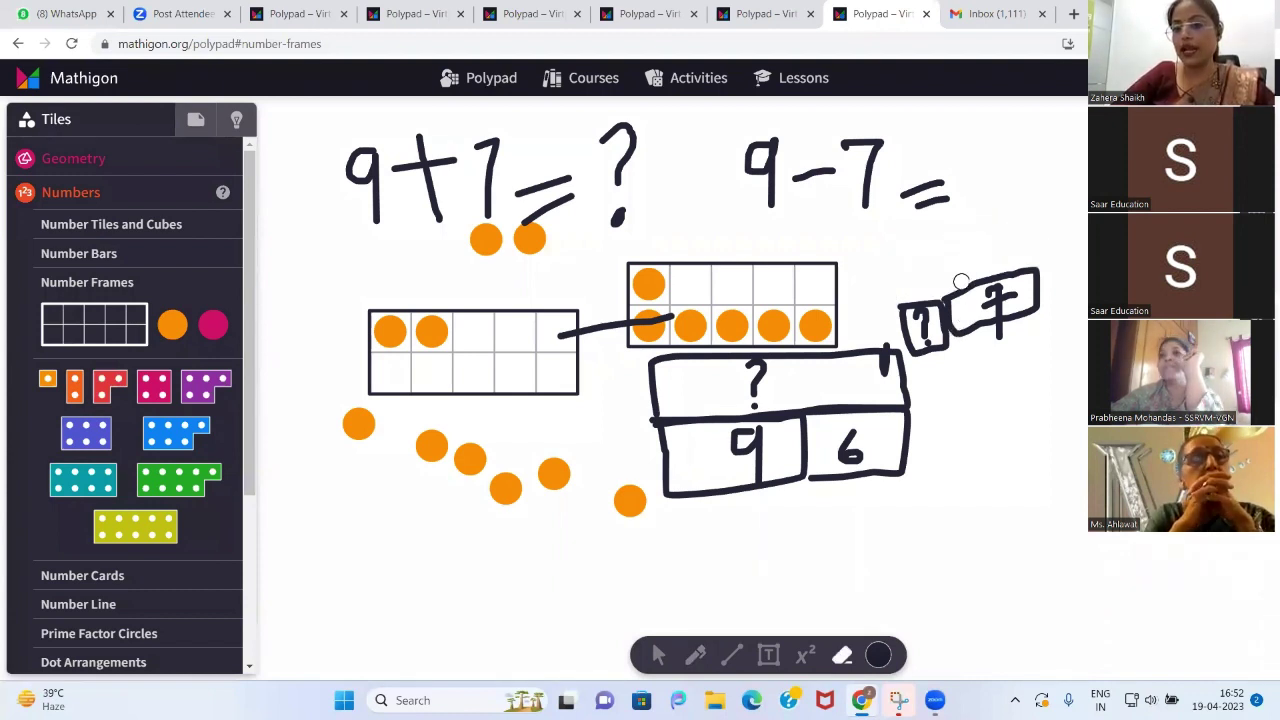
click(962, 285)
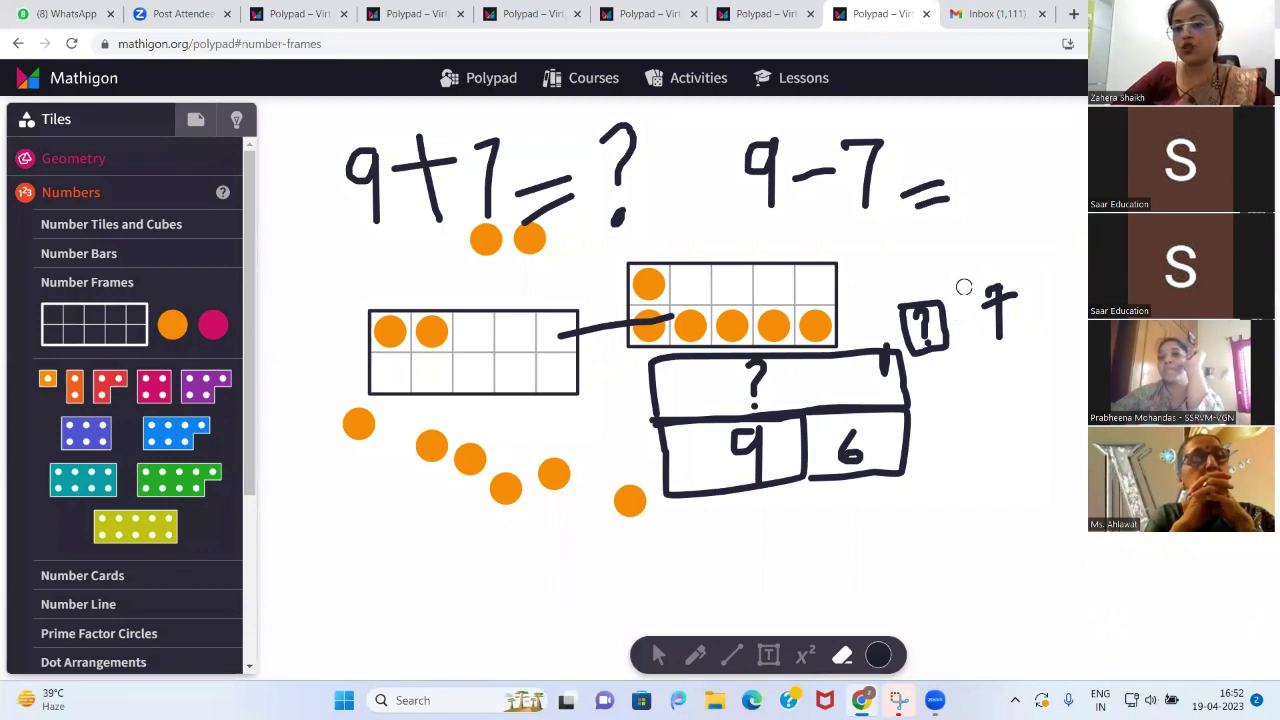
click(998, 325)
click(934, 310)
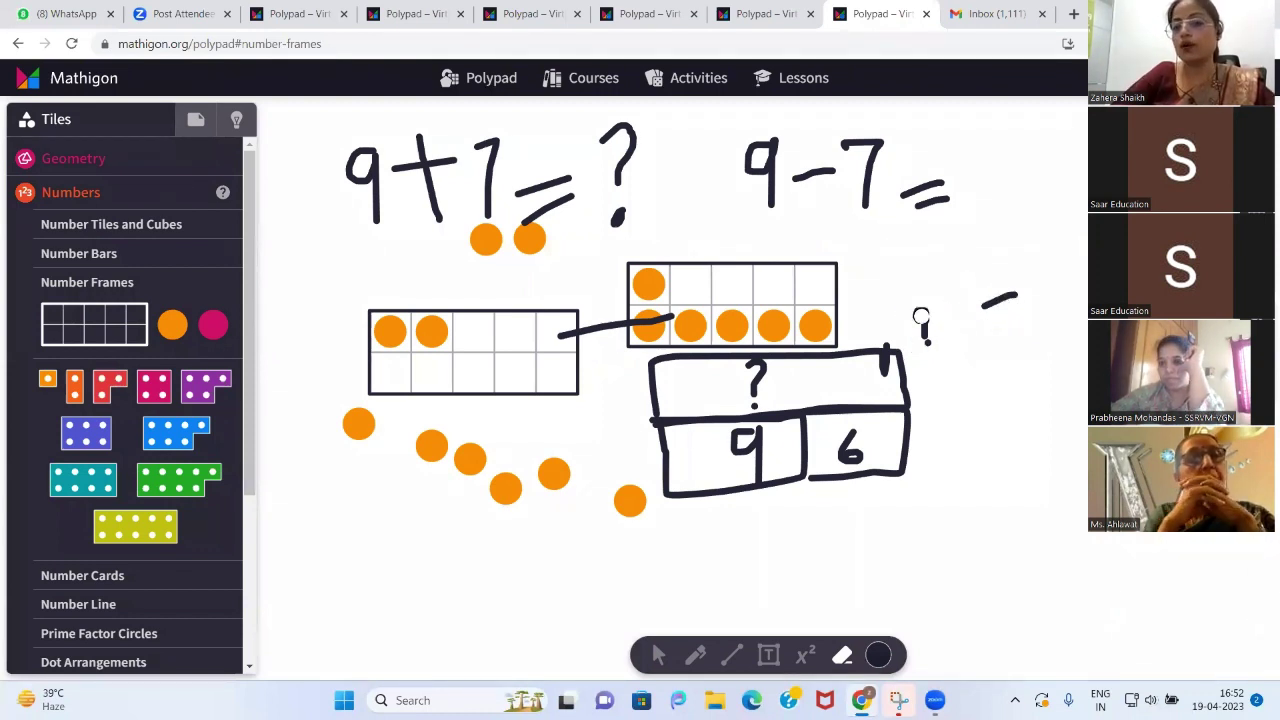
click(924, 318)
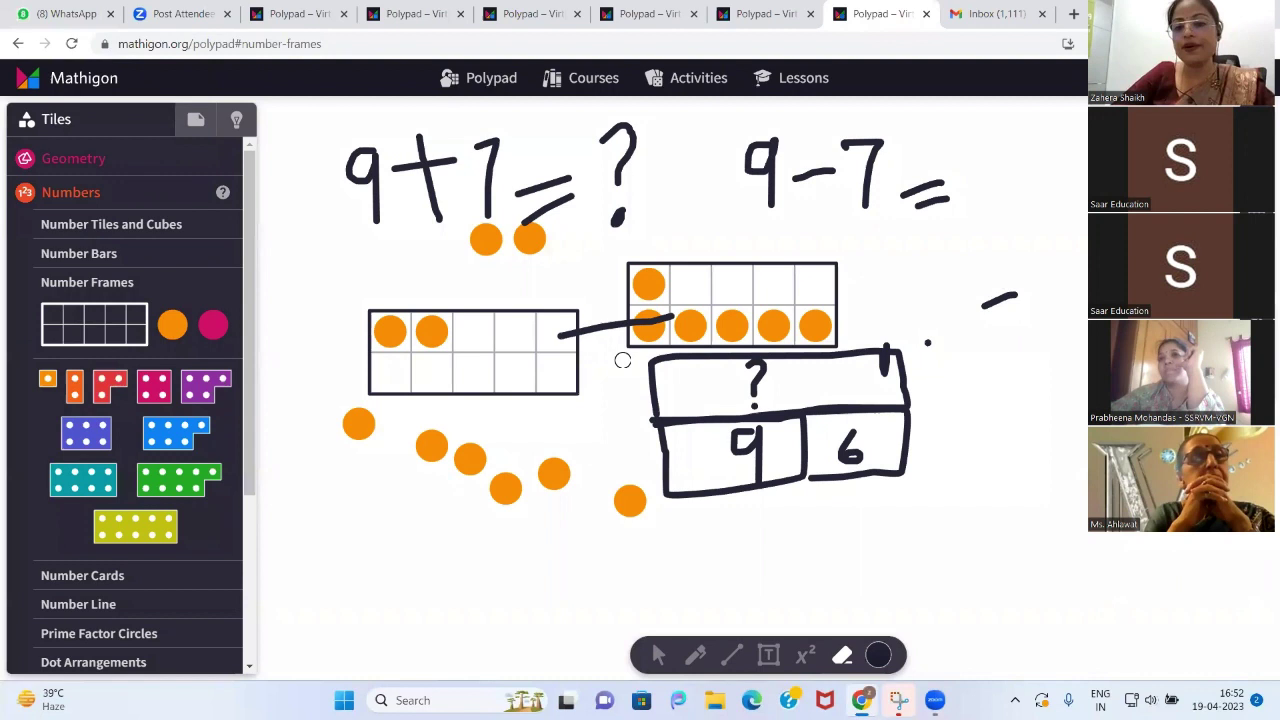
Erase the older bar model, the connecting line, and the handwritten '9+7=?' and '9-7=' equations
click(704, 398)
click(849, 457)
click(755, 372)
click(907, 440)
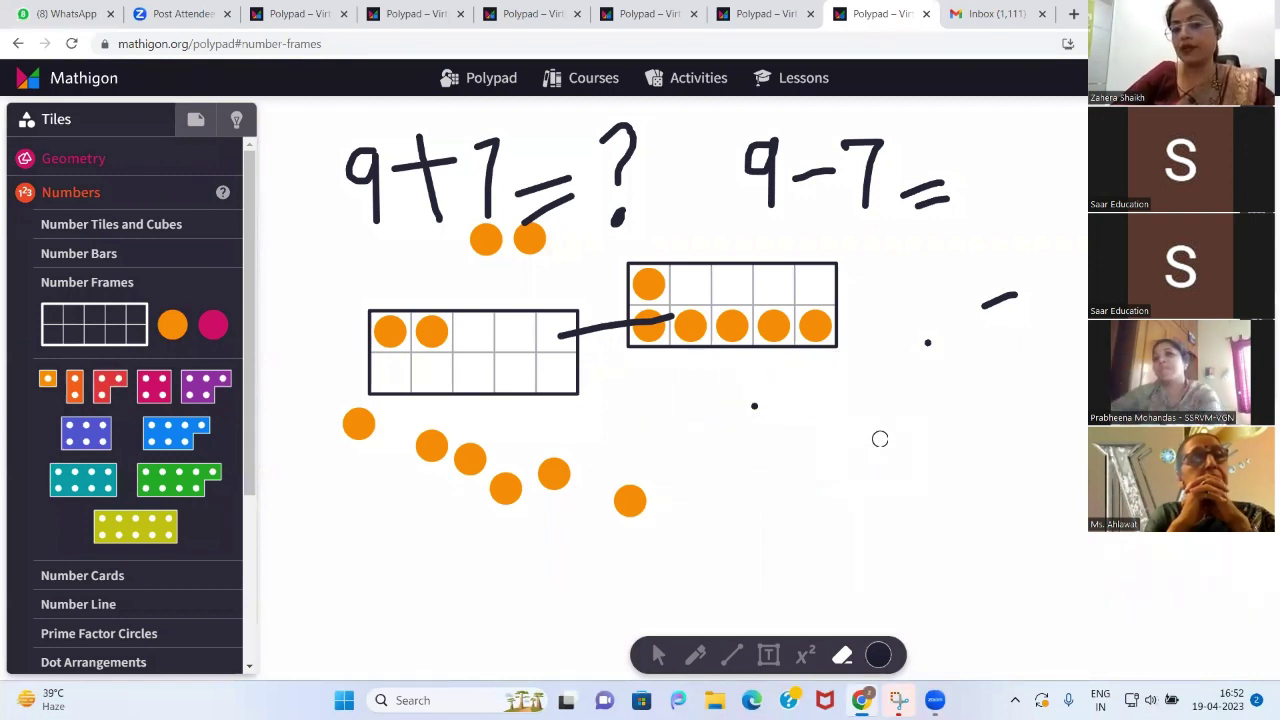
click(628, 322)
mouse_move(550, 267)
mouse_down()
mouse_move(543, 183)
mouse_move(446, 131)
mouse_move(374, 169)
mouse_move(501, 223)
mouse_move(624, 140)
mouse_move(627, 235)
mouse_move(771, 155)
mouse_move(804, 176)
mouse_move(854, 140)
mouse_move(1021, 308)
mouse_move(963, 323)
mouse_move(920, 354)
mouse_up()
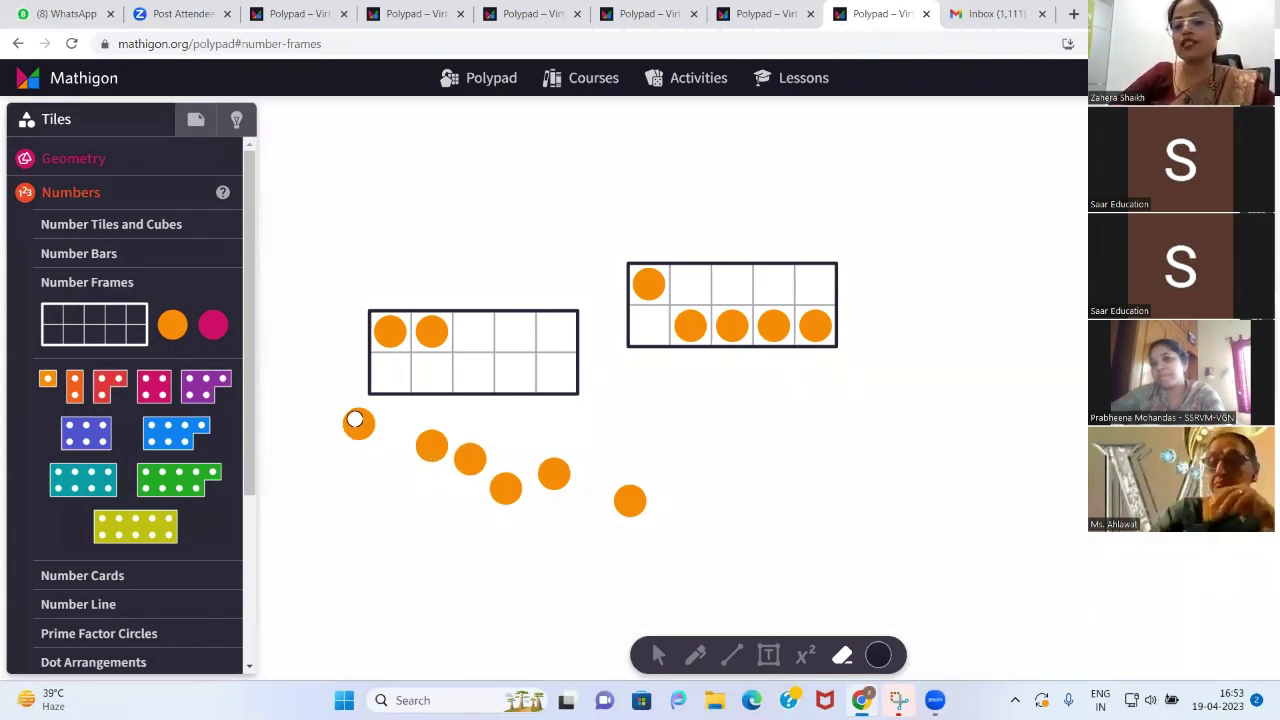
Place three loose counters back into the left ten-frame
click(843, 656)
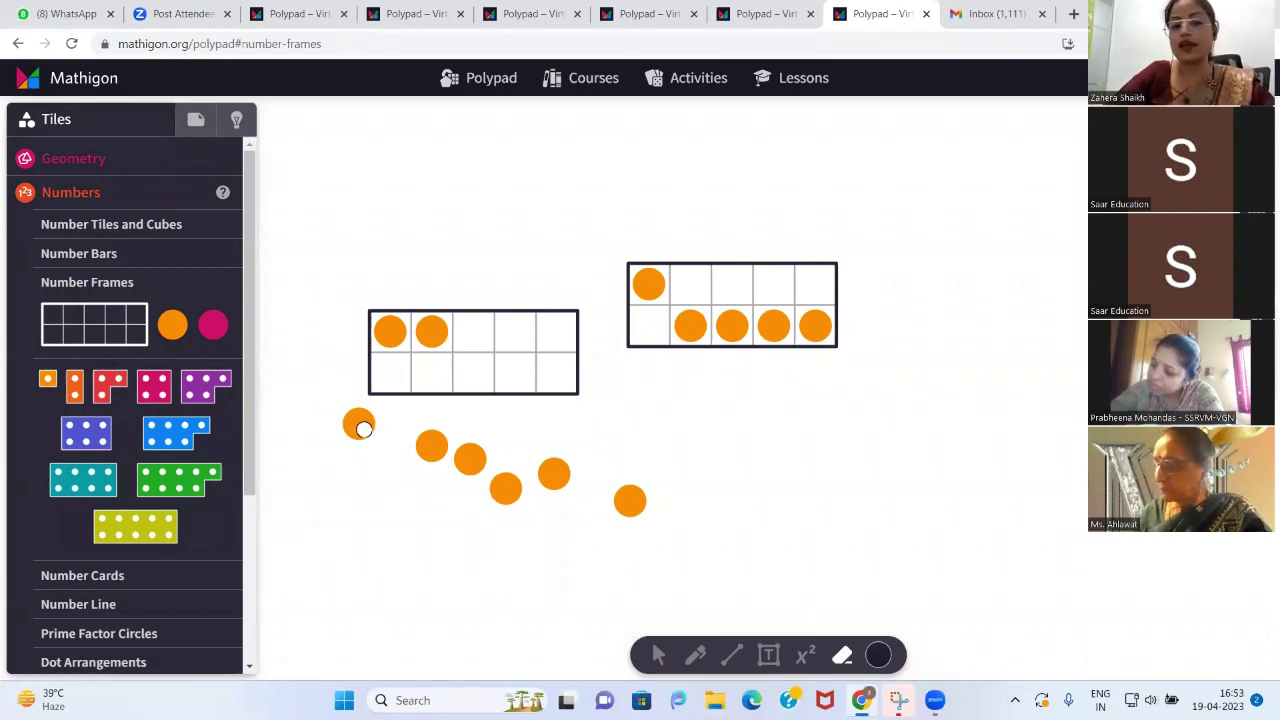
key(v)
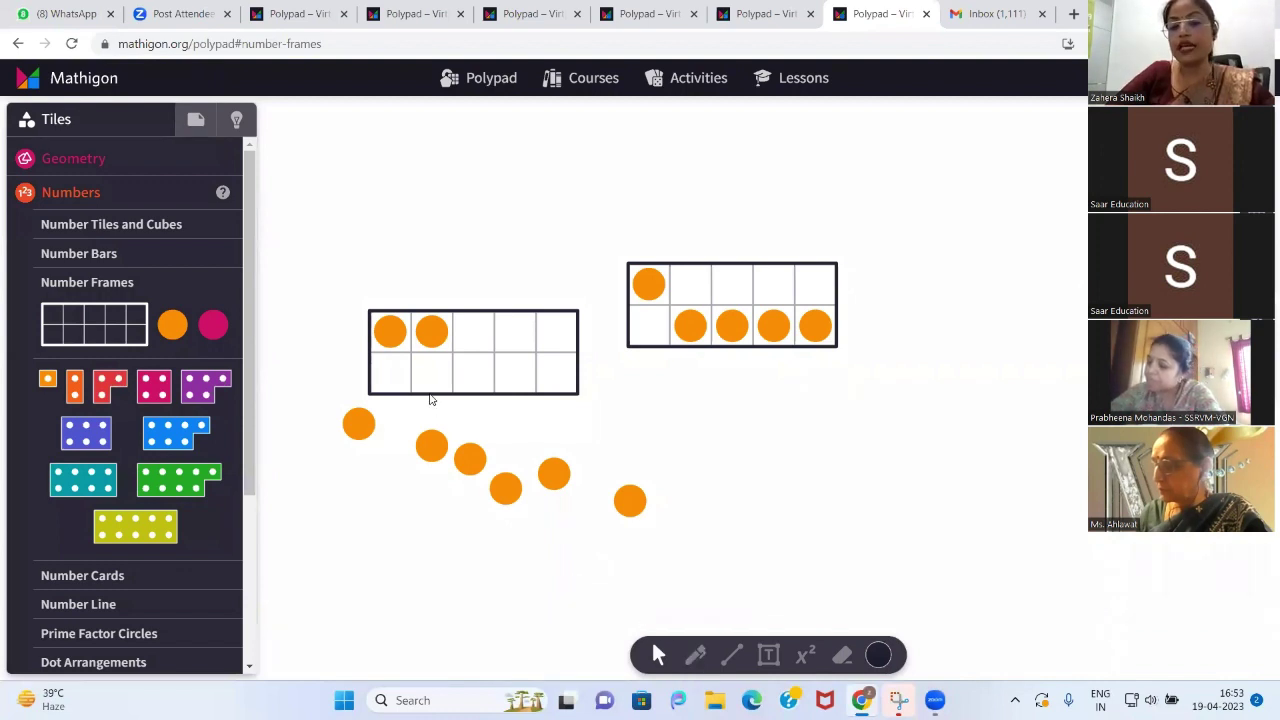
click(358, 424)
drag(358, 424, 398, 371)
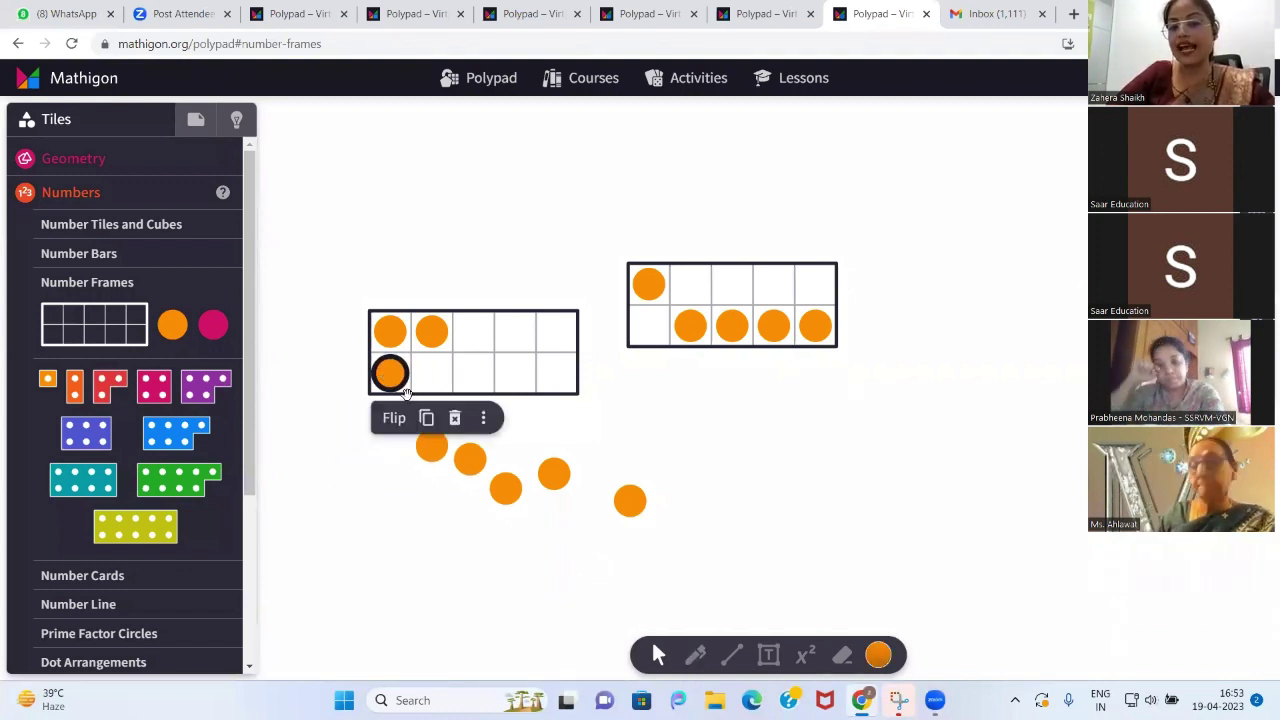
drag(430, 446, 428, 384)
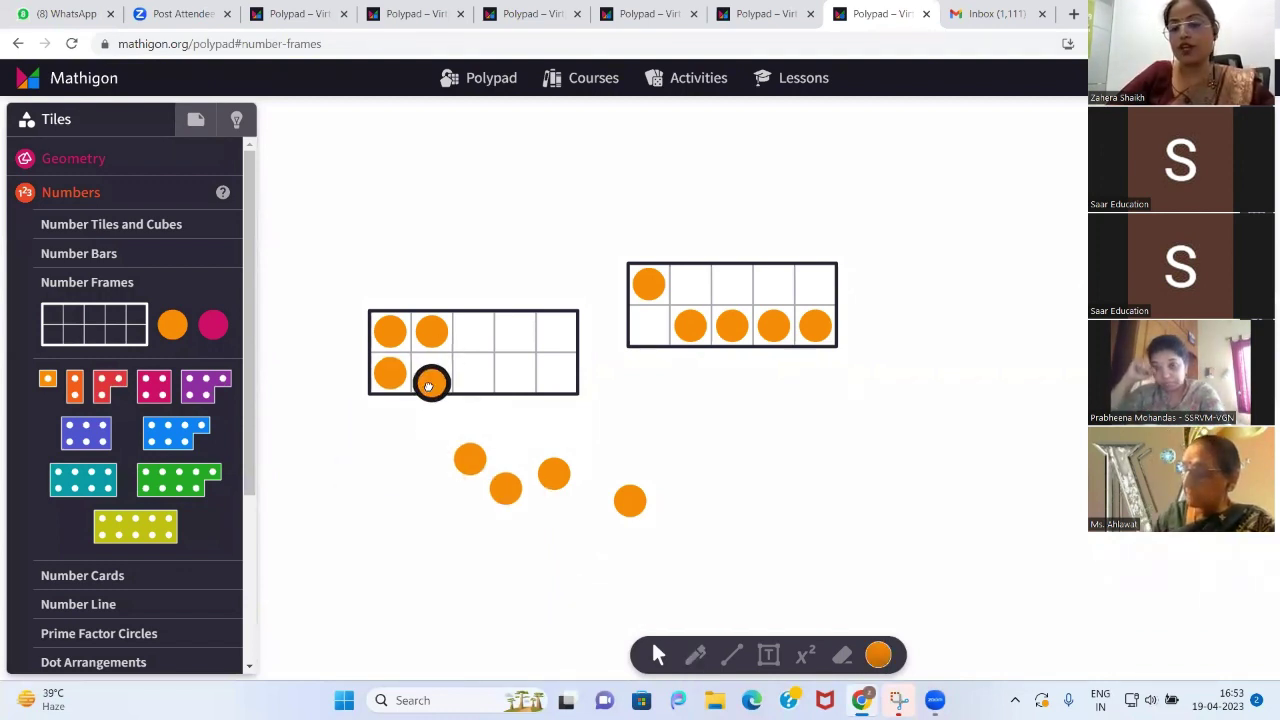
drag(464, 470, 470, 343)
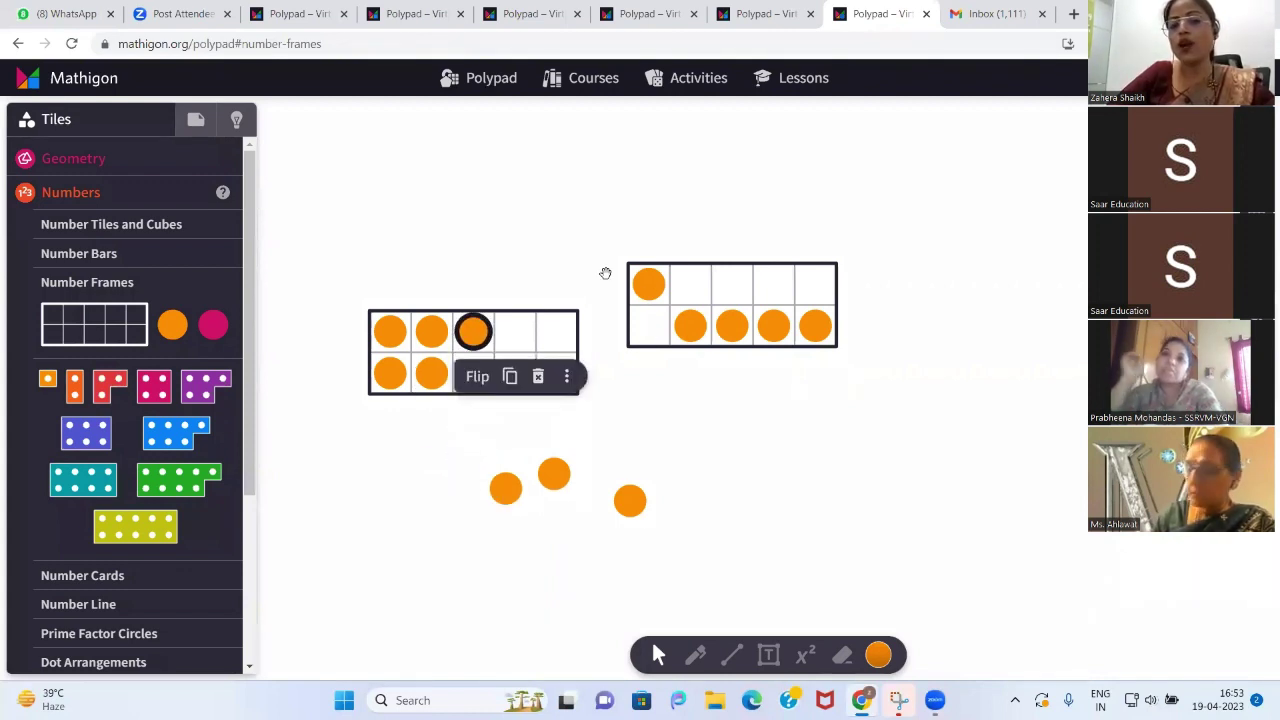
Return three counters from the left frame to the loose group and shift the right frame's top counter into row 2
click(431, 372)
drag(431, 371, 578, 521)
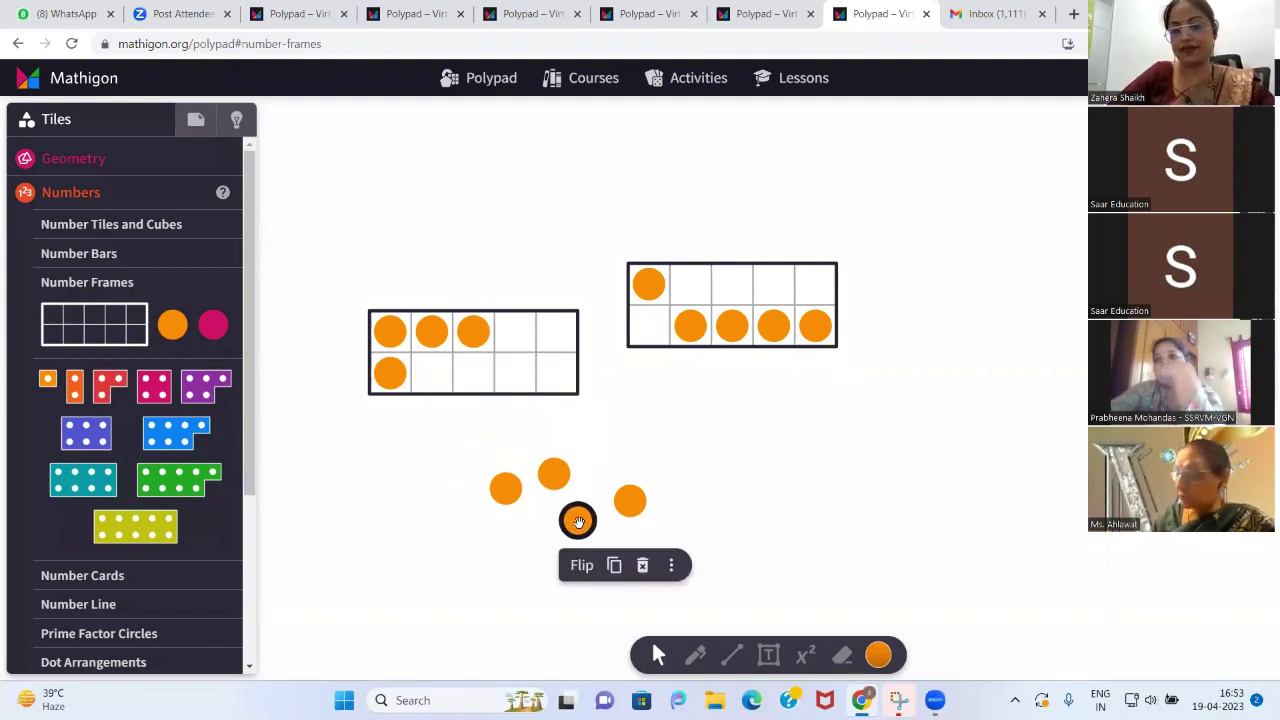
click(473, 331)
drag(473, 331, 594, 460)
drag(431, 336, 586, 446)
drag(647, 294, 648, 325)
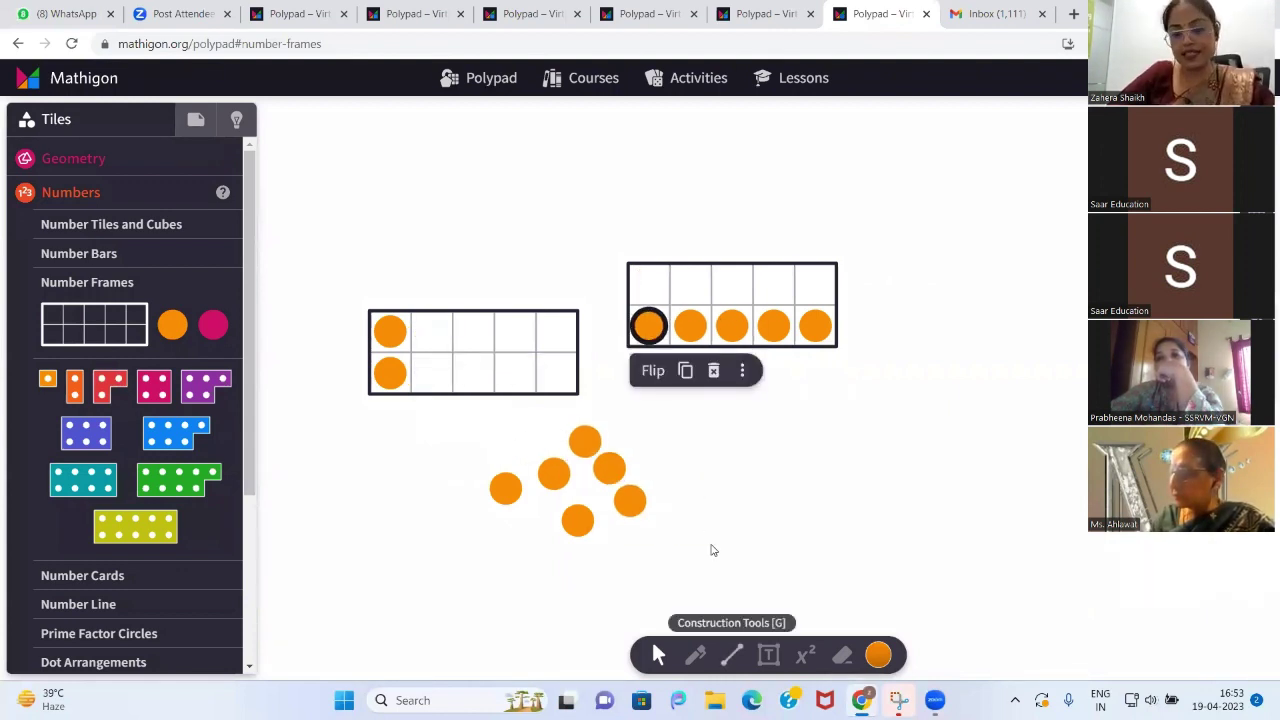
Circle the six loose counters below the ten-frames with a pen loop
click(696, 655)
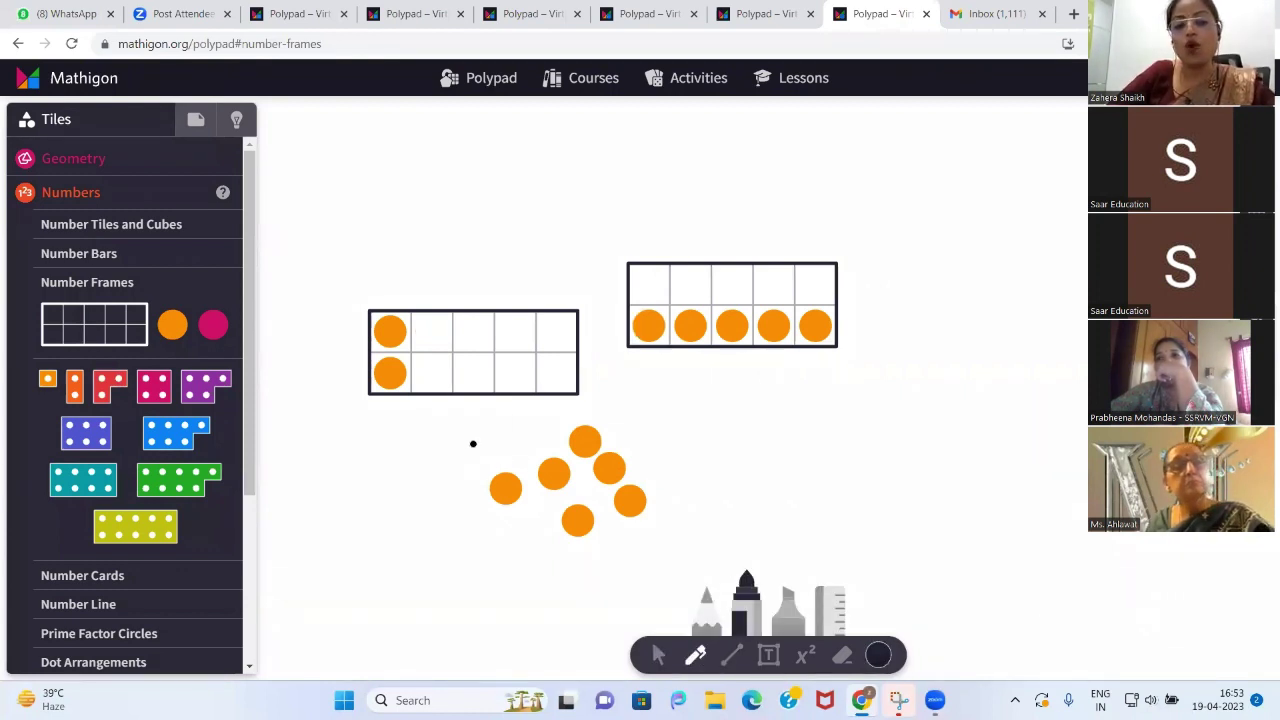
mouse_move(472, 444)
mouse_down()
mouse_move(683, 417)
mouse_move(644, 570)
mouse_up()
mouse_move(569, 582)
mouse_down()
mouse_move(470, 441)
mouse_move(508, 425)
mouse_up()
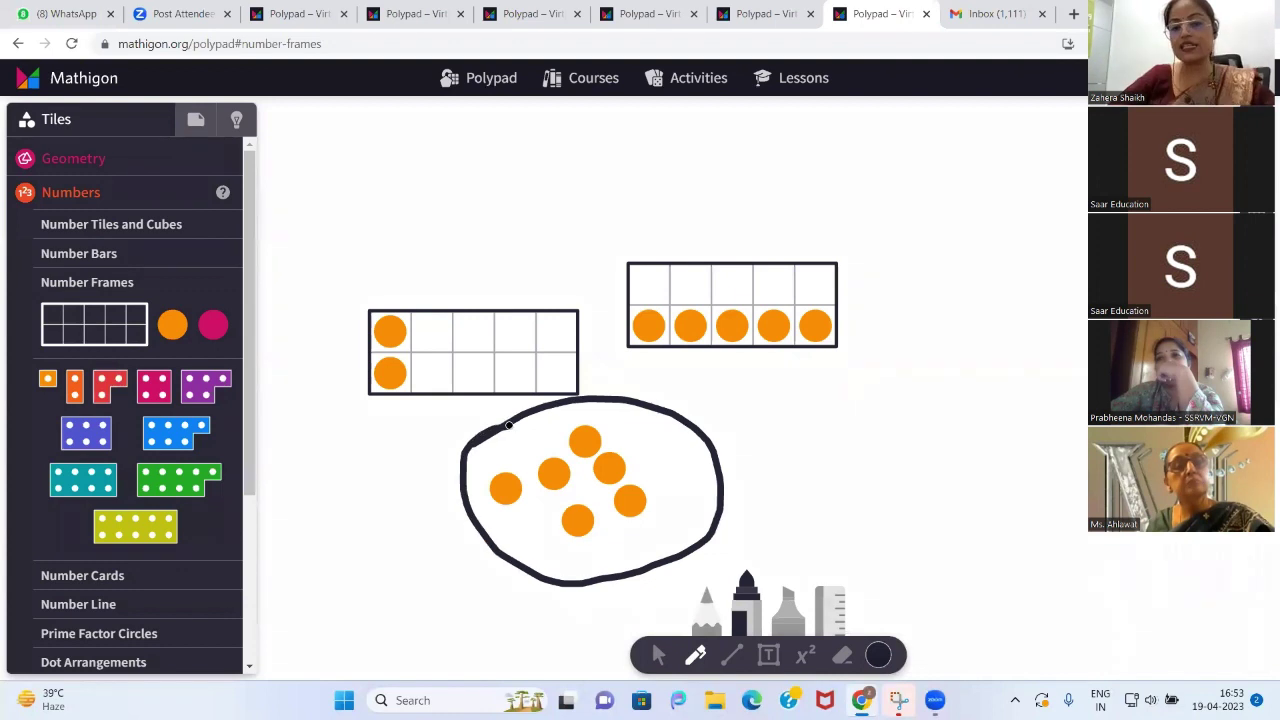
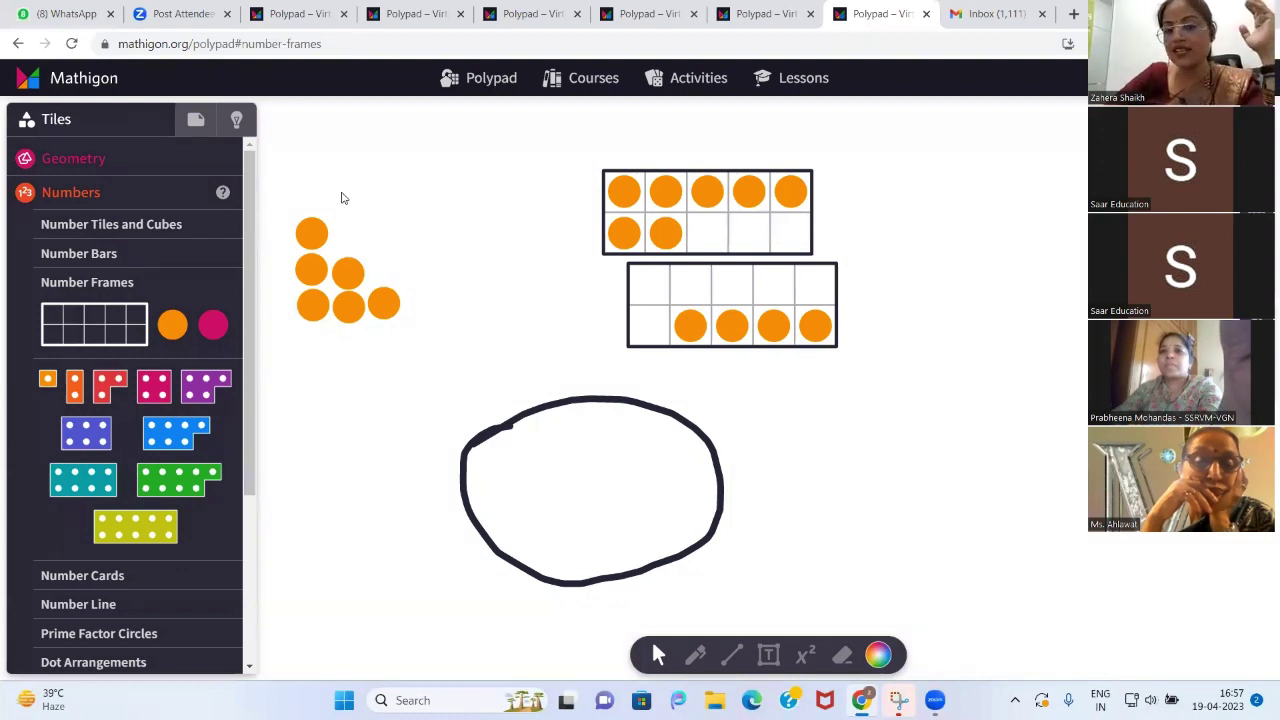
Nudge the loose orange counters so they line up in neat rows of one, two and three
click(347, 270)
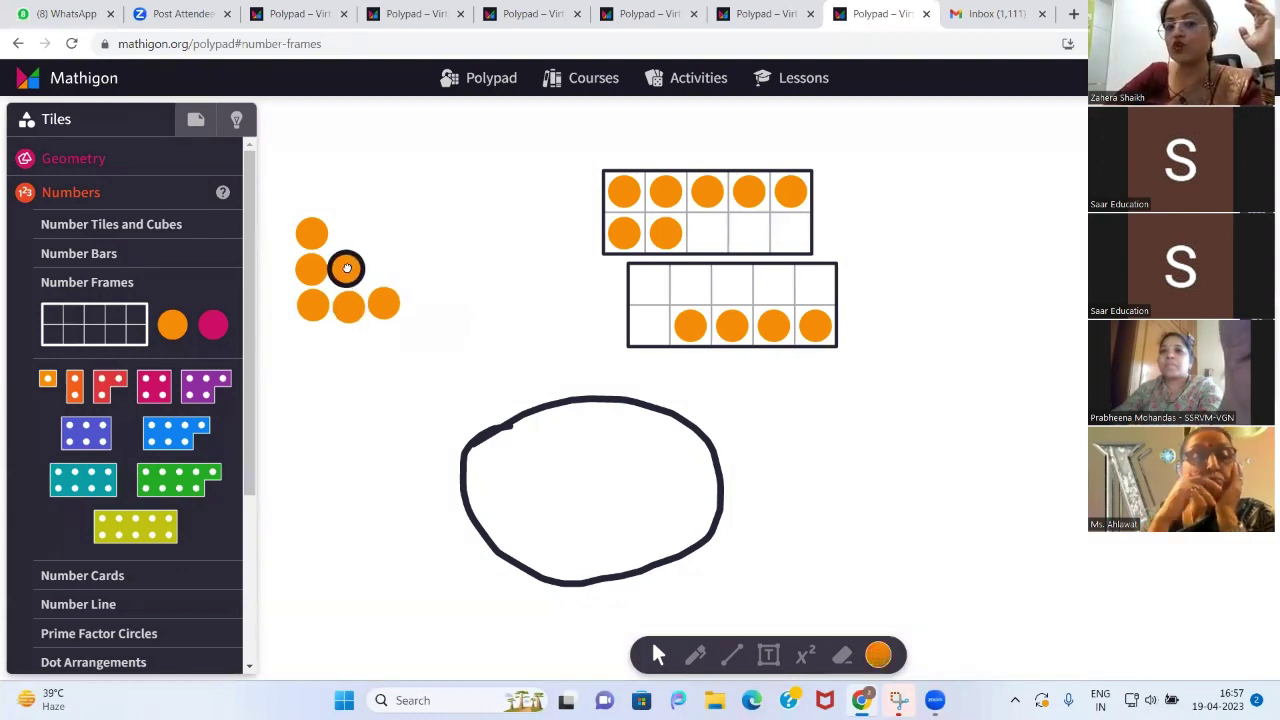
drag(348, 267, 350, 269)
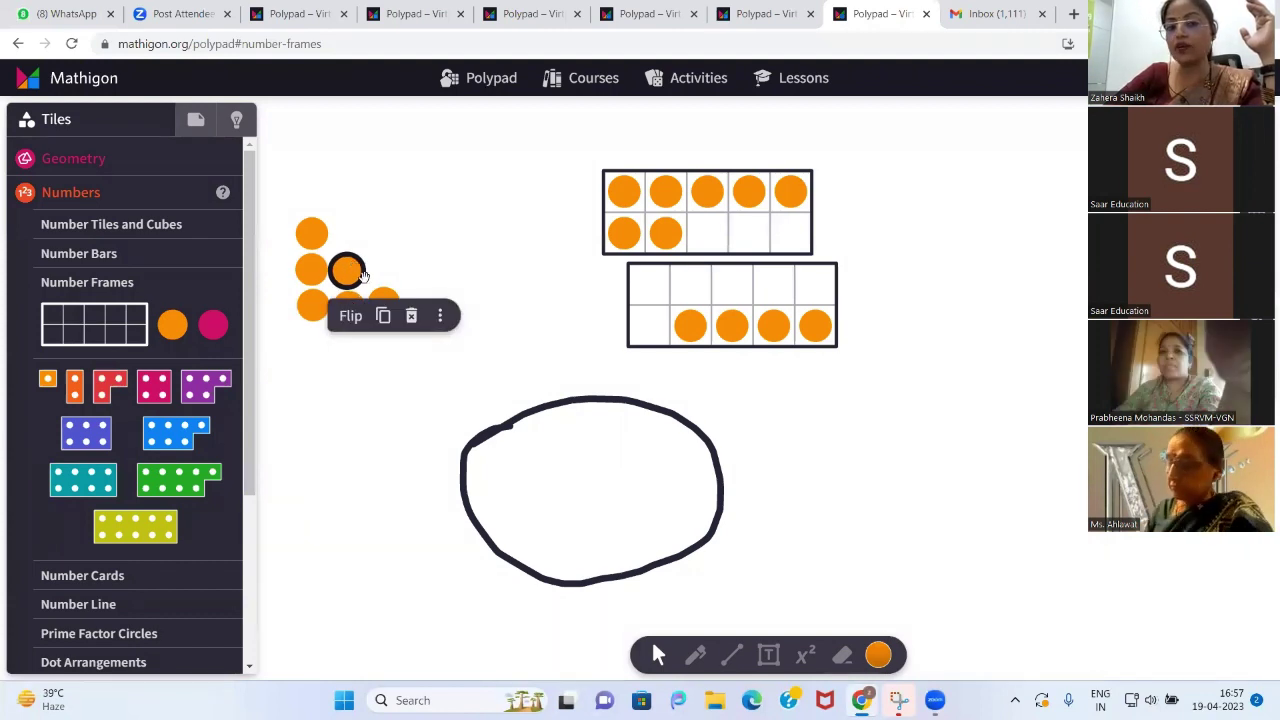
click(423, 260)
click(346, 307)
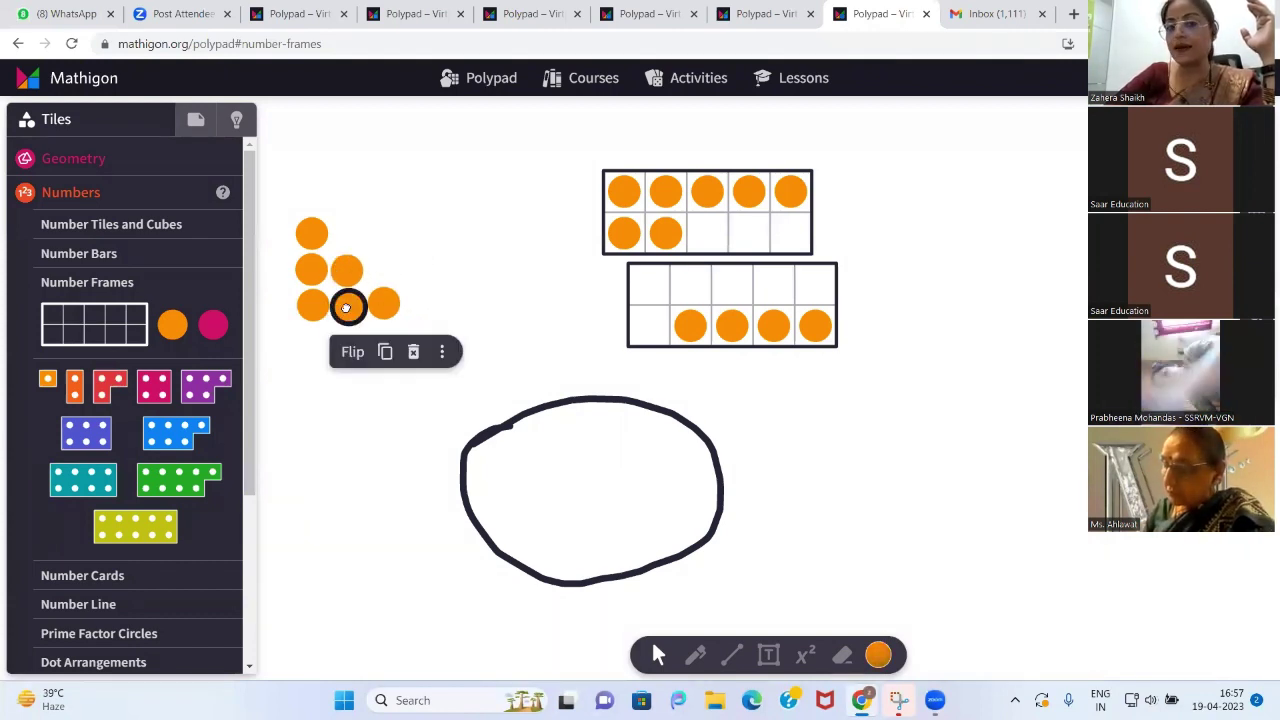
drag(346, 307, 344, 305)
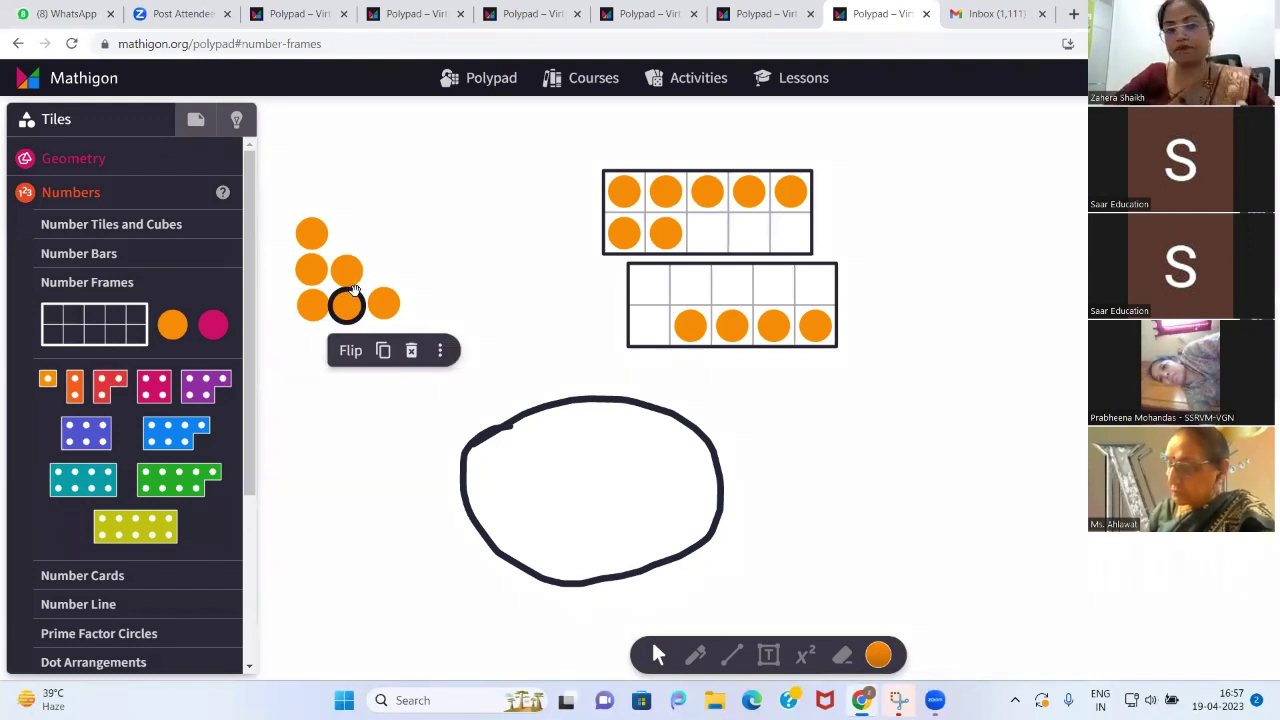
click(372, 305)
drag(371, 306, 369, 308)
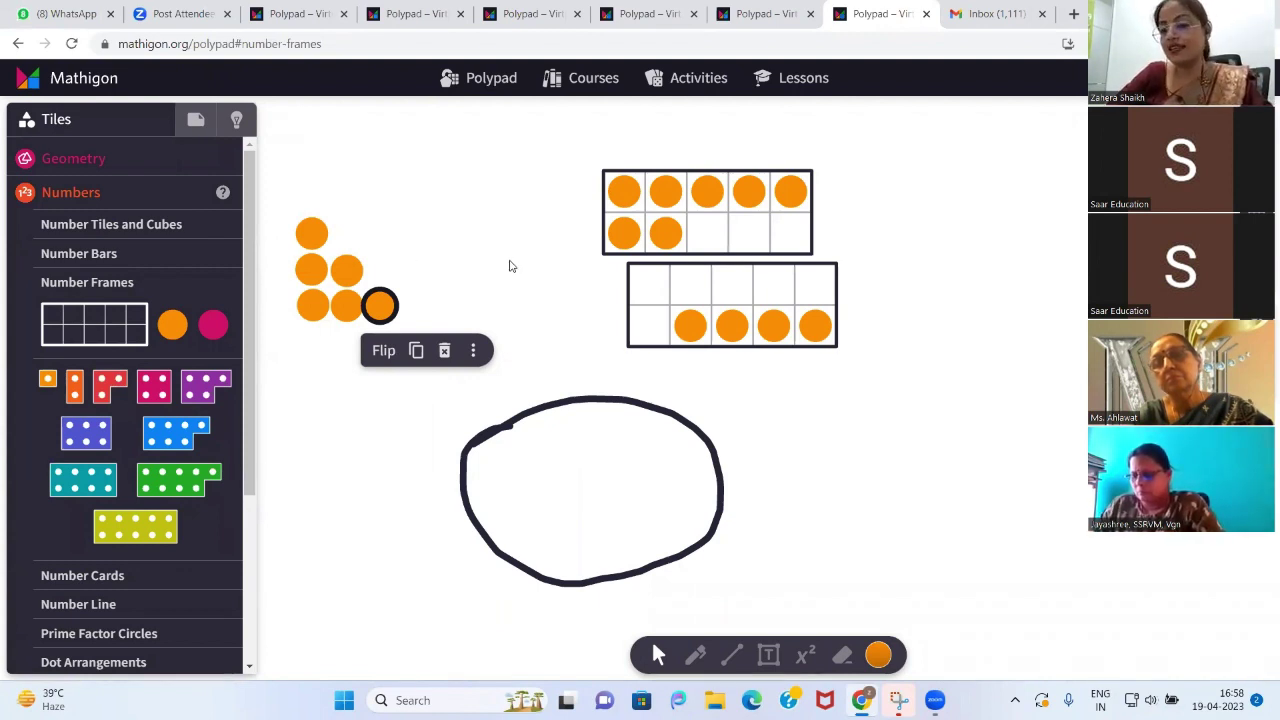
Shift the lower ten-frame slightly left, then marquee-select all six loose counters
click(717, 286)
drag(717, 286, 696, 288)
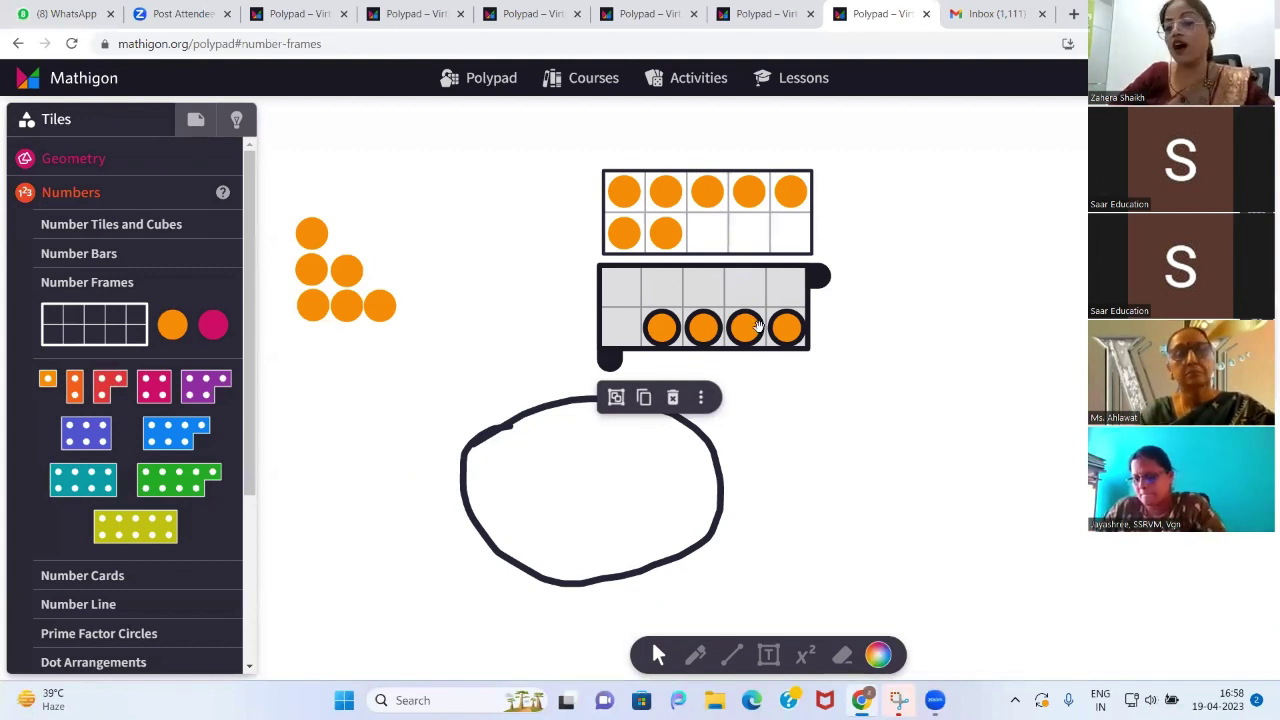
click(874, 296)
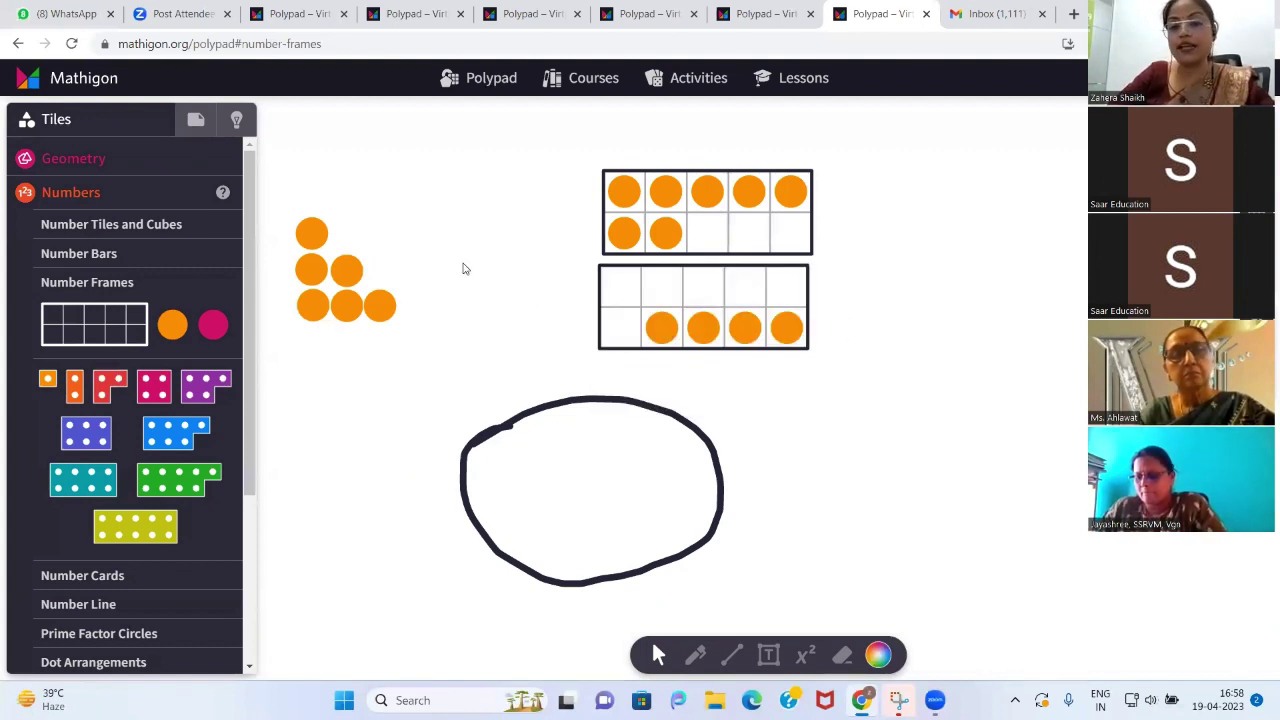
drag(317, 266, 399, 324)
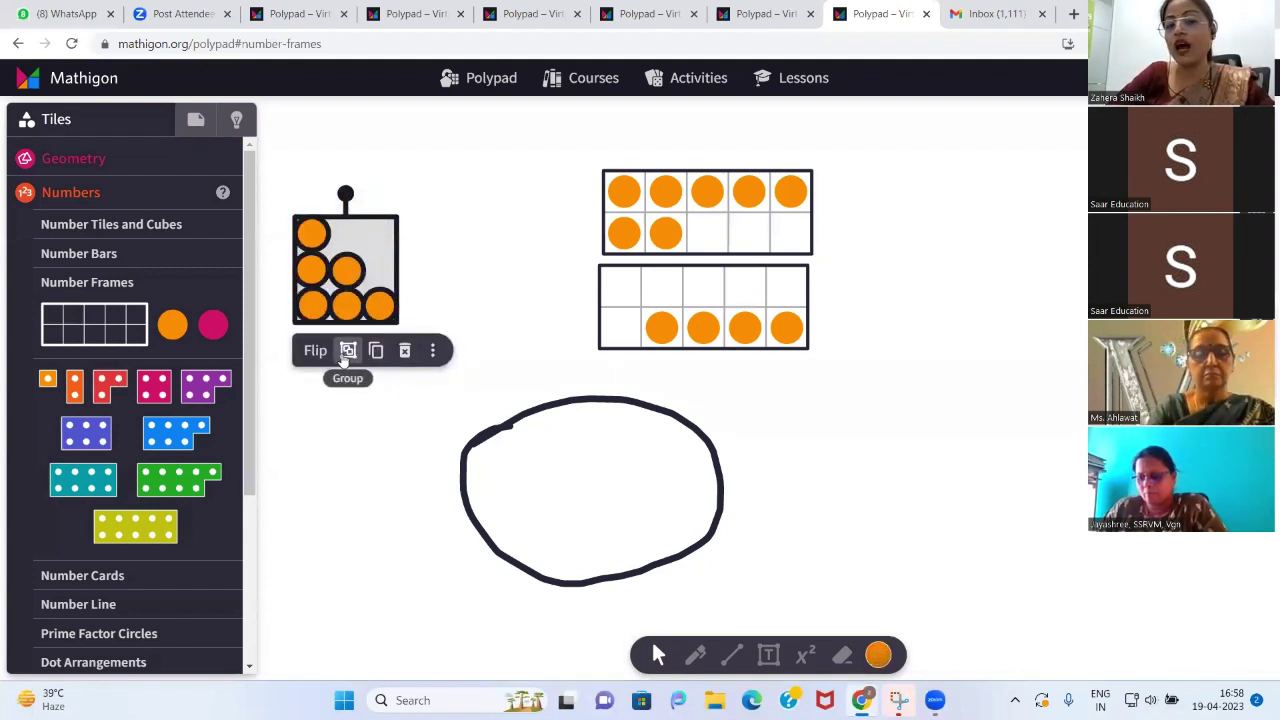
Delete the six loose counters, then both ten-frames and all their counters
click(404, 351)
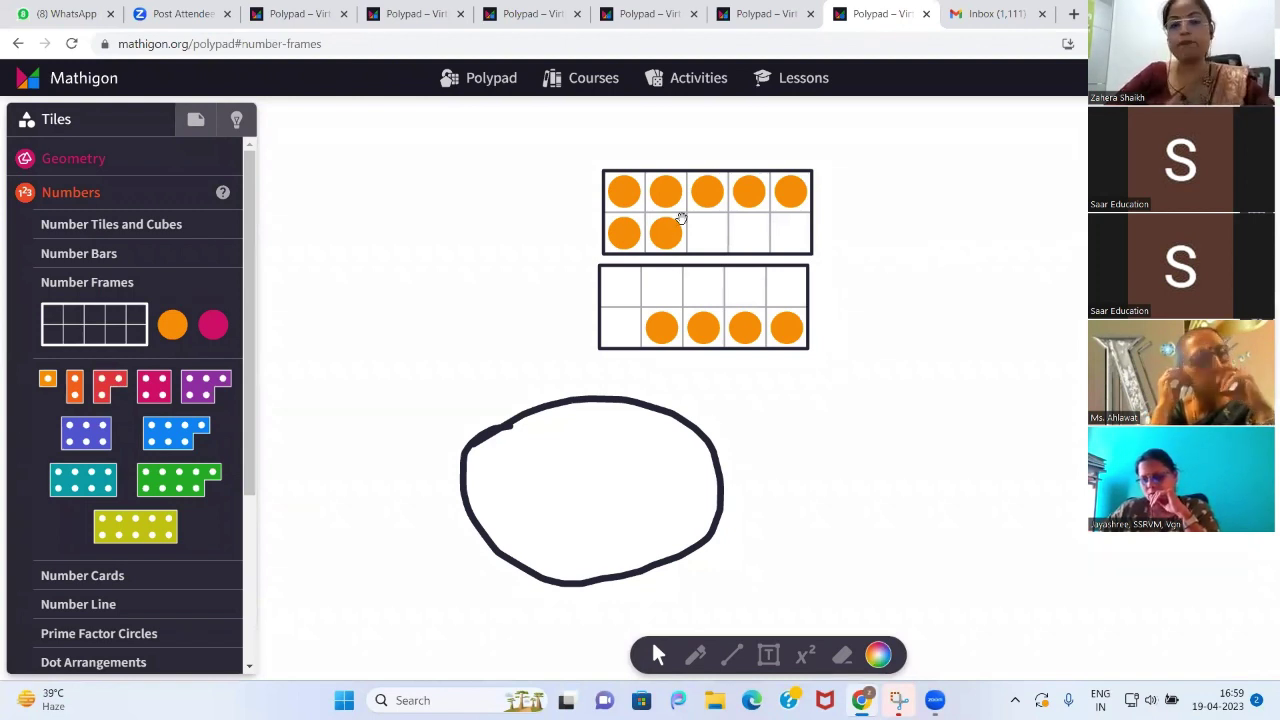
drag(548, 158, 895, 398)
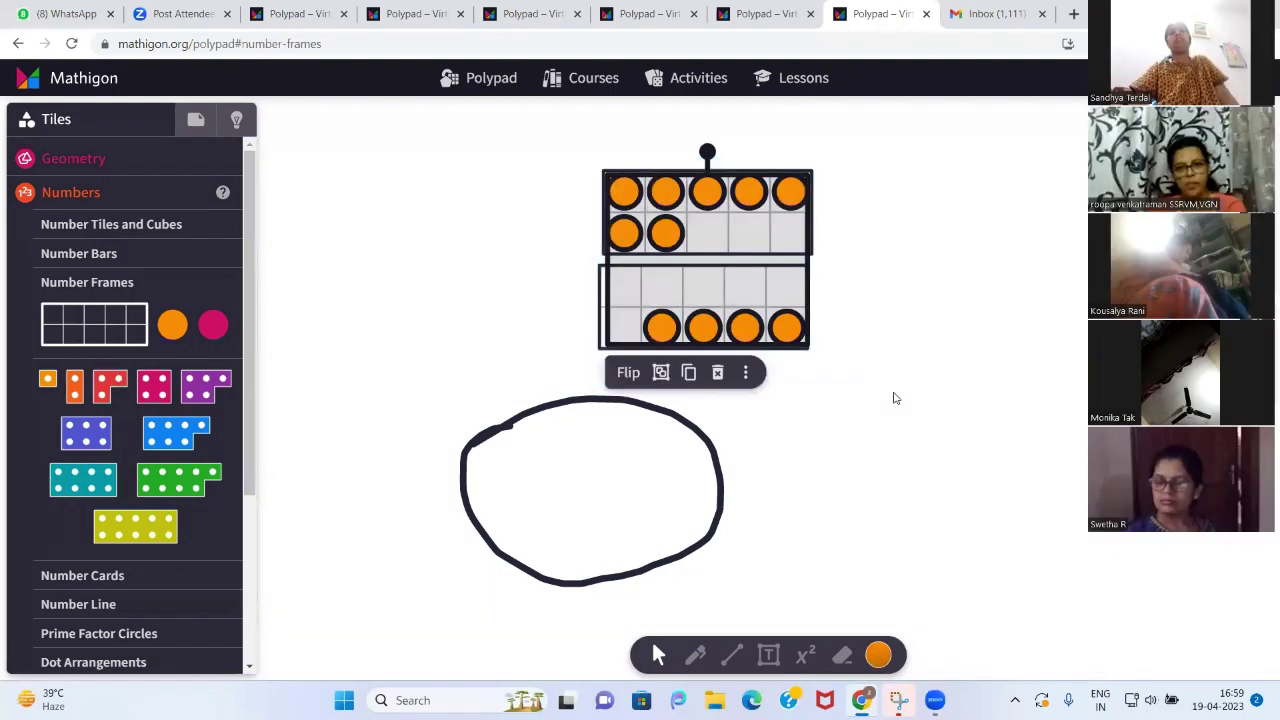
key(Delete)
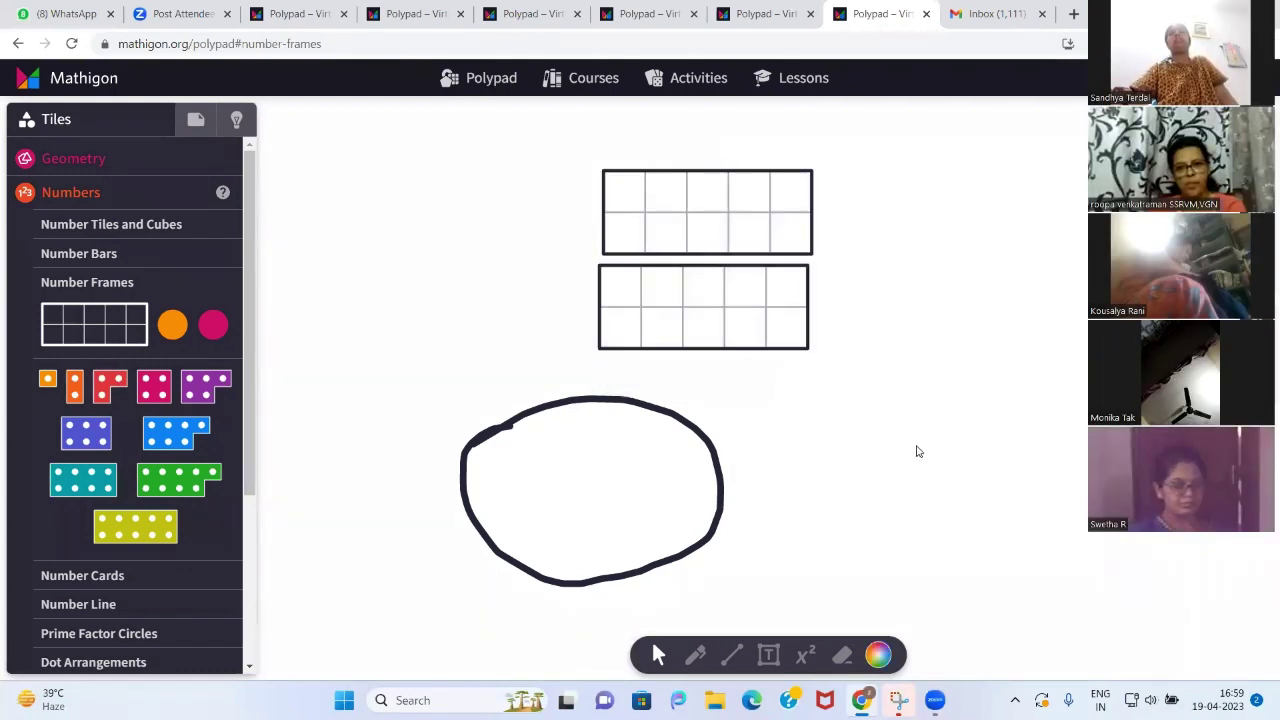
click(736, 228)
key(Delete)
click(720, 293)
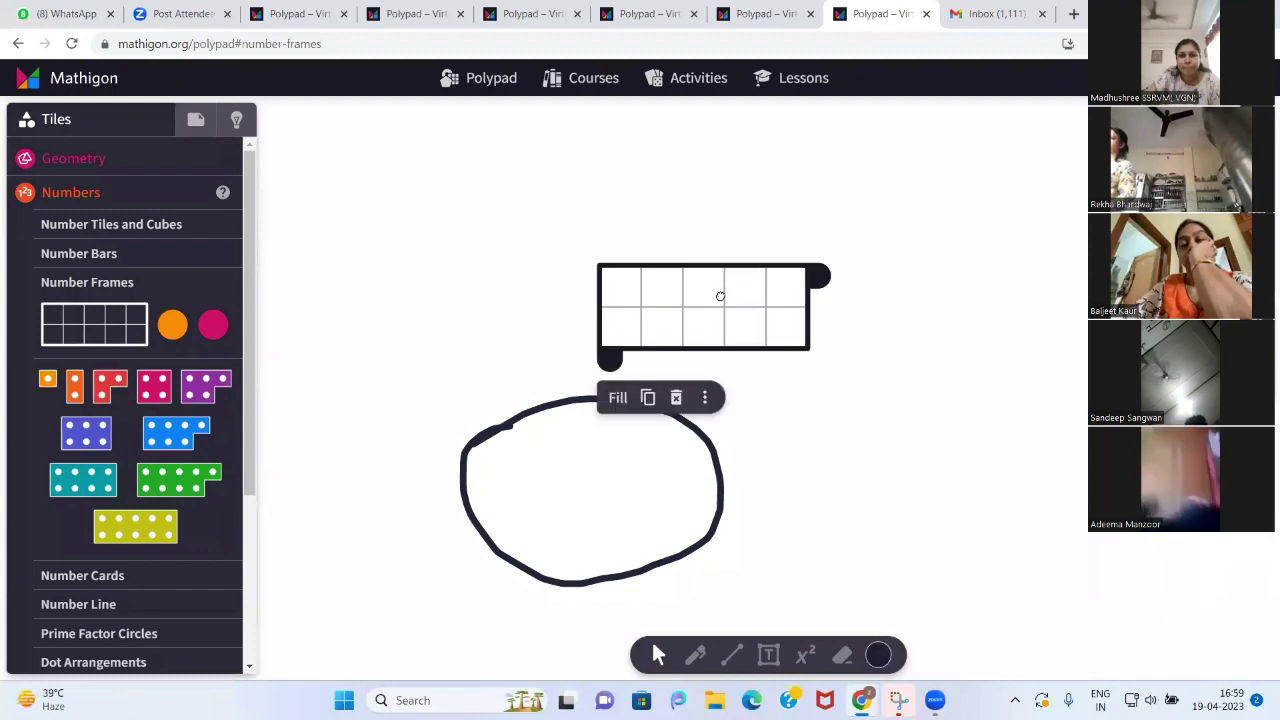
key(Delete)
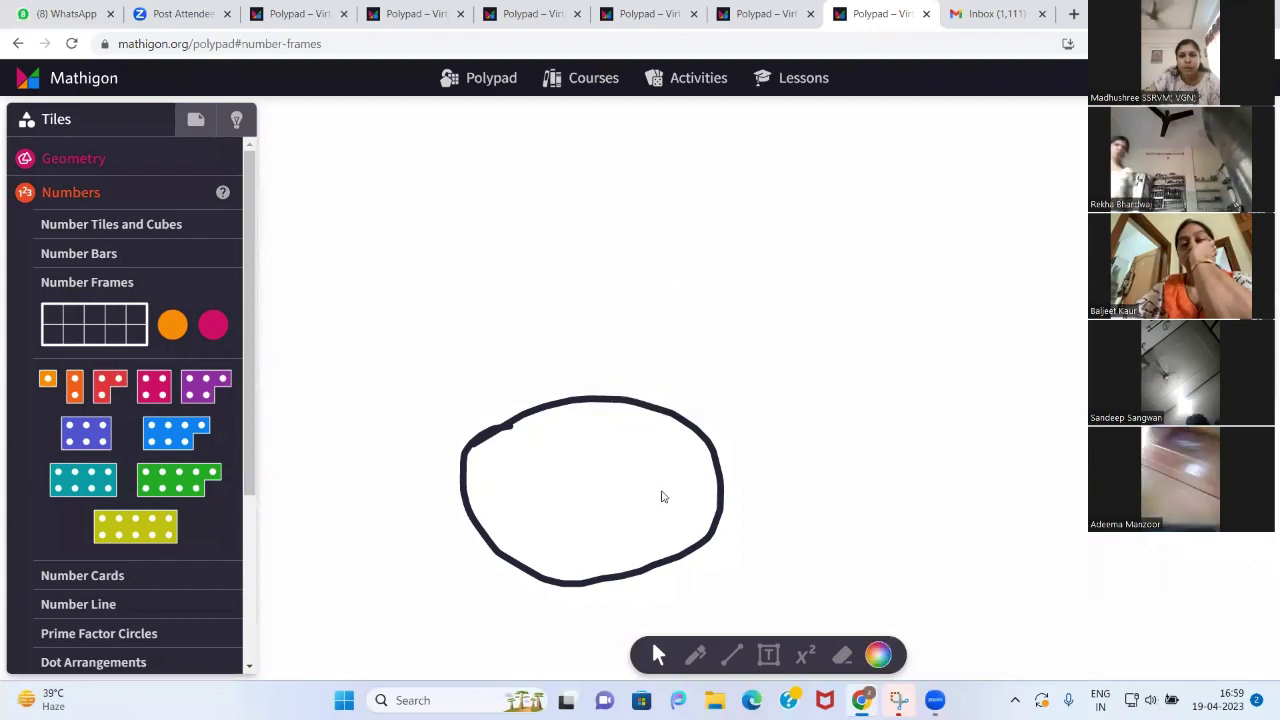
Erase the hand-drawn circle with the Eraser tool
key(d)
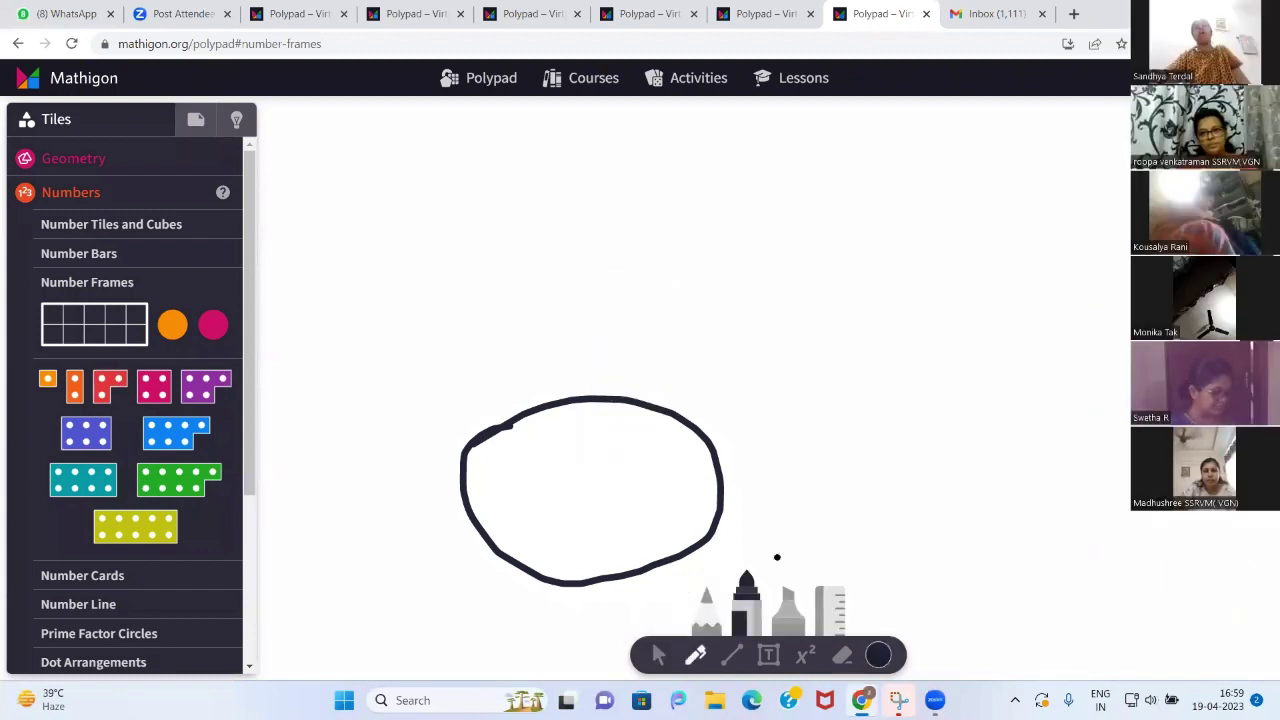
key(e)
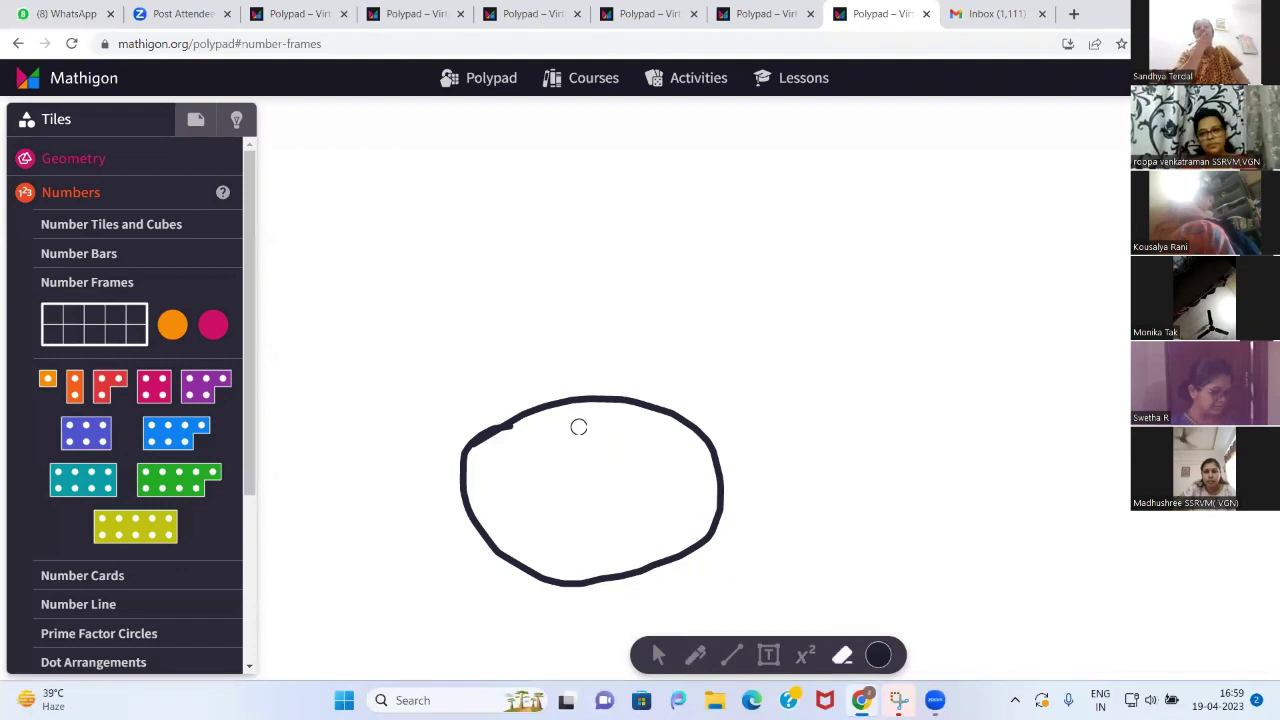
click(501, 440)
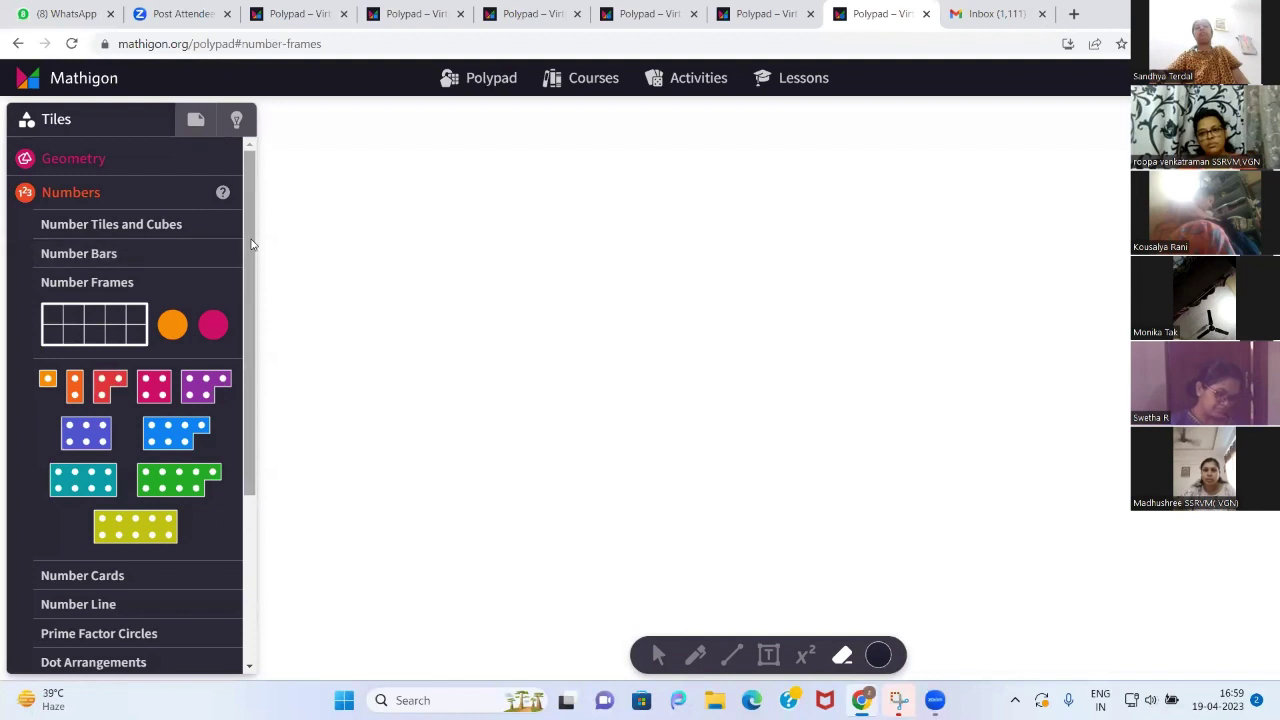
Add a green hundred-plate from Number Tiles and Cubes to the canvas
drag(250, 245, 251, 260)
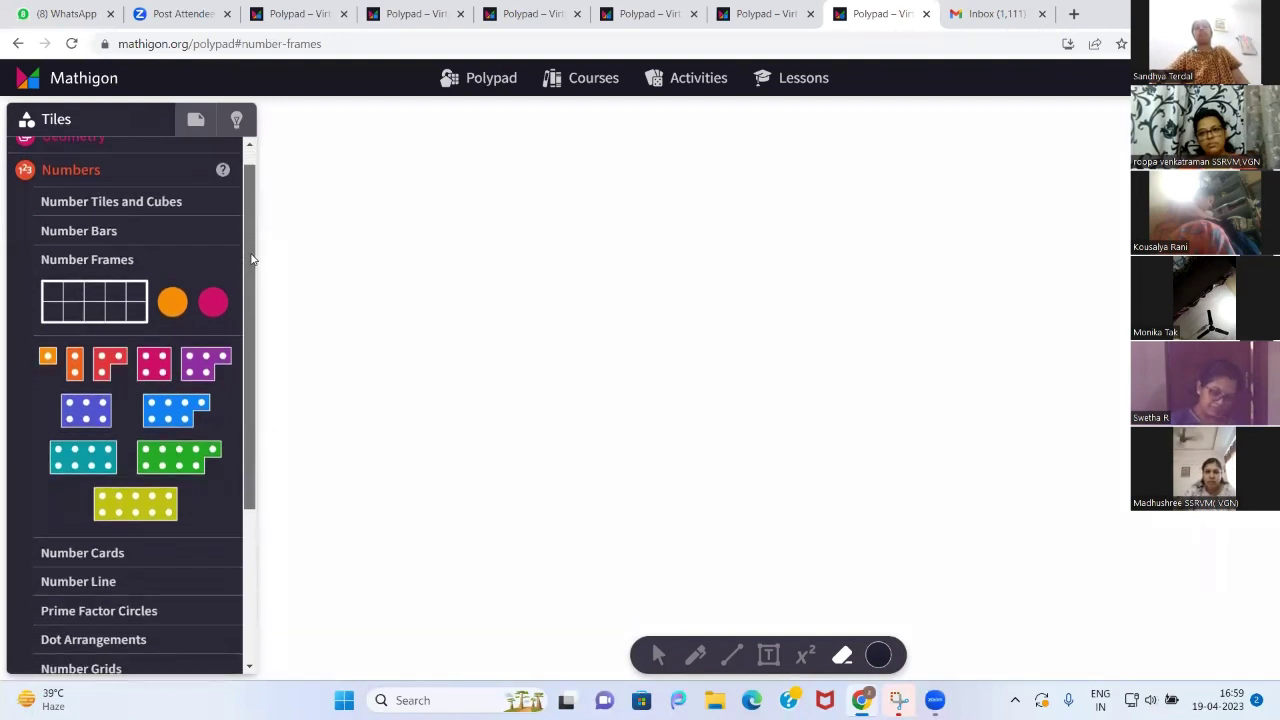
click(166, 201)
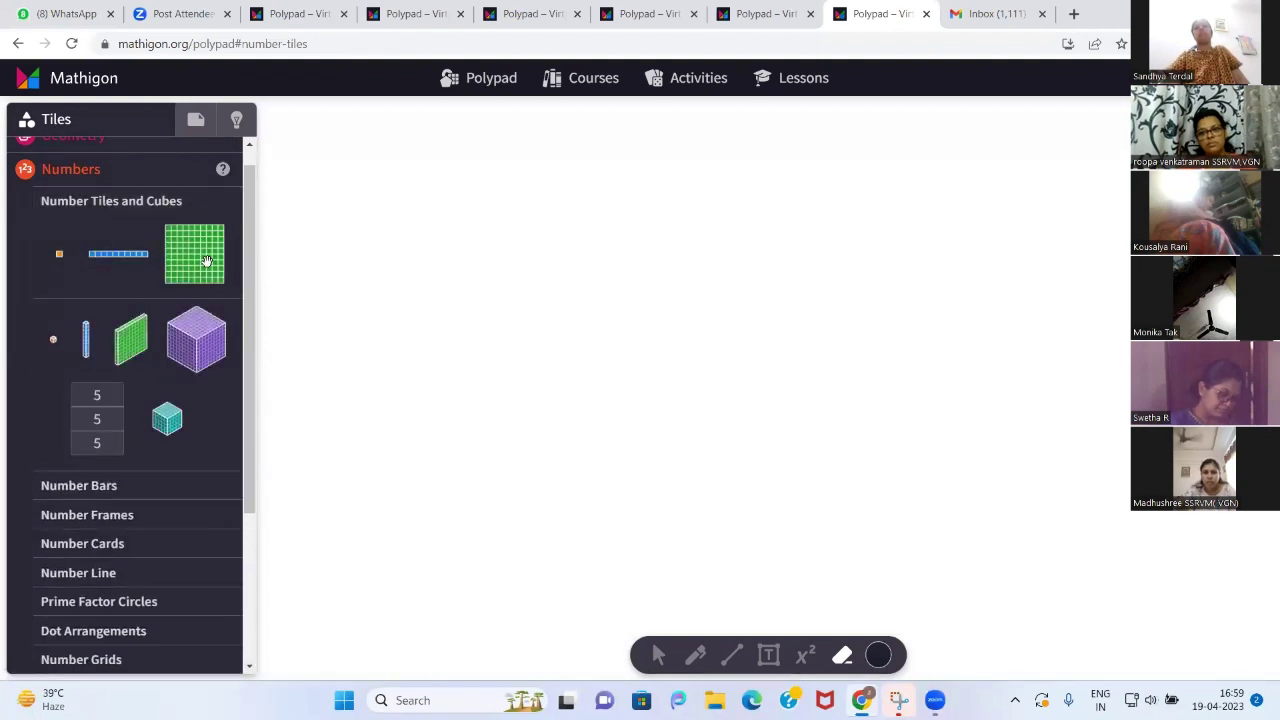
drag(251, 272, 248, 241)
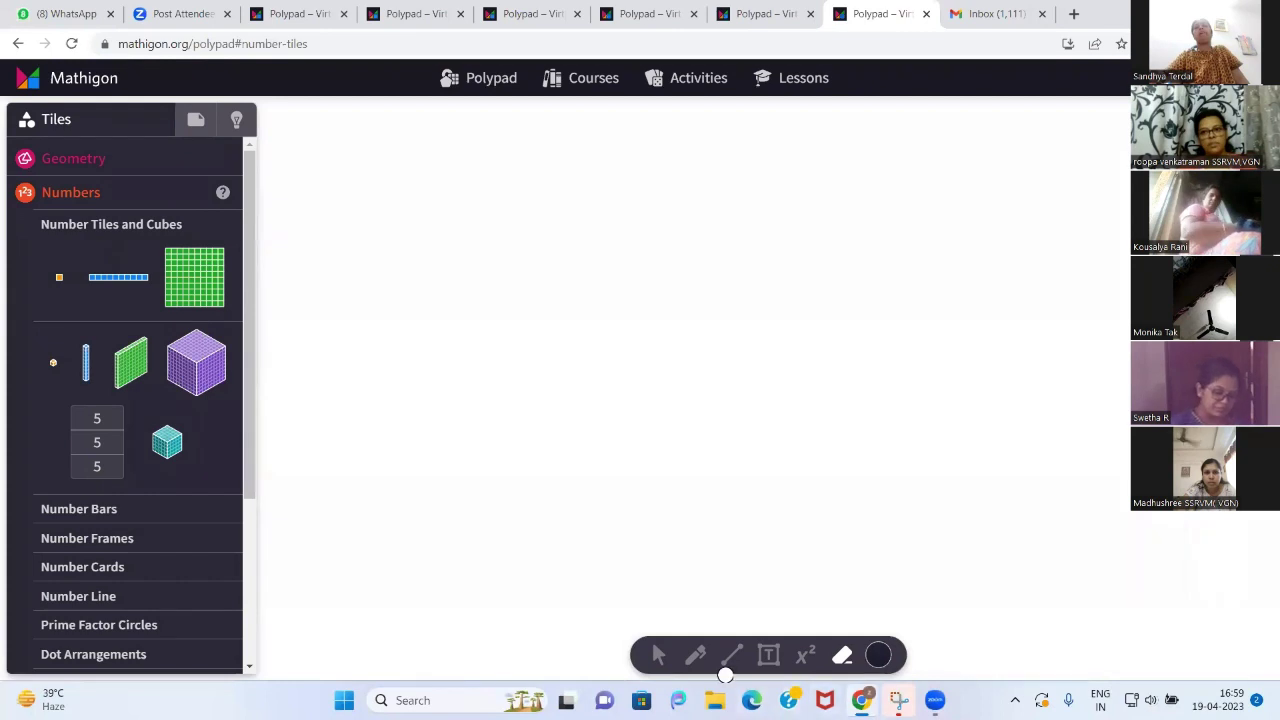
click(658, 655)
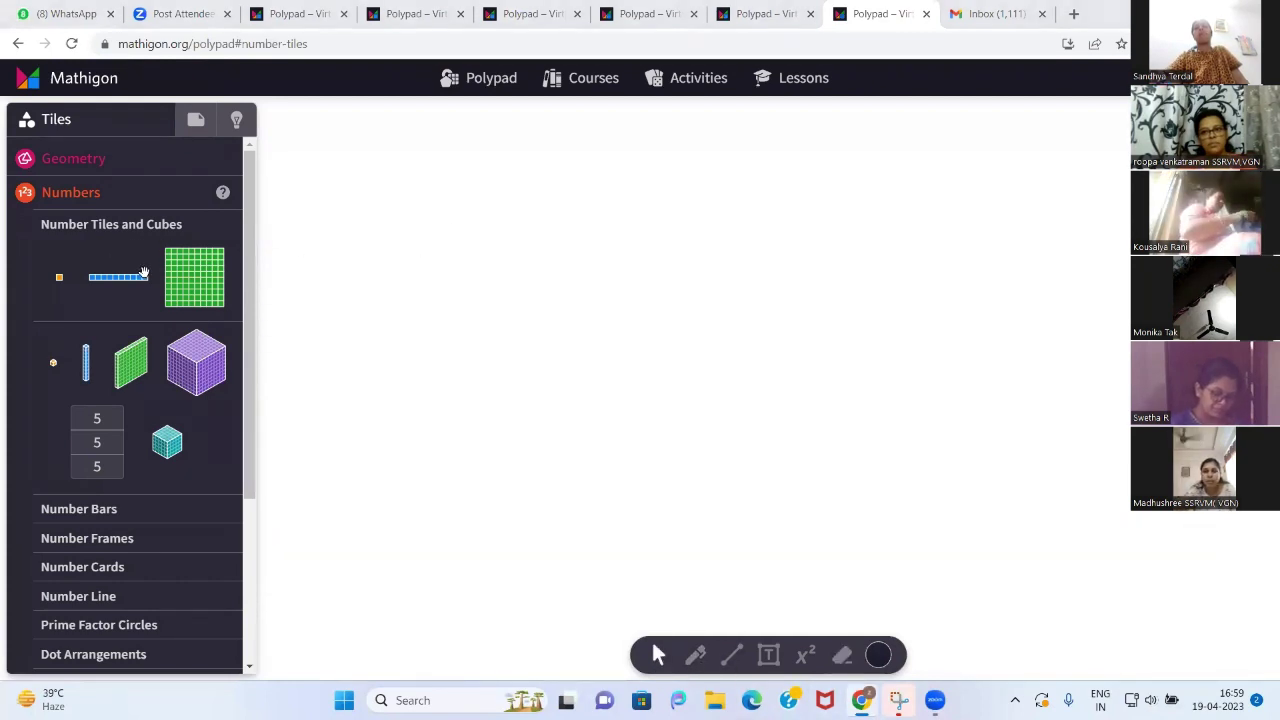
click(137, 372)
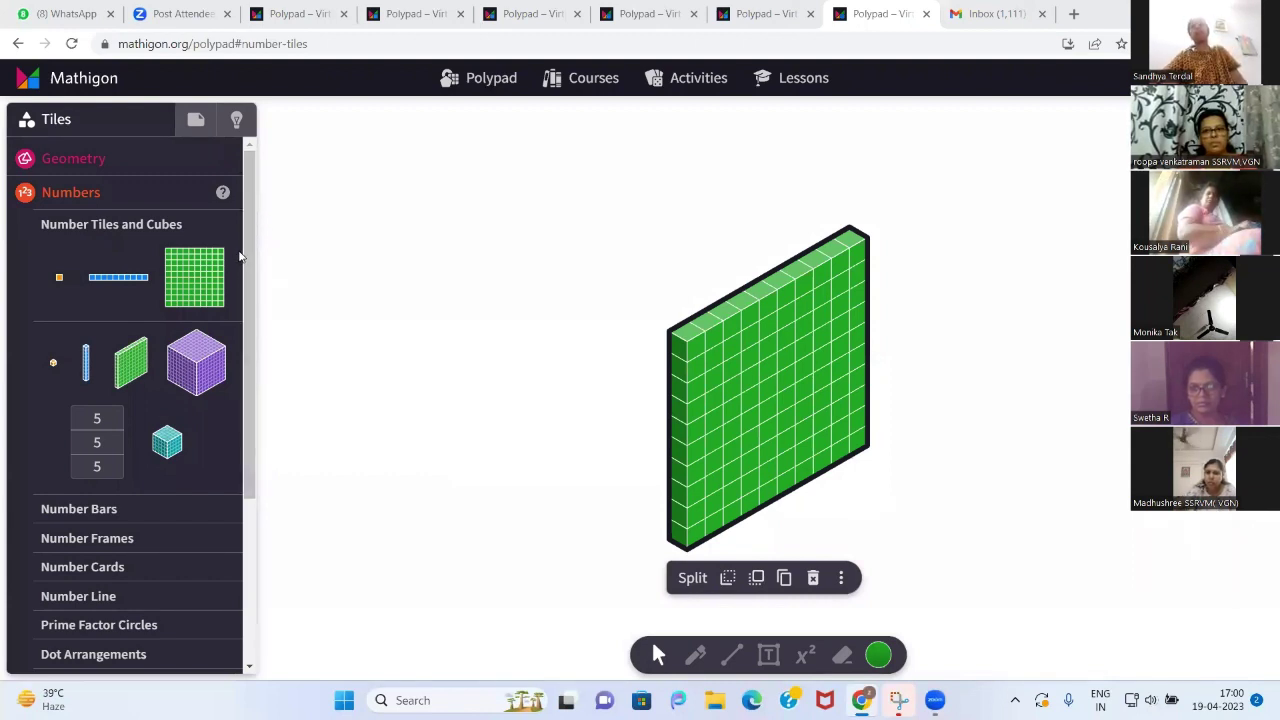
Add a ten-frame from Number Frames and select the hundred-plate for removal
scroll(253, 308, down, 1)
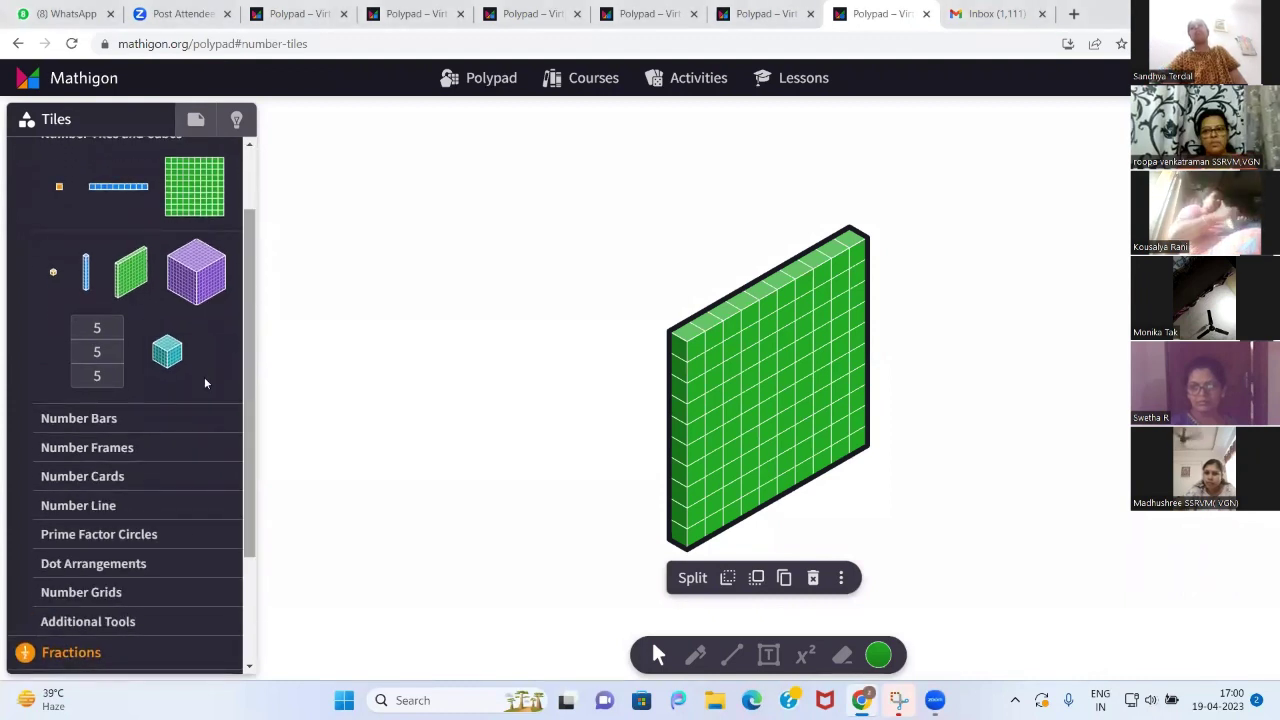
click(143, 447)
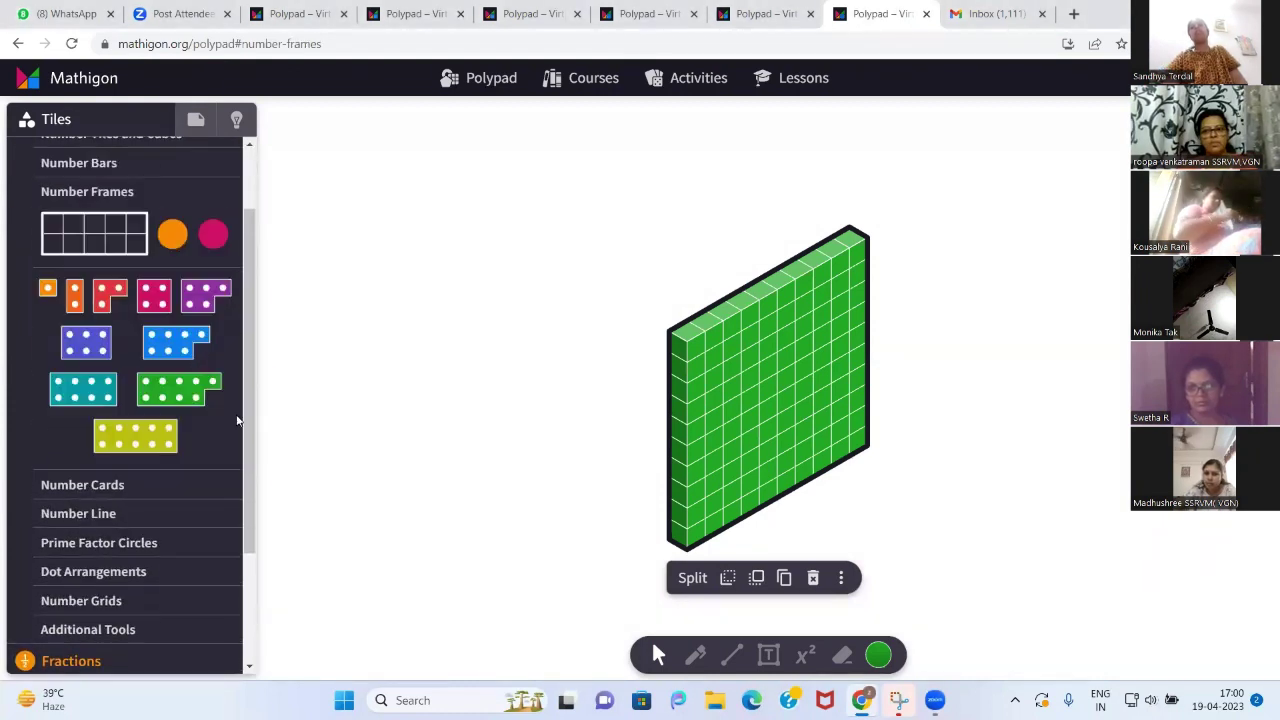
click(94, 228)
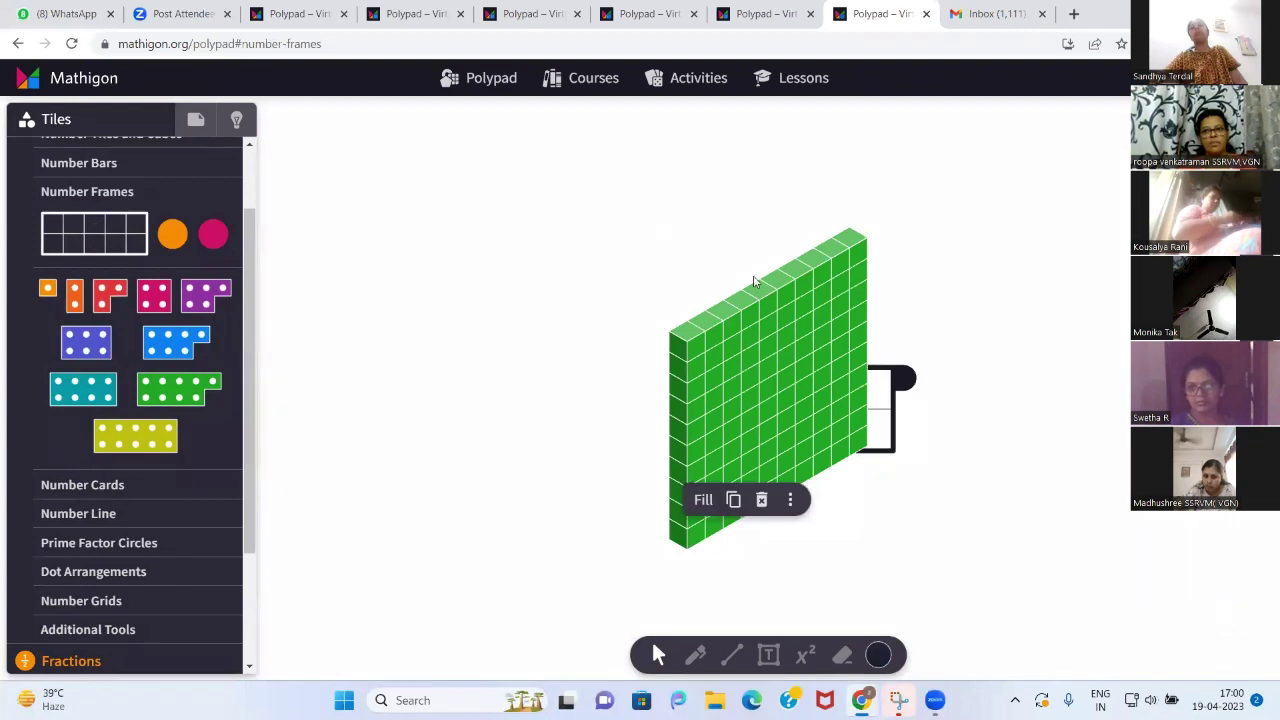
click(737, 344)
Delete the hundred-plate and position two ten-frames at the top left, one below the other
key(Delete)
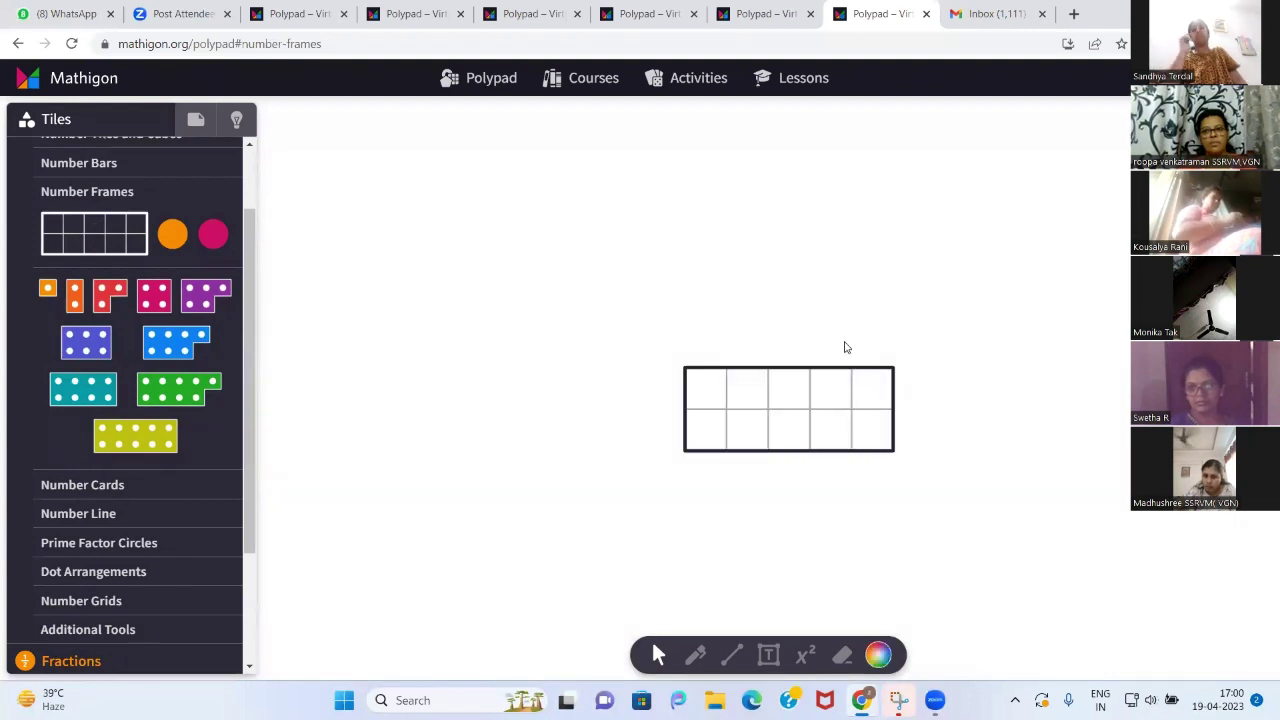
drag(757, 383, 394, 184)
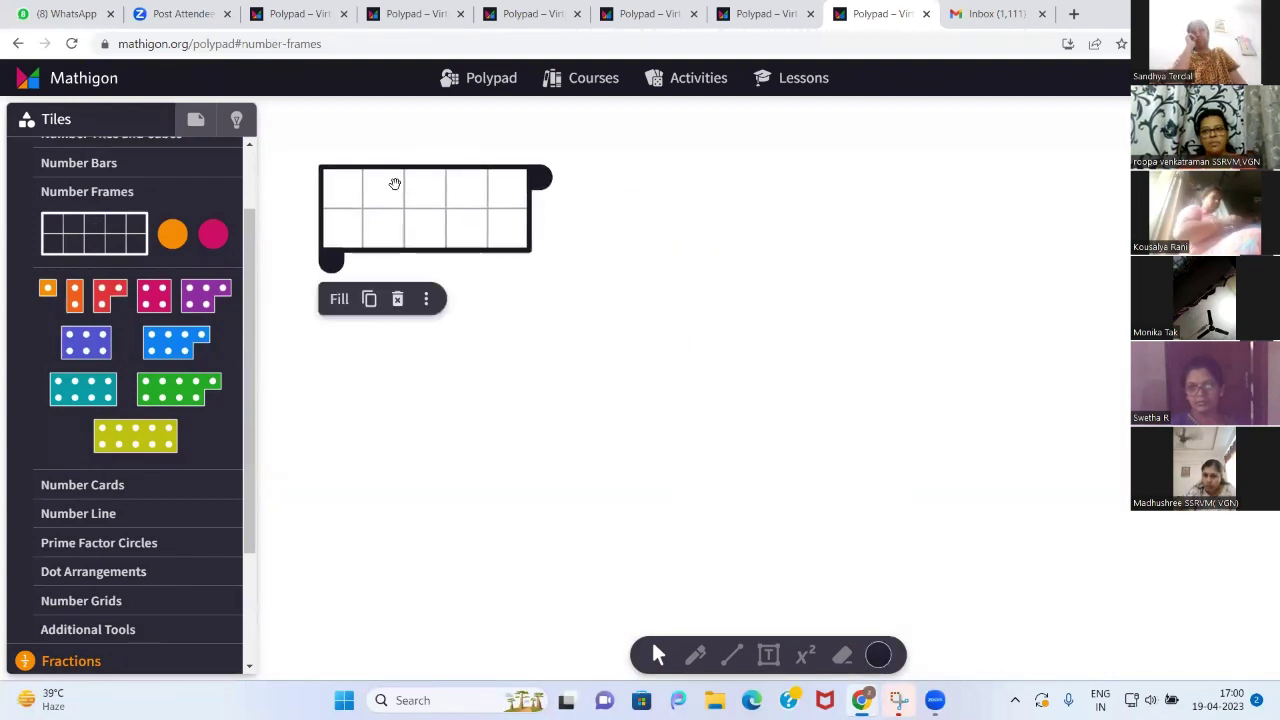
click(131, 235)
drag(691, 377, 355, 308)
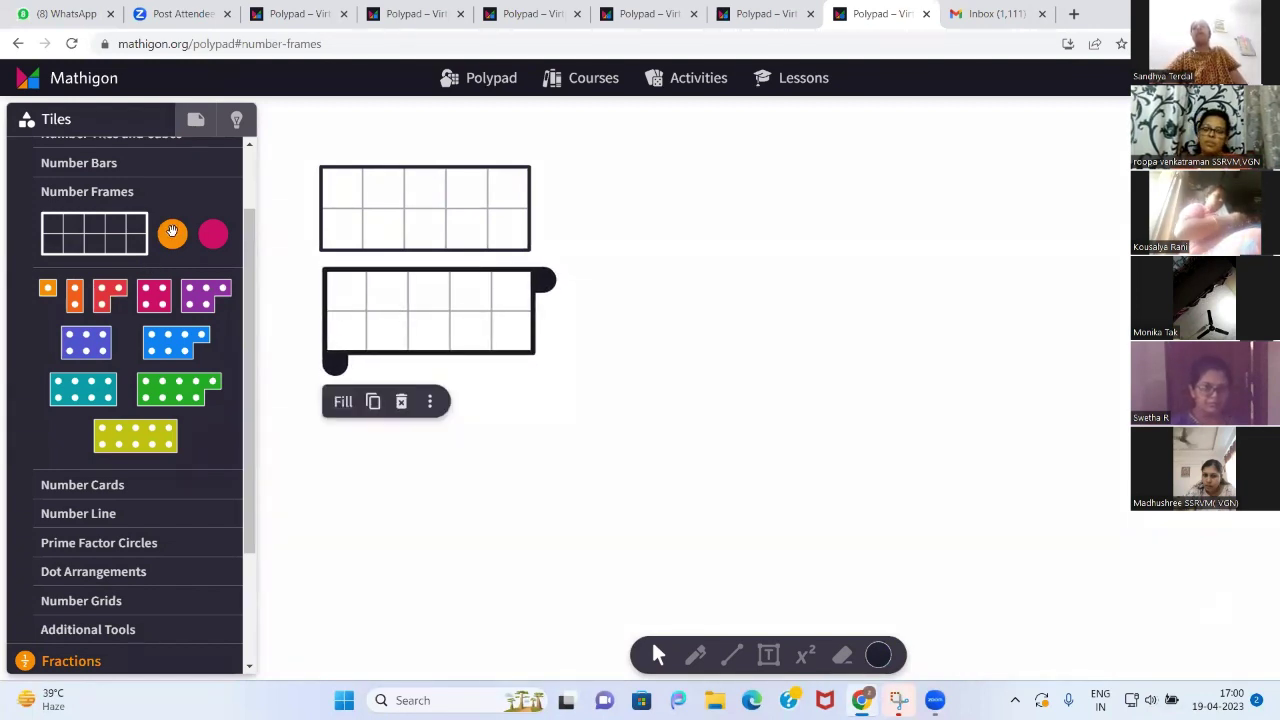
Put an orange counter in the top ten-frame and copy it to fill the first two columns
drag(172, 233, 347, 190)
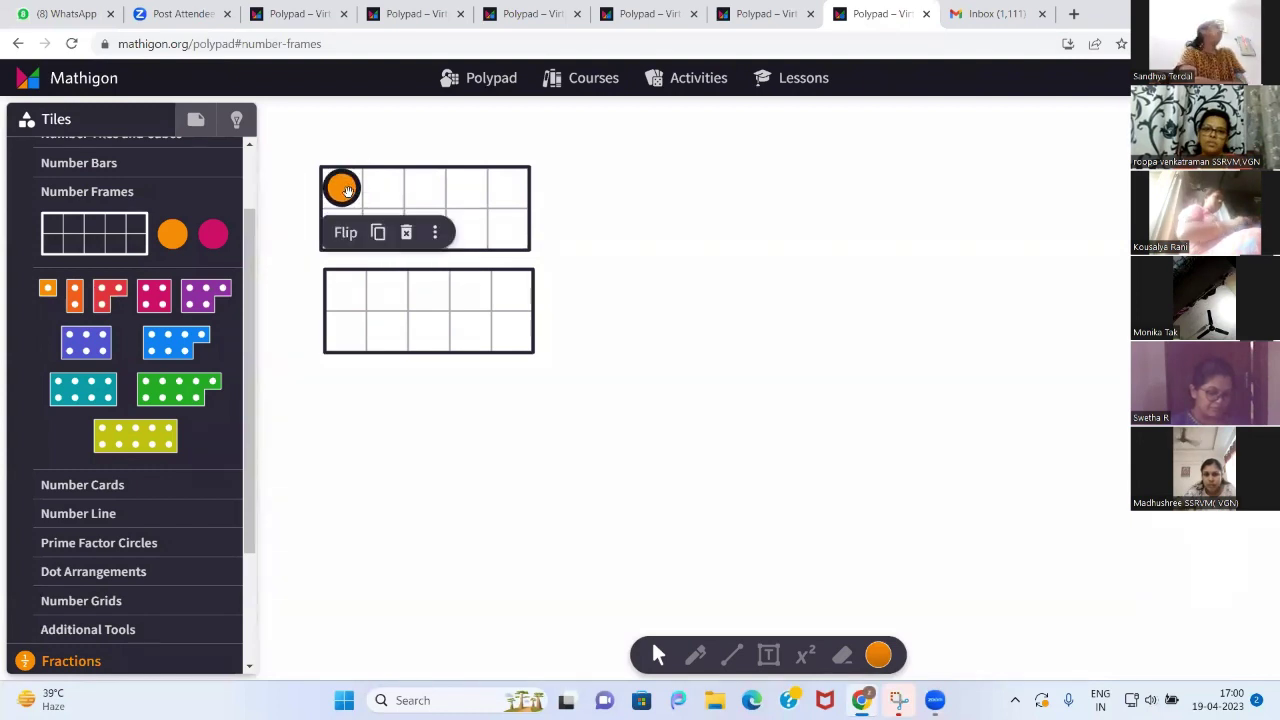
click(378, 232)
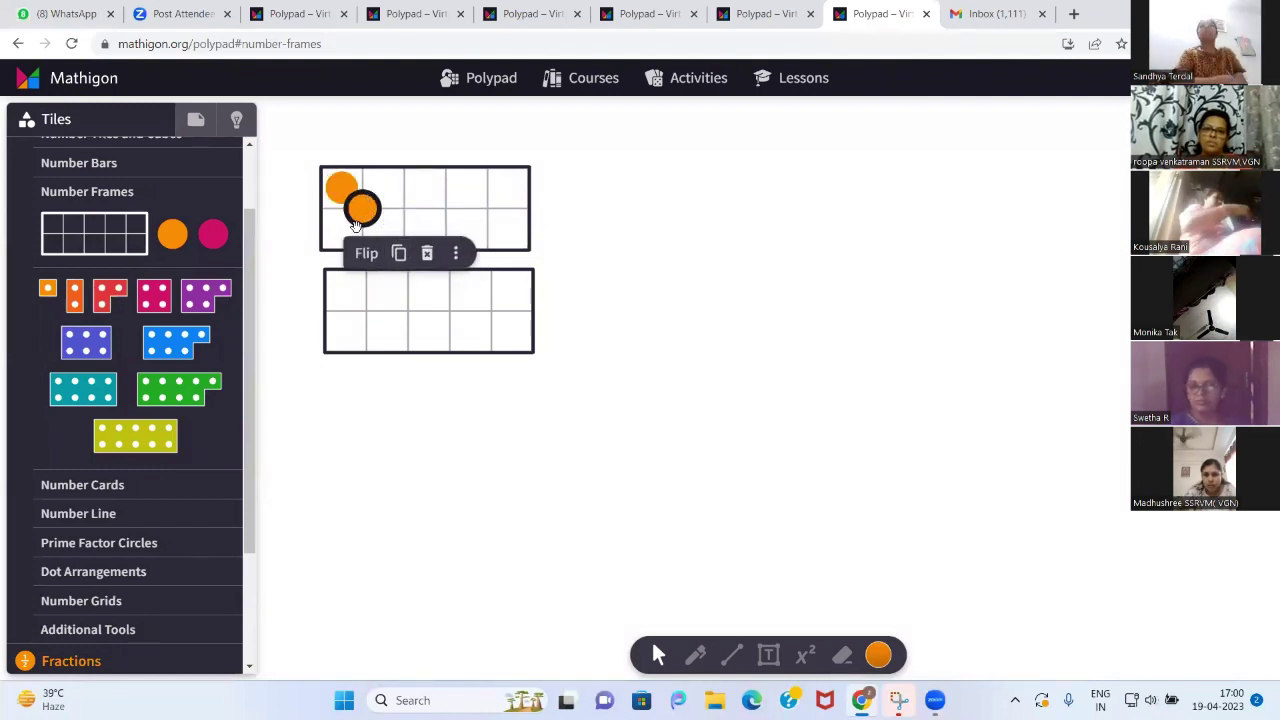
drag(364, 212, 347, 234)
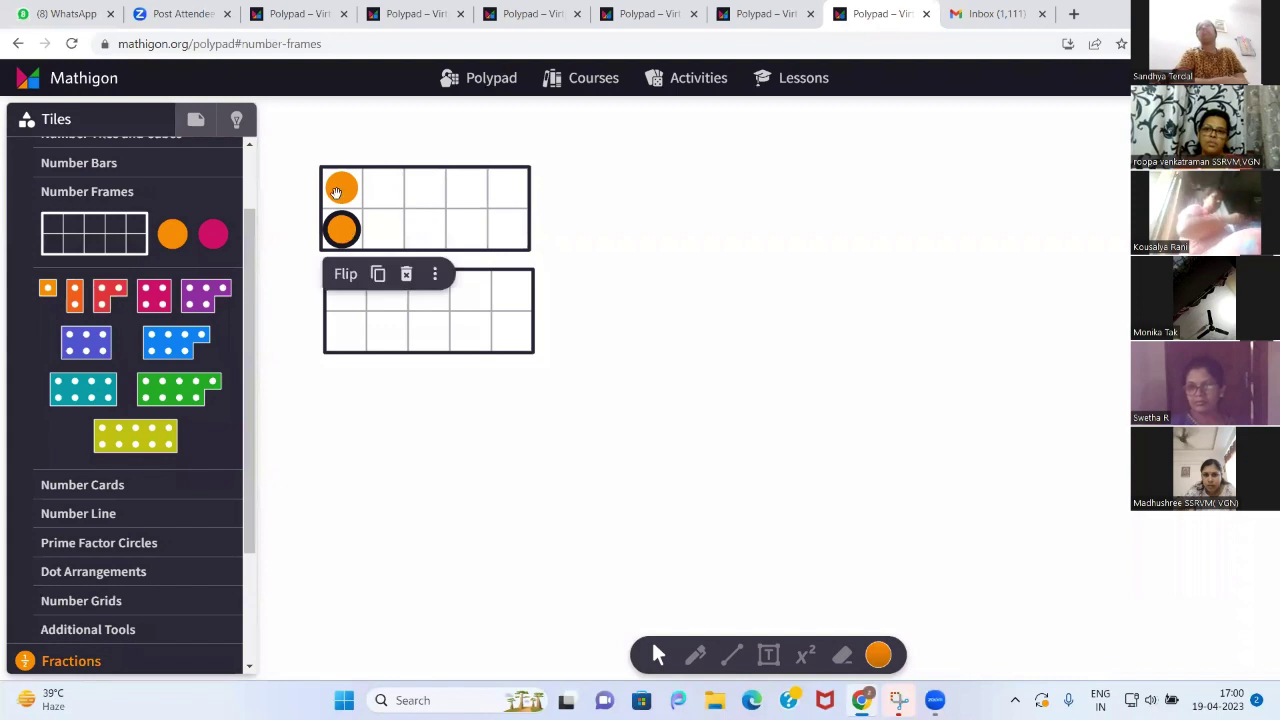
drag(323, 157, 362, 254)
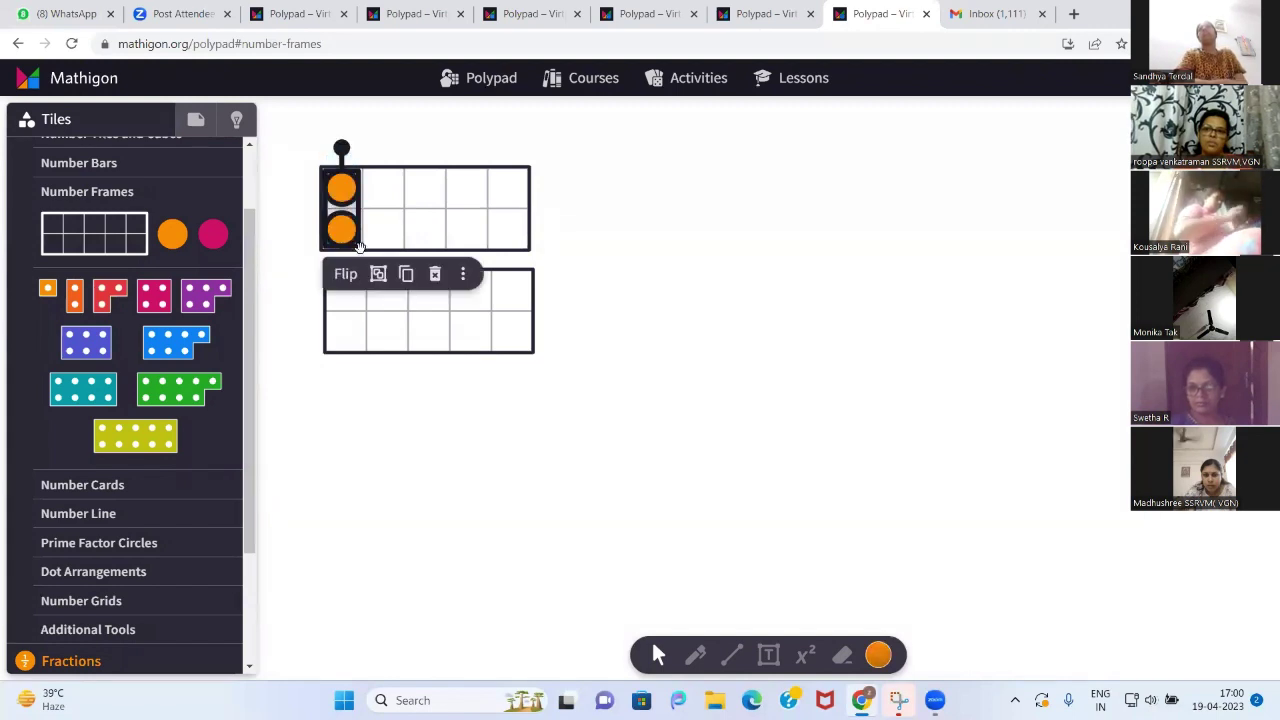
click(406, 276)
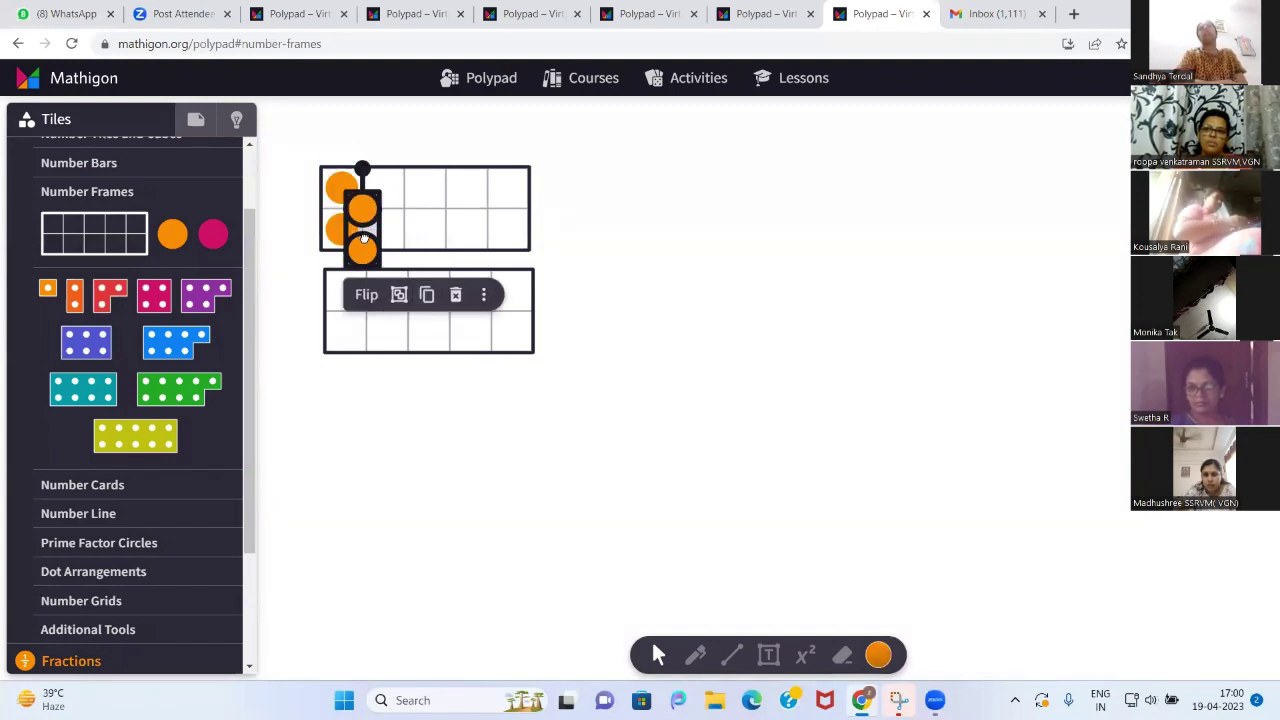
drag(363, 236, 384, 215)
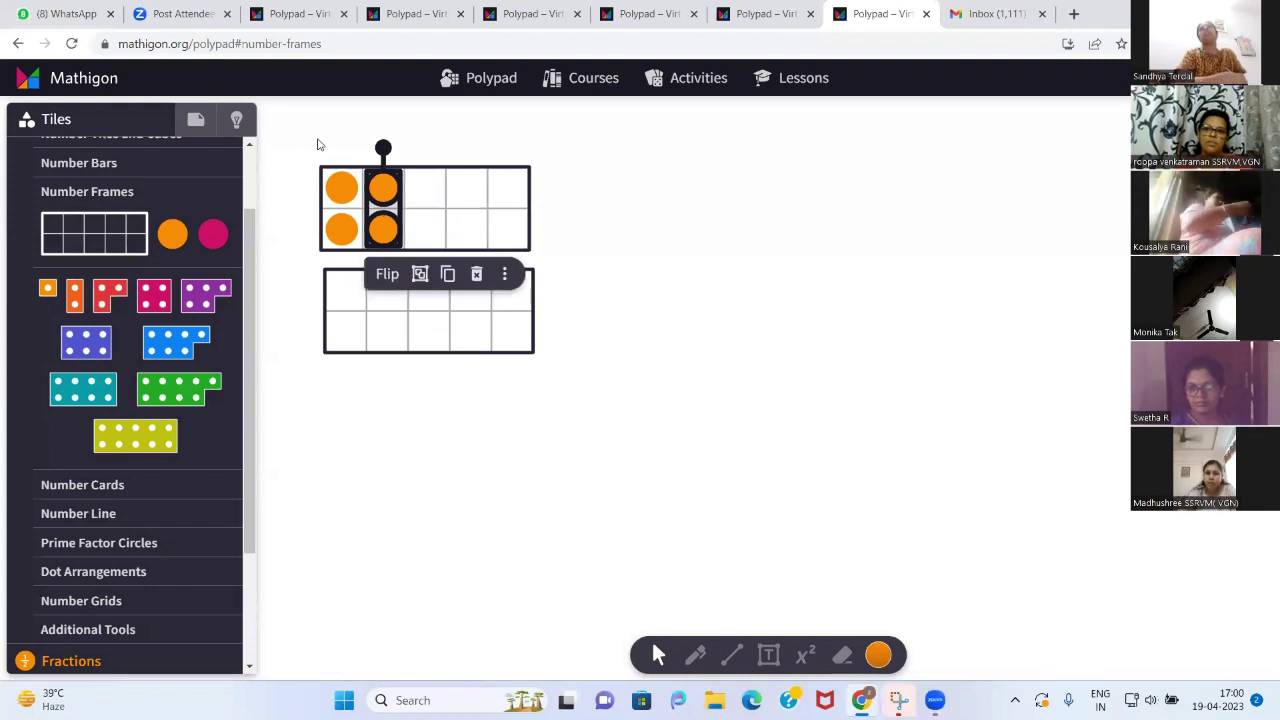
Copy counters into the remaining columns until the top frame holds ten
drag(319, 145, 460, 211)
click(406, 274)
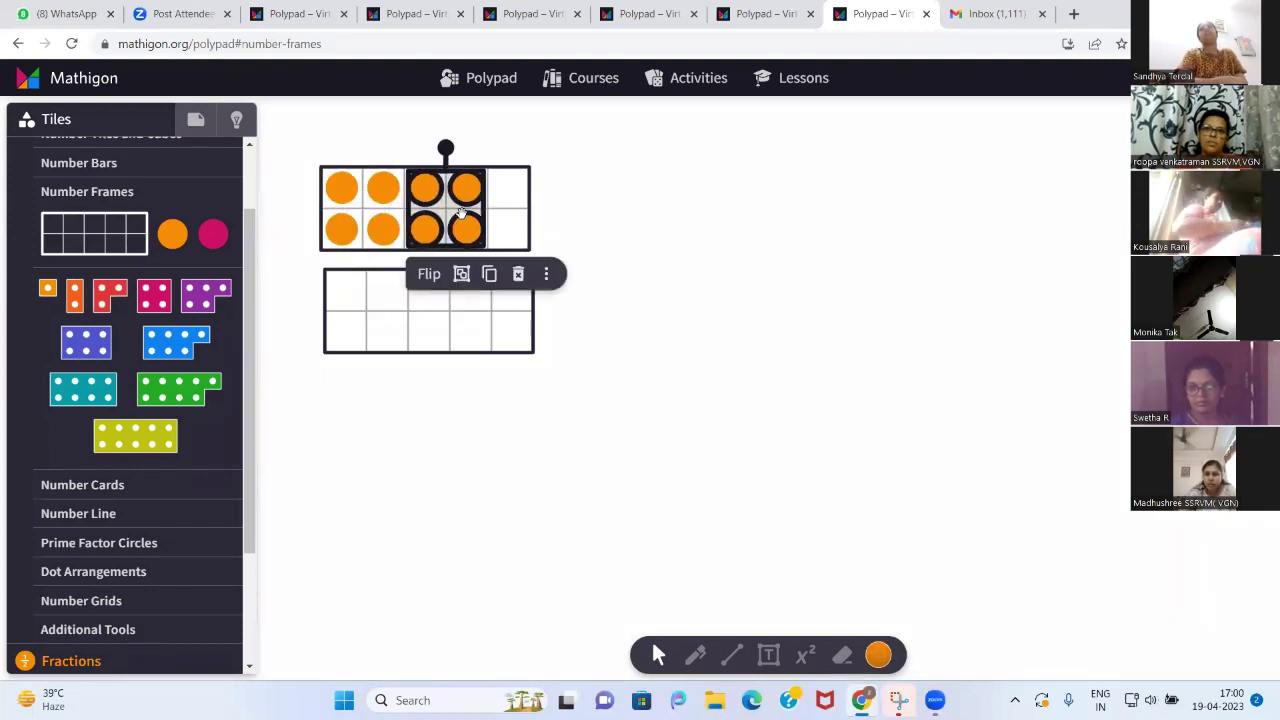
click(452, 149)
click(478, 216)
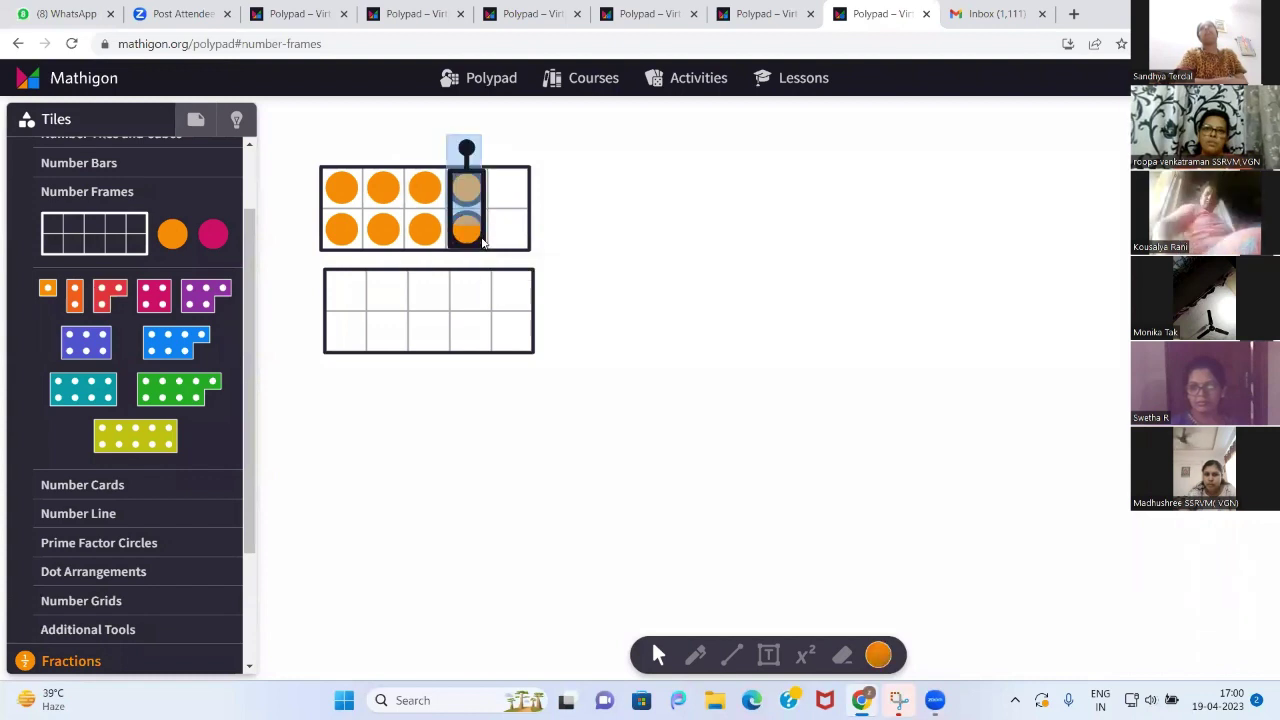
click(532, 275)
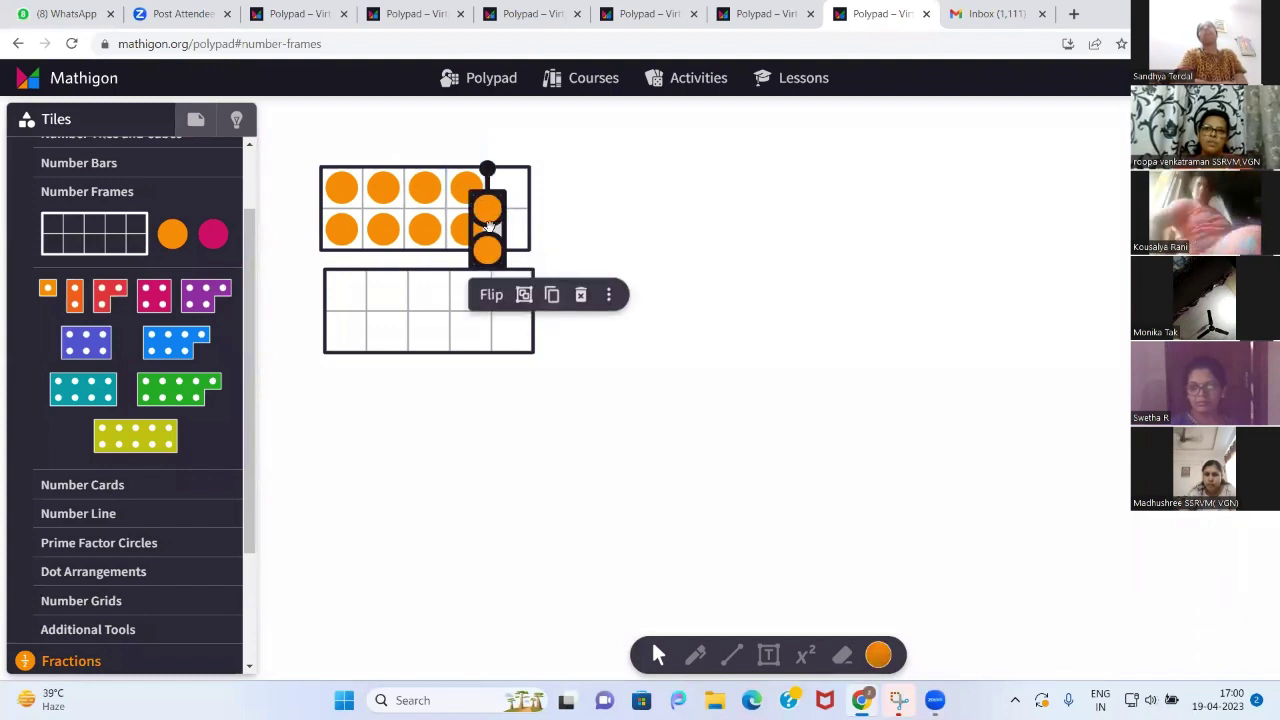
drag(492, 212, 528, 205)
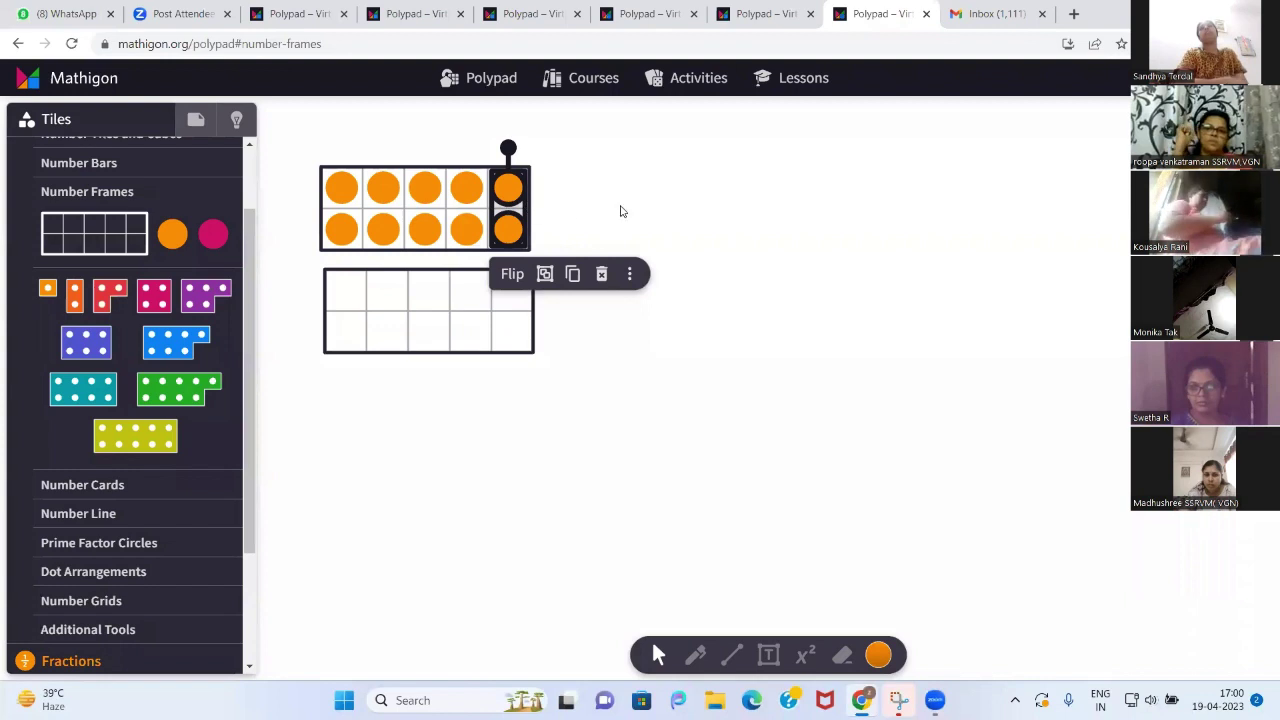
Duplicate all ten counters of the top frame and adjust the stray copies
drag(618, 210, 535, 253)
click(334, 146)
click(427, 294)
mouse_move(449, 240)
mouse_down()
mouse_move(451, 300)
mouse_move(448, 240)
mouse_up()
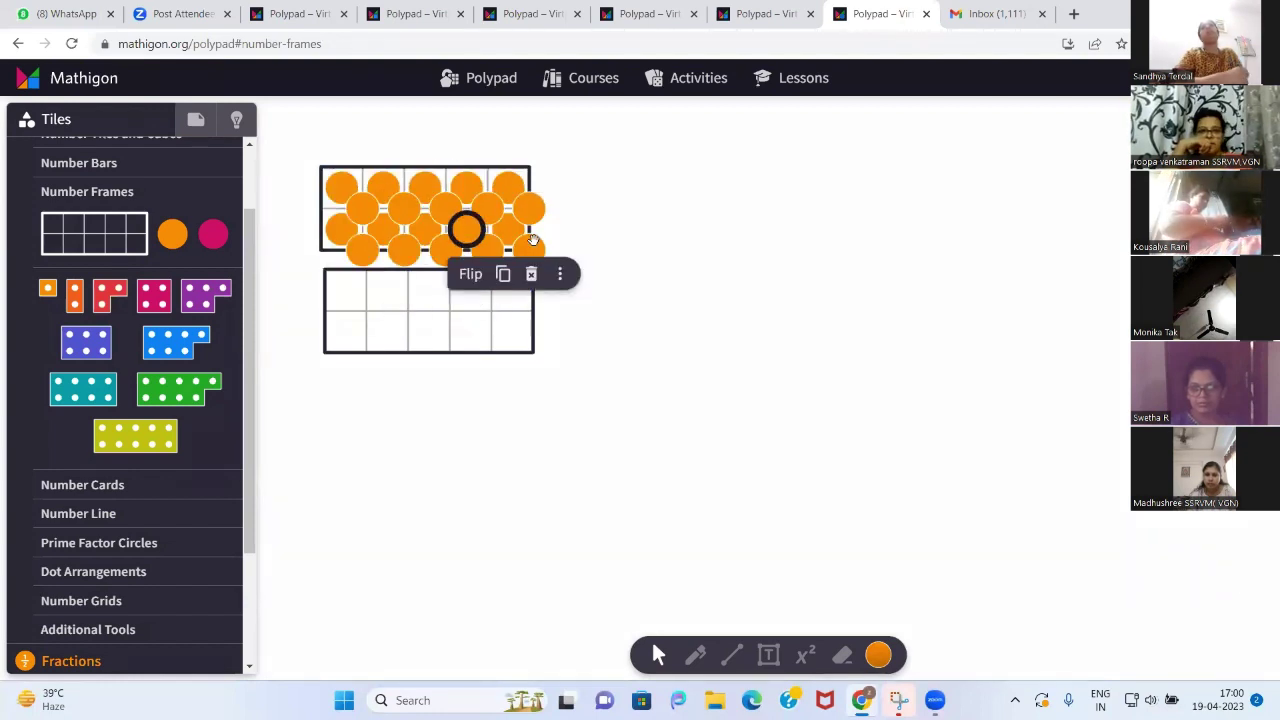
click(530, 208)
mouse_move(531, 208)
mouse_down()
mouse_move(511, 289)
mouse_move(530, 203)
mouse_up()
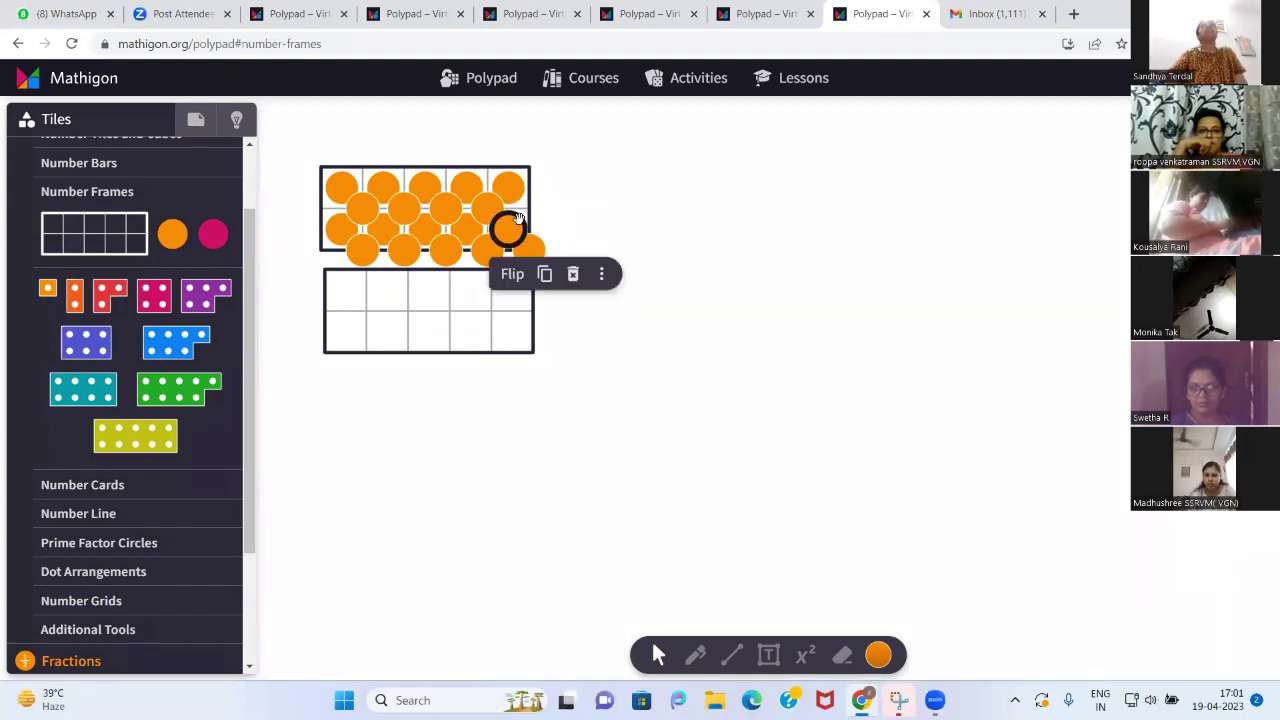
click(620, 210)
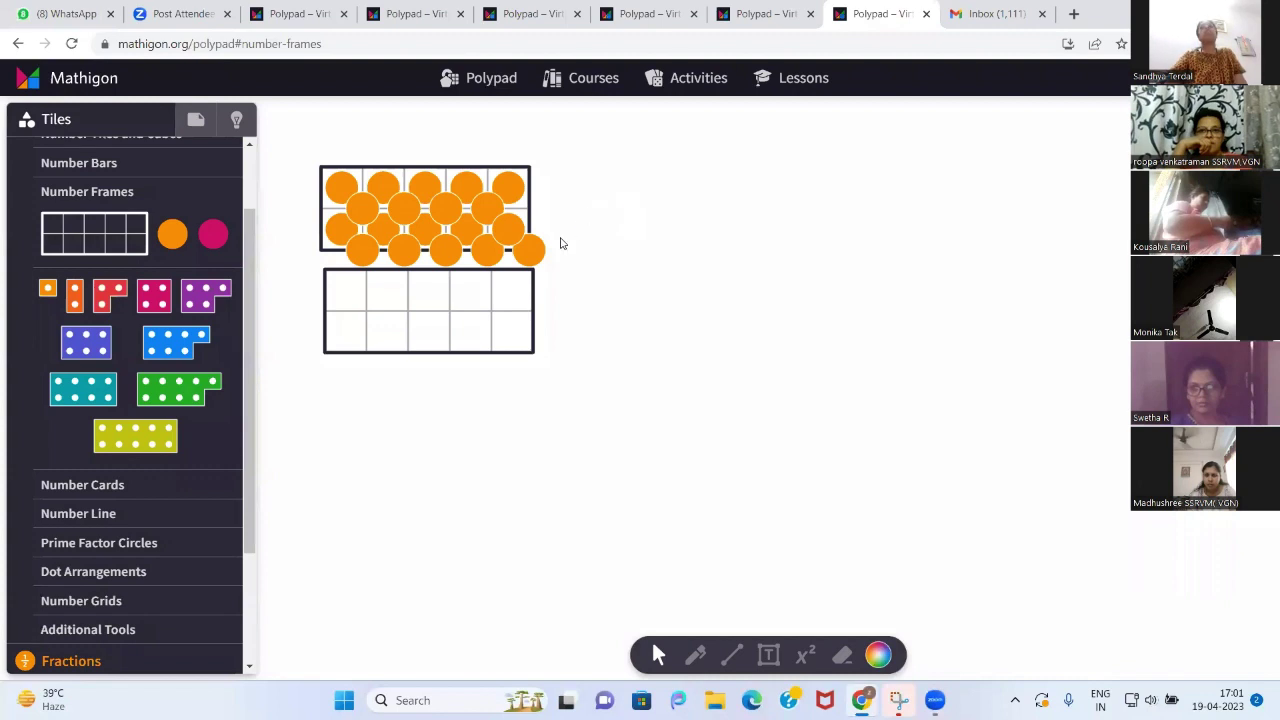
click(533, 249)
click(576, 210)
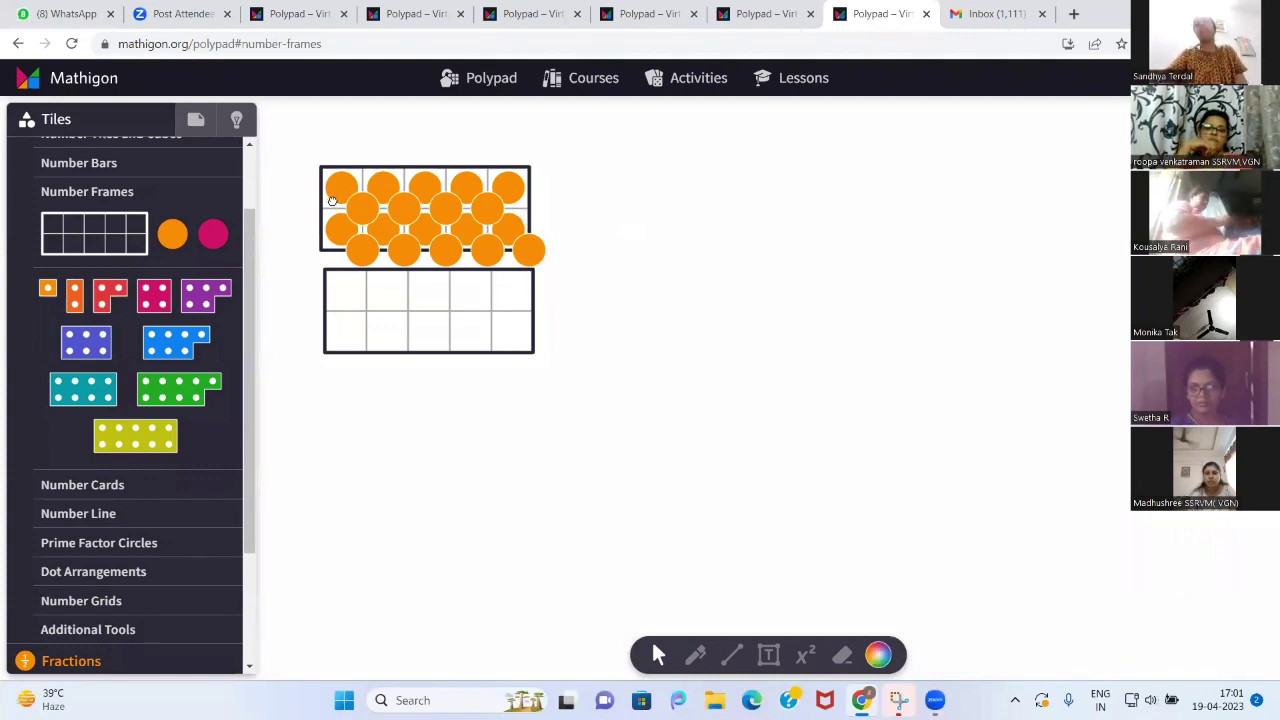
Move copied counters into the lower frame and delete the two extra counters
drag(331, 196, 346, 331)
click(364, 206)
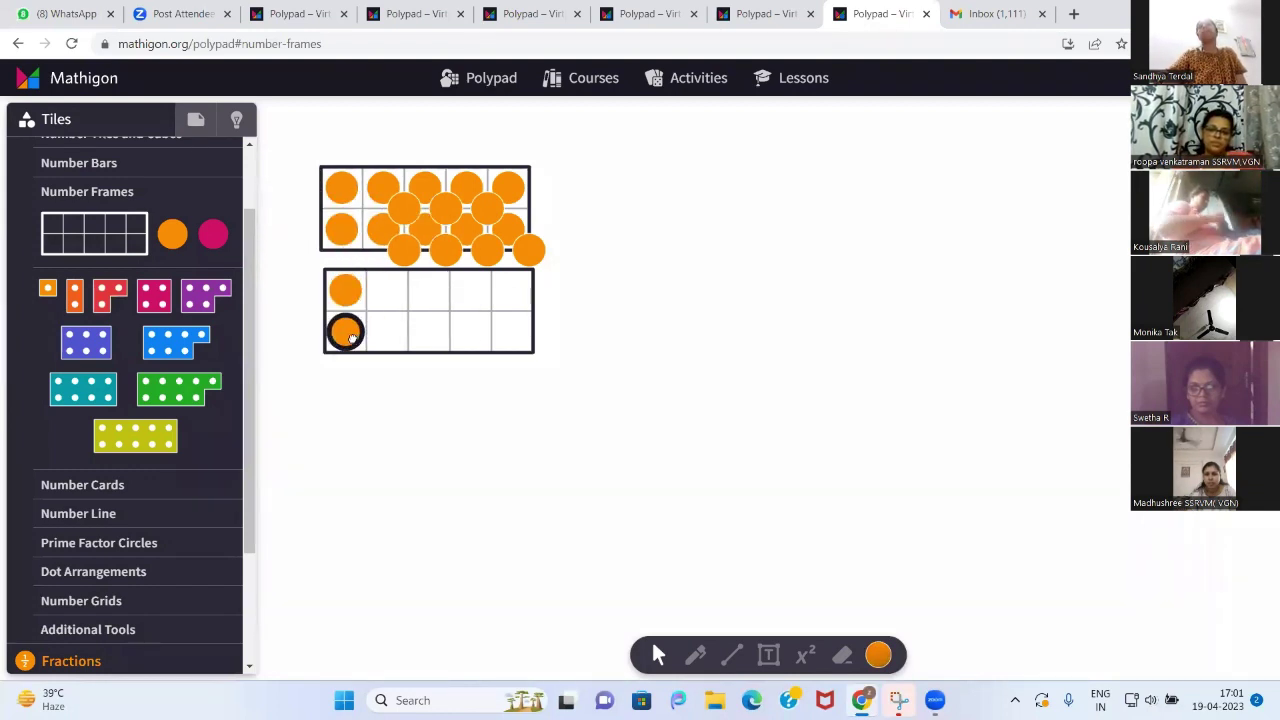
click(400, 214)
drag(400, 214, 482, 208)
click(402, 250)
click(443, 251)
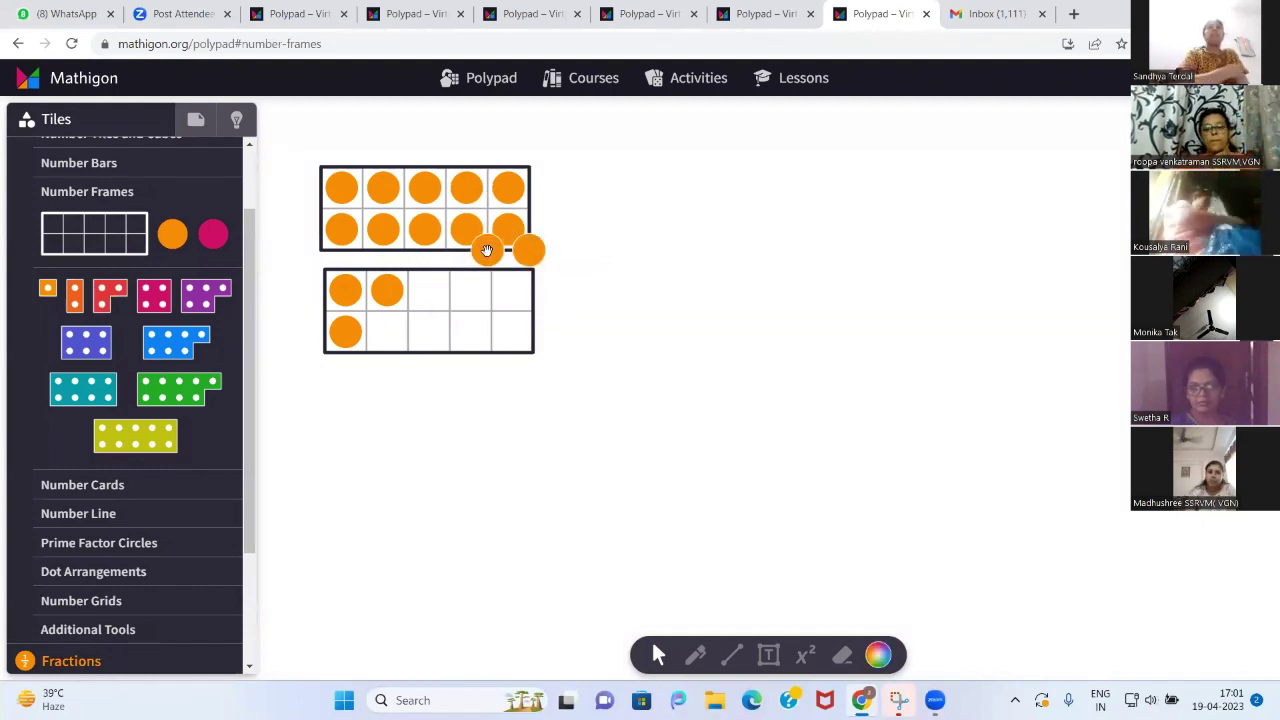
click(486, 249)
key(Delete)
click(528, 249)
key(Delete)
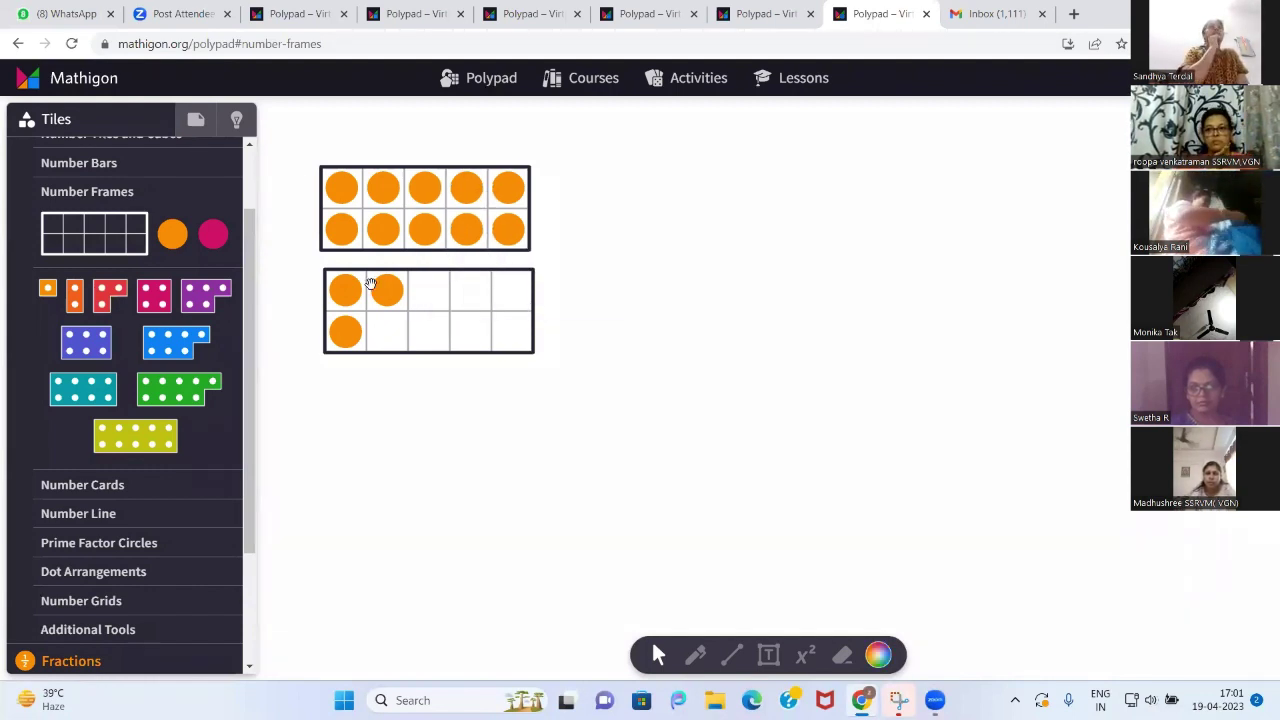
Copy the lower frame's three counters into its next columns and tidy the bottom row
drag(345, 307, 400, 362)
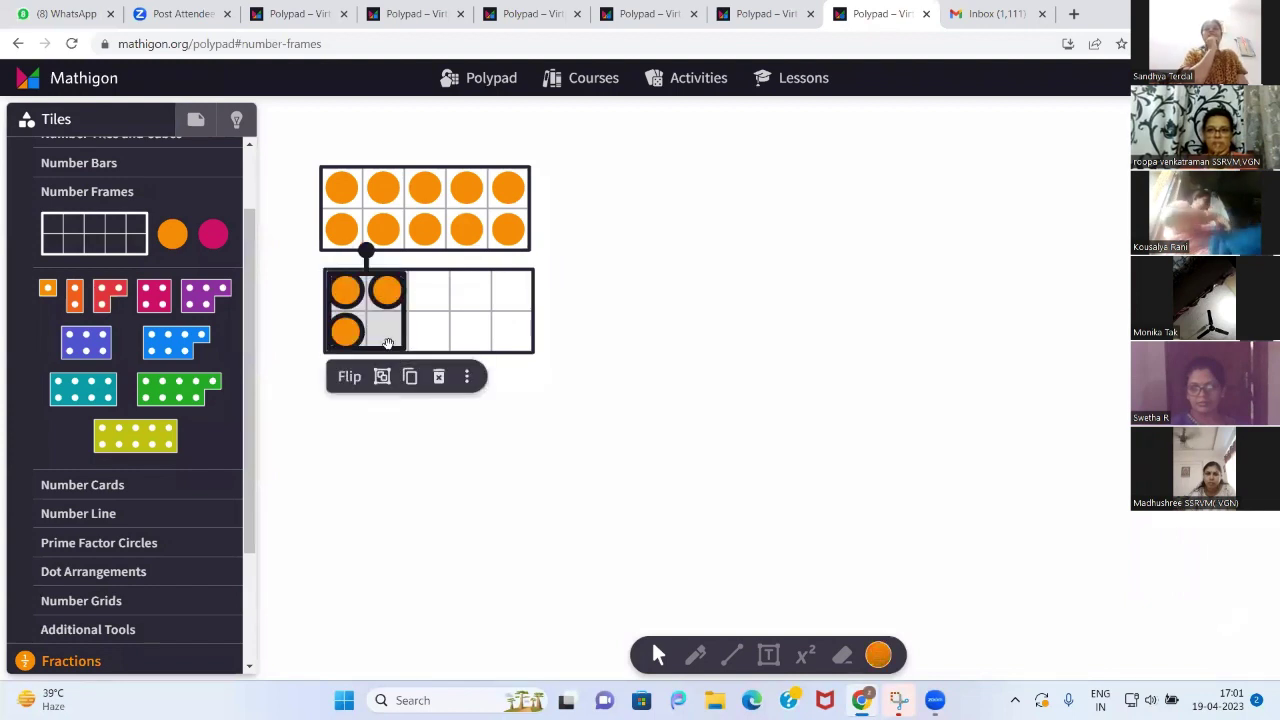
click(410, 377)
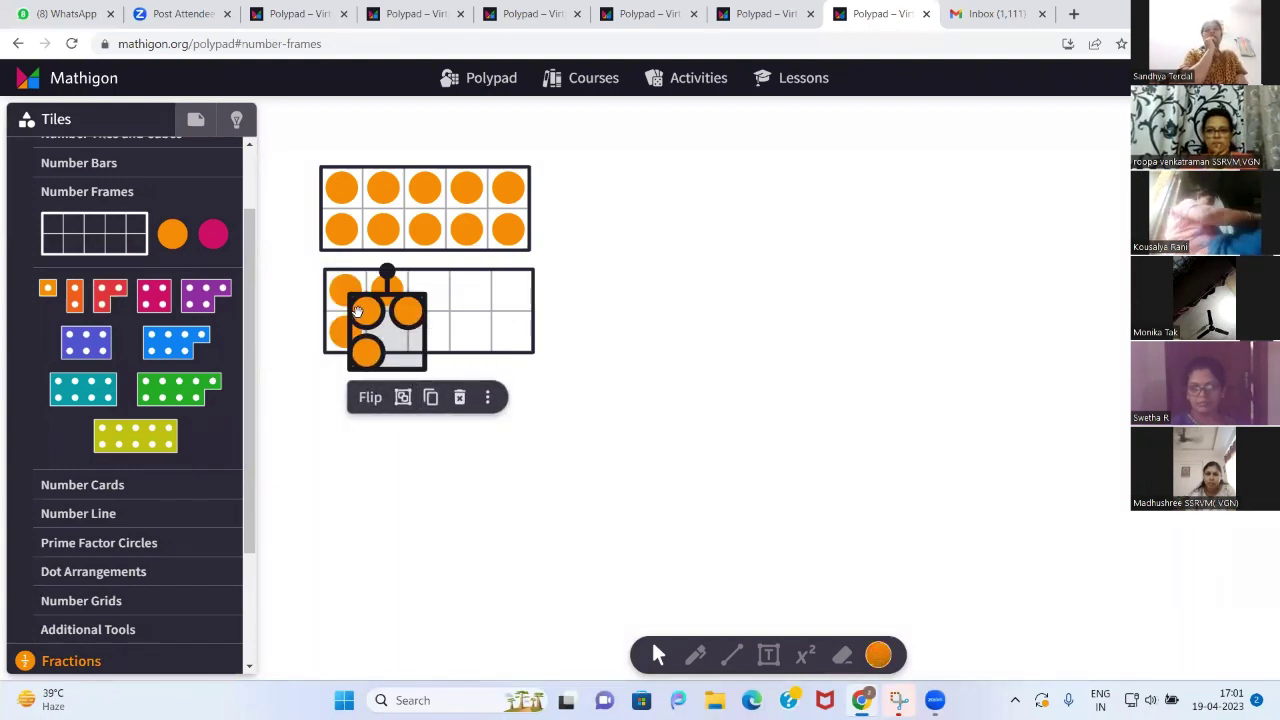
drag(370, 313, 432, 291)
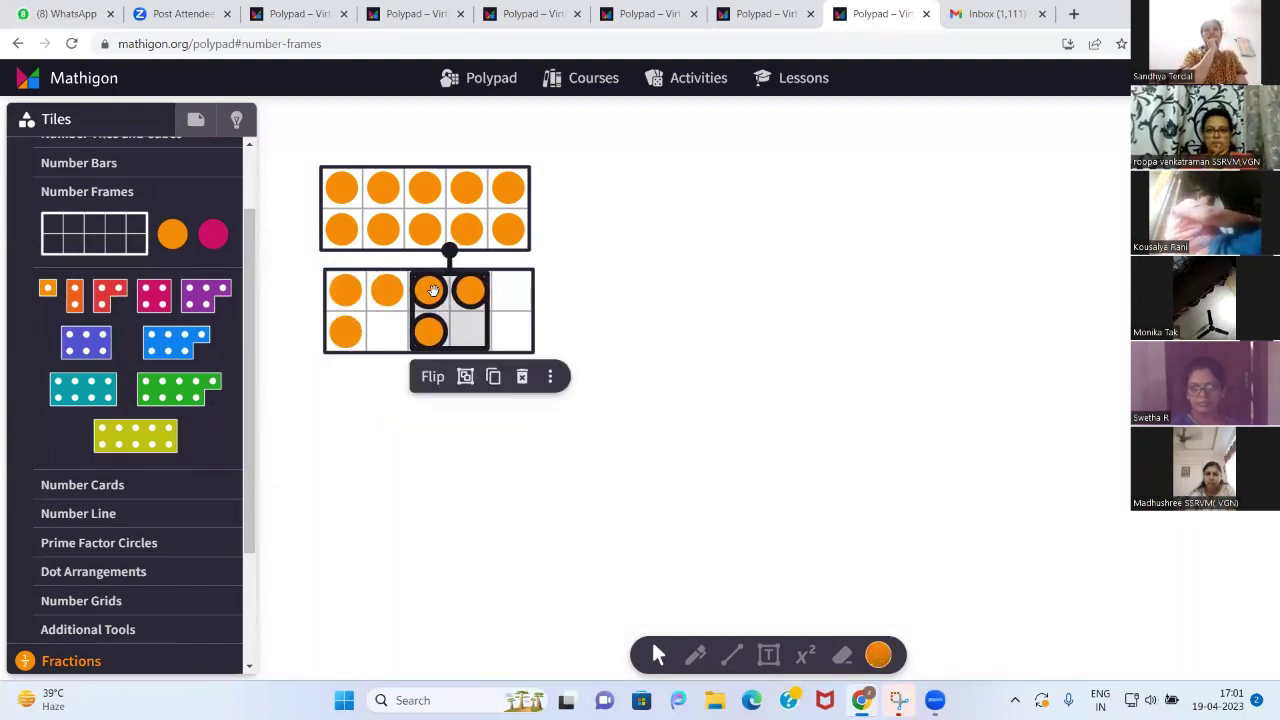
click(661, 274)
drag(661, 274, 637, 306)
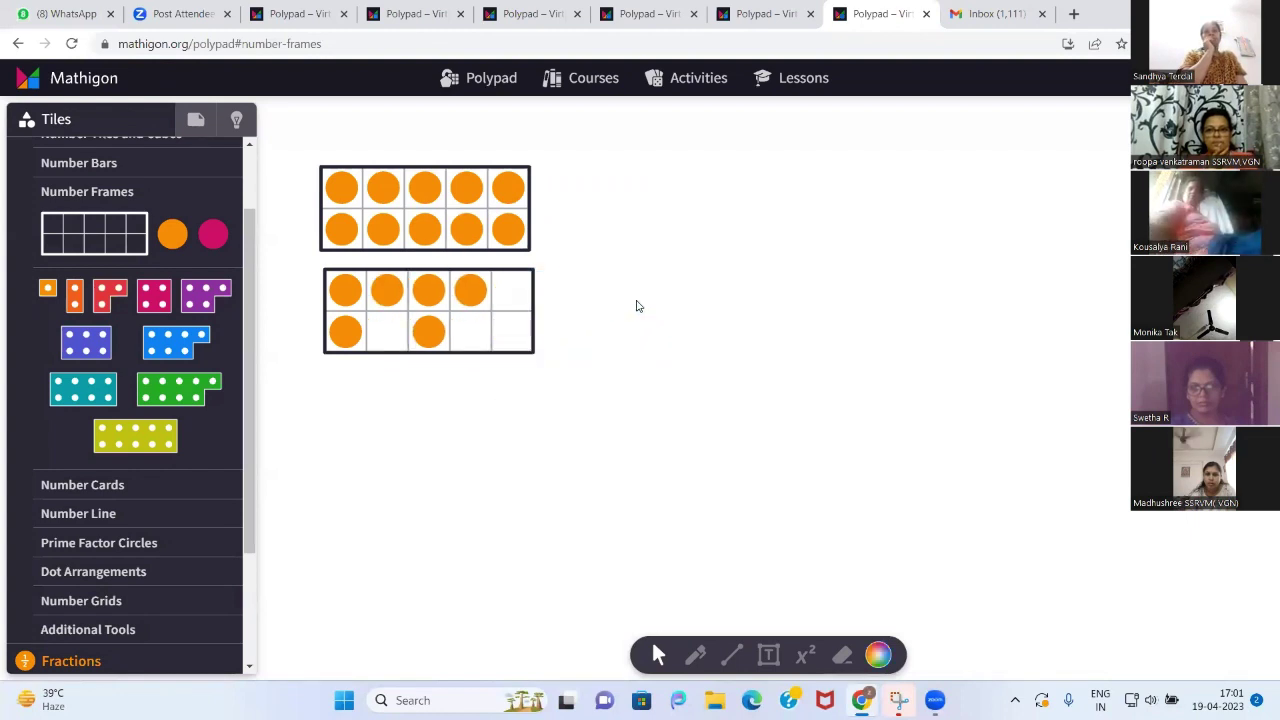
drag(428, 332, 389, 336)
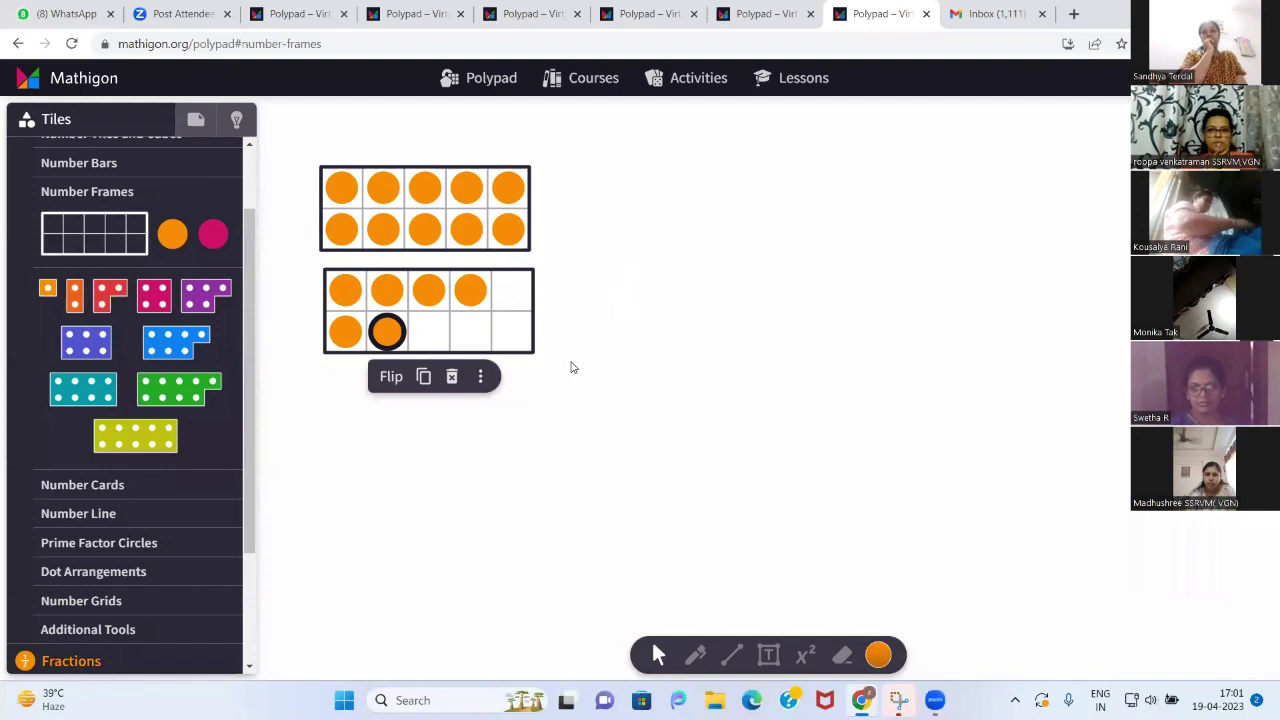
click(637, 377)
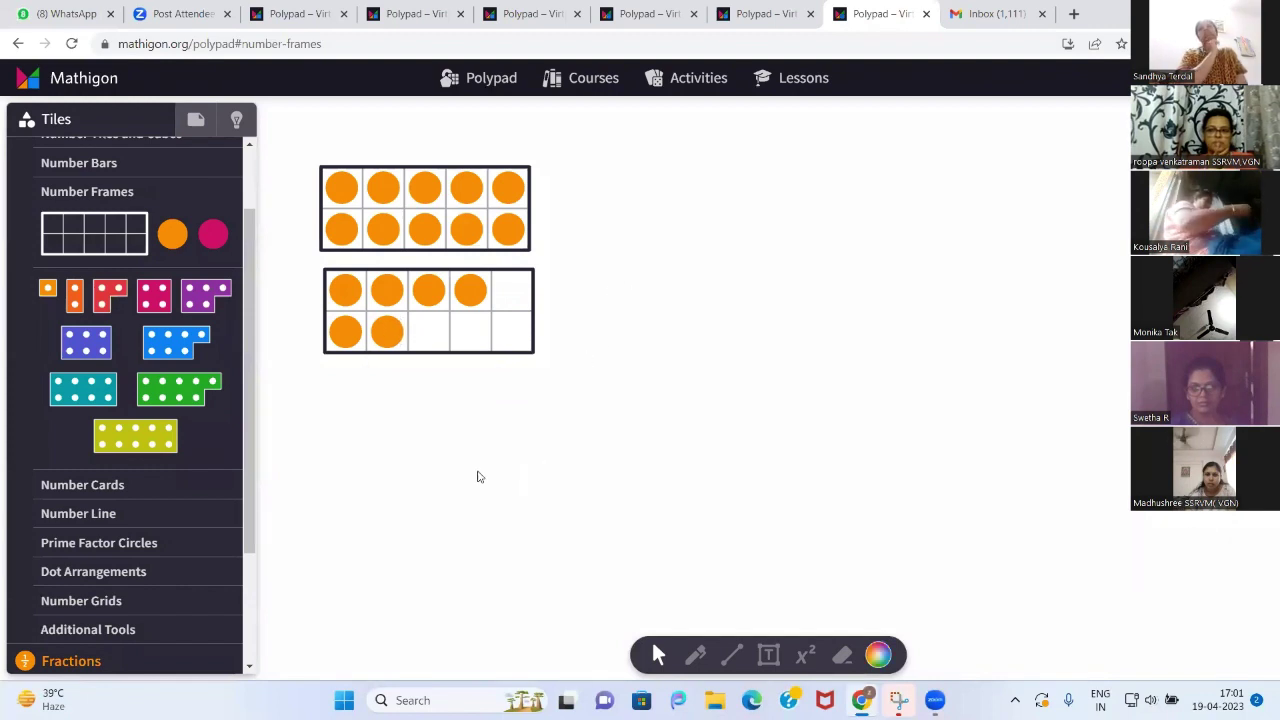
Copy four more counters into the lower frame's right columns and fill its last cell
drag(322, 260, 404, 358)
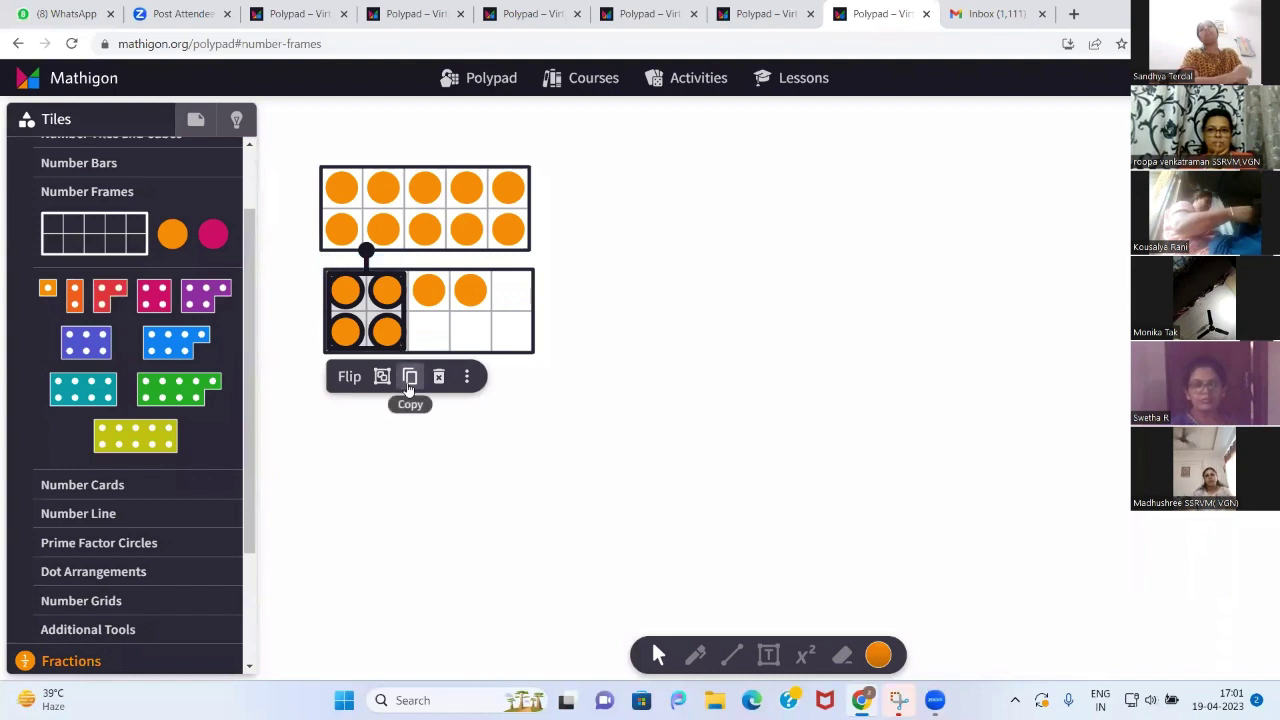
click(409, 381)
drag(416, 352, 522, 330)
click(640, 290)
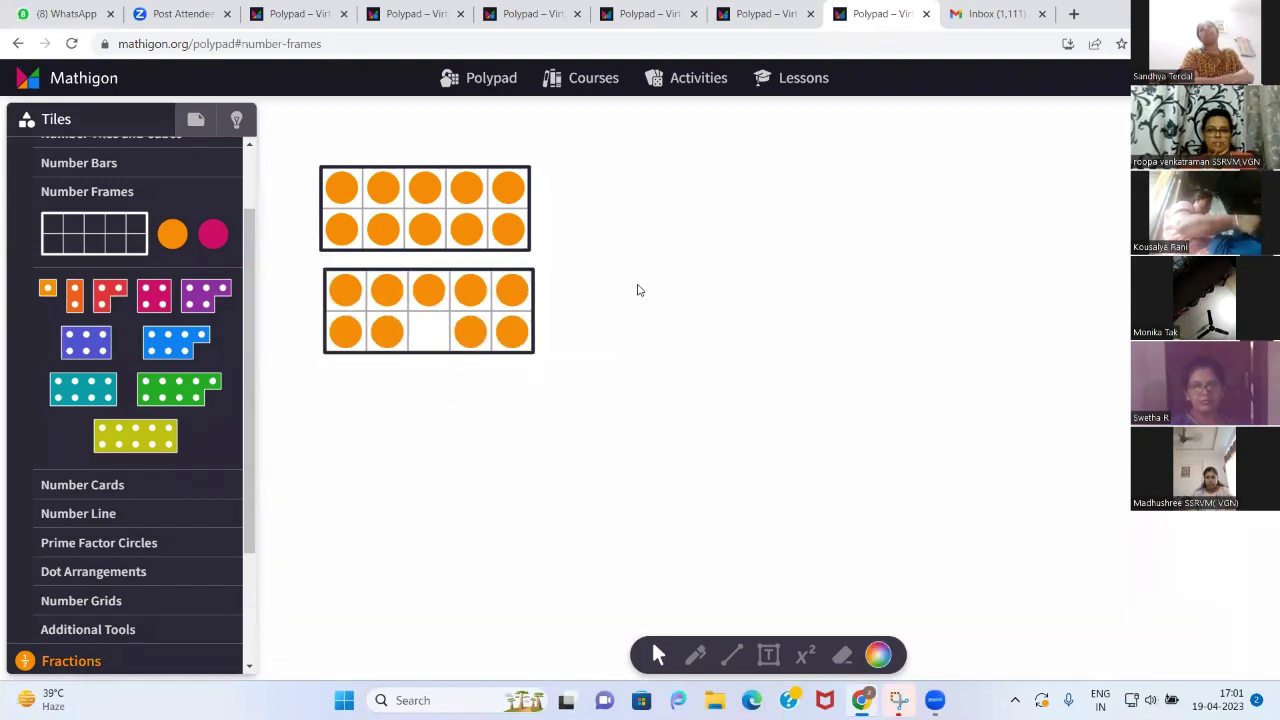
click(481, 292)
drag(481, 292, 429, 336)
click(711, 258)
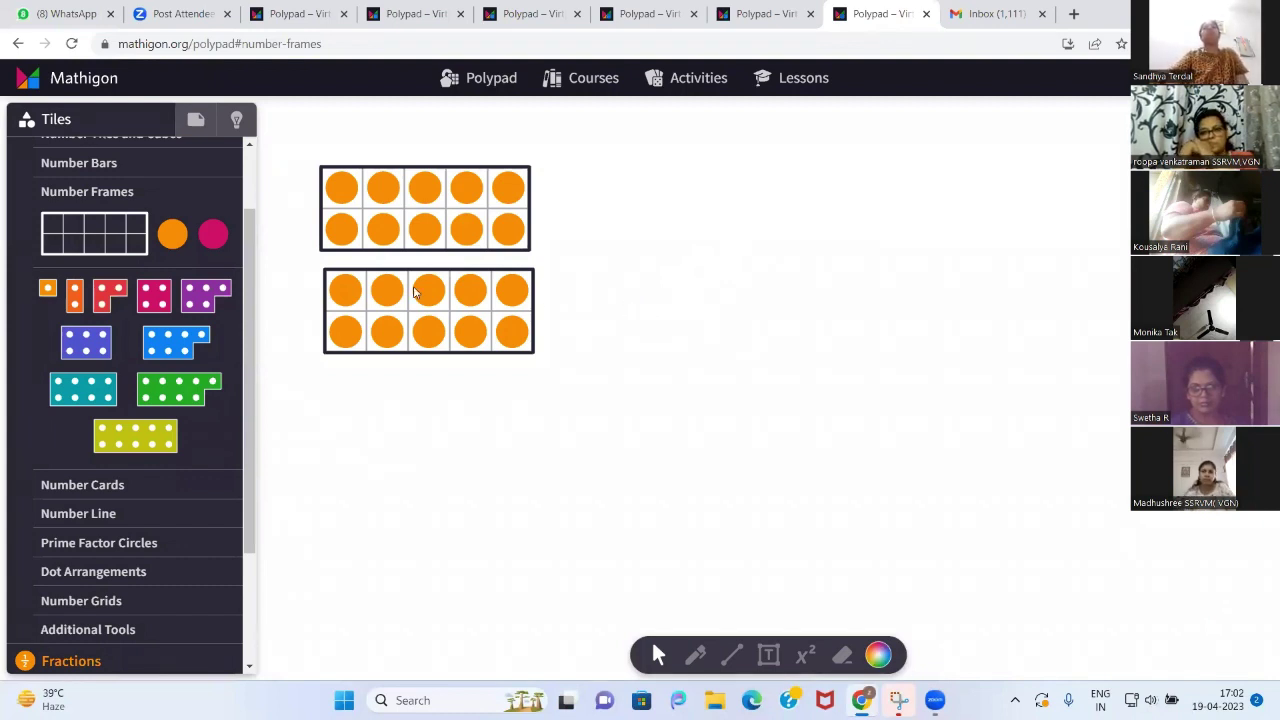
Add a third ten-frame right of the top frame with copied counters in its first two top cells
drag(138, 242, 661, 205)
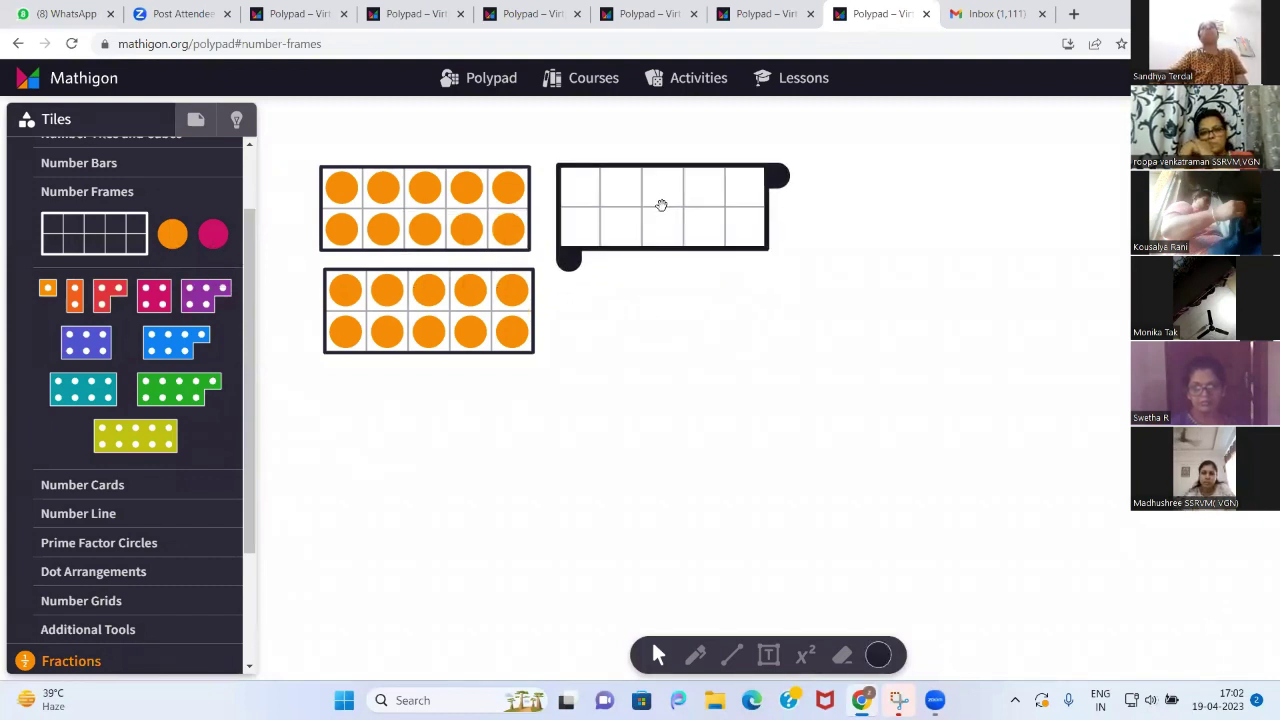
click(512, 288)
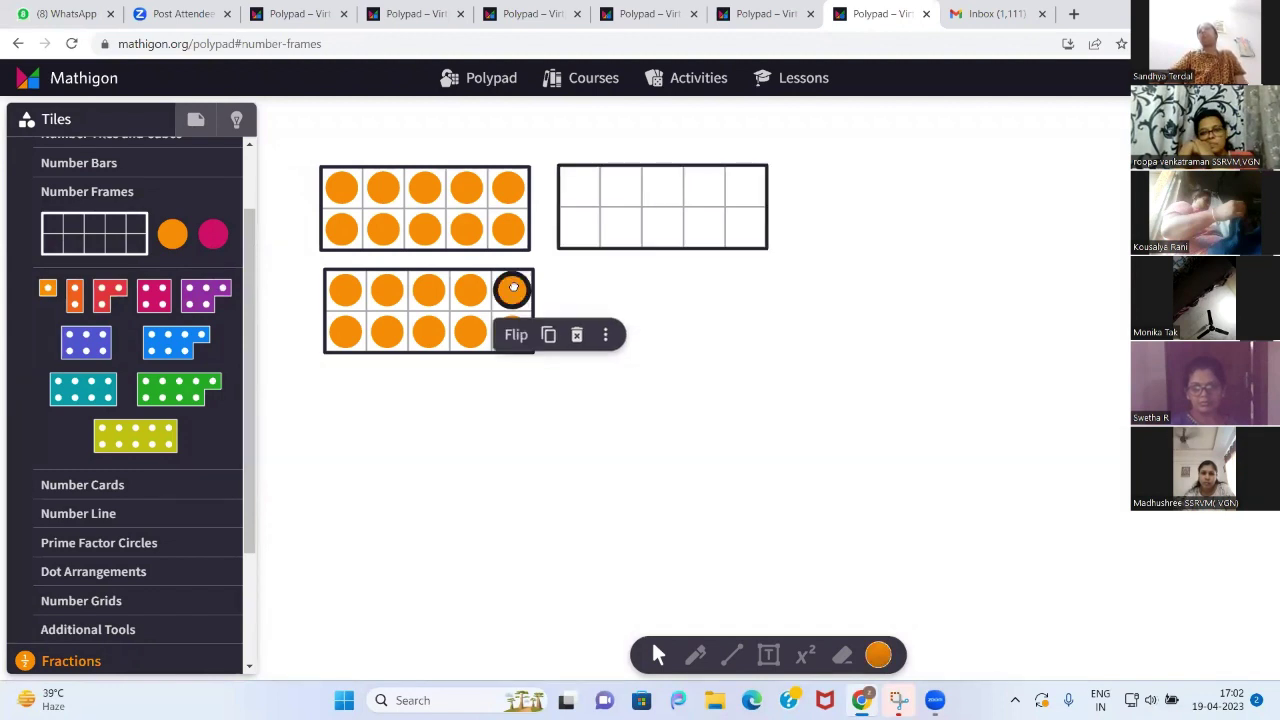
click(551, 336)
drag(531, 309, 579, 186)
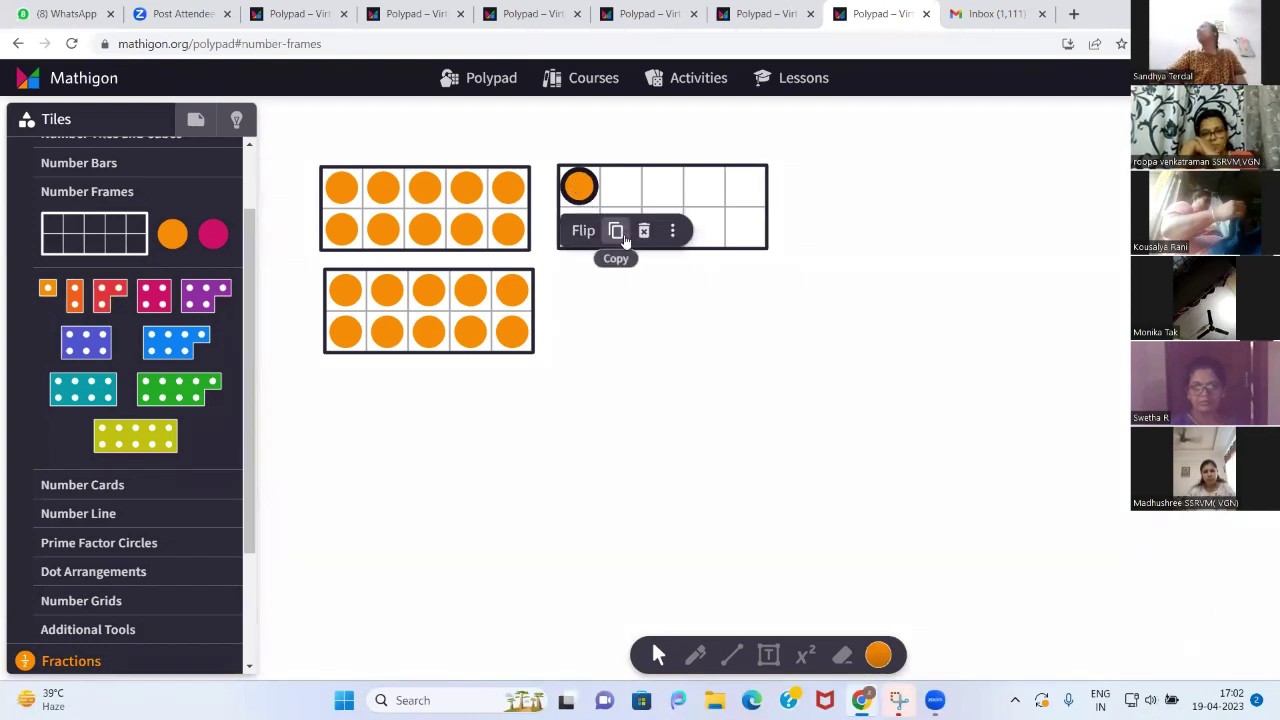
click(616, 231)
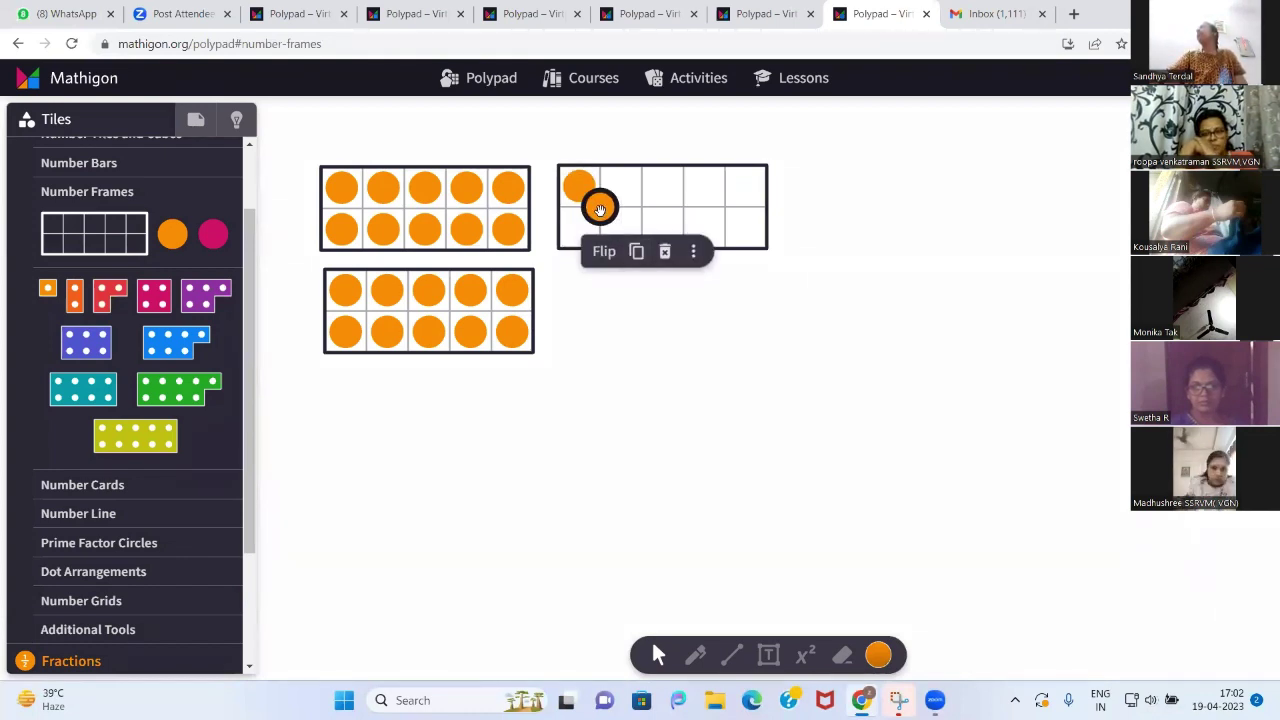
drag(597, 205, 582, 230)
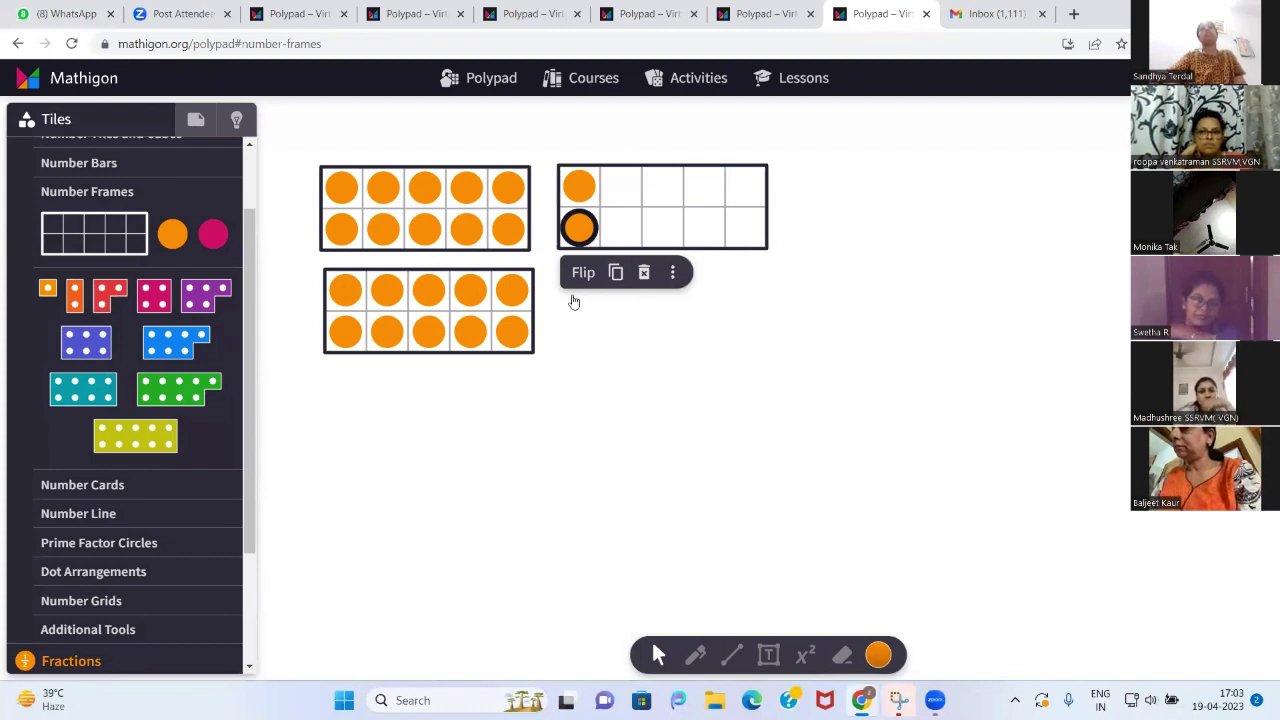
drag(579, 228, 616, 183)
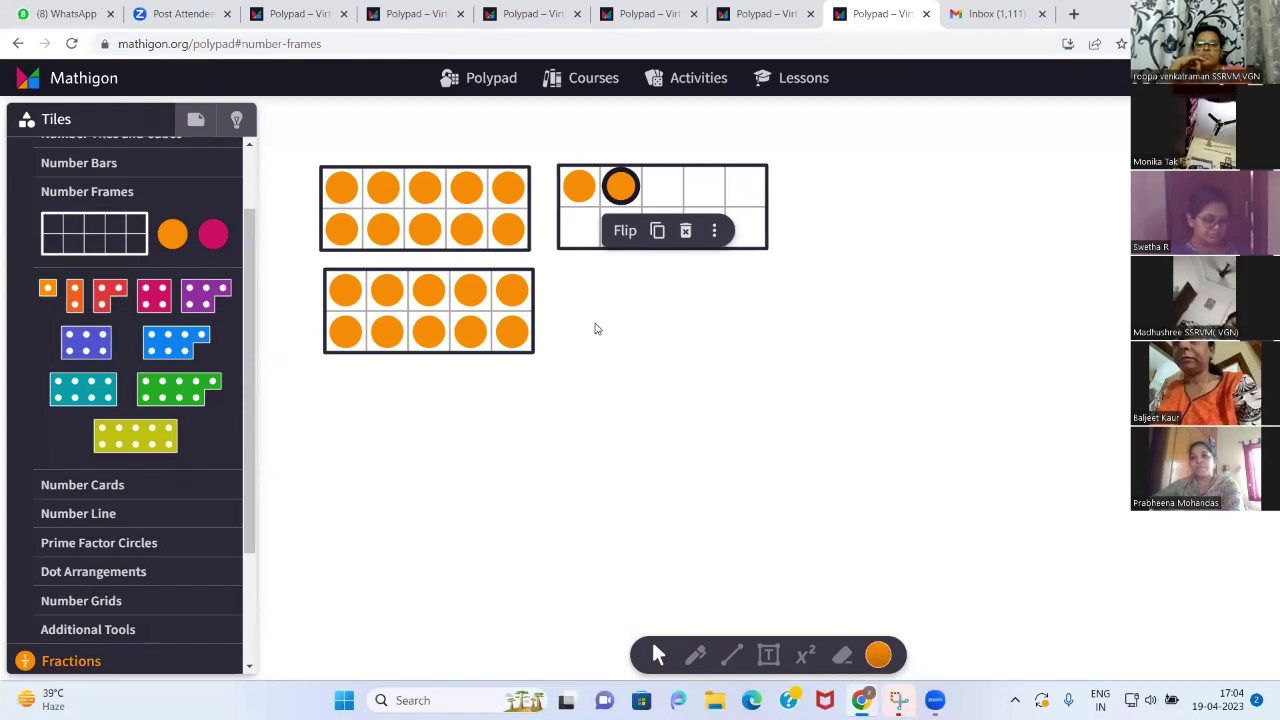
click(565, 313)
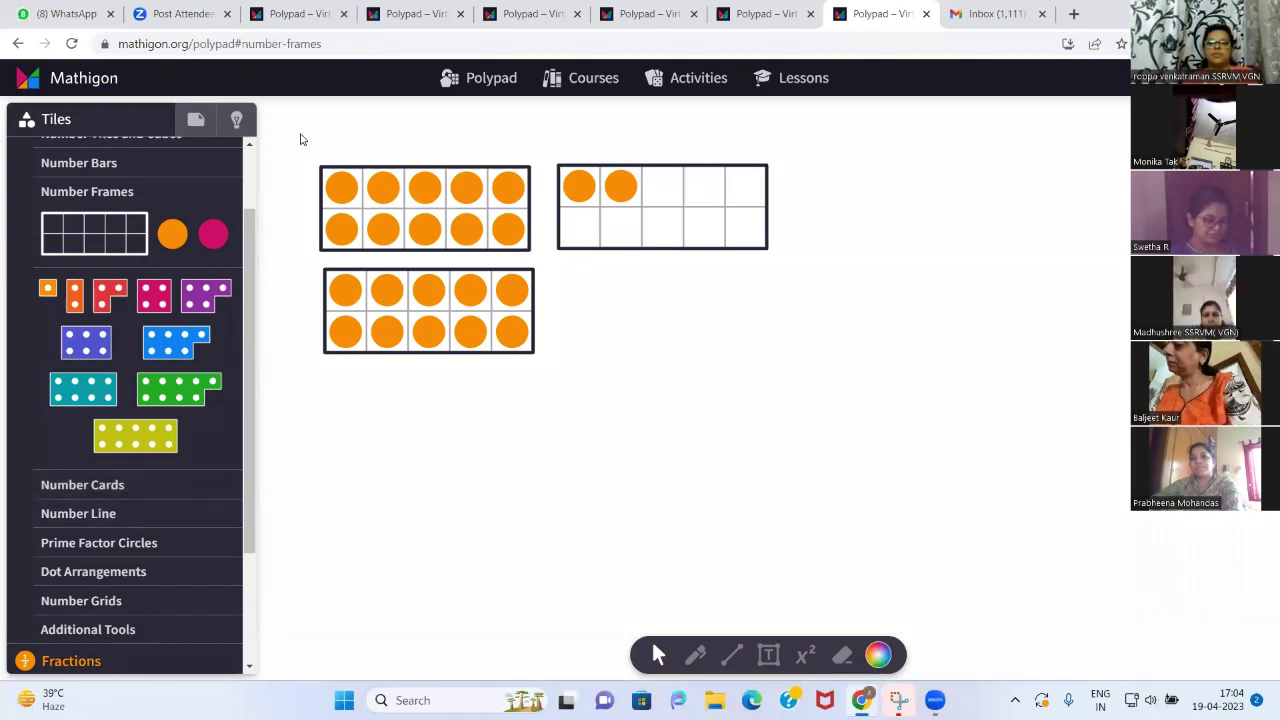
Delete all twenty-two counters at once, then delete each of the three ten-frames
drag(300, 139, 785, 356)
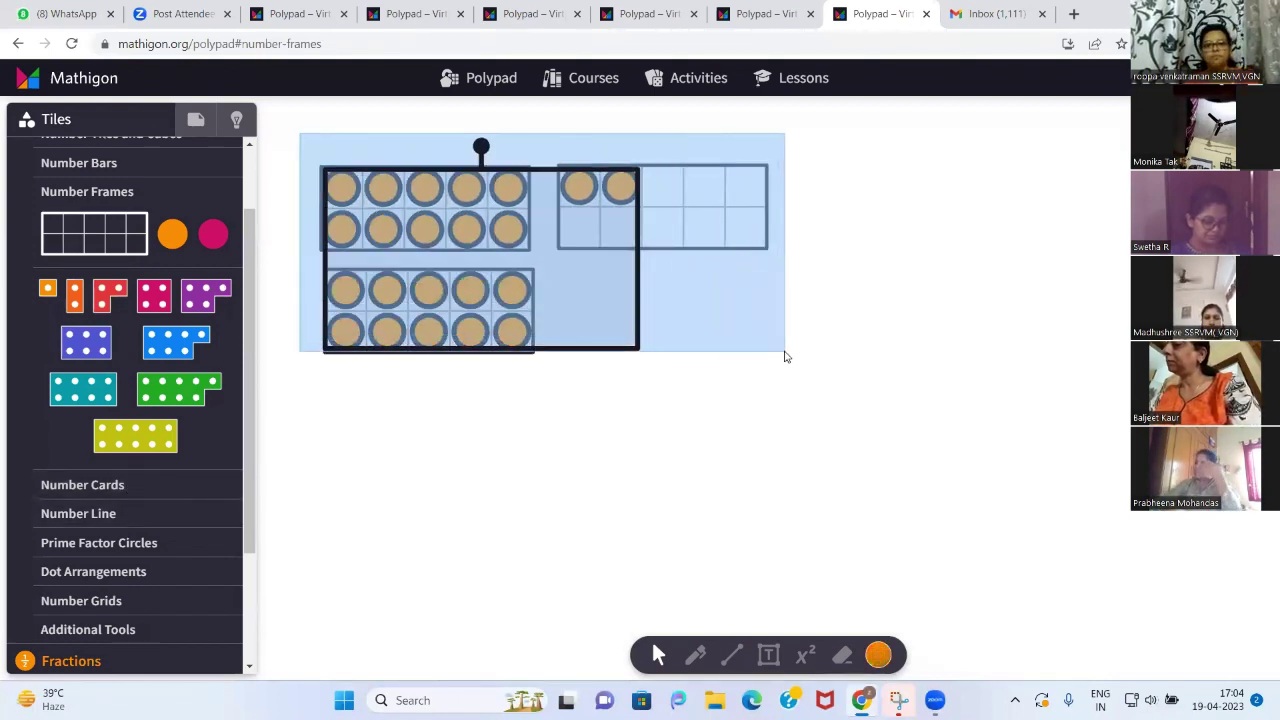
key(Delete)
click(468, 236)
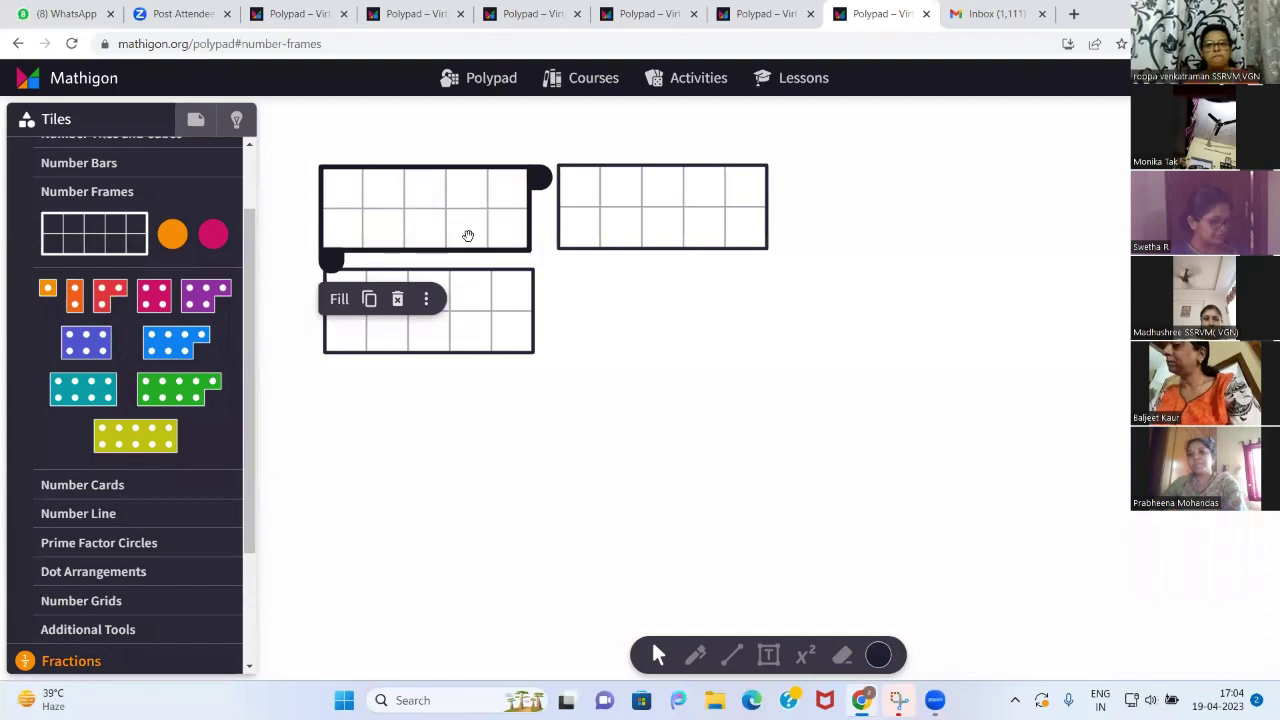
key(Delete)
click(689, 214)
key(Delete)
click(373, 327)
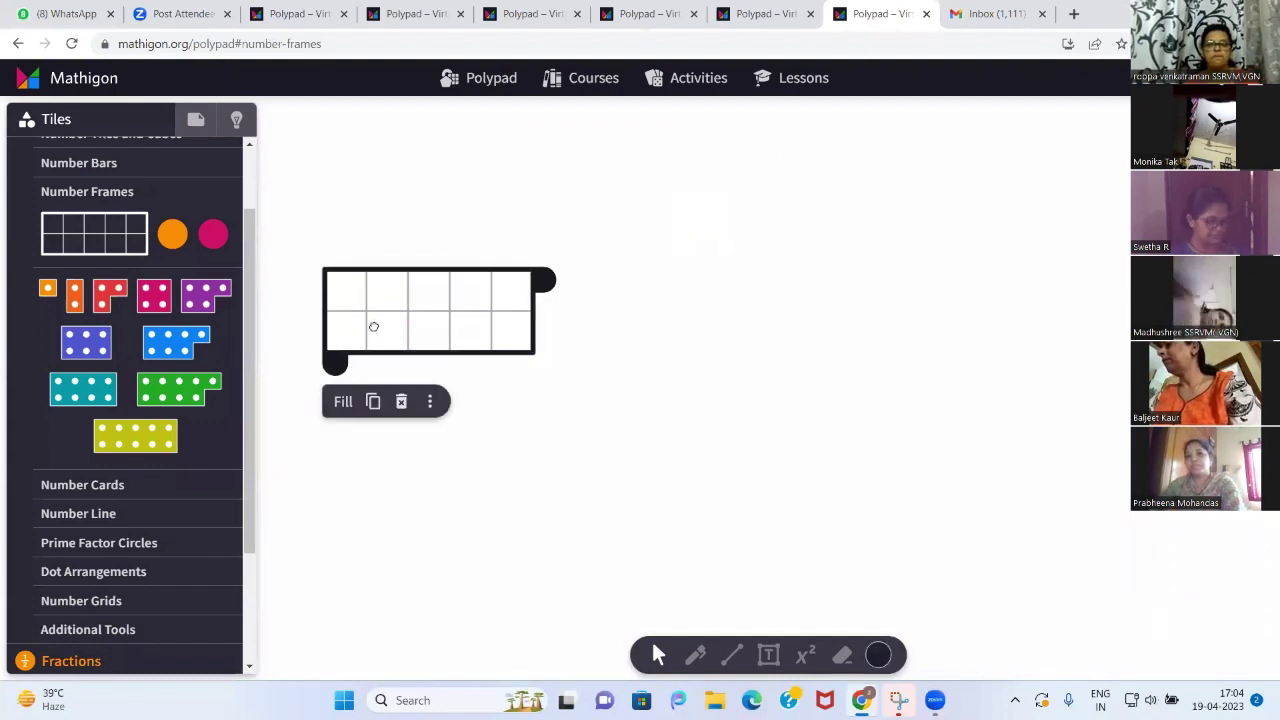
key(Delete)
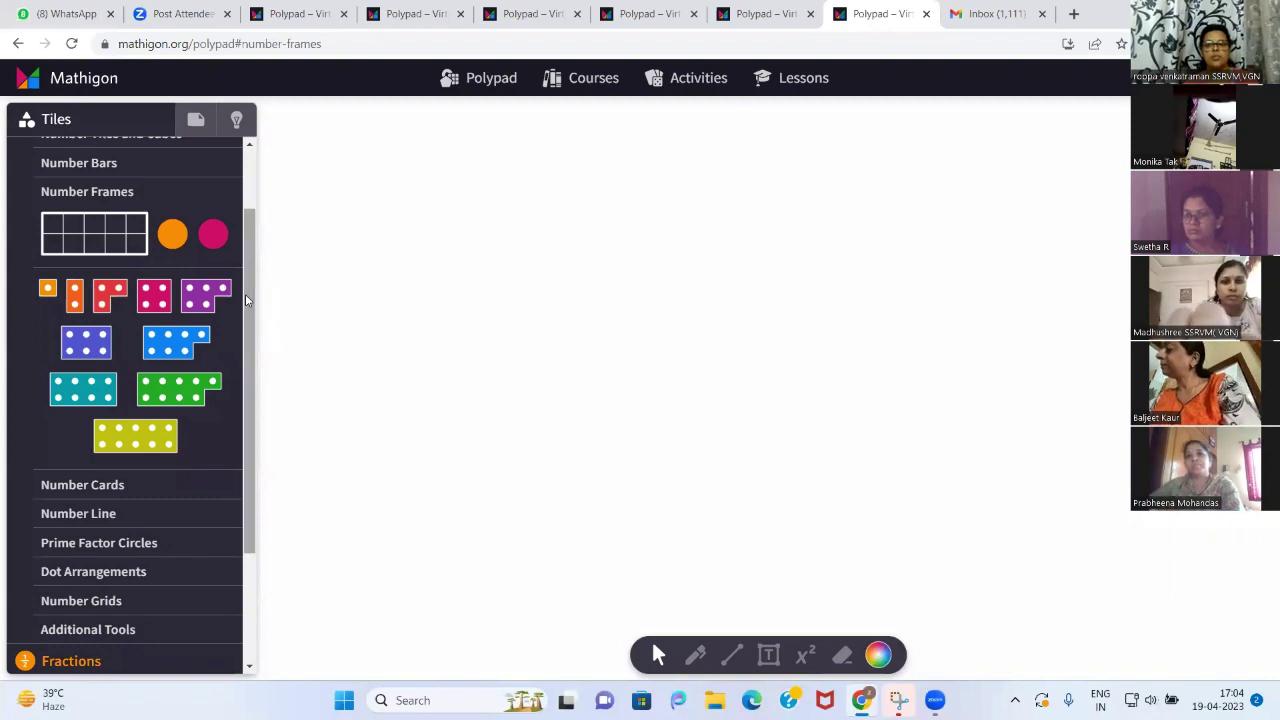
drag(245, 294, 265, 155)
Add a green hundred-flat, an orange unit cube and a blue ten-rod, arranged left to right
click(118, 226)
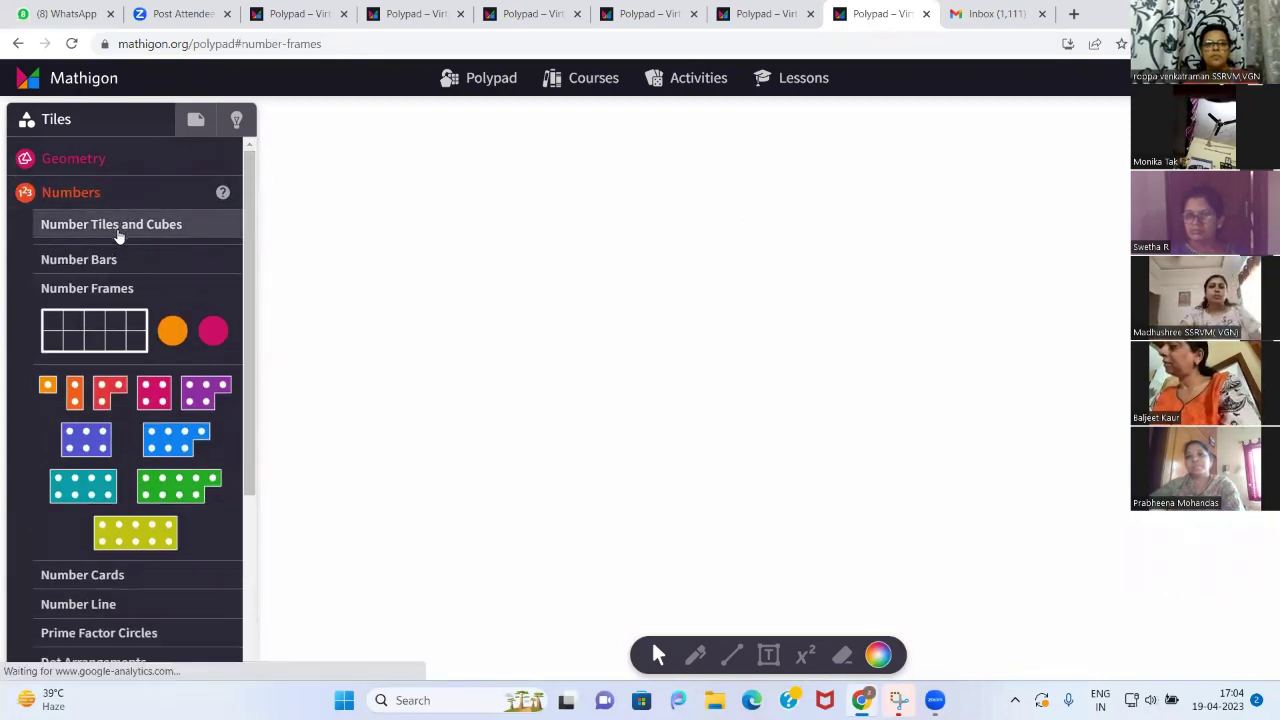
click(145, 350)
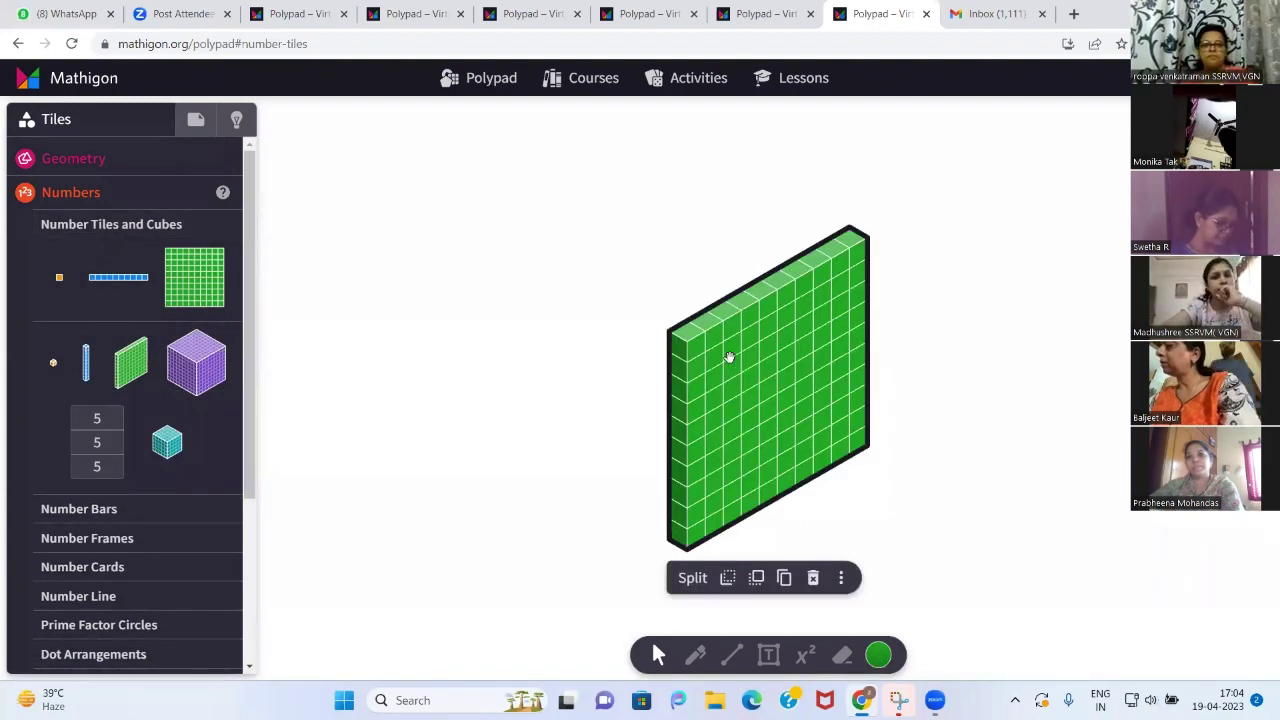
drag(743, 357, 568, 367)
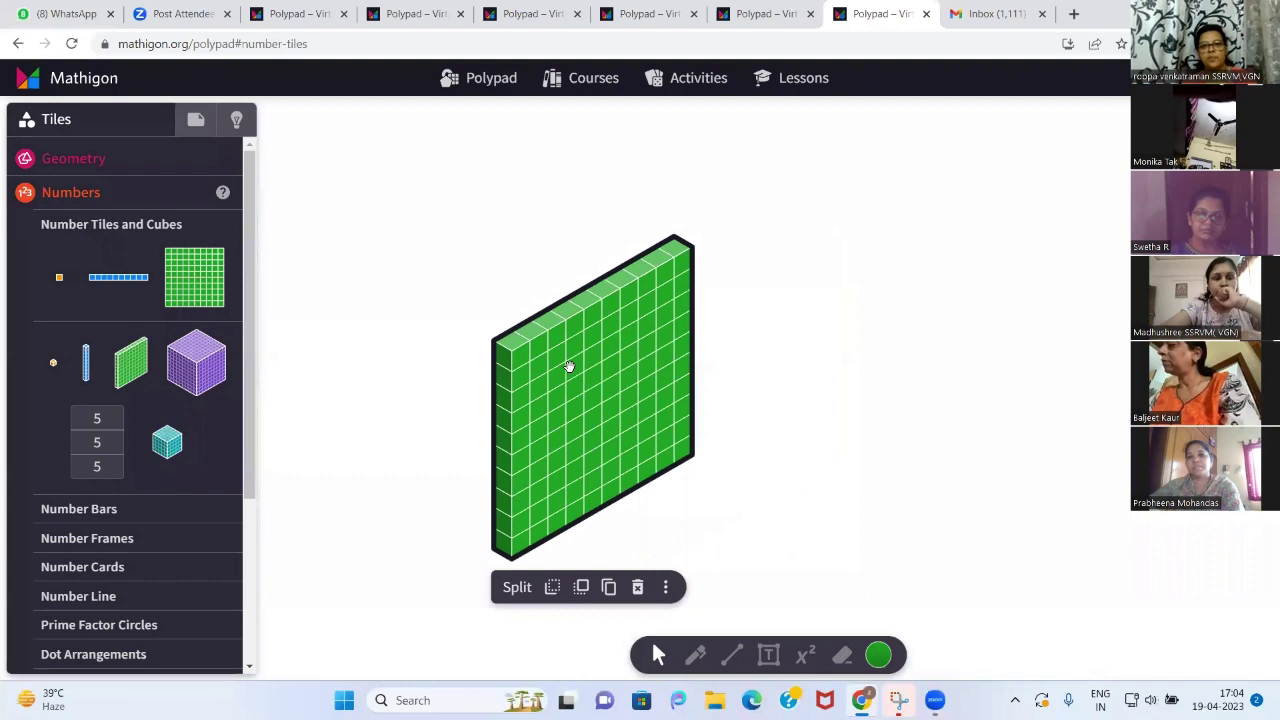
click(53, 362)
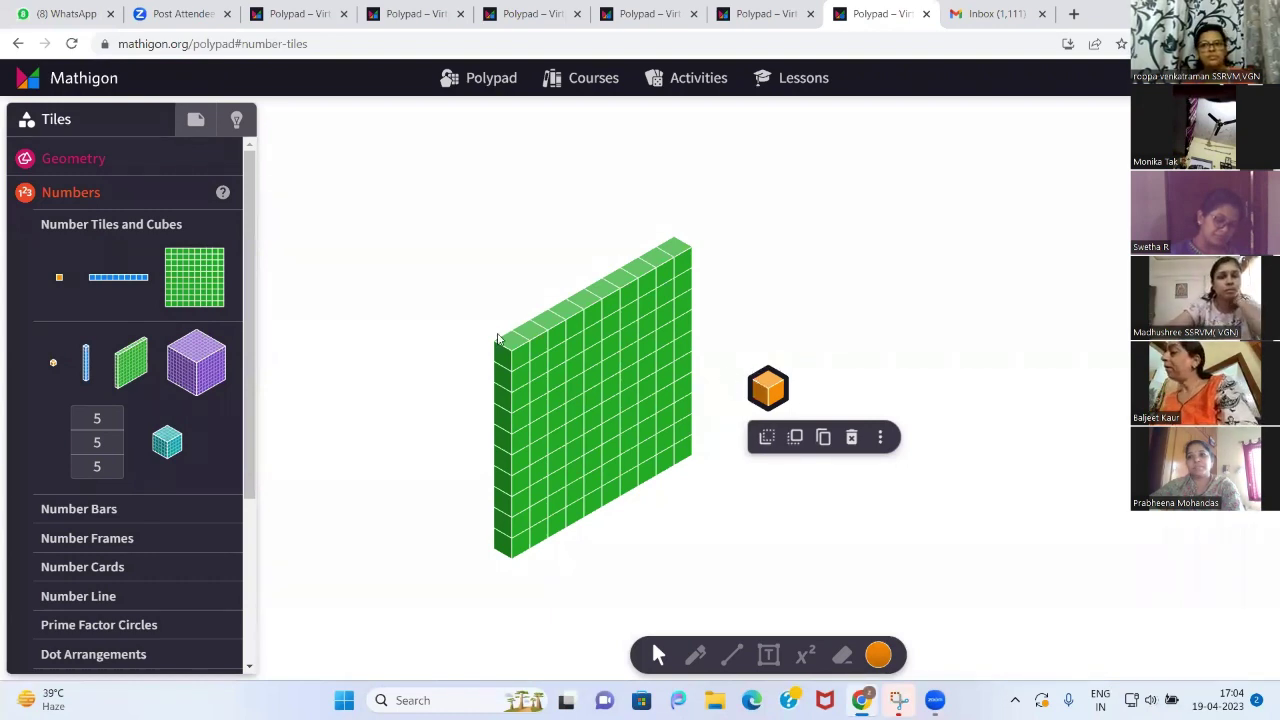
drag(86, 362, 789, 405)
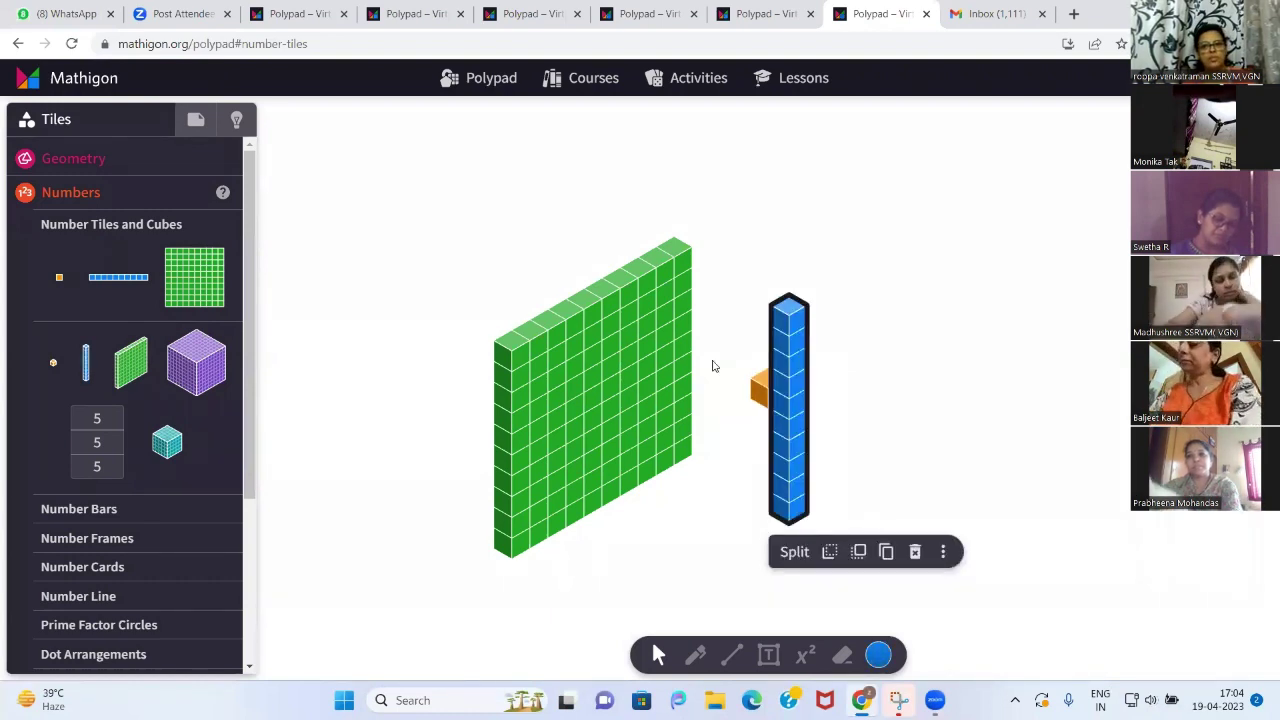
drag(798, 350, 885, 321)
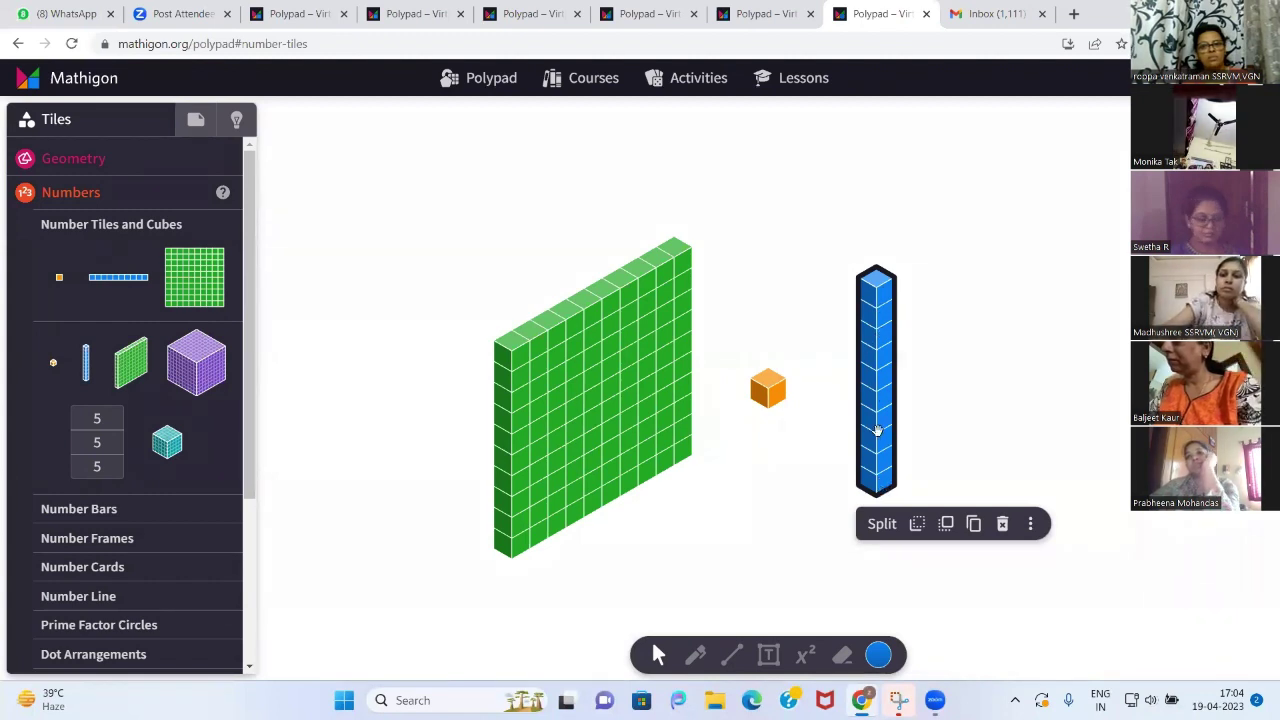
click(621, 338)
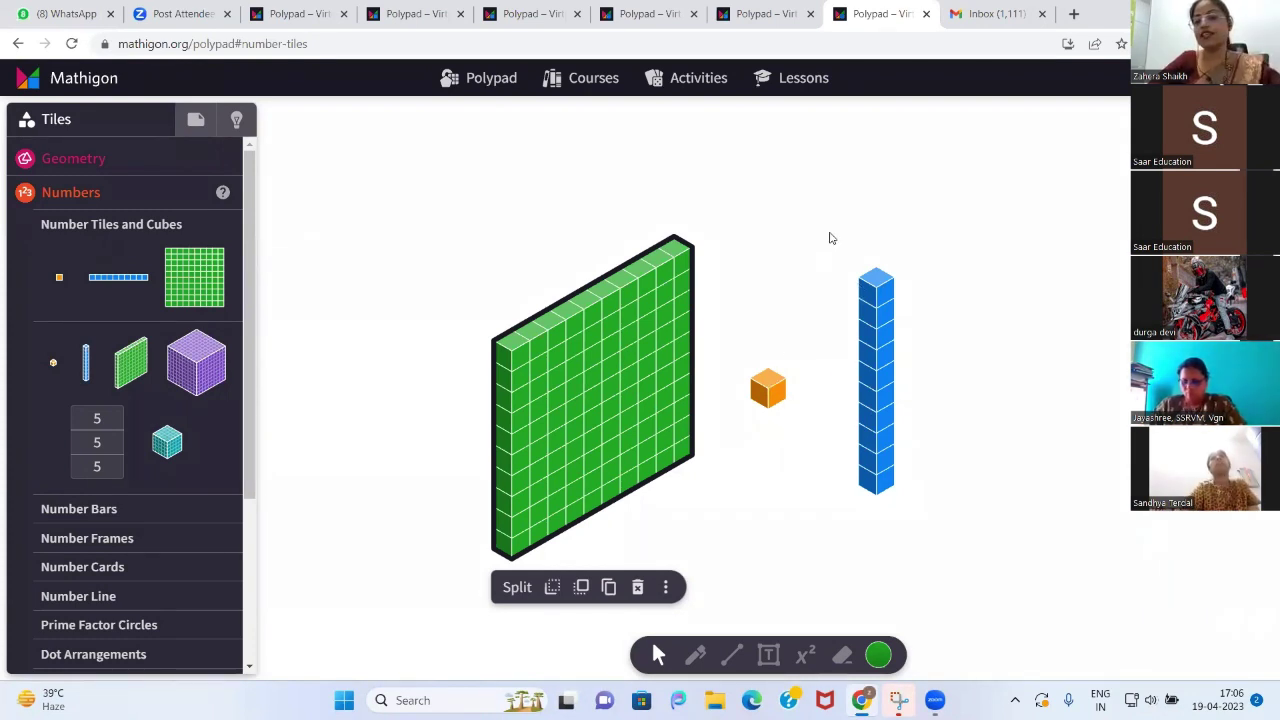
Split the blue ten-rod into ten unit cubes and move the single cube beside them
drag(829, 238, 918, 527)
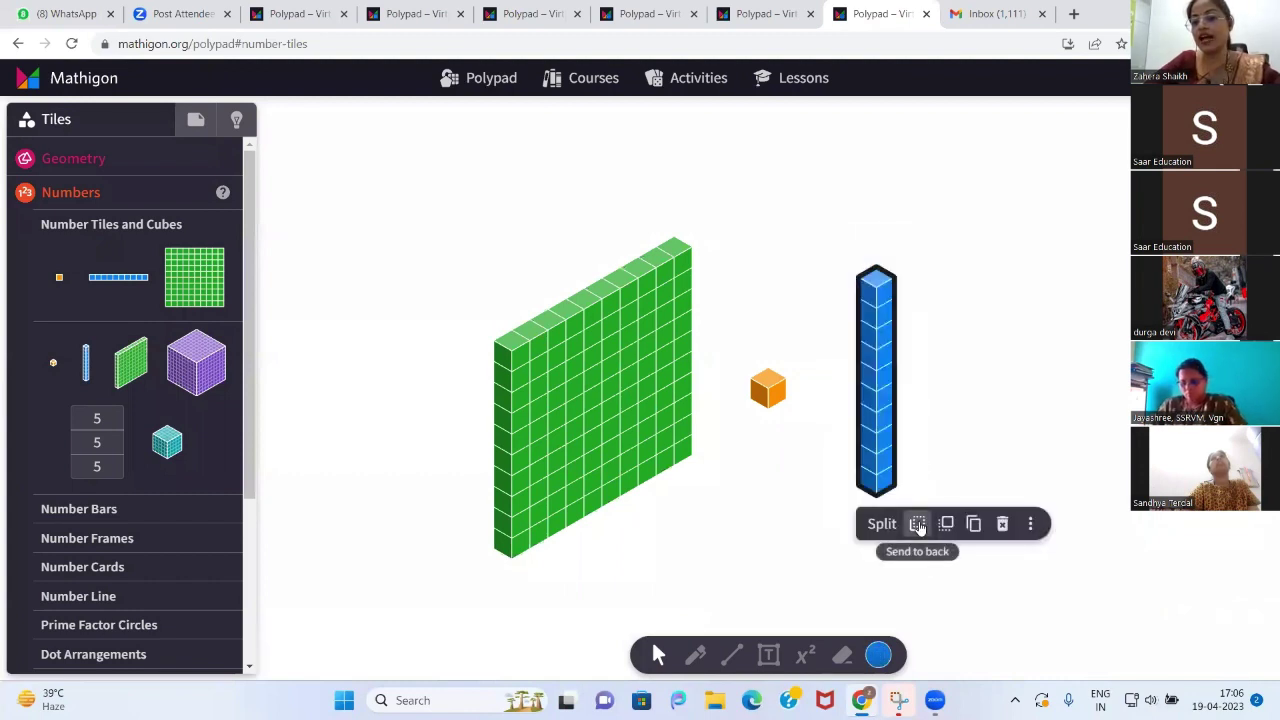
click(881, 524)
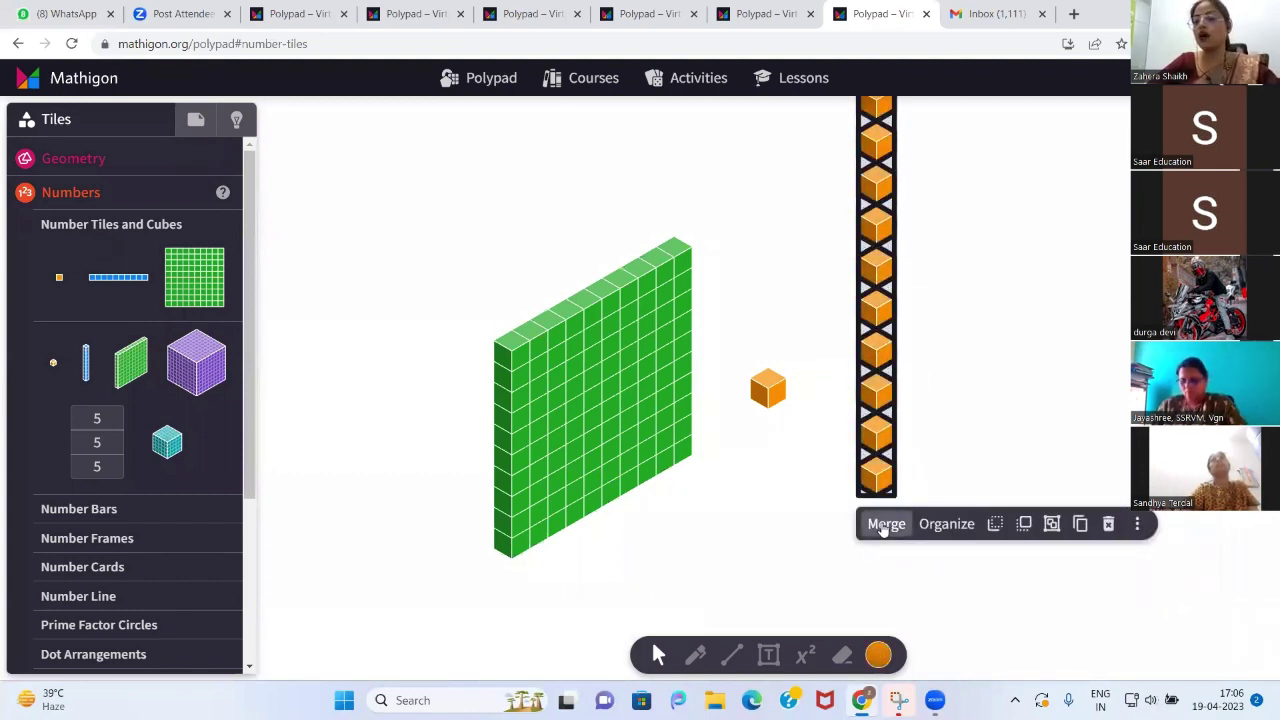
drag(880, 378, 988, 447)
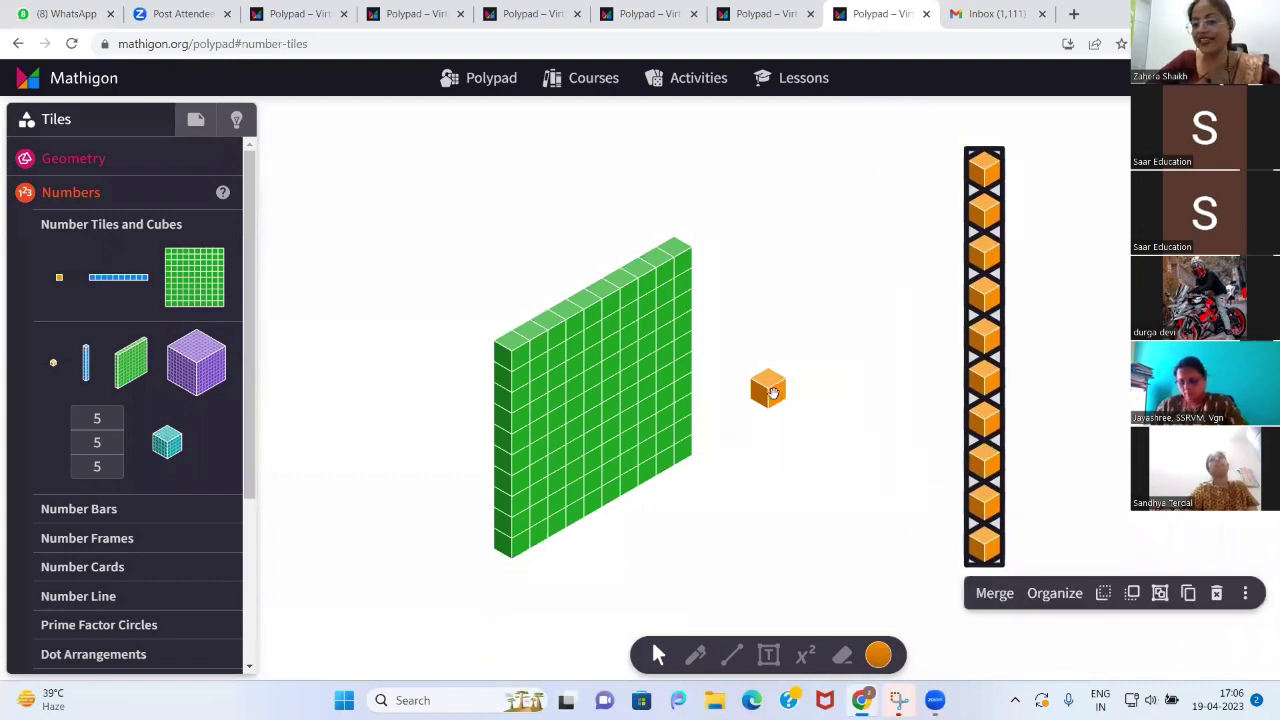
drag(771, 394, 922, 530)
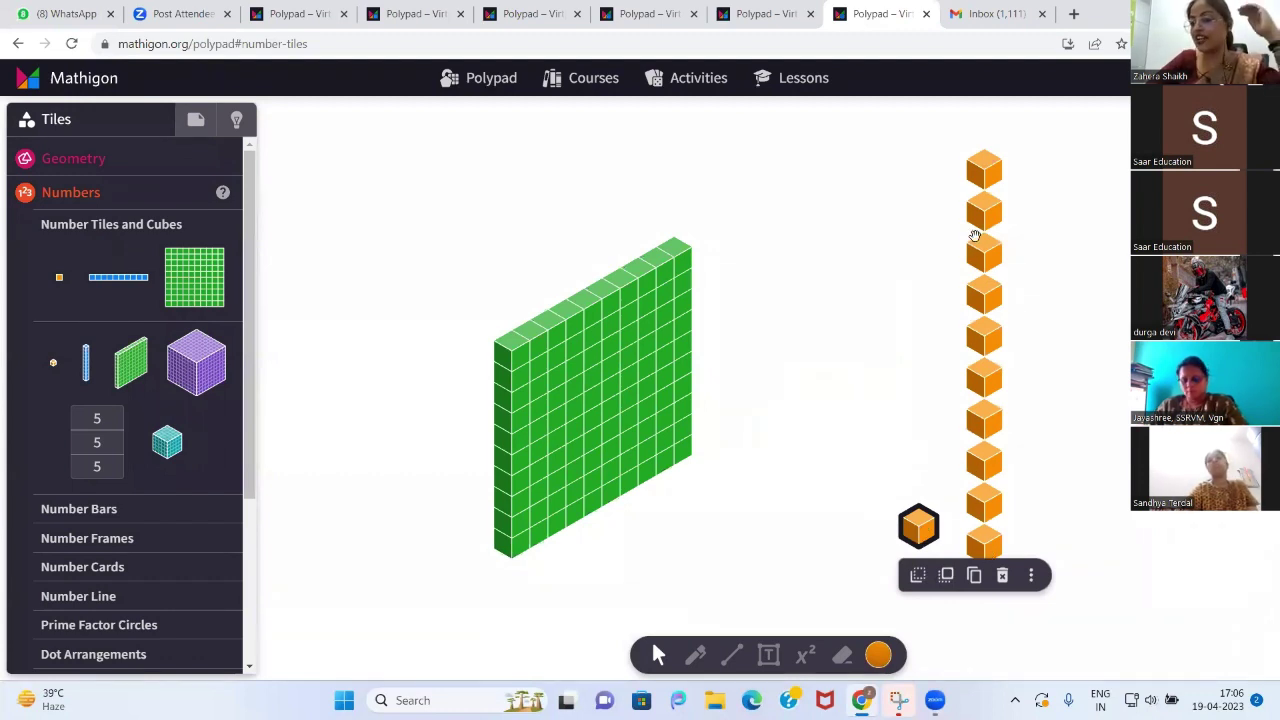
Merge the ten cubes back into one ten-rod, then select the hundred-flat
drag(932, 135, 1054, 577)
click(812, 478)
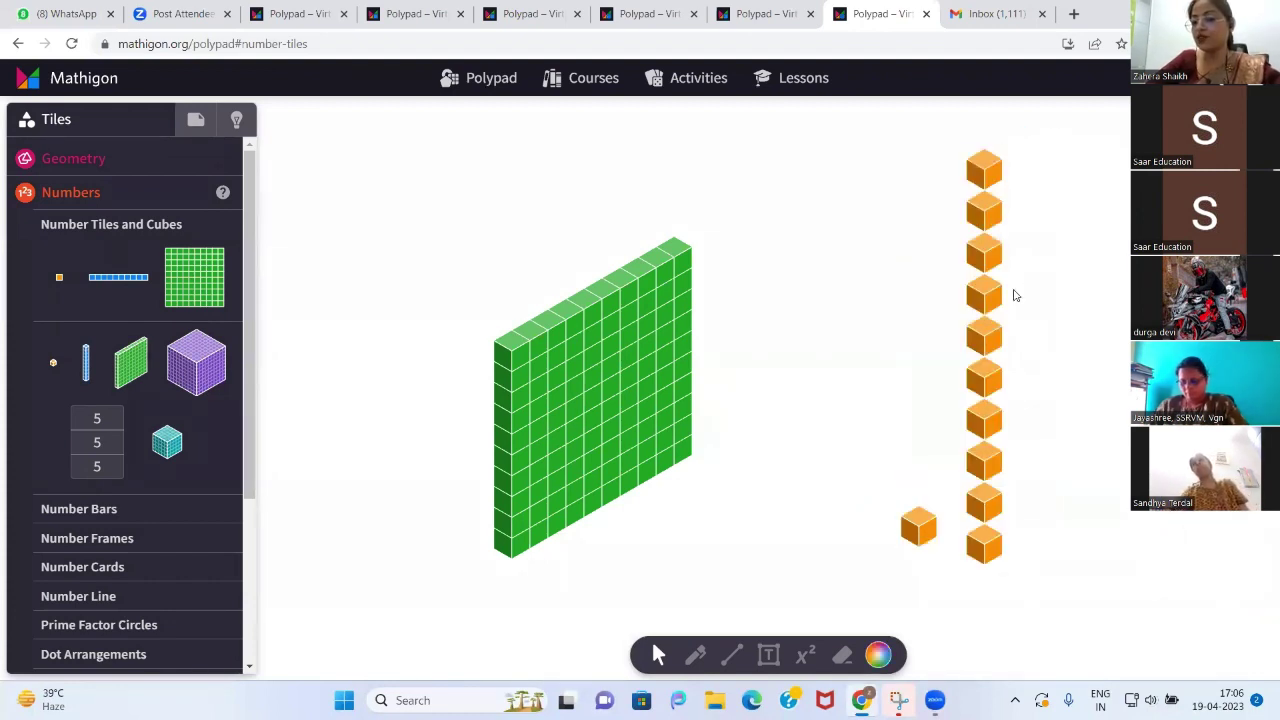
drag(959, 133, 1037, 551)
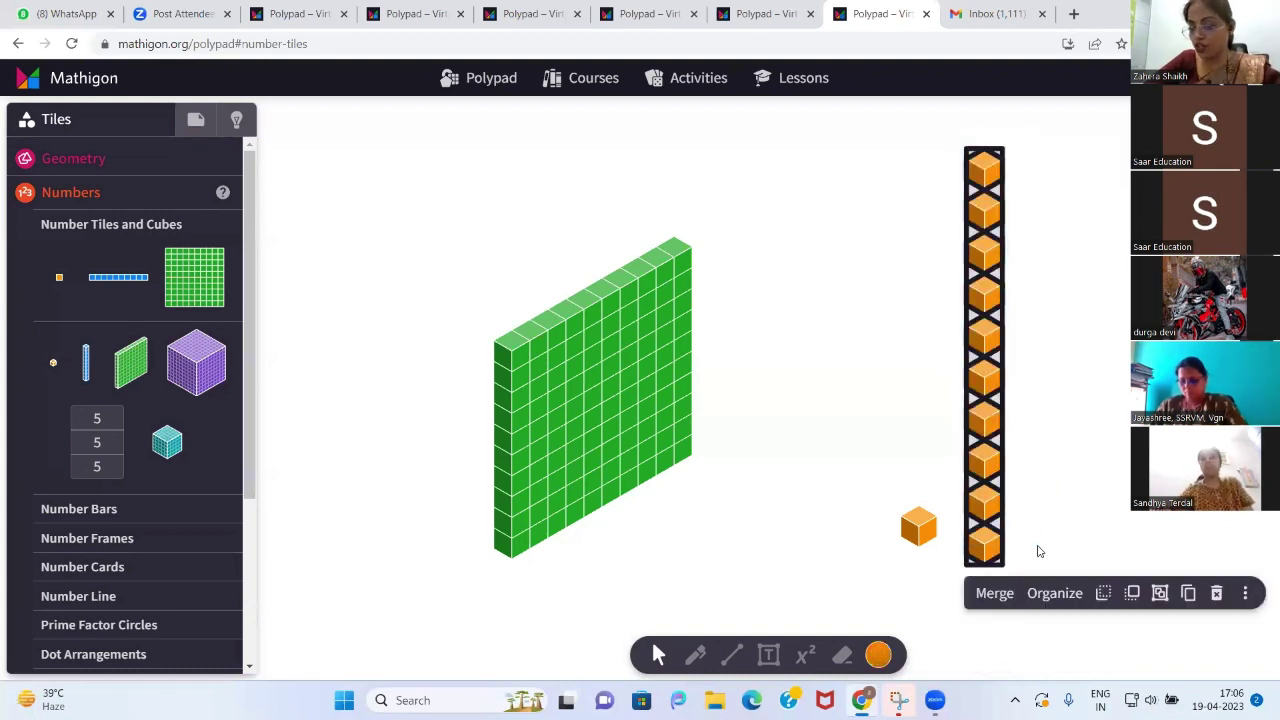
click(994, 593)
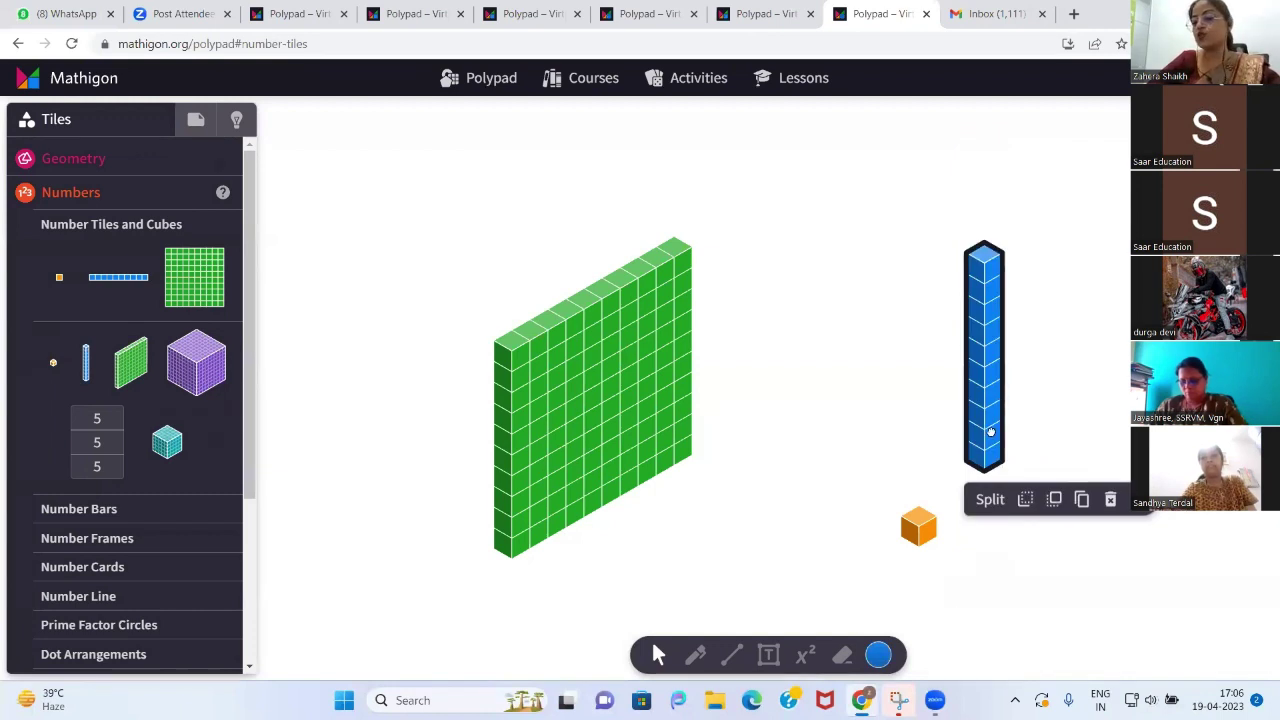
drag(999, 401, 989, 439)
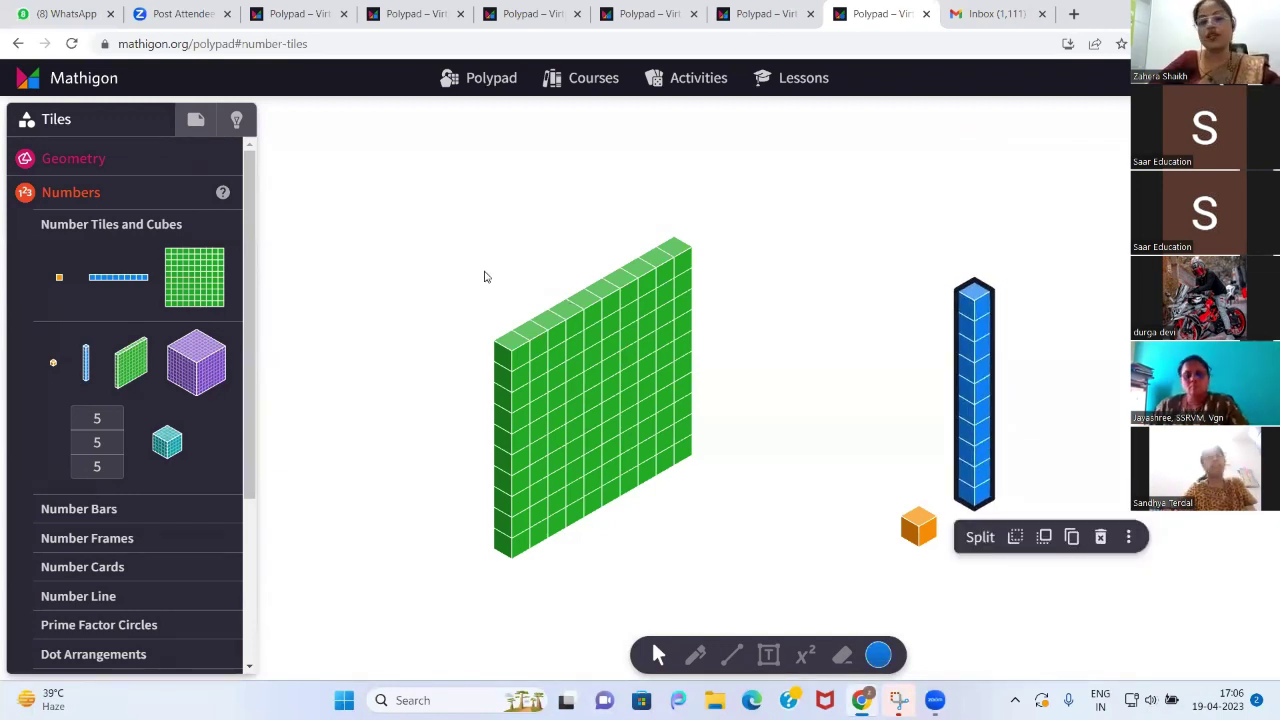
drag(431, 258, 714, 491)
drag(448, 216, 774, 572)
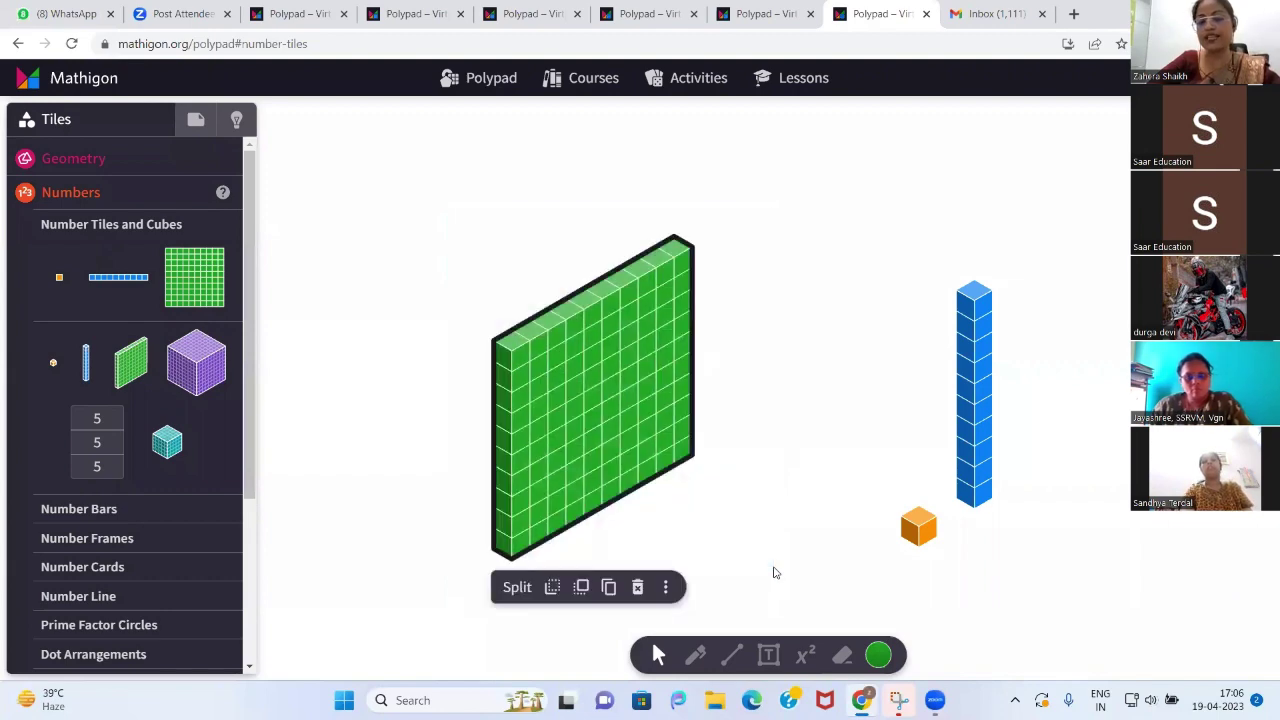
Split the hundred-flat into ten ten-rods, then split those into 100 unit cubes
click(516, 587)
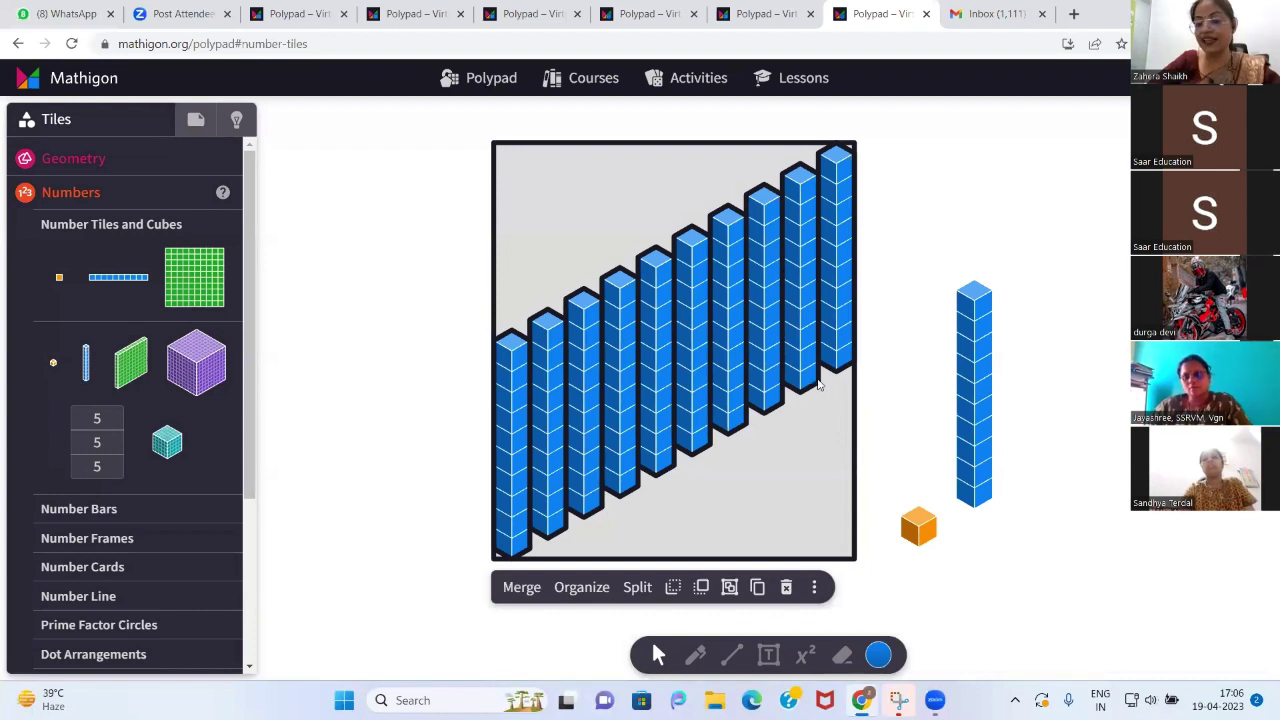
scroll(897, 378, down, 1)
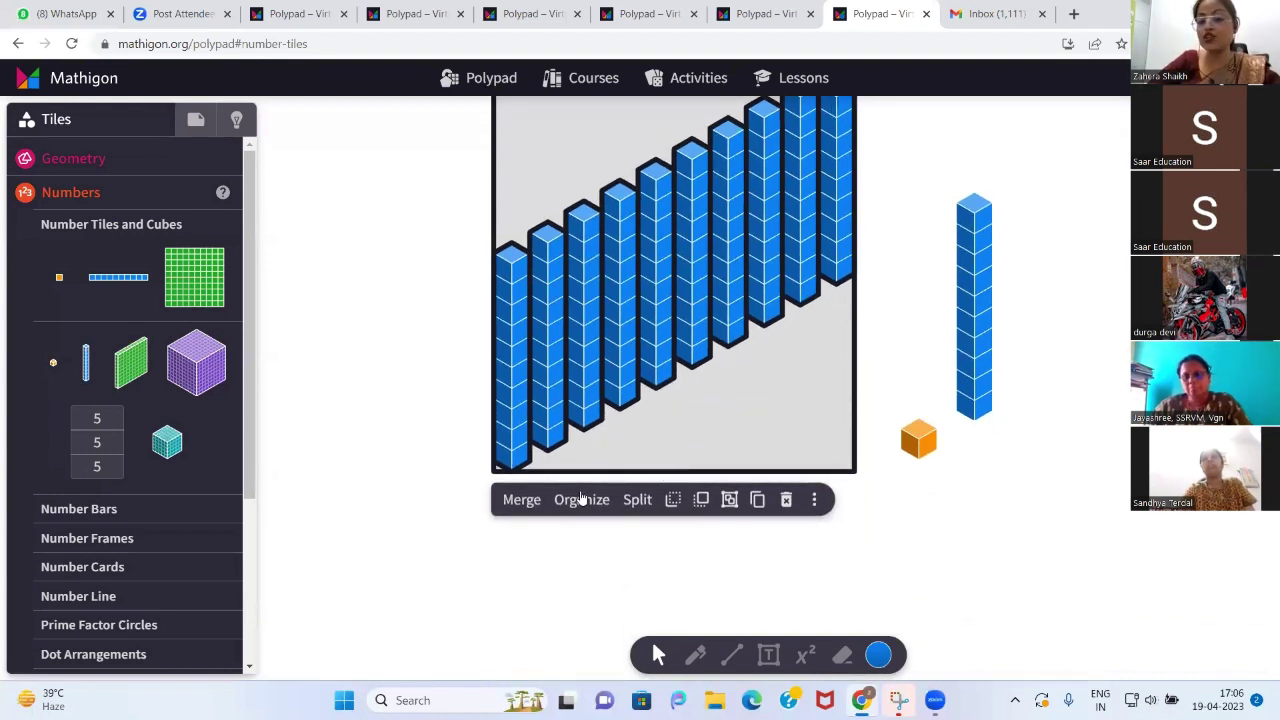
click(637, 500)
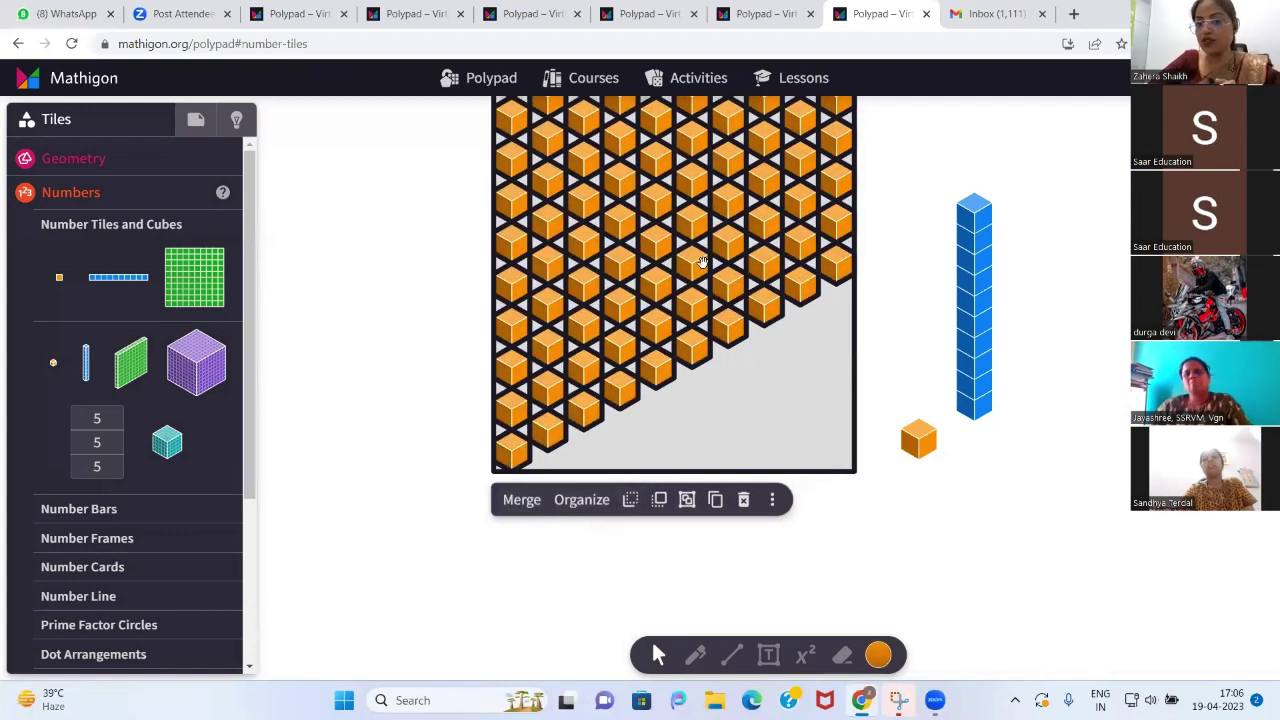
scroll(703, 262, up, 3)
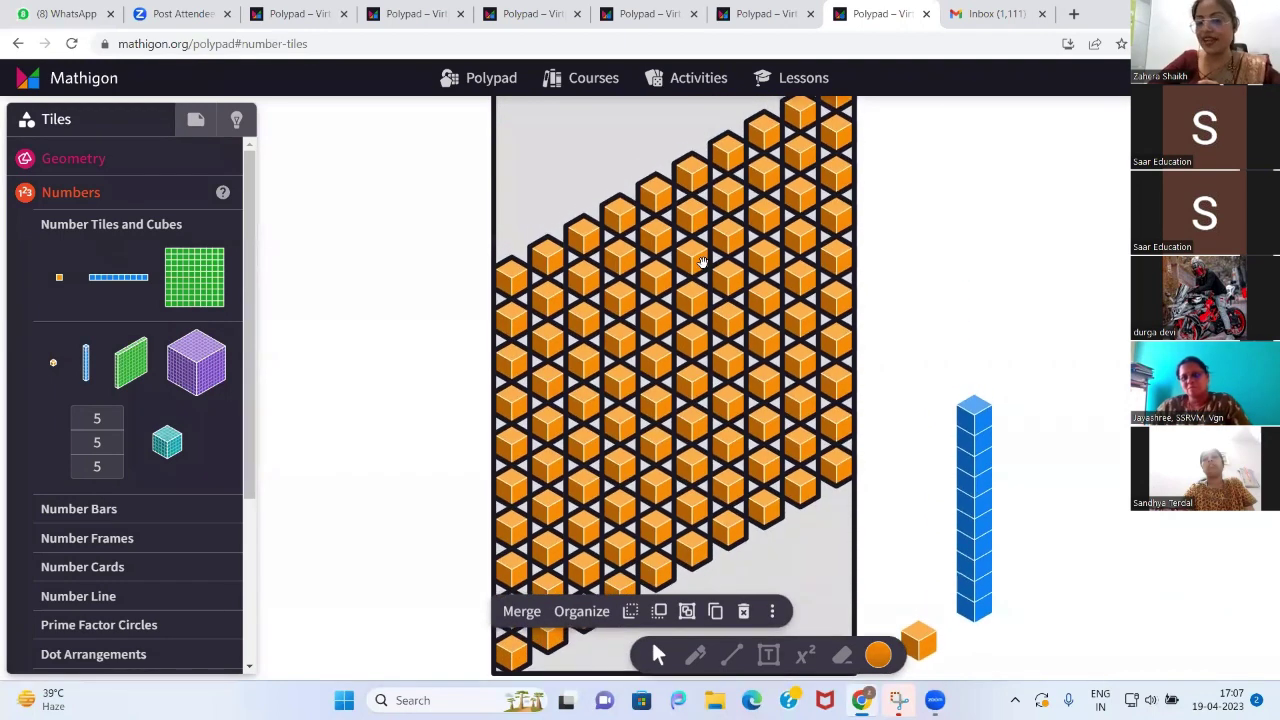
scroll(703, 262, down, 3)
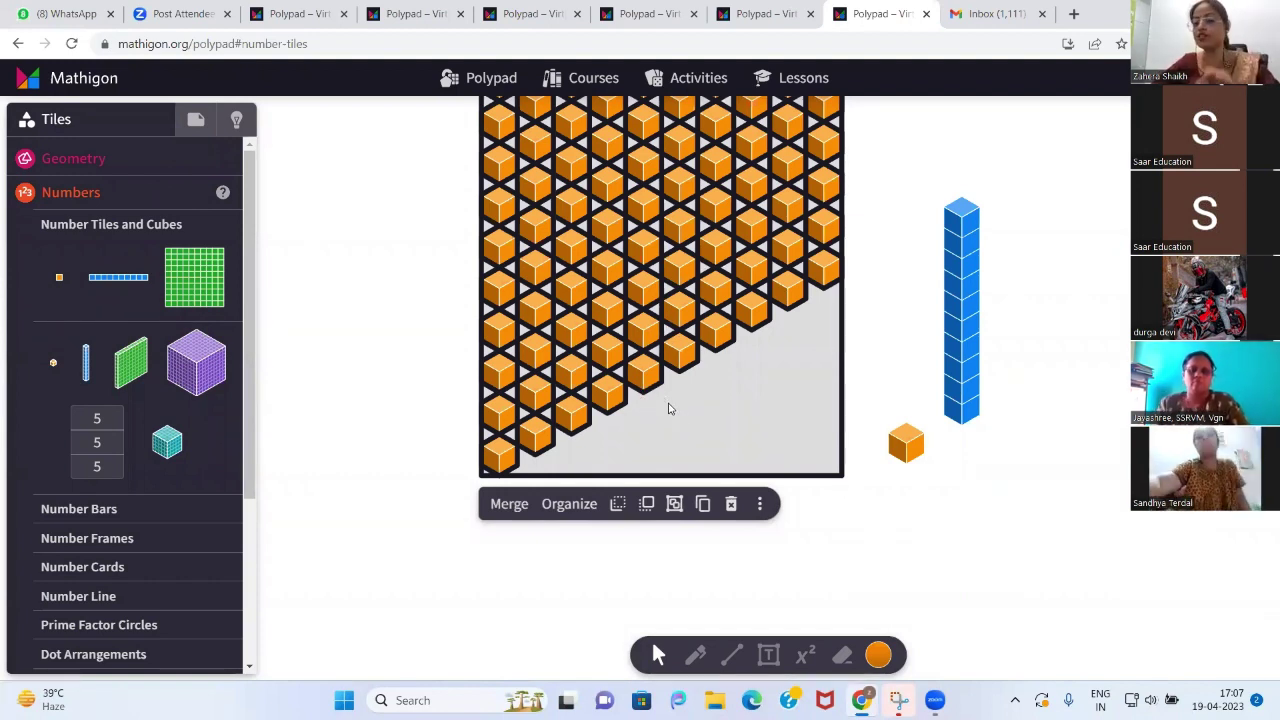
Merge the cubes back into a hundred-flat, then delete the flat, the unit cube and the ten-rod
click(510, 504)
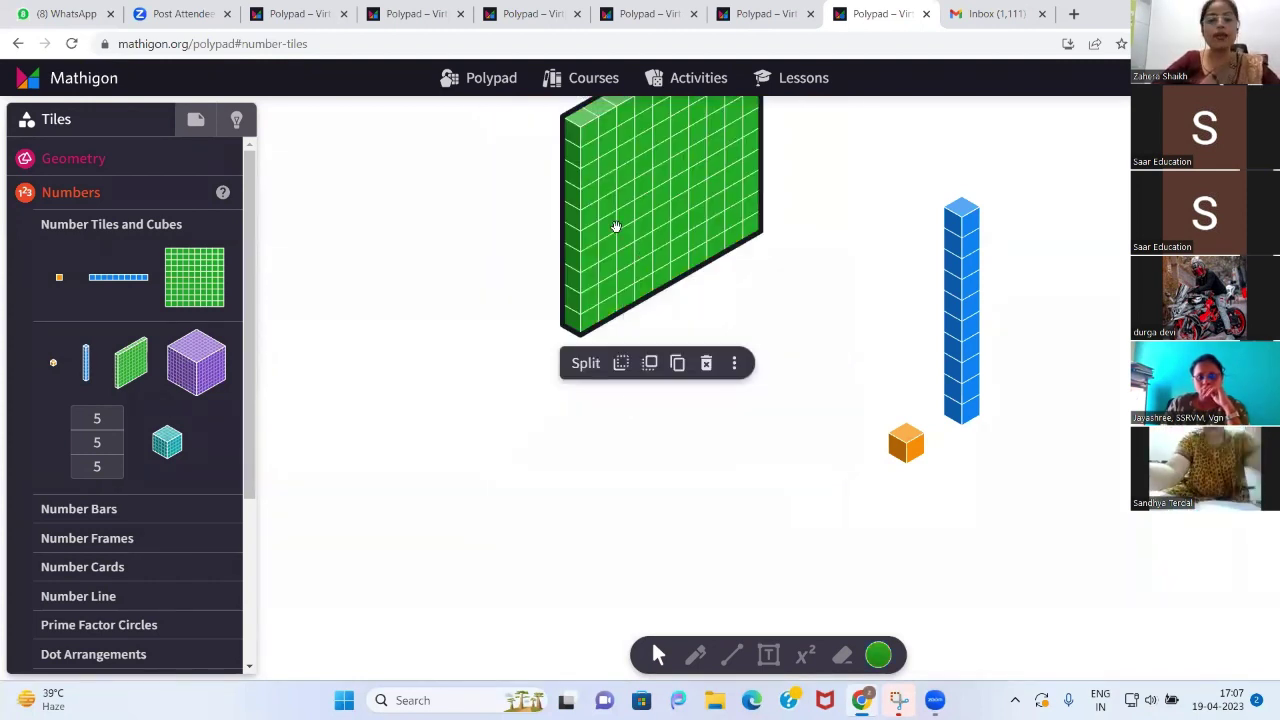
click(420, 354)
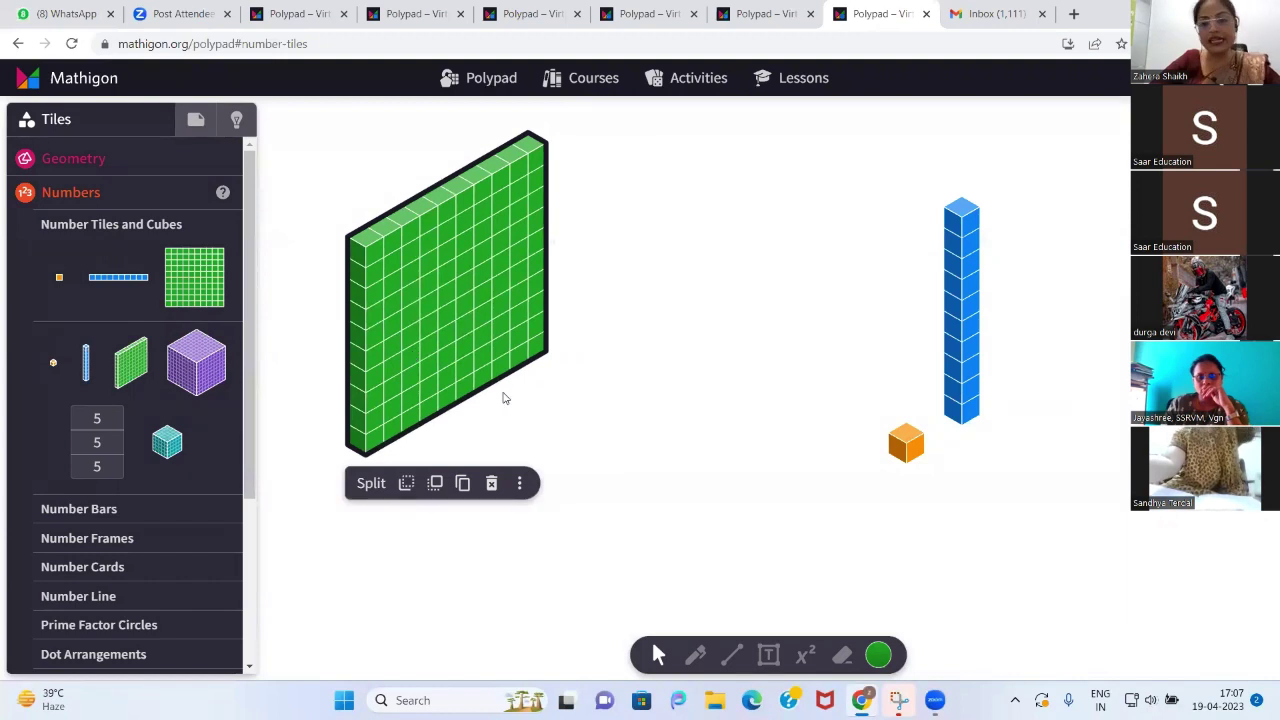
key(Delete)
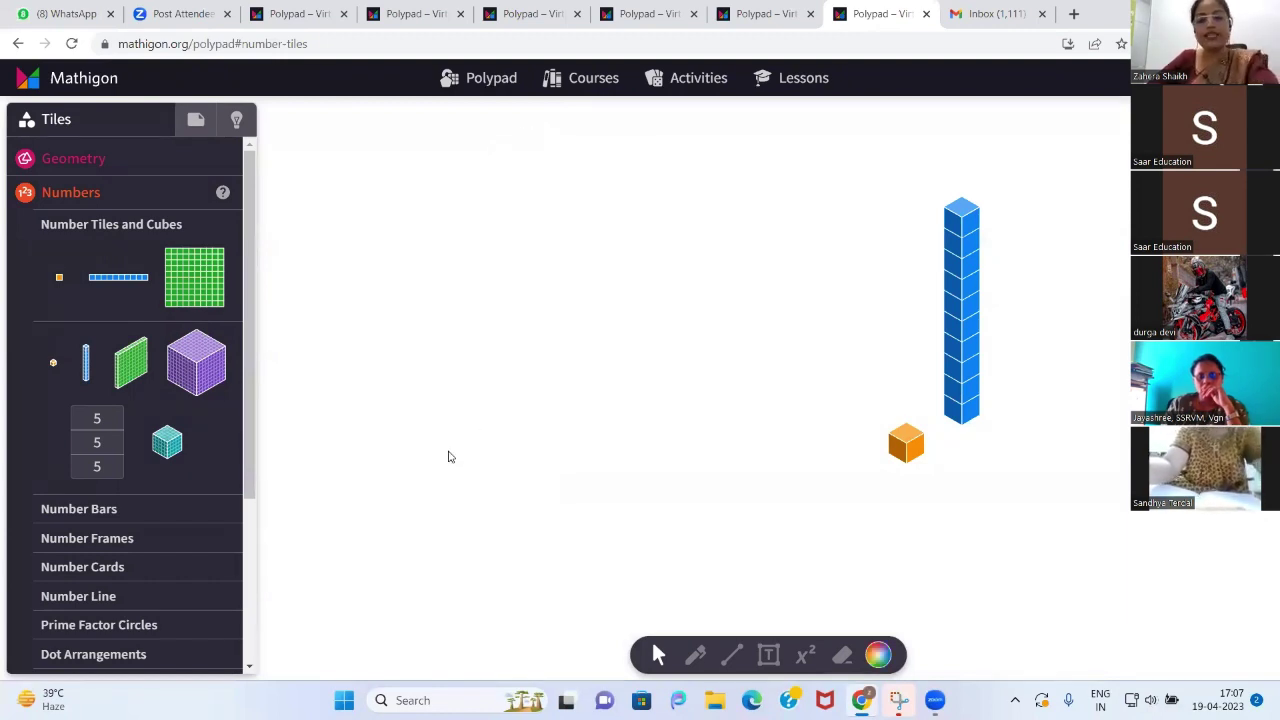
click(895, 440)
key(Delete)
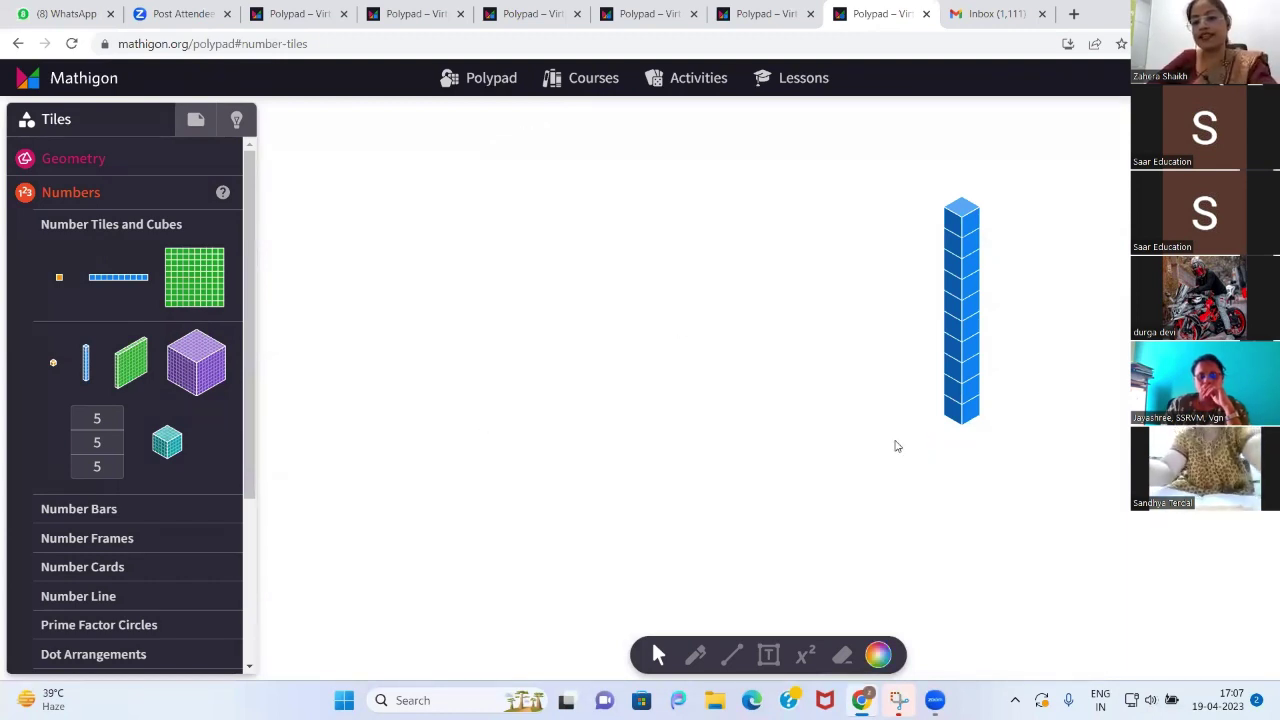
click(950, 355)
key(Delete)
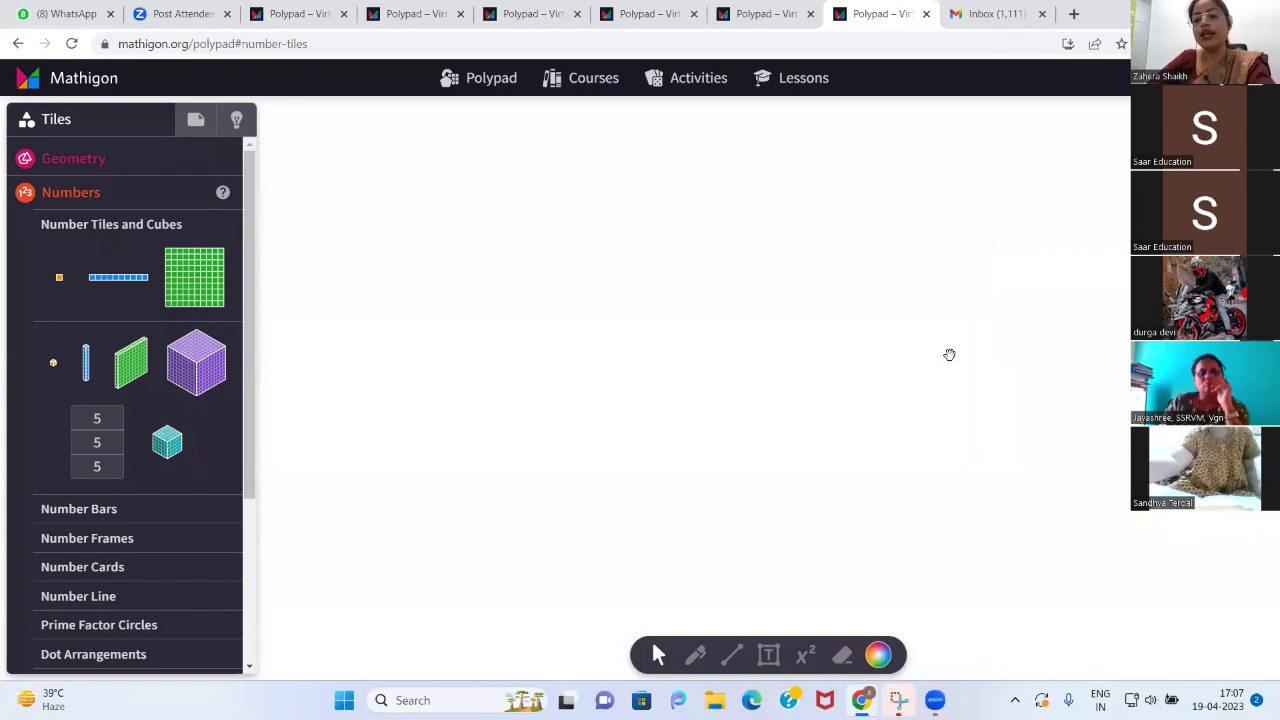
Handwrite 68 near the top left of the canvas with the Pen tool
click(696, 656)
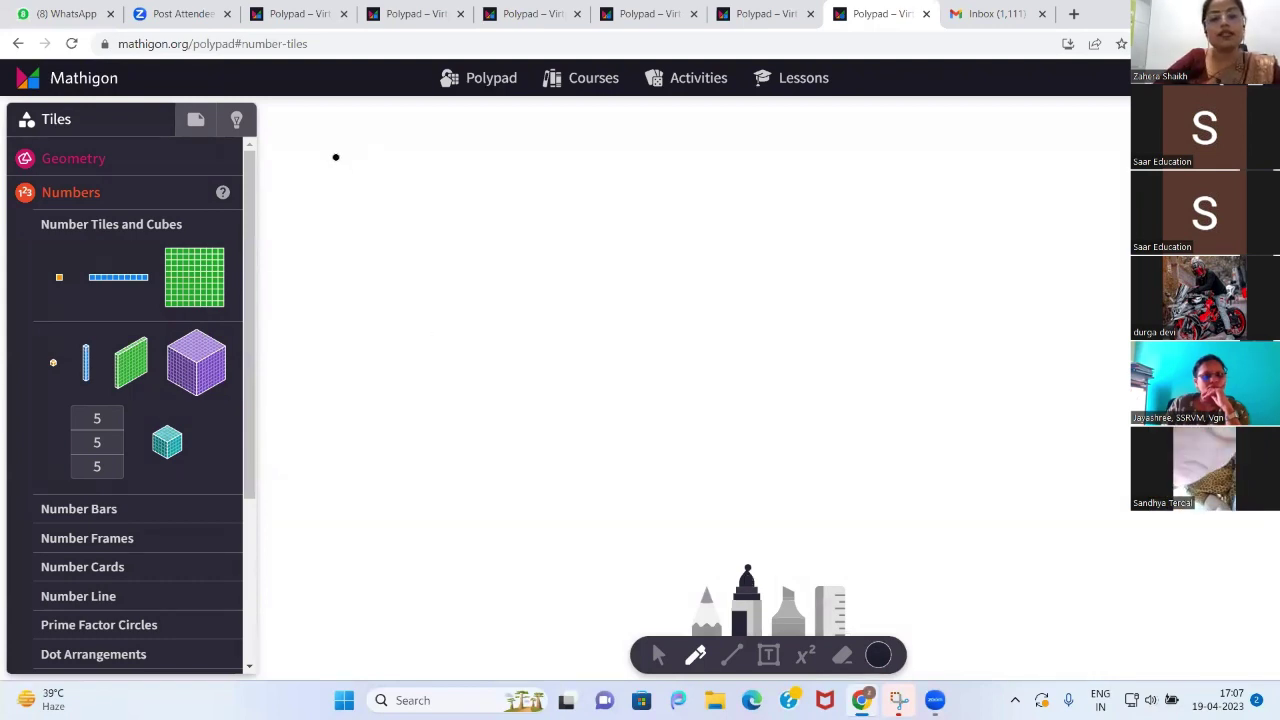
mouse_move(336, 157)
mouse_down()
mouse_move(320, 206)
mouse_move(360, 176)
mouse_move(382, 202)
mouse_move(360, 186)
mouse_move(373, 173)
mouse_up()
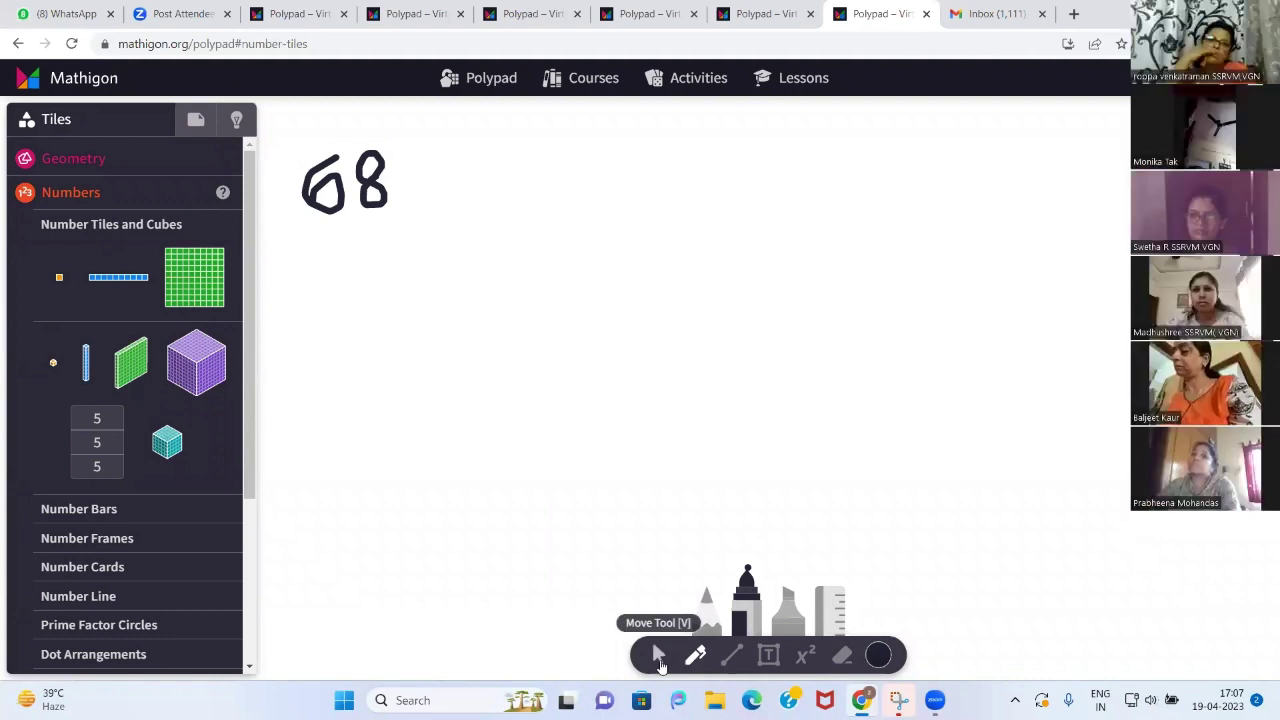
click(660, 660)
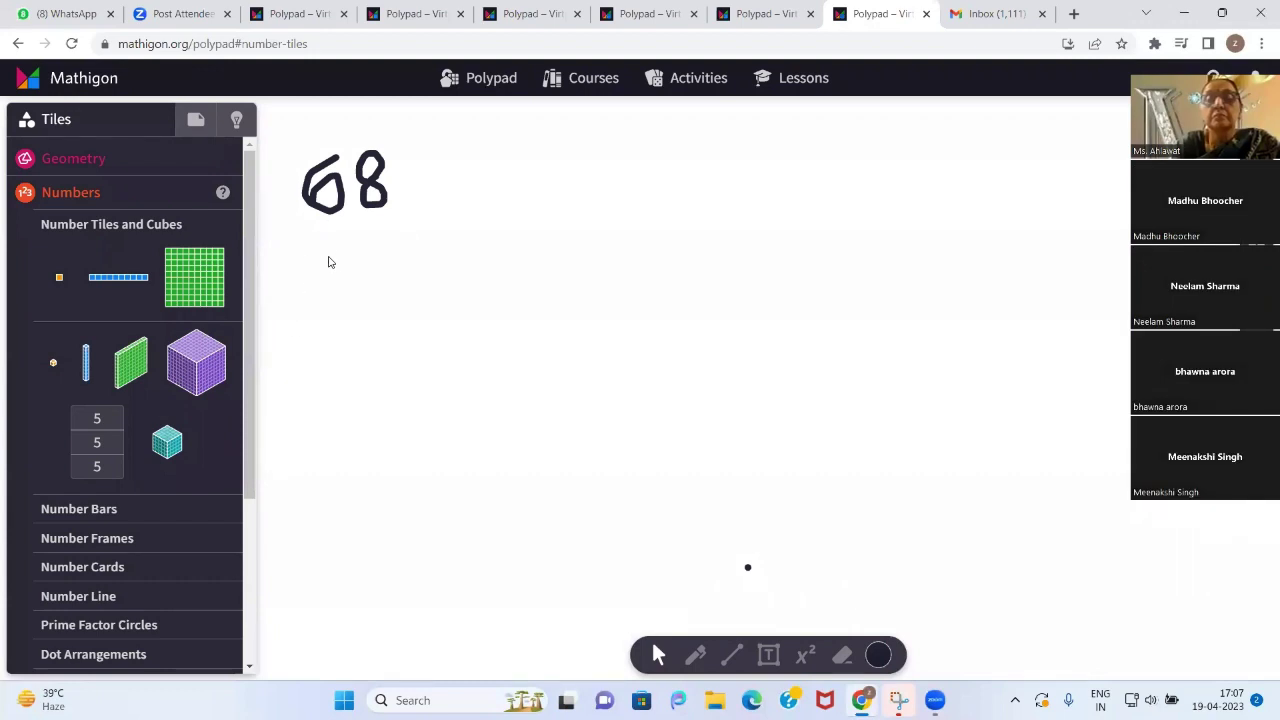
Place a blue ten-rod beside the written 68 and duplicate it into six rods
click(85, 362)
drag(770, 308, 313, 282)
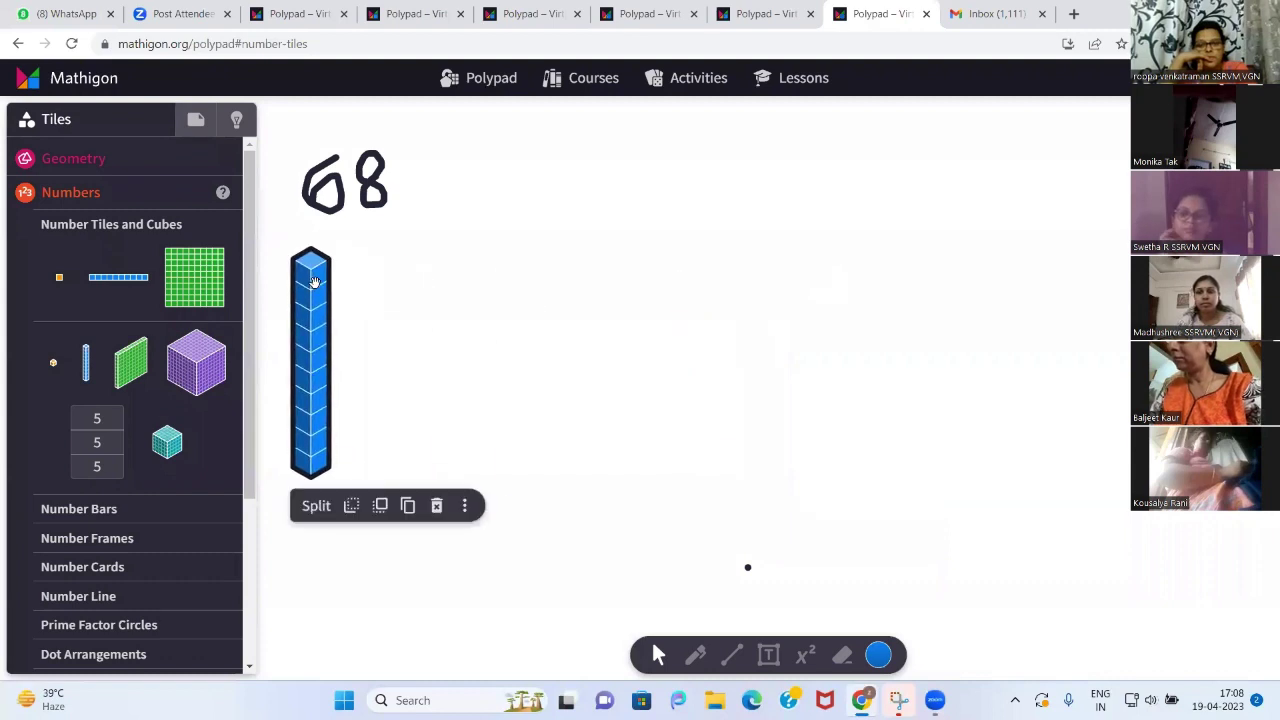
click(408, 505)
drag(285, 234, 375, 556)
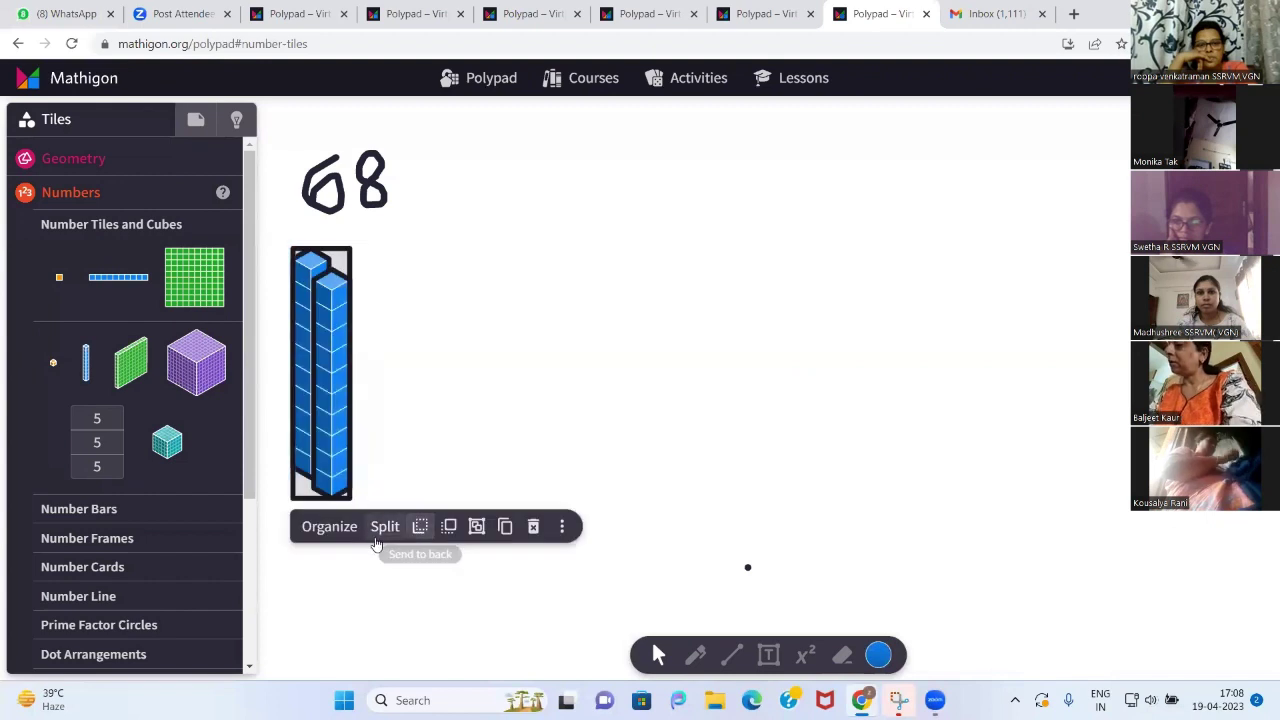
click(505, 527)
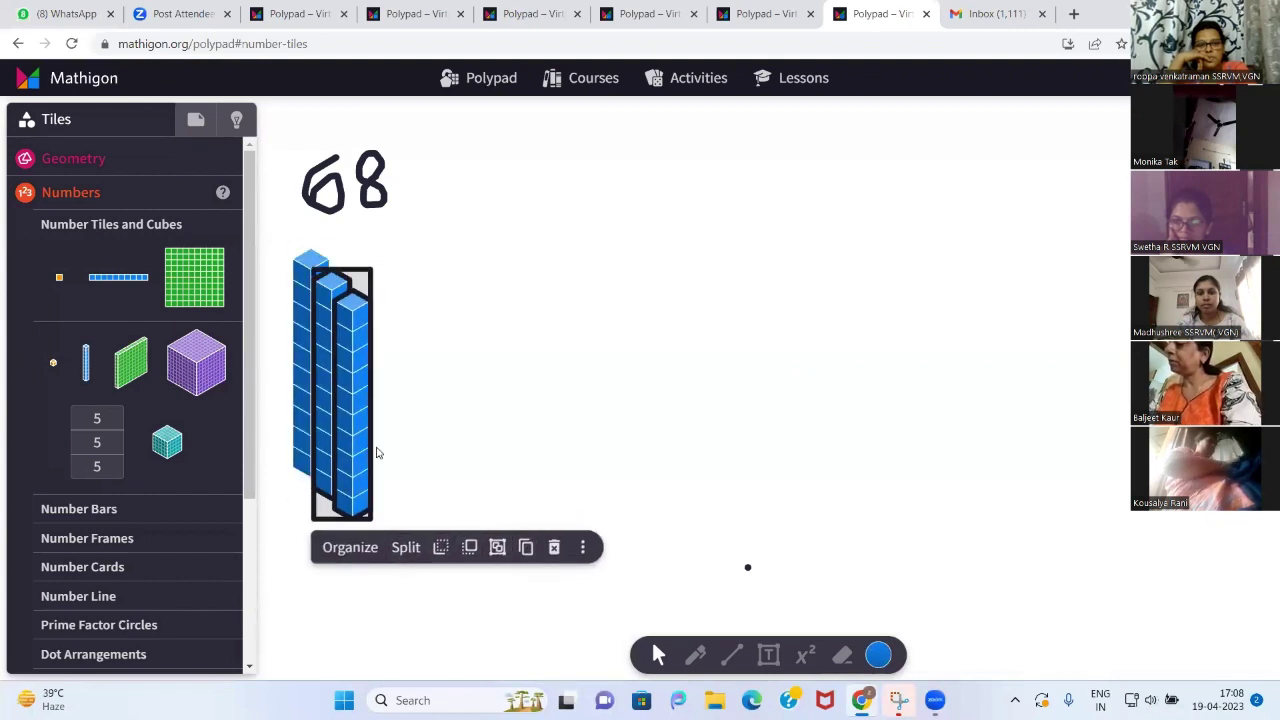
drag(344, 397, 377, 405)
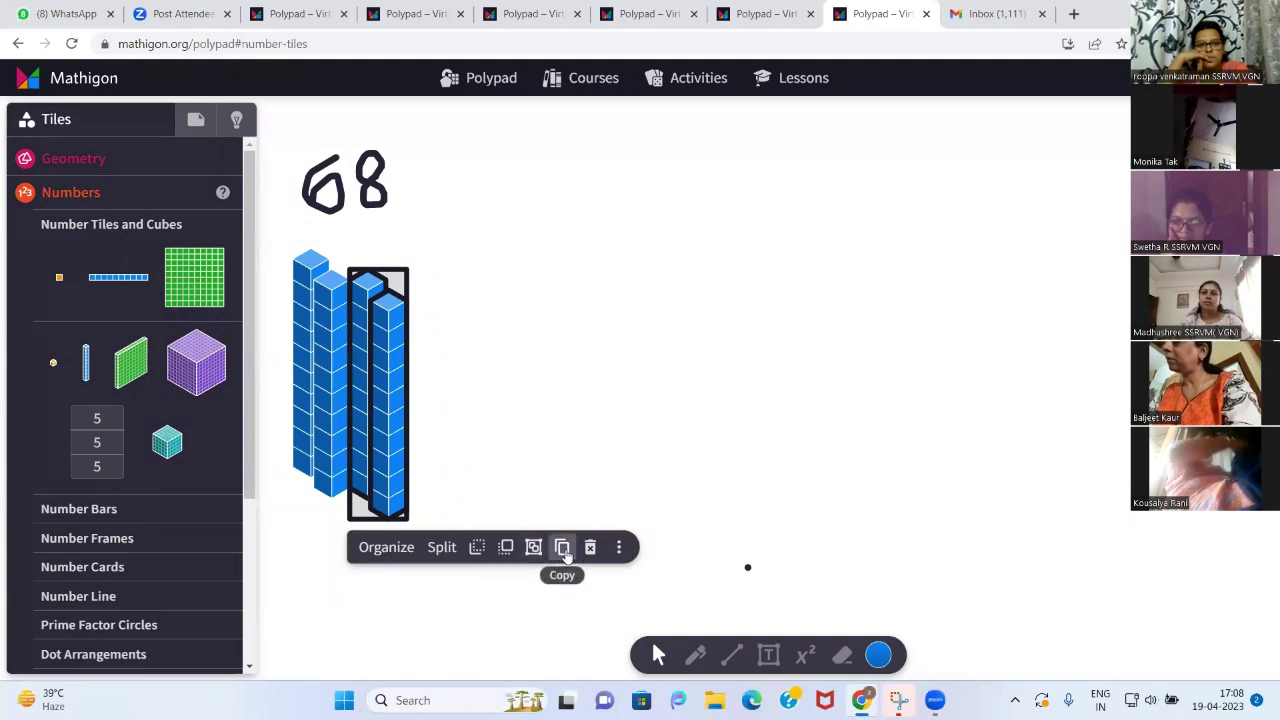
click(562, 550)
drag(415, 448, 468, 444)
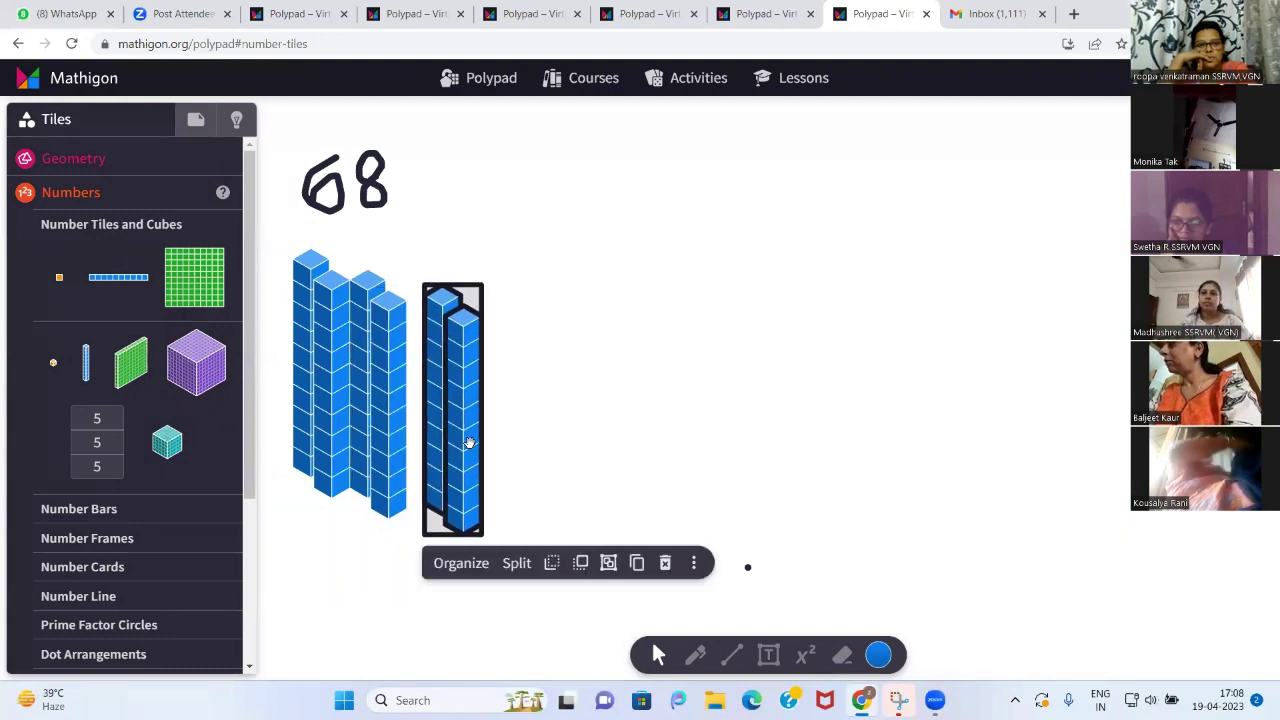
Split another ten-rod into unit cubes, remove extras, and set the eight-cube column beside the rods
drag(86, 365, 574, 349)
drag(535, 214, 563, 247)
drag(606, 326, 646, 508)
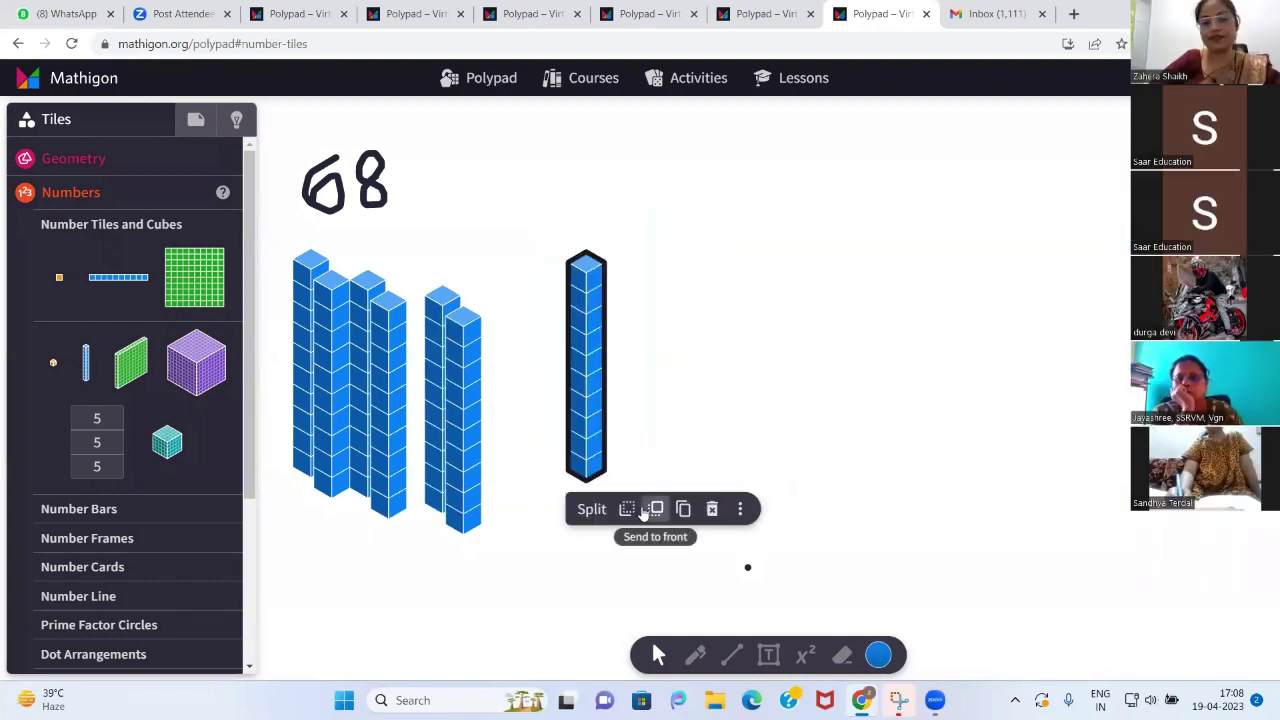
click(592, 510)
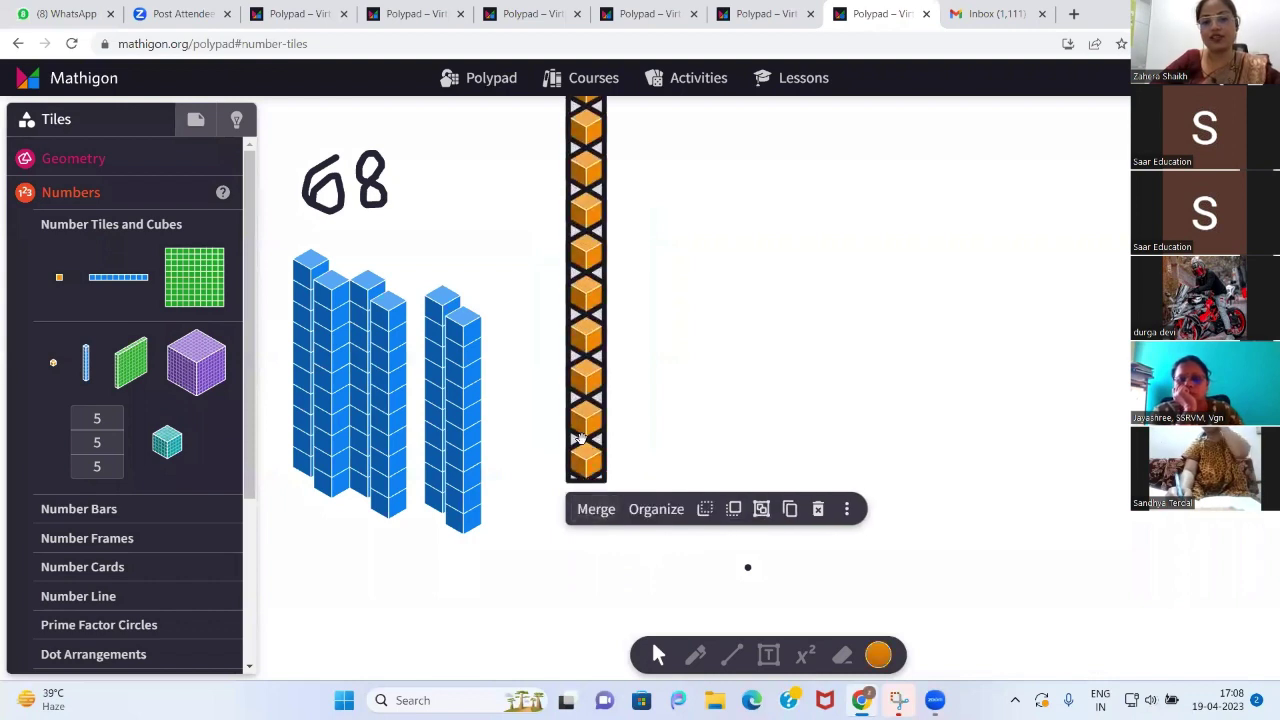
click(596, 420)
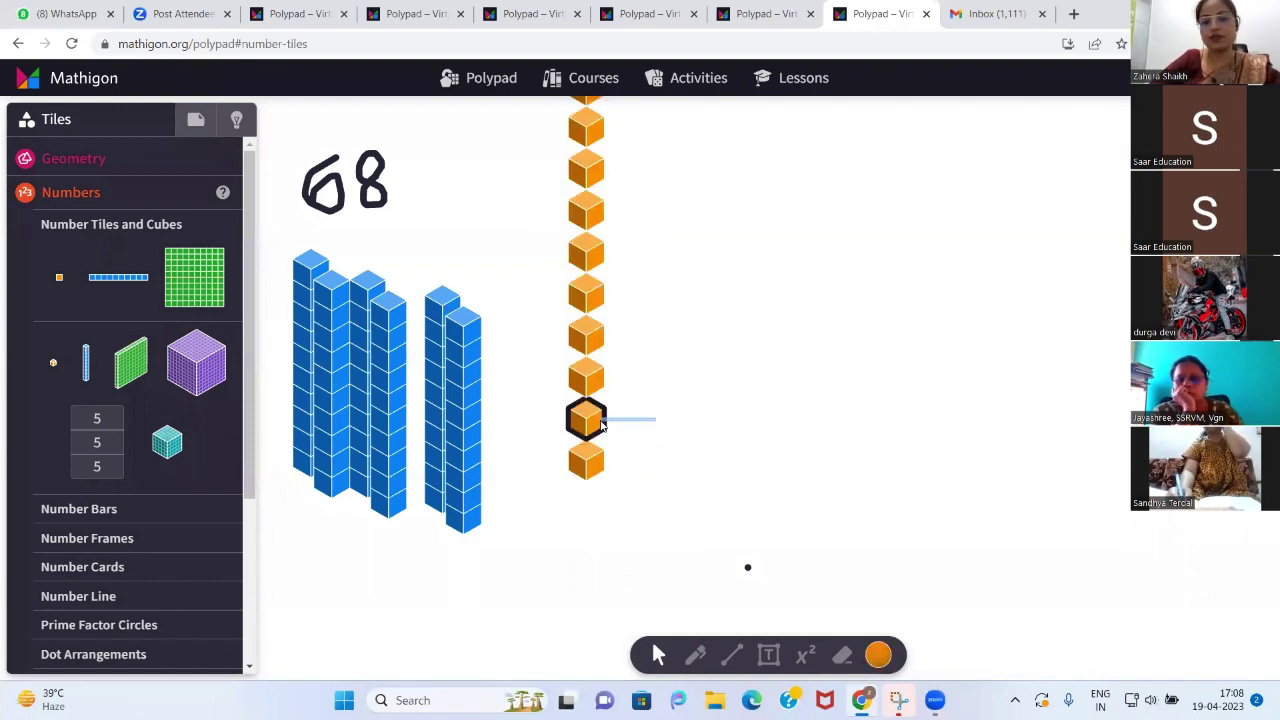
drag(592, 440, 590, 462)
key(Delete)
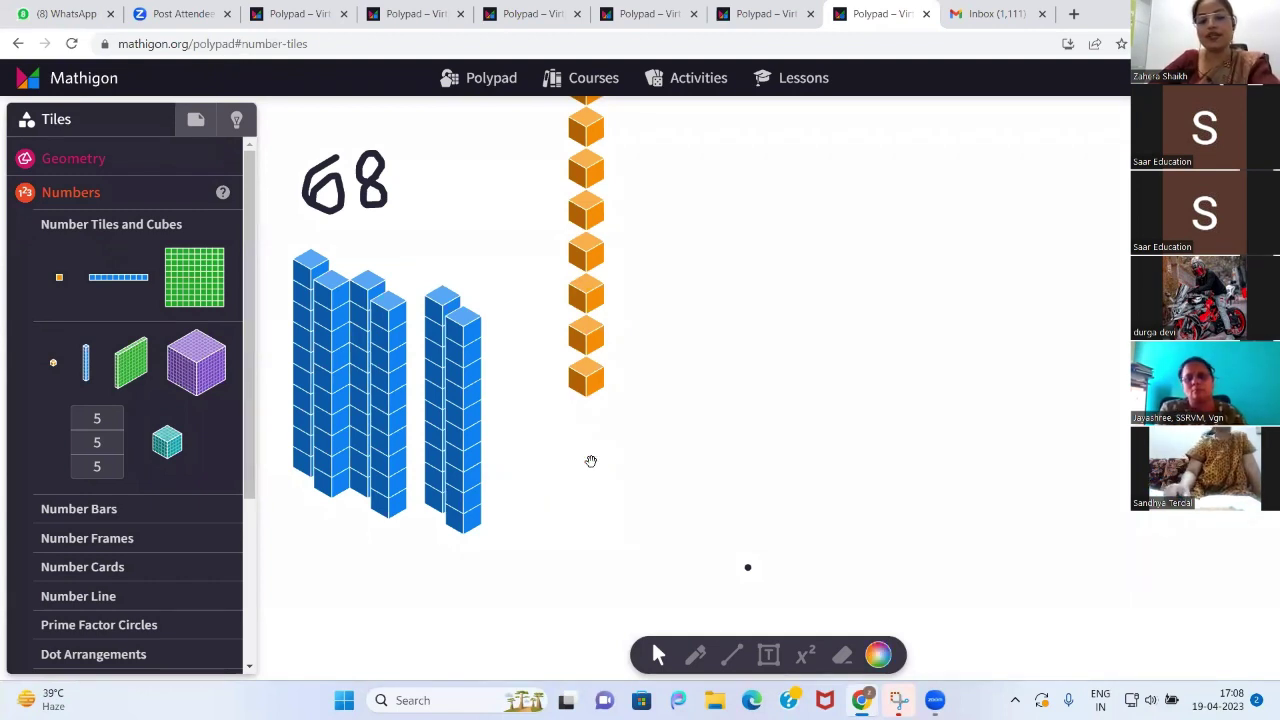
scroll(625, 228, up, 2)
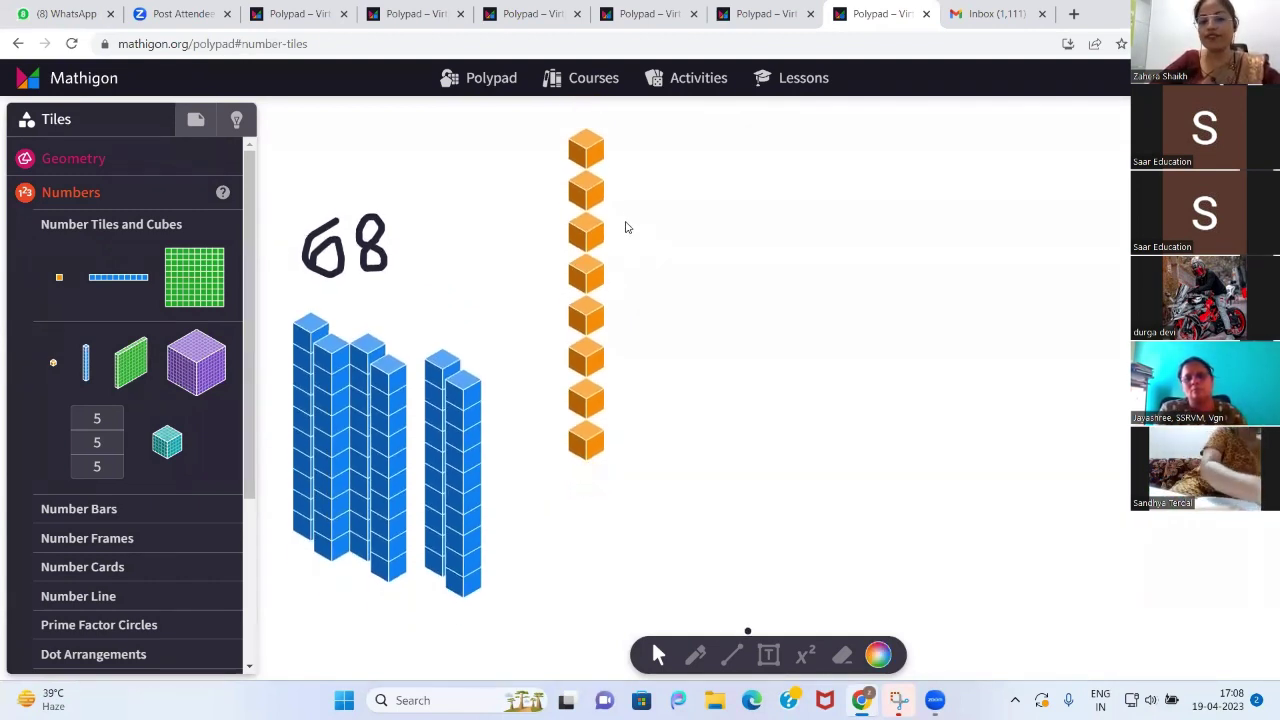
drag(556, 131, 630, 444)
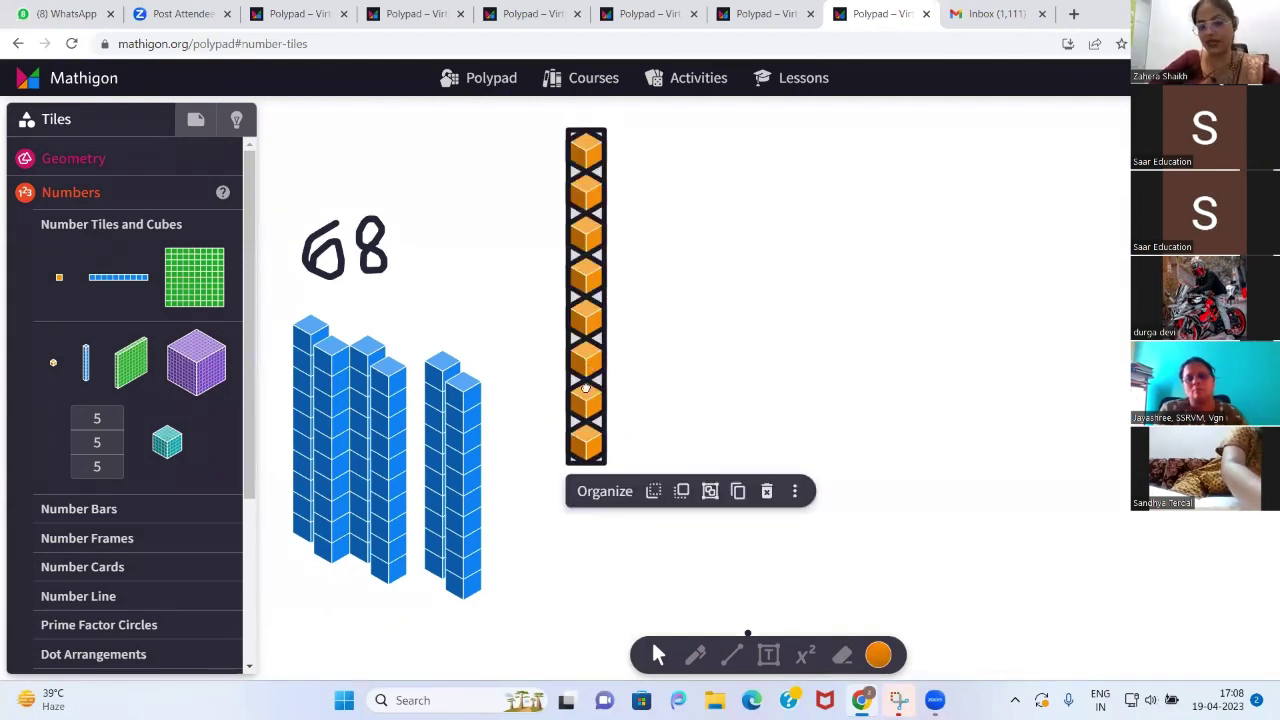
drag(591, 368, 533, 487)
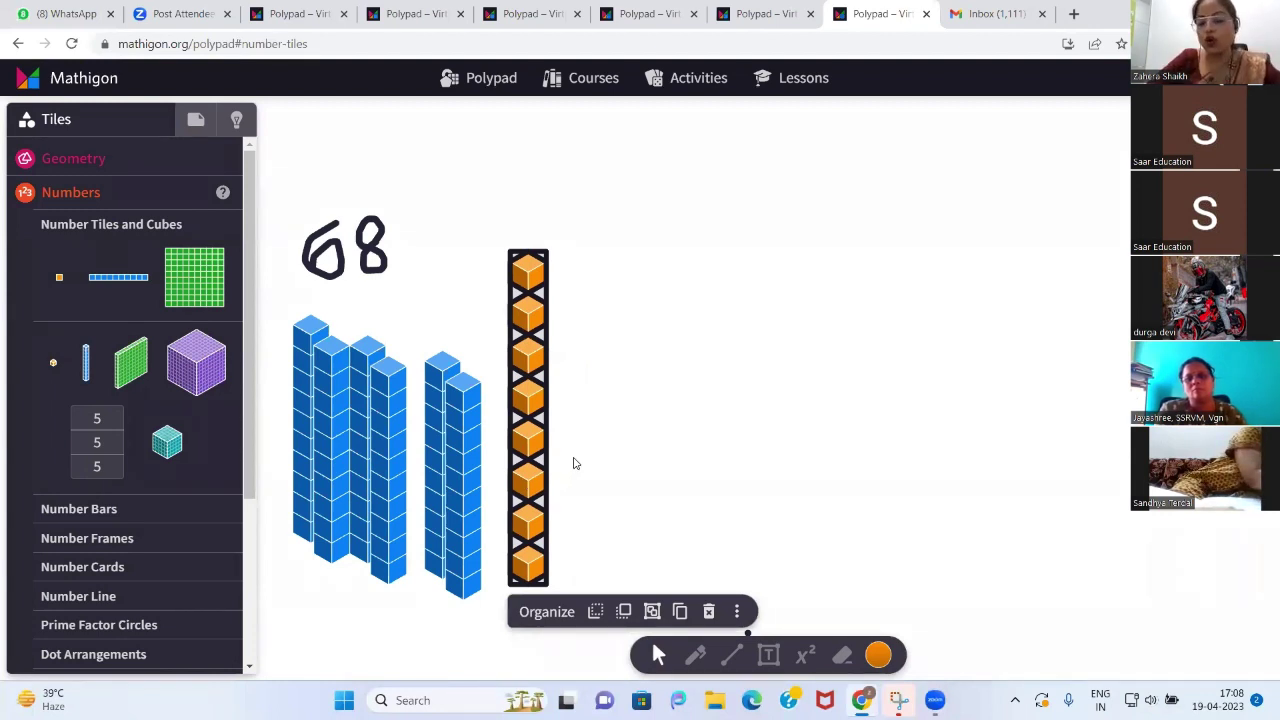
scroll(575, 463, down, 2)
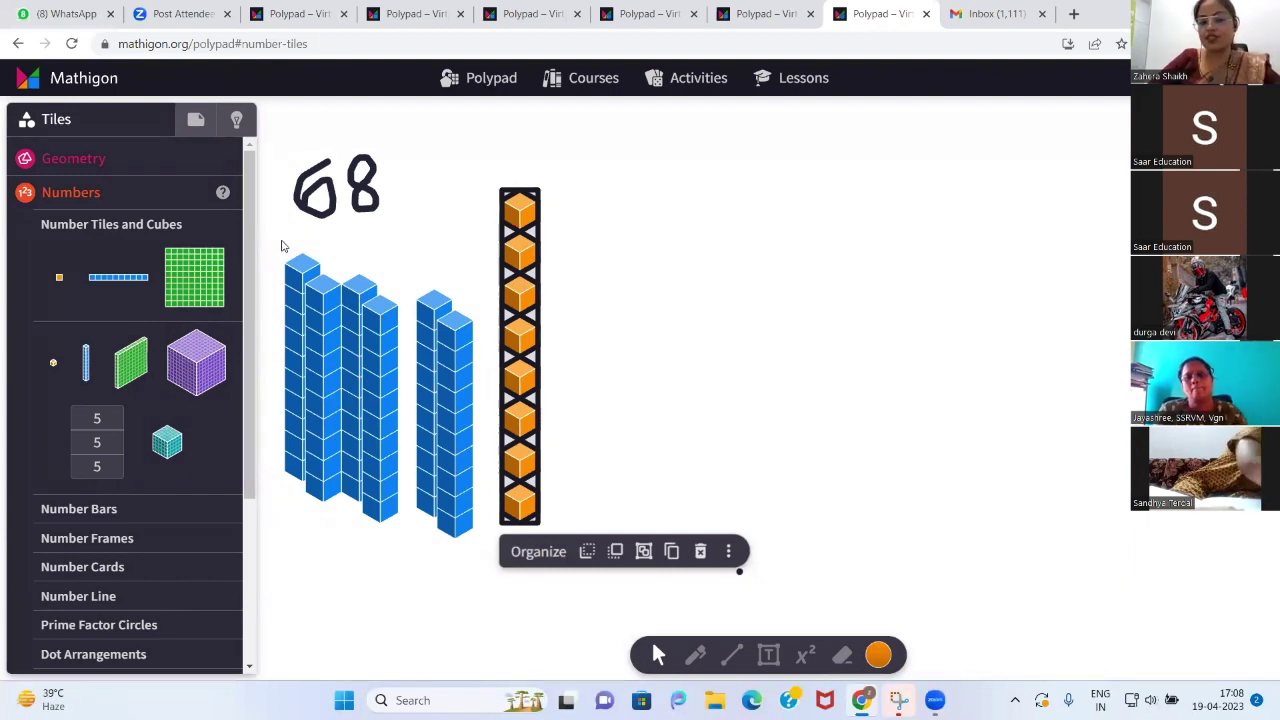
Copy the four ten-rods over to the right
drag(280, 246, 401, 528)
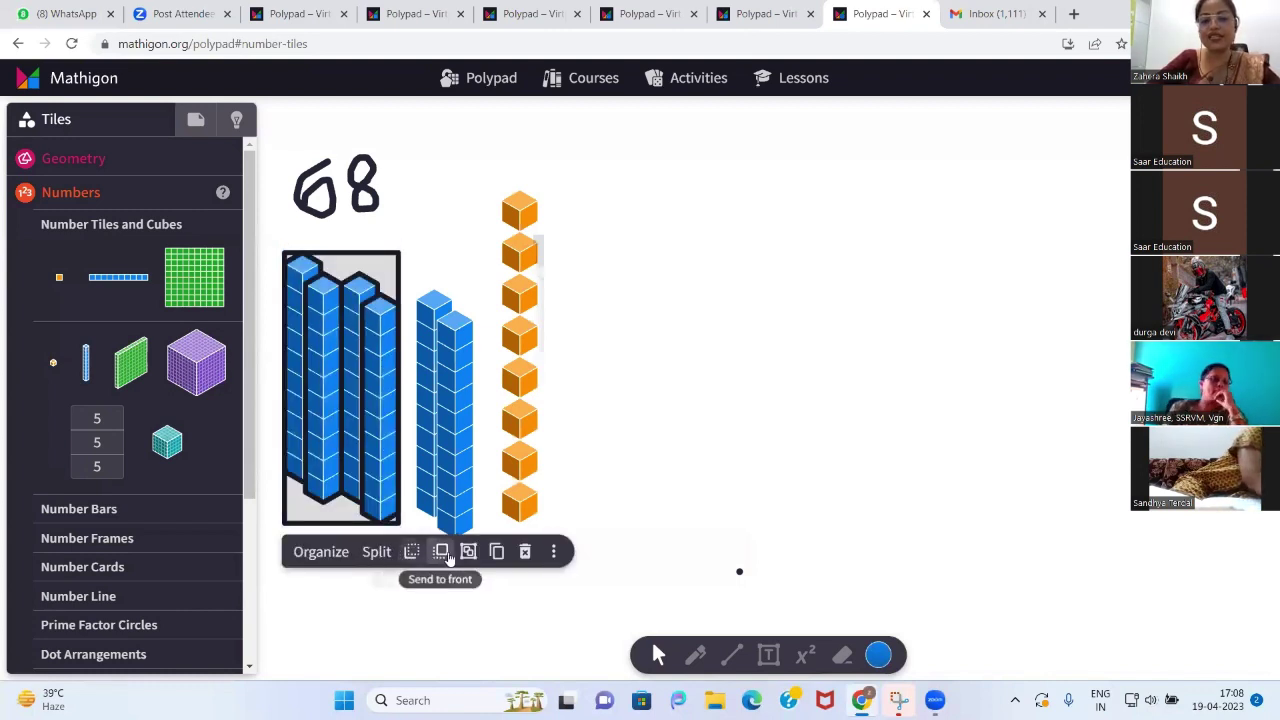
click(497, 556)
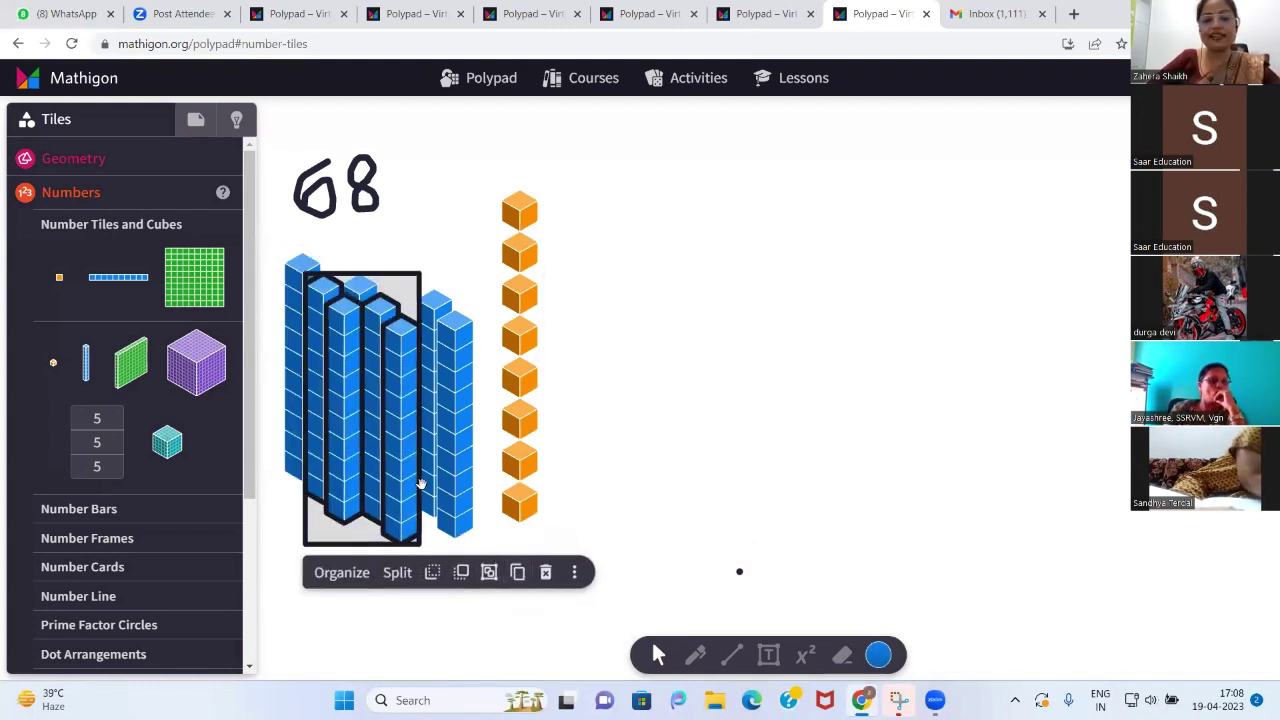
drag(381, 434, 722, 370)
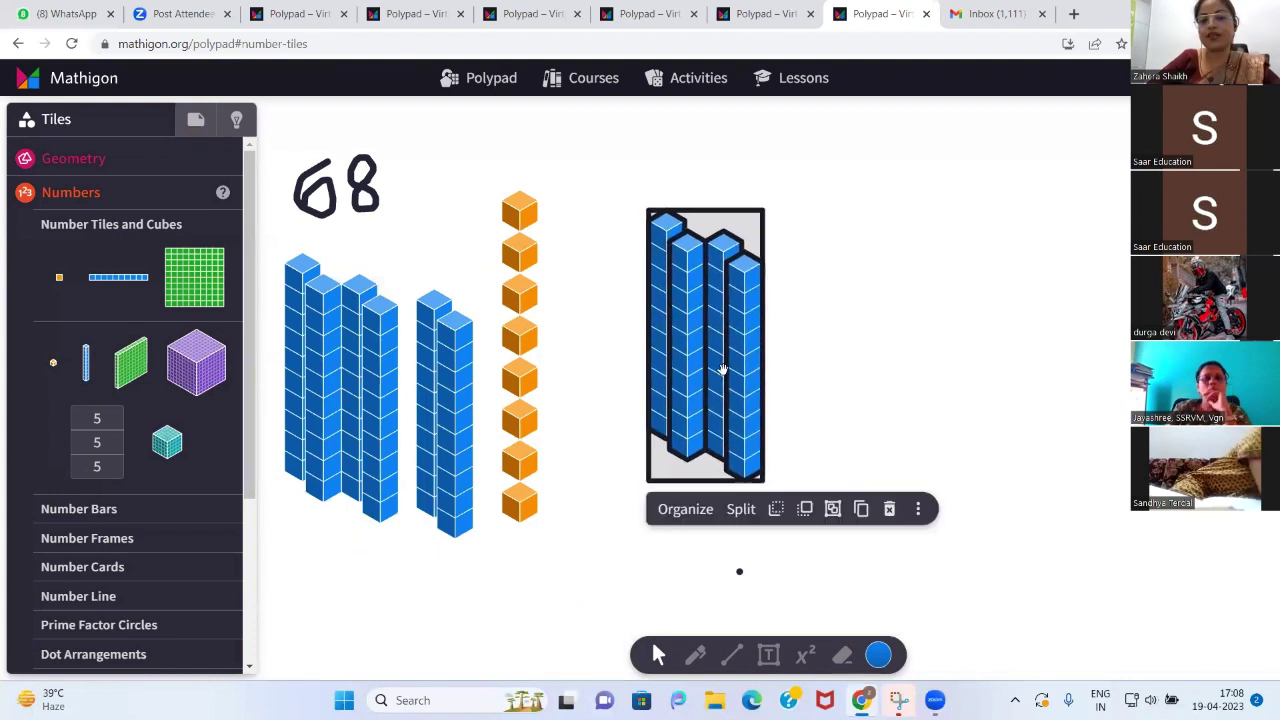
click(860, 354)
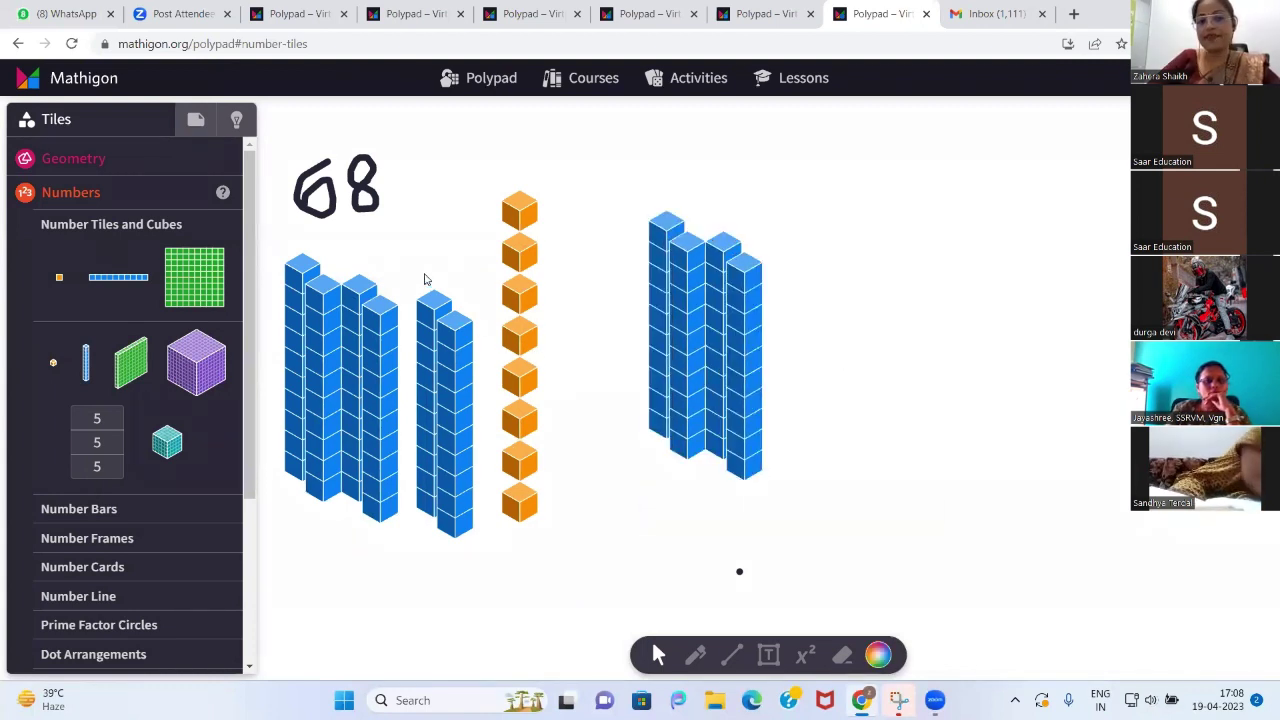
Copy the pair of ten-rods to the far right and split them into 20 organized unit cubes
drag(423, 277, 489, 578)
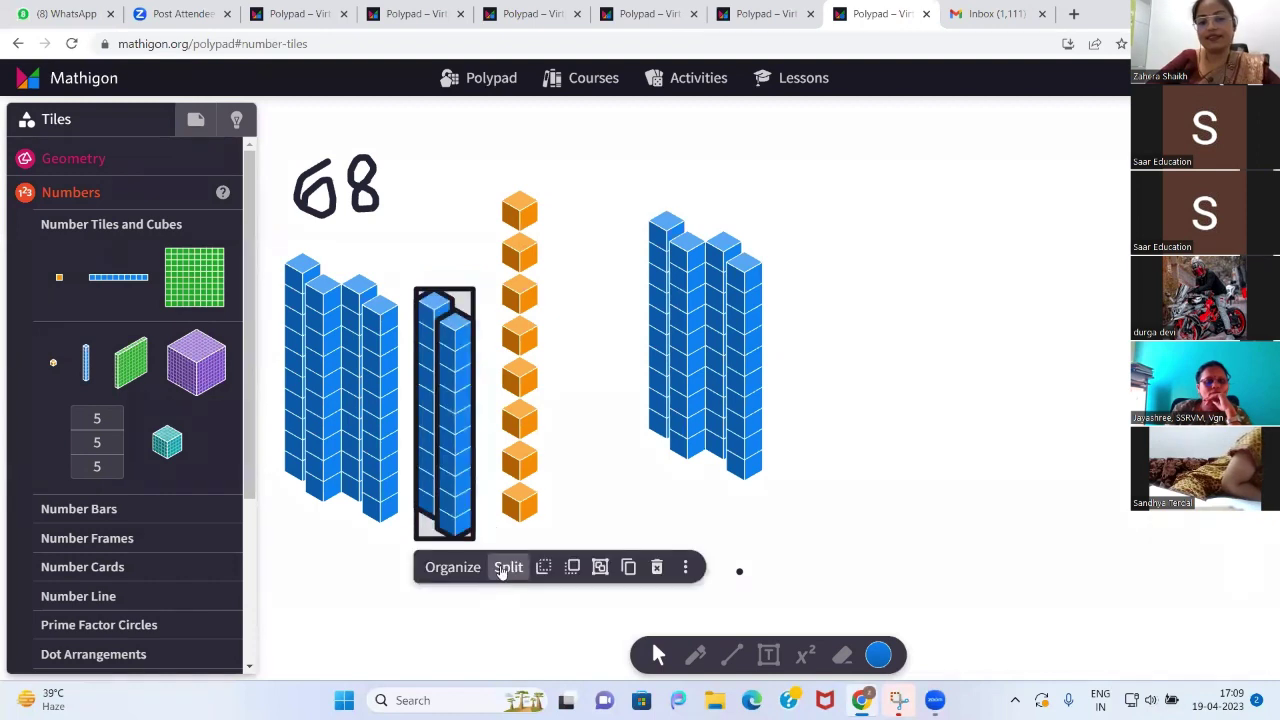
click(630, 567)
drag(466, 446, 845, 372)
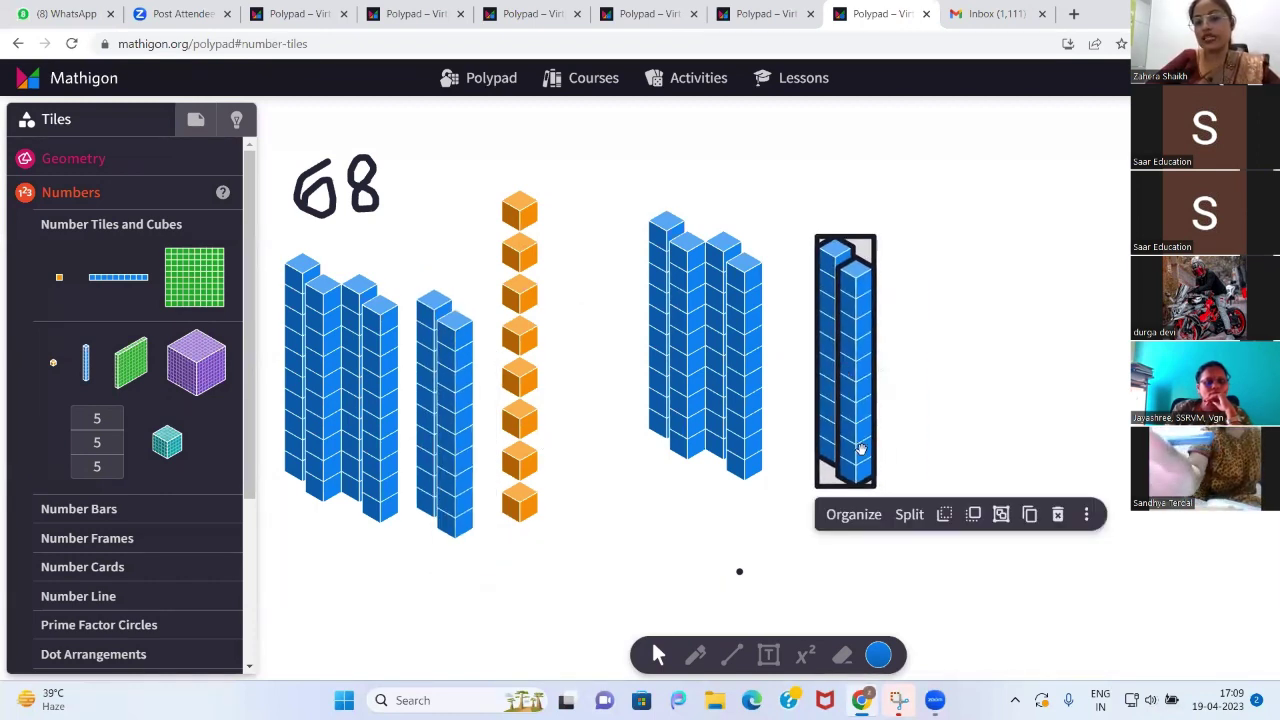
click(909, 516)
click(905, 515)
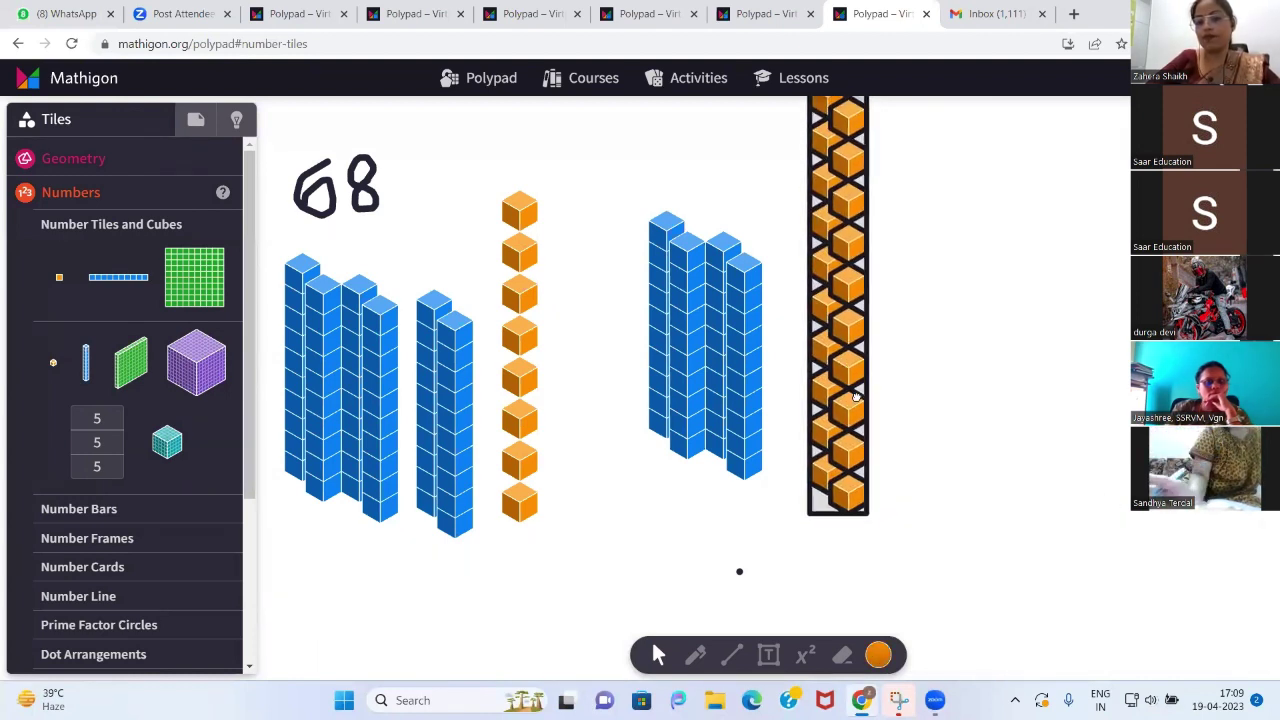
Group the eight orange cubes, copy them to the far right, and handwrite 6 below the rods
drag(489, 174, 569, 521)
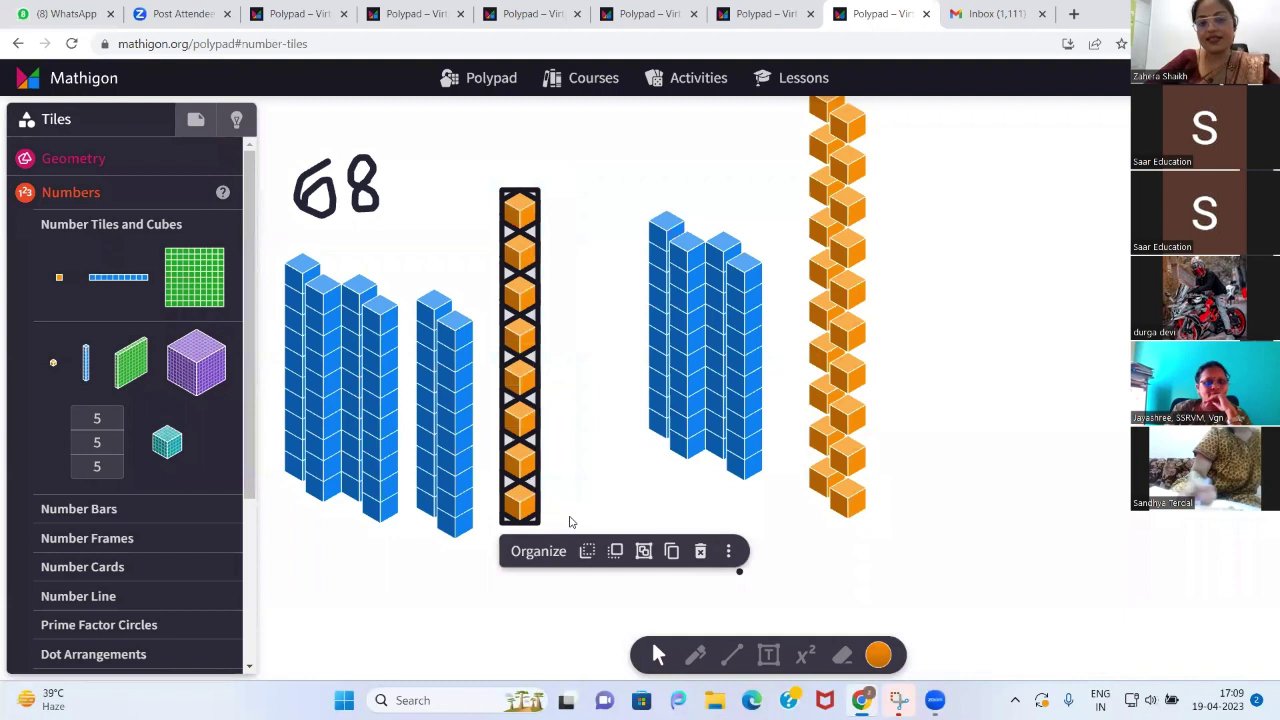
click(672, 551)
drag(549, 420, 1018, 419)
click(939, 374)
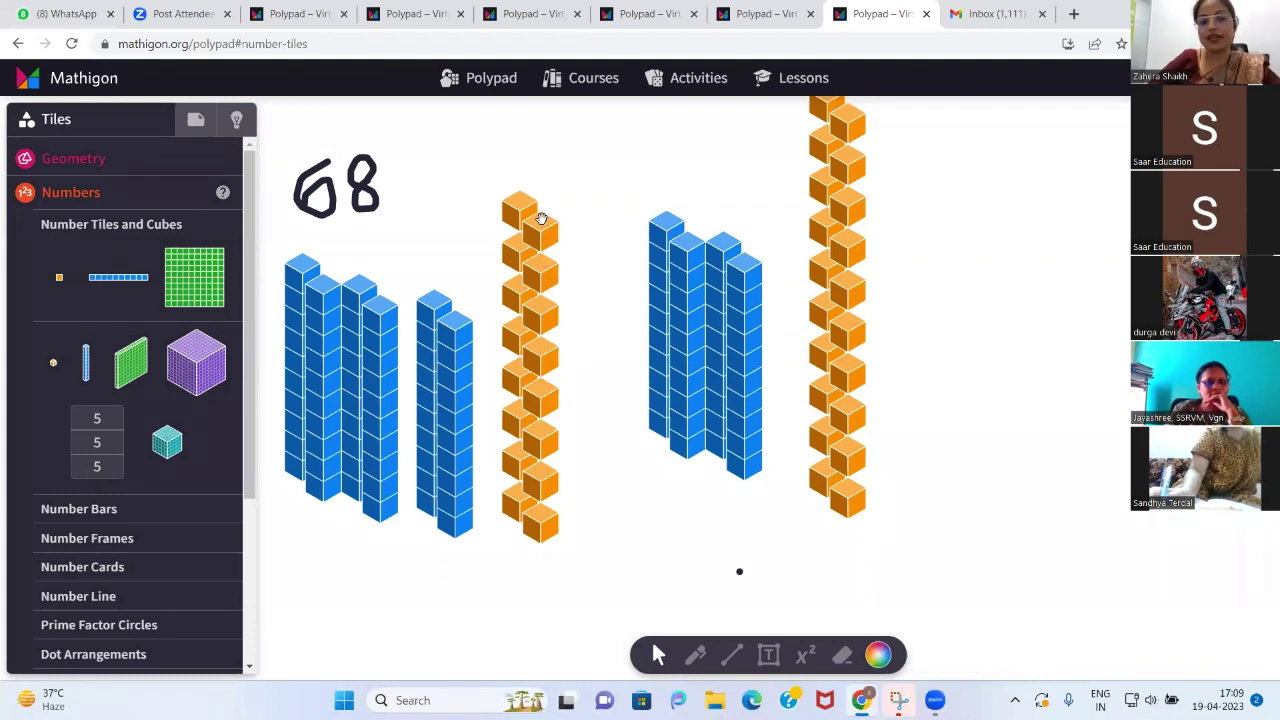
click(540, 219)
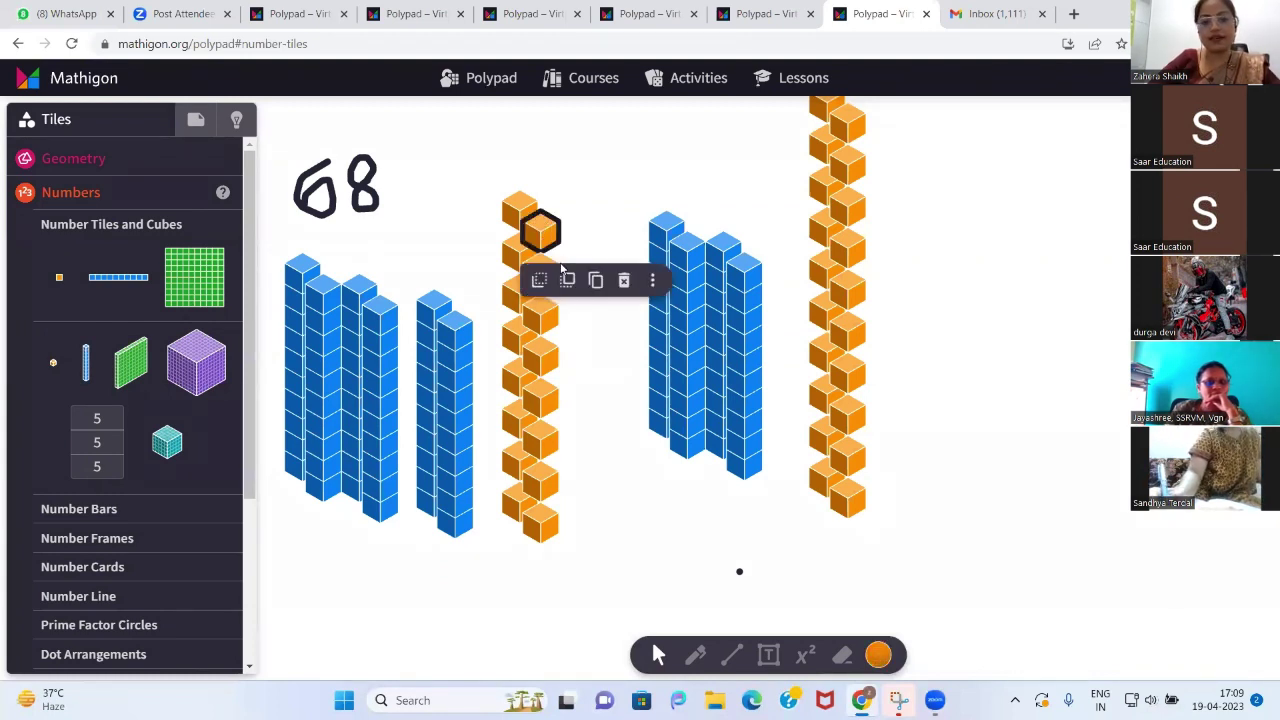
key(Delete)
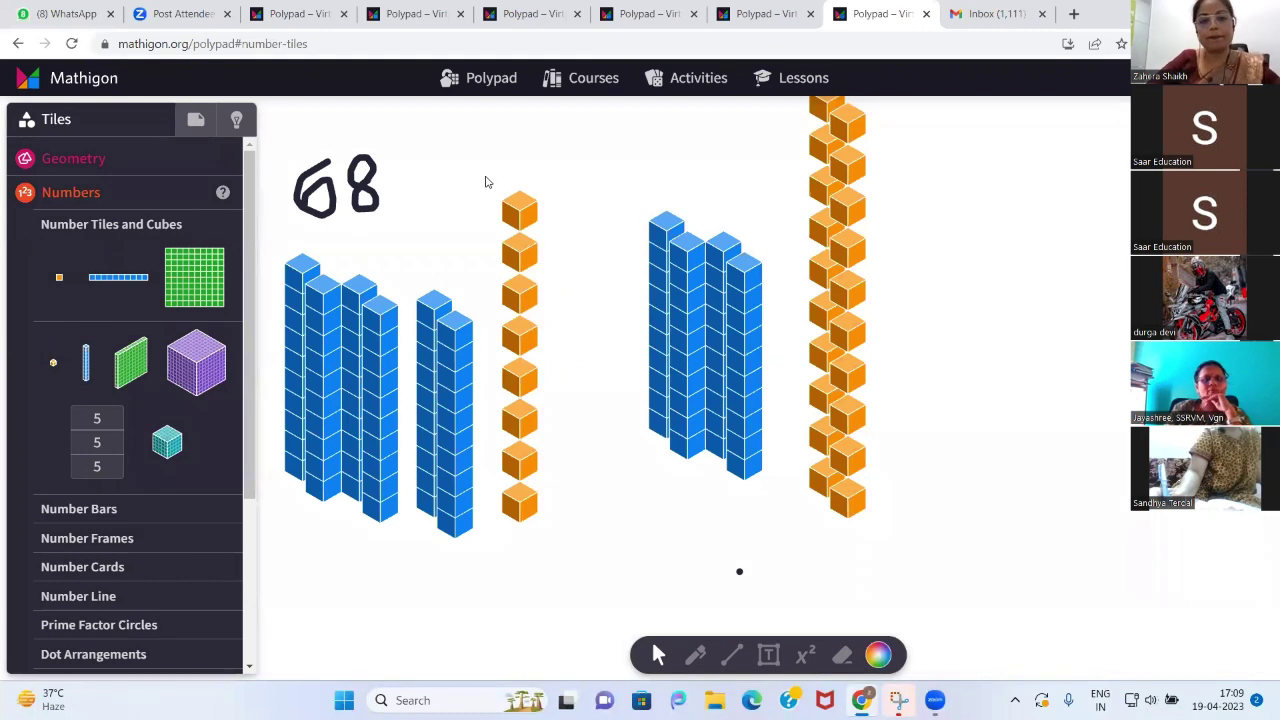
drag(530, 244, 575, 544)
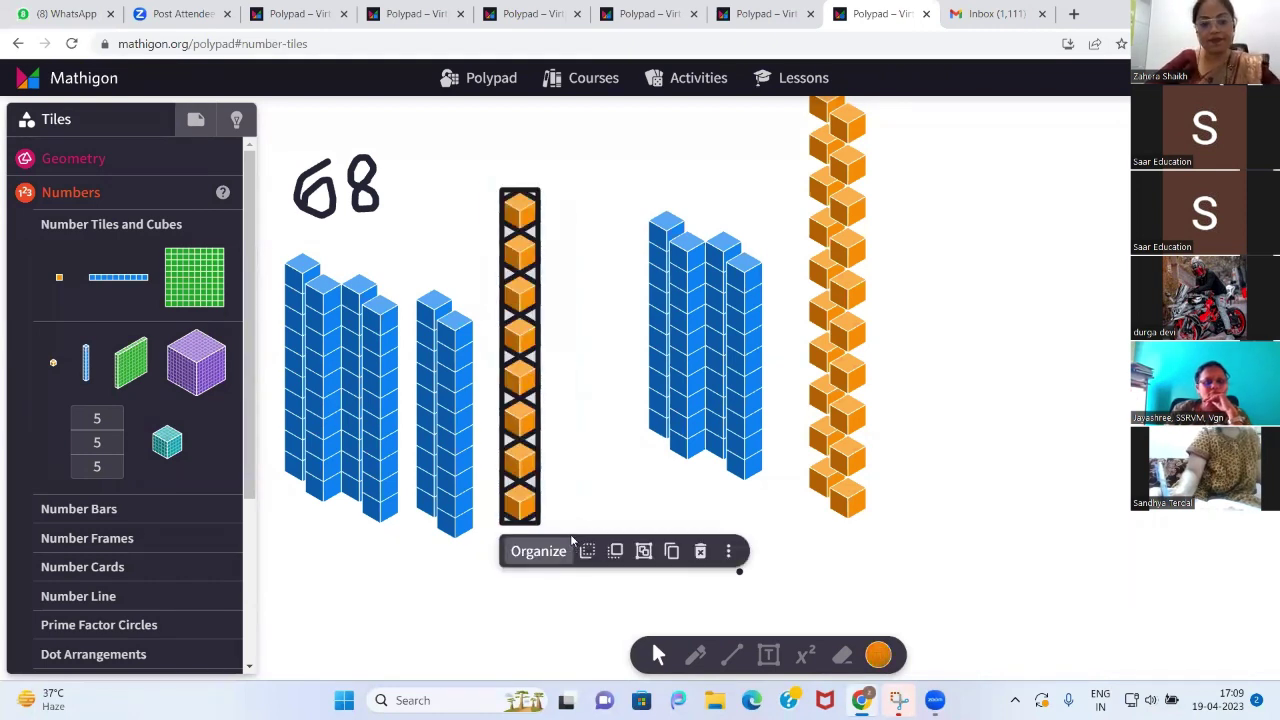
click(643, 551)
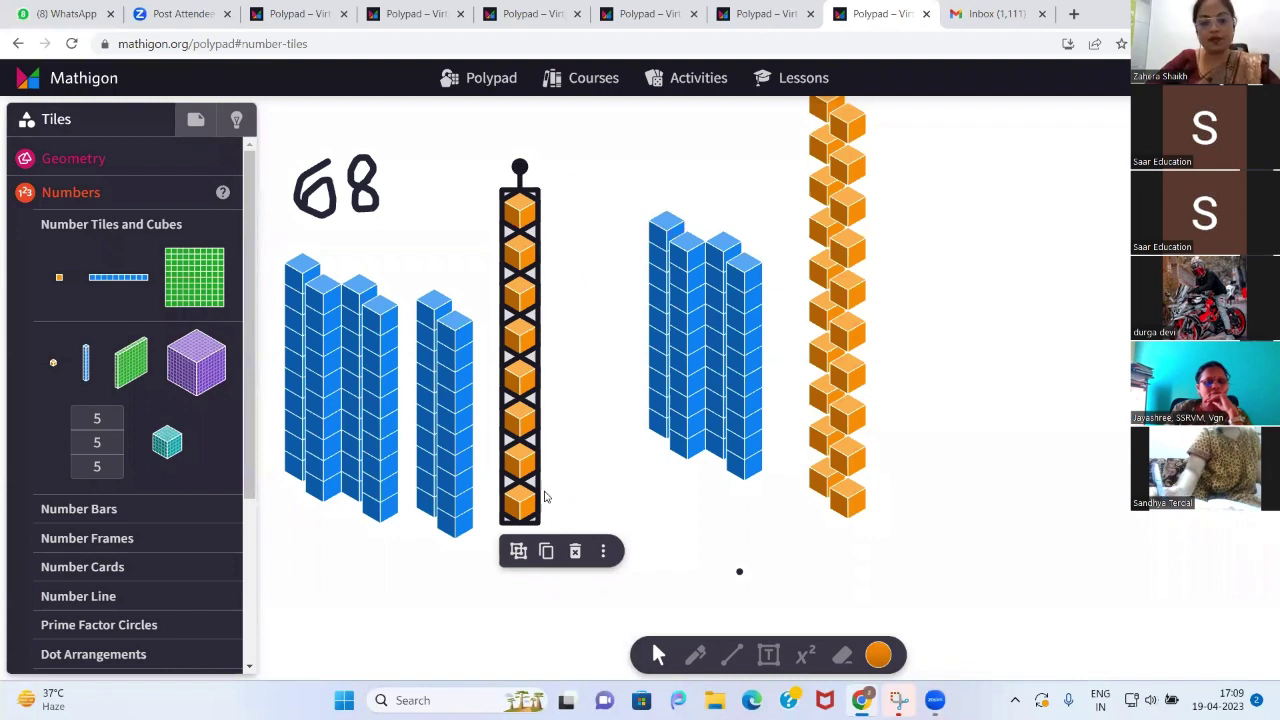
click(546, 551)
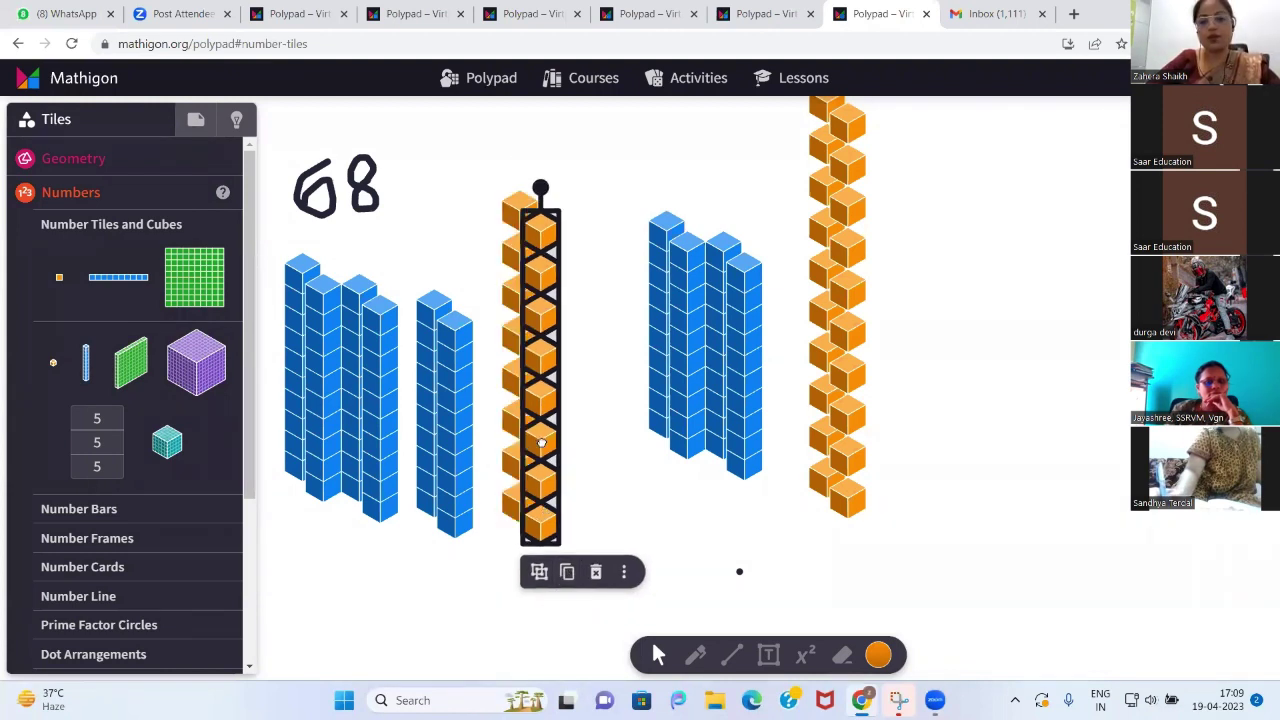
drag(540, 443, 931, 400)
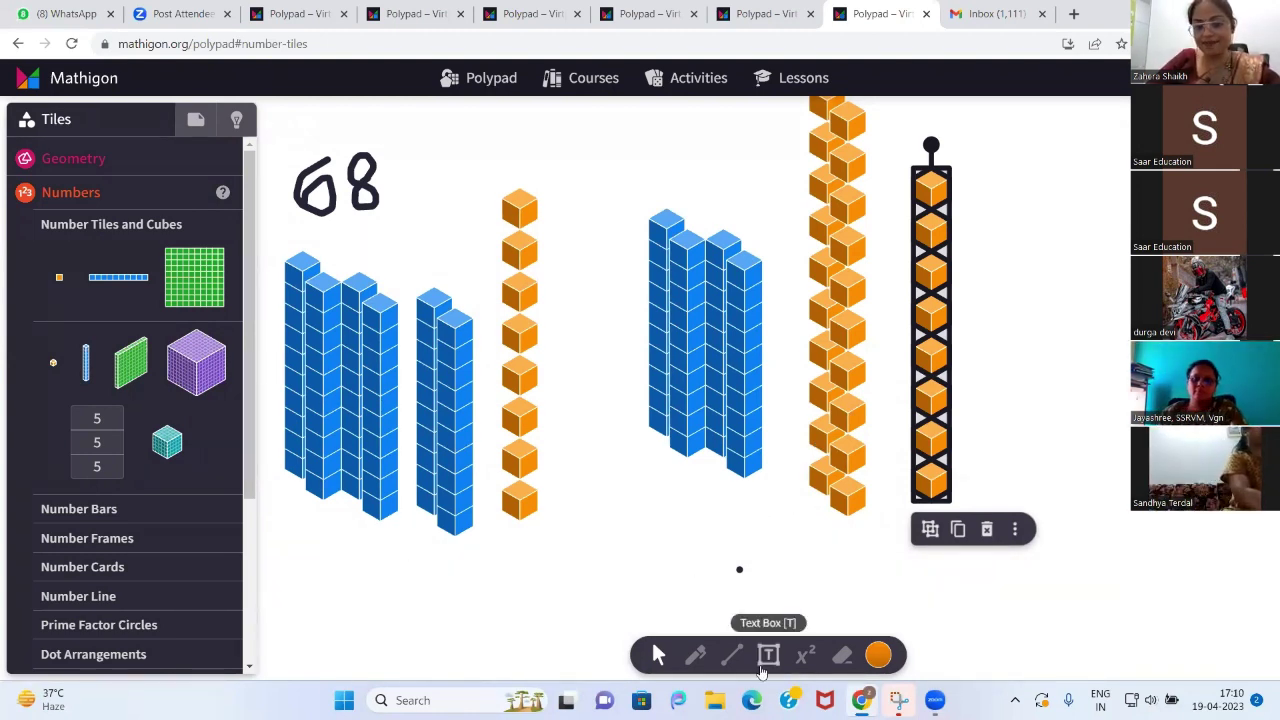
click(712, 658)
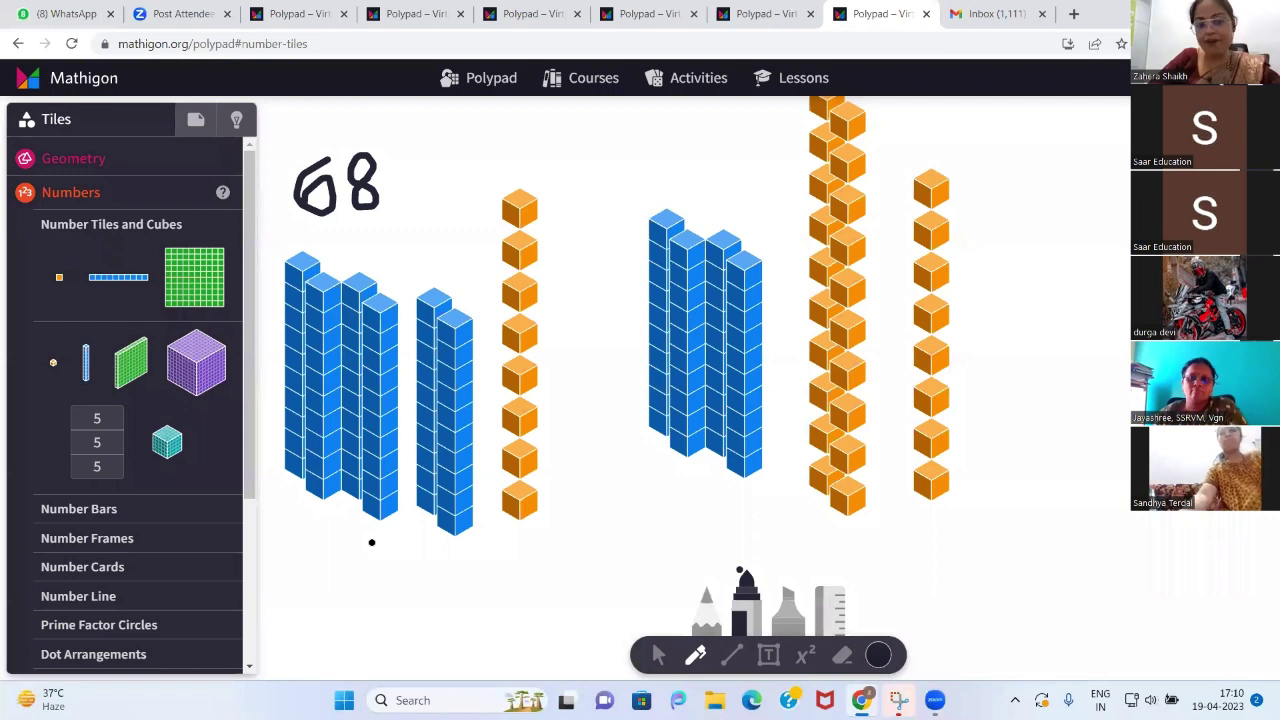
mouse_move(371, 542)
mouse_down()
mouse_move(352, 585)
mouse_move(378, 566)
mouse_move(352, 580)
mouse_up()
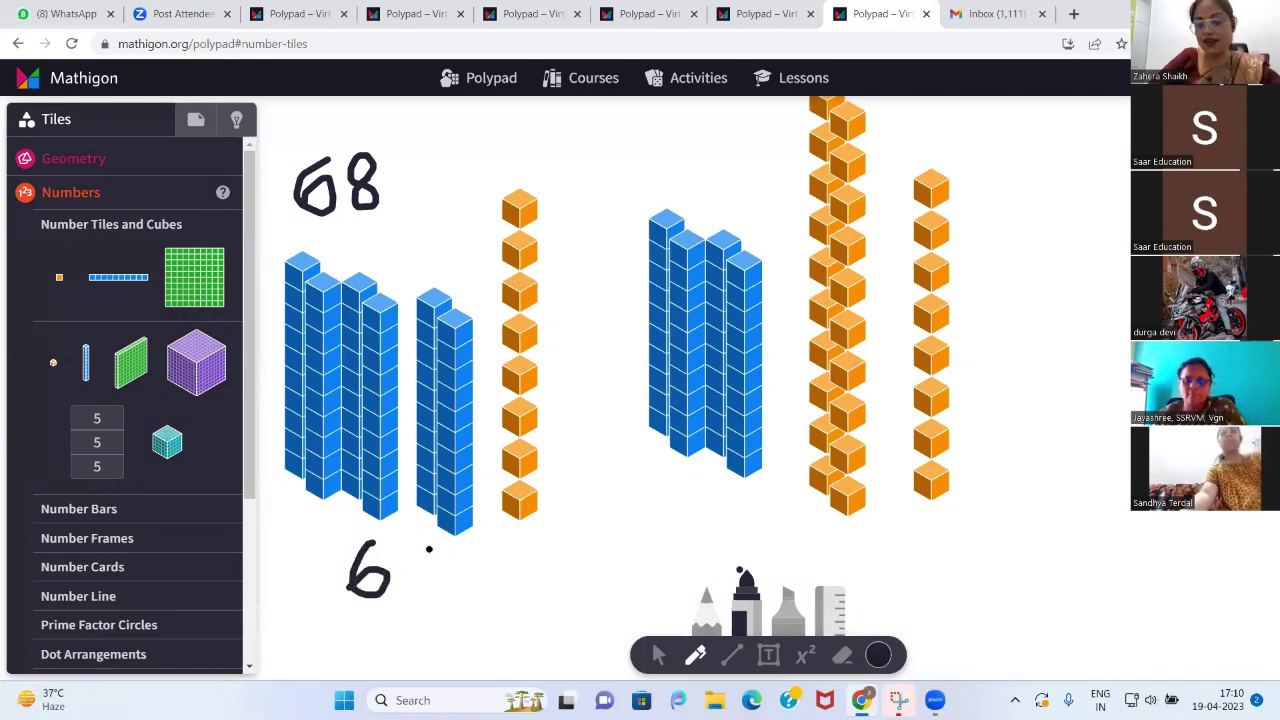
Finish the 68 label, then handwrite 4 and 28 under the right-hand rods and cubes
mouse_move(429, 549)
mouse_down()
mouse_move(406, 560)
mouse_move(413, 585)
mouse_move(428, 552)
mouse_up()
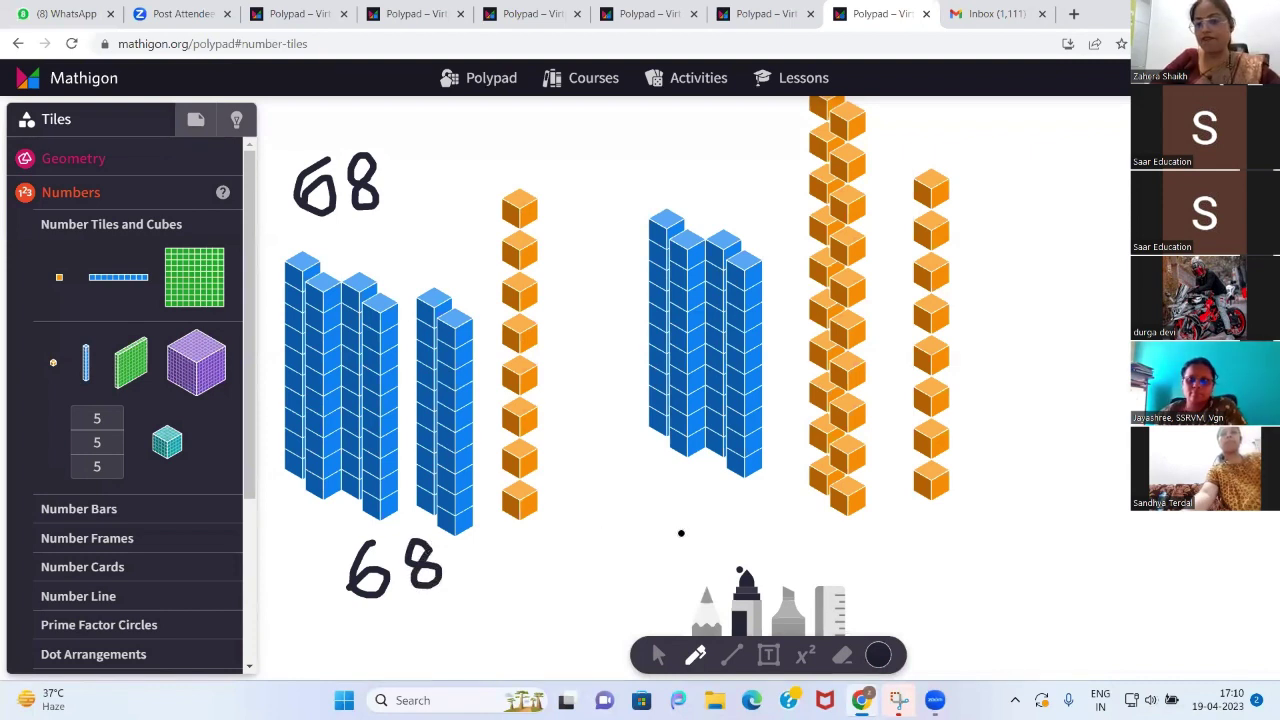
mouse_move(715, 506)
mouse_down()
mouse_move(748, 545)
mouse_move(745, 575)
mouse_up()
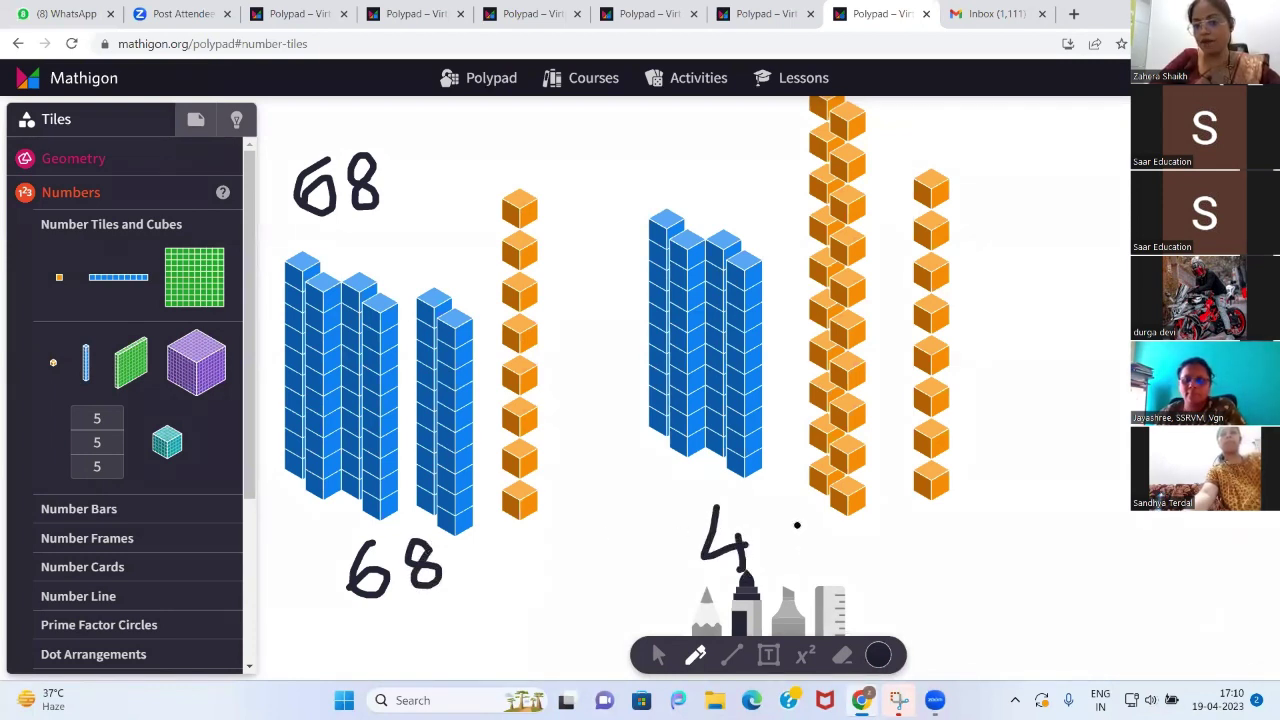
mouse_move(796, 521)
mouse_down()
mouse_move(810, 556)
mouse_move(858, 556)
mouse_move(886, 532)
mouse_up()
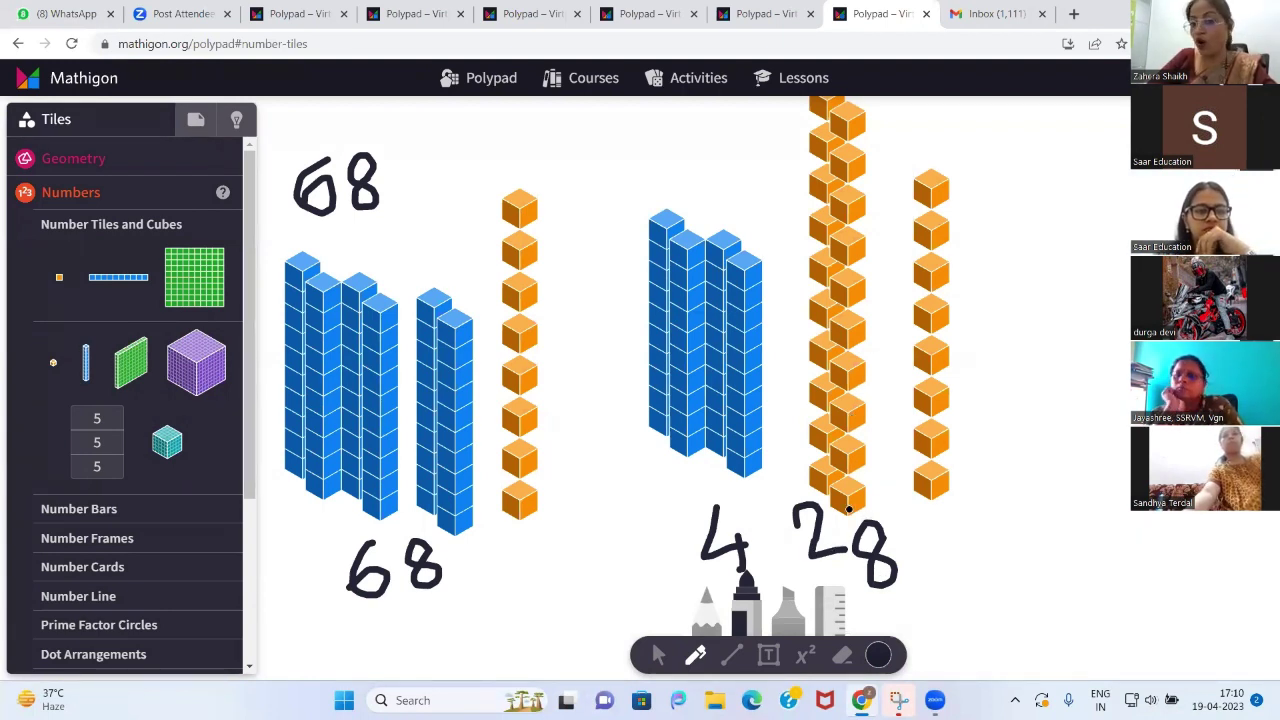
mouse_move(838, 521)
mouse_down()
mouse_move(846, 540)
mouse_move(829, 520)
mouse_up()
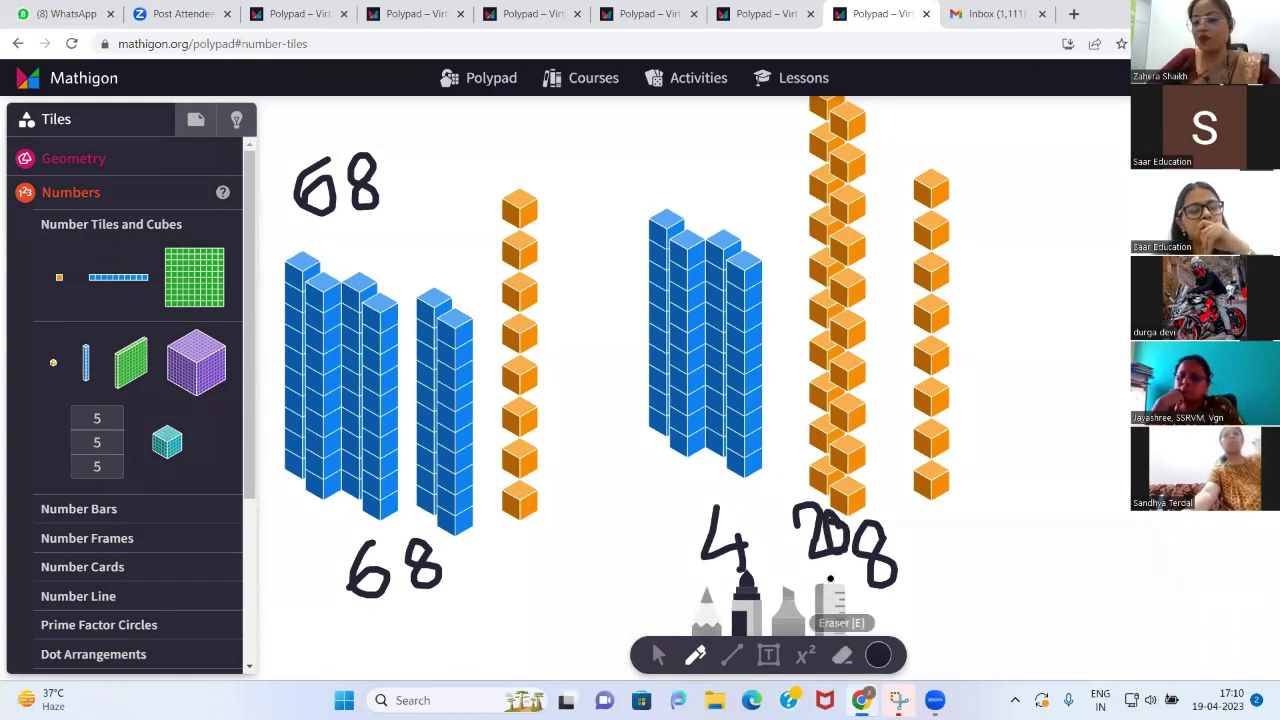
Erase the handwritten 28 and 4 beneath the right-hand blocks
click(842, 655)
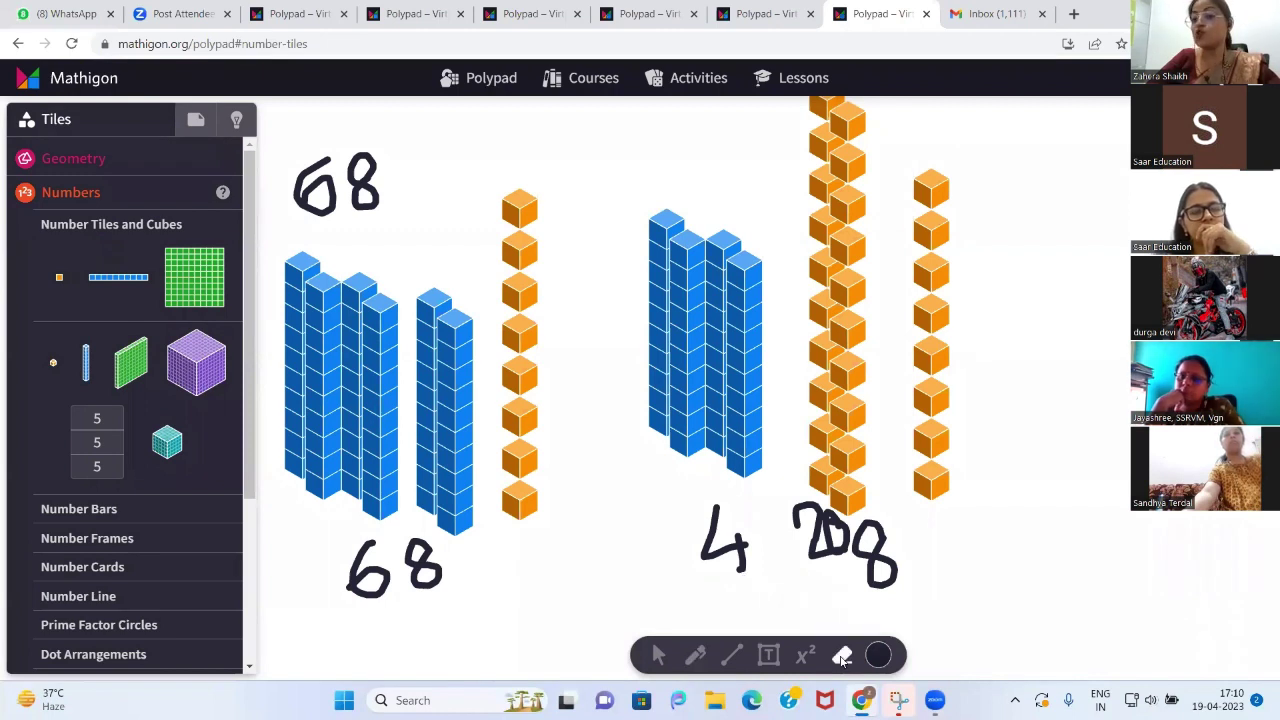
click(877, 561)
click(830, 535)
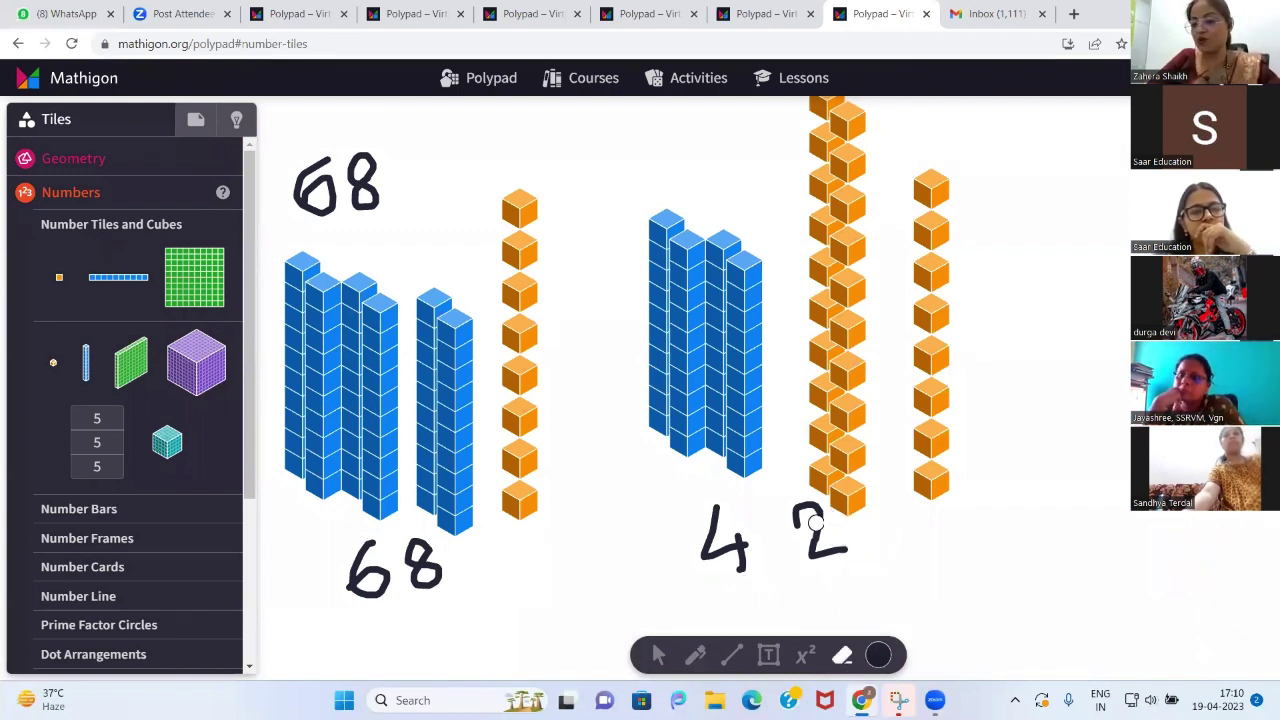
click(812, 520)
click(706, 545)
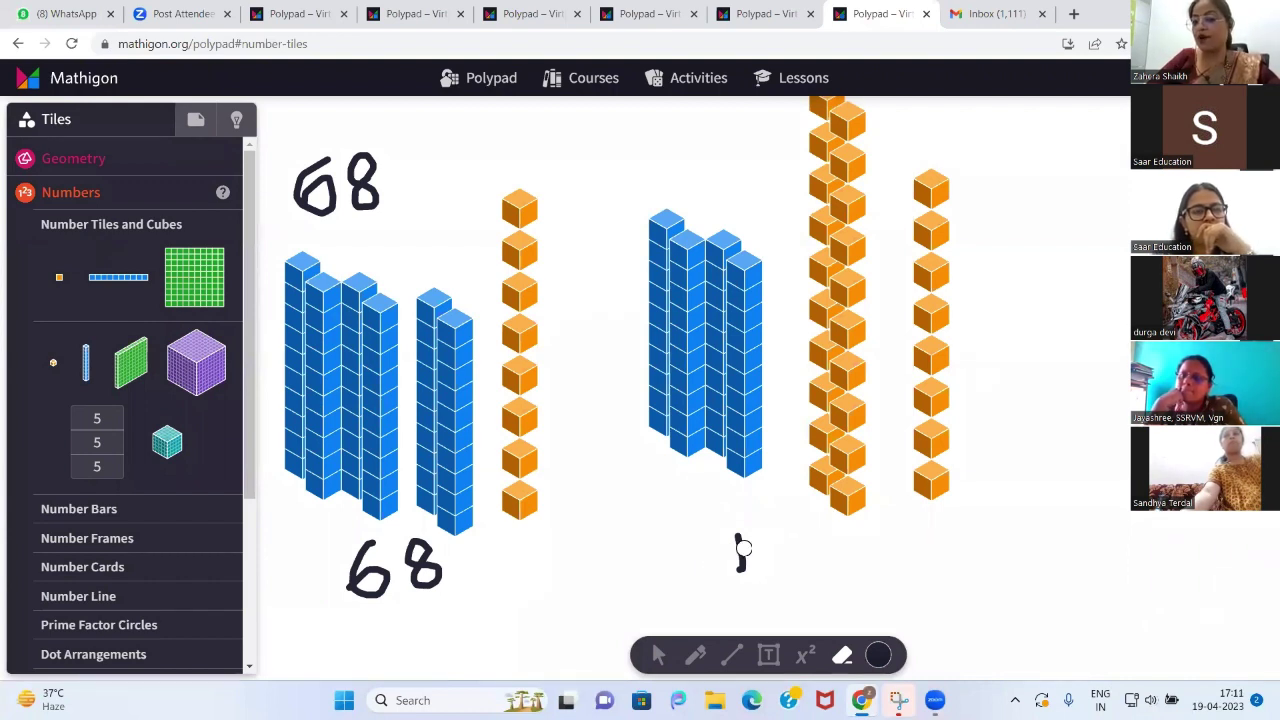
click(741, 552)
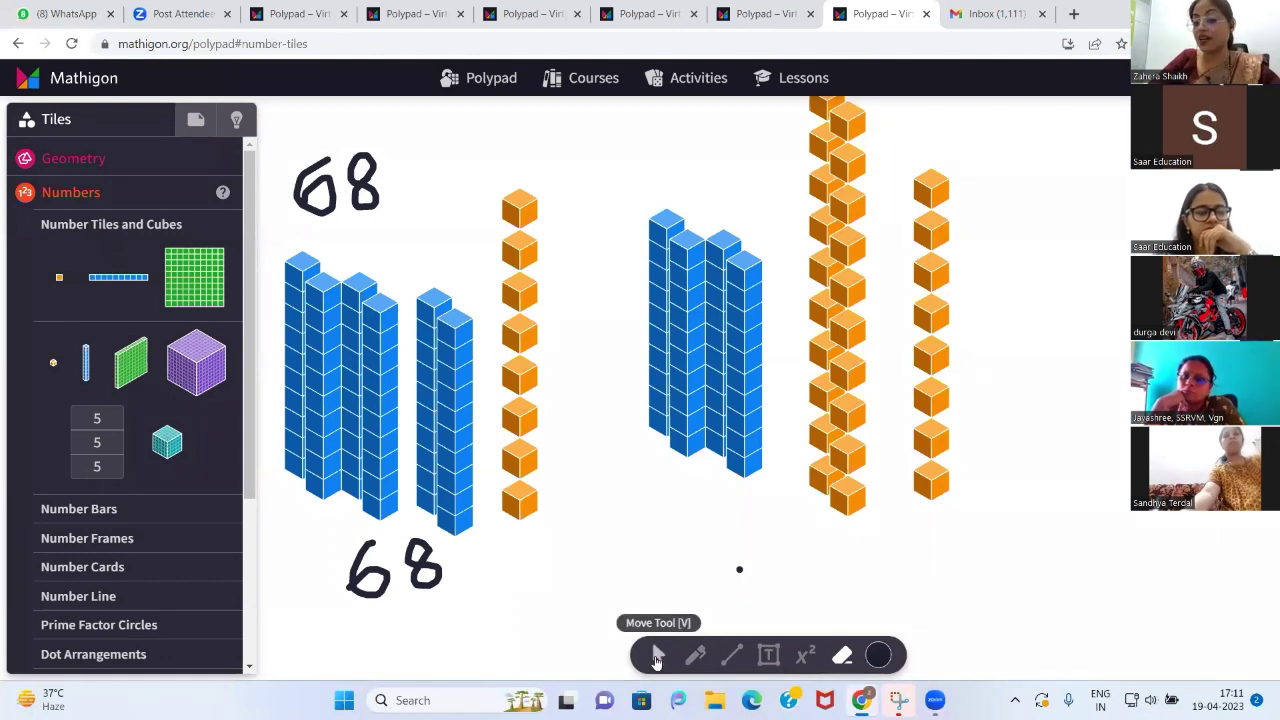
Select the stack of orange unit cubes on the right
click(657, 657)
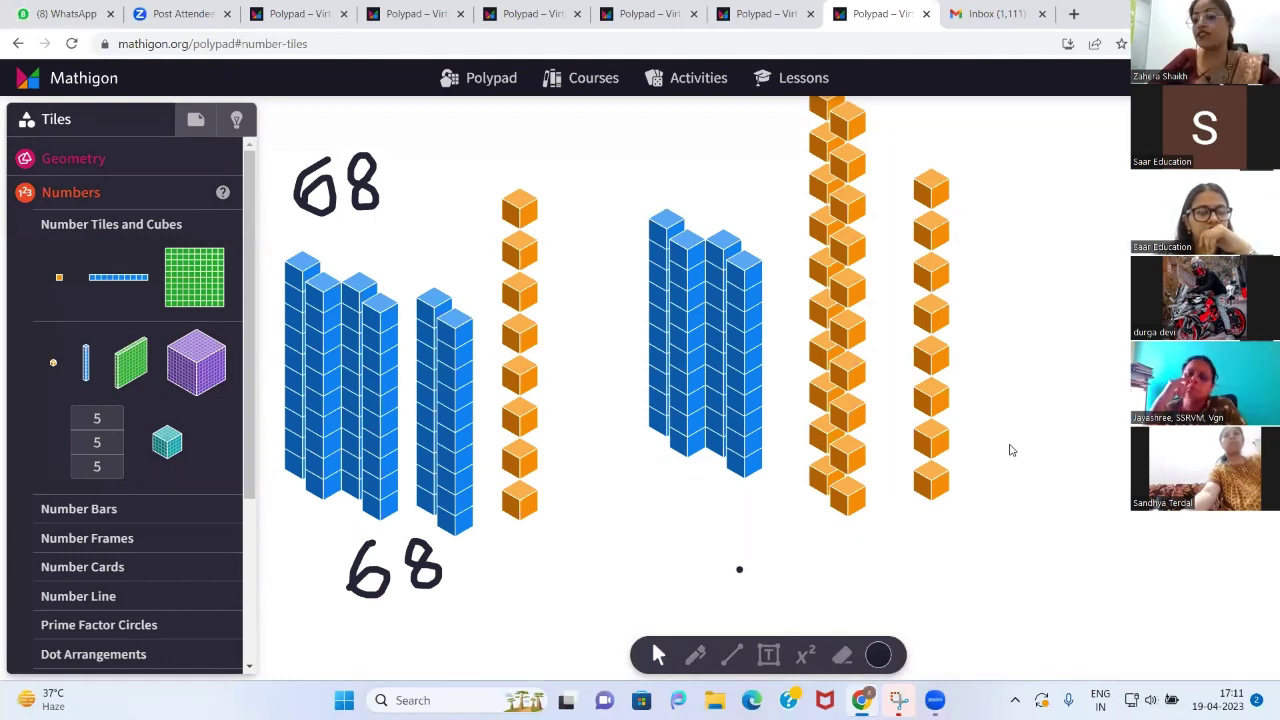
scroll(1009, 463, up, 2)
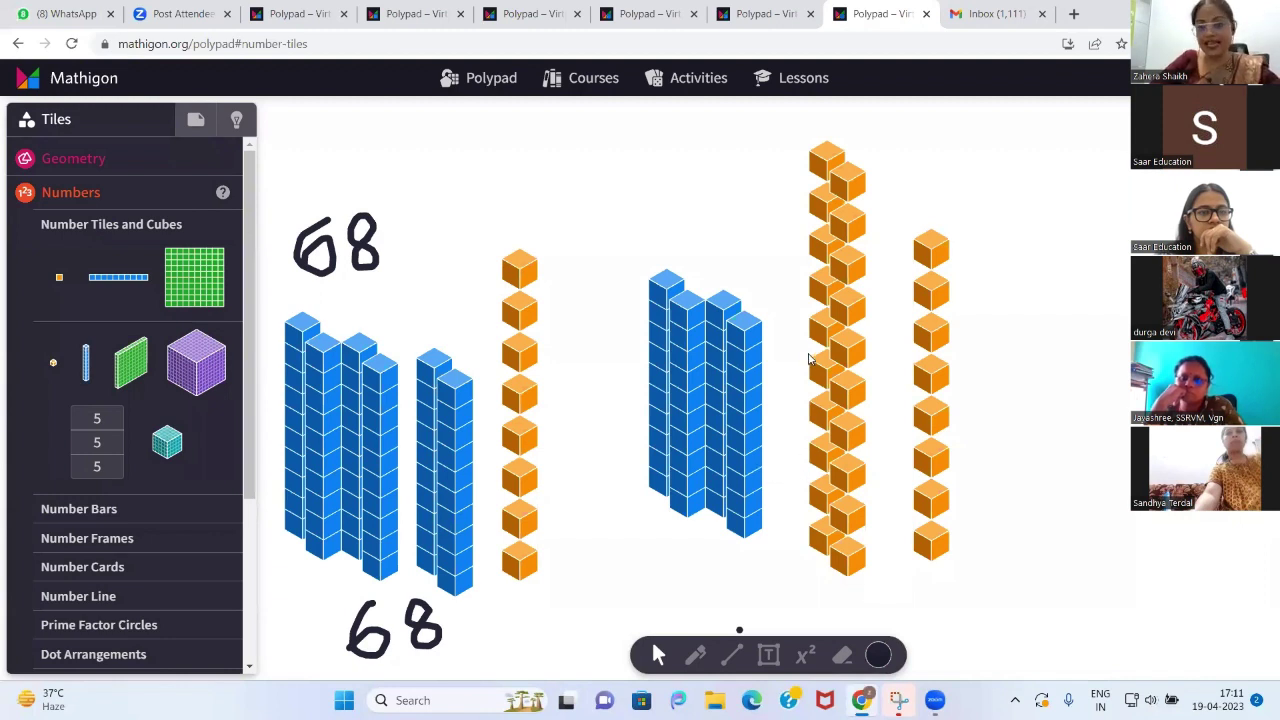
drag(799, 129, 898, 580)
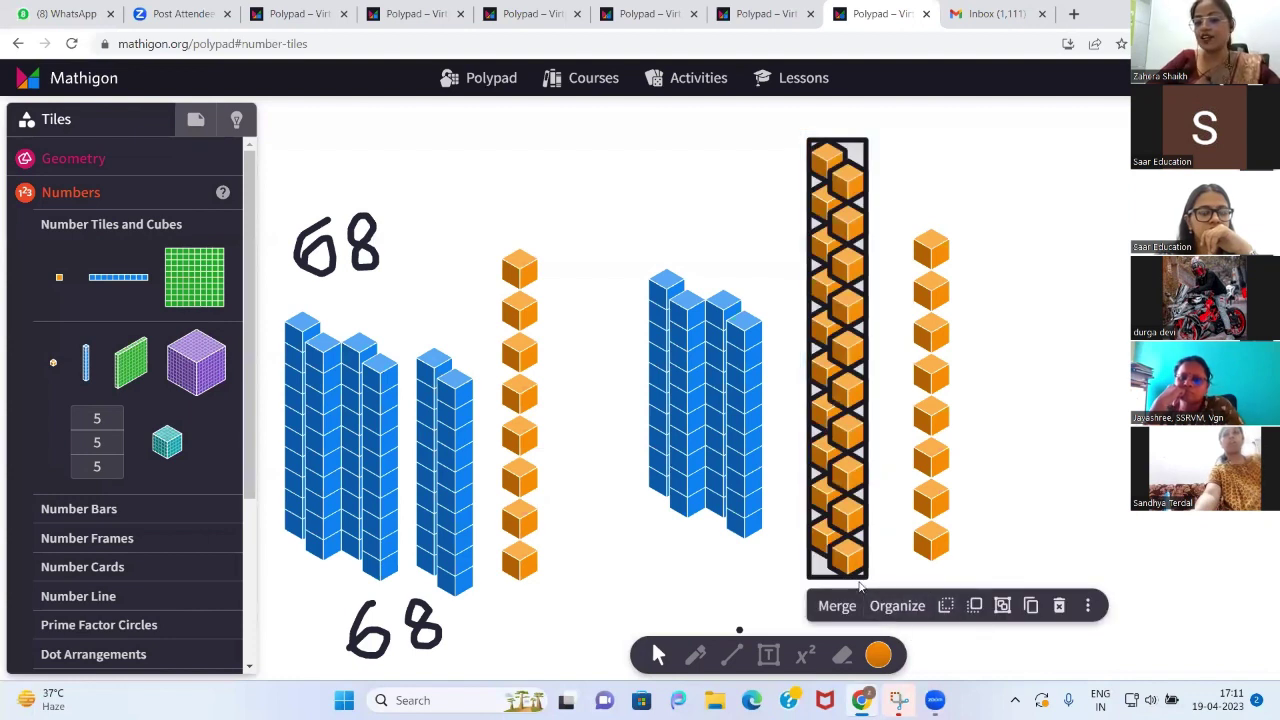
click(700, 563)
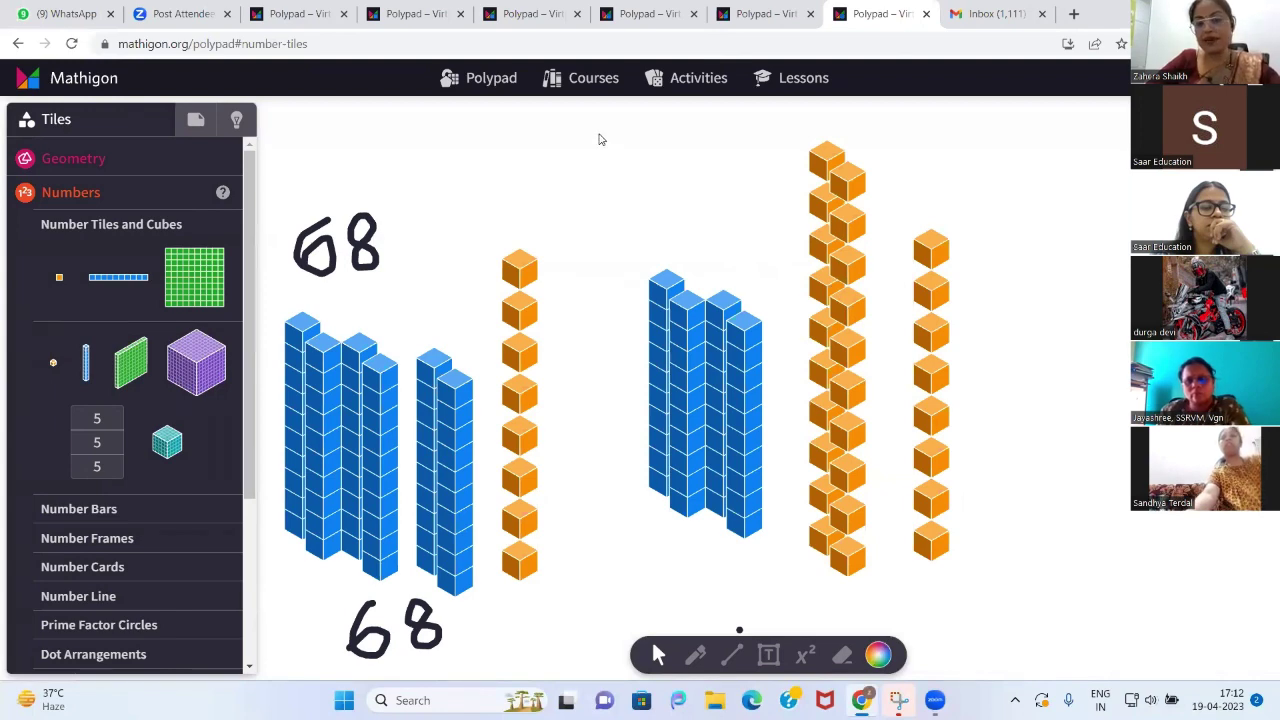
Delete the right-hand tiles, then the remaining left-hand rods and cubes
drag(599, 139, 1003, 577)
key(Delete)
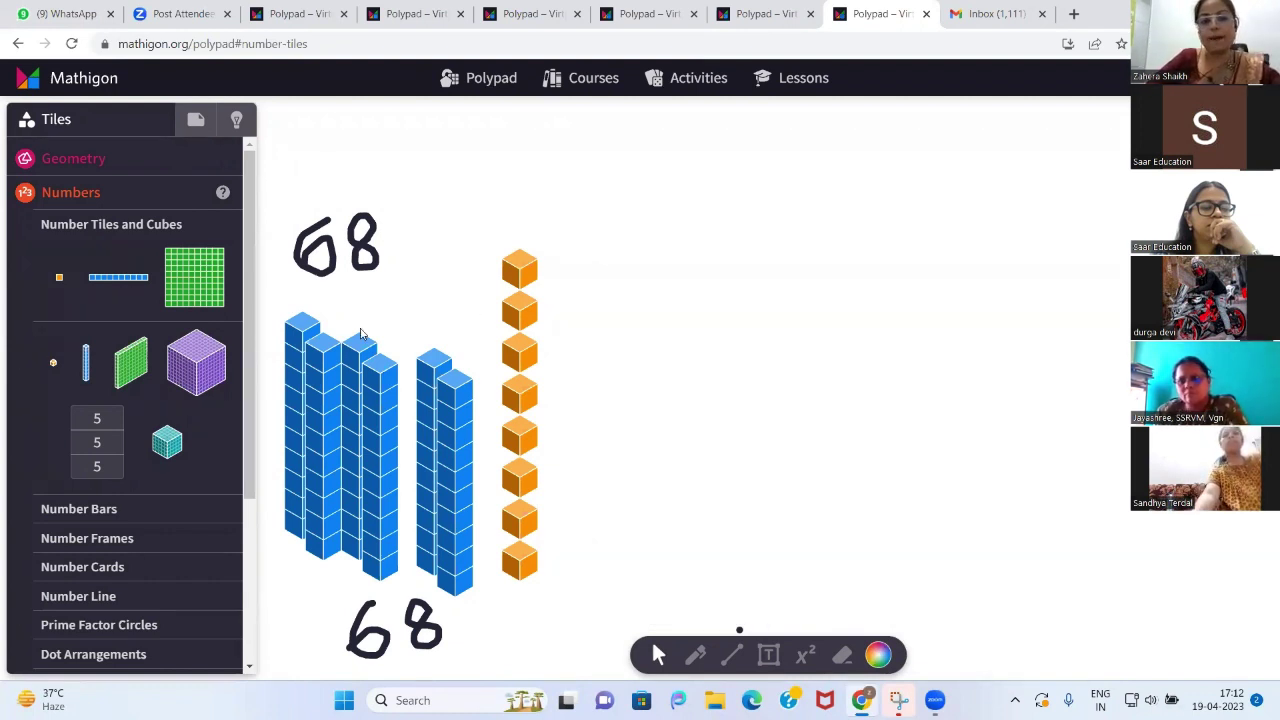
drag(280, 293, 524, 508)
key(Delete)
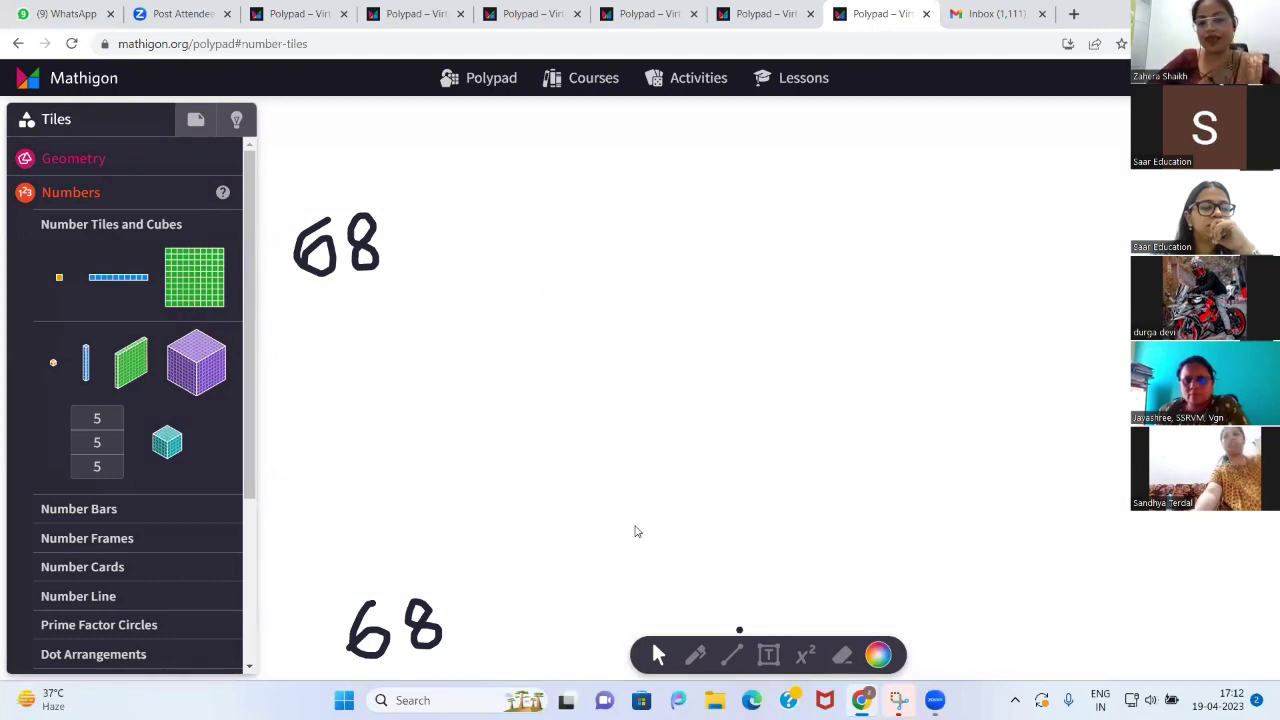
key(p)
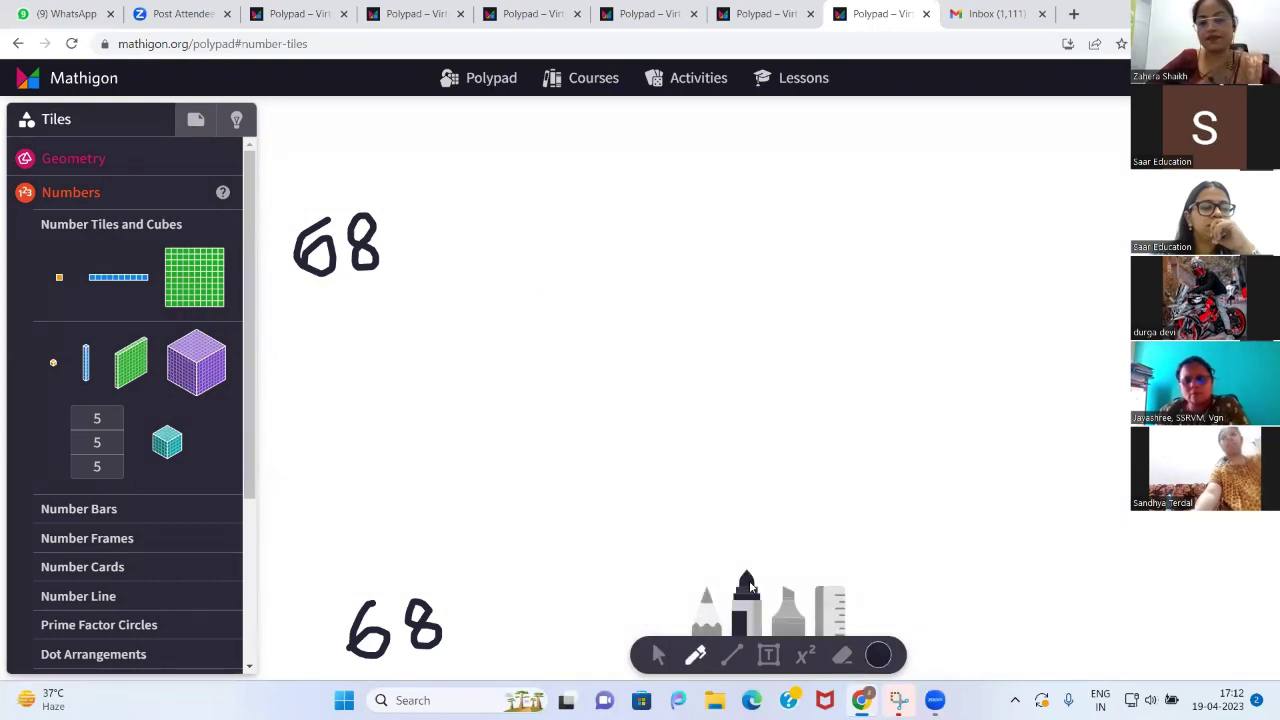
Handwrite a plus sign, 5 and an equals sign after the top 68
mouse_move(414, 228)
mouse_down()
mouse_move(479, 226)
mouse_move(450, 272)
mouse_up()
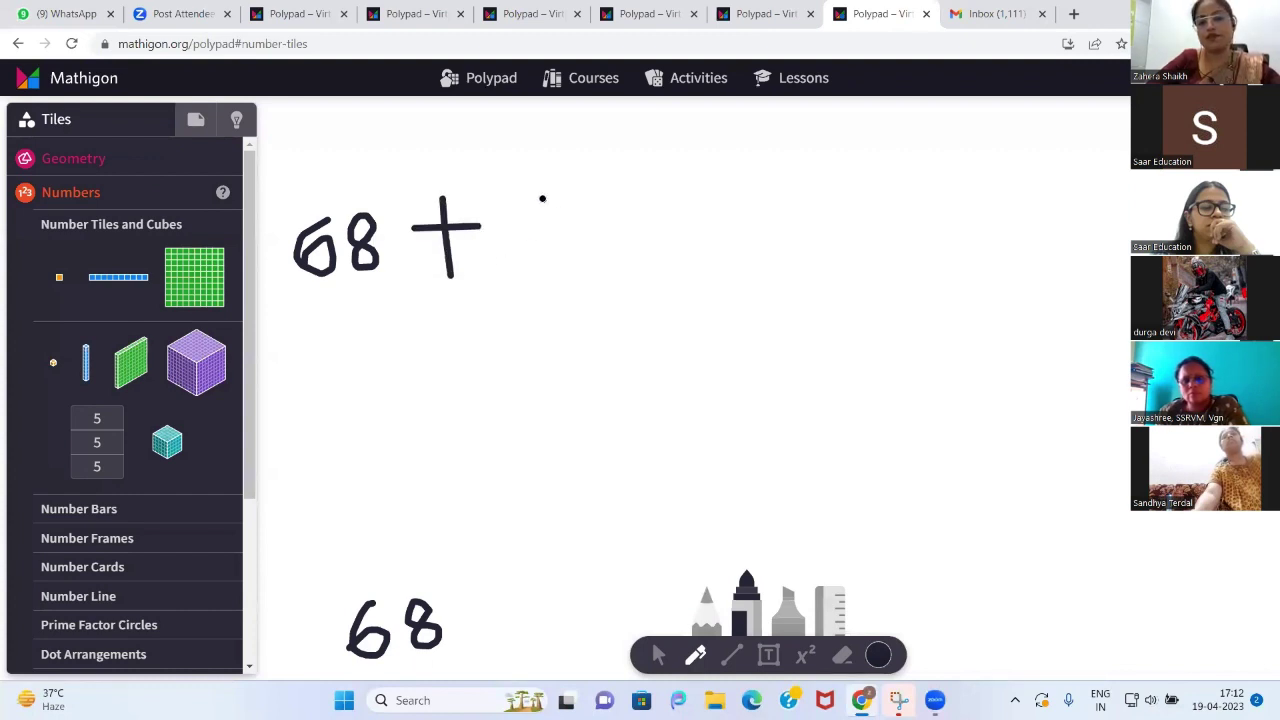
mouse_move(542, 198)
mouse_down()
mouse_move(508, 242)
mouse_move(518, 271)
mouse_up()
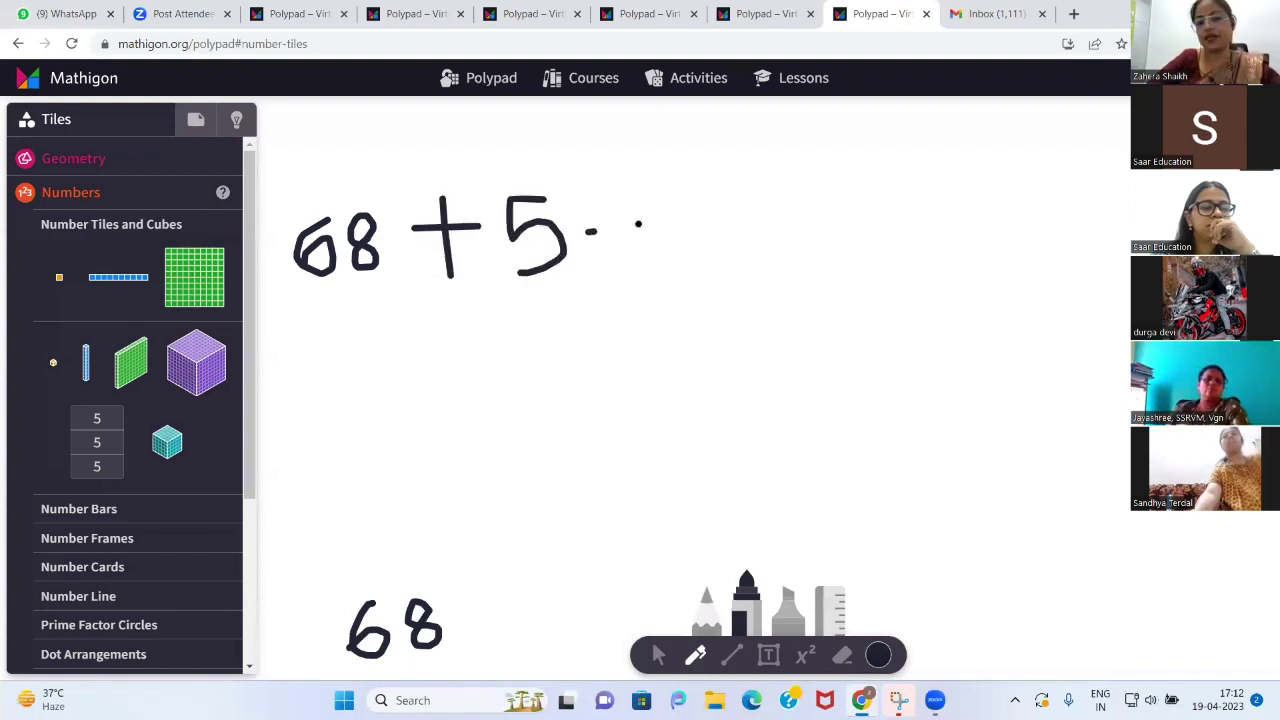
mouse_move(640, 224)
mouse_down()
mouse_move(588, 232)
mouse_move(658, 250)
mouse_up()
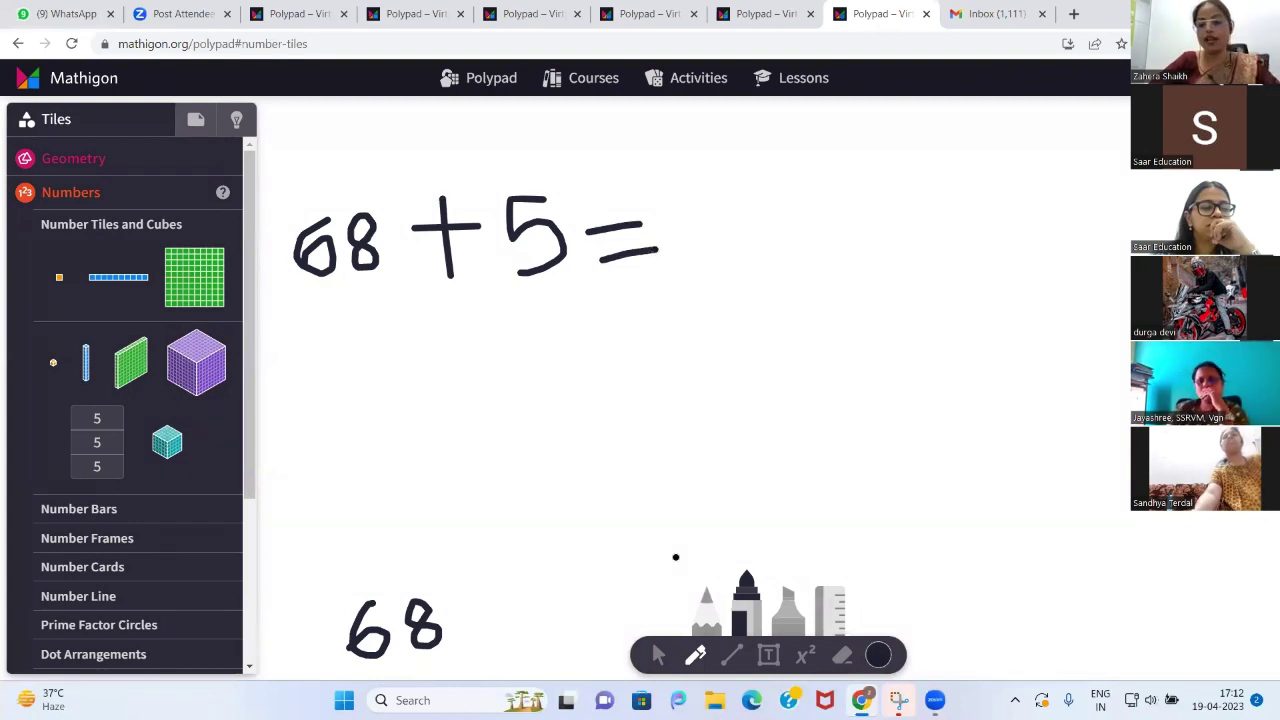
click(668, 657)
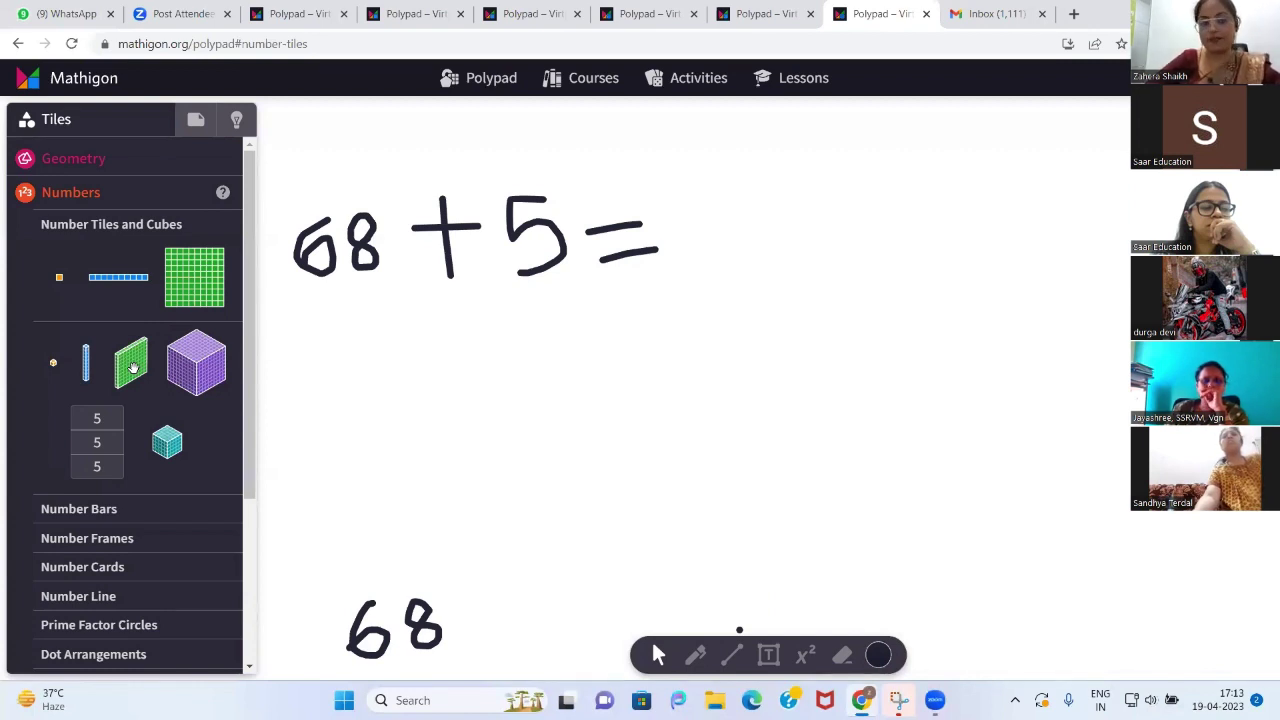
Place a blue ten-rod and duplicate it into six rods
drag(133, 368, 160, 323)
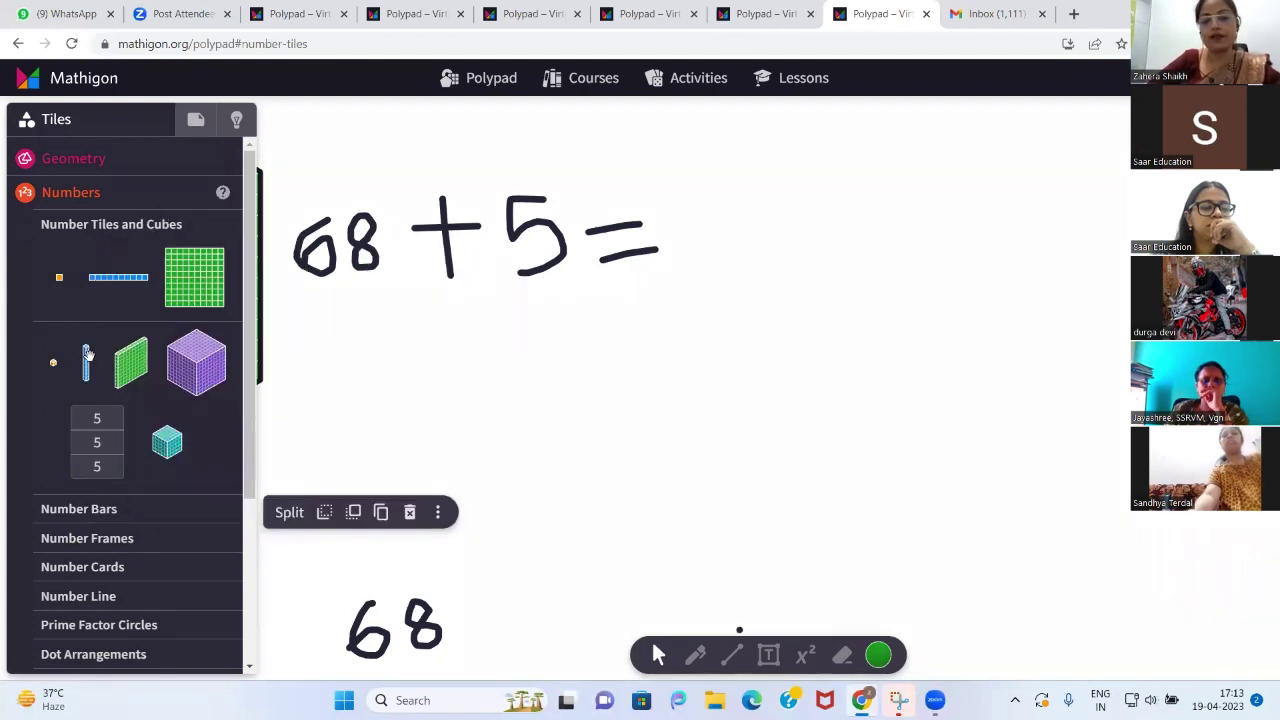
click(87, 355)
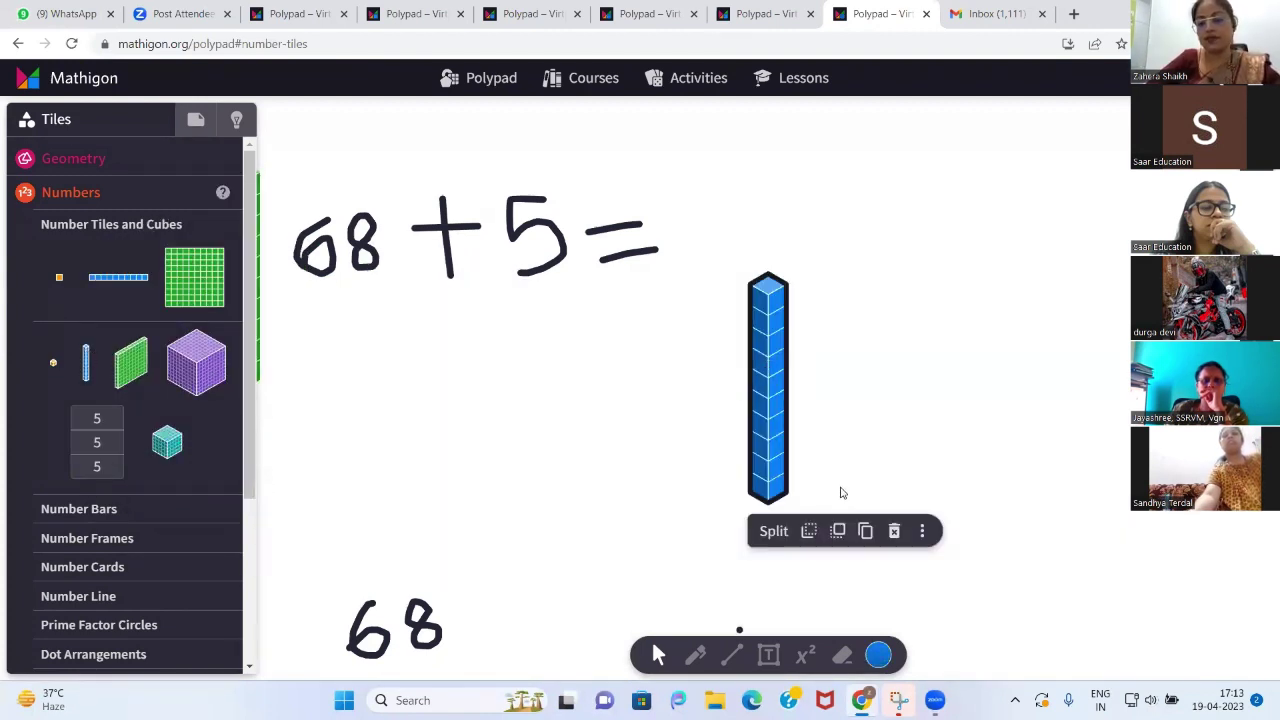
click(865, 530)
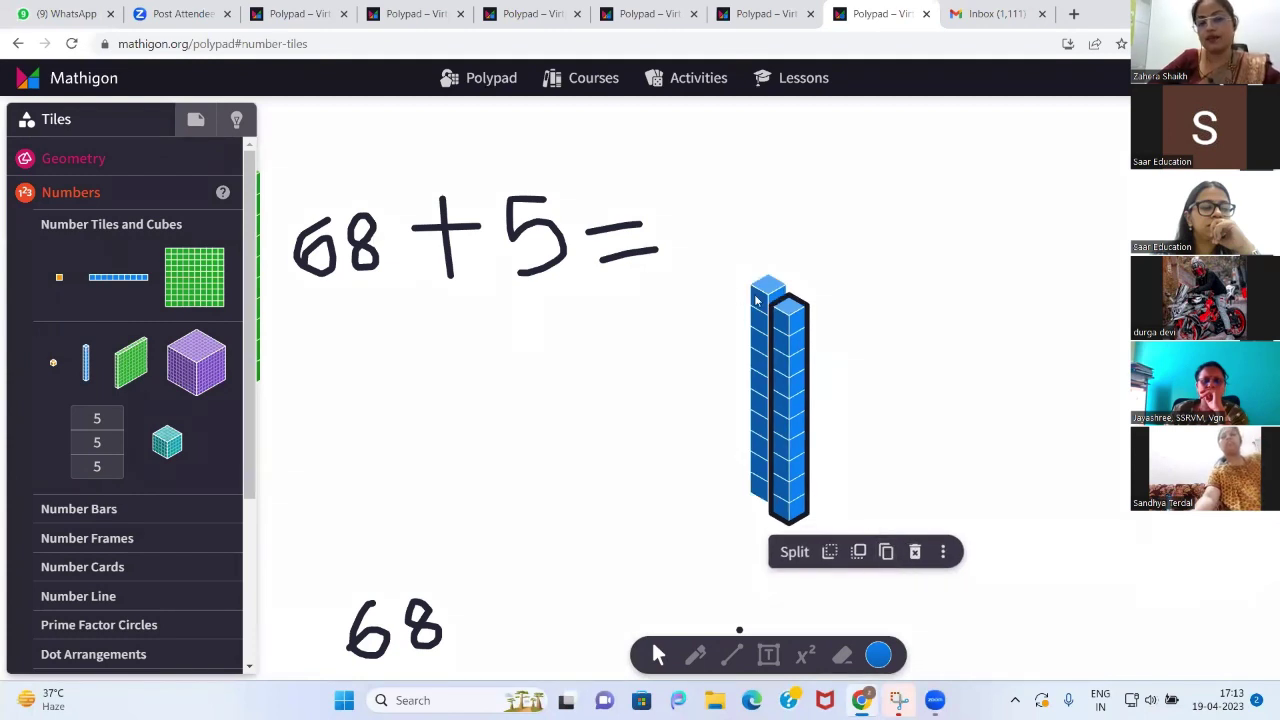
drag(734, 251, 832, 568)
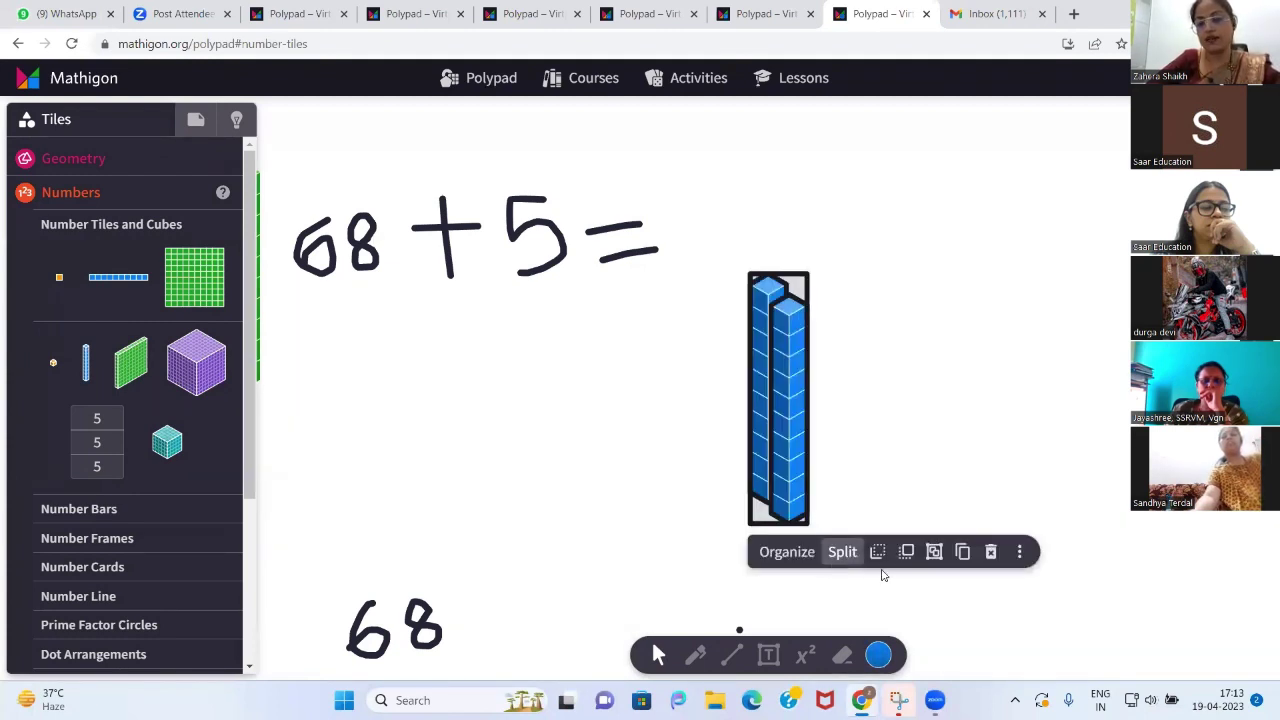
click(962, 552)
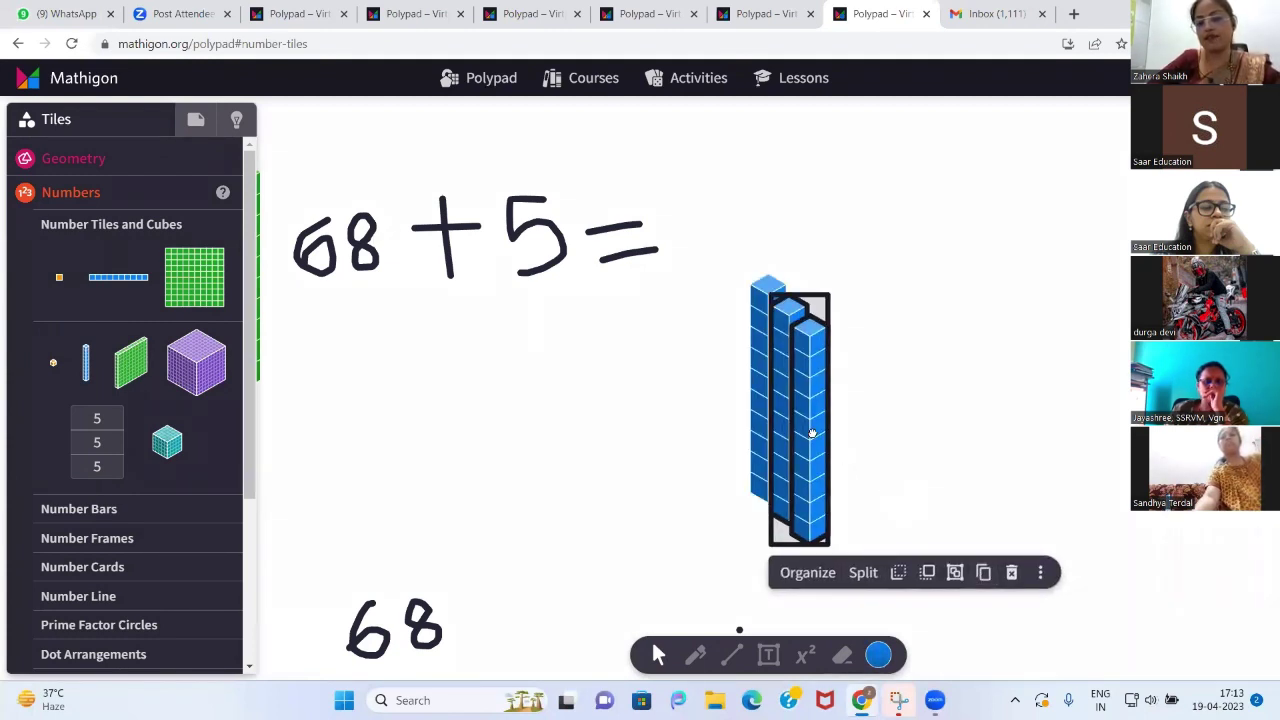
drag(812, 432, 855, 432)
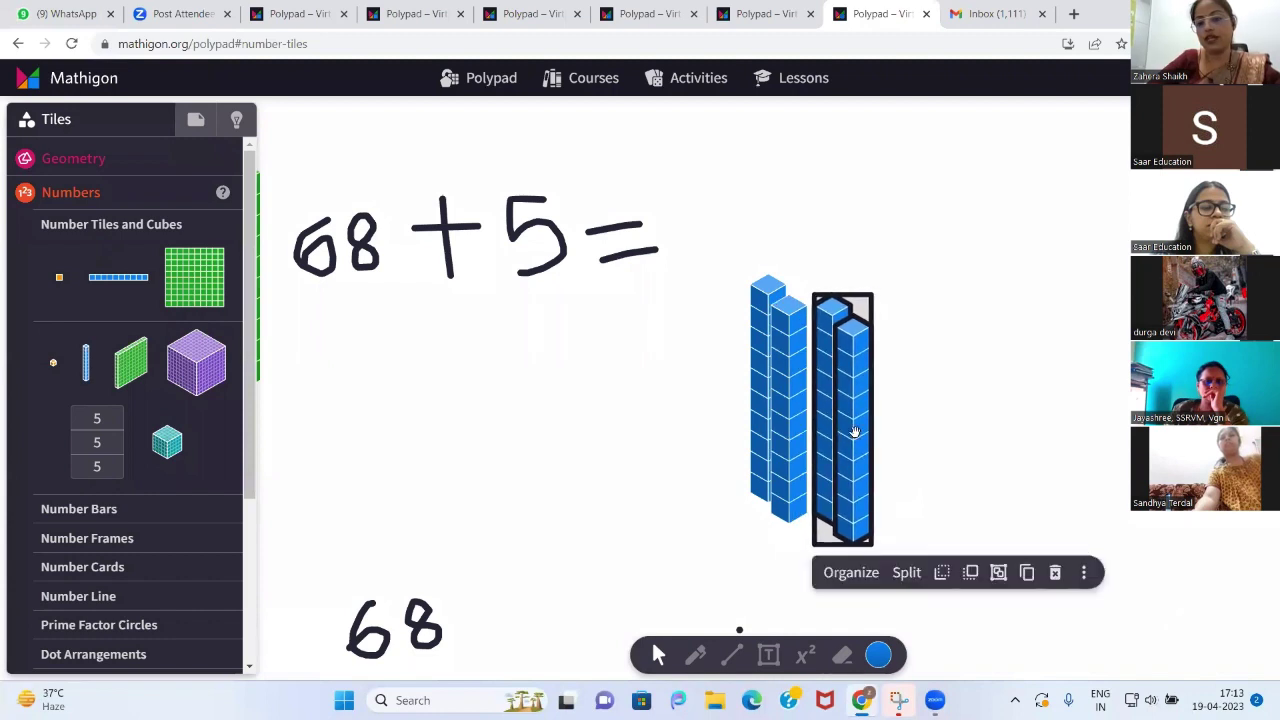
click(1027, 572)
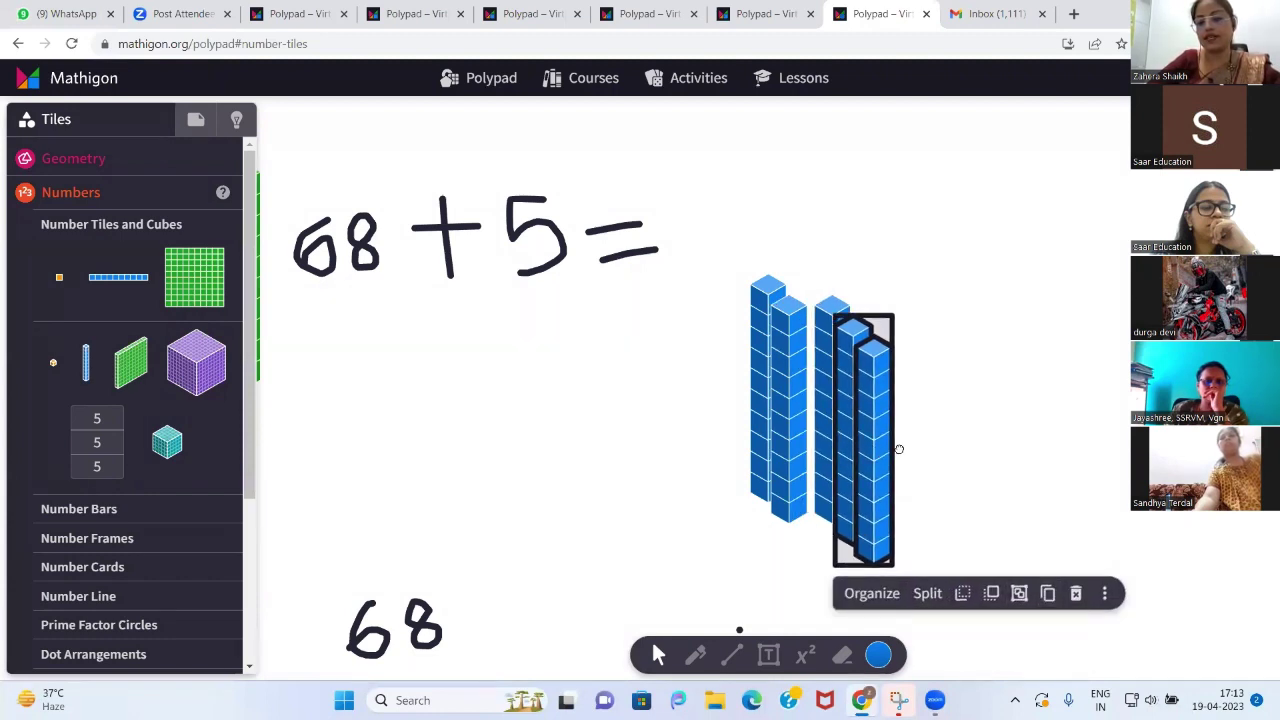
drag(897, 447, 918, 445)
Group the six rods, move them under 68 + 5 =, and add a seventh rod beside them
drag(708, 236, 986, 546)
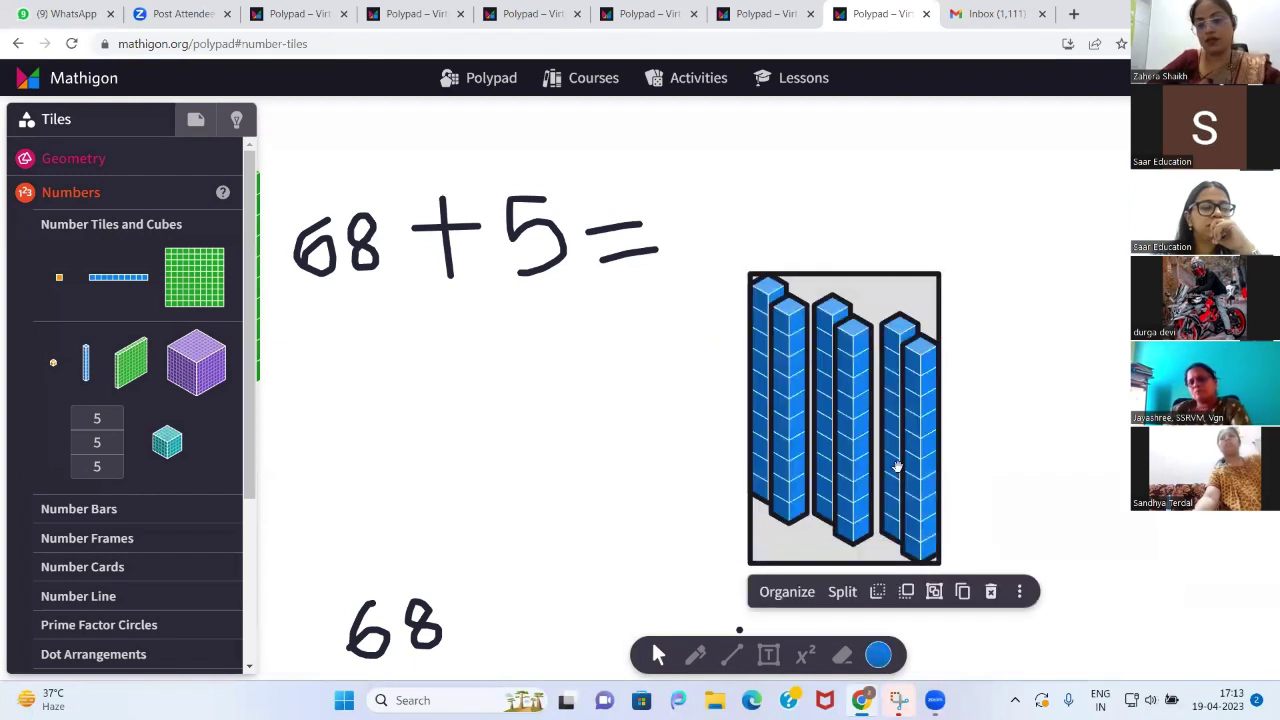
click(934, 593)
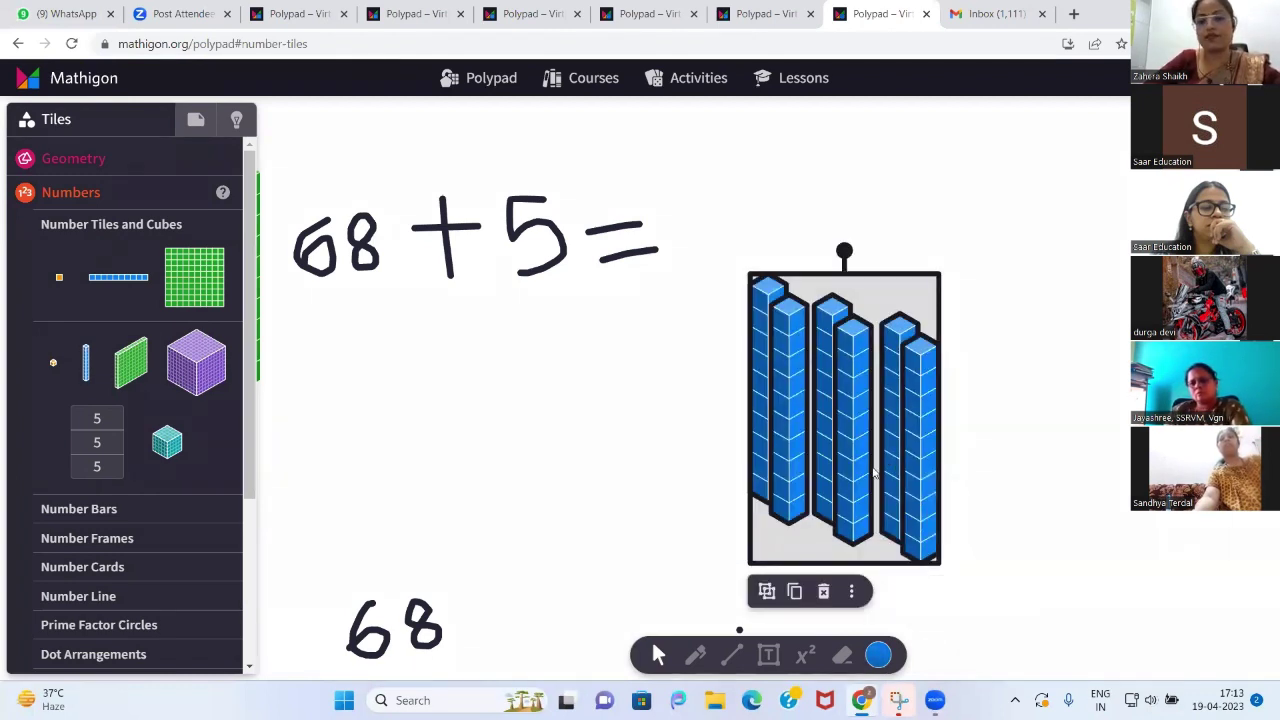
drag(870, 460, 477, 483)
click(669, 433)
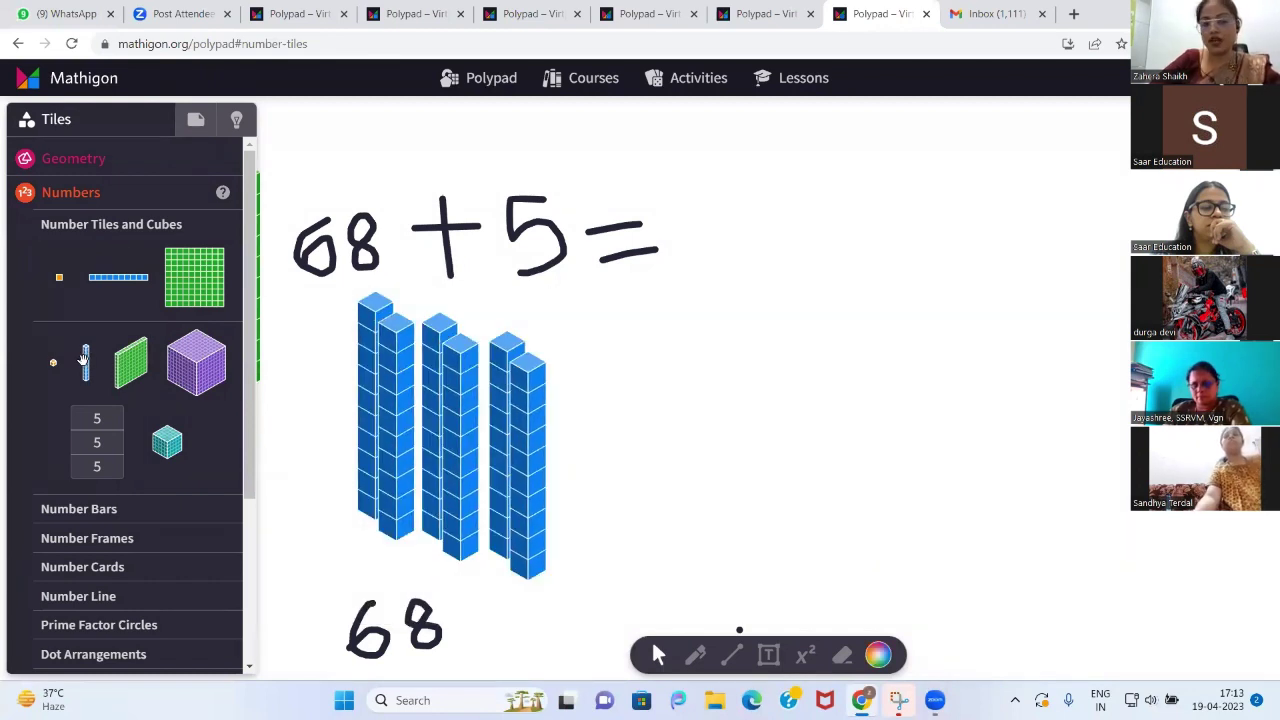
drag(84, 360, 664, 384)
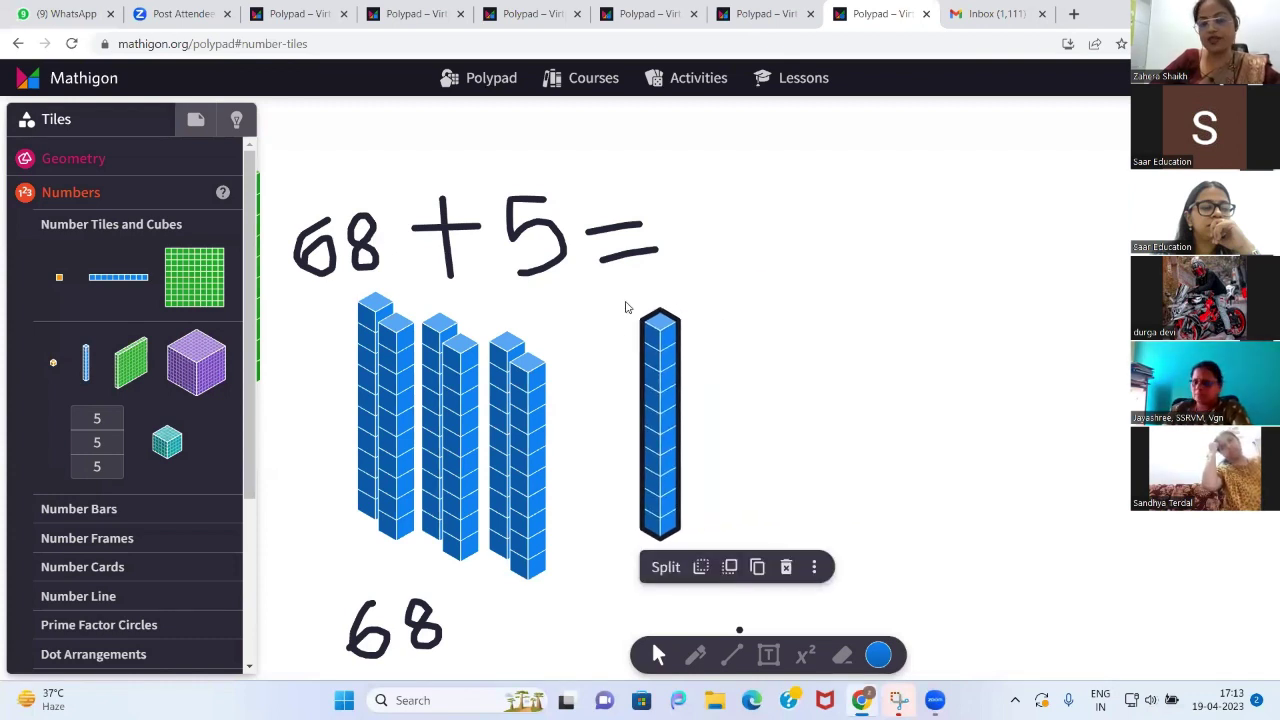
Split the extra rod into cubes, delete two, and group the remaining eight beside the rods
click(667, 567)
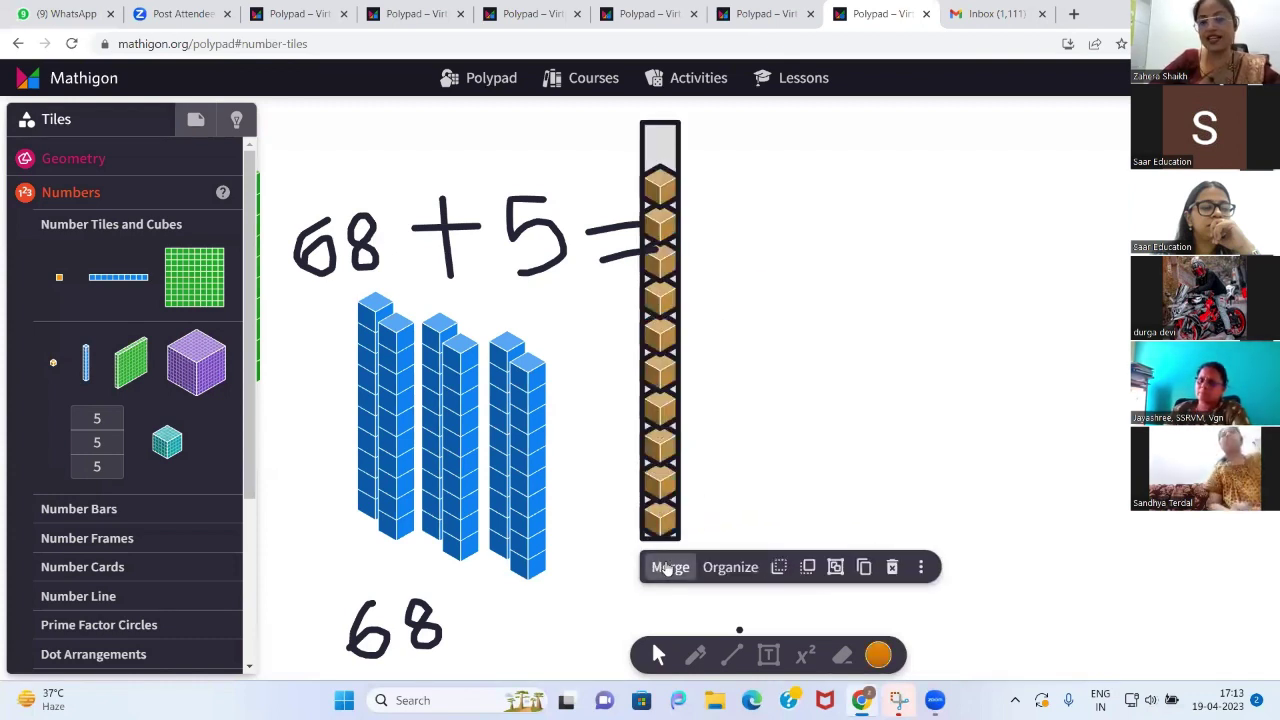
click(733, 453)
click(662, 477)
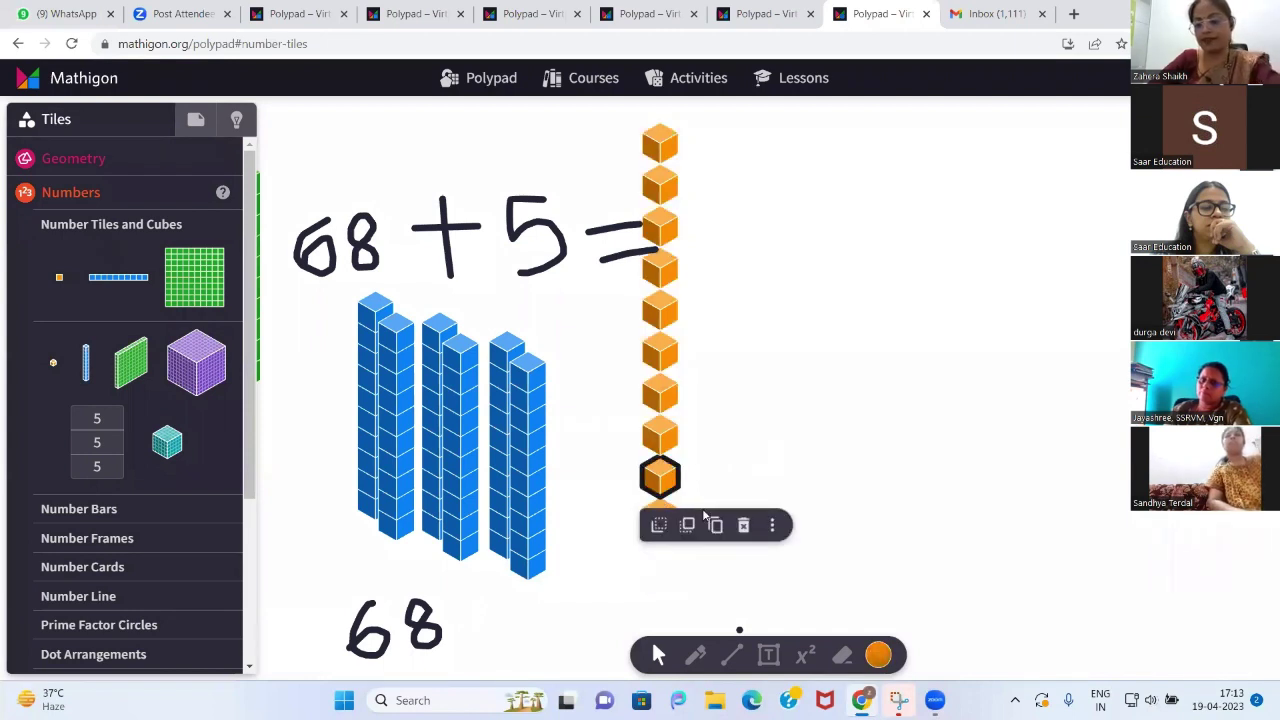
key(Delete)
click(656, 524)
key(Delete)
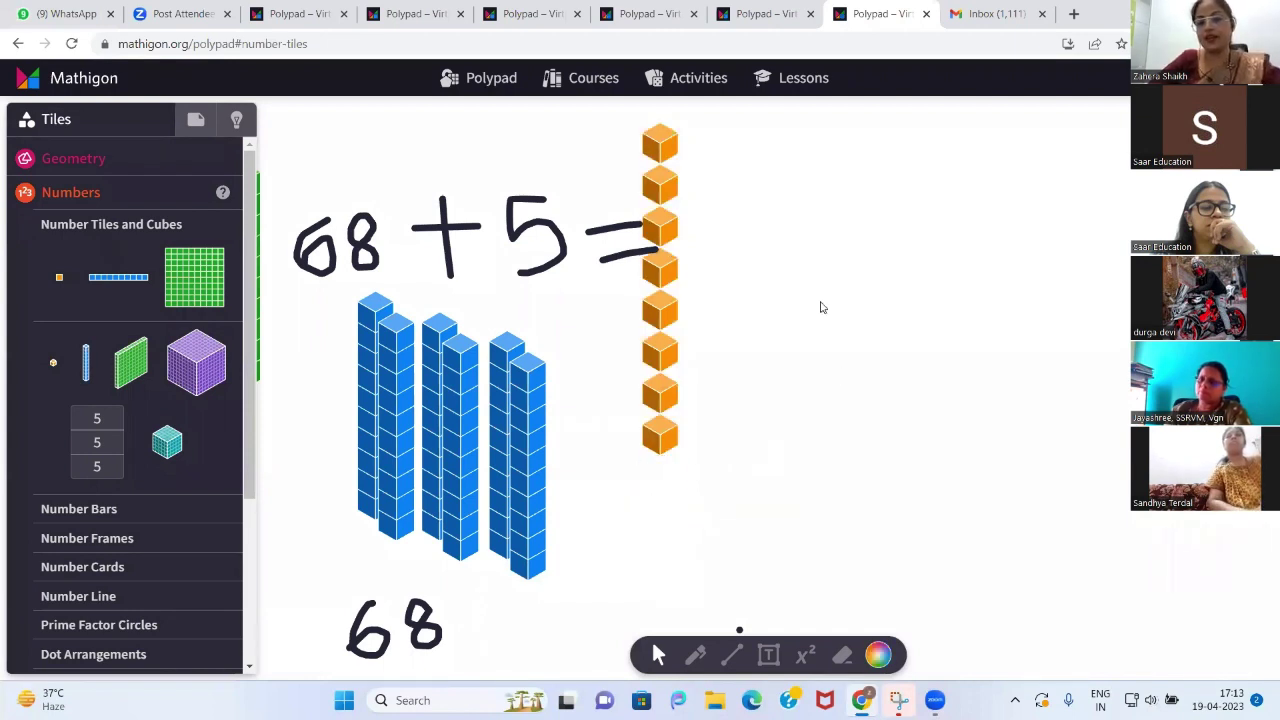
scroll(822, 307, up, 2)
drag(617, 184, 717, 514)
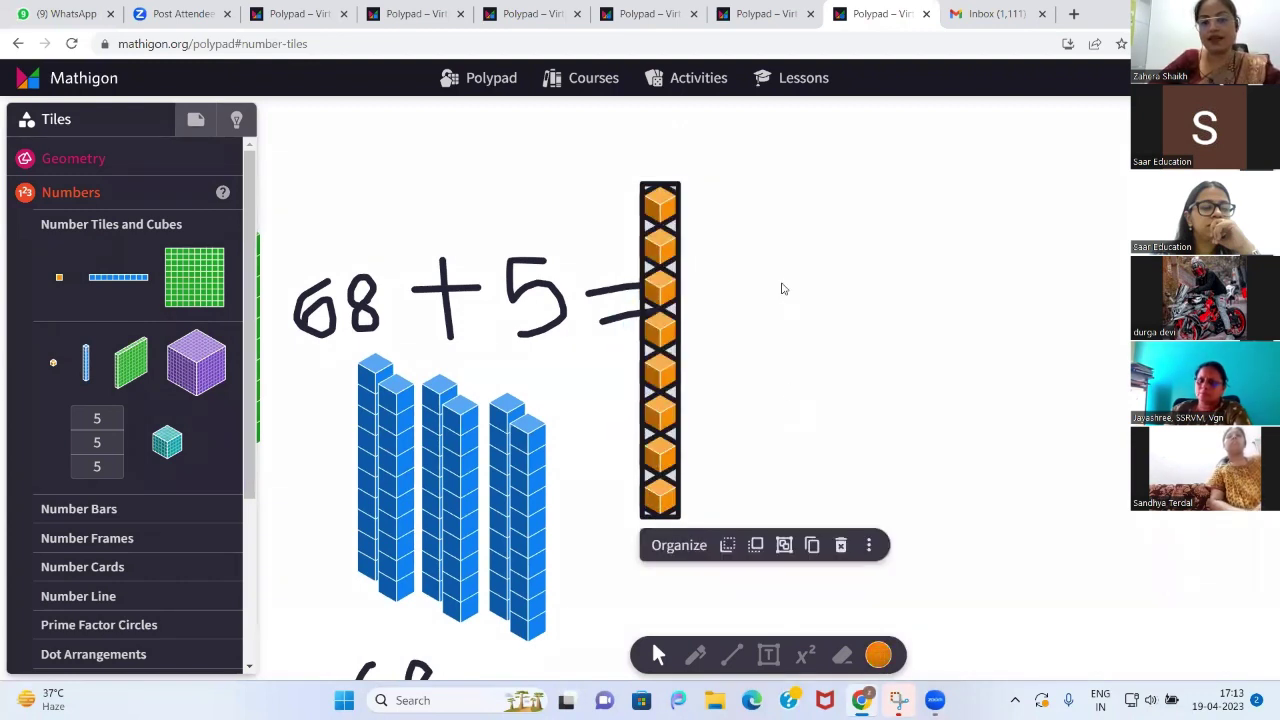
click(784, 545)
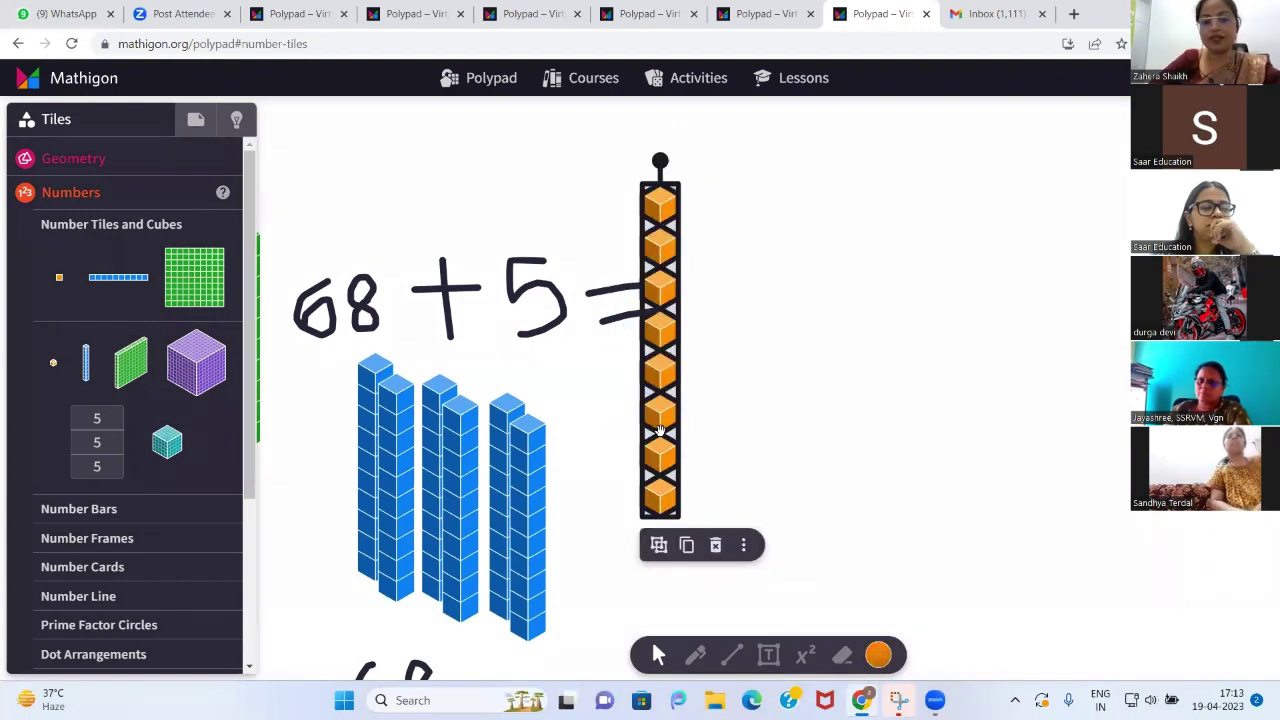
drag(657, 428, 582, 566)
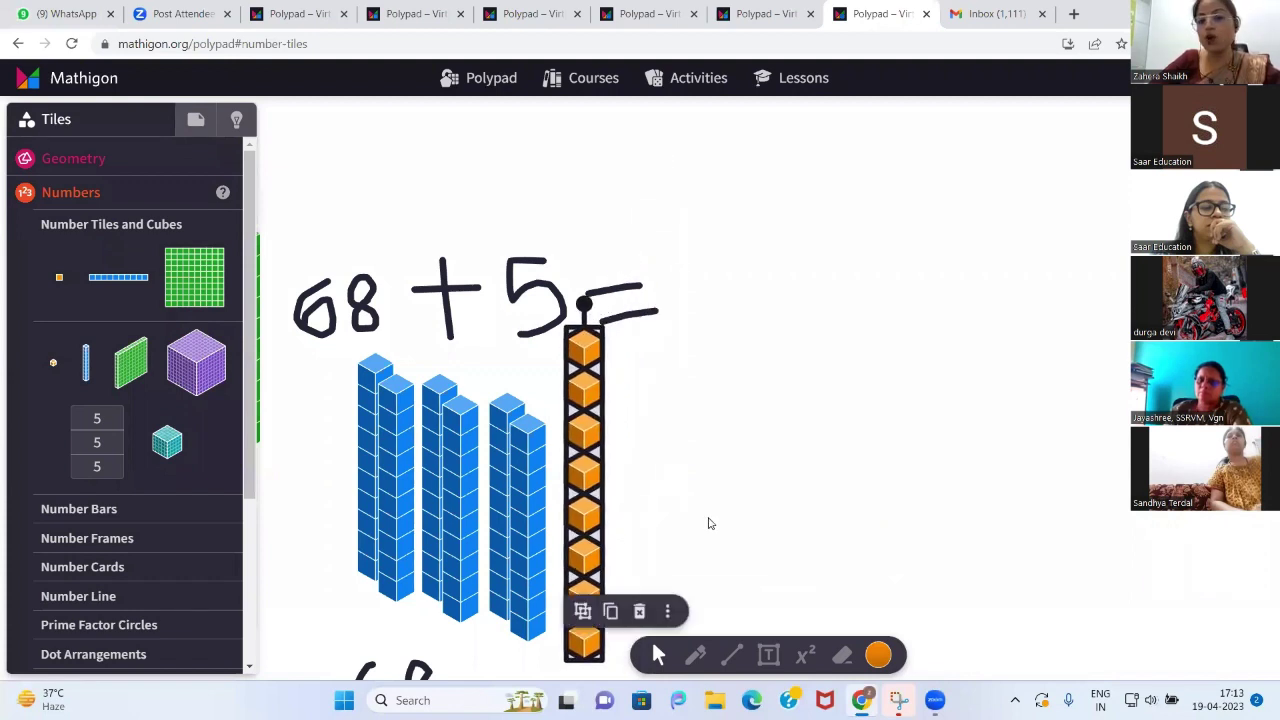
scroll(709, 523, down, 3)
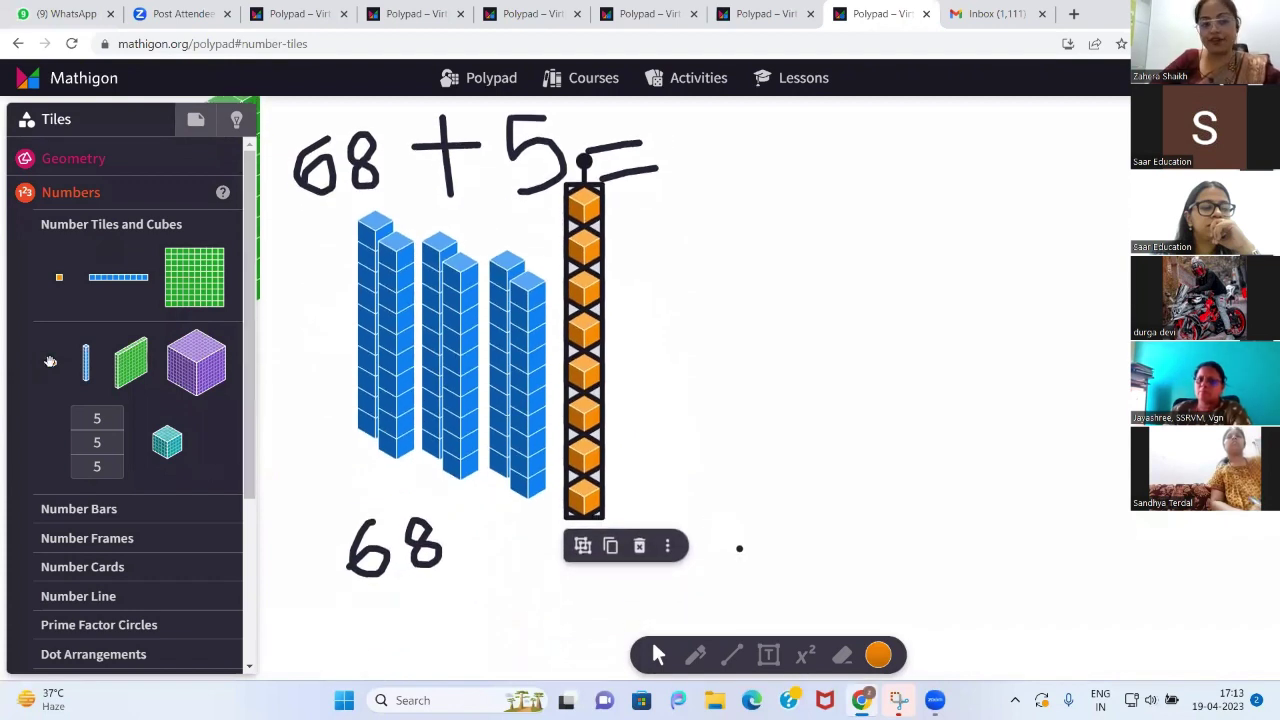
Place a loose unit cube and copy it into four cubes set apart
drag(52, 363, 768, 390)
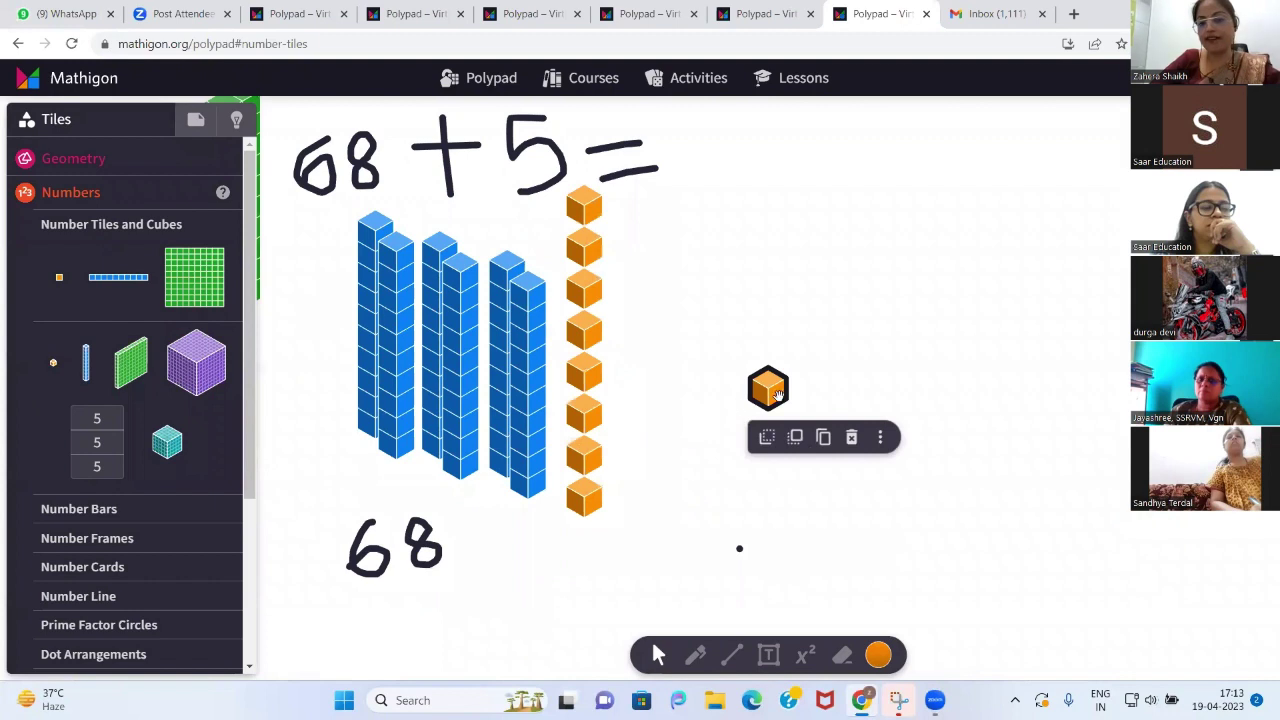
click(826, 439)
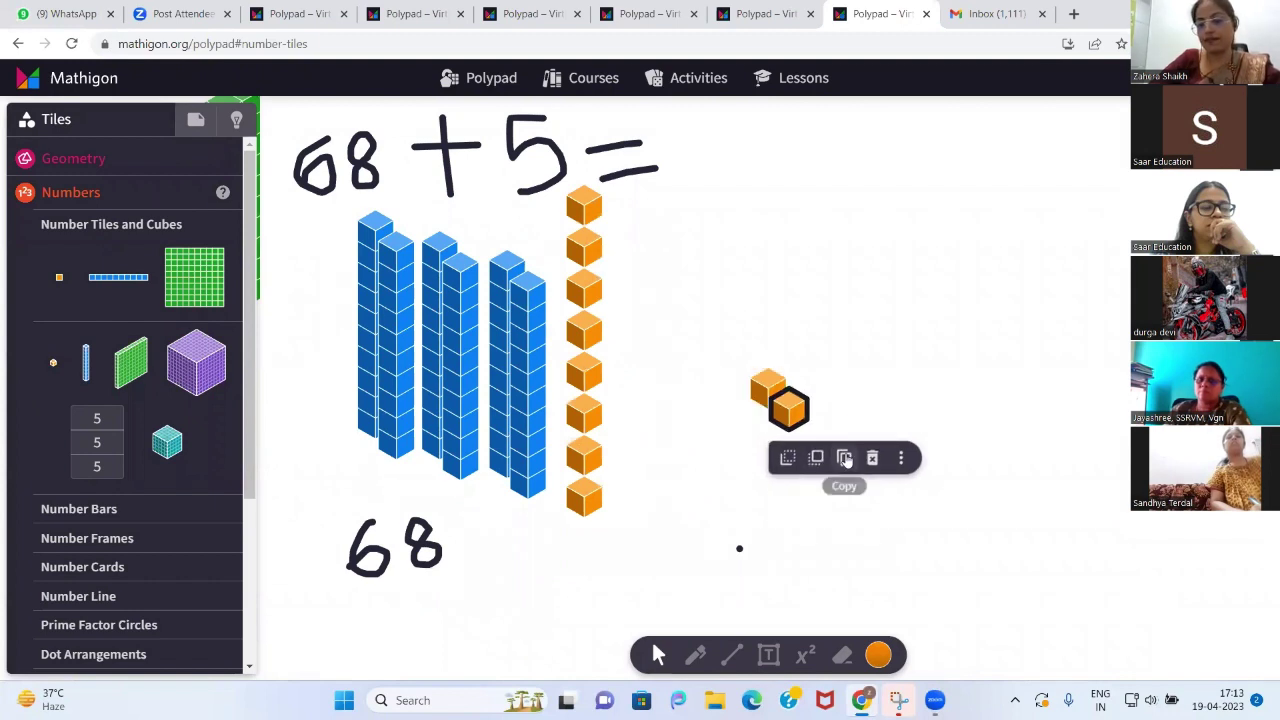
click(845, 458)
click(866, 478)
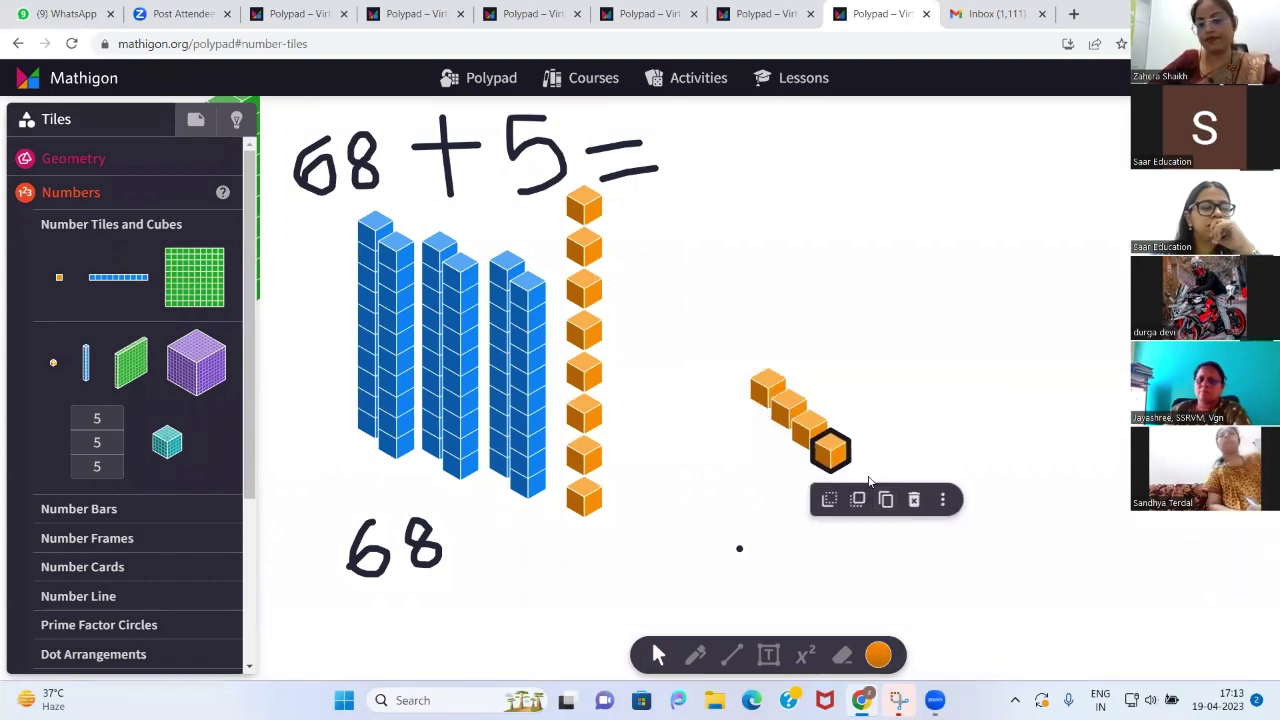
Add a fifth loose cube, move two onto the orange column, and group all ten cubes
click(888, 501)
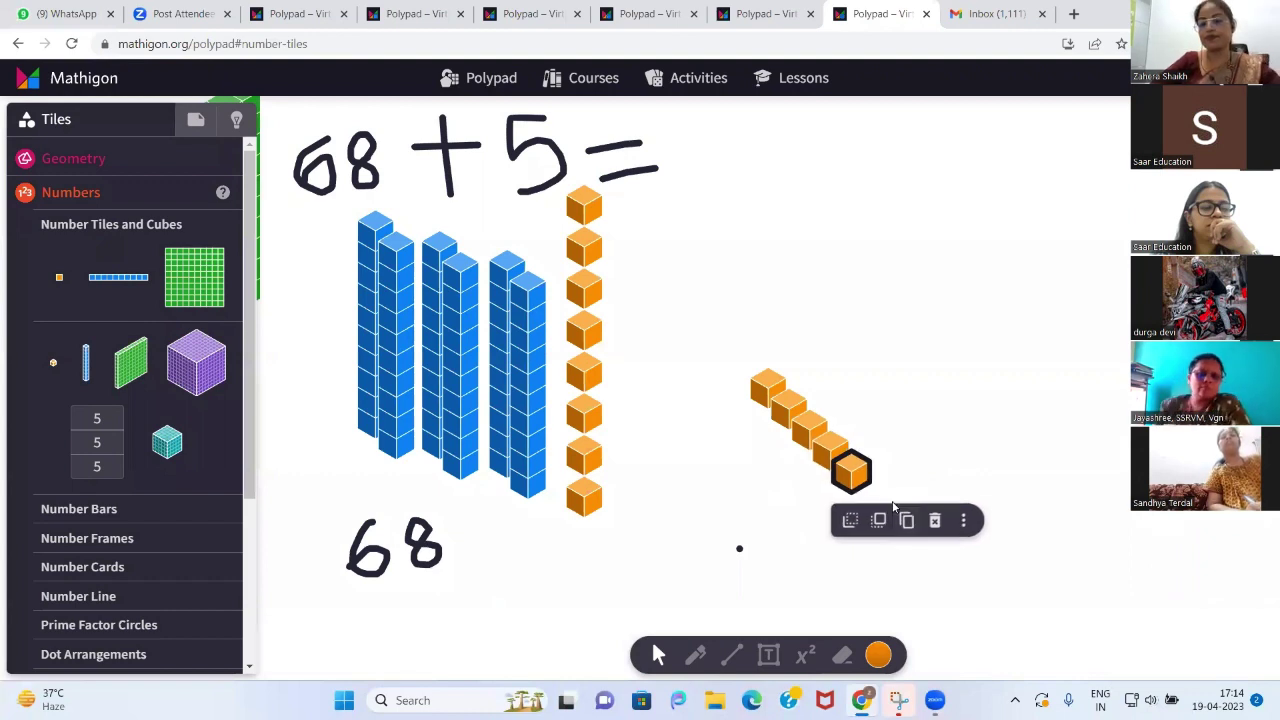
drag(731, 345, 887, 500)
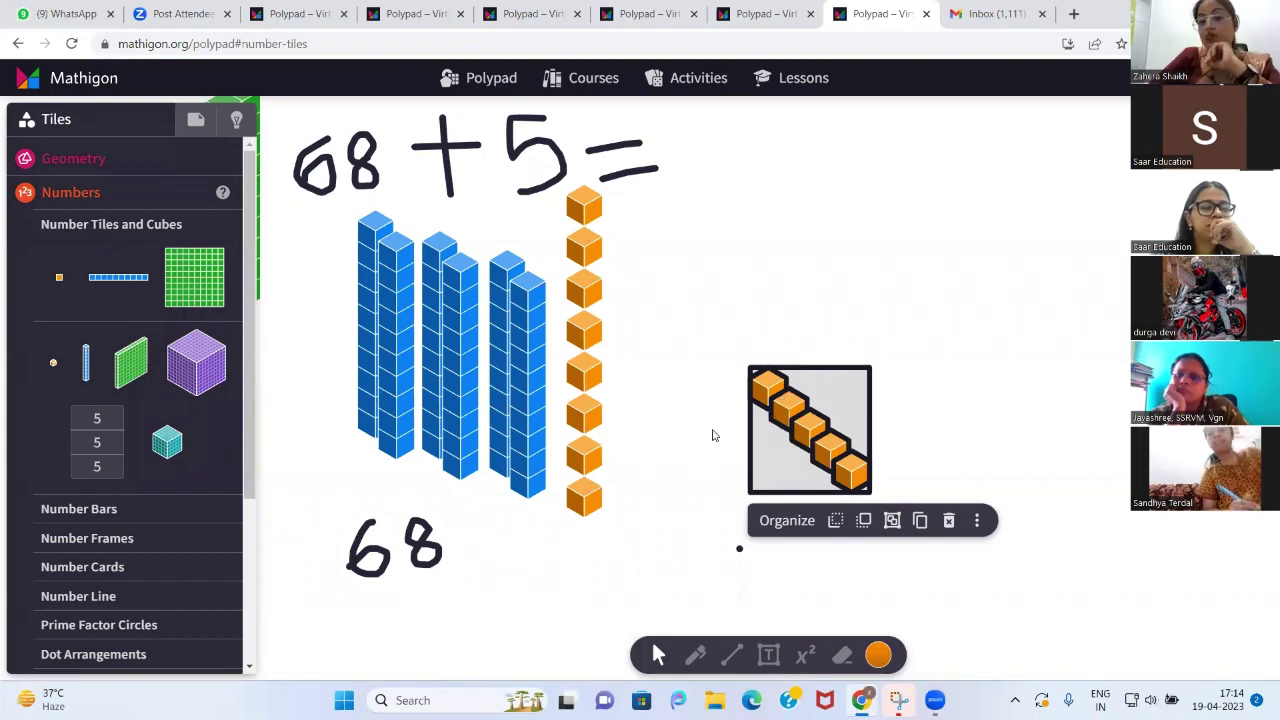
click(831, 405)
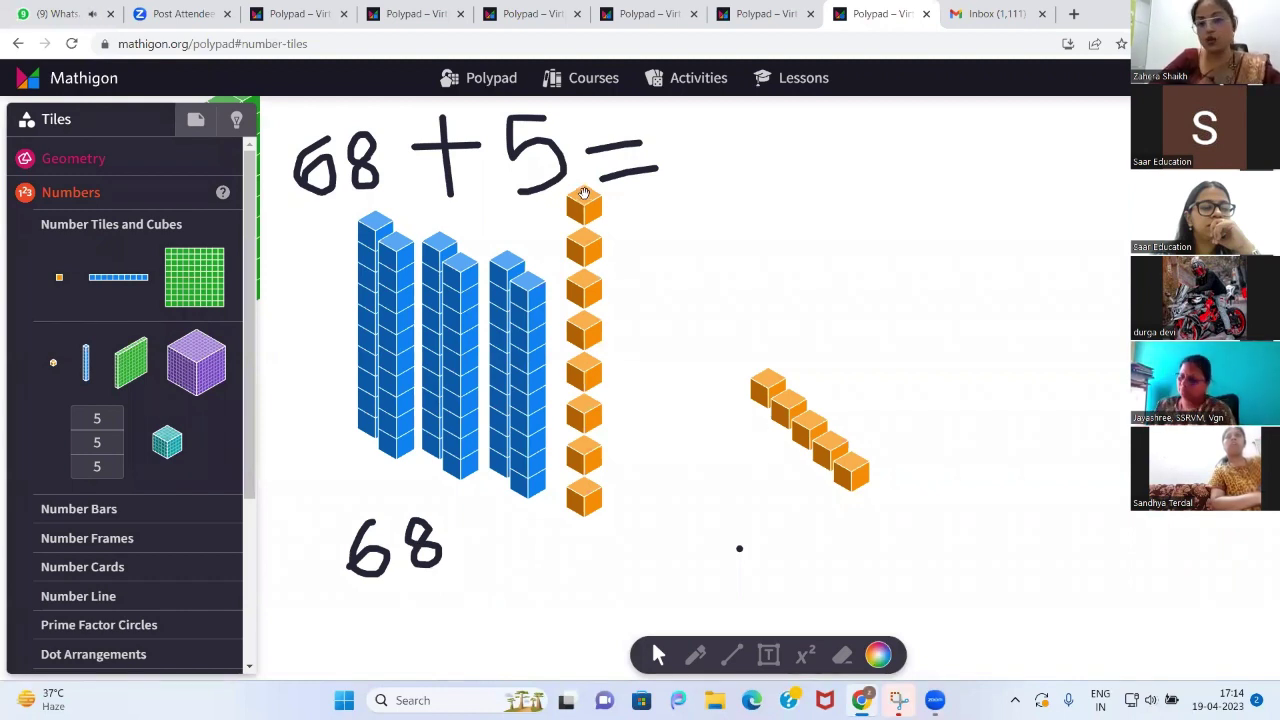
drag(760, 390, 585, 527)
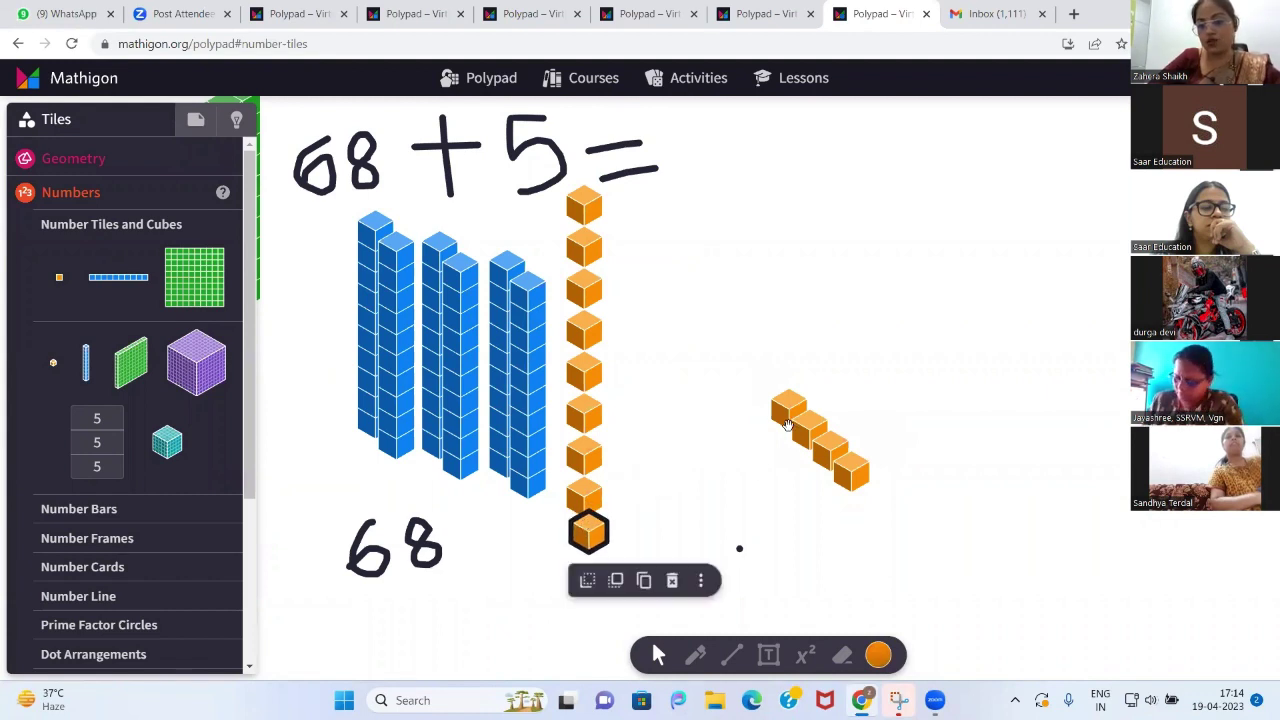
drag(787, 410, 581, 568)
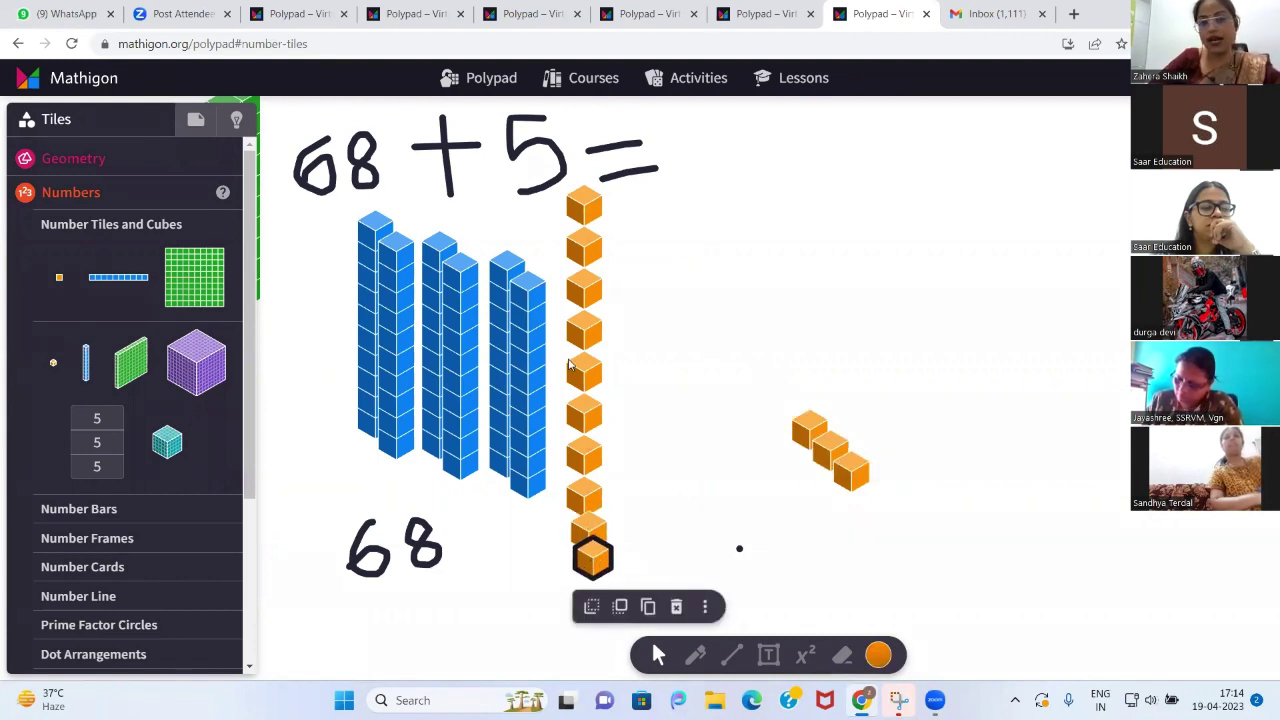
drag(558, 192, 625, 572)
scroll(687, 575, down, 2)
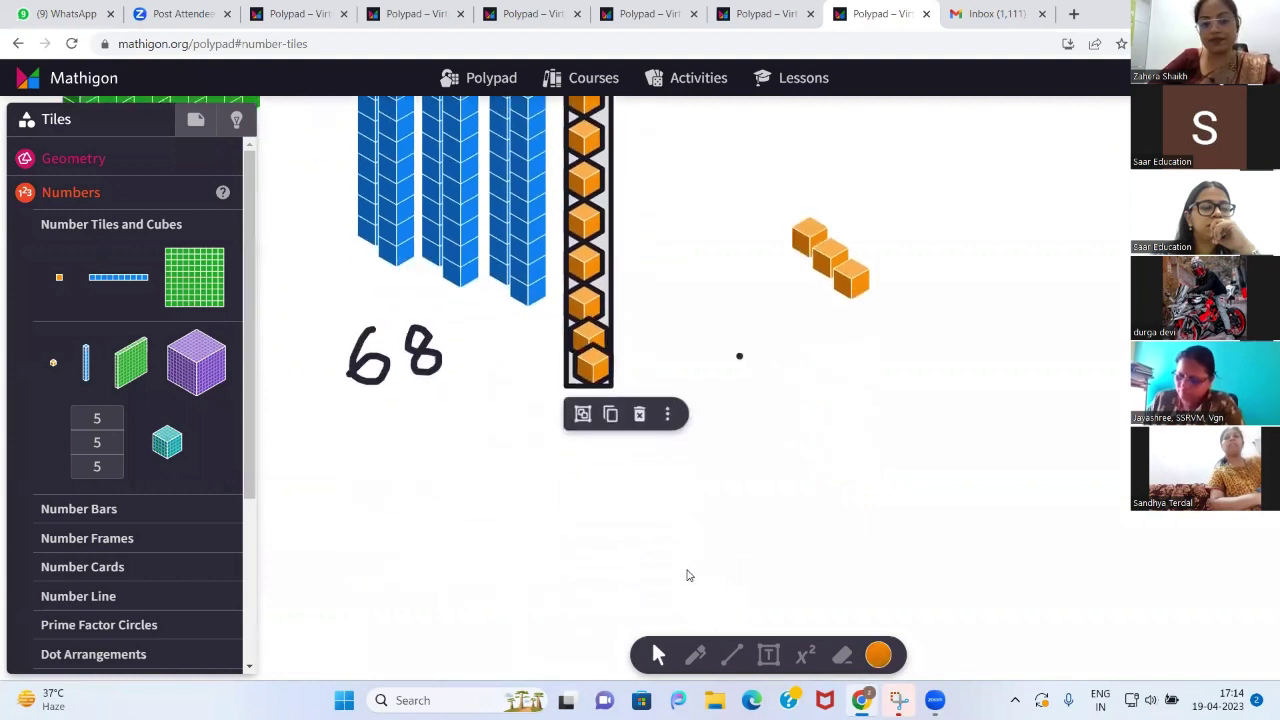
click(583, 414)
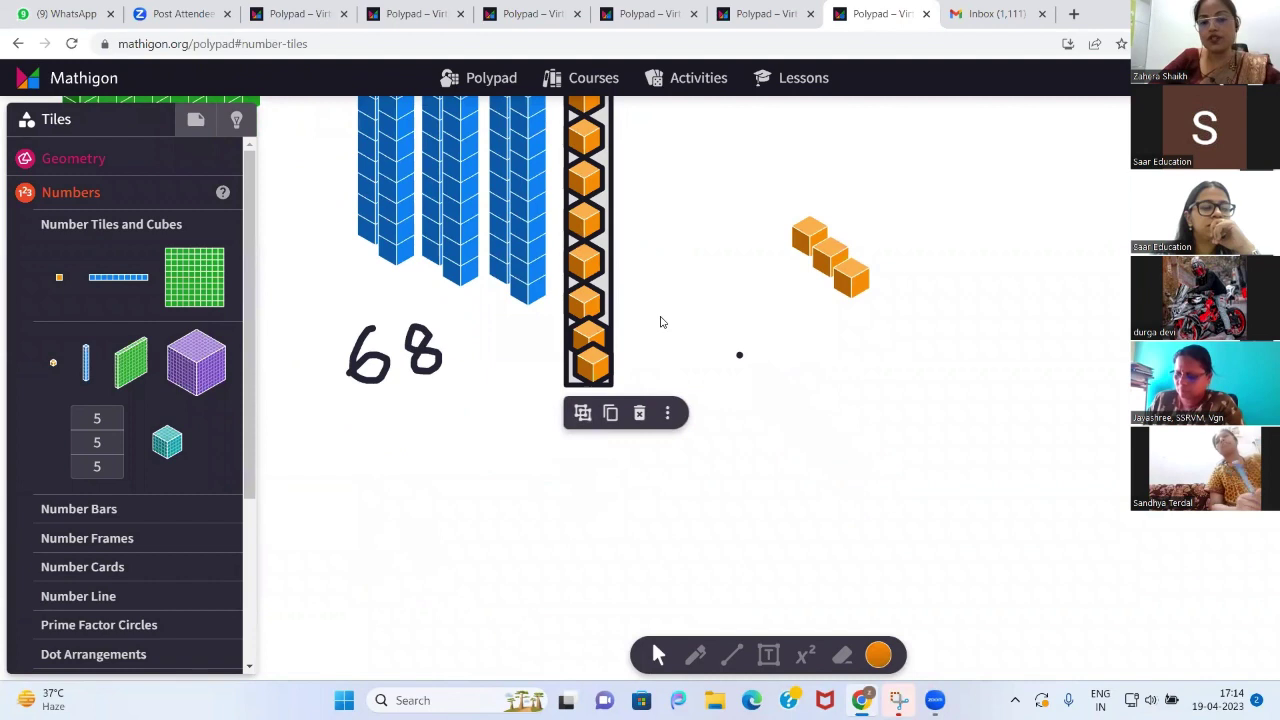
click(583, 413)
scroll(663, 303, up, 2)
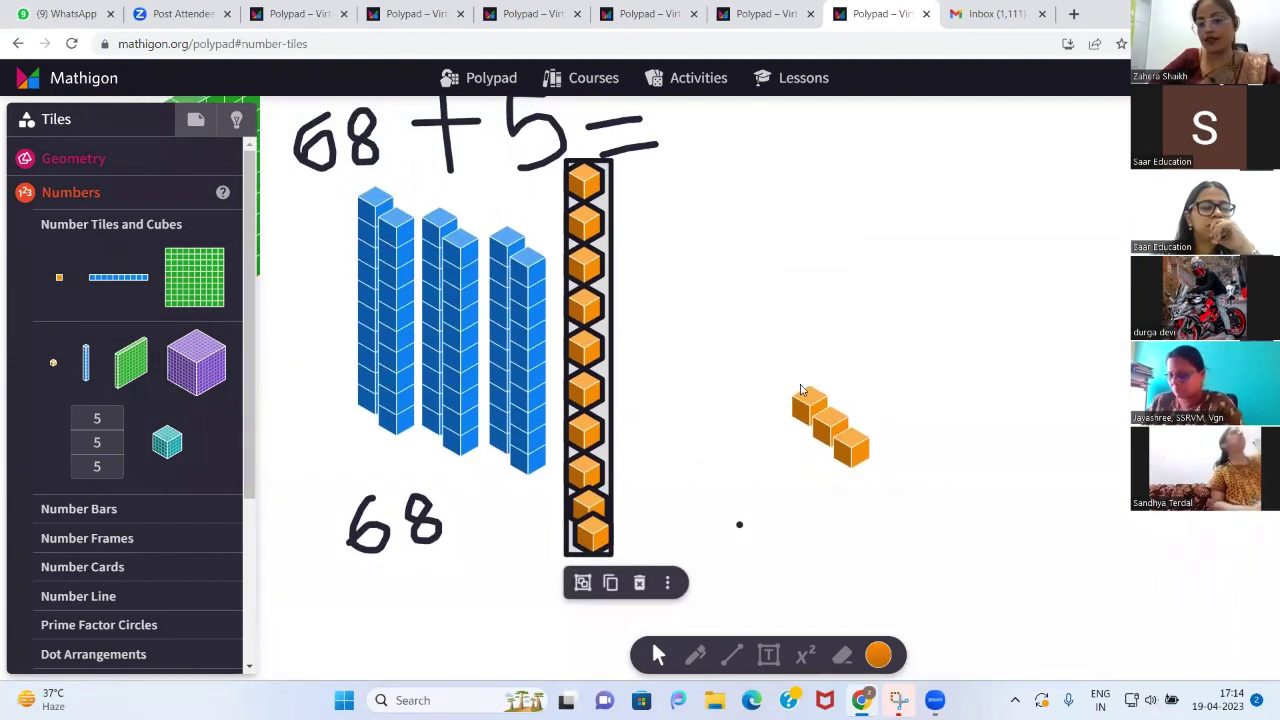
Select the three remaining loose cubes
drag(791, 357, 730, 383)
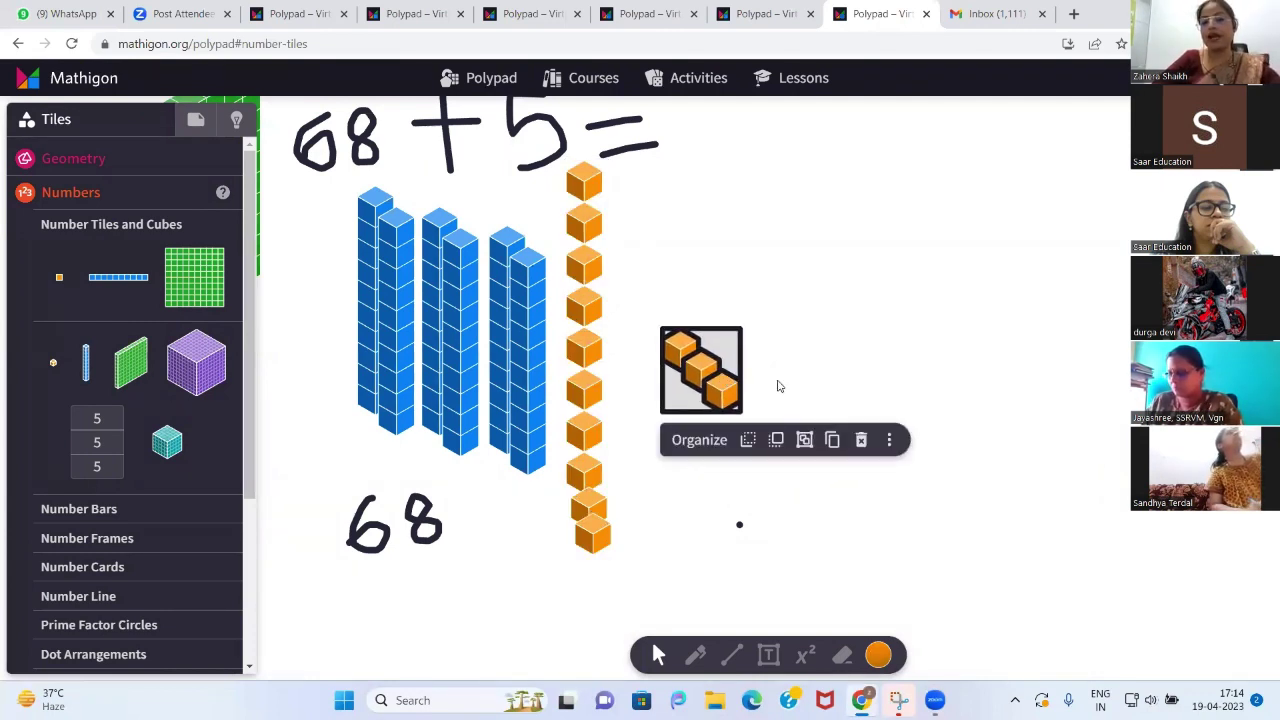
scroll(783, 290, up, 1)
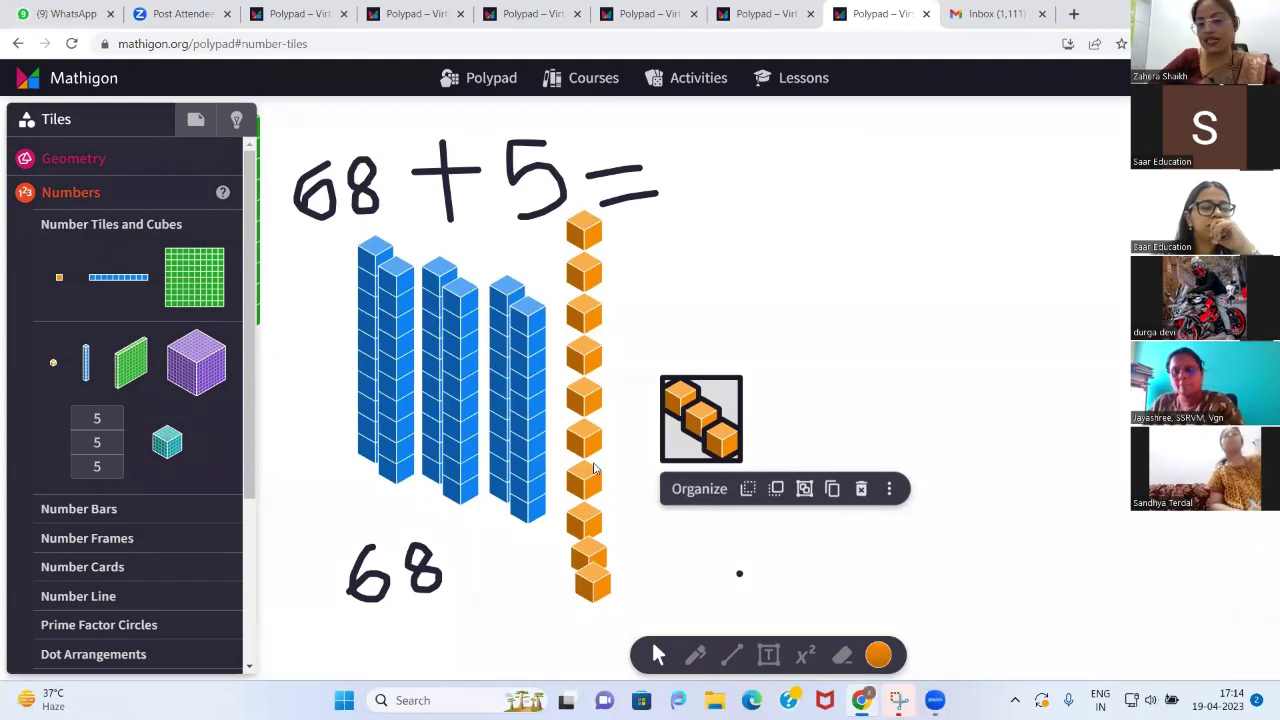
scroll(594, 474, down, 2)
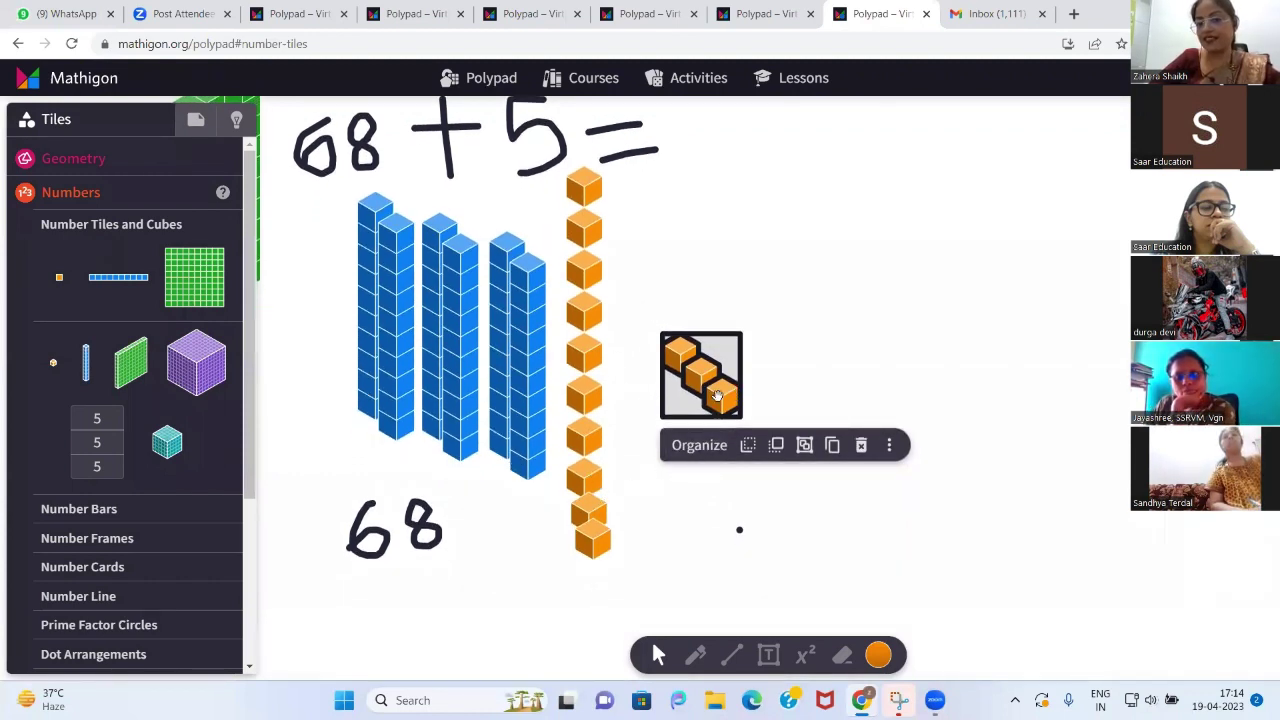
scroll(729, 286, up, 5)
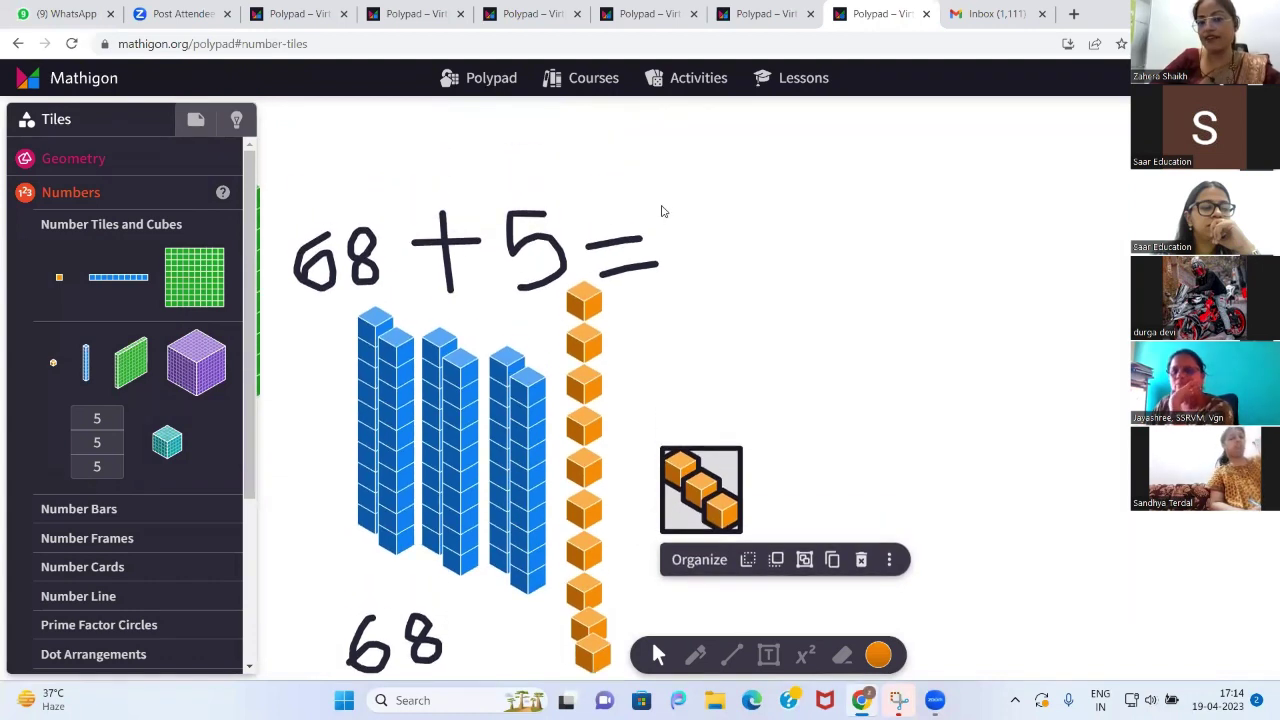
Handwrite 73 after the equals sign to complete 68 + 5 = 73
click(697, 657)
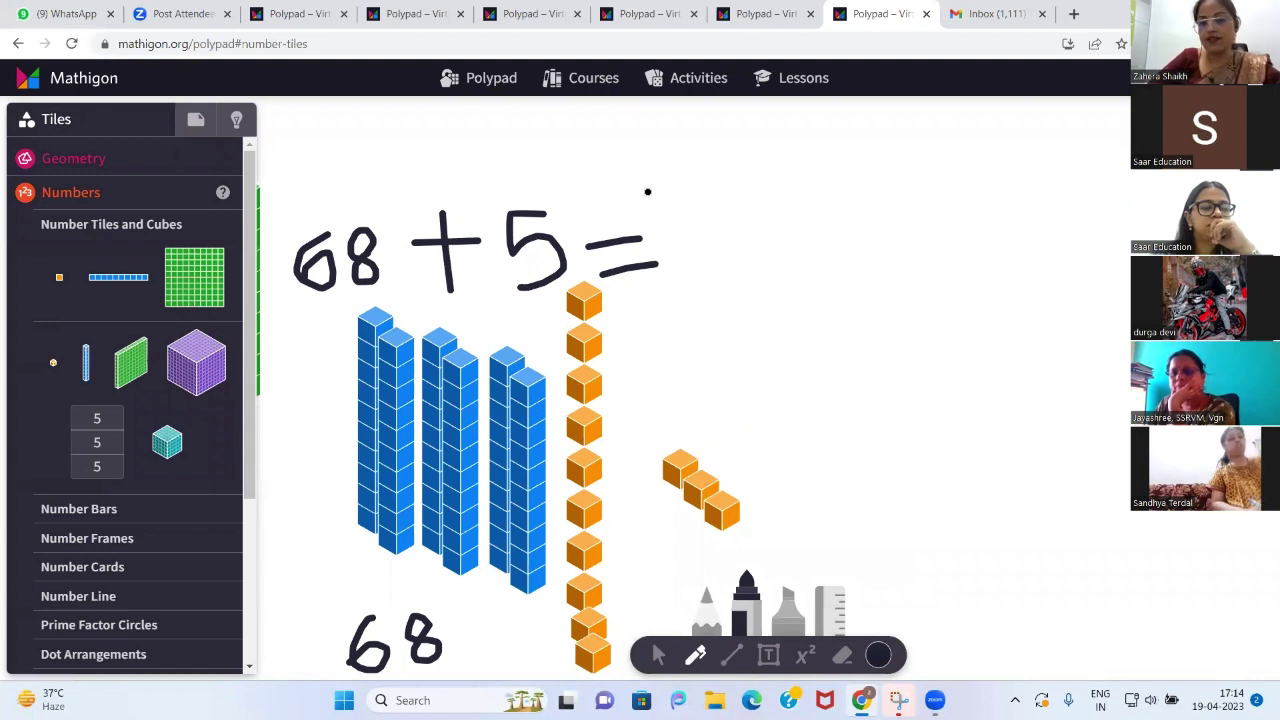
drag(647, 192, 684, 287)
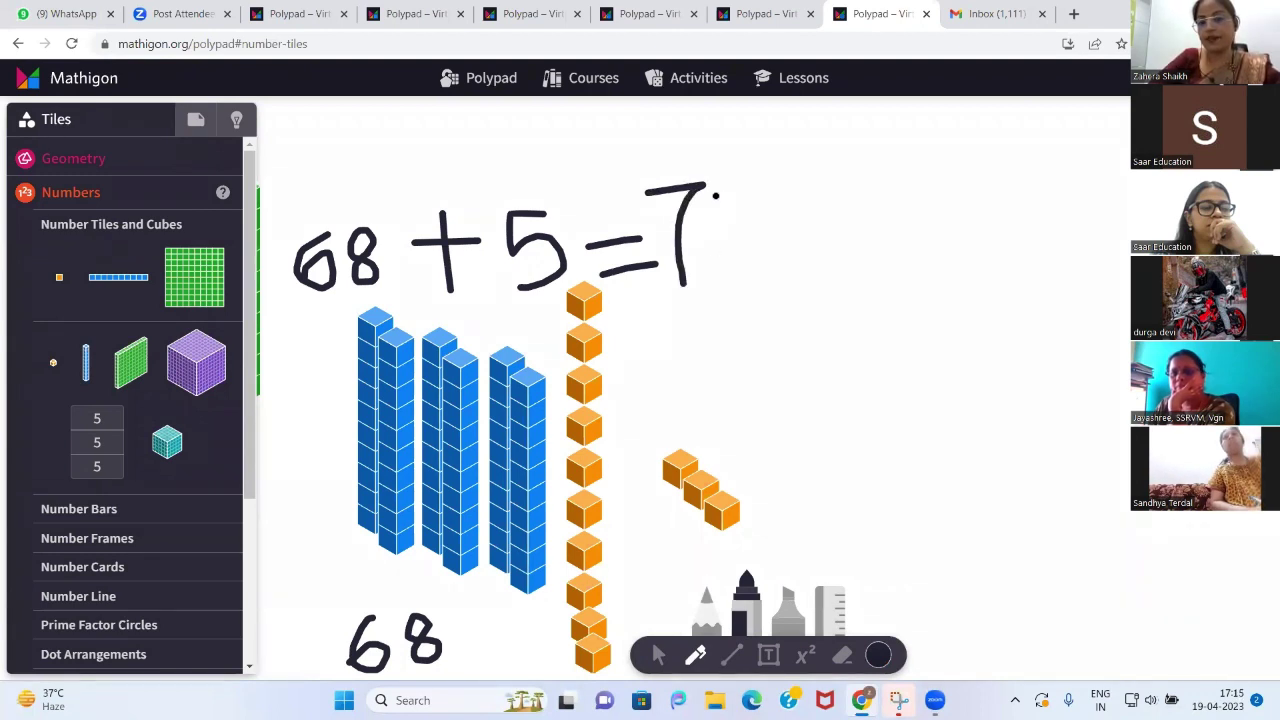
mouse_move(715, 192)
mouse_down()
mouse_move(722, 245)
mouse_move(762, 265)
mouse_move(702, 278)
mouse_up()
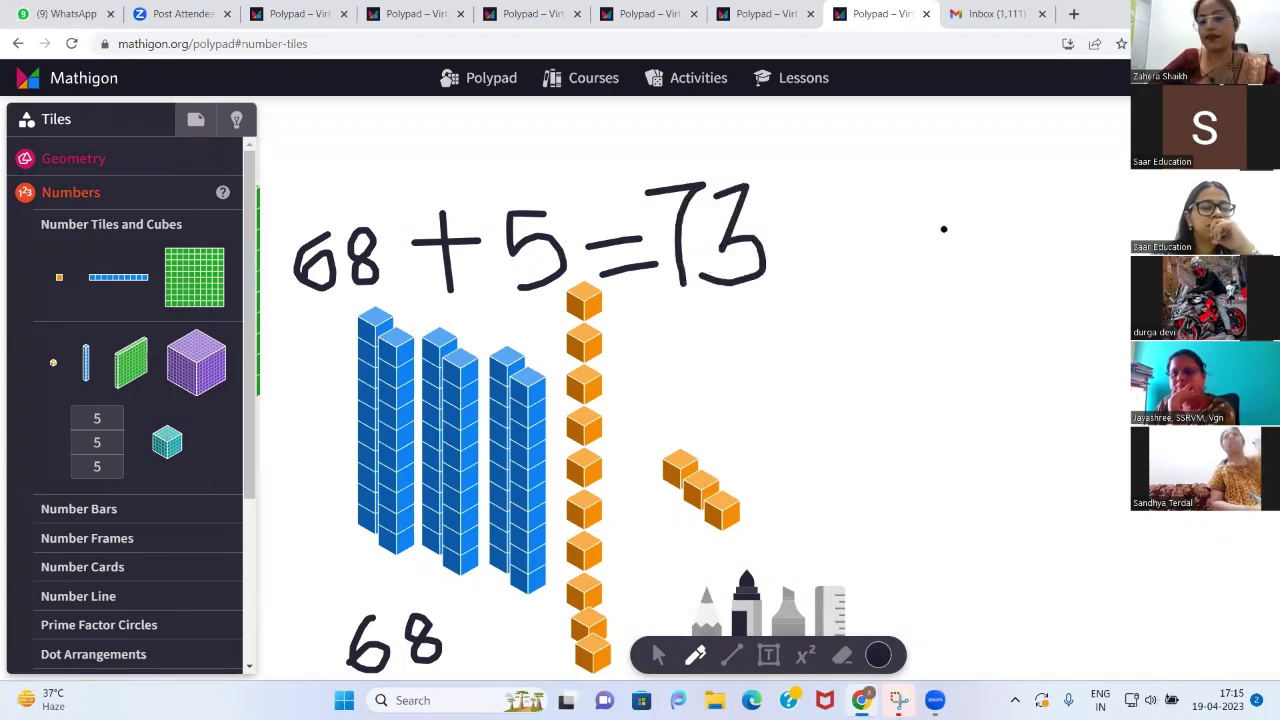
scroll(862, 337, down, 3)
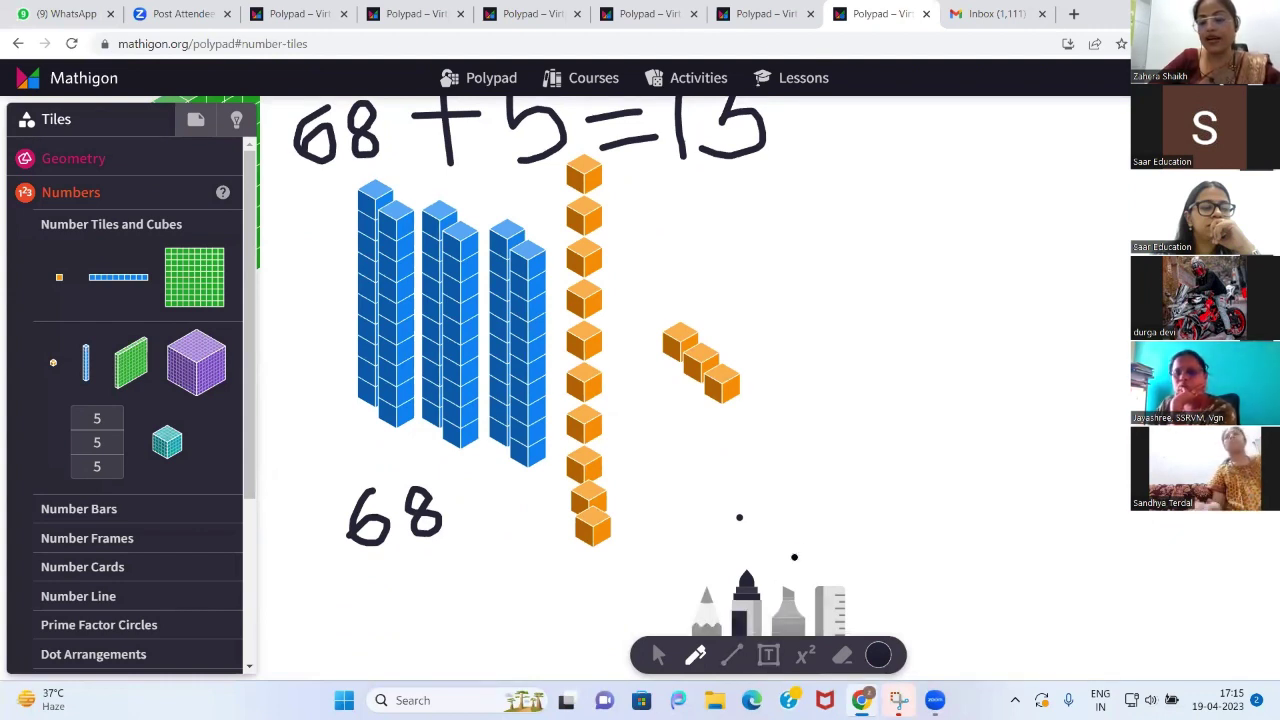
scroll(794, 557, down, 1)
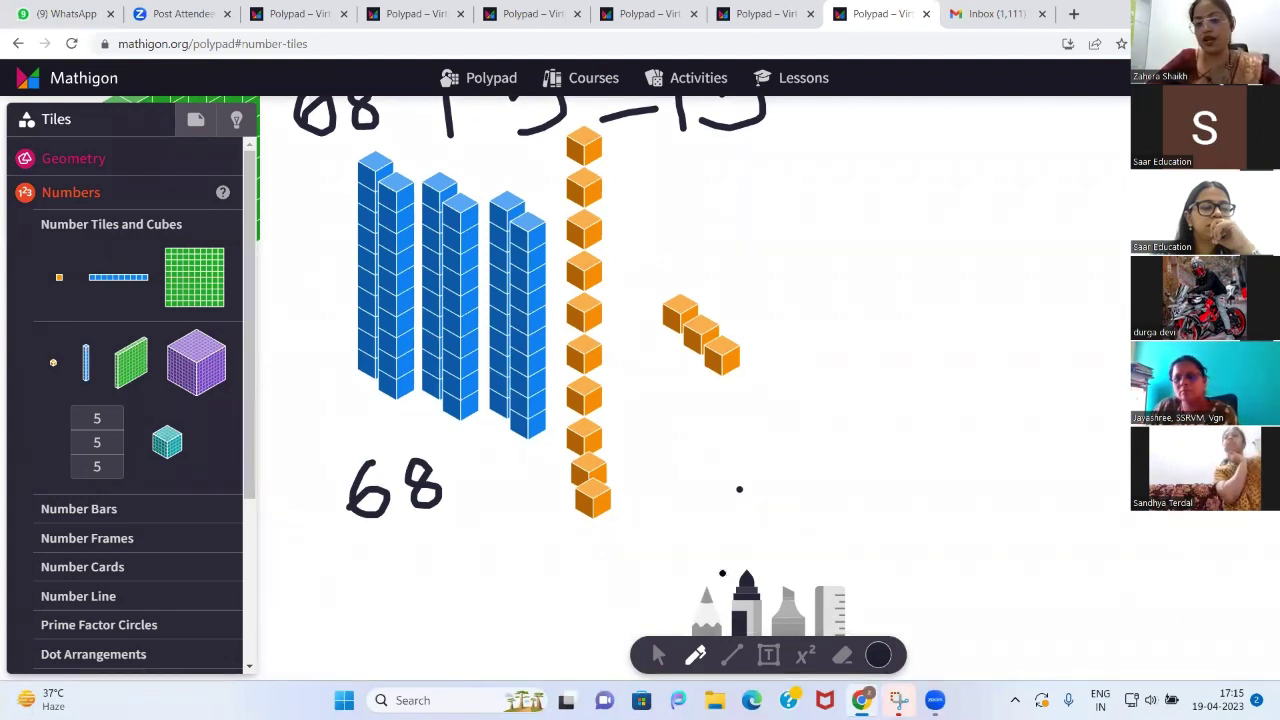
click(658, 655)
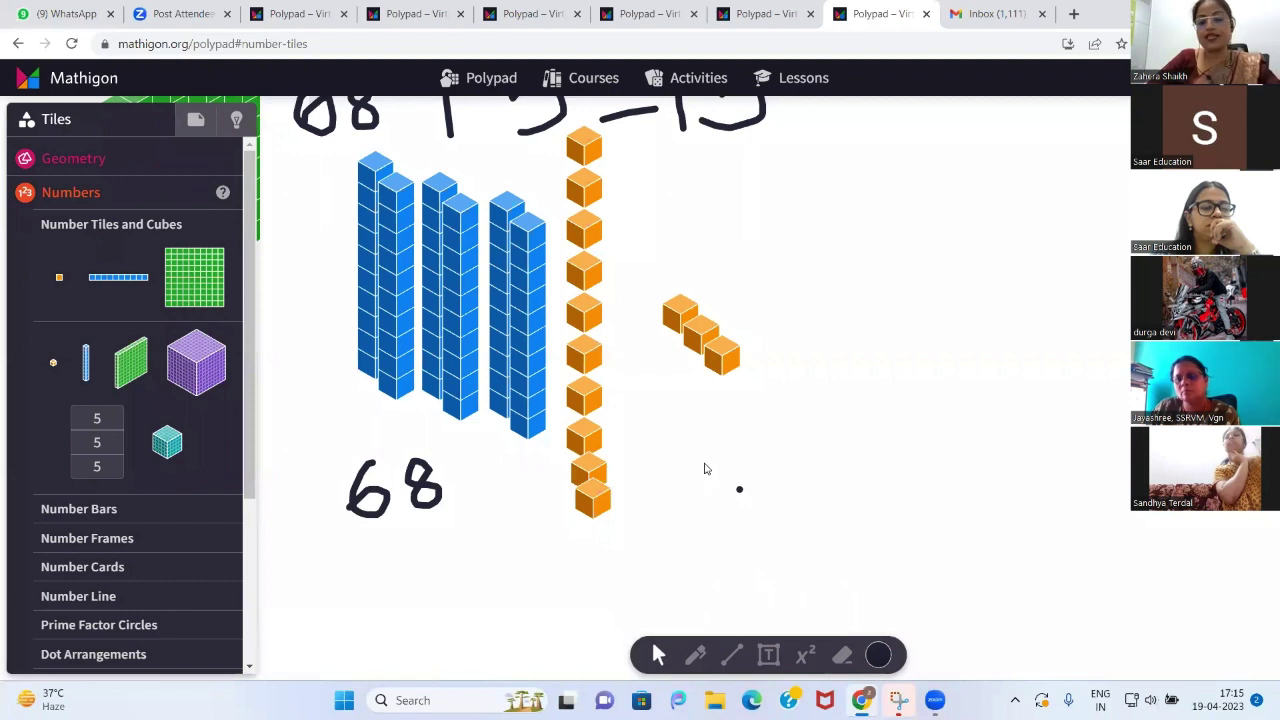
Erase the plus's vertical stroke, the 5 and the 73 so the expression reads 68 − =, then take the pen
scroll(843, 358, up, 3)
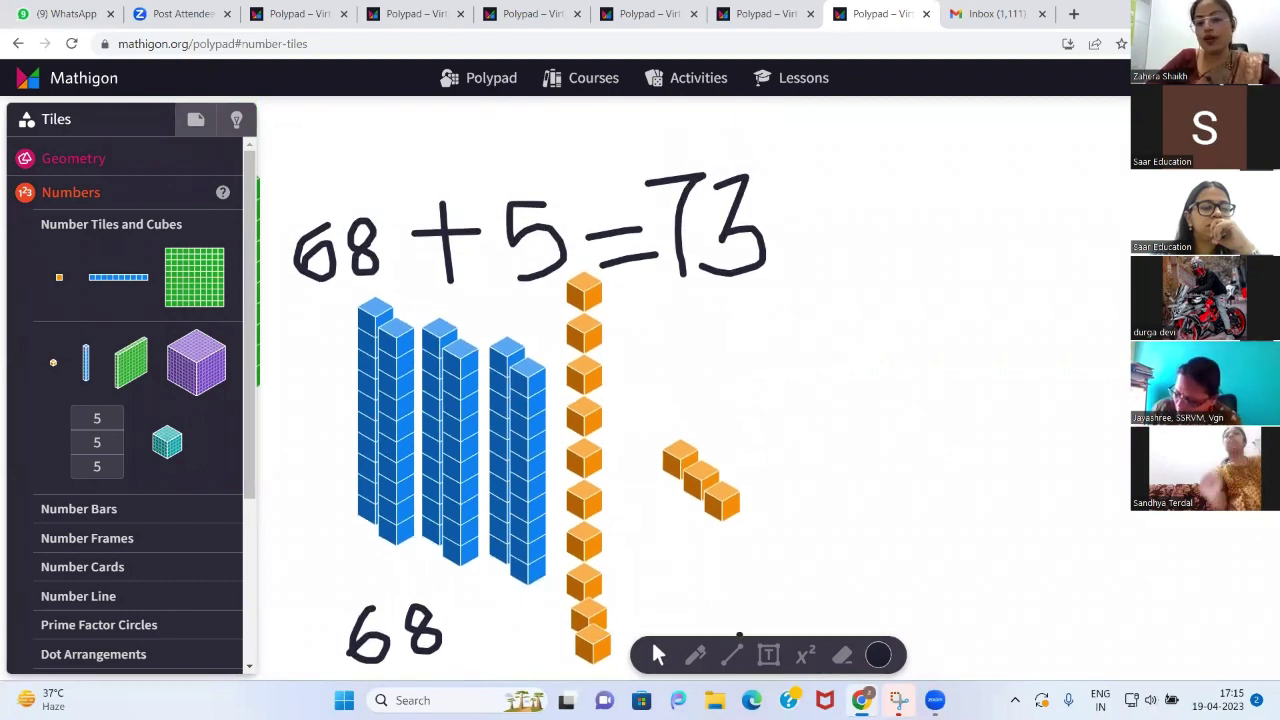
click(842, 655)
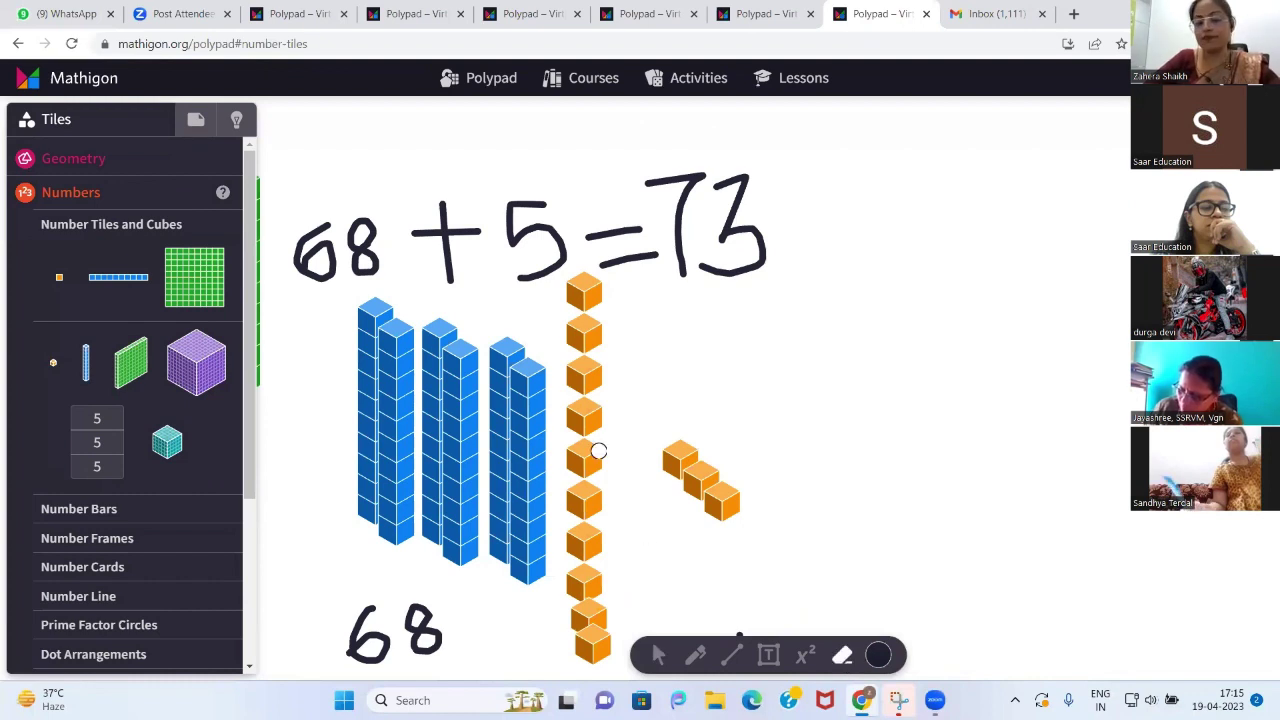
click(435, 209)
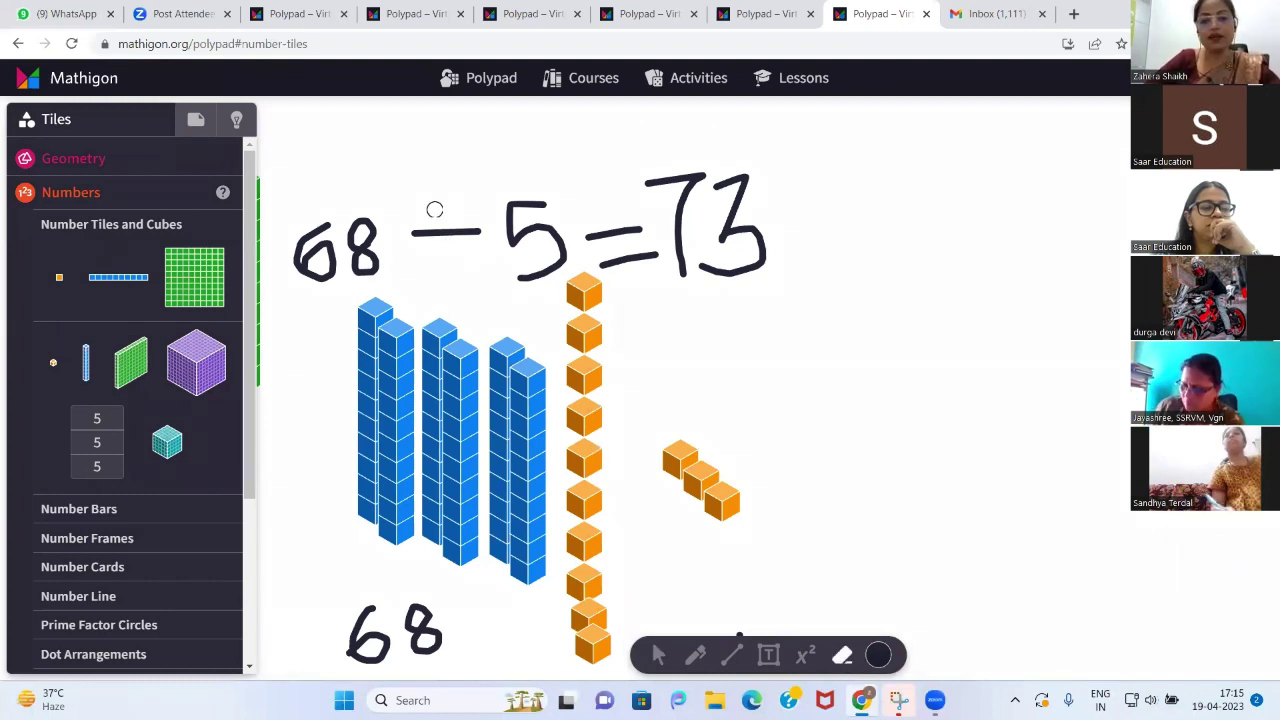
click(512, 209)
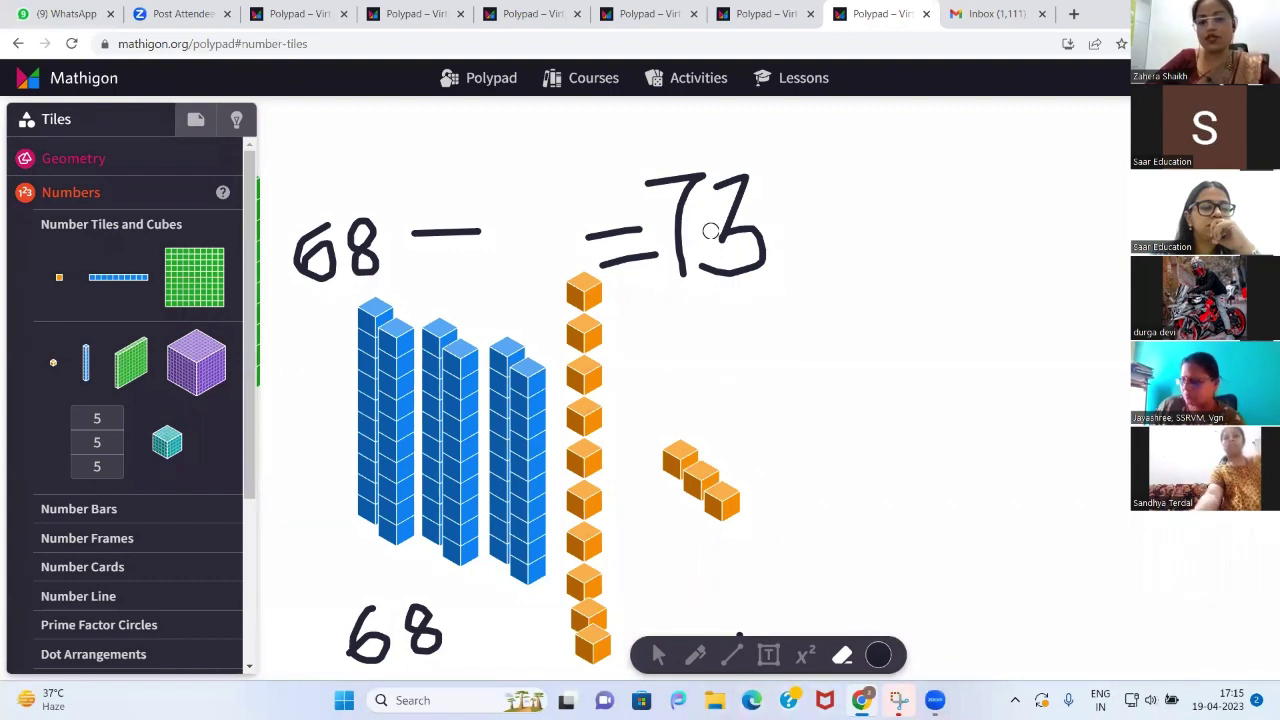
click(687, 200)
click(729, 212)
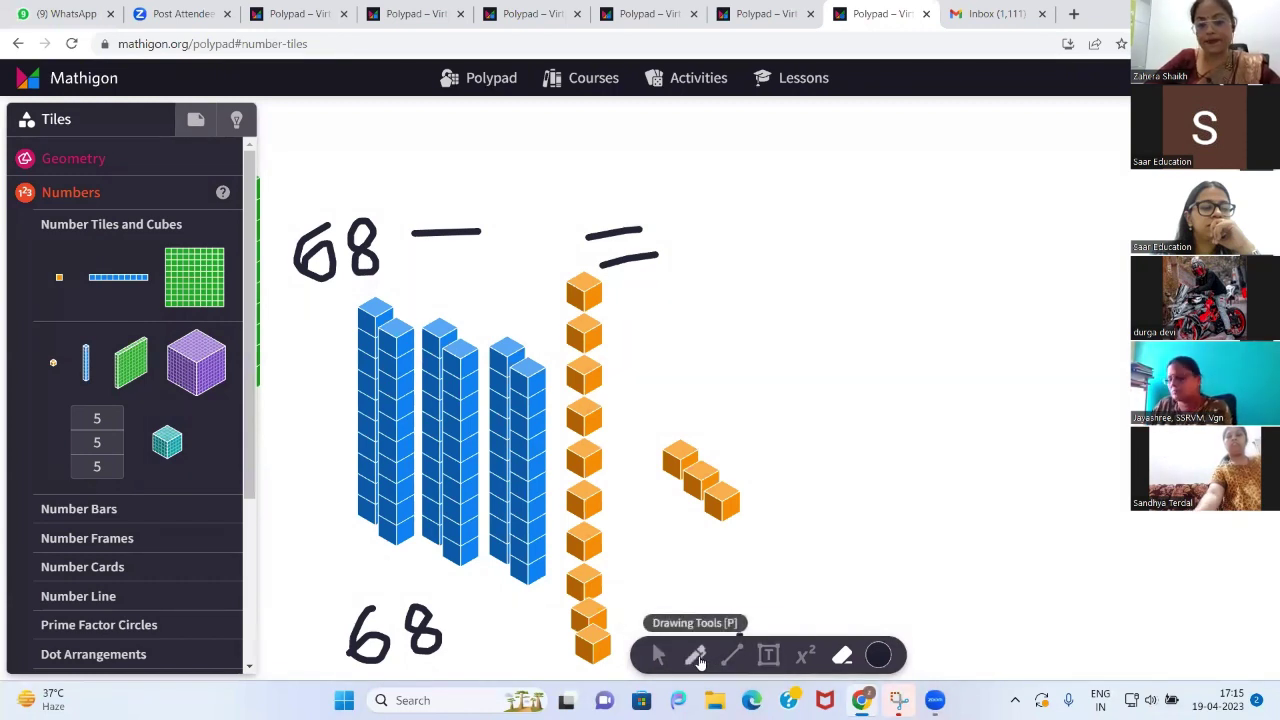
click(695, 655)
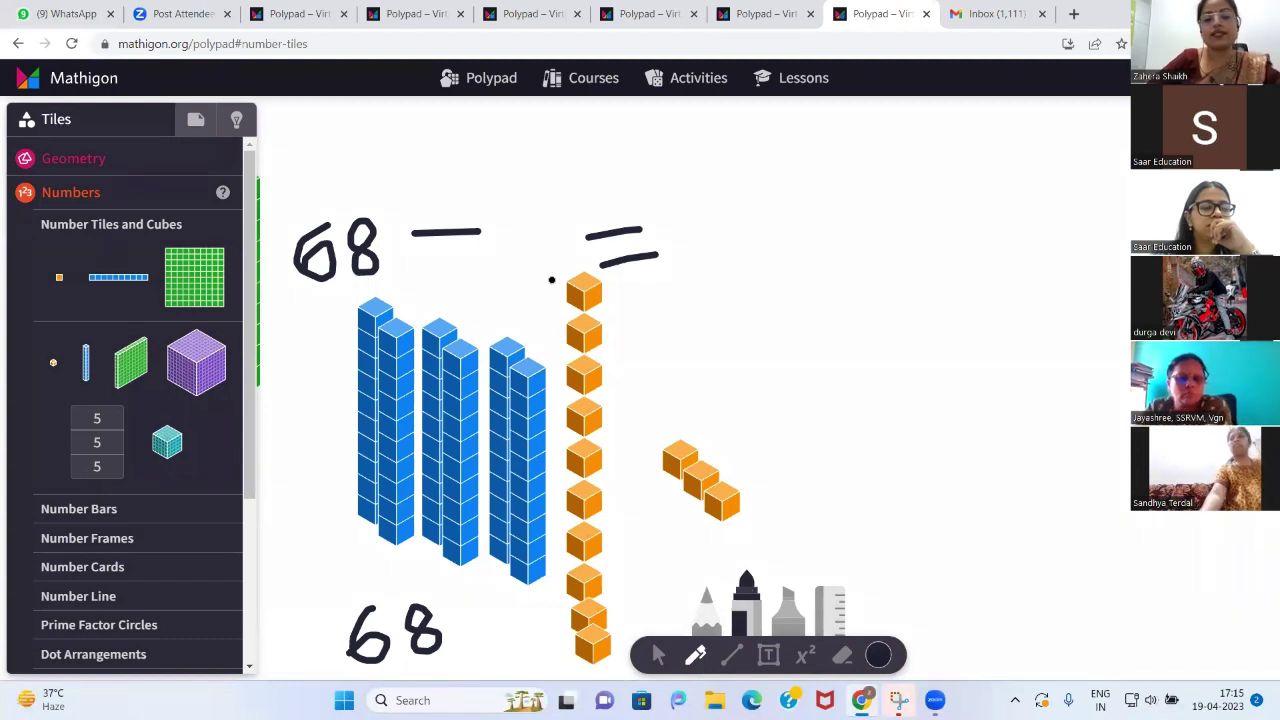
Handwrite the digit 9 right after the minus sign in 68 − =
drag(521, 209, 531, 280)
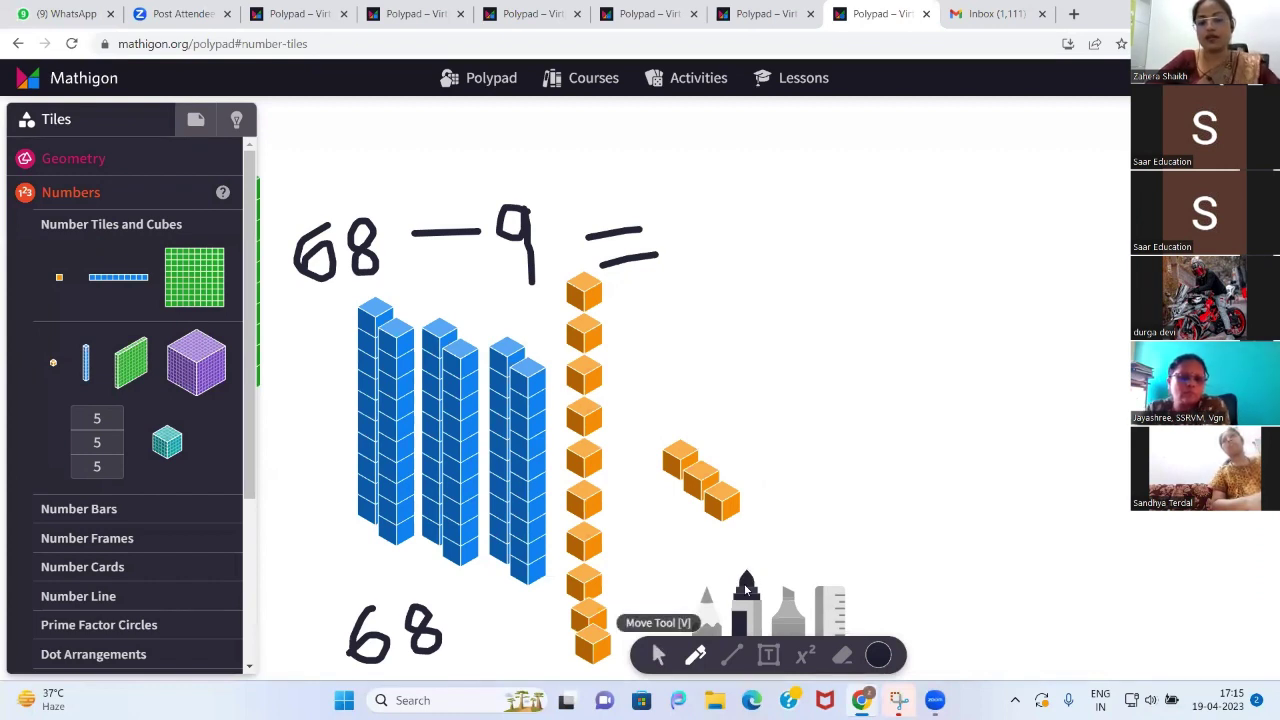
scroll(776, 351, down, 2)
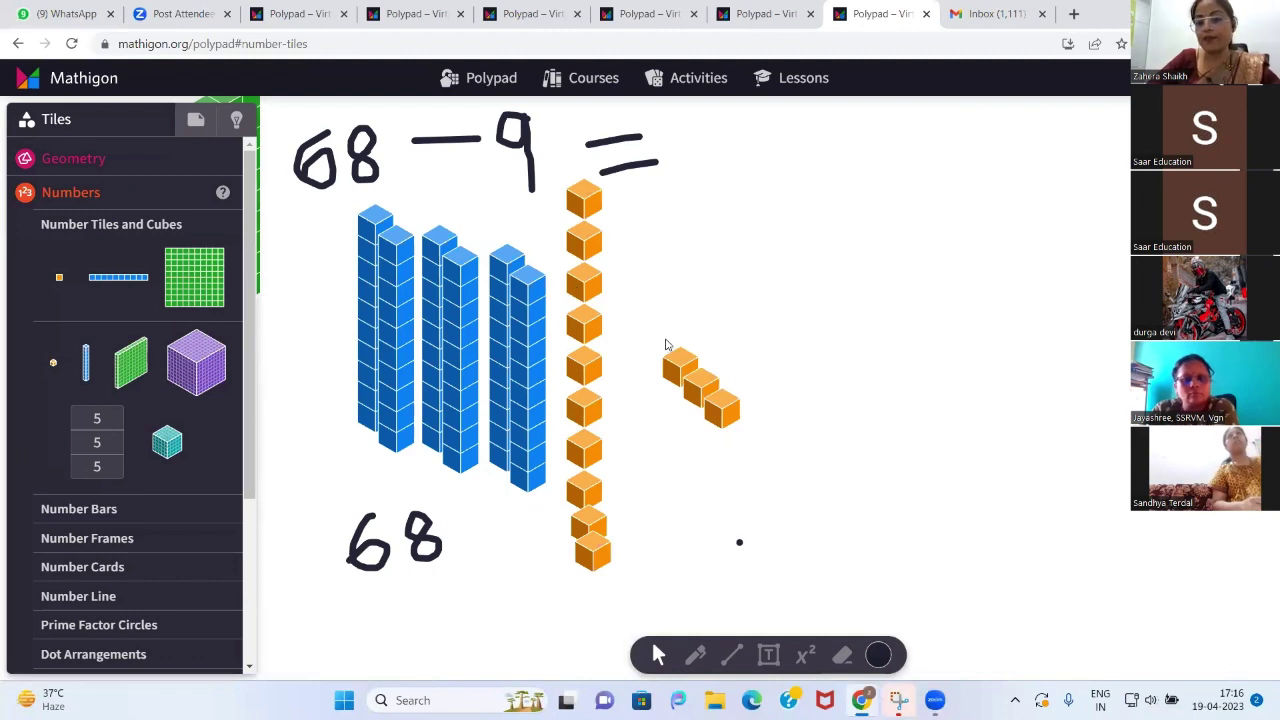
Delete the three loose orange cubes and ungroup the cube column, leaving eight loose unit cubes
drag(665, 344, 740, 428)
key(Delete)
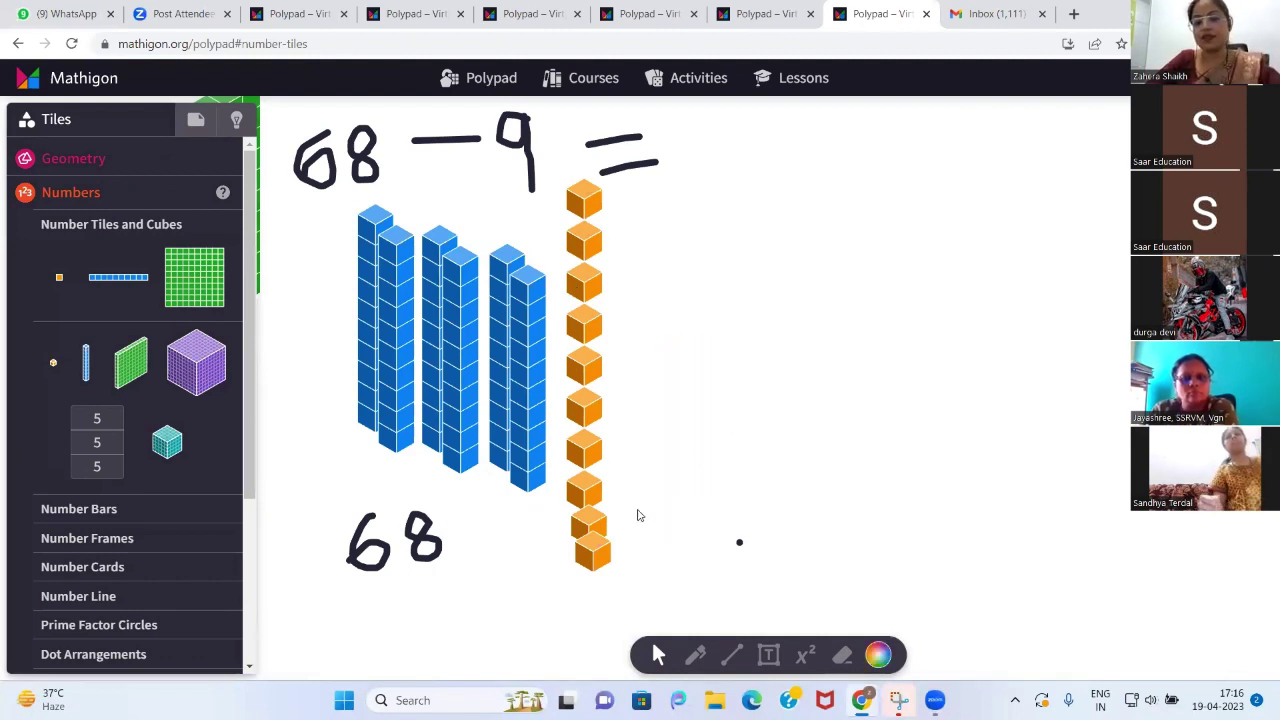
click(567, 515)
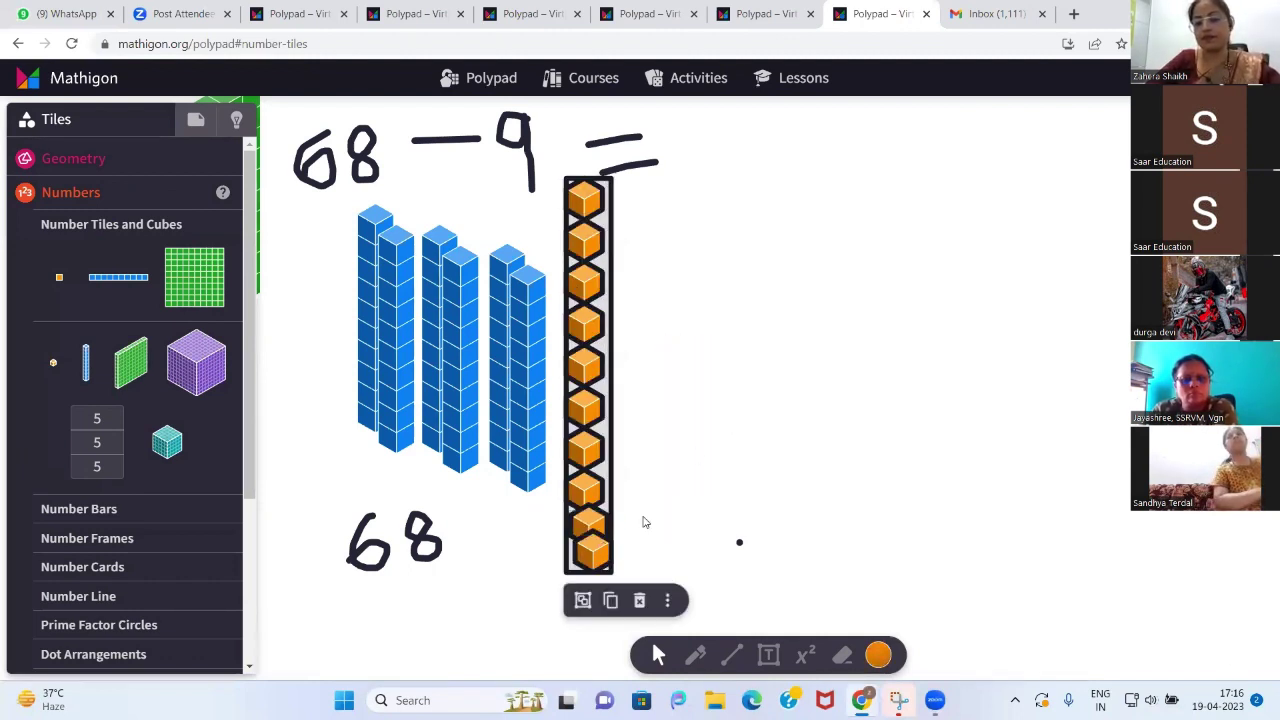
drag(673, 497, 551, 541)
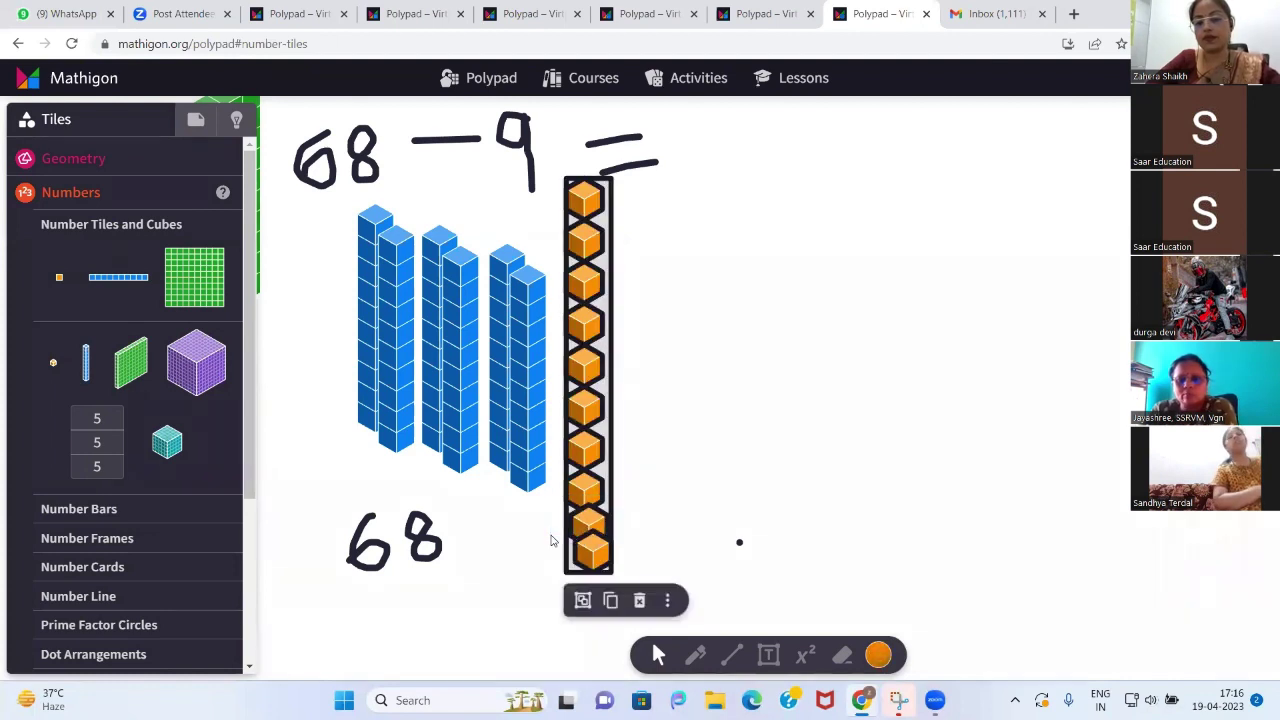
scroll(645, 520, down, 1)
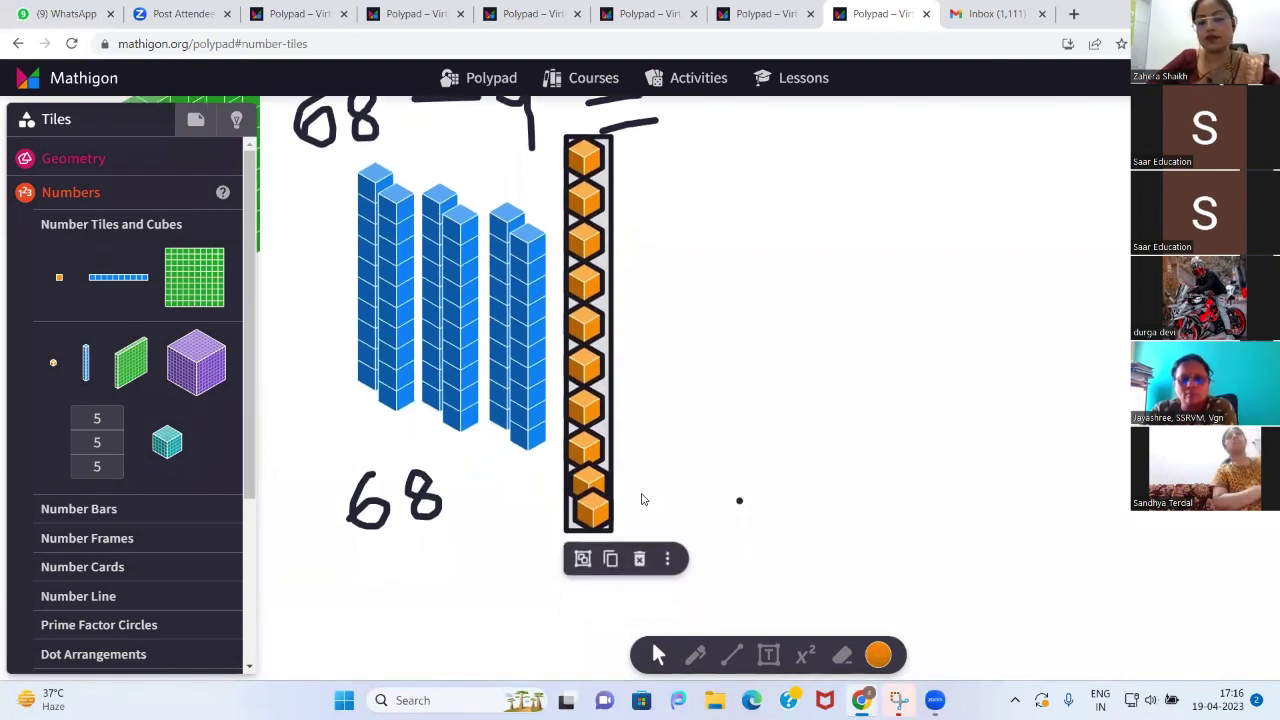
click(583, 556)
click(703, 444)
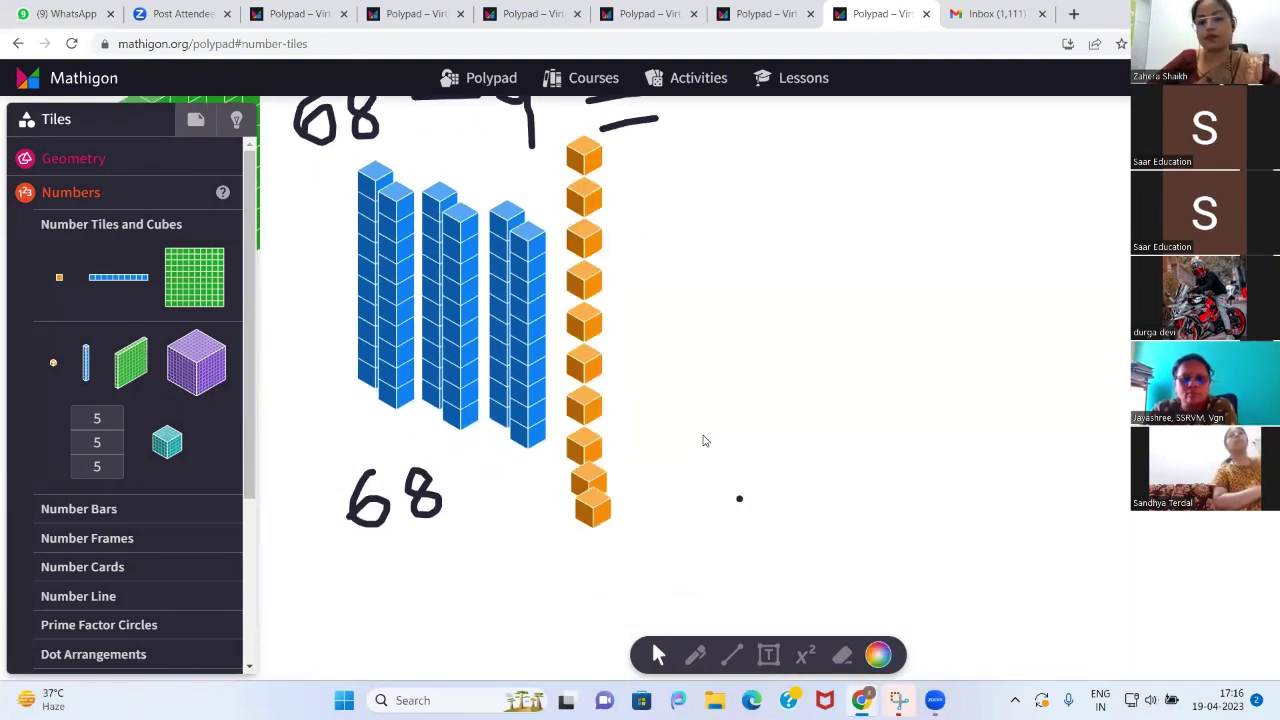
click(588, 472)
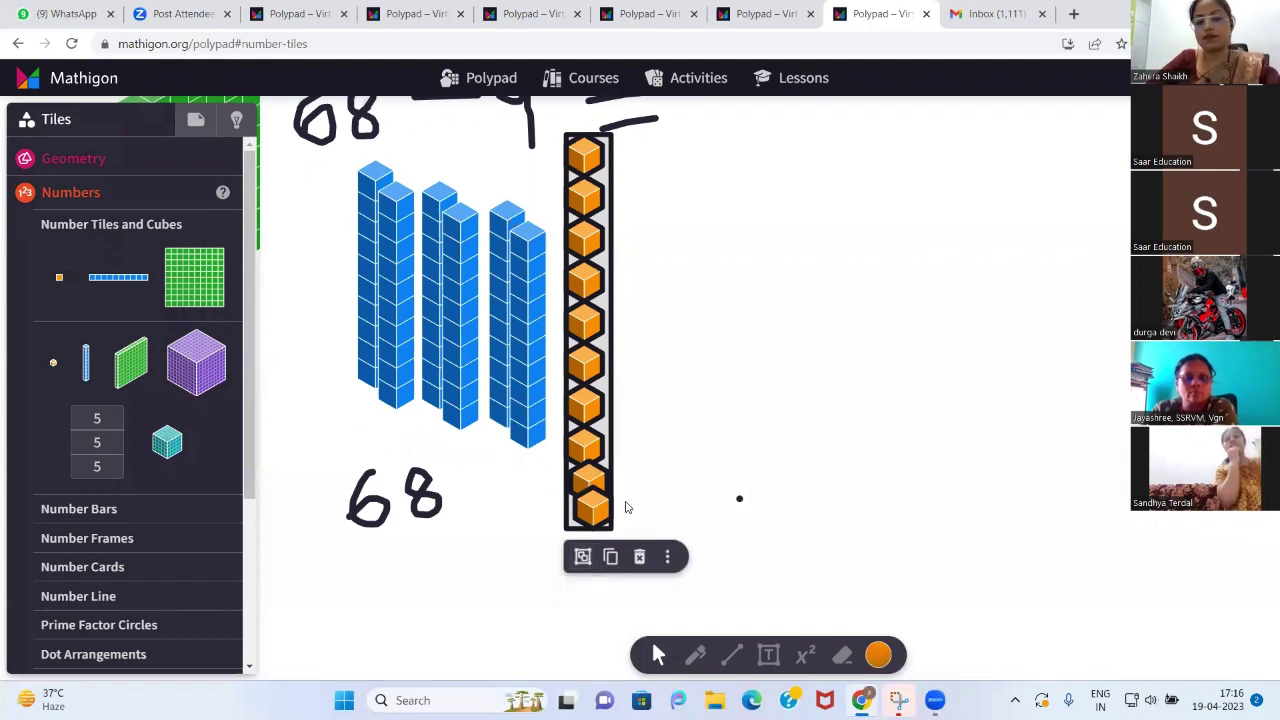
drag(746, 432, 589, 484)
click(697, 475)
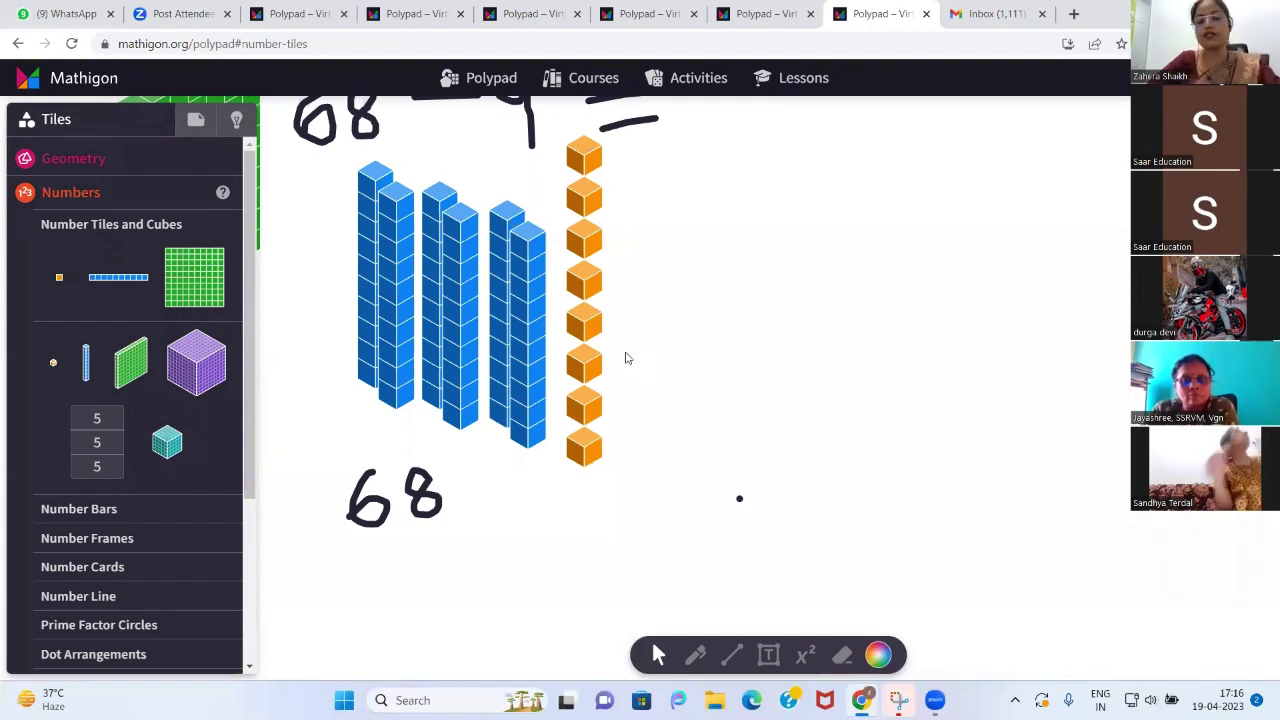
scroll(683, 326, up, 3)
scroll(680, 323, down, 1)
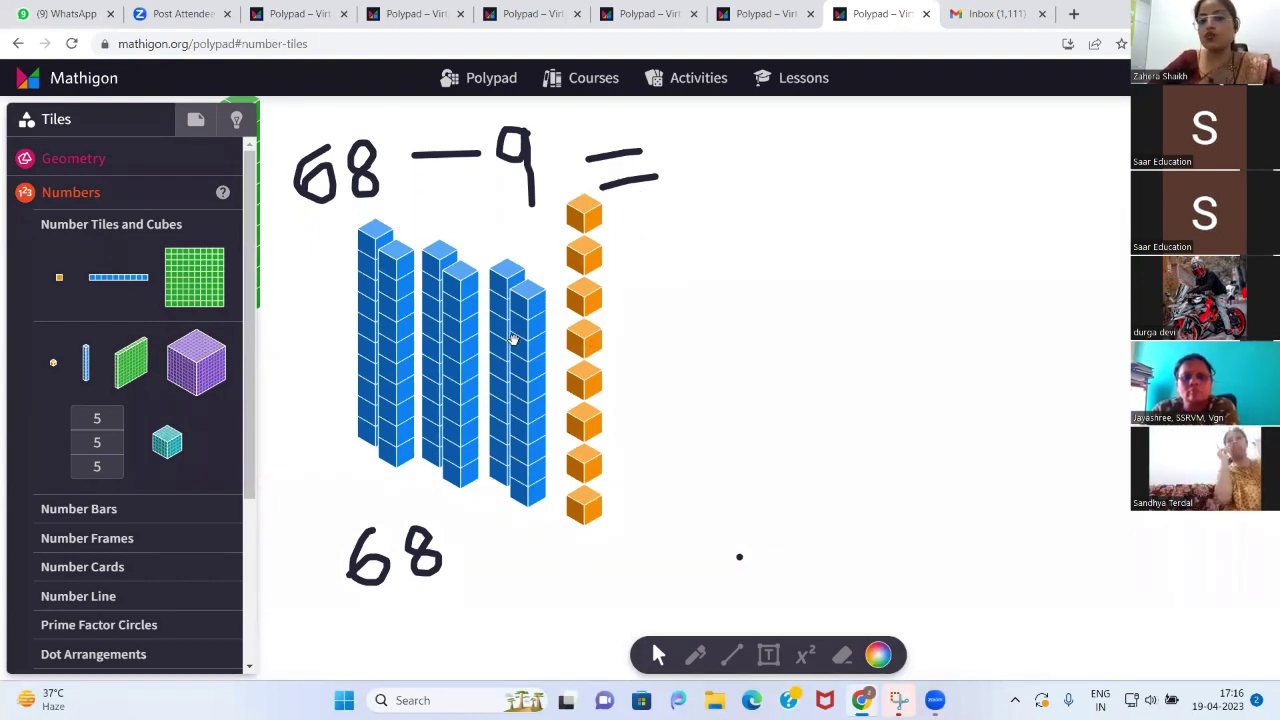
Shift the group of six blue ten-rods left toward the 68
drag(512, 340, 472, 345)
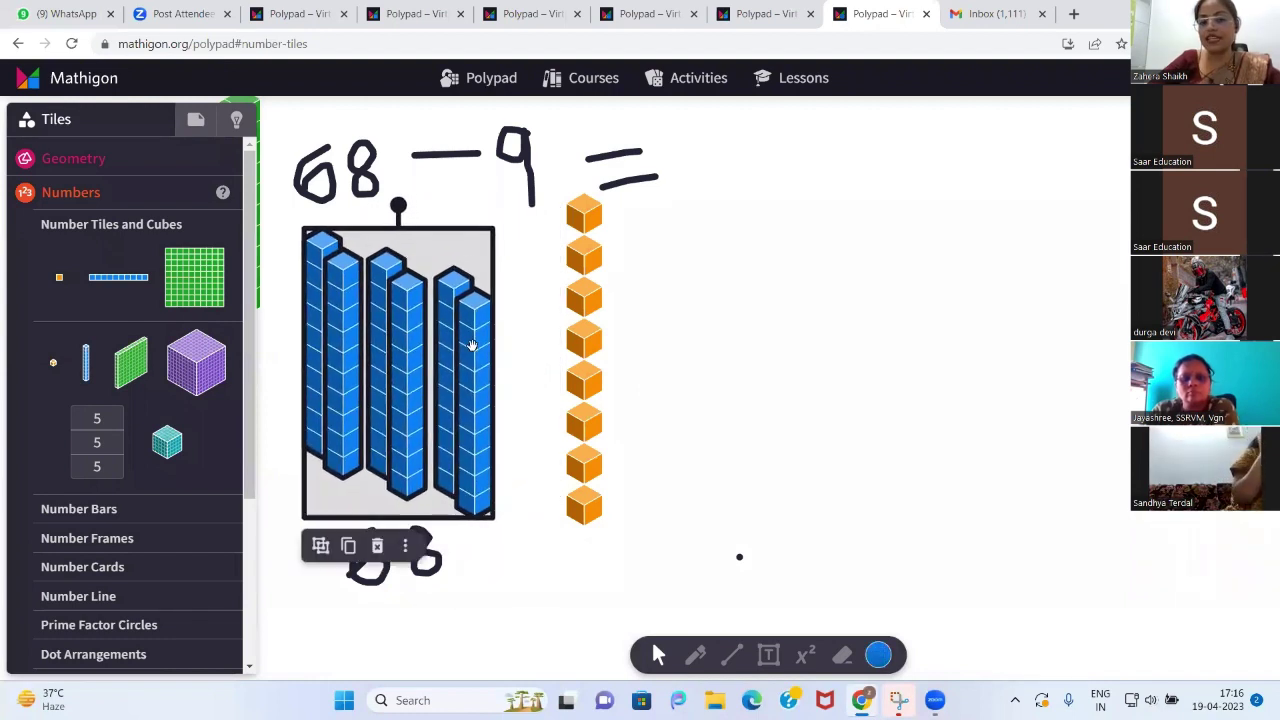
click(321, 546)
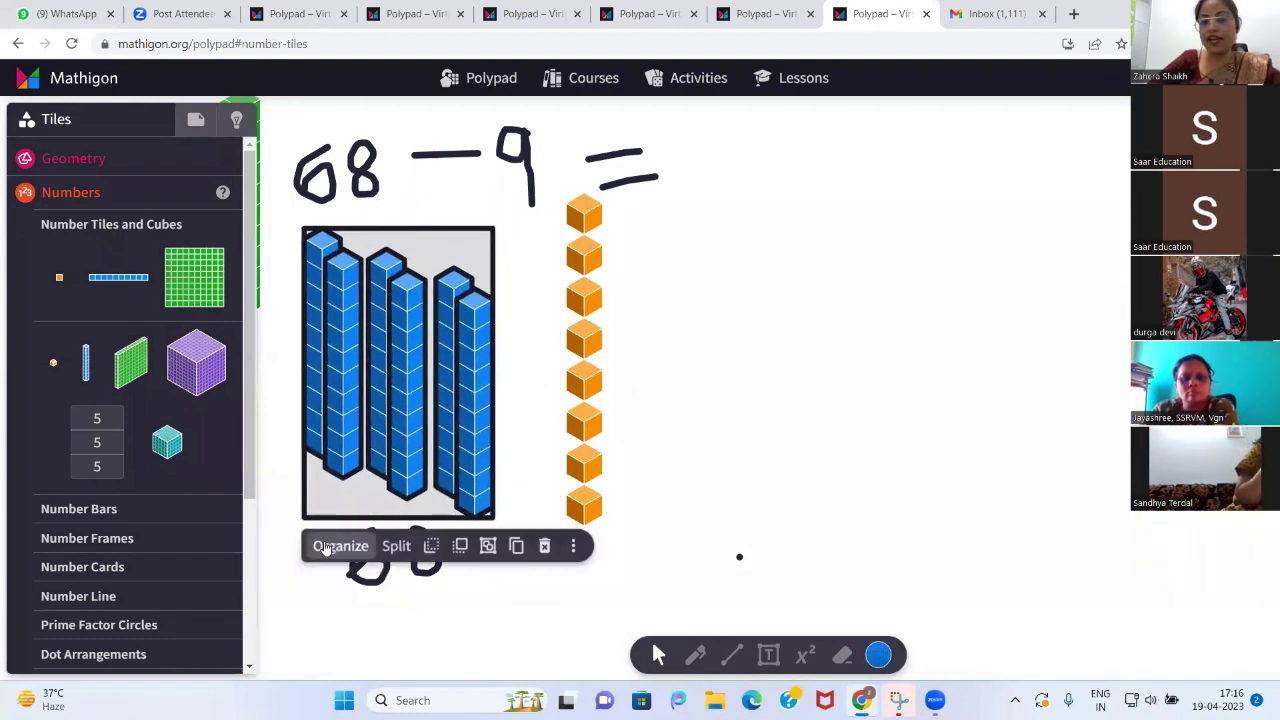
click(539, 371)
Split the rightmost ten-rod into ten unit cubes and stack them beside the eight cubes
click(483, 365)
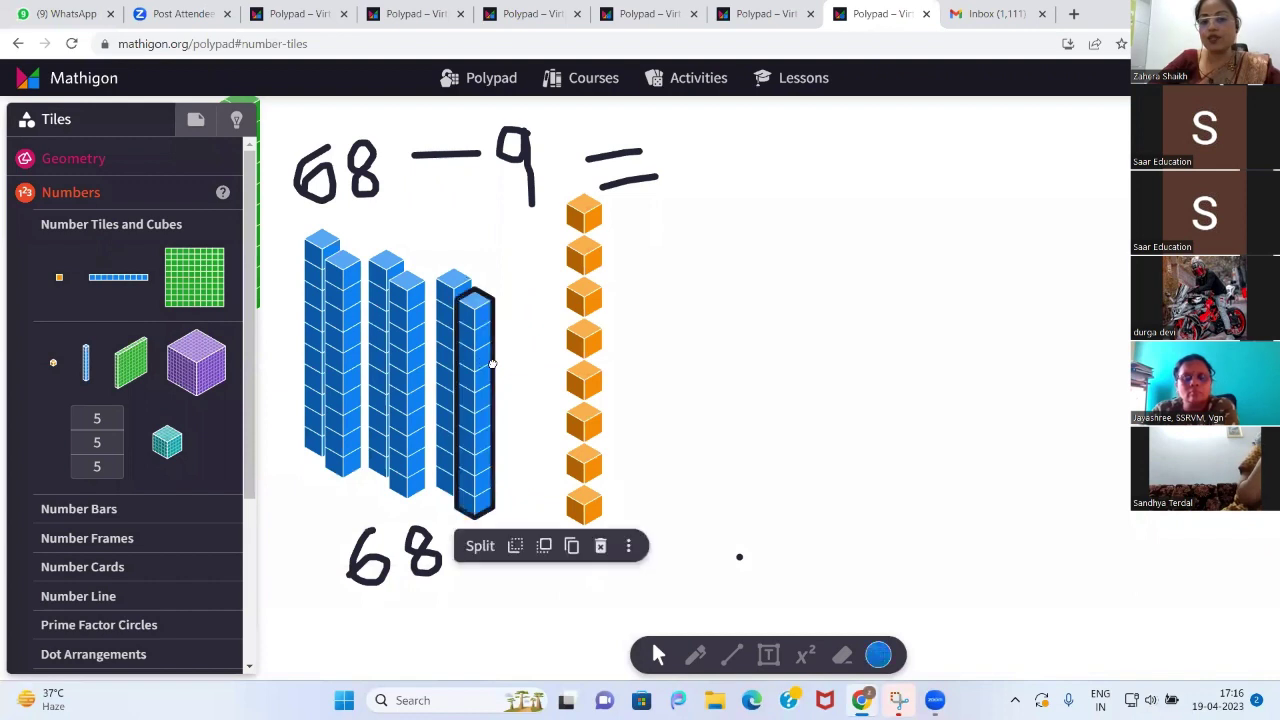
drag(483, 365, 692, 325)
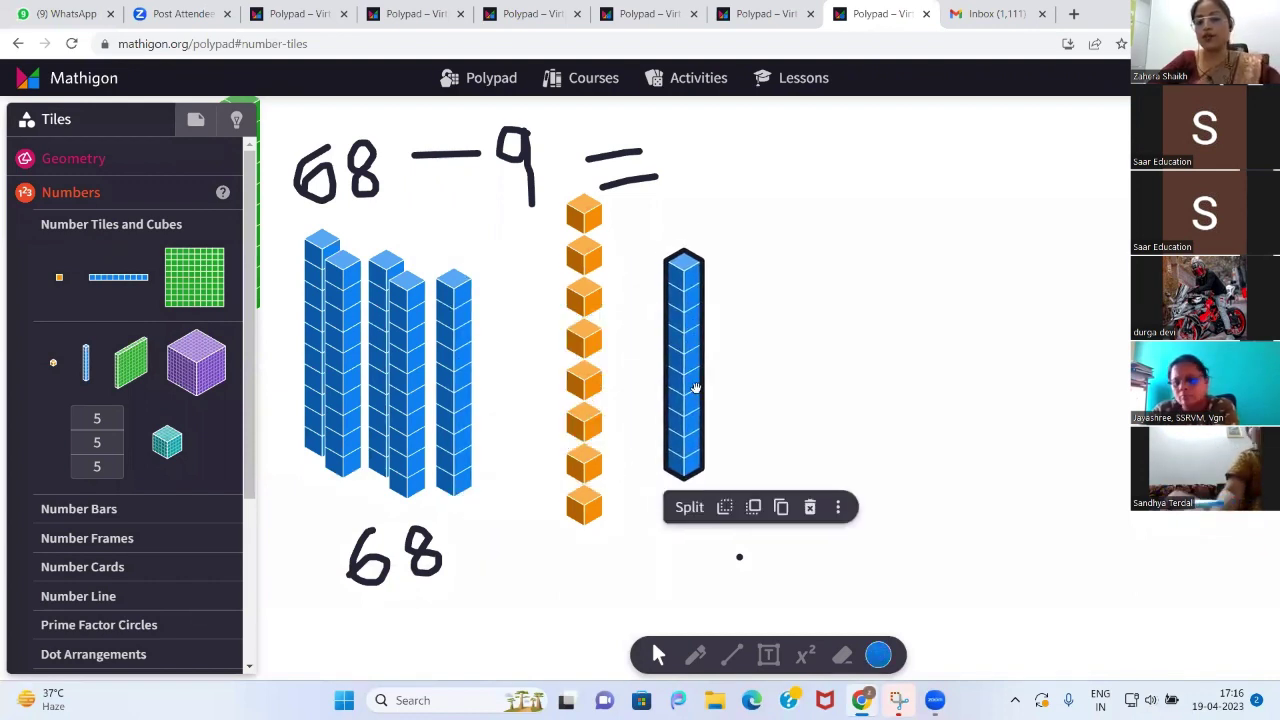
click(688, 508)
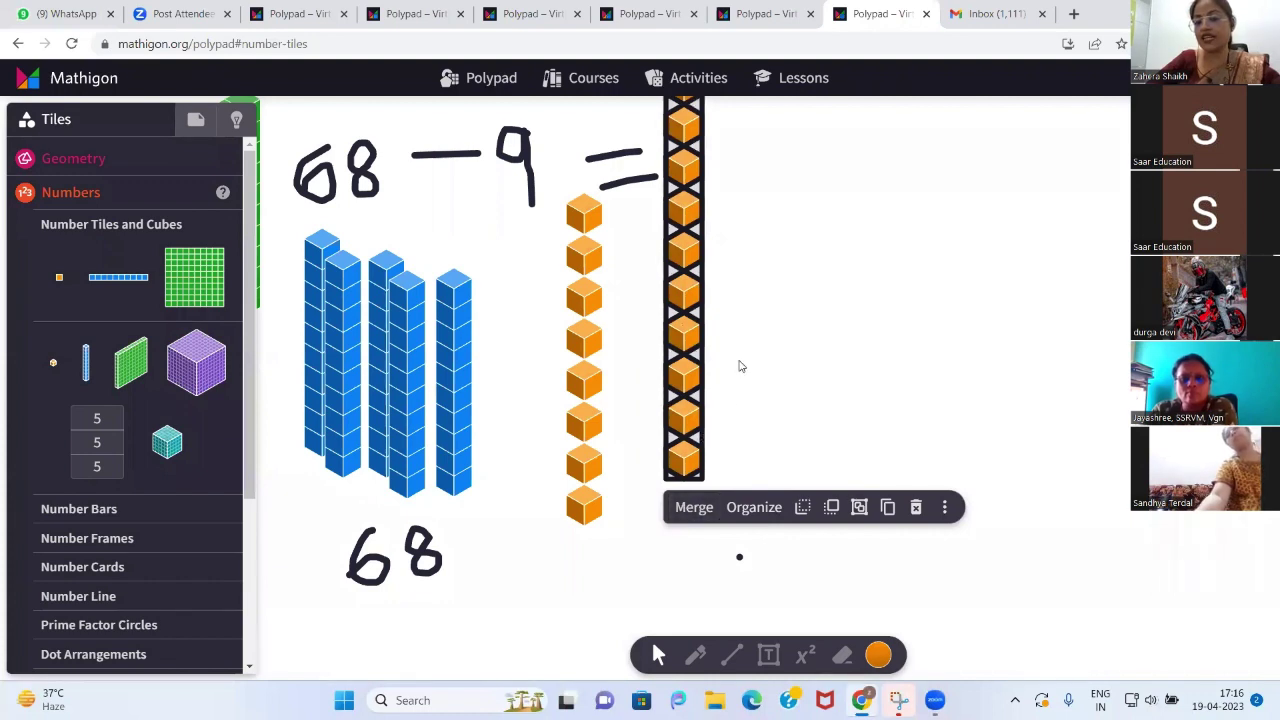
scroll(739, 366, up, 2)
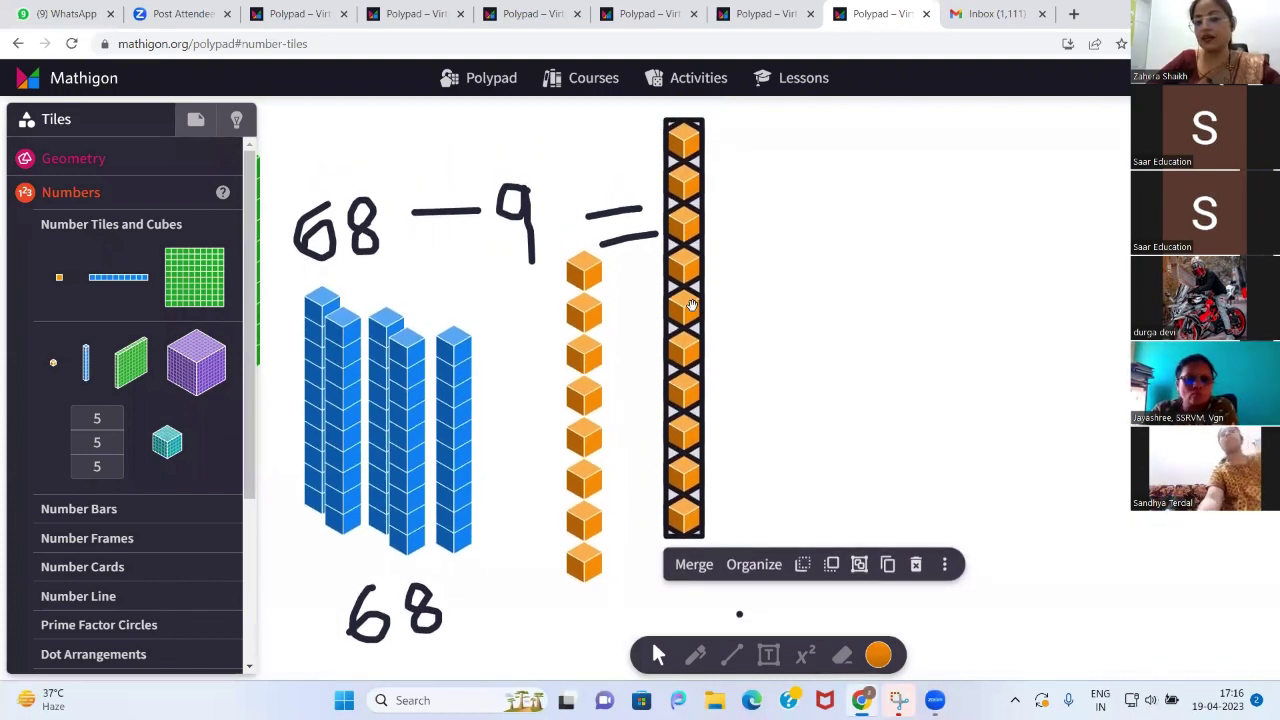
drag(692, 305, 644, 403)
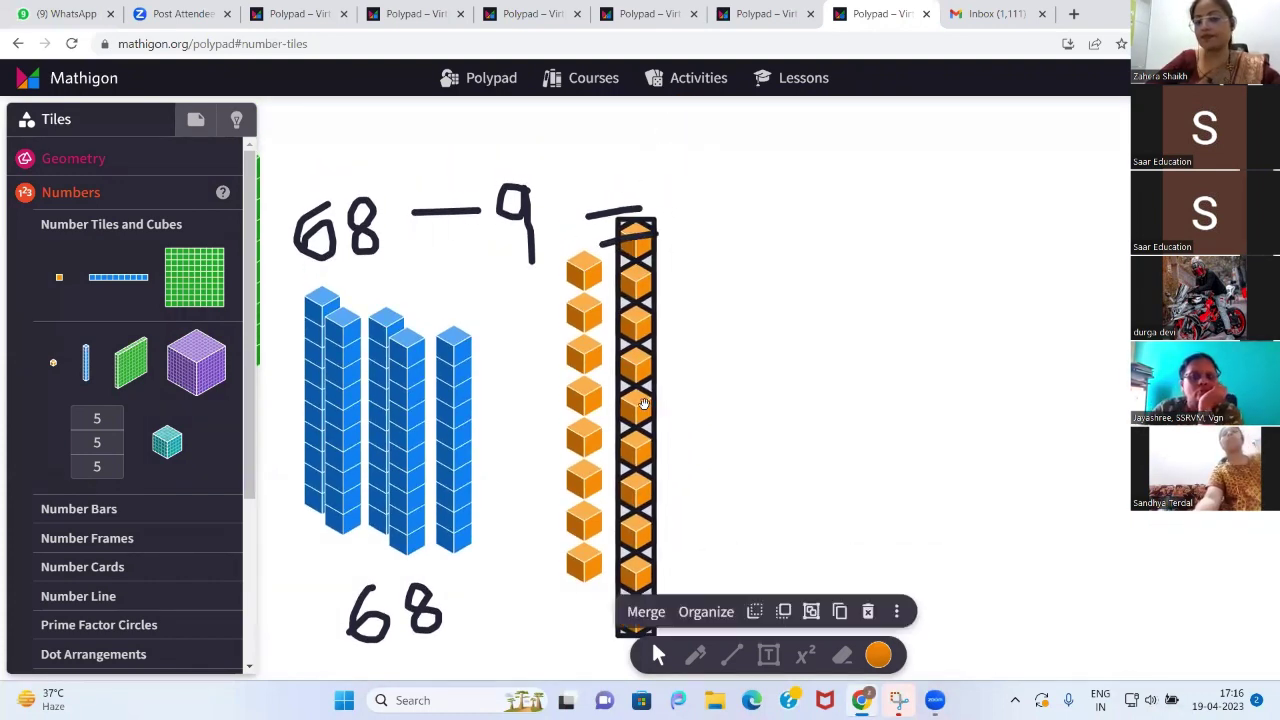
scroll(745, 332, down, 2)
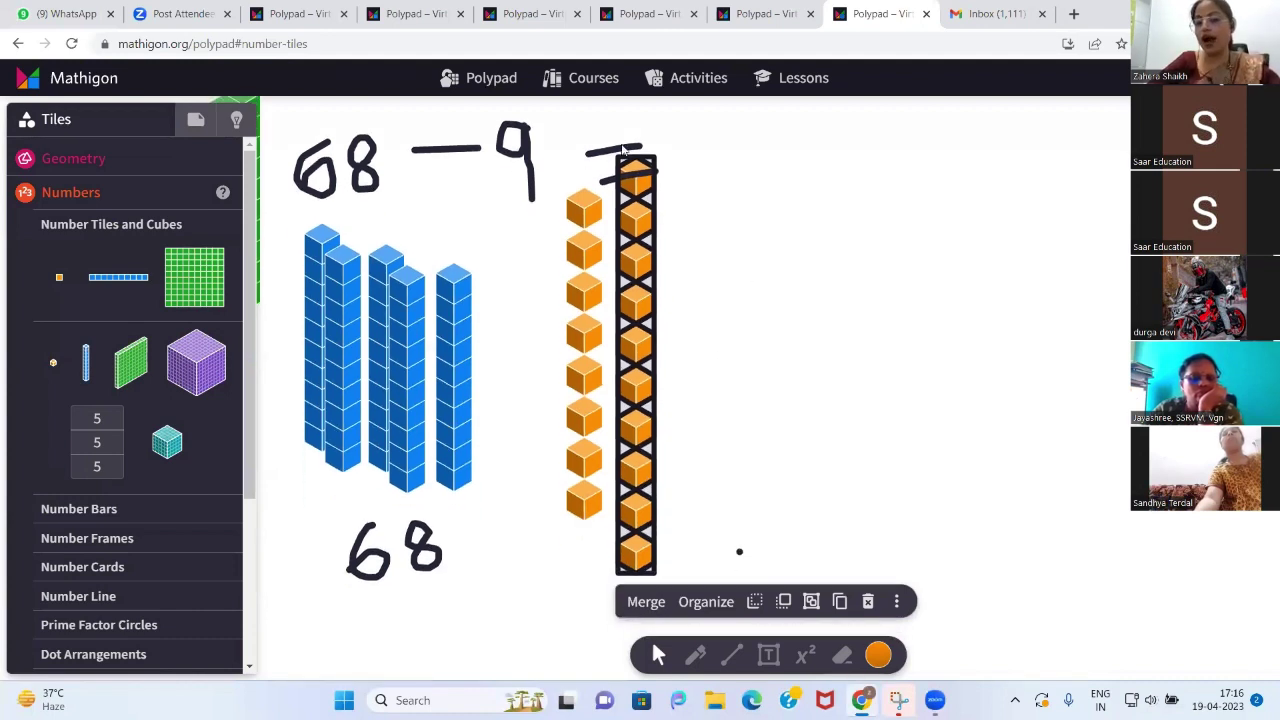
click(754, 434)
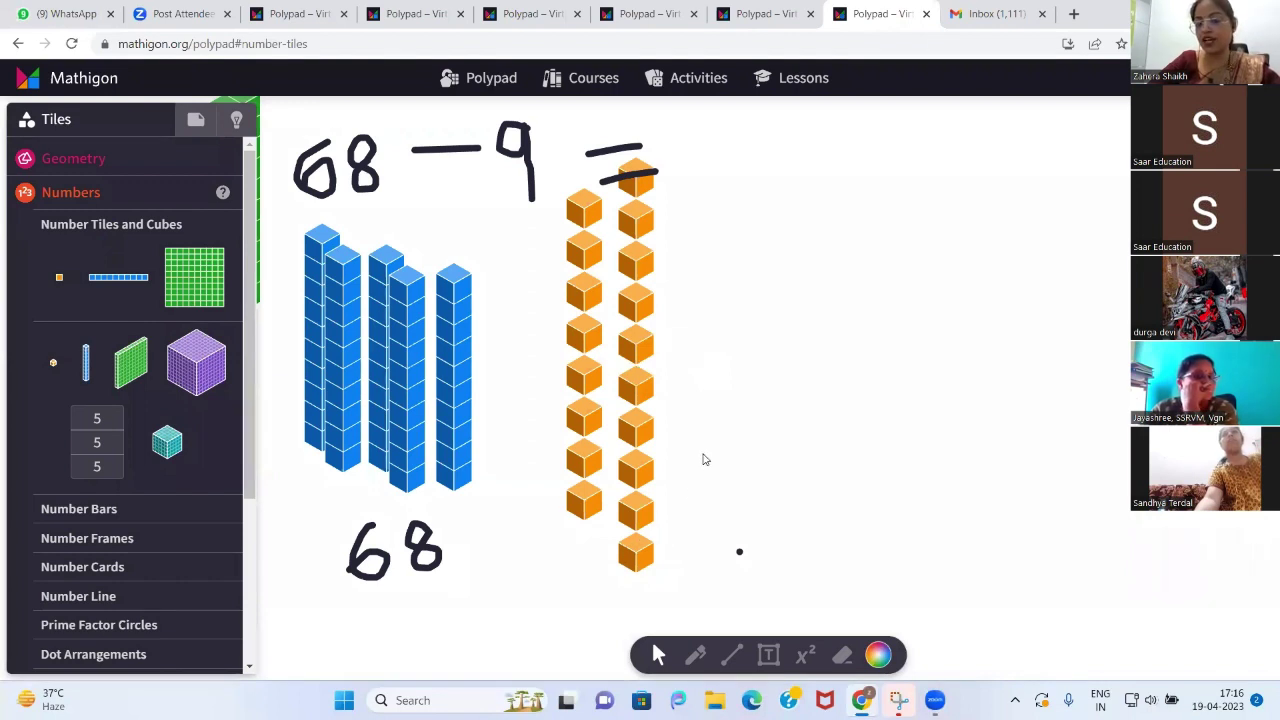
scroll(703, 459, down, 1)
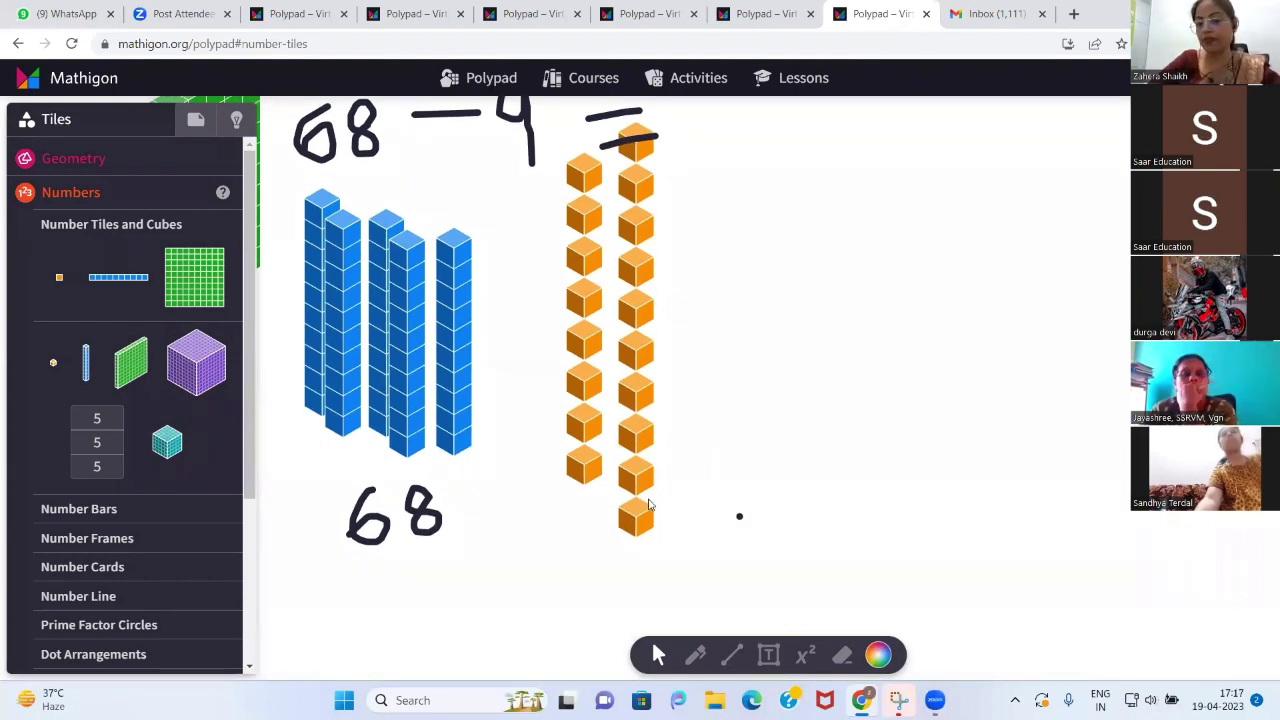
With the pen, slash out nine of the lower orange cubes across both columns
click(695, 656)
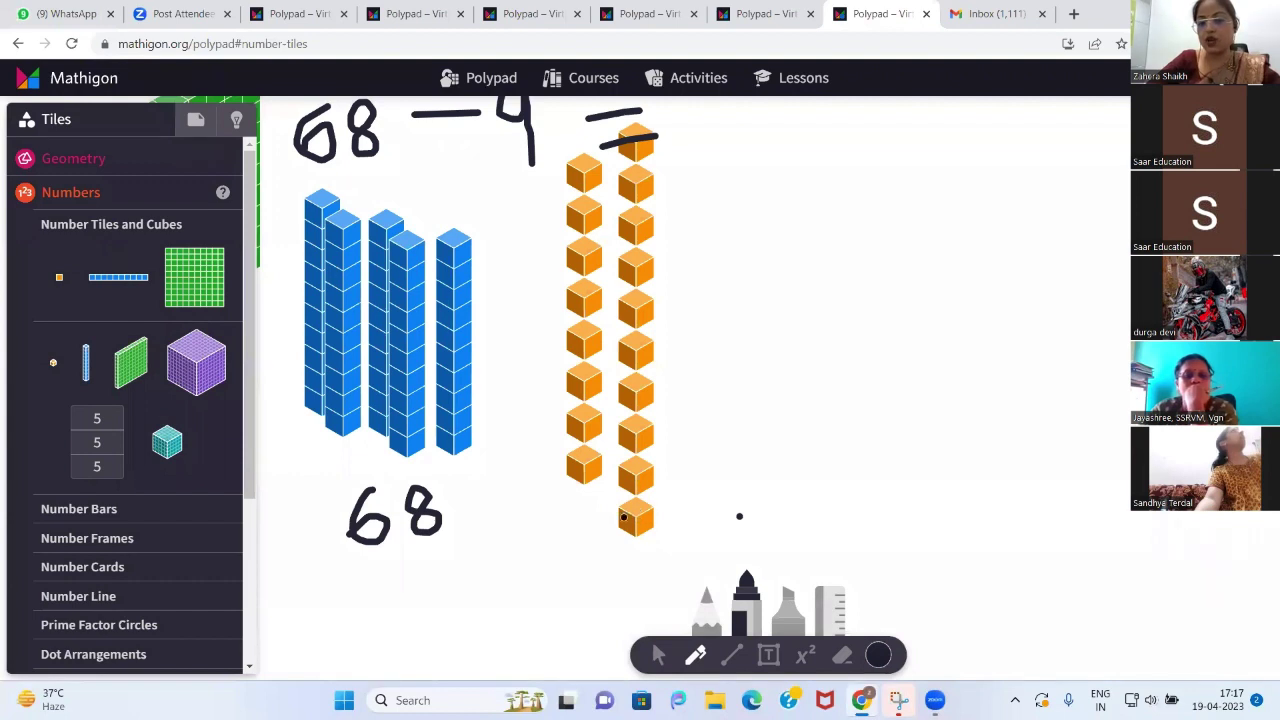
drag(604, 502, 660, 528)
mouse_move(626, 424)
mouse_down()
mouse_move(616, 432)
mouse_move(645, 490)
mouse_up()
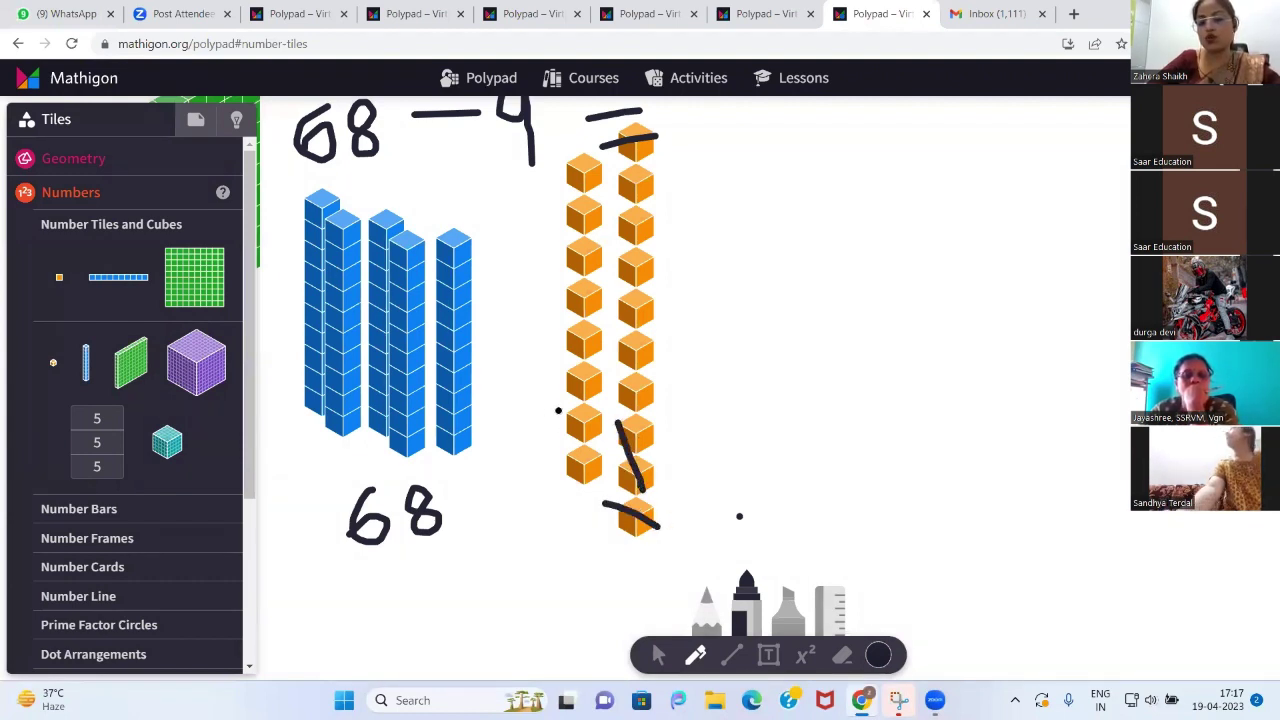
drag(557, 410, 595, 482)
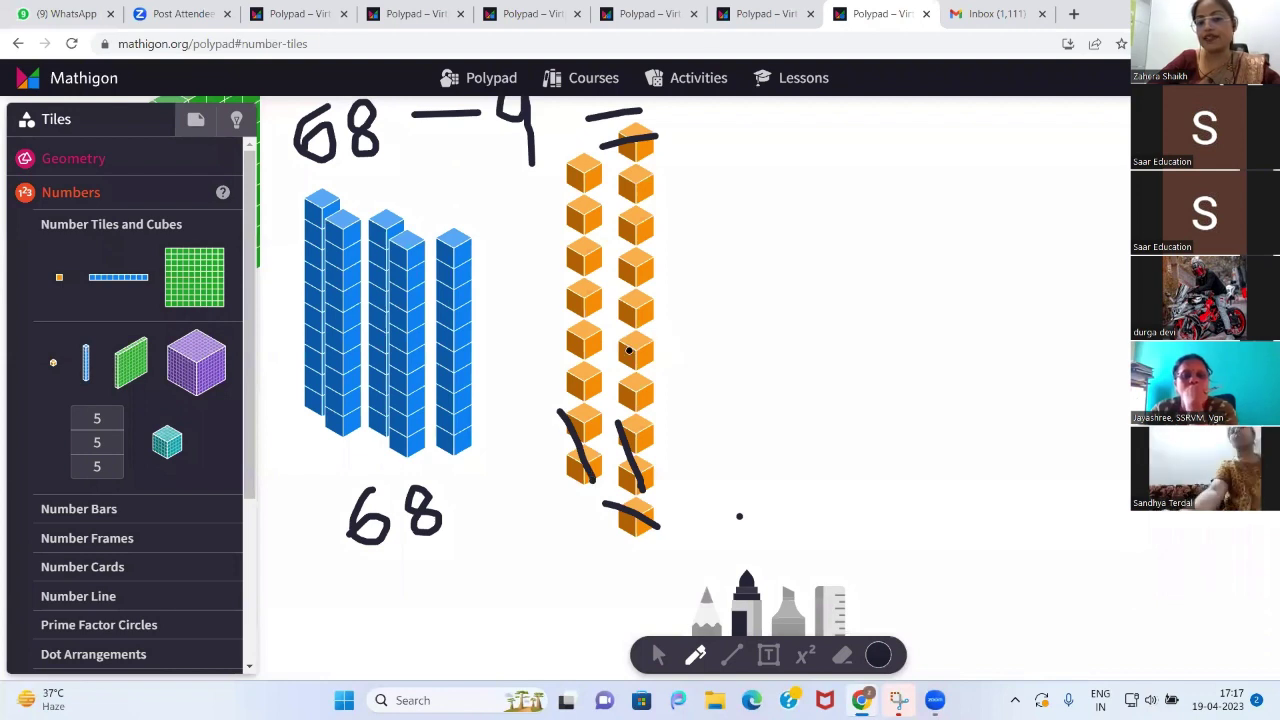
drag(628, 348, 645, 394)
drag(550, 366, 596, 392)
scroll(719, 381, up, 2)
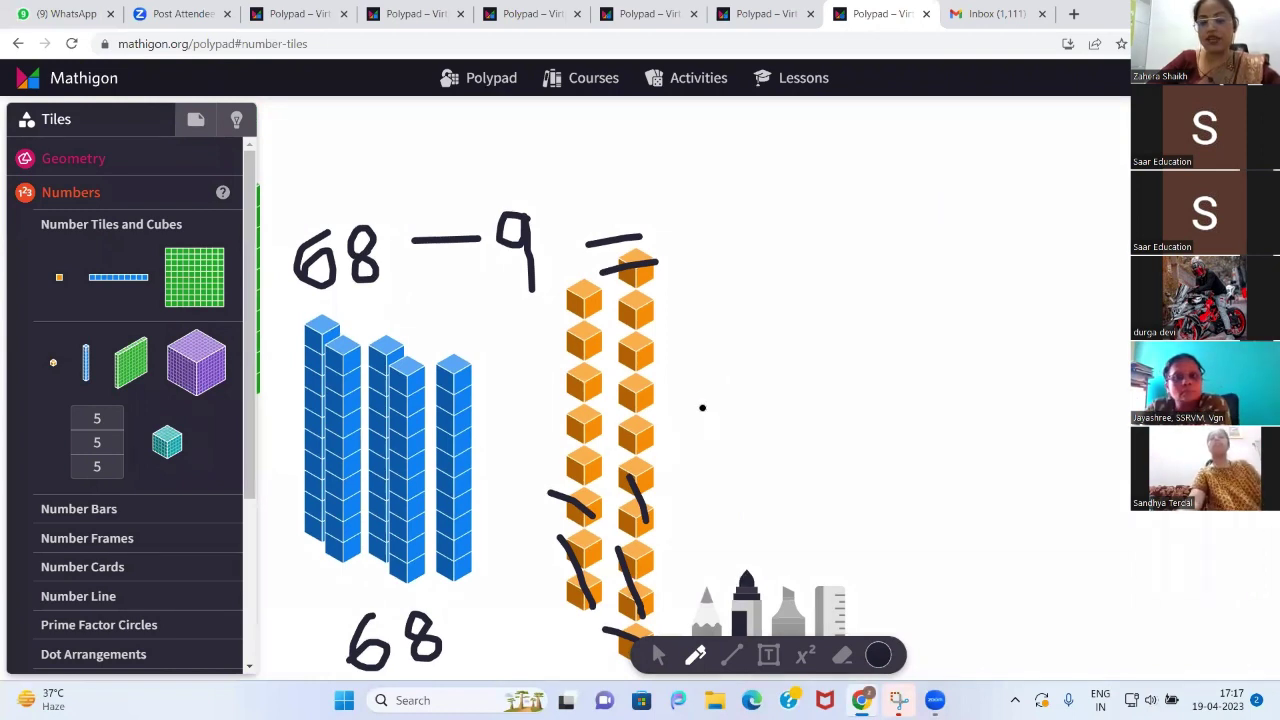
scroll(738, 388, down, 1)
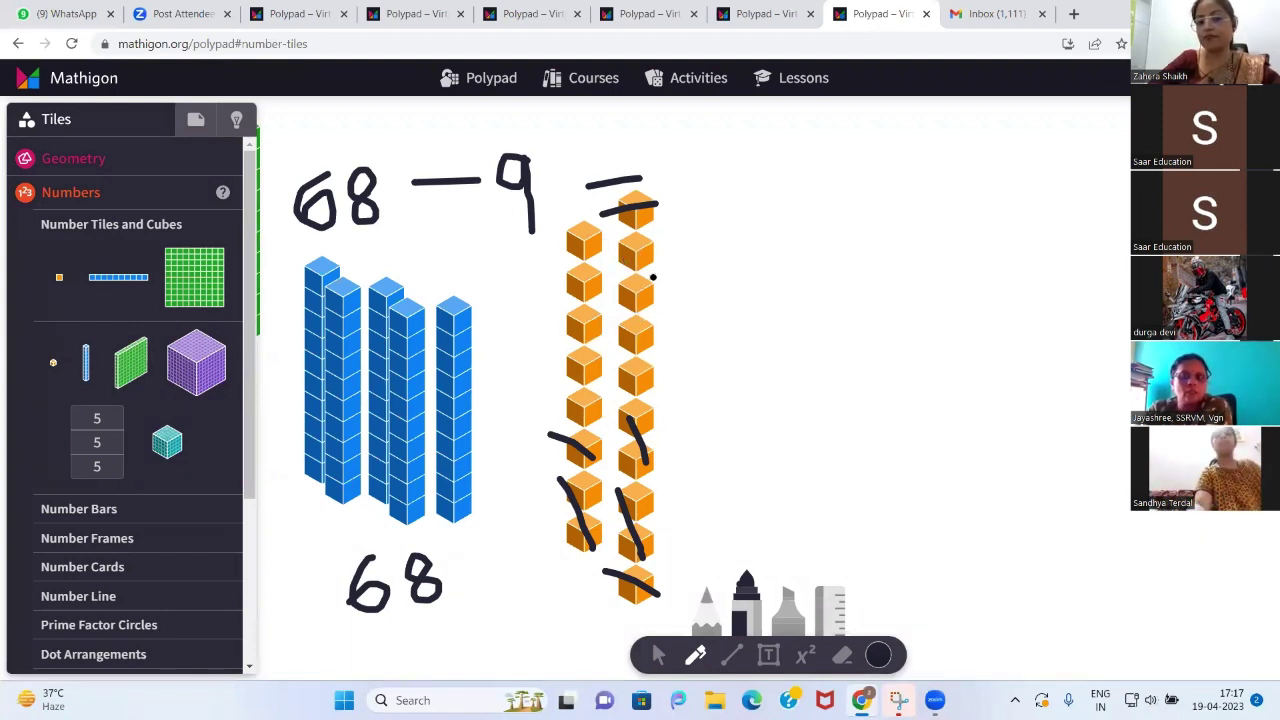
scroll(684, 428, down, 2)
scroll(684, 428, up, 2)
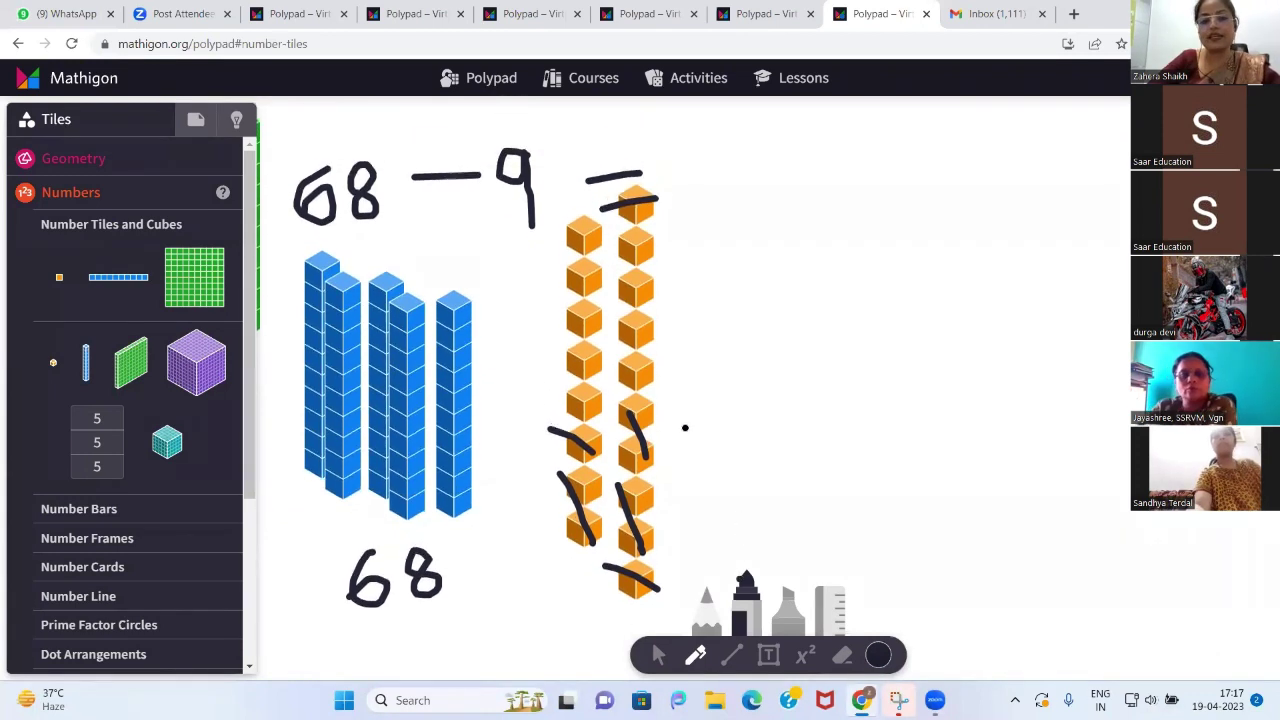
mouse_move(683, 136)
mouse_down()
mouse_move(685, 160)
mouse_move(722, 180)
mouse_move(680, 202)
mouse_up()
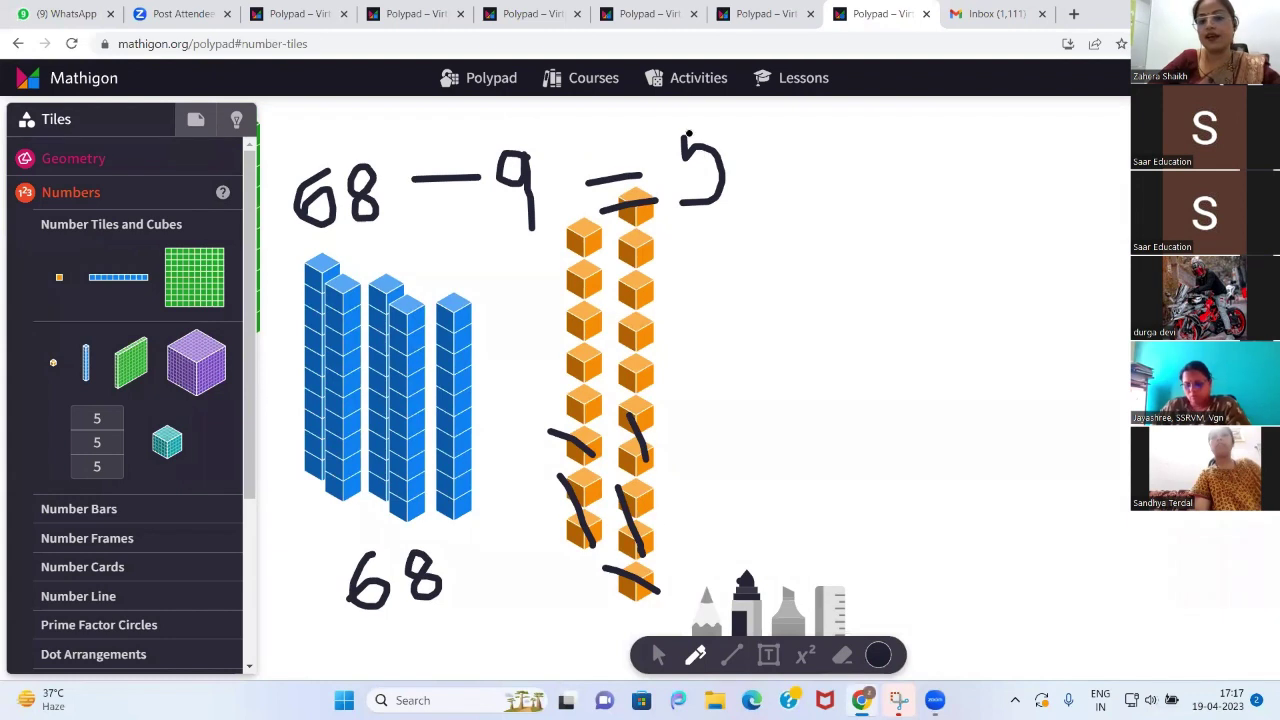
mouse_move(685, 134)
mouse_down()
mouse_move(768, 134)
mouse_move(772, 208)
mouse_up()
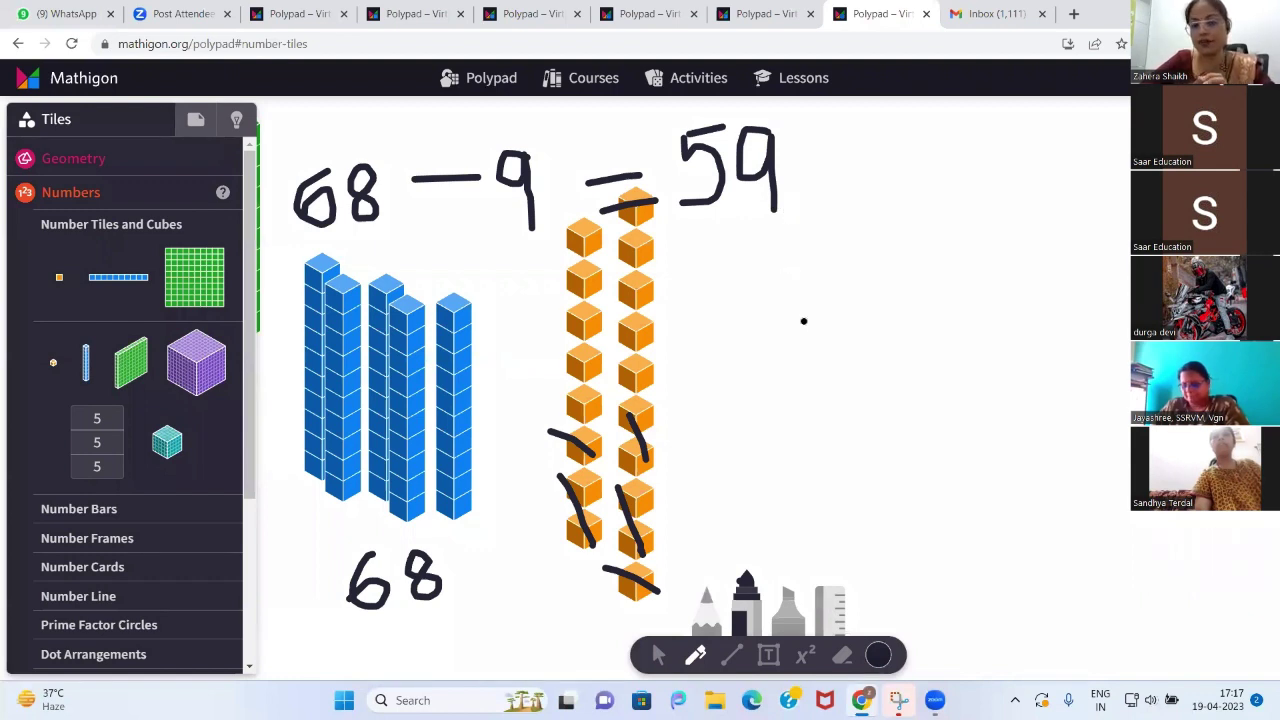
scroll(803, 321, down, 1)
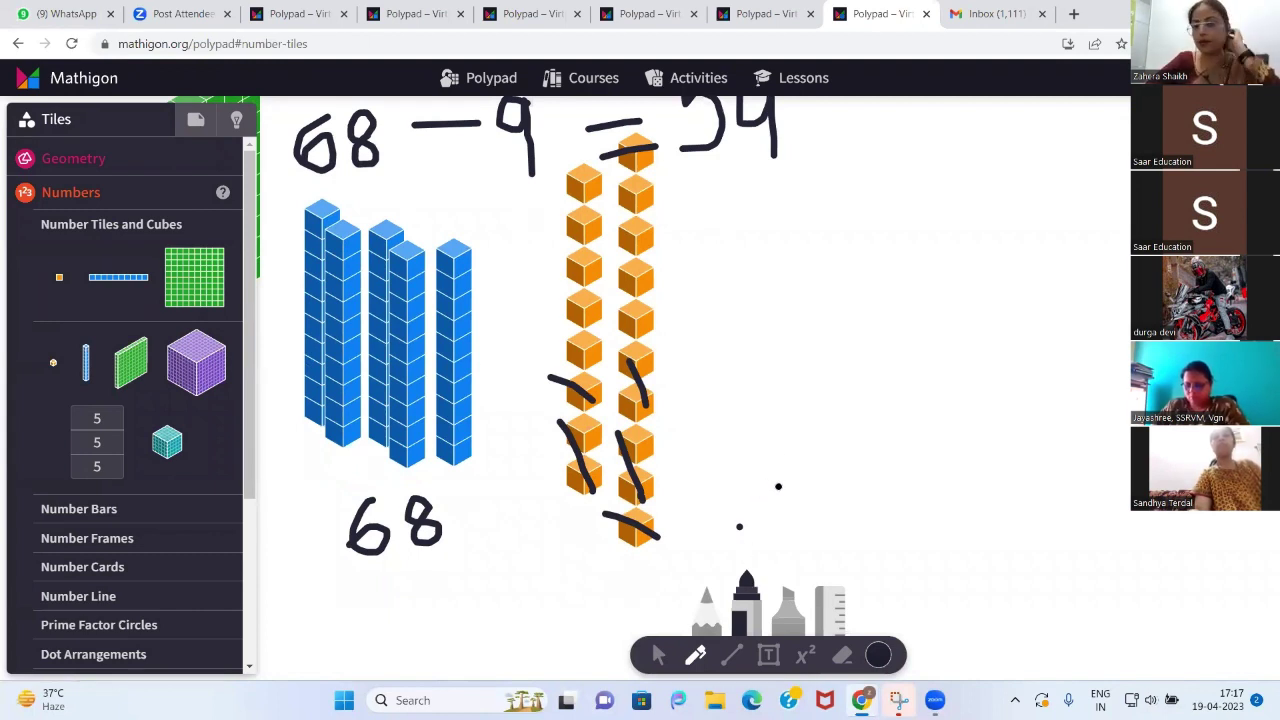
scroll(793, 428, up, 2)
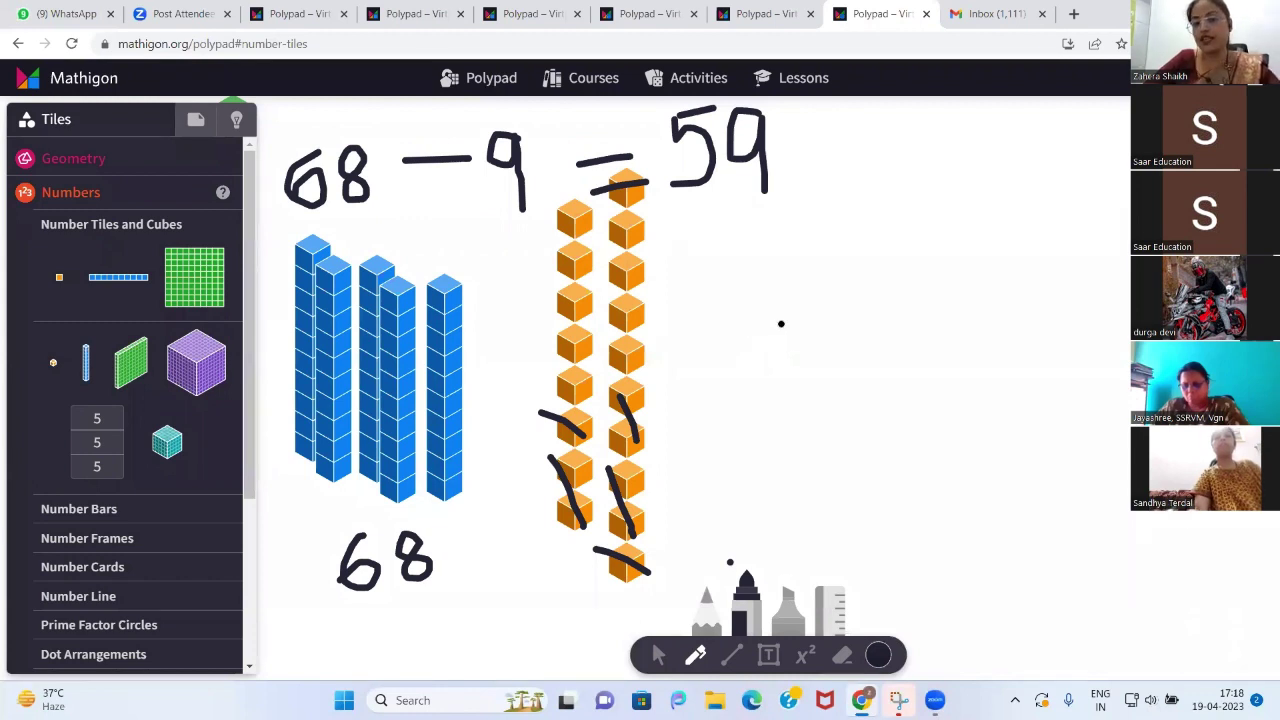
Draw a top bar labelled 68 over a lower bar with a small boxed-off part labelled 9
mouse_move(734, 297)
mouse_down()
mouse_move(980, 280)
mouse_move(990, 328)
mouse_move(740, 352)
mouse_move(733, 297)
mouse_up()
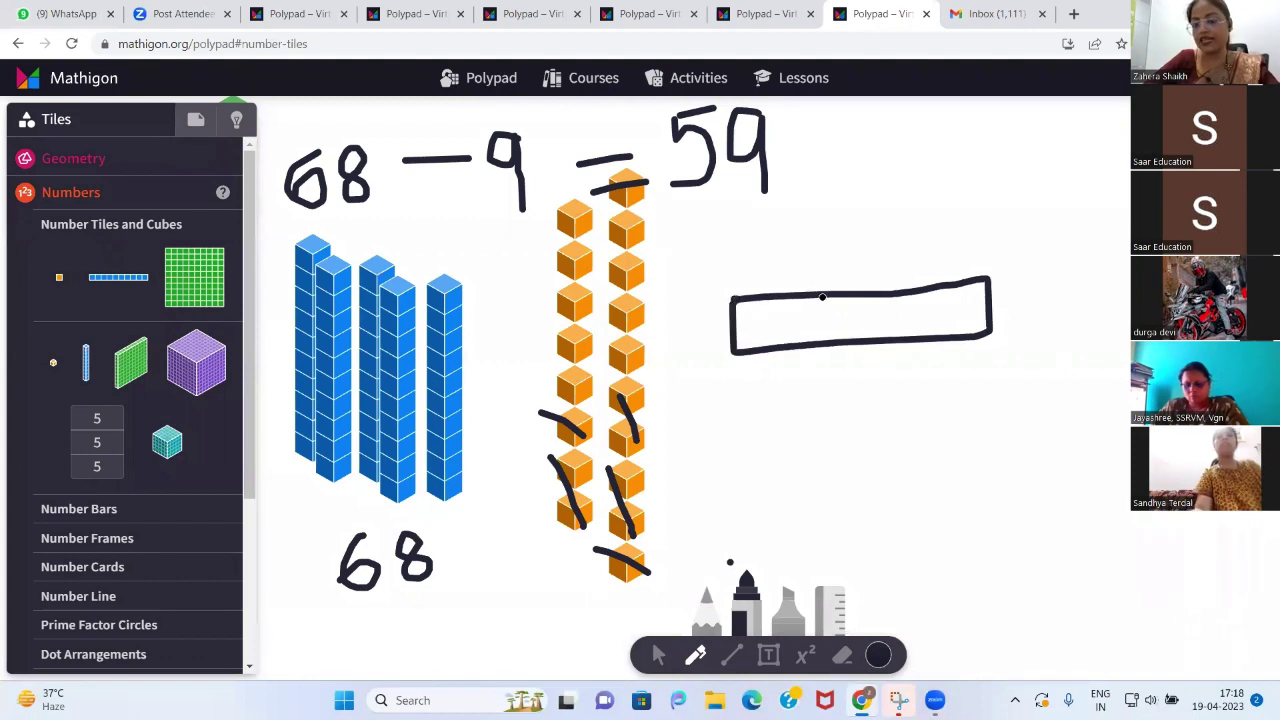
mouse_move(820, 296)
mouse_down()
mouse_move(828, 337)
mouse_move(834, 326)
mouse_move(818, 325)
mouse_move(862, 338)
mouse_move(857, 310)
mouse_up()
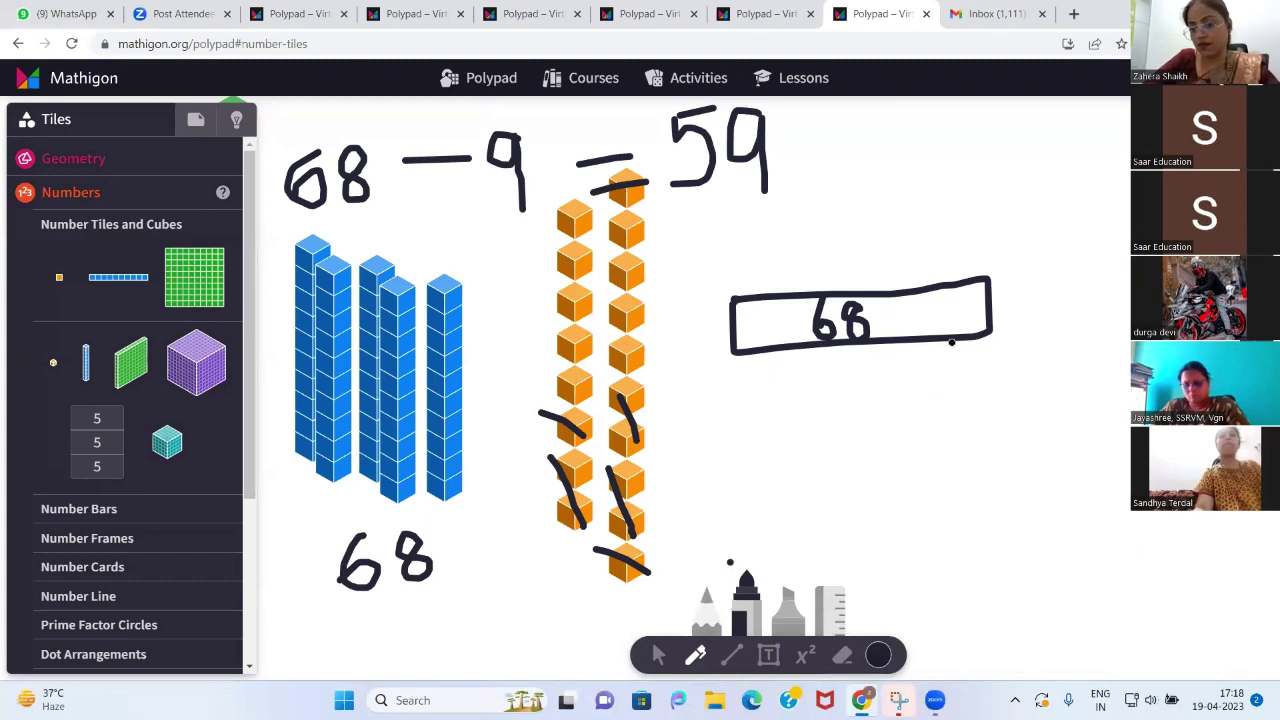
mouse_move(951, 342)
mouse_down()
mouse_move(965, 383)
mouse_move(997, 377)
mouse_up()
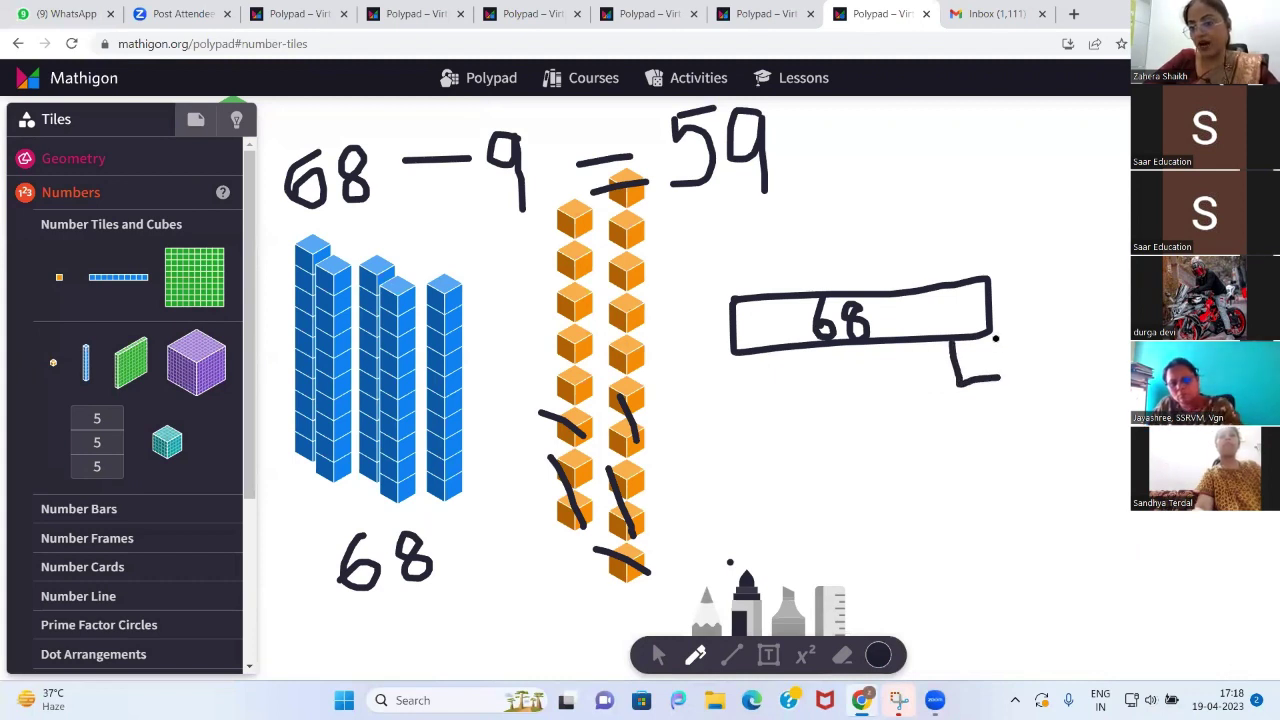
mouse_move(990, 331)
mouse_down()
mouse_move(997, 379)
mouse_move(966, 348)
mouse_move(985, 376)
mouse_up()
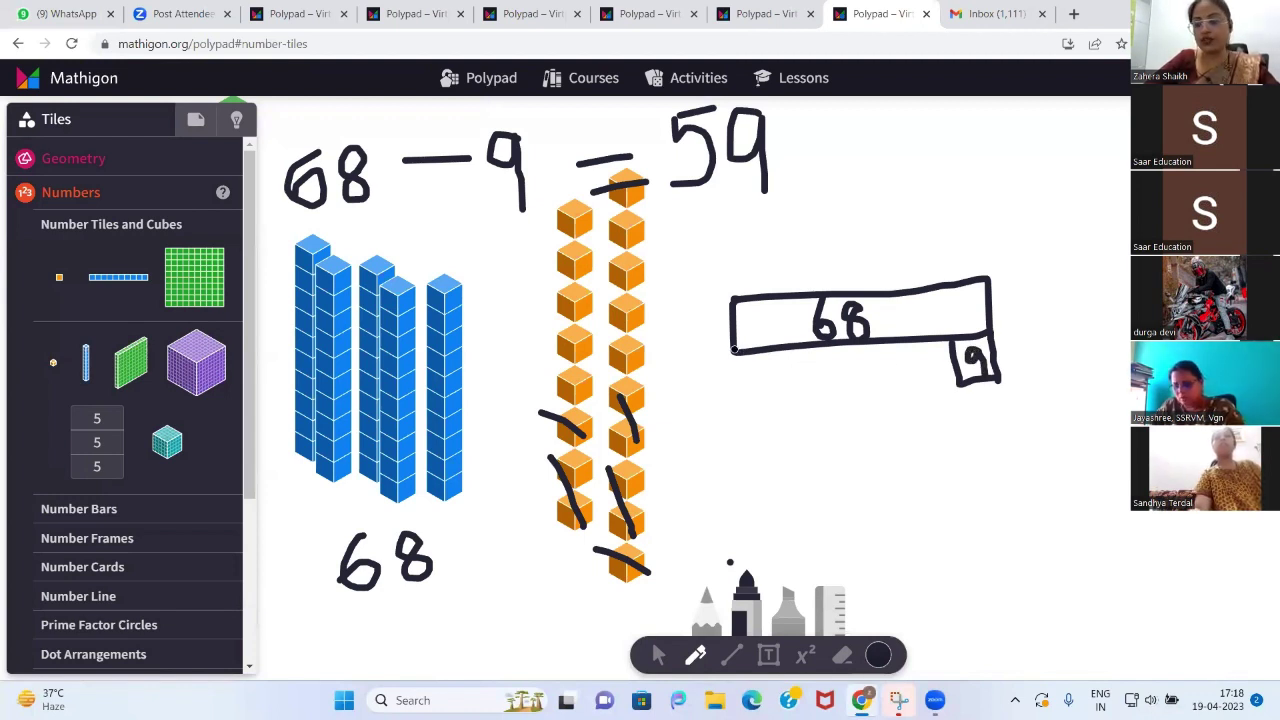
mouse_move(737, 350)
mouse_down()
mouse_move(743, 398)
mouse_move(962, 378)
mouse_up()
mouse_move(842, 347)
mouse_down()
mouse_move(833, 362)
mouse_move(849, 352)
mouse_move(846, 391)
mouse_up()
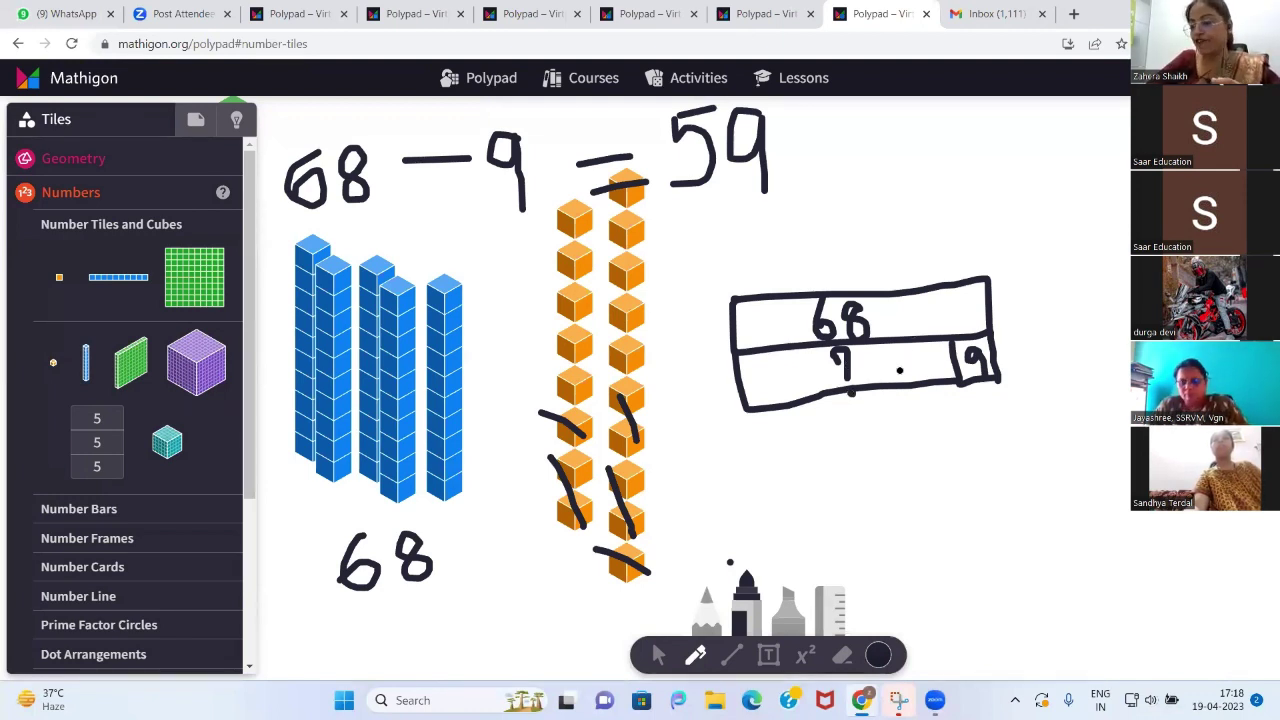
scroll(918, 403, down, 3)
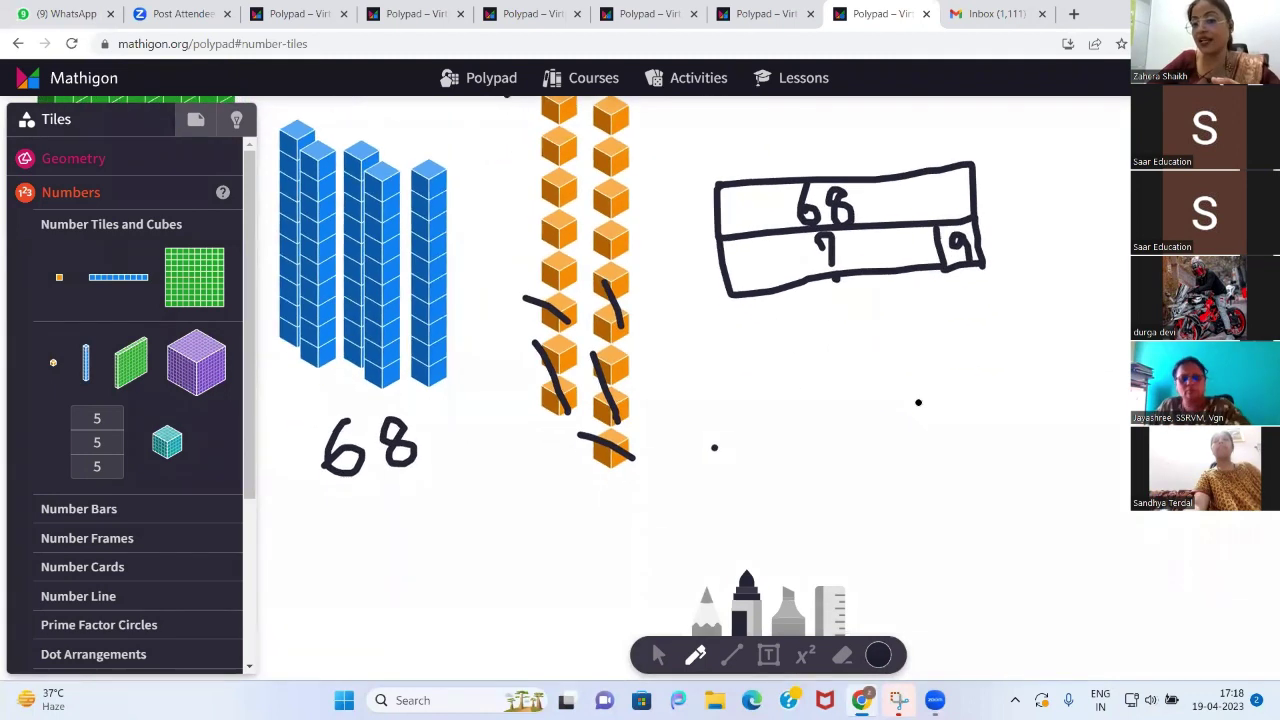
Draw three circles below the bar model joined by connecting branch lines
drag(812, 332, 780, 346)
mouse_move(771, 397)
mouse_down()
mouse_move(897, 380)
mouse_move(830, 333)
mouse_move(808, 335)
mouse_move(940, 250)
mouse_up()
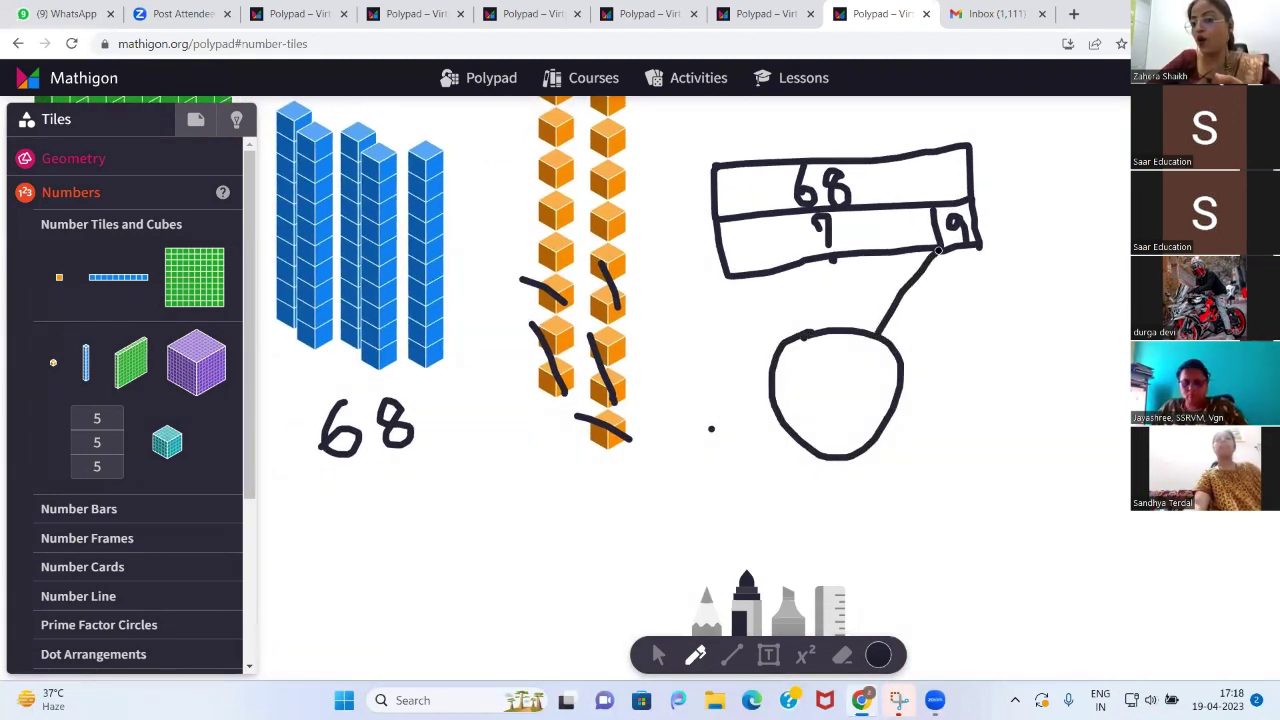
drag(898, 394, 965, 438)
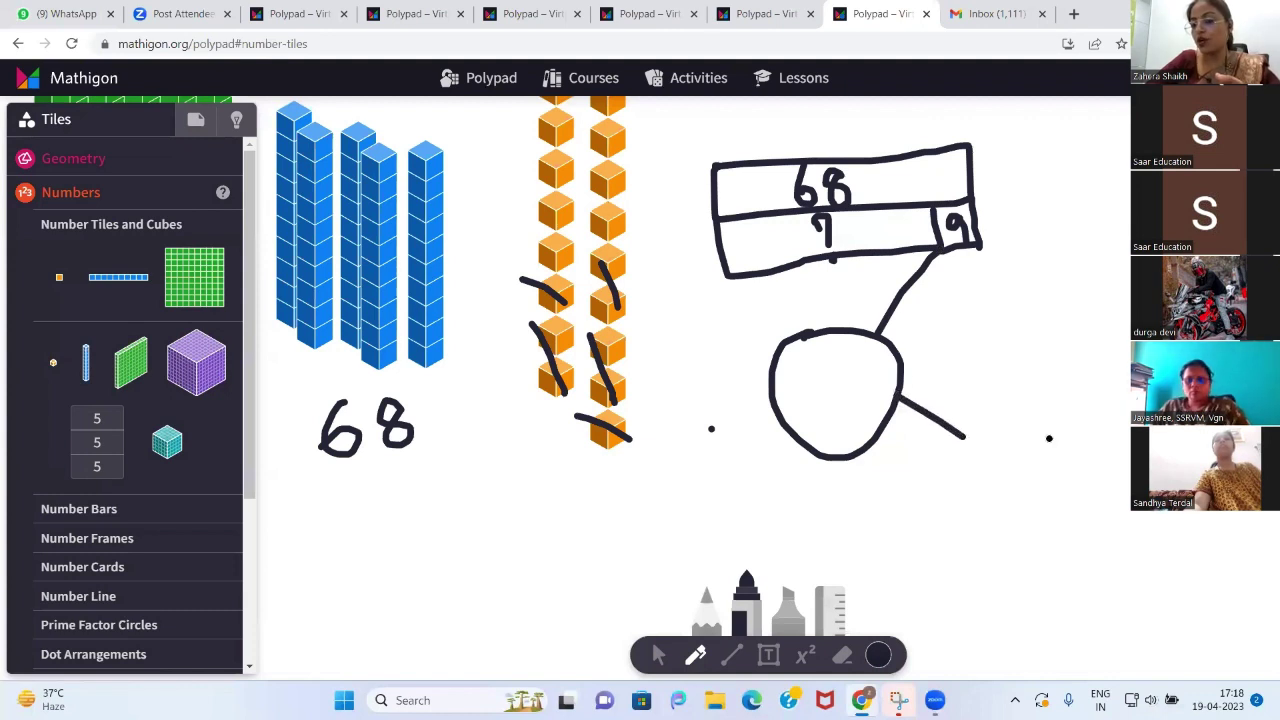
mouse_move(1049, 409)
mouse_down()
mouse_move(963, 445)
mouse_move(1063, 463)
mouse_move(1033, 411)
mouse_up()
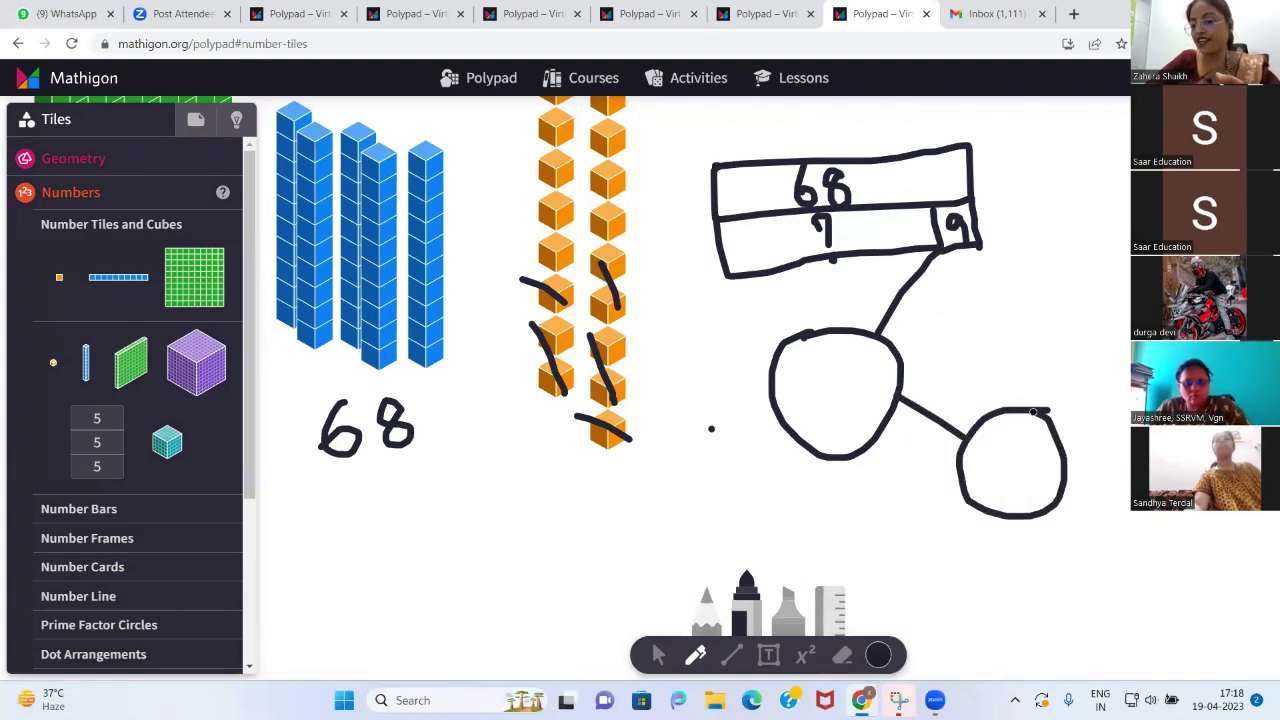
mouse_move(999, 265)
mouse_down()
mouse_move(945, 251)
mouse_move(976, 325)
mouse_move(1003, 261)
mouse_move(966, 259)
mouse_up()
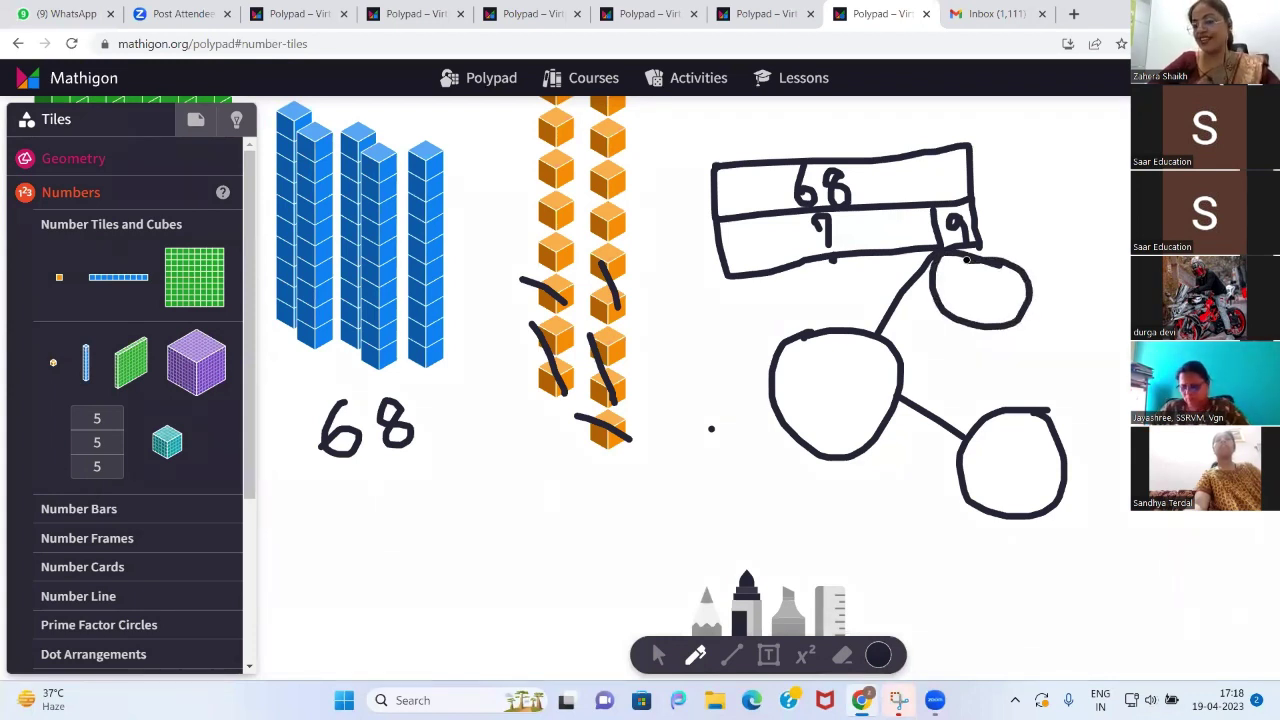
Write 68, 9 and a question mark inside the three number-bond circles
mouse_move(817, 362)
mouse_down()
mouse_move(815, 414)
mouse_move(810, 396)
mouse_up()
mouse_move(842, 356)
mouse_down()
mouse_move(834, 368)
mouse_move(852, 400)
mouse_move(843, 375)
mouse_up()
mouse_move(966, 283)
mouse_down()
mouse_move(950, 280)
mouse_move(968, 288)
mouse_move(971, 312)
mouse_up()
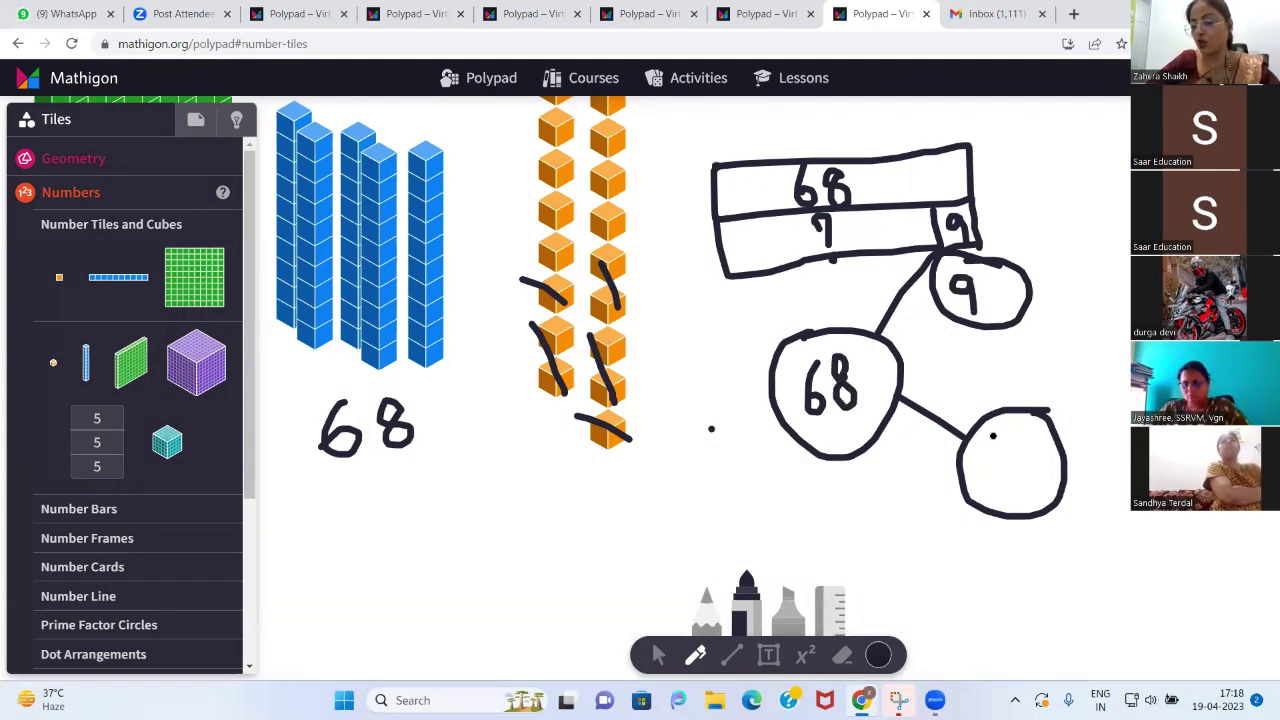
mouse_move(993, 438)
mouse_down()
mouse_move(1020, 437)
mouse_move(1009, 470)
mouse_up()
click(1009, 485)
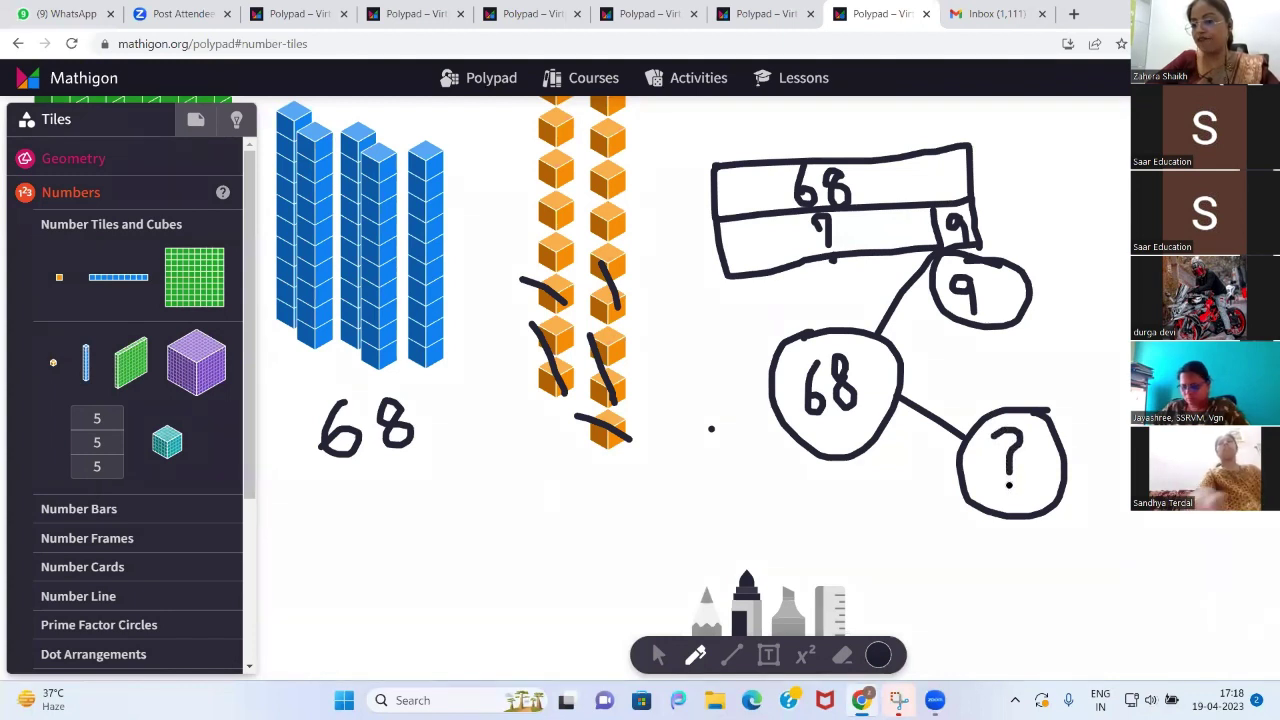
click(984, 291)
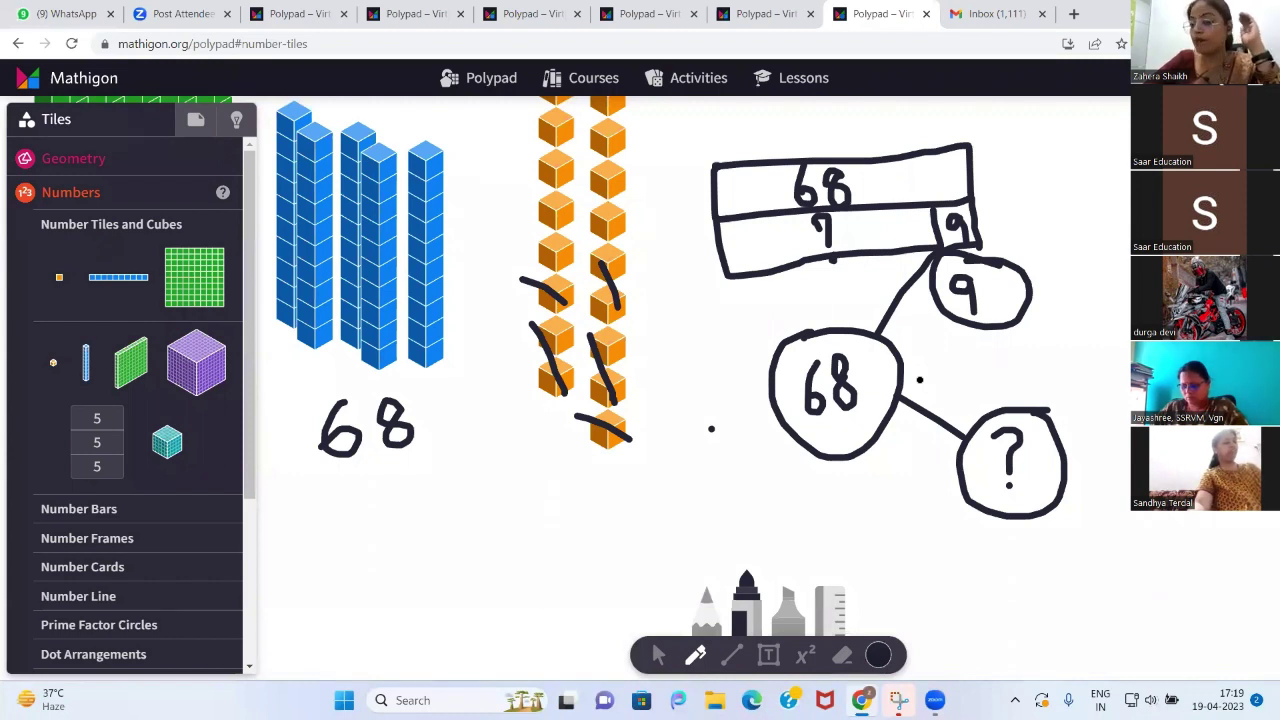
scroll(919, 379, up, 3)
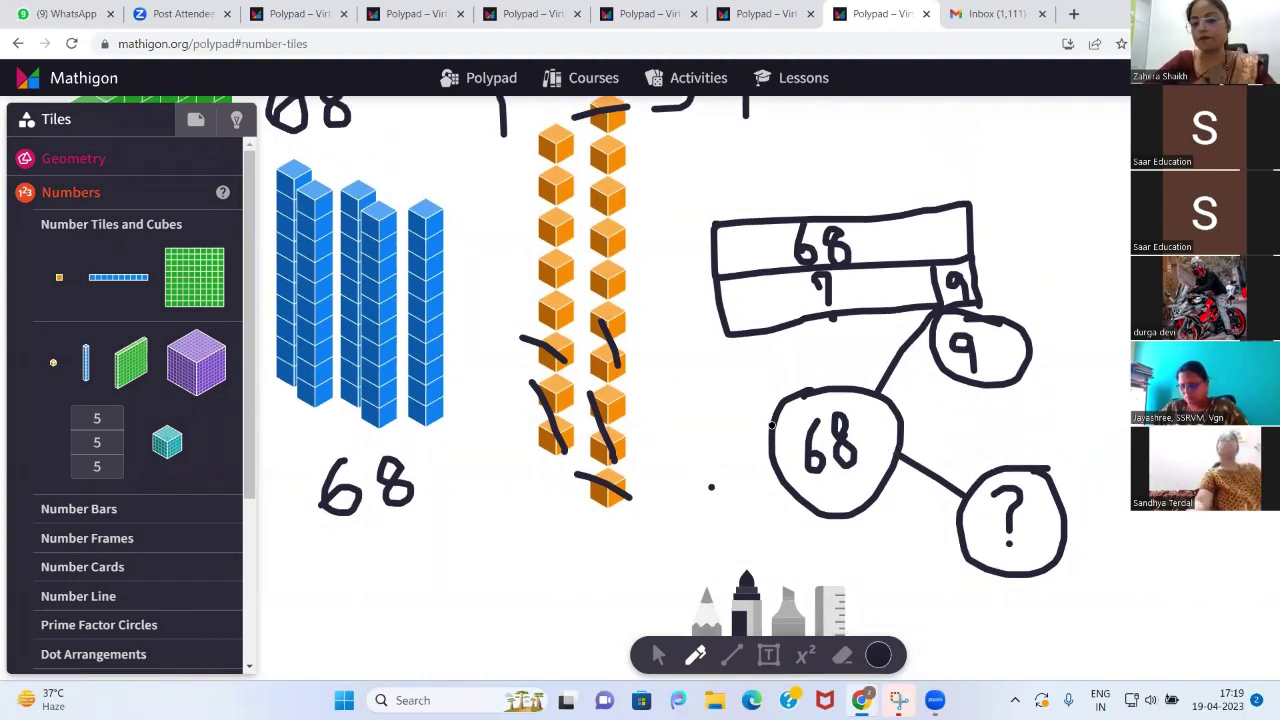
scroll(772, 427, up, 2)
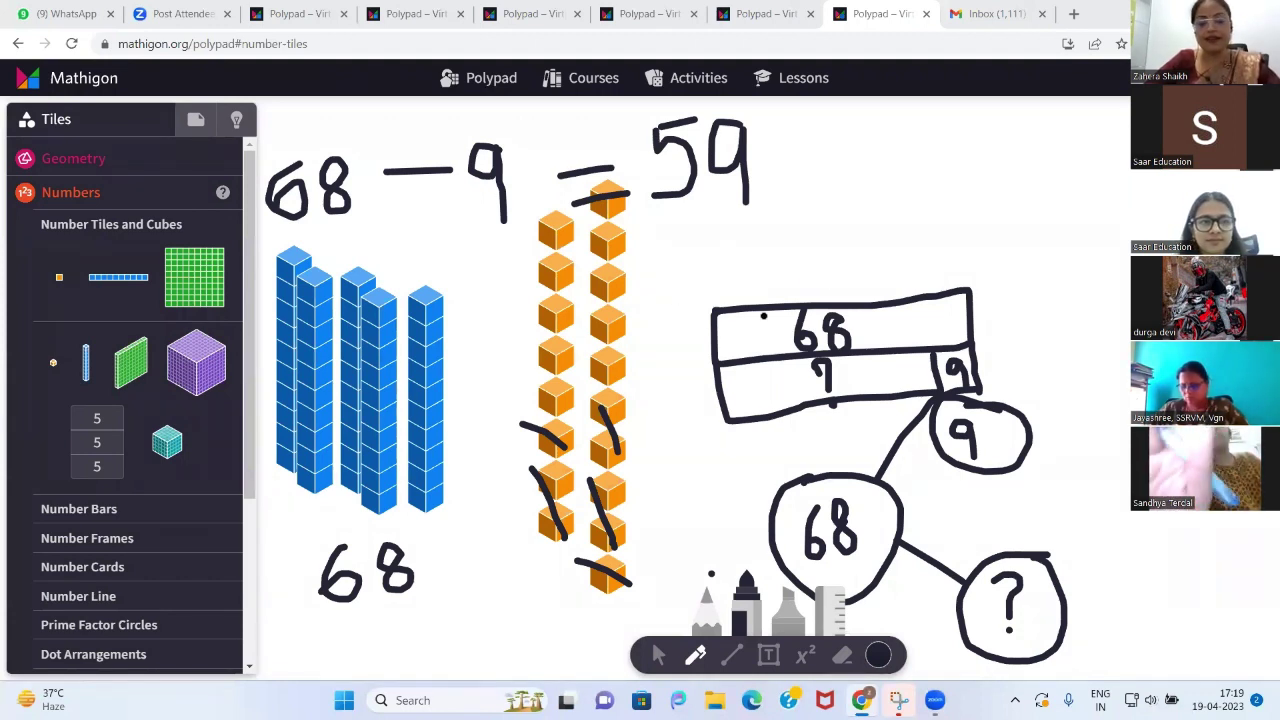
With the eraser, rub out the bar model's edges, L-shaped line and small 9
click(842, 655)
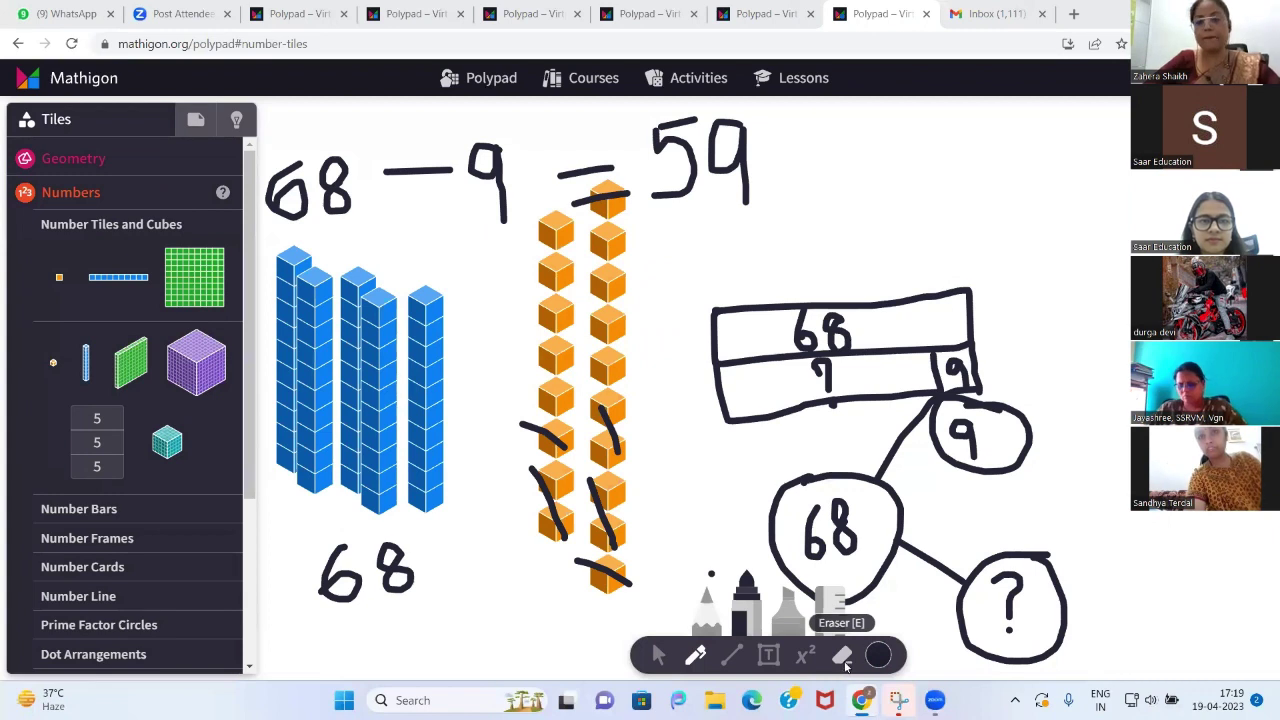
mouse_move(757, 306)
mouse_down()
mouse_move(828, 336)
mouse_move(826, 386)
mouse_up()
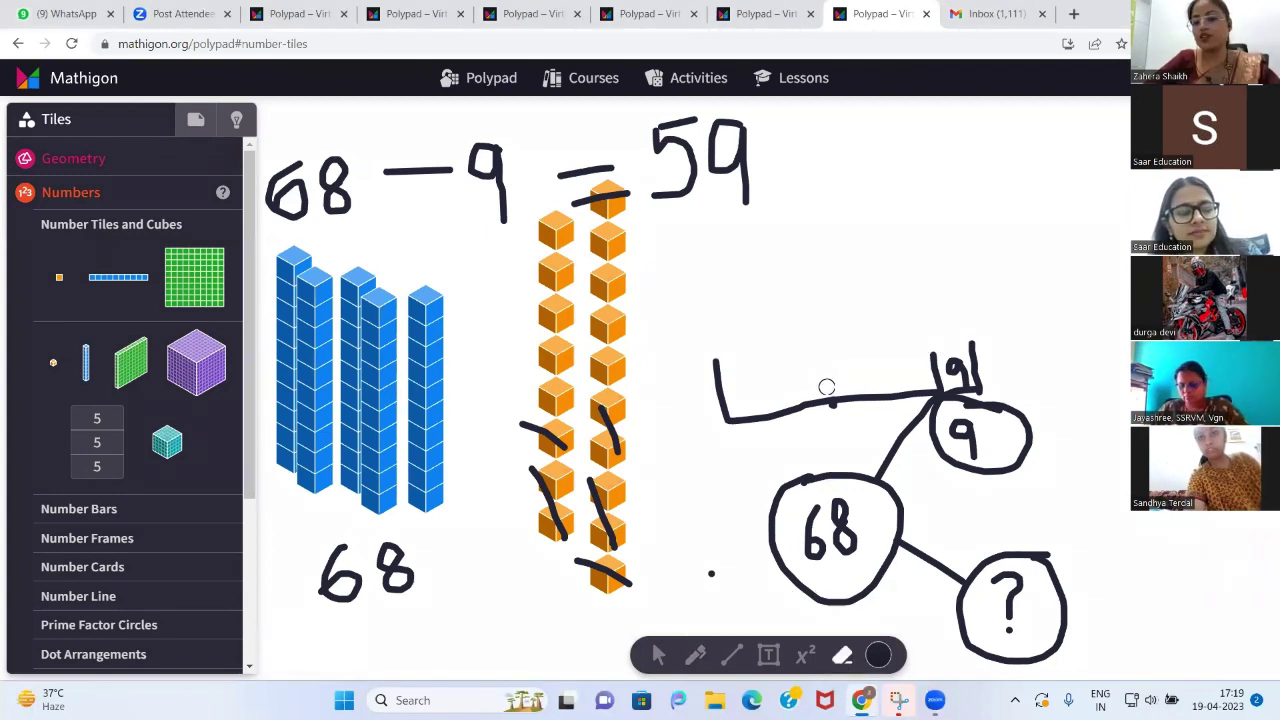
click(833, 399)
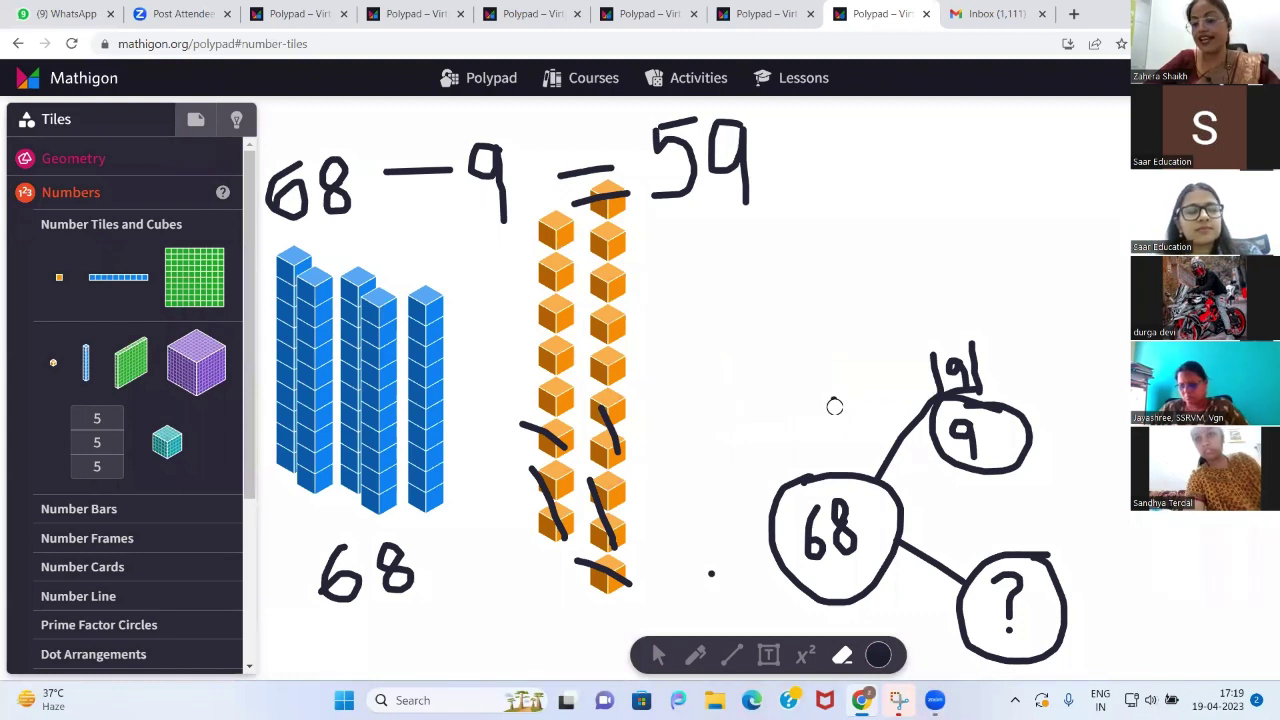
drag(940, 368, 973, 363)
click(973, 363)
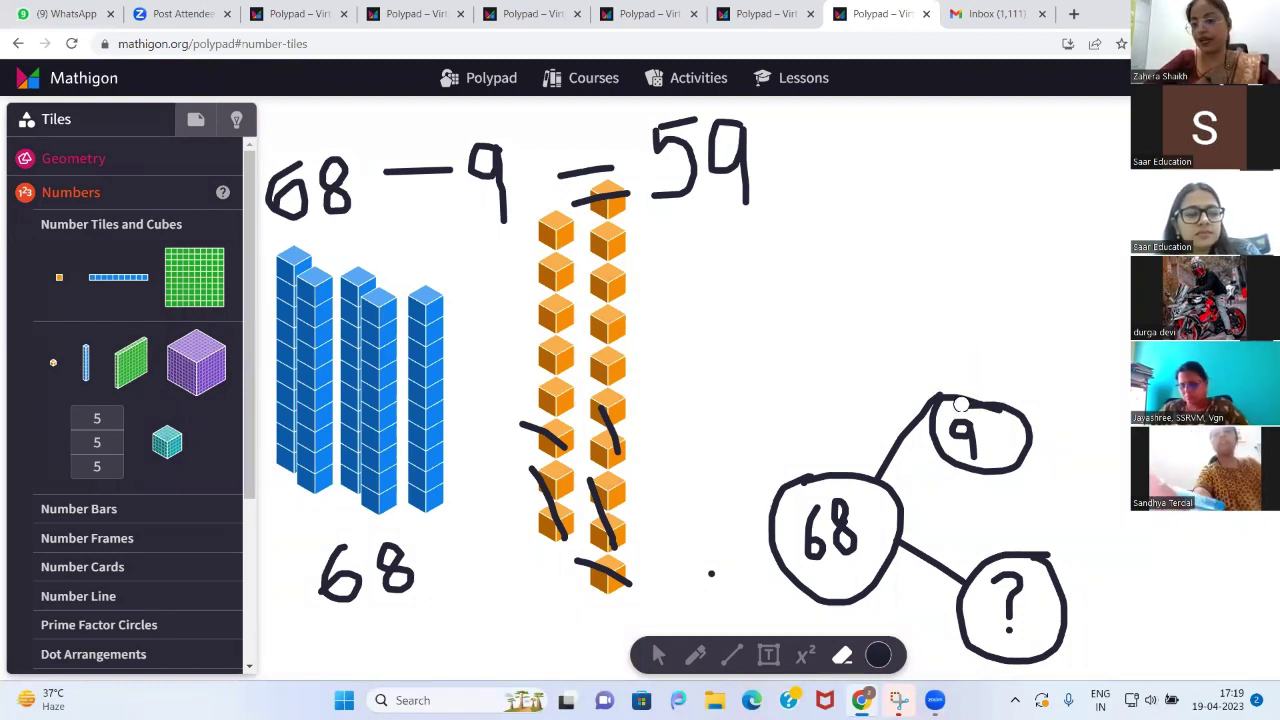
Erase the 9 circle, the connecting line and the circled 68 of the number bond
drag(962, 428, 962, 432)
click(962, 432)
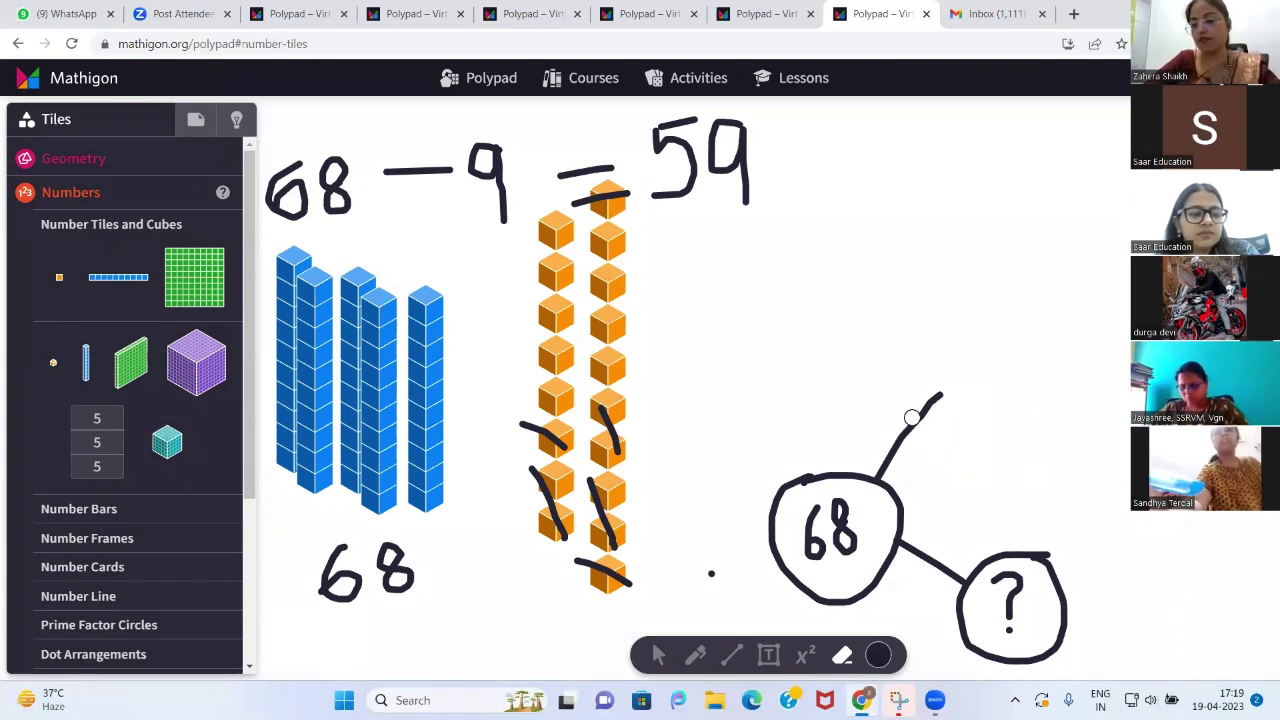
click(899, 446)
click(869, 484)
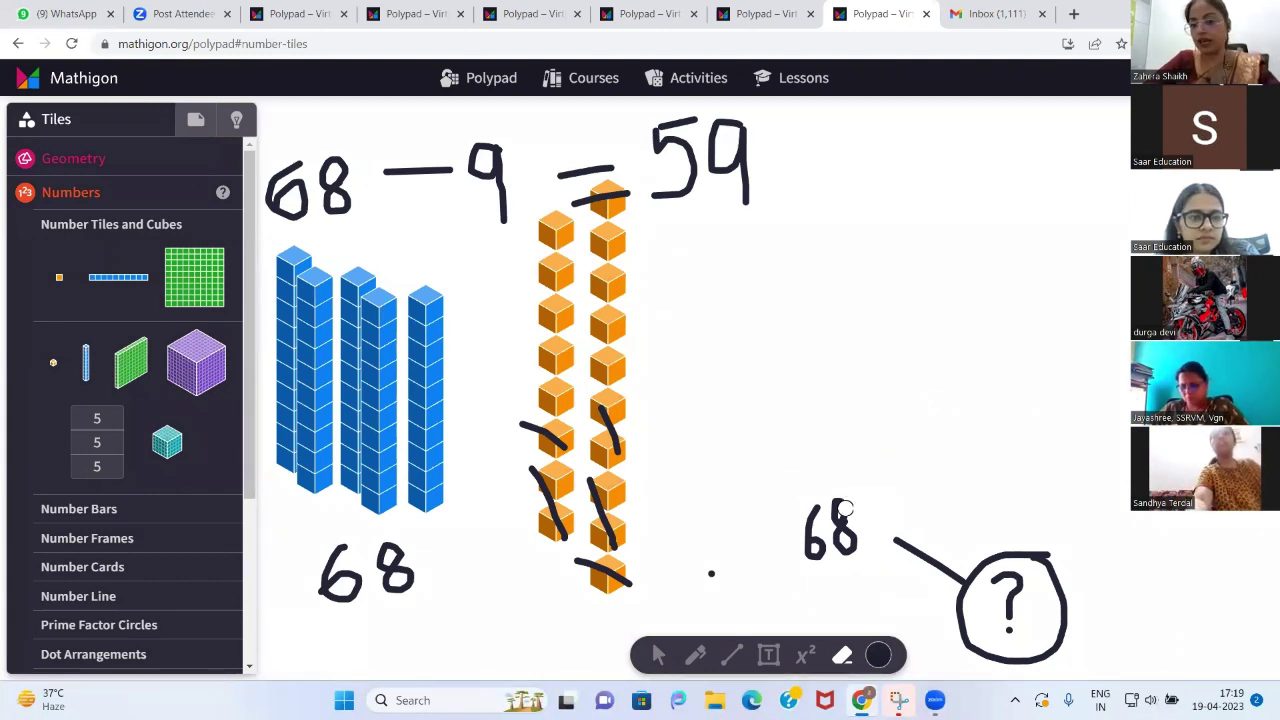
drag(837, 509, 812, 527)
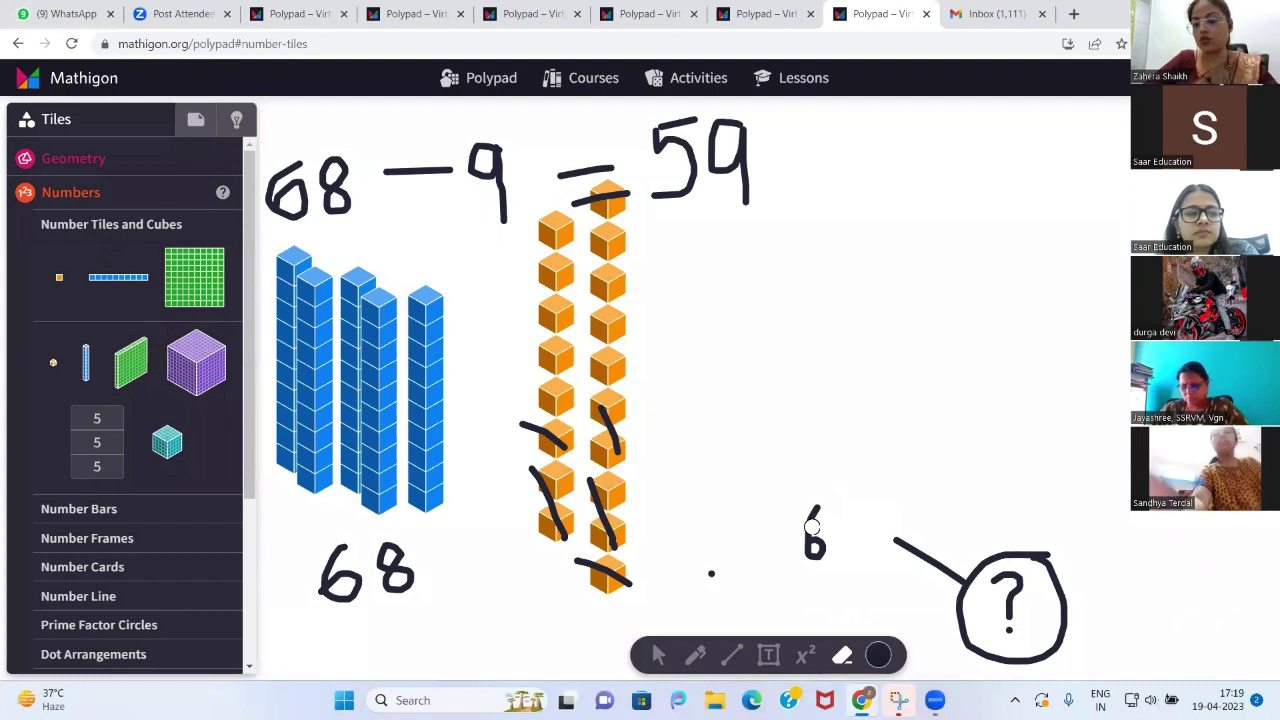
click(812, 527)
Erase the ? circle, its line and a stray dot, then return to the pen
click(956, 576)
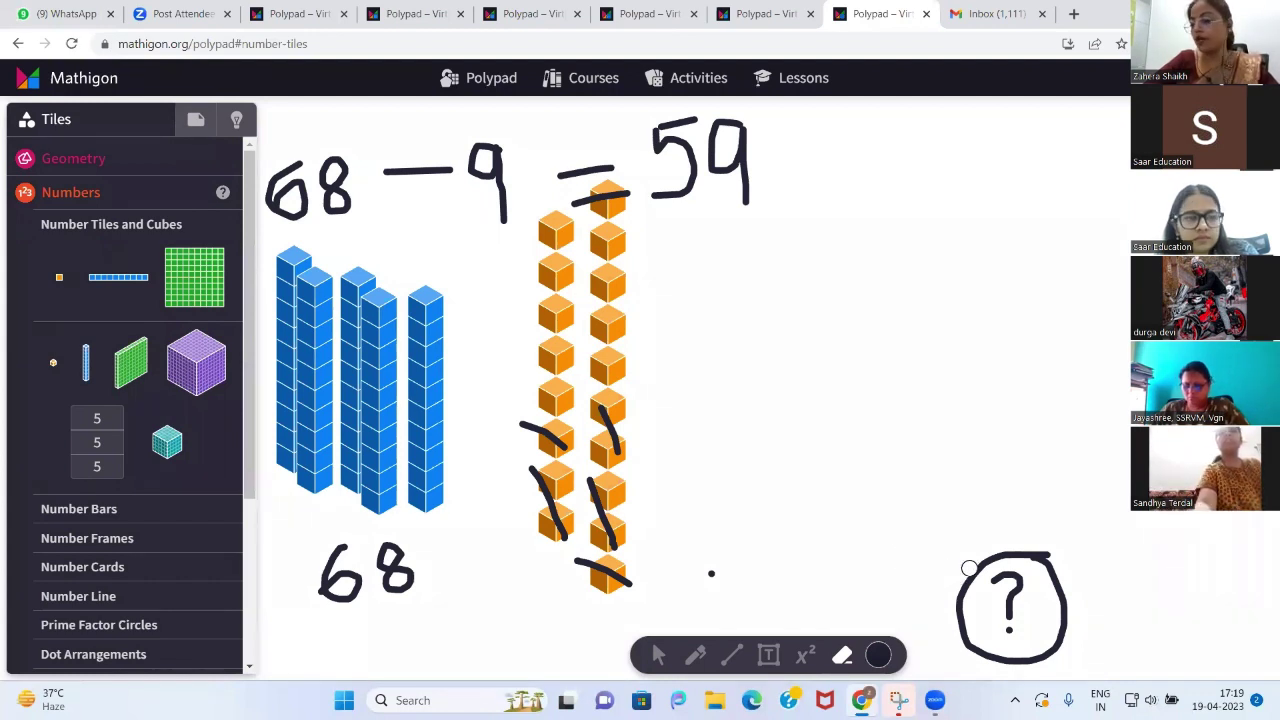
click(969, 568)
click(1016, 577)
click(1012, 623)
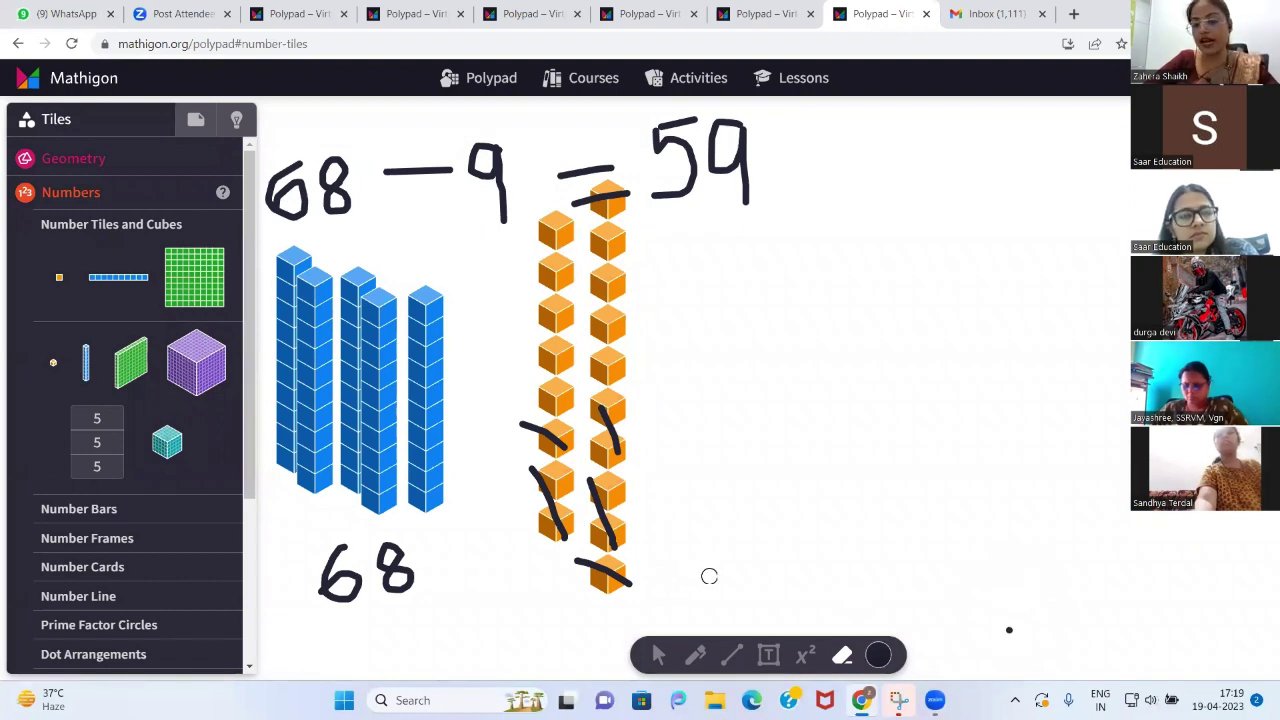
click(1009, 631)
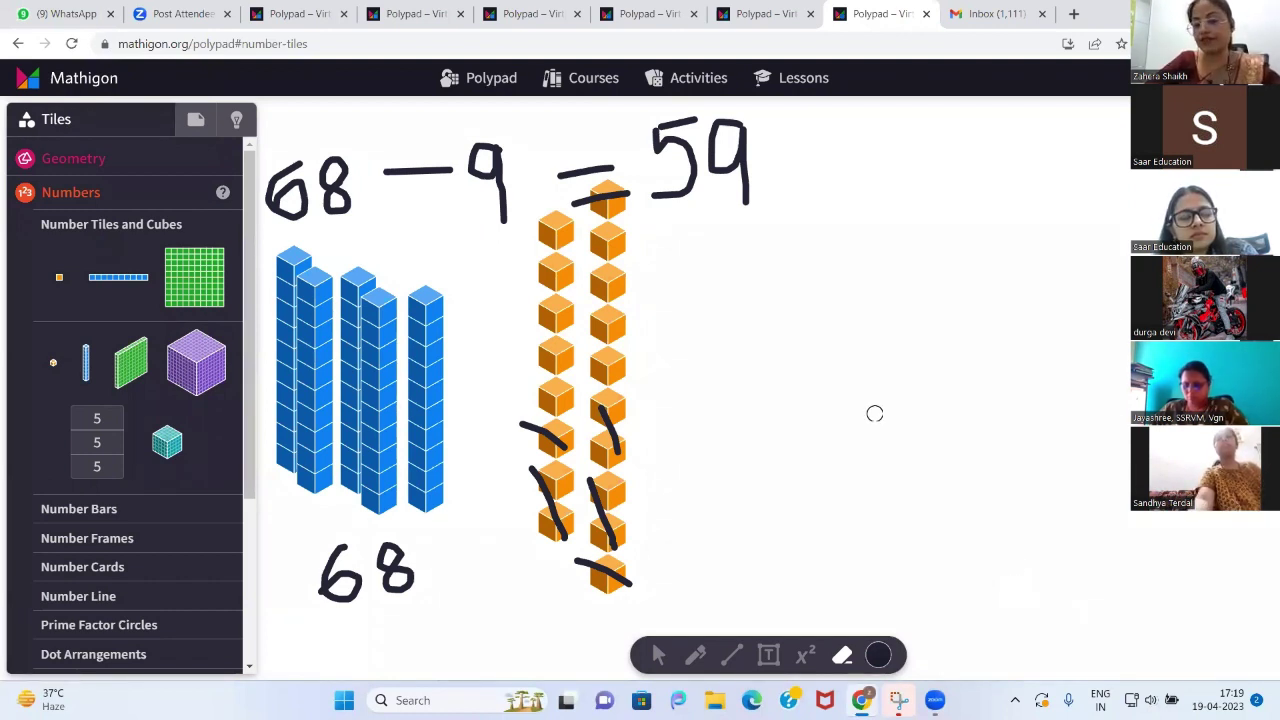
scroll(875, 413, up, 1)
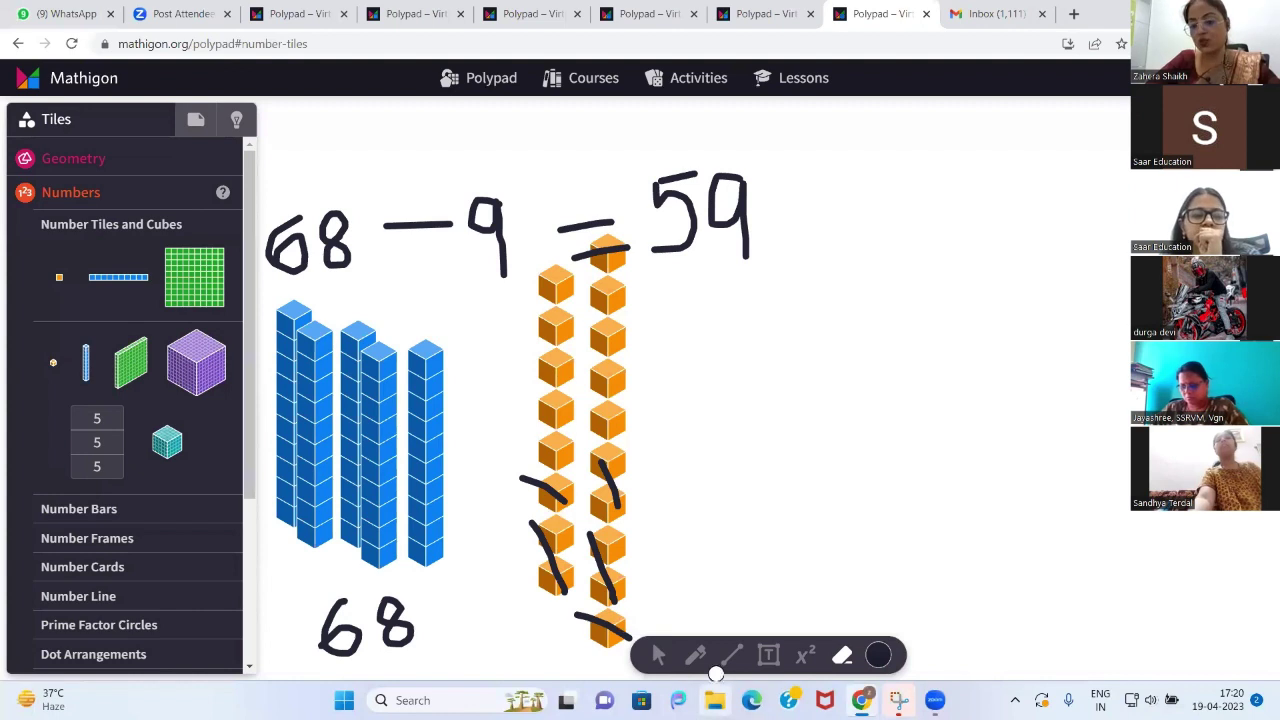
click(697, 657)
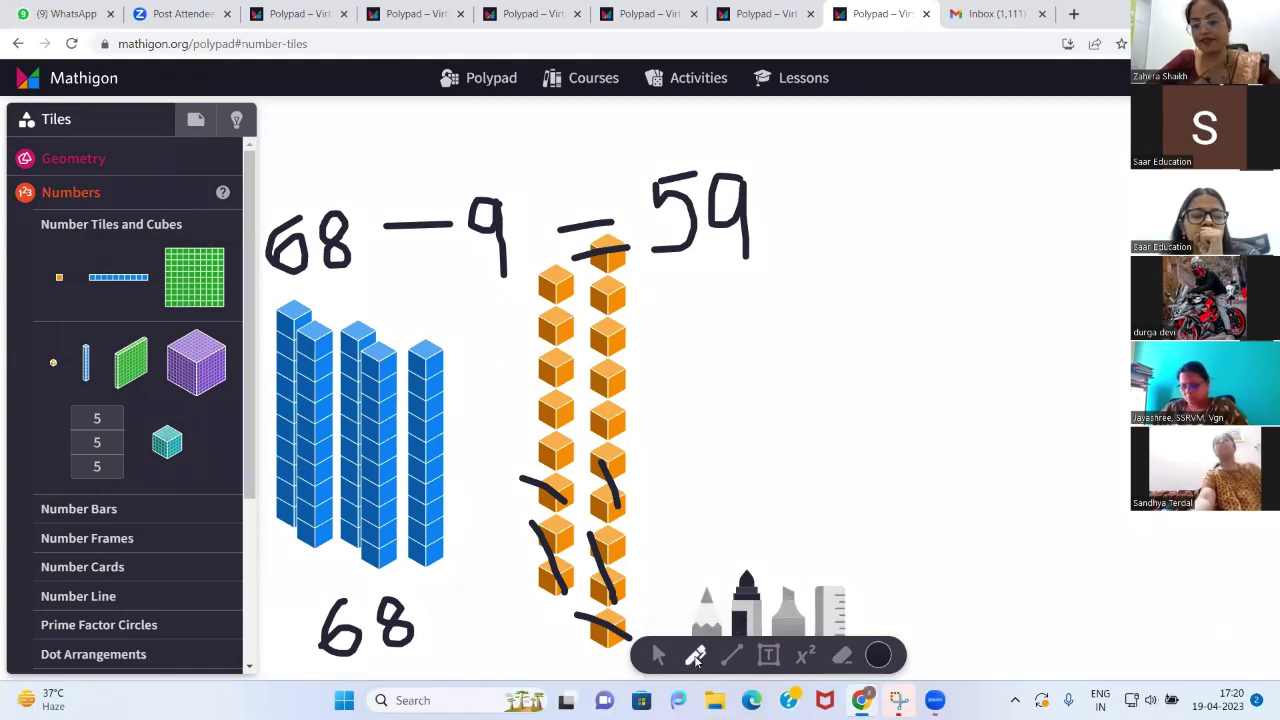
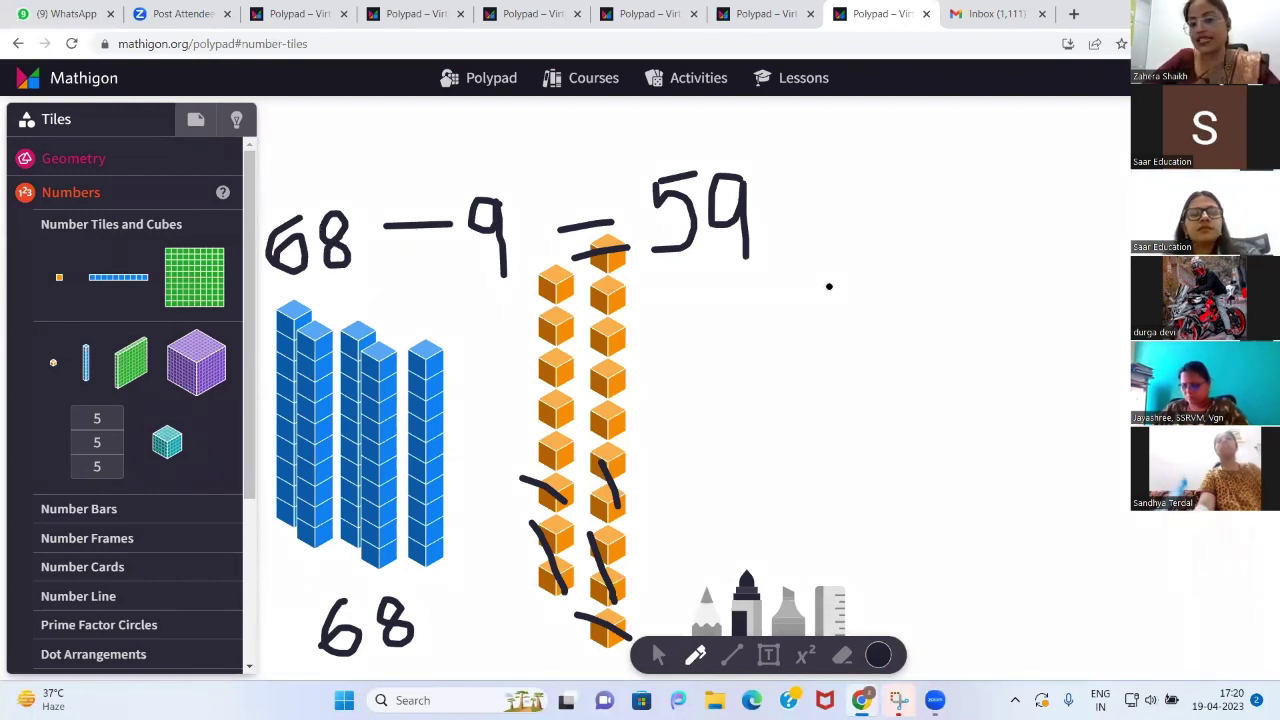
Handwrite 68 + 1 with a sum line and the answer 69 on the right of the canvas
mouse_move(829, 287)
mouse_down()
mouse_move(872, 360)
mouse_move(822, 345)
mouse_up()
mouse_move(916, 272)
mouse_down()
mouse_move(928, 352)
mouse_move(886, 314)
mouse_up()
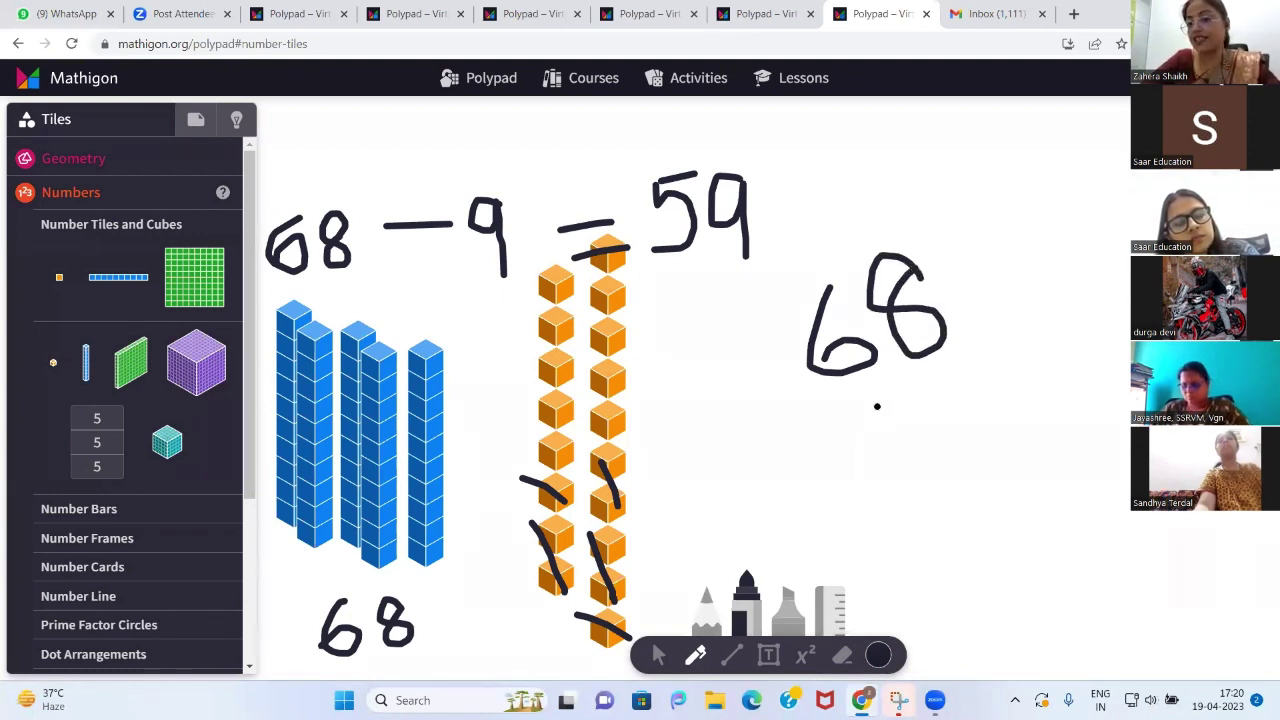
mouse_move(876, 407)
mouse_down()
mouse_move(906, 393)
mouse_move(901, 421)
mouse_up()
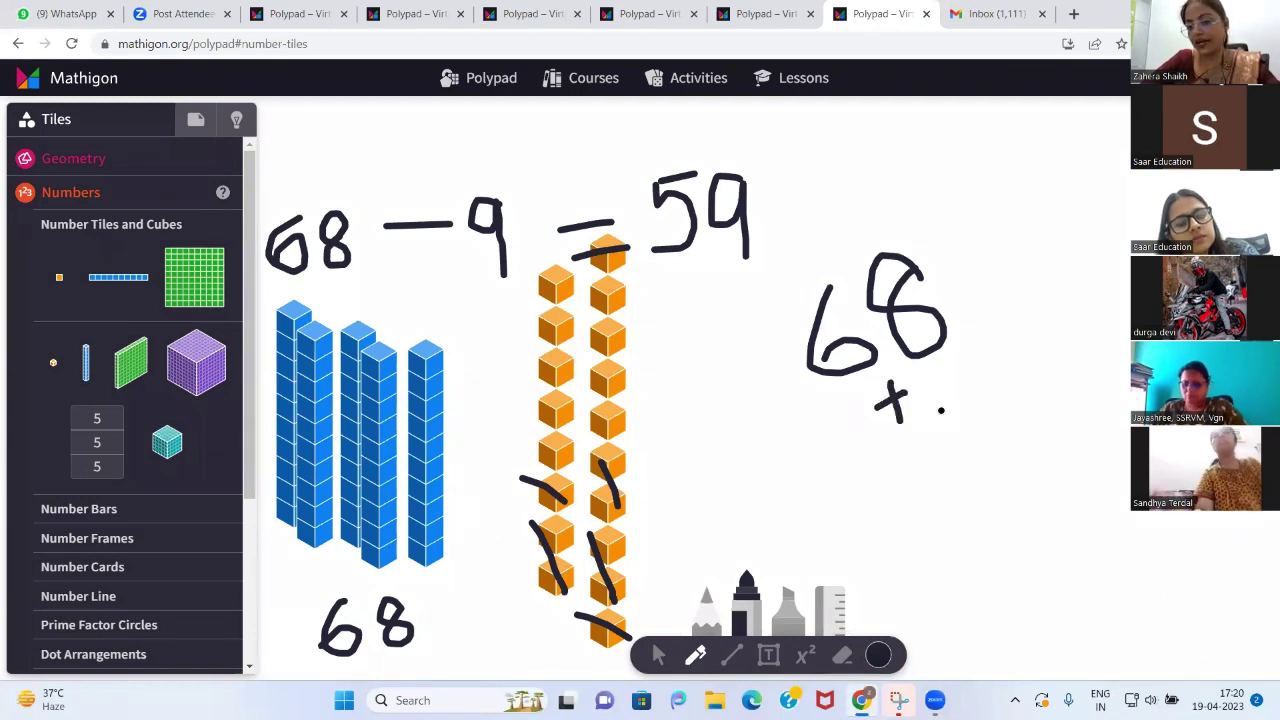
drag(936, 376, 952, 420)
drag(830, 486, 1008, 422)
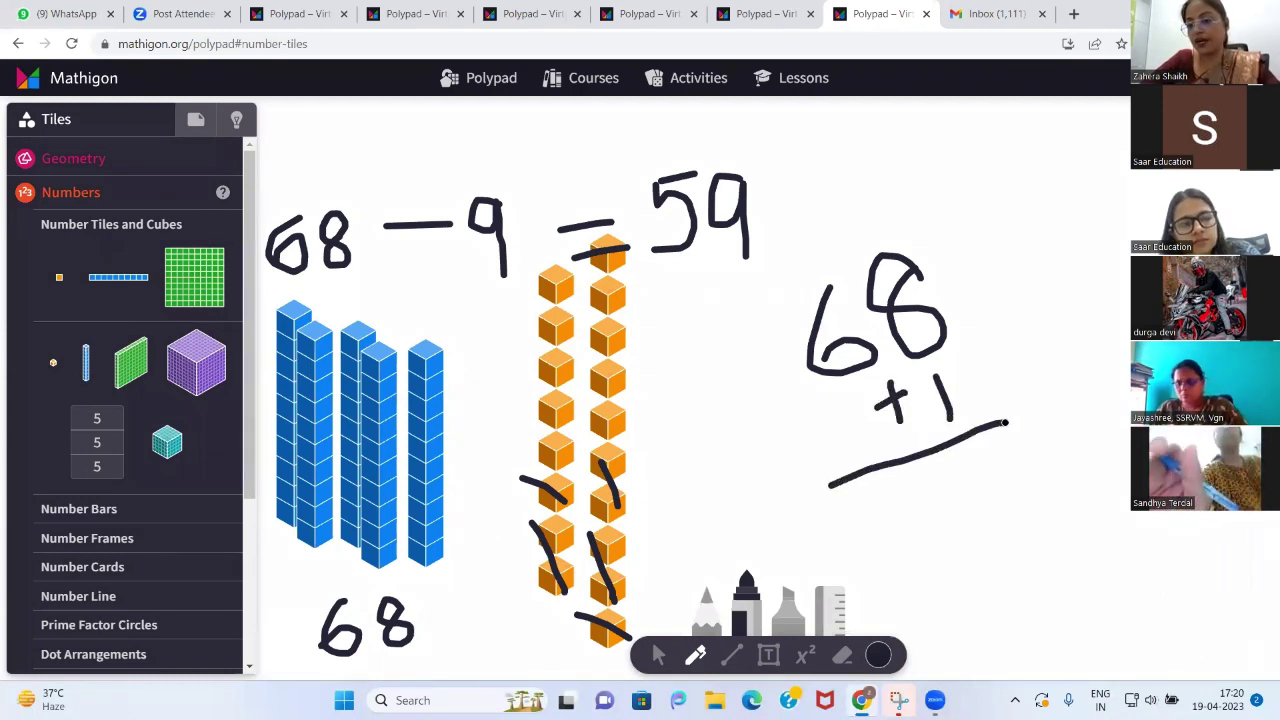
mouse_move(900, 468)
mouse_down()
mouse_move(928, 510)
mouse_move(900, 500)
mouse_up()
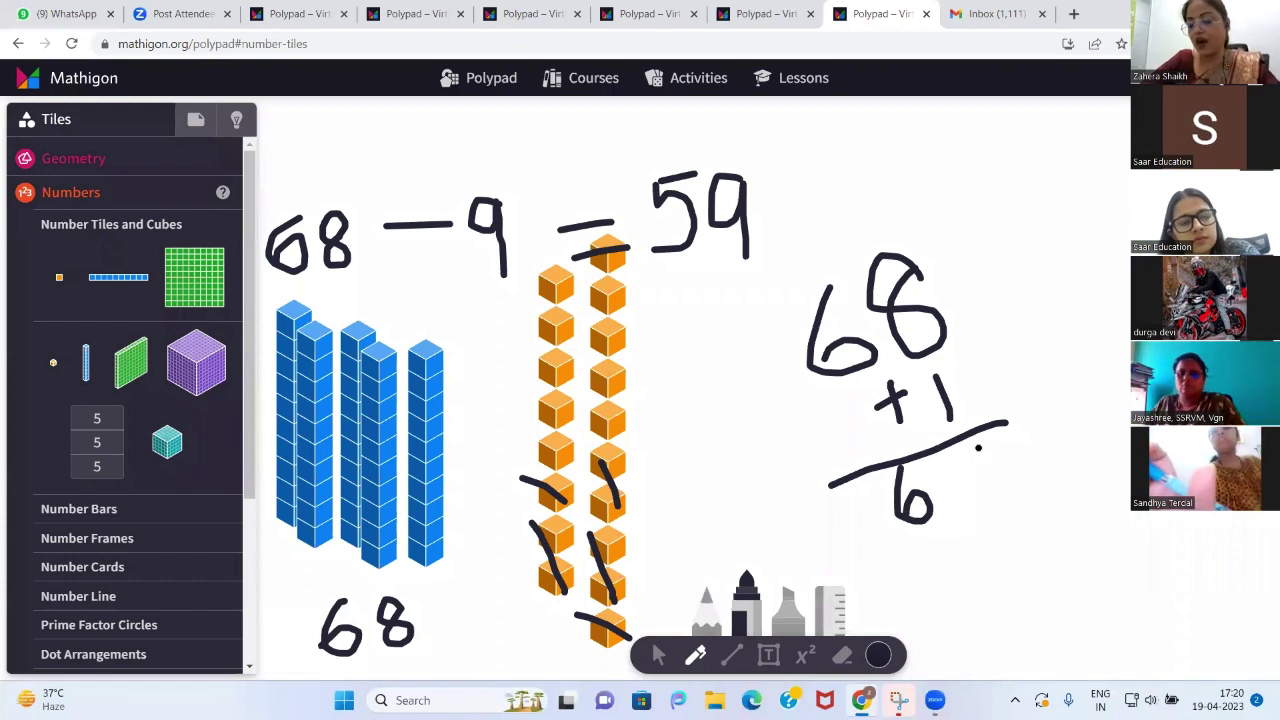
drag(980, 448, 1011, 505)
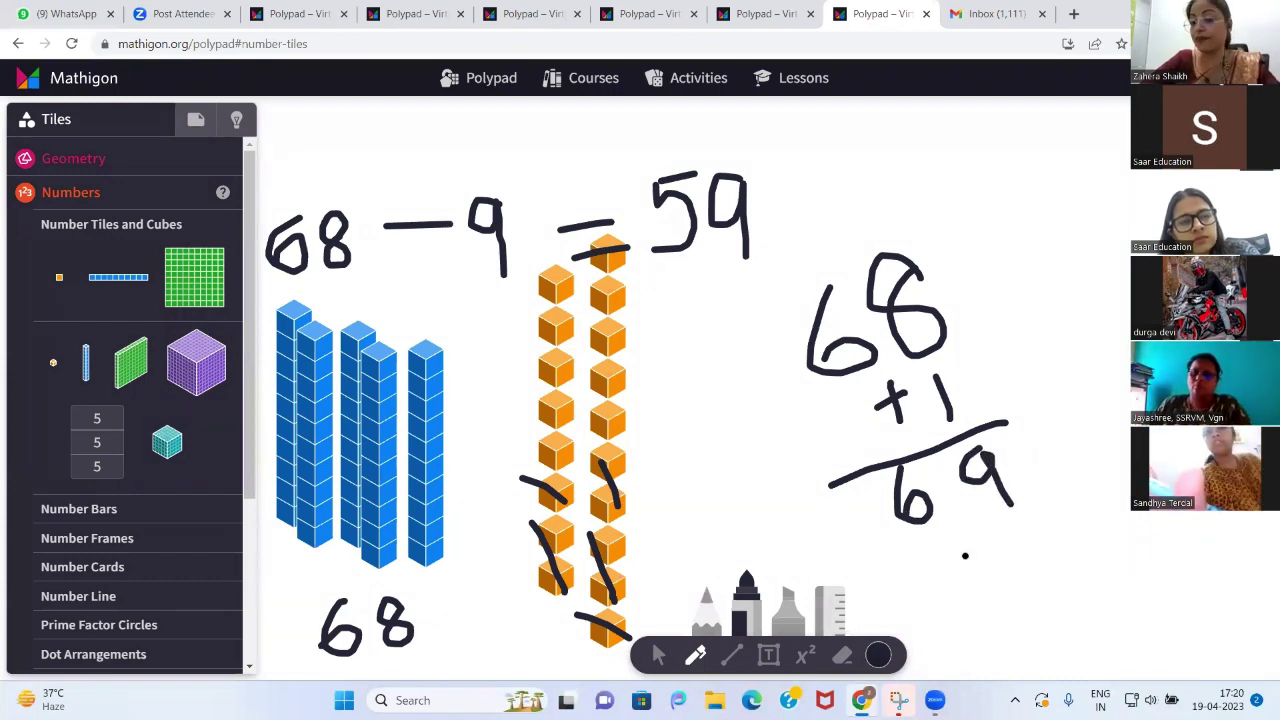
Below it, subtract 9 to get 60, circle the added 1, then subtract 1 to reach 59
mouse_move(949, 565)
mouse_down()
mouse_move(998, 540)
mouse_move(1035, 552)
mouse_up()
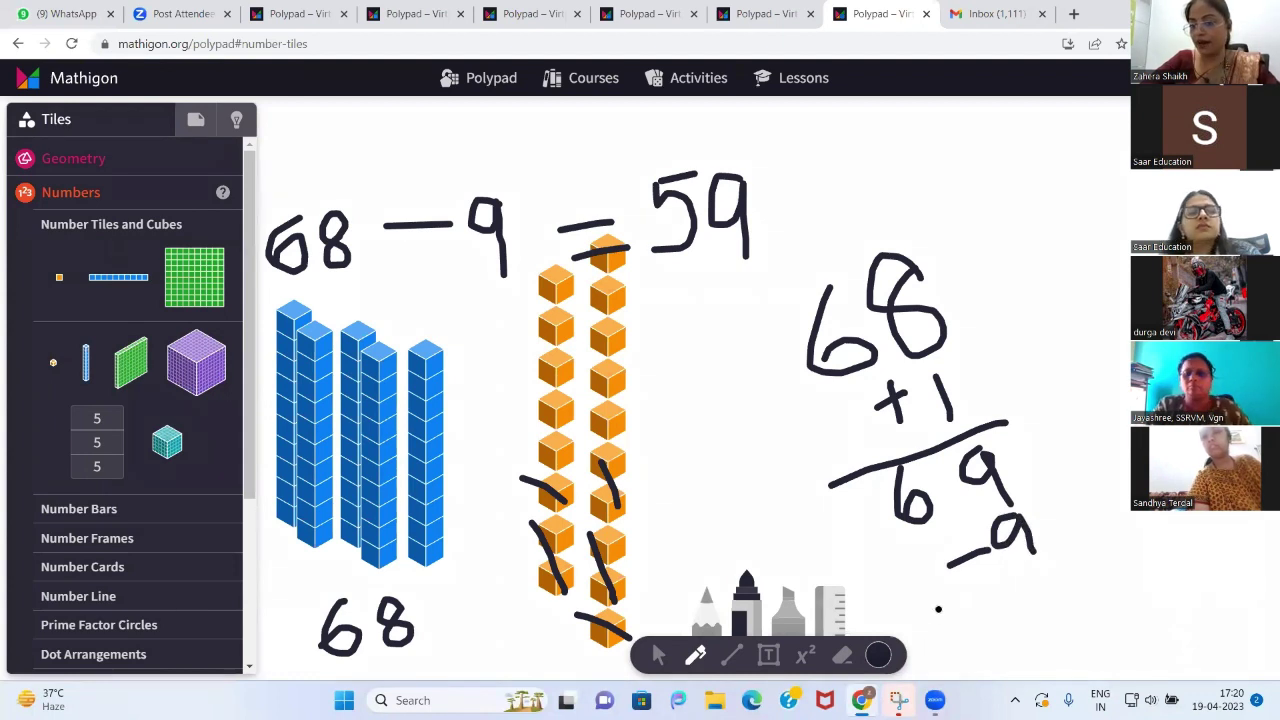
drag(938, 608, 1046, 556)
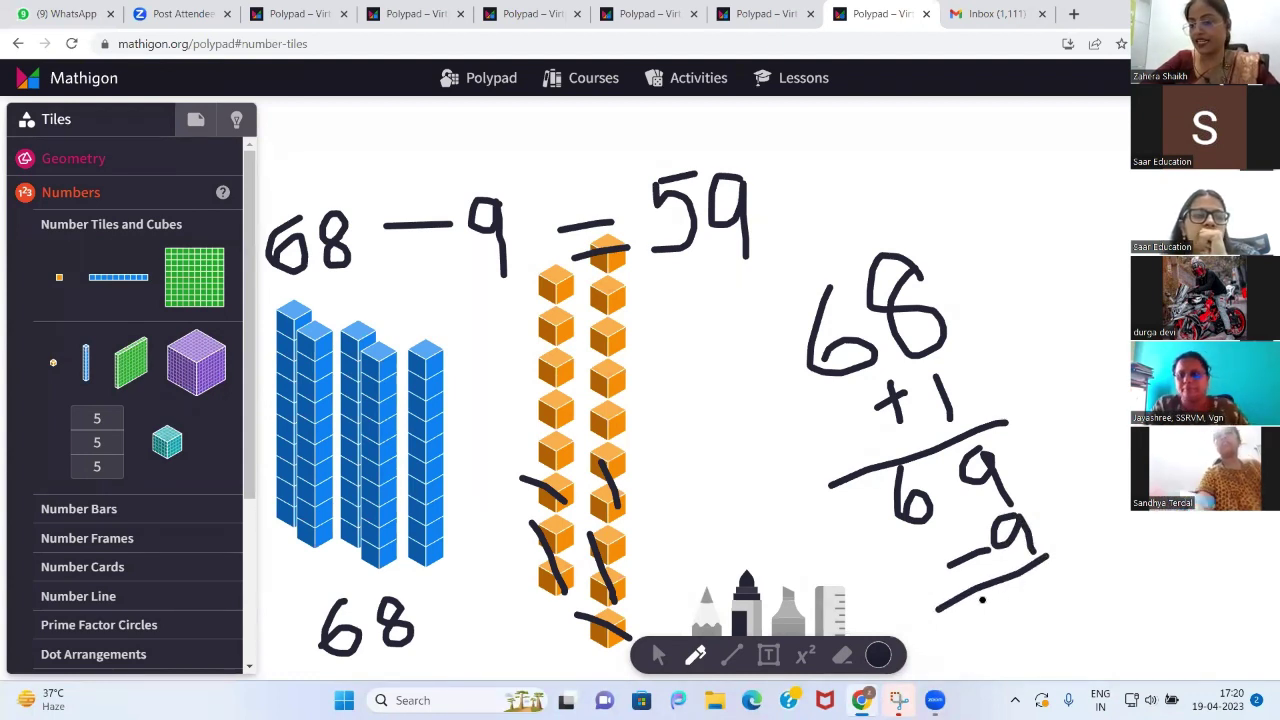
mouse_move(982, 601)
mouse_down()
mouse_move(992, 632)
mouse_move(1004, 616)
mouse_move(1022, 624)
mouse_move(1026, 588)
mouse_up()
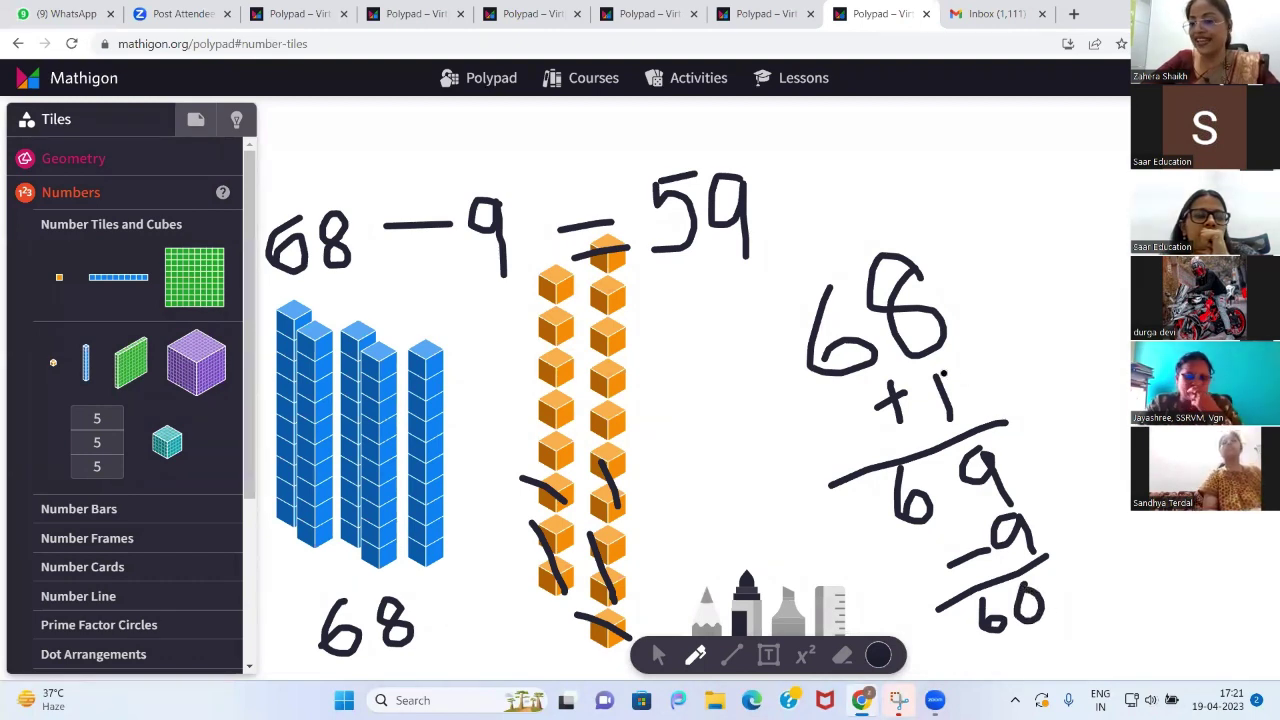
mouse_move(946, 357)
mouse_down()
mouse_move(922, 402)
mouse_move(972, 428)
mouse_move(930, 358)
mouse_up()
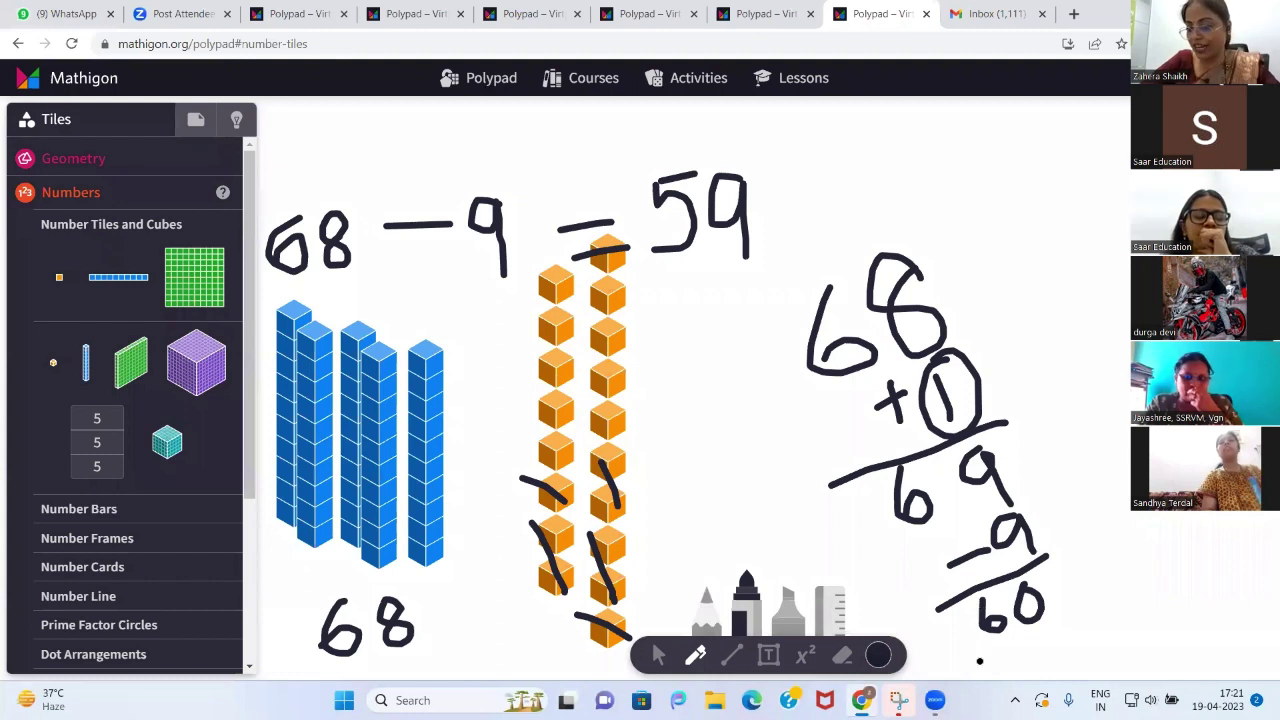
mouse_move(980, 661)
mouse_down()
mouse_move(1040, 640)
mouse_move(1040, 668)
mouse_move(1064, 659)
mouse_up()
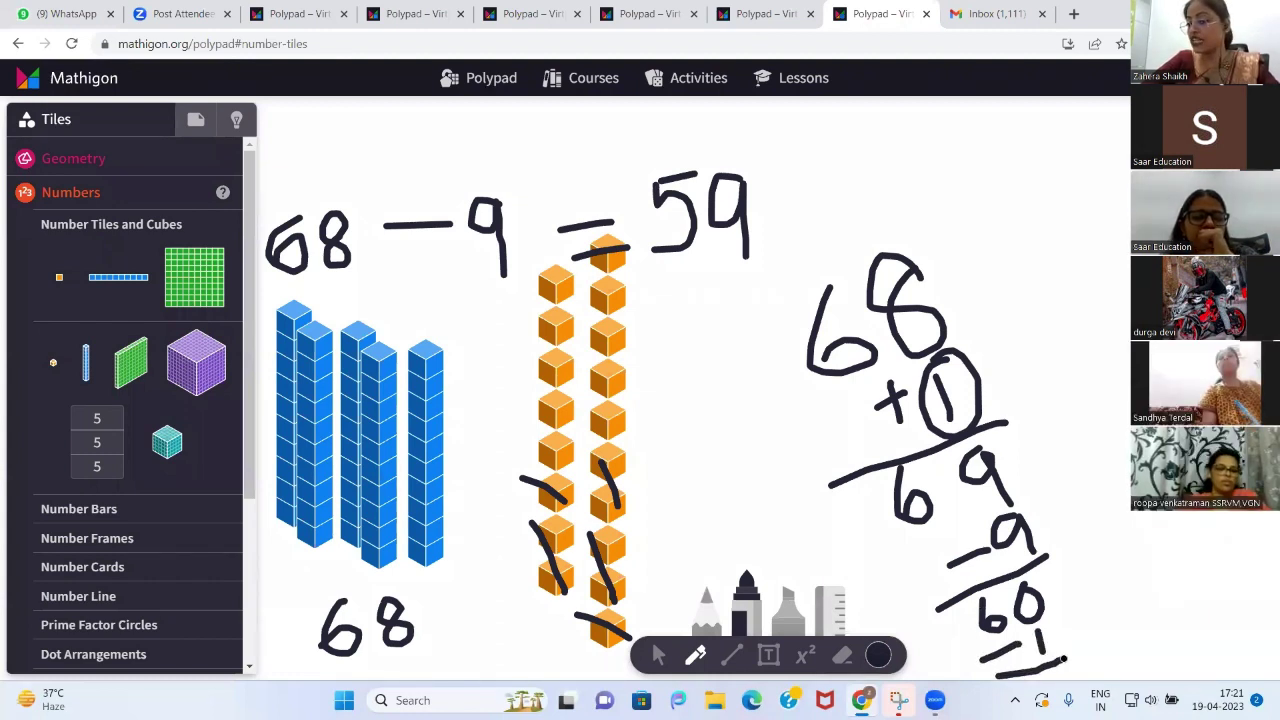
scroll(1064, 659, down, 3)
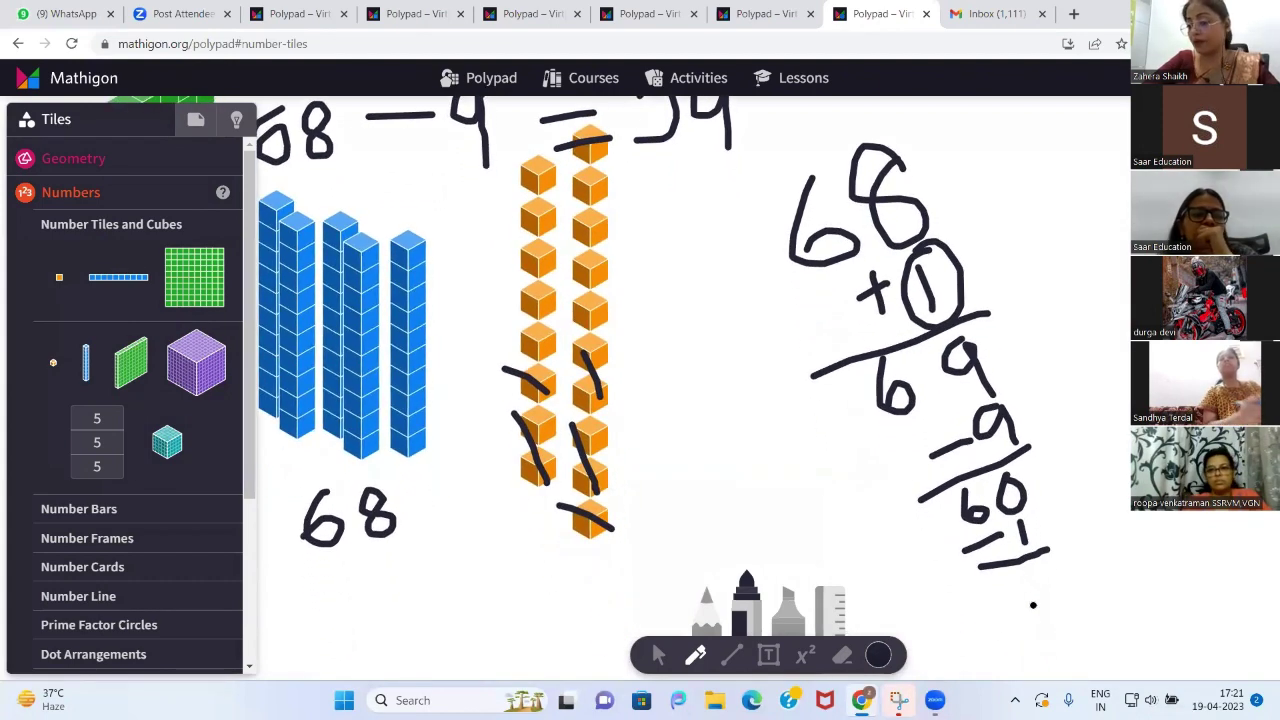
mouse_move(1016, 578)
mouse_down()
mouse_move(1002, 582)
mouse_move(1006, 602)
mouse_move(1030, 622)
mouse_up()
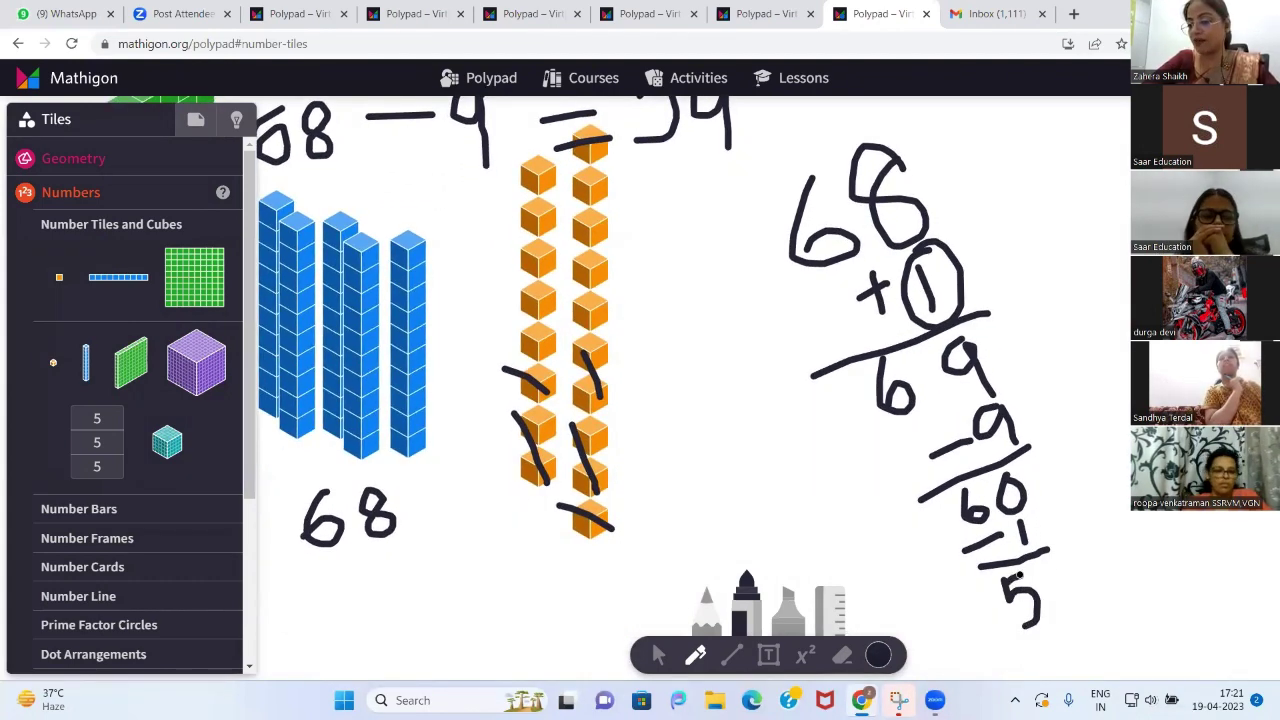
drag(1042, 564, 1052, 590)
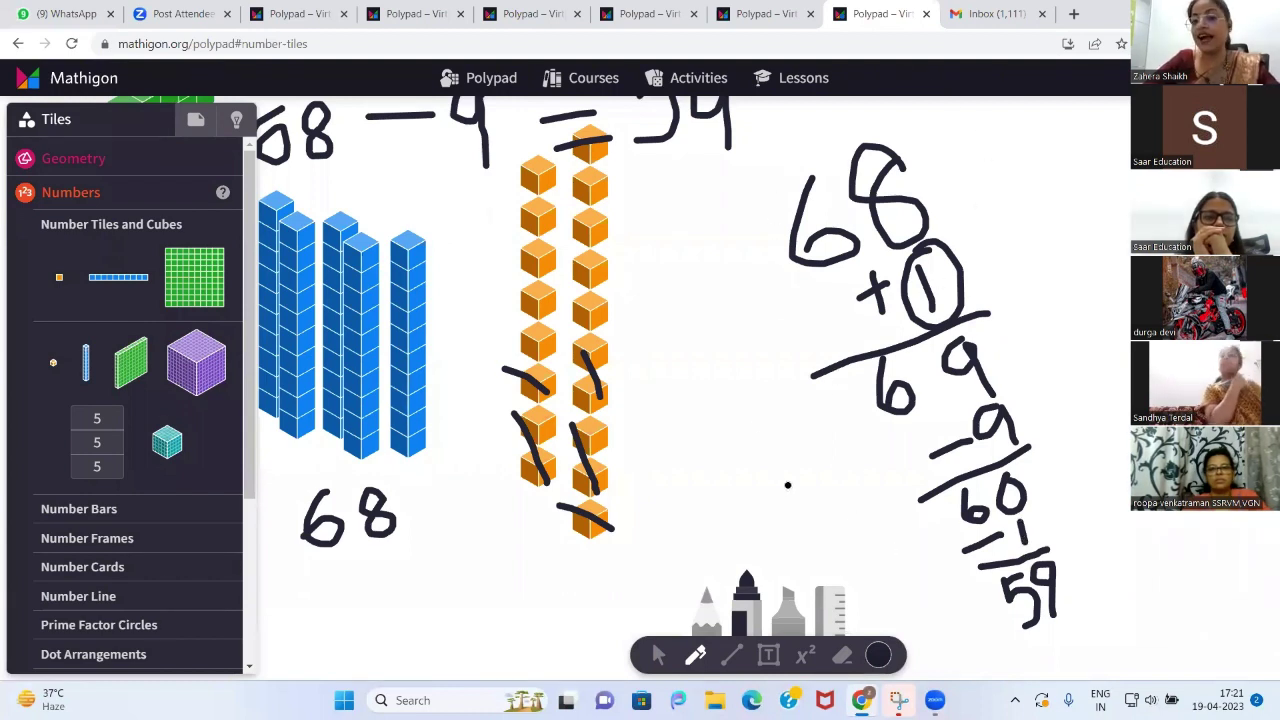
scroll(702, 306, up, 1)
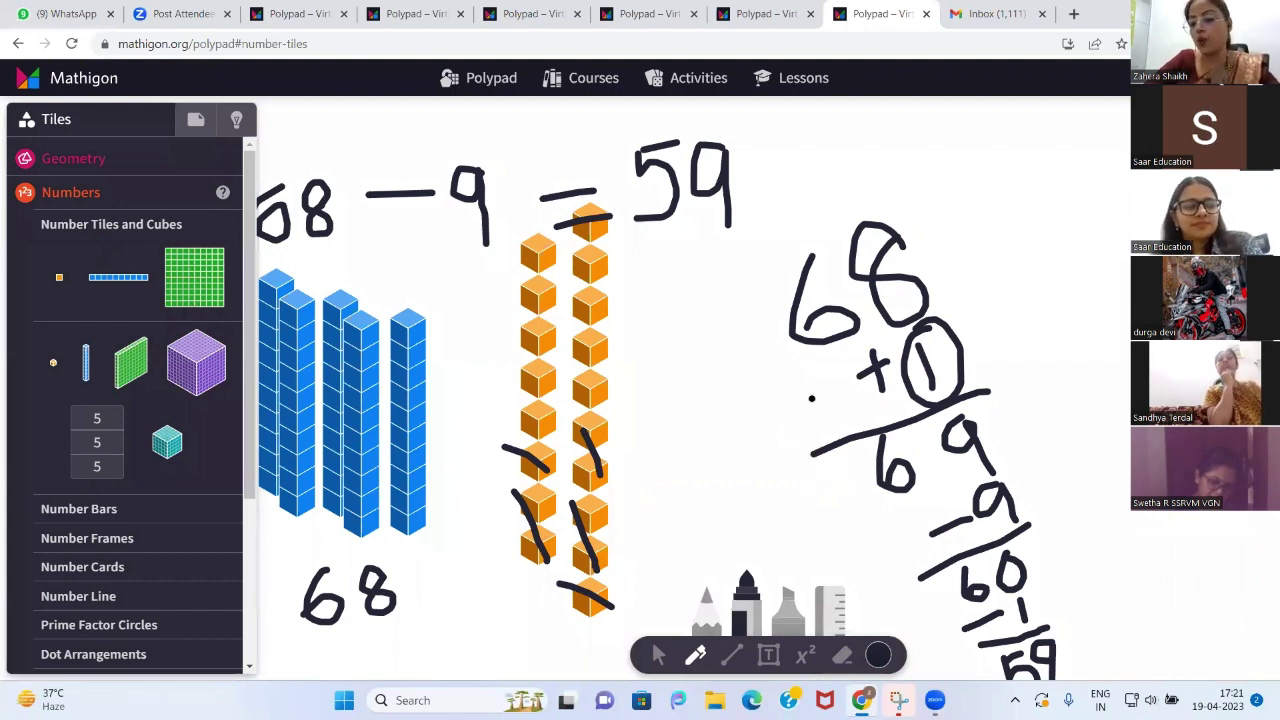
Erase the handwritten vertical working plus the 59, dash and 9 of the top equation
click(842, 655)
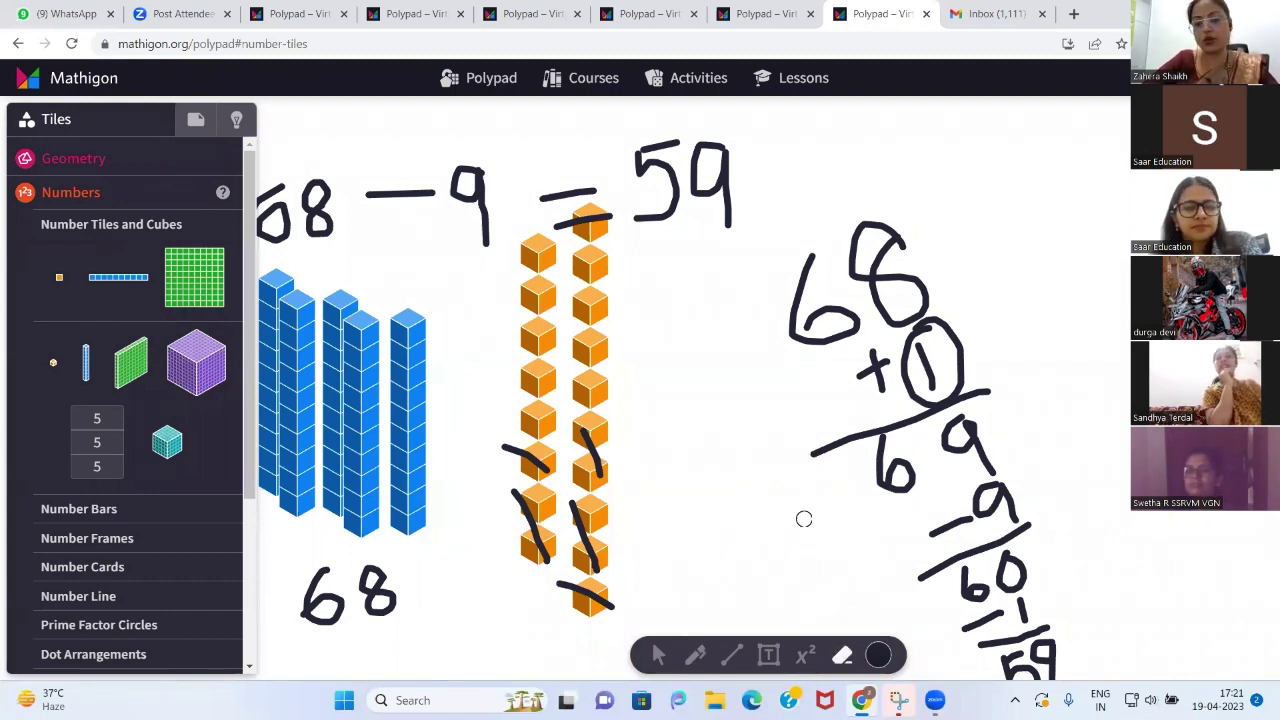
mouse_move(824, 300)
mouse_down()
mouse_move(872, 290)
mouse_move(918, 360)
mouse_move(880, 370)
mouse_move(880, 472)
mouse_move(952, 452)
mouse_move(975, 503)
mouse_move(964, 584)
mouse_move(1023, 569)
mouse_move(1008, 642)
mouse_move(1012, 662)
mouse_move(1040, 656)
mouse_move(1022, 656)
mouse_up()
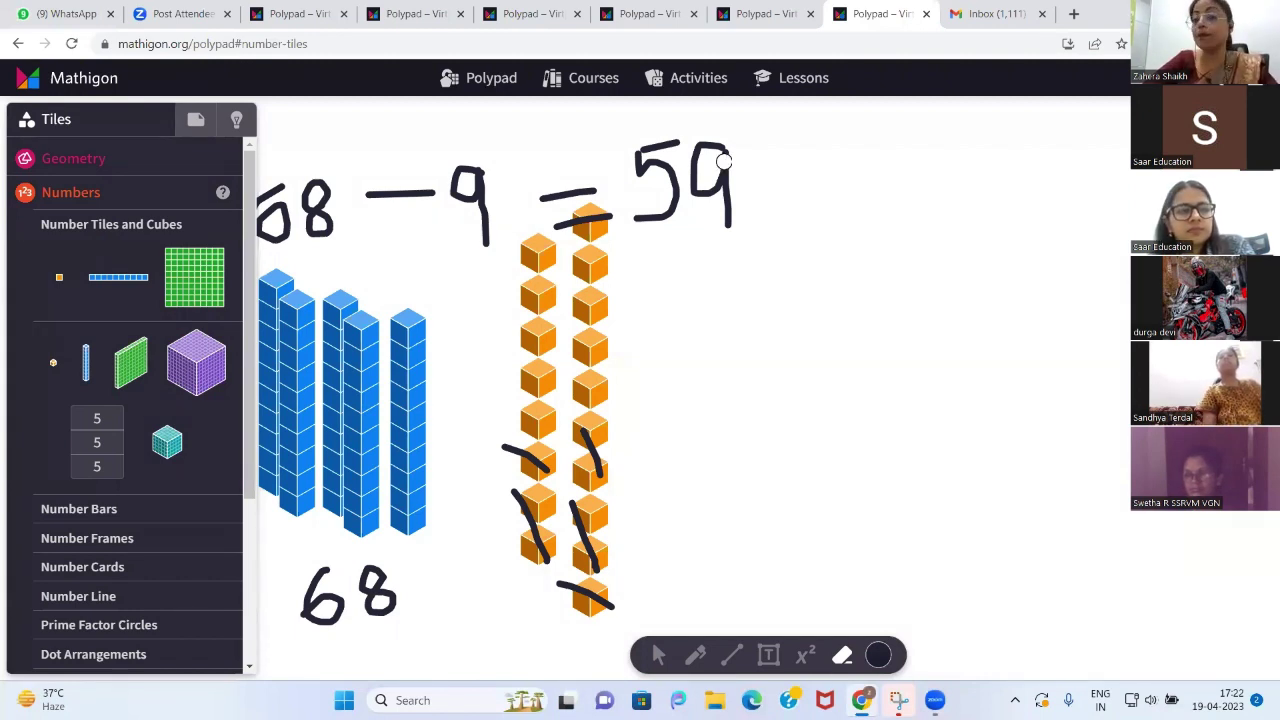
mouse_move(724, 160)
mouse_down()
mouse_move(652, 160)
mouse_move(661, 148)
mouse_up()
drag(551, 194, 563, 232)
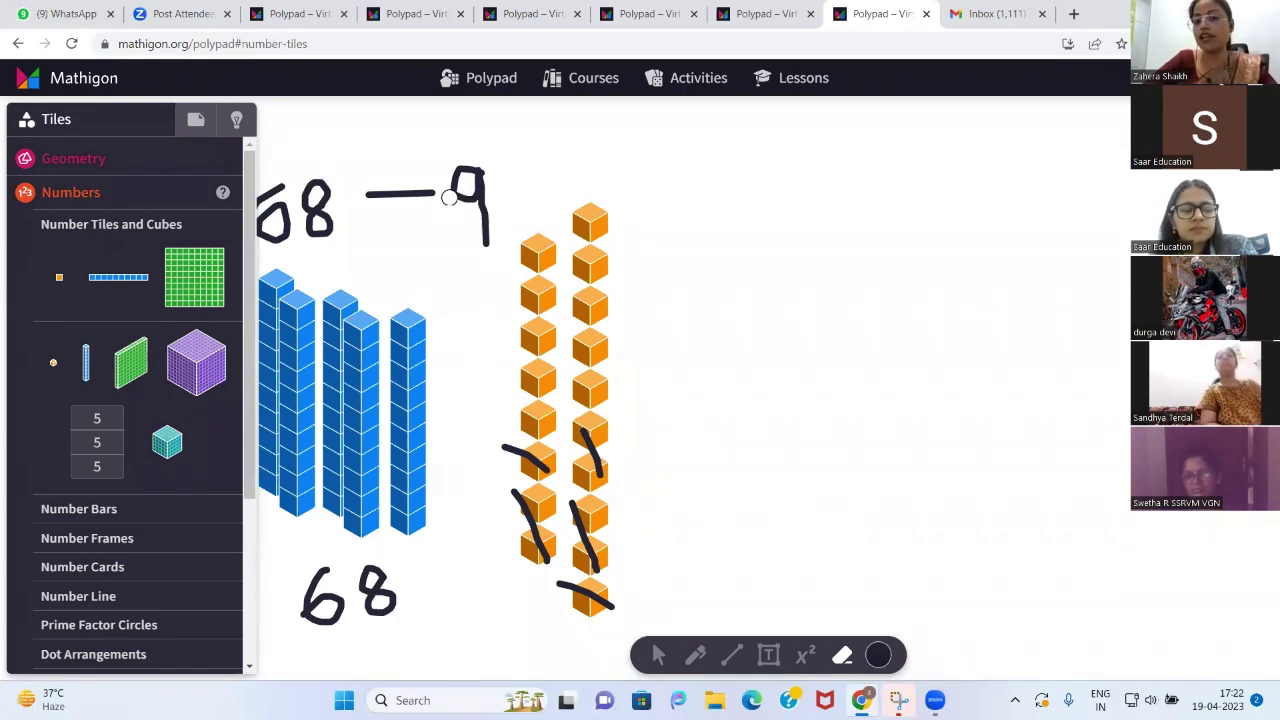
mouse_move(468, 196)
mouse_down()
mouse_move(272, 205)
mouse_move(280, 214)
mouse_up()
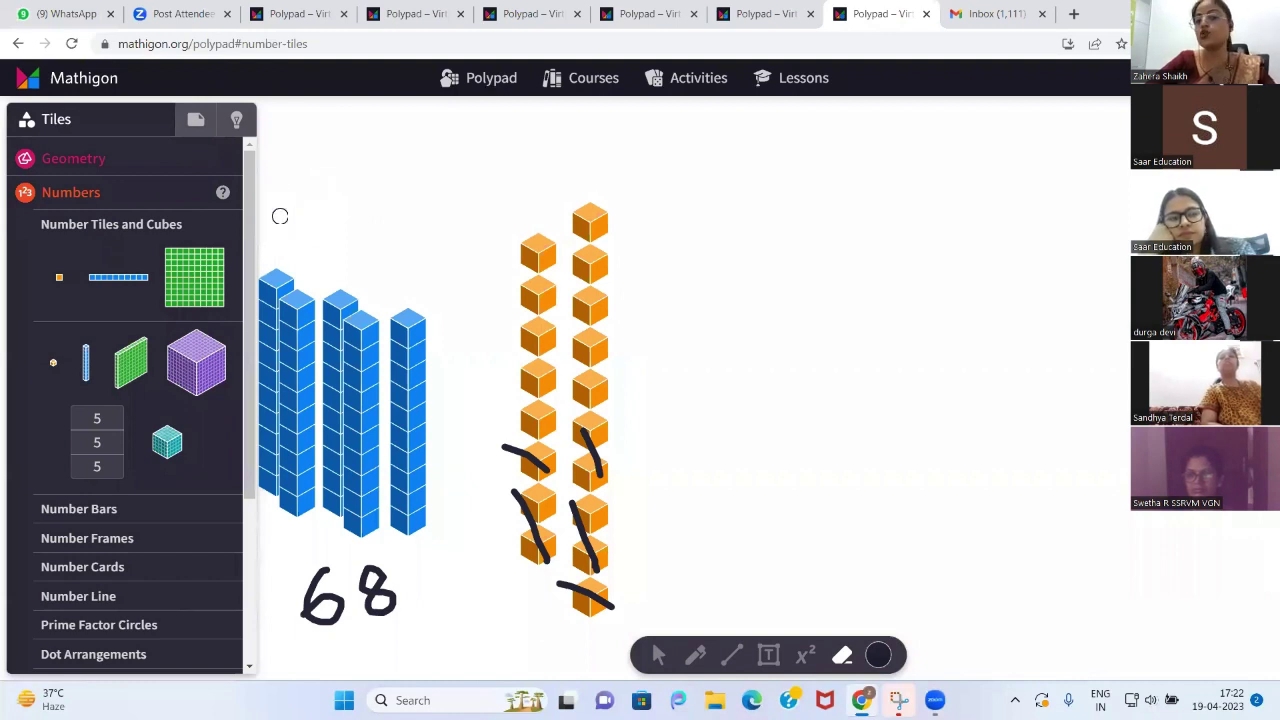
Marquee-select both orange cube columns and delete them
click(694, 660)
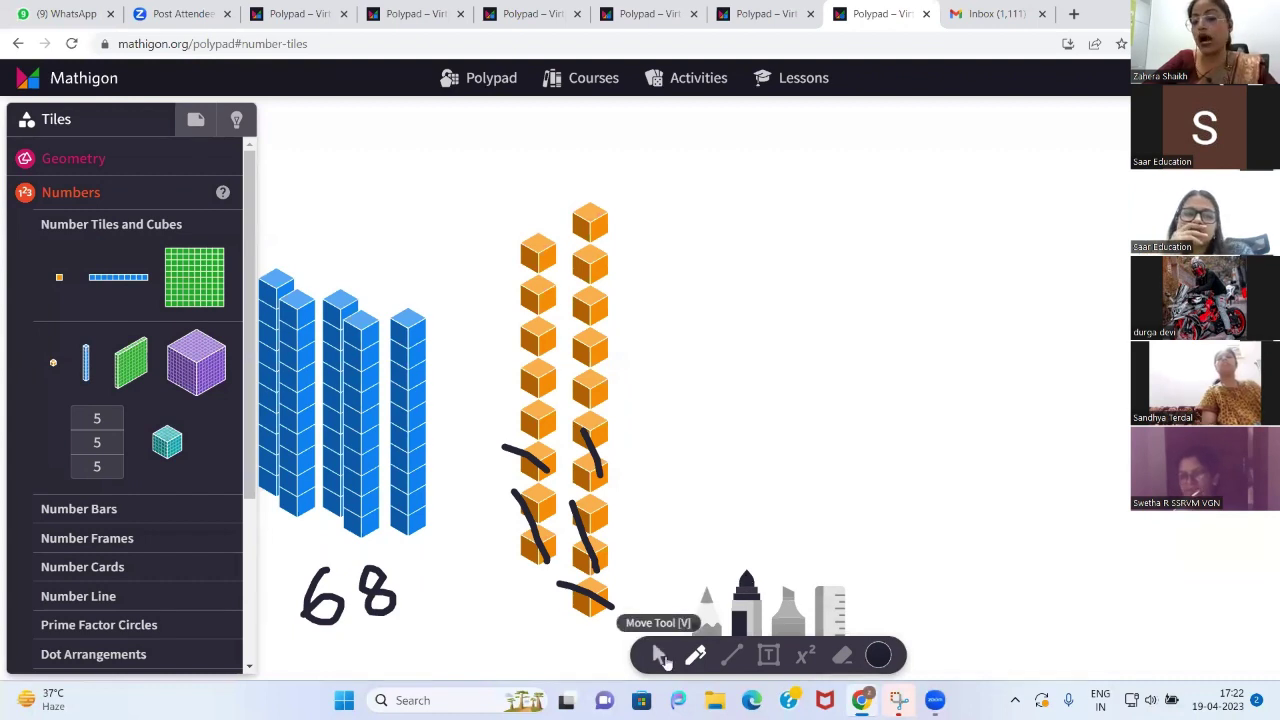
click(662, 658)
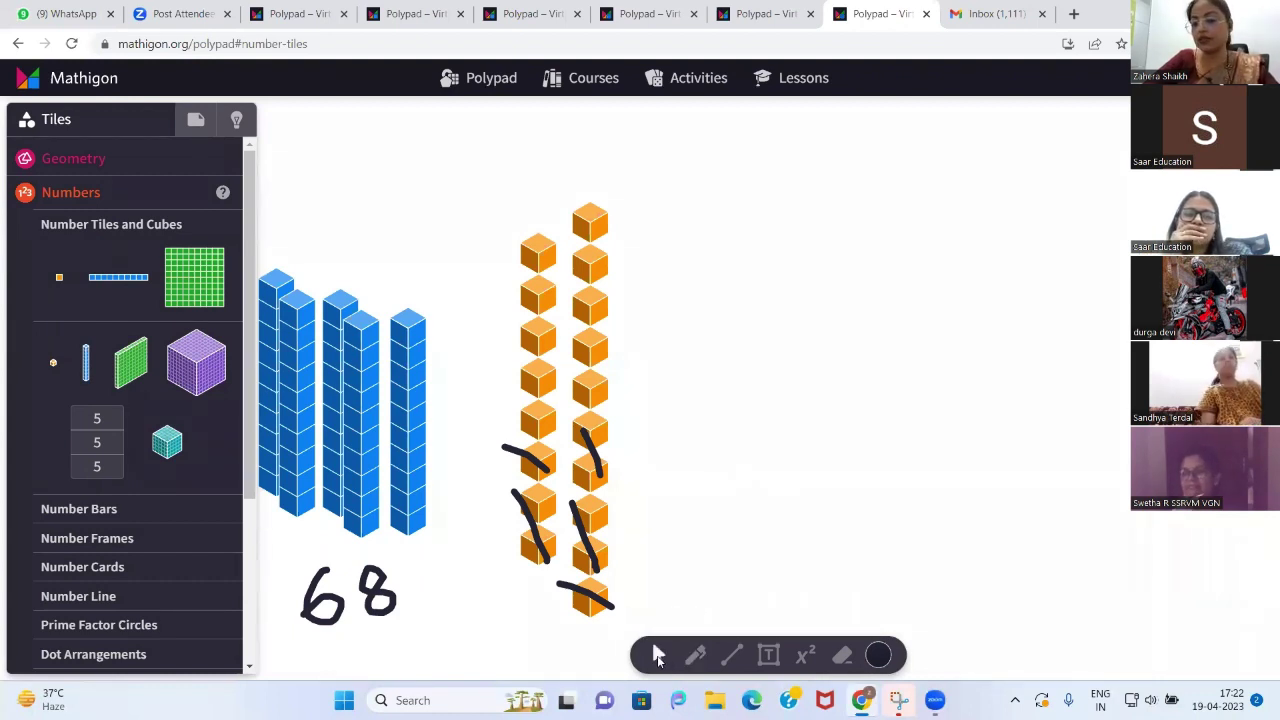
mouse_move(501, 190)
mouse_down()
mouse_move(623, 246)
mouse_move(669, 589)
mouse_up()
key(Delete)
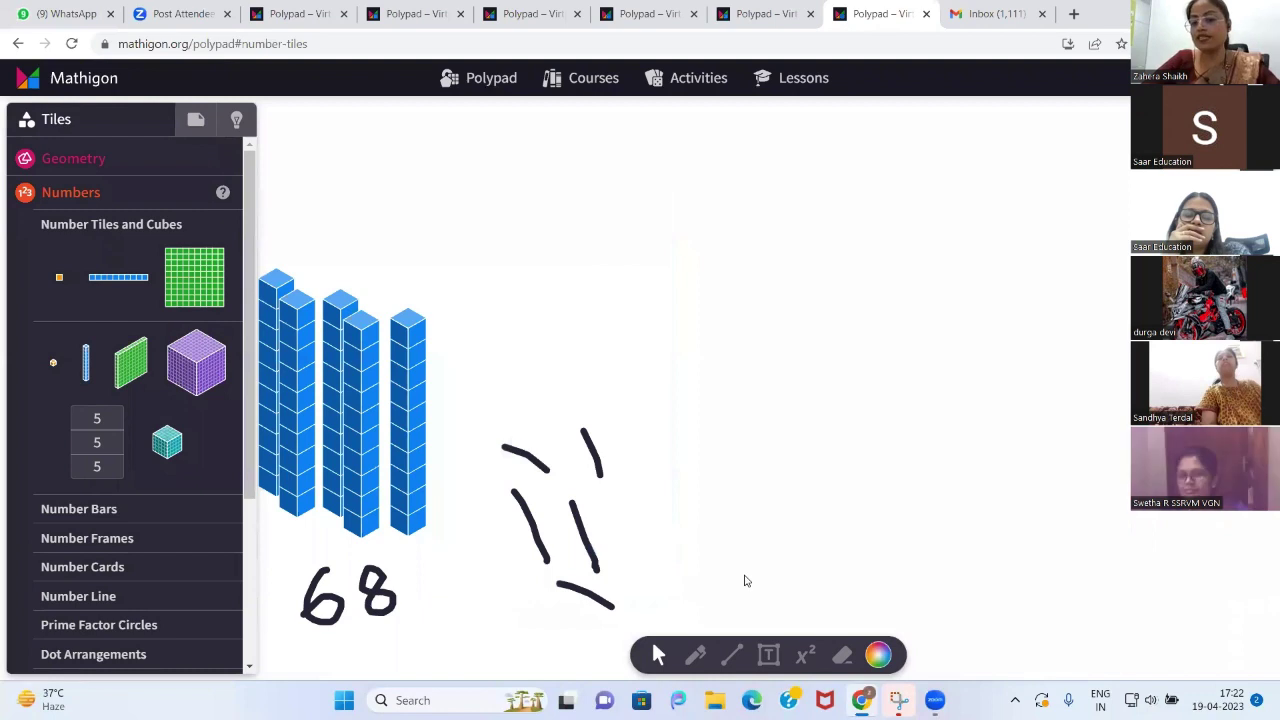
Erase the leftover slash marks, the handwritten 68 and the last stray strokes
click(696, 655)
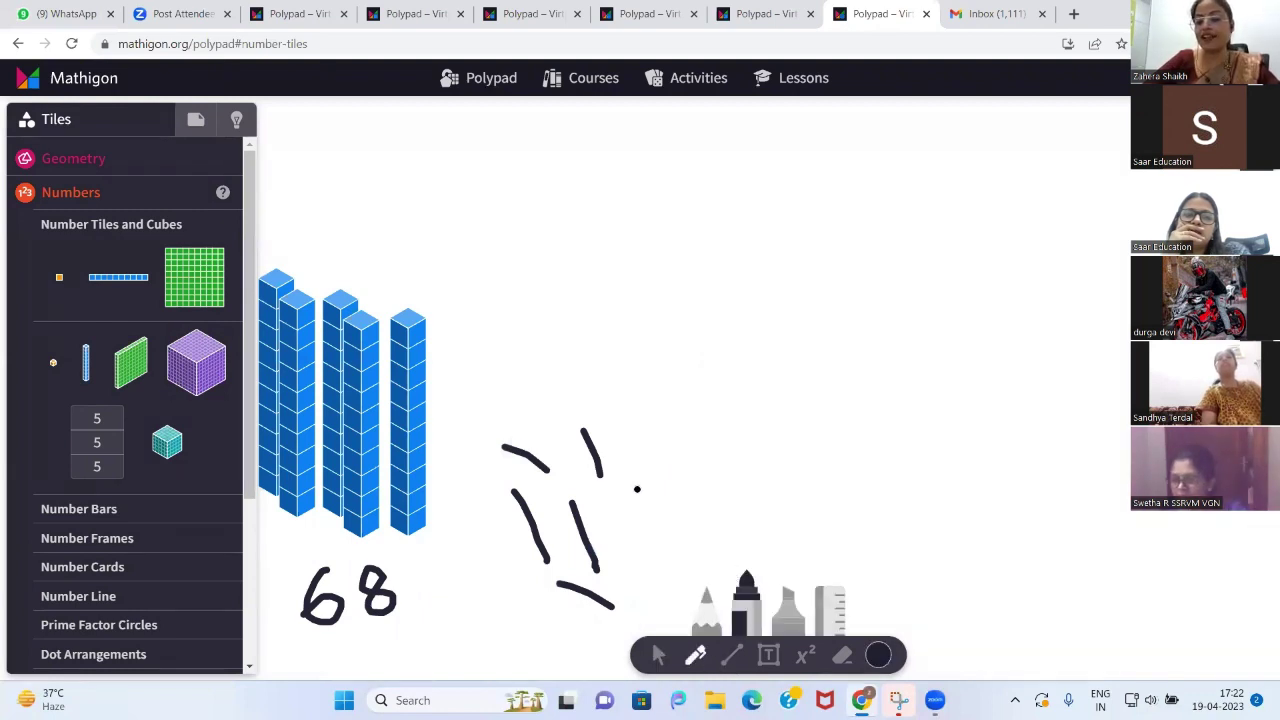
click(842, 655)
mouse_move(573, 467)
mouse_down()
mouse_move(592, 446)
mouse_move(524, 461)
mouse_move(517, 449)
mouse_move(517, 509)
mouse_move(535, 517)
mouse_move(597, 460)
mouse_up()
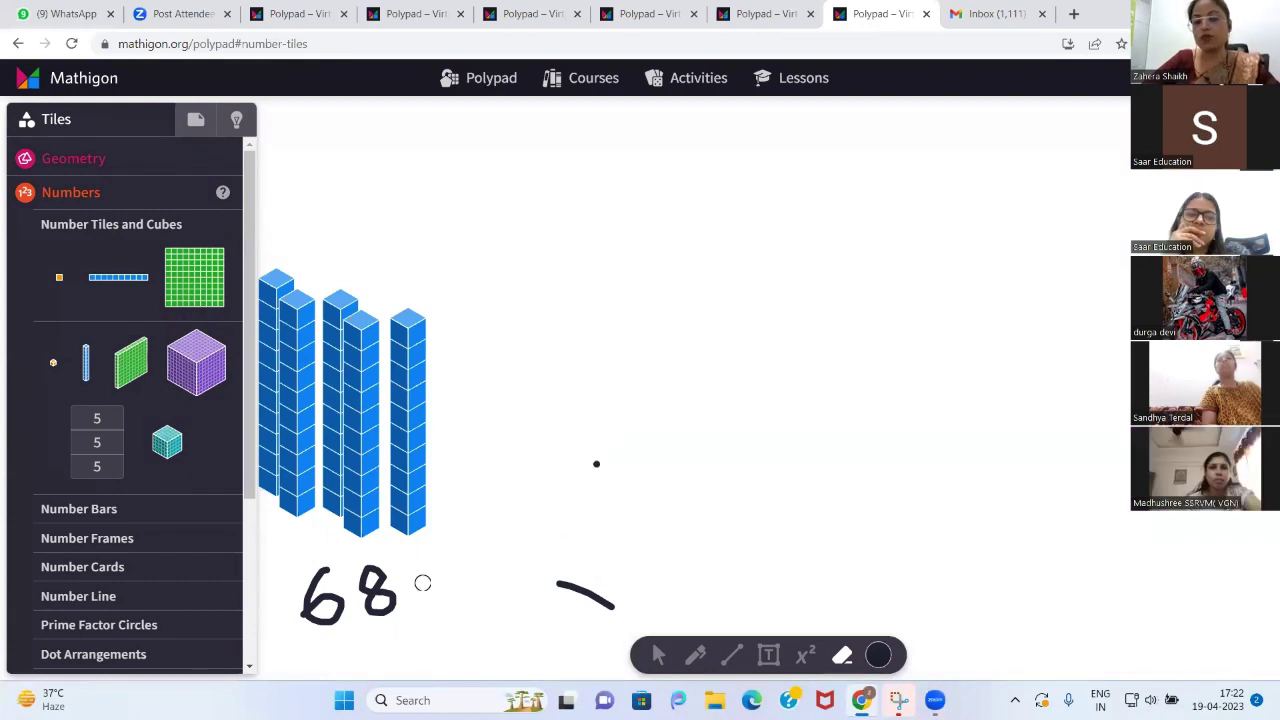
drag(422, 583, 326, 569)
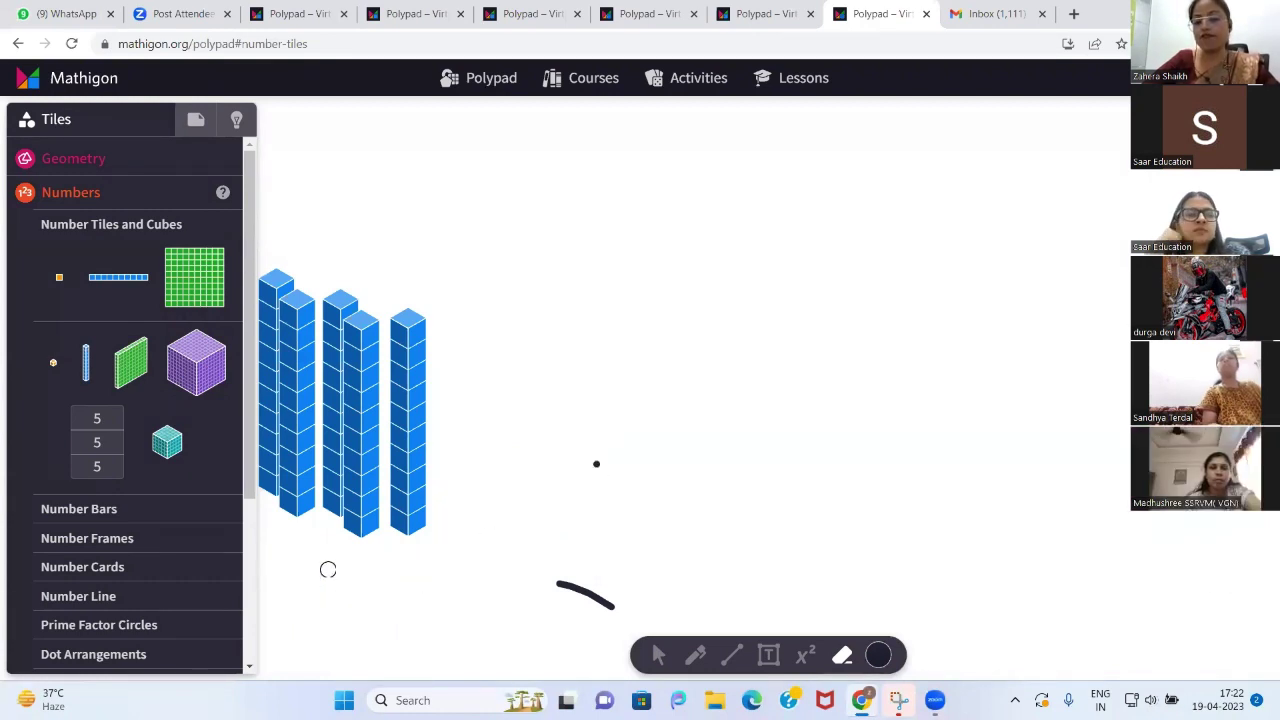
drag(563, 577, 596, 469)
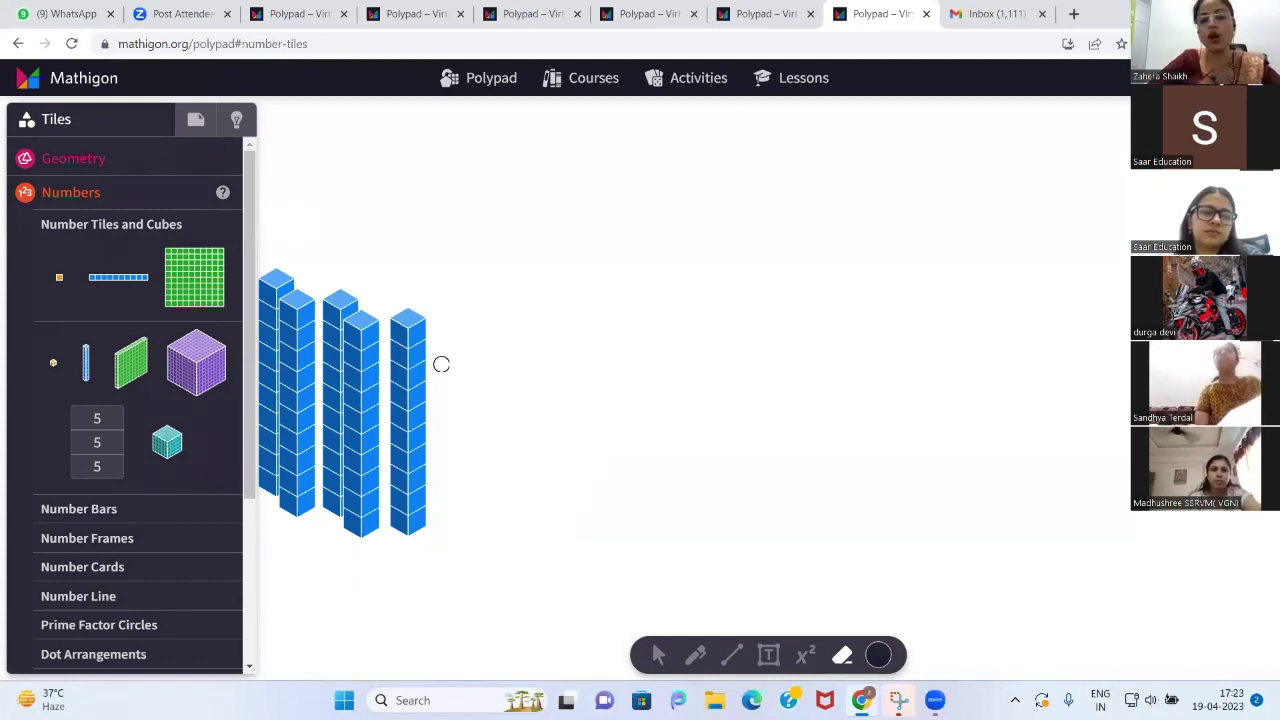
Select all the blue cube columns and delete them
click(657, 660)
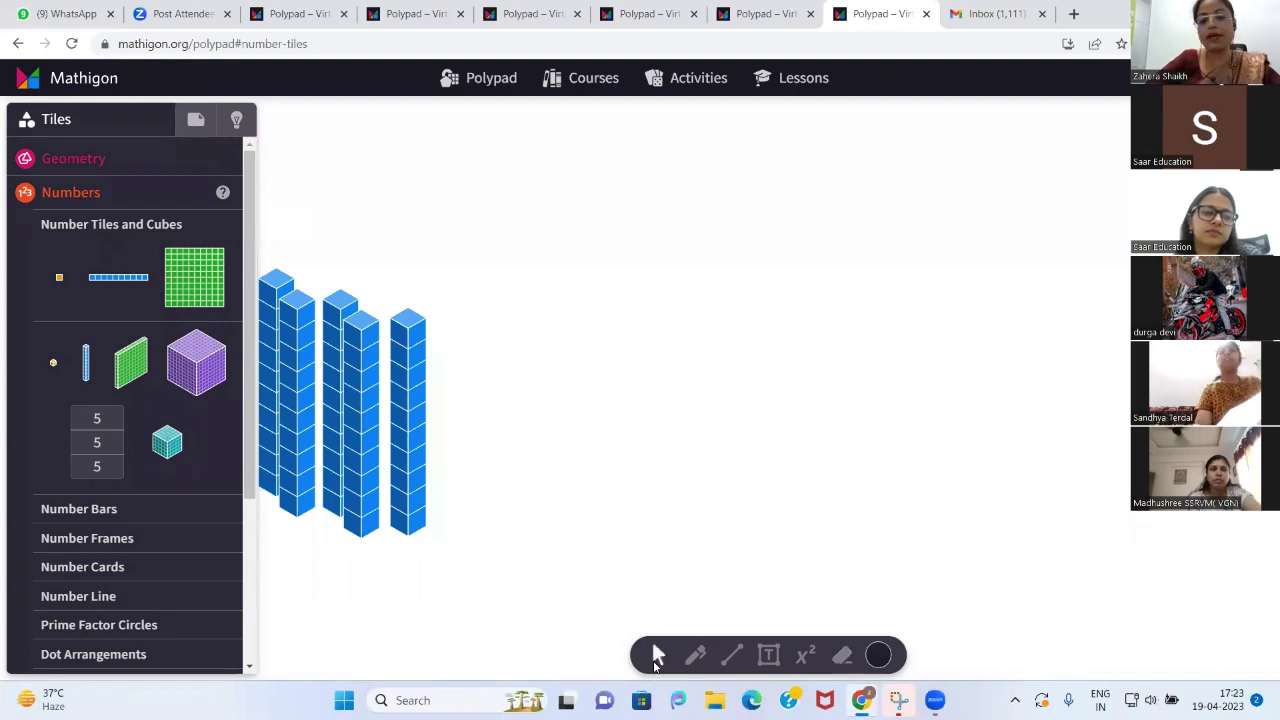
drag(263, 241, 440, 494)
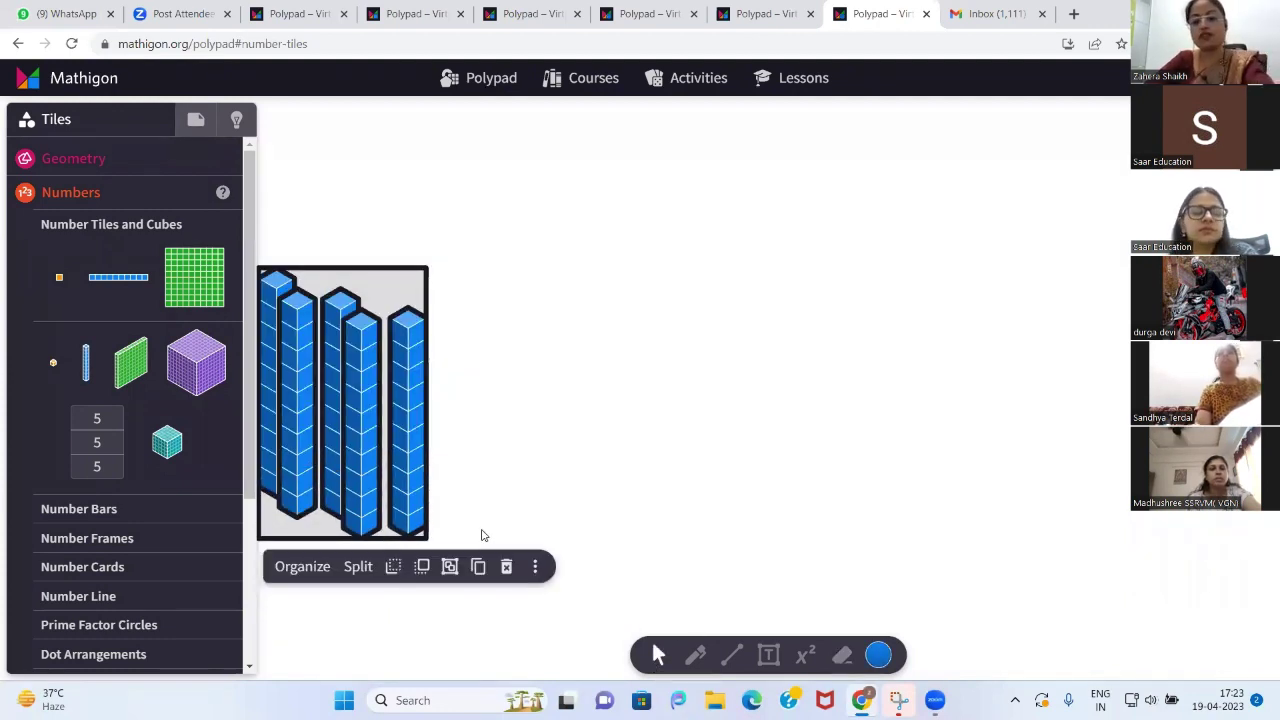
key(Delete)
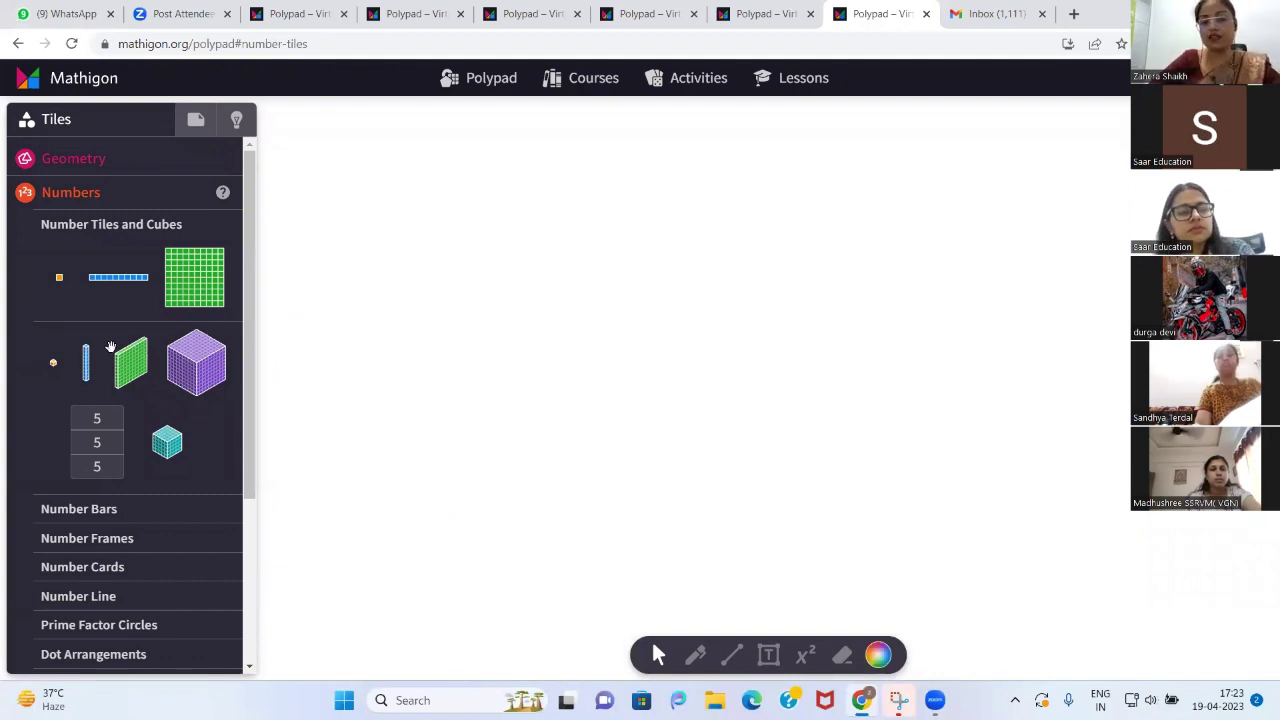
Add a ten-rod, move it up and left, and split it into single cubes
click(87, 361)
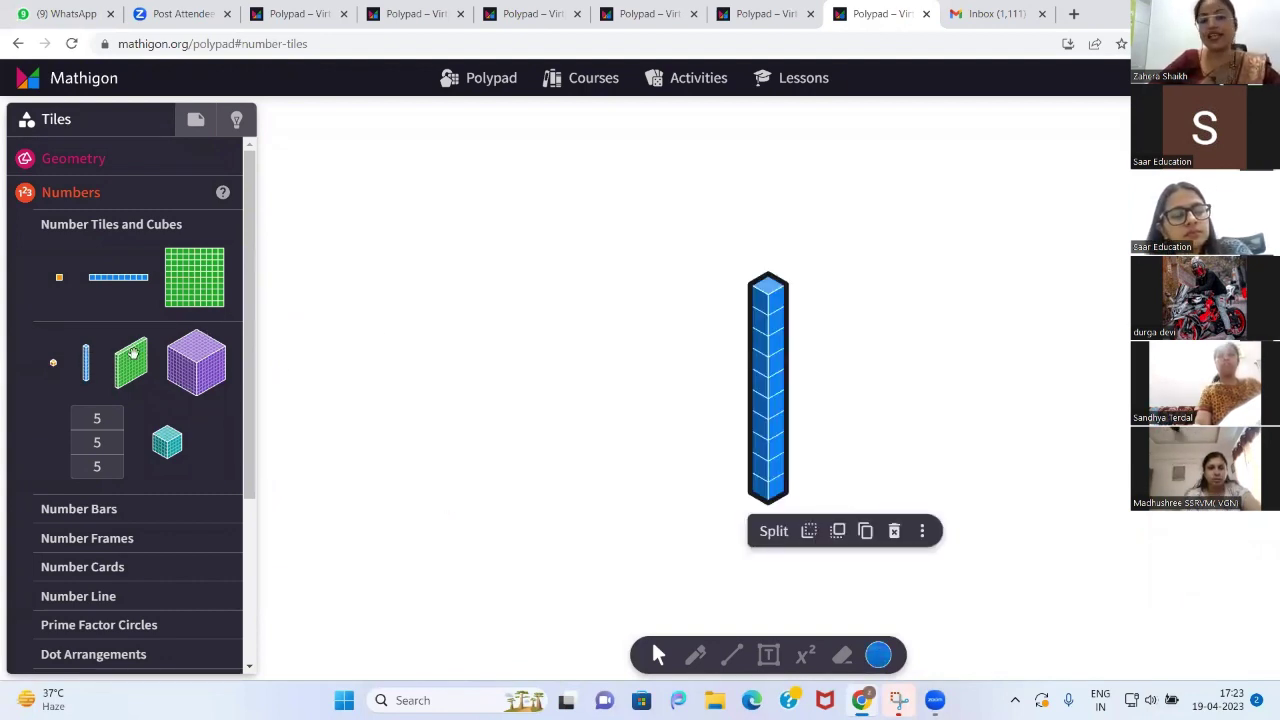
drag(765, 318, 510, 265)
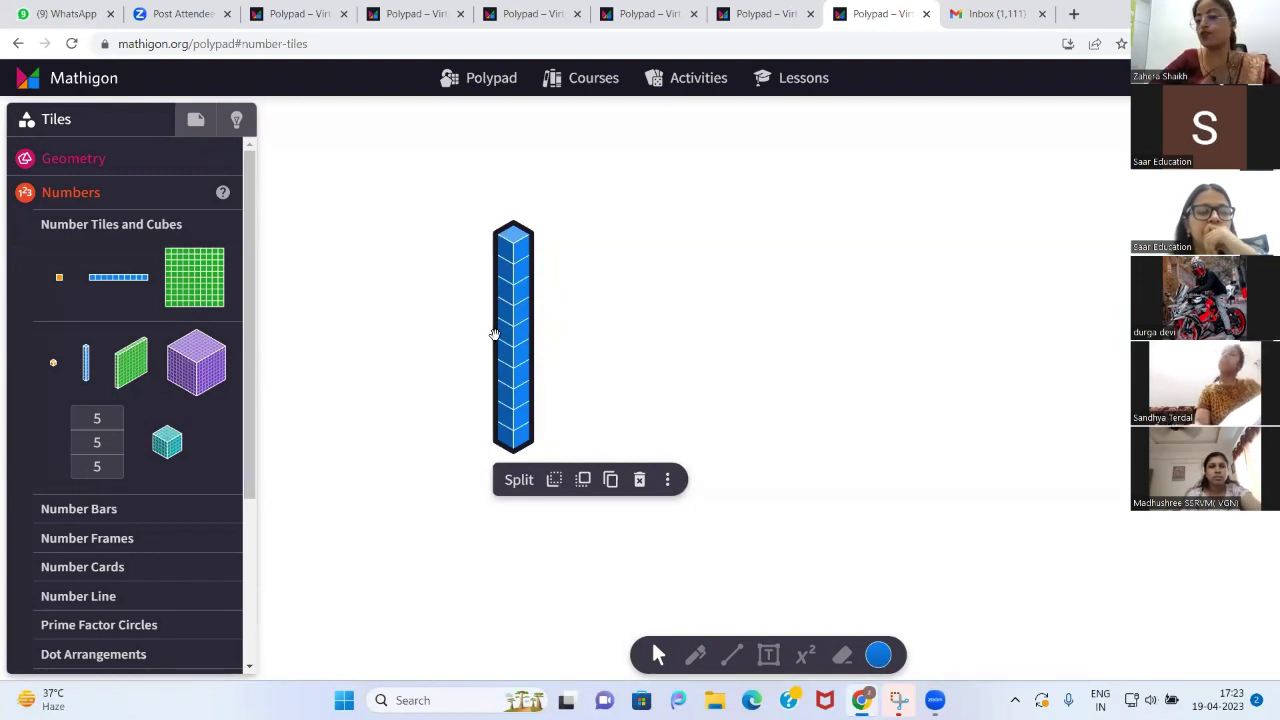
click(516, 481)
click(520, 481)
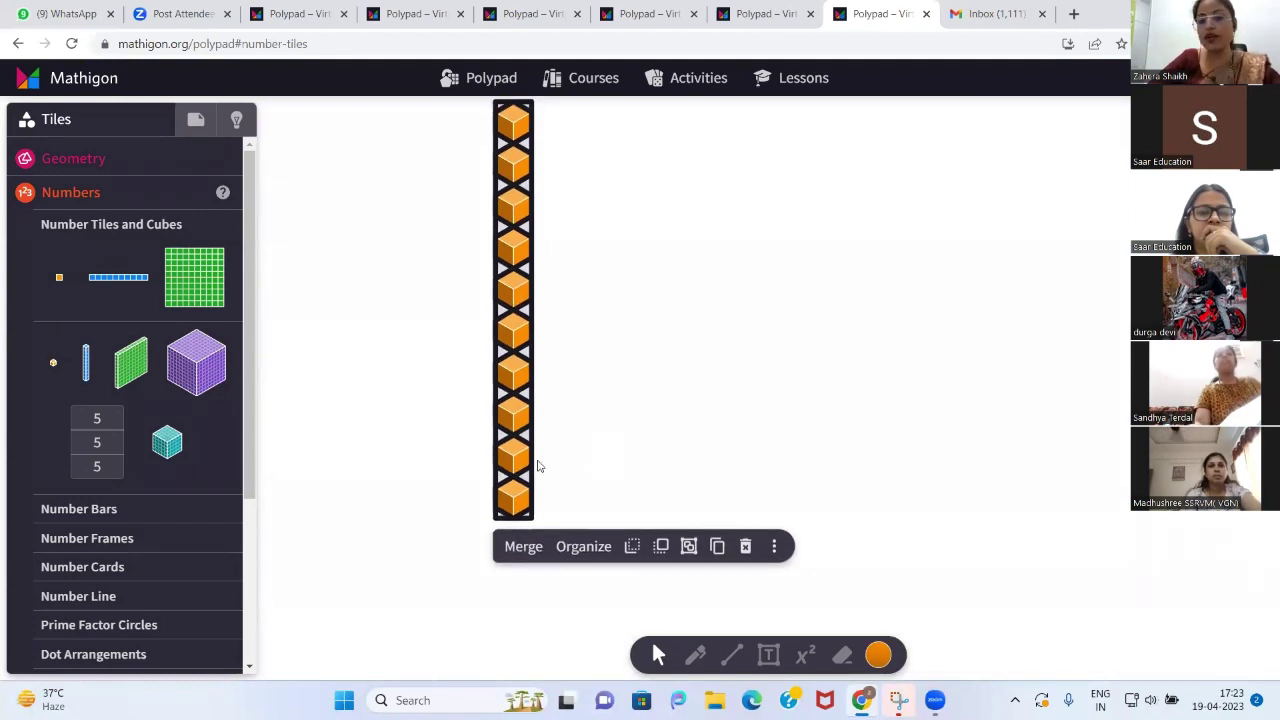
Pull cubes out of the column to form the first two pairs on the right
click(602, 457)
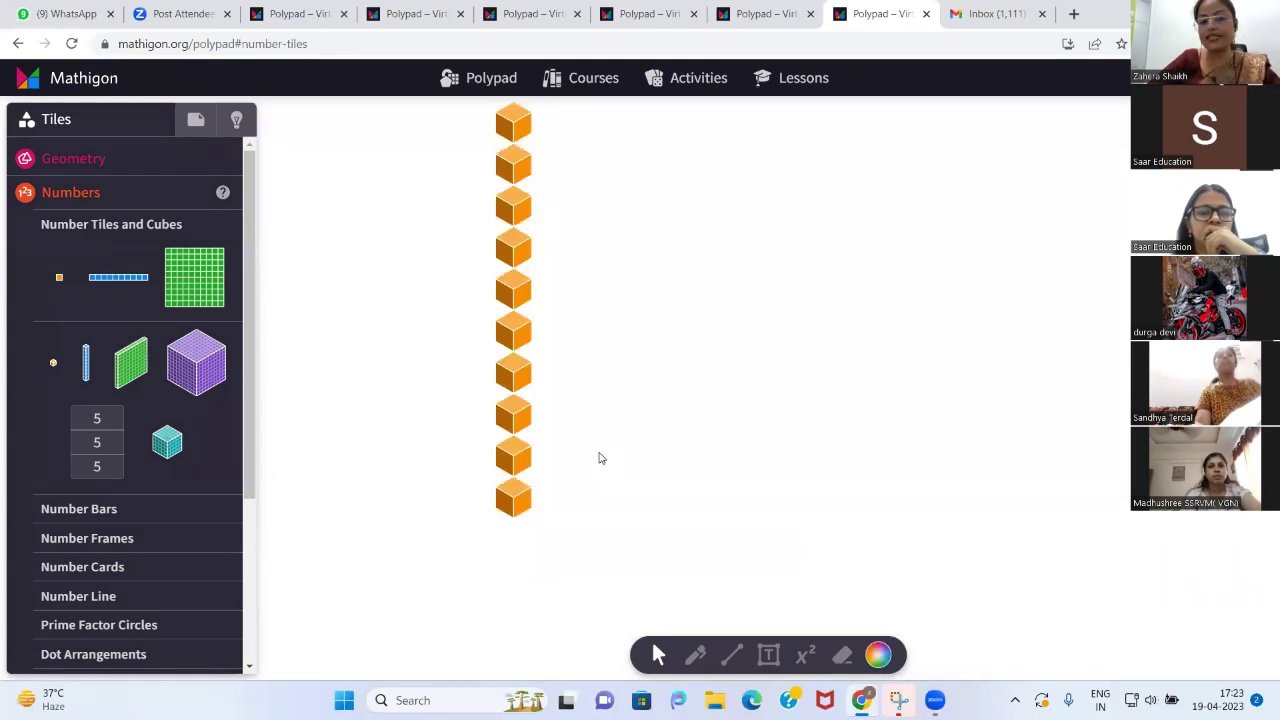
click(505, 456)
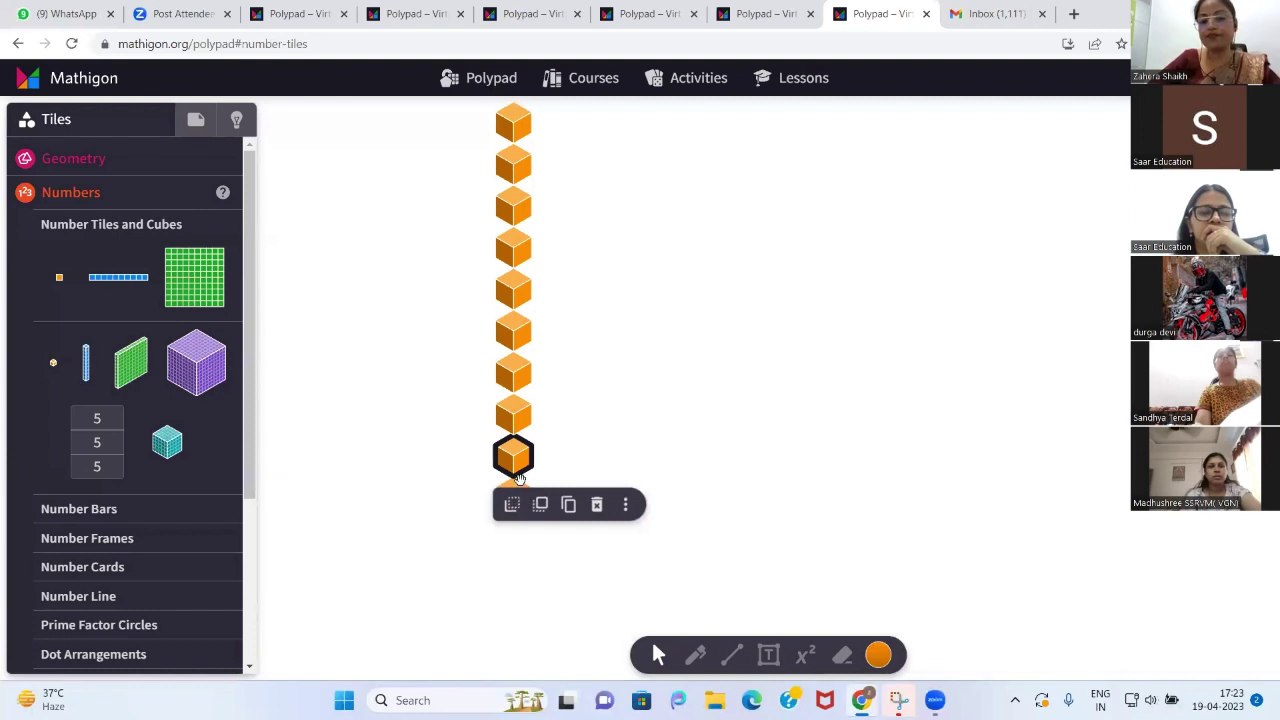
click(521, 481)
drag(513, 456, 706, 384)
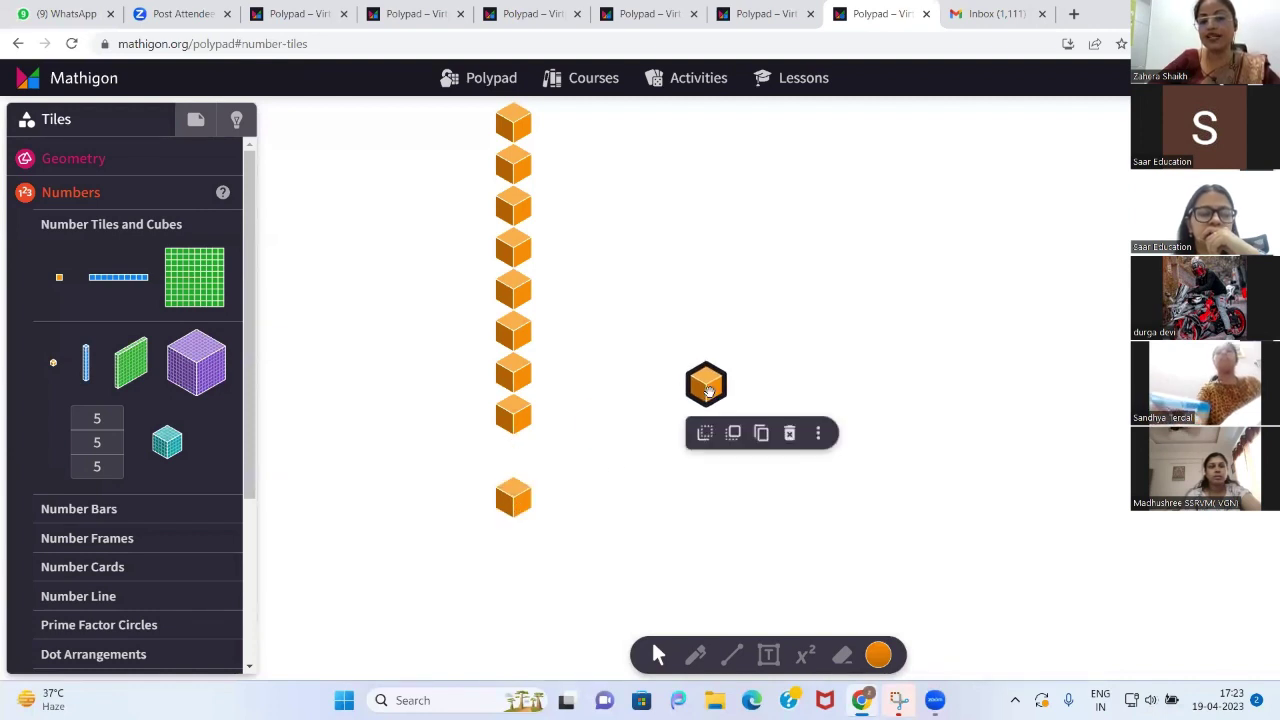
drag(505, 498, 726, 374)
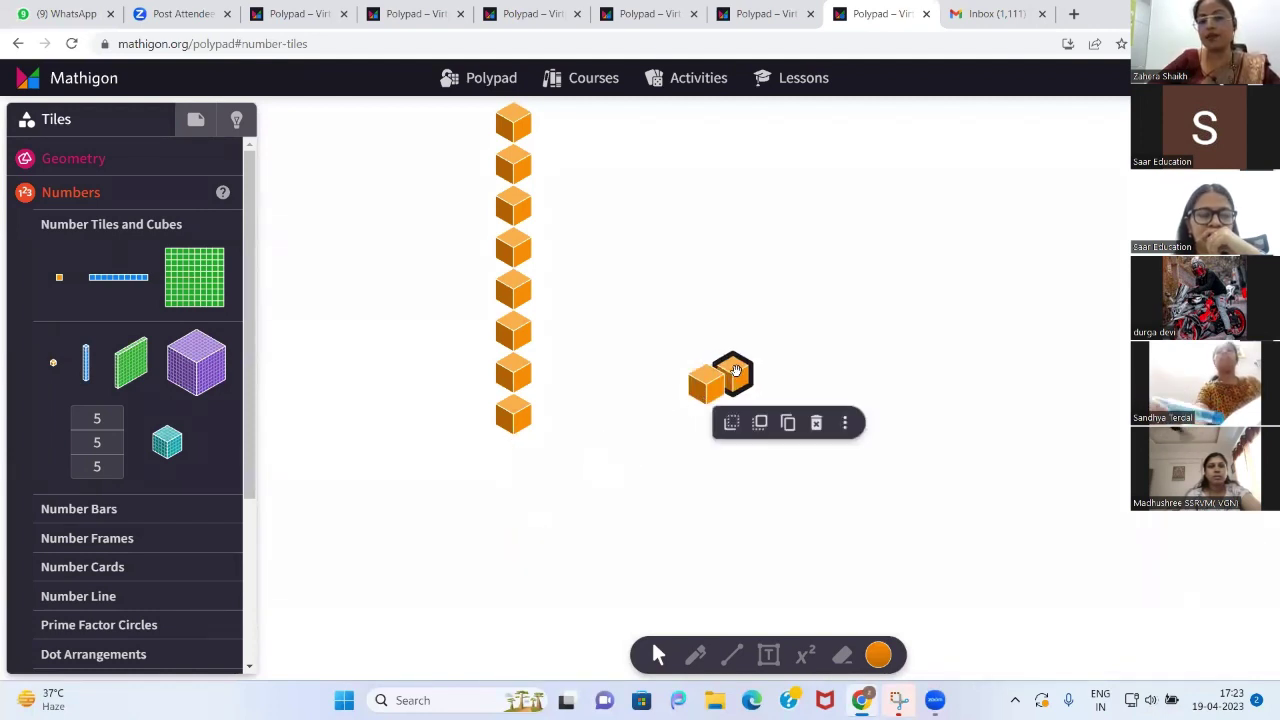
drag(515, 370, 651, 460)
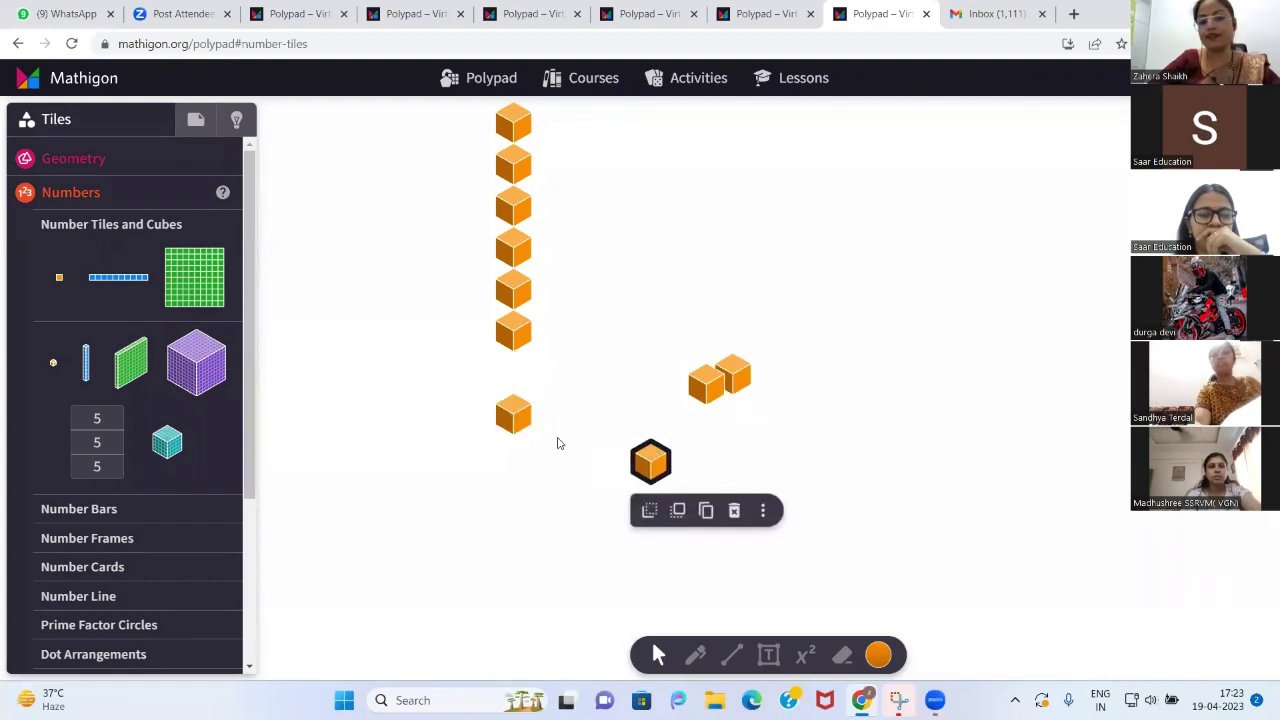
drag(505, 412, 621, 483)
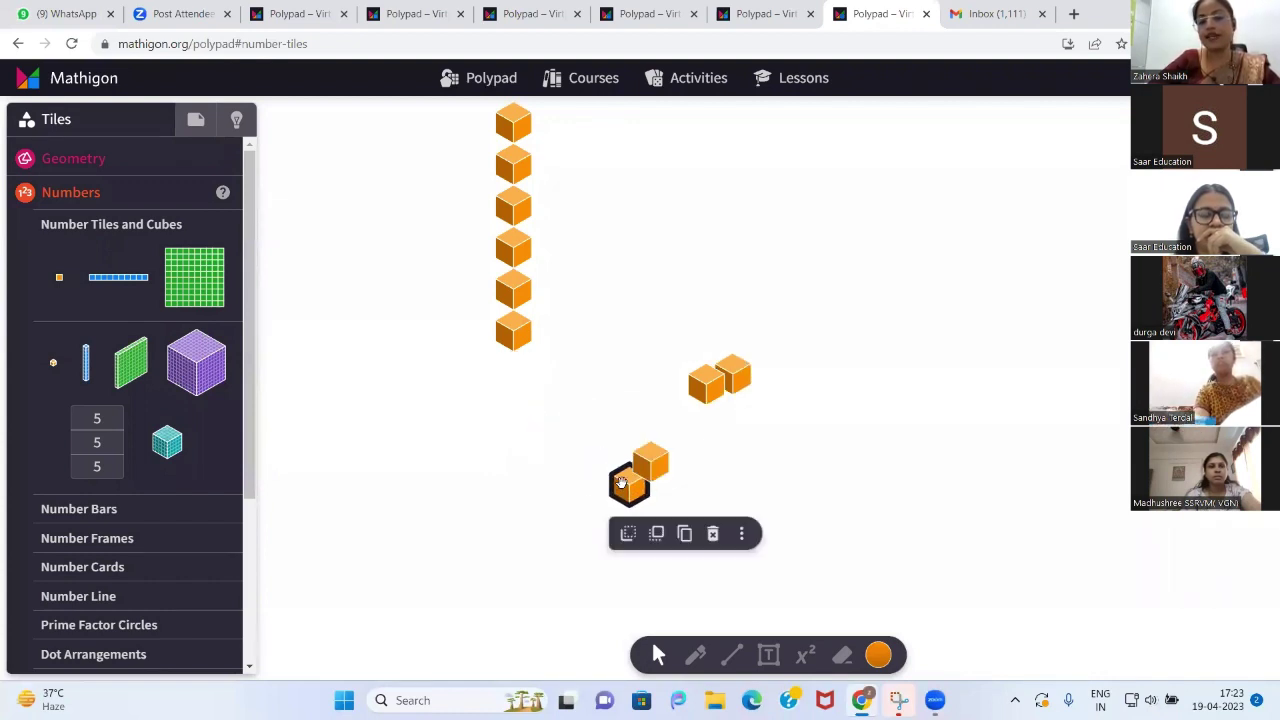
Pair the fifth and sixth, third and fourth cubes, move the top cube, then select everything
click(511, 285)
drag(580, 277, 646, 271)
drag(511, 331, 640, 282)
drag(513, 208, 531, 338)
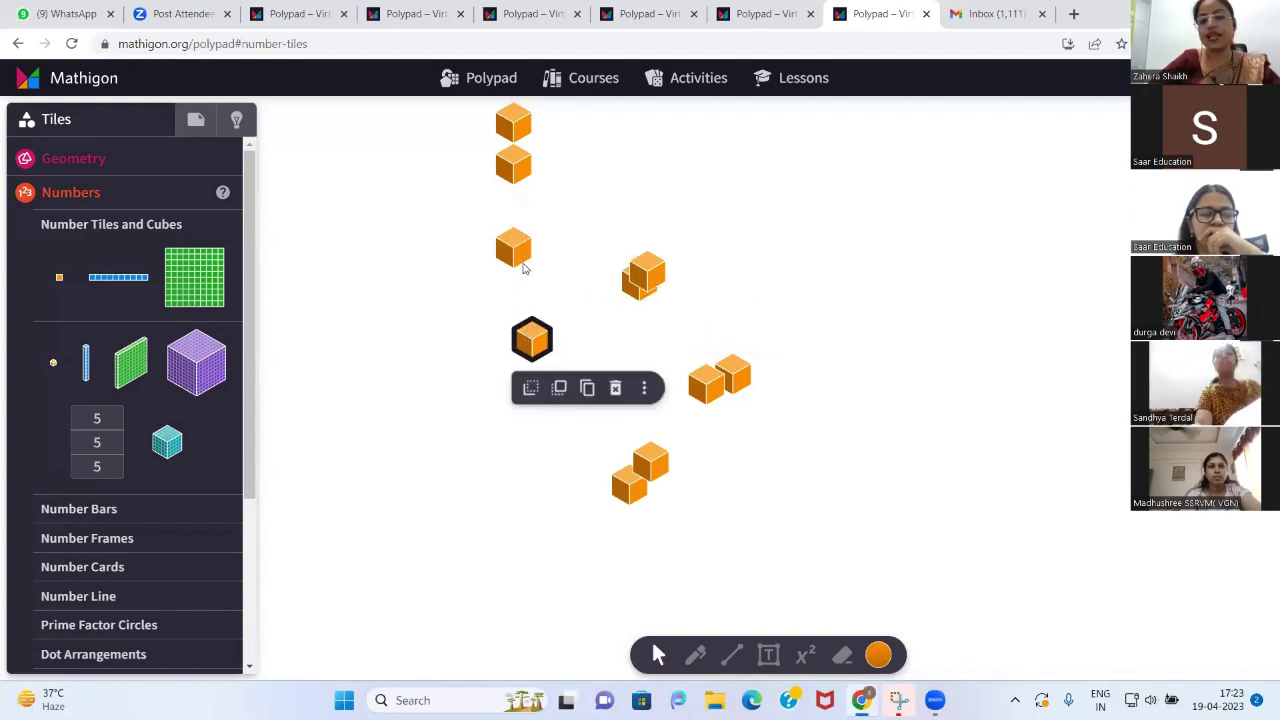
drag(516, 248, 526, 300)
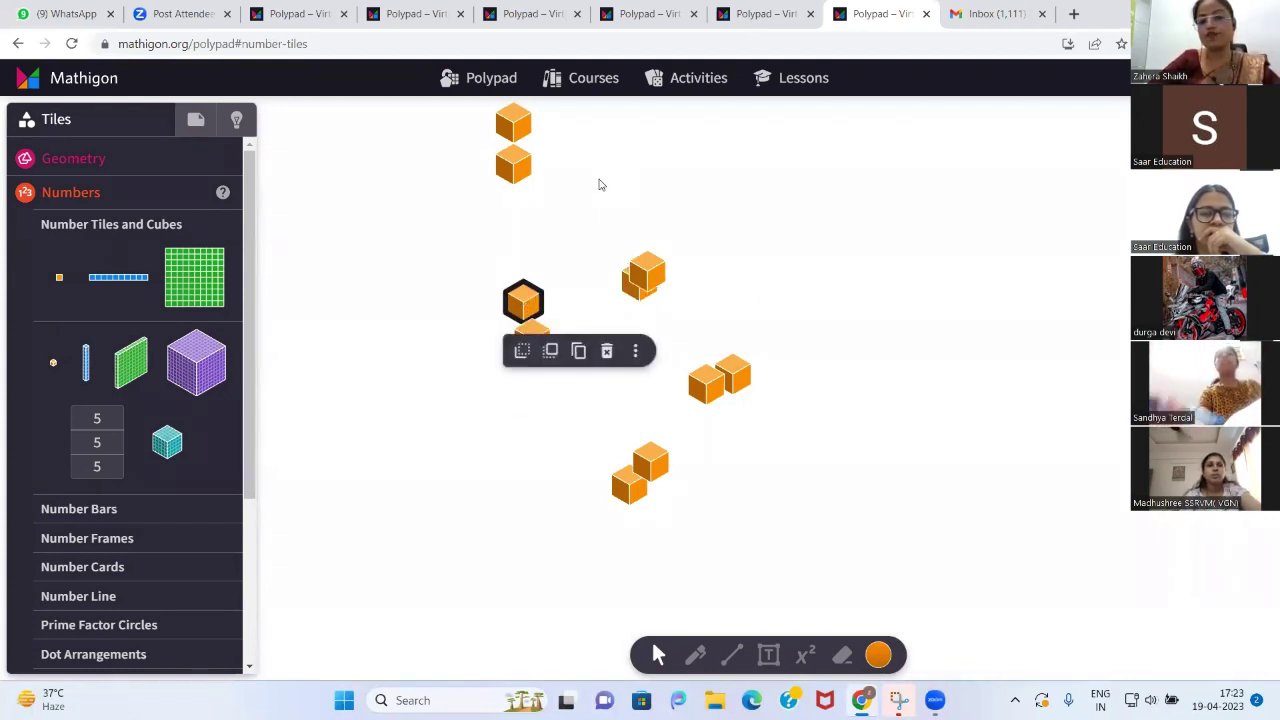
scroll(600, 184, up, 1)
click(780, 260)
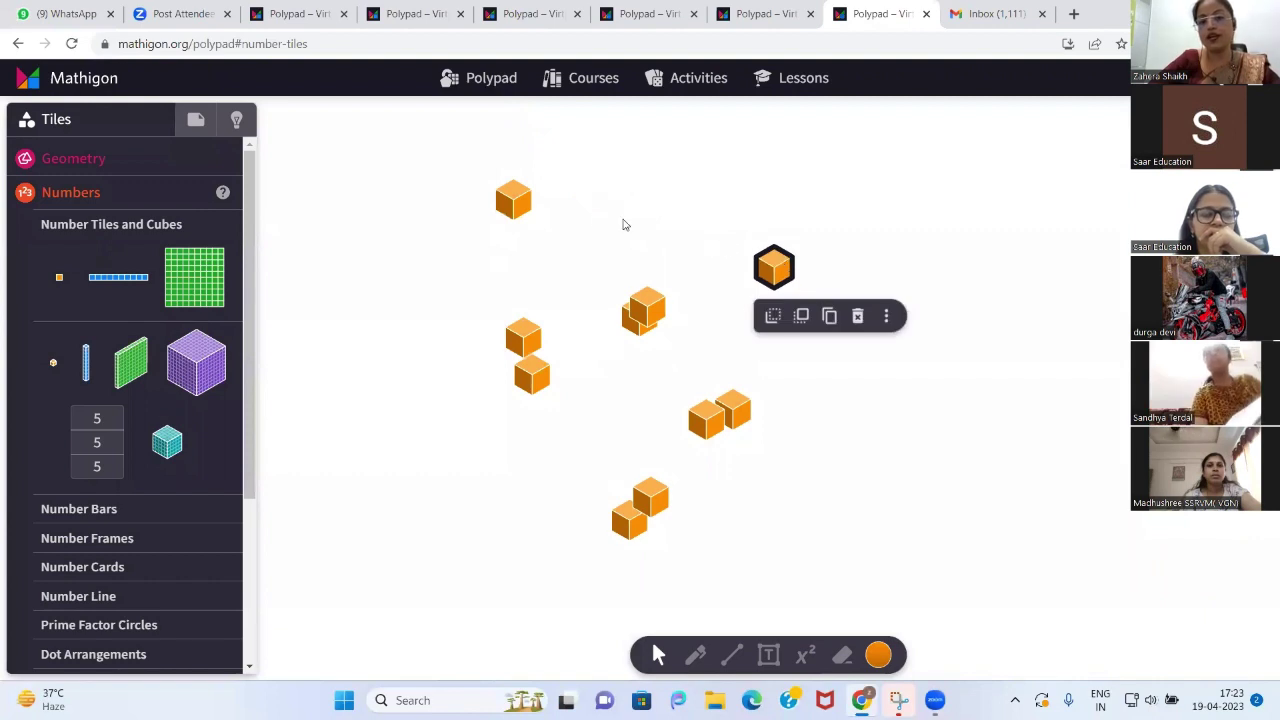
drag(518, 202, 808, 262)
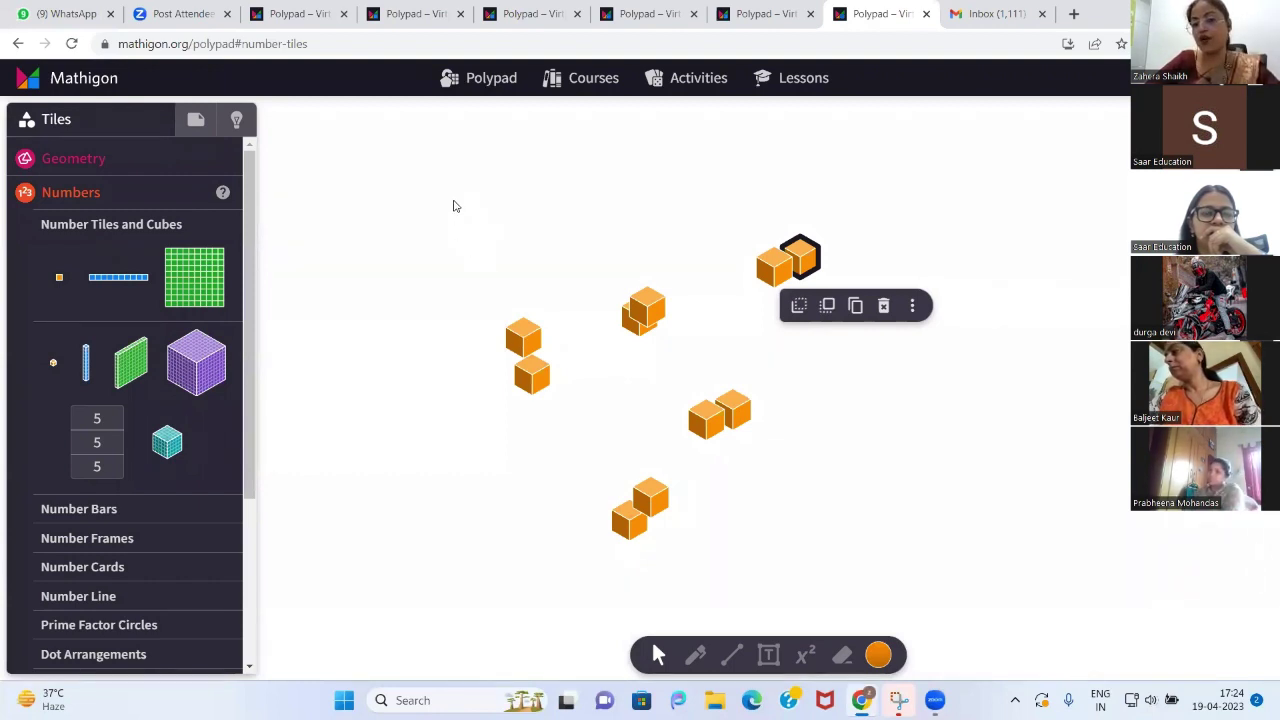
drag(453, 205, 810, 520)
Delete the cubes, add a blue rod, and handwrite 7X3=? at the top
key(Delete)
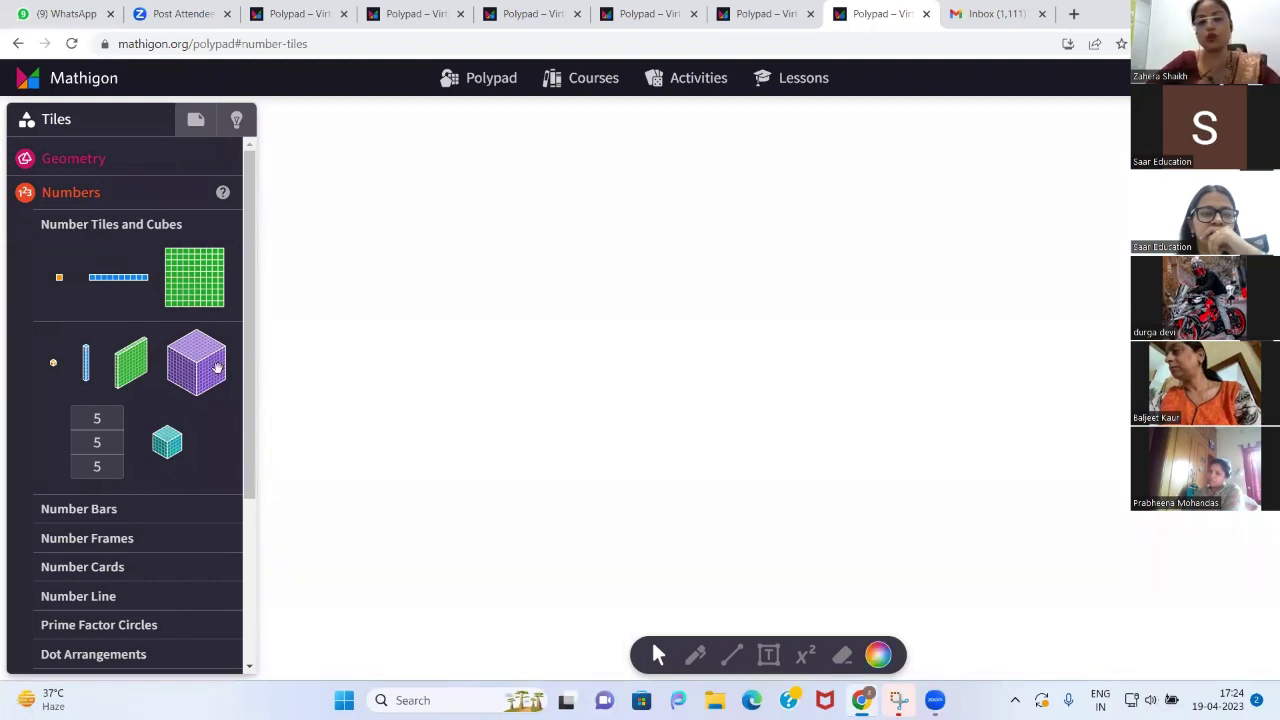
click(86, 362)
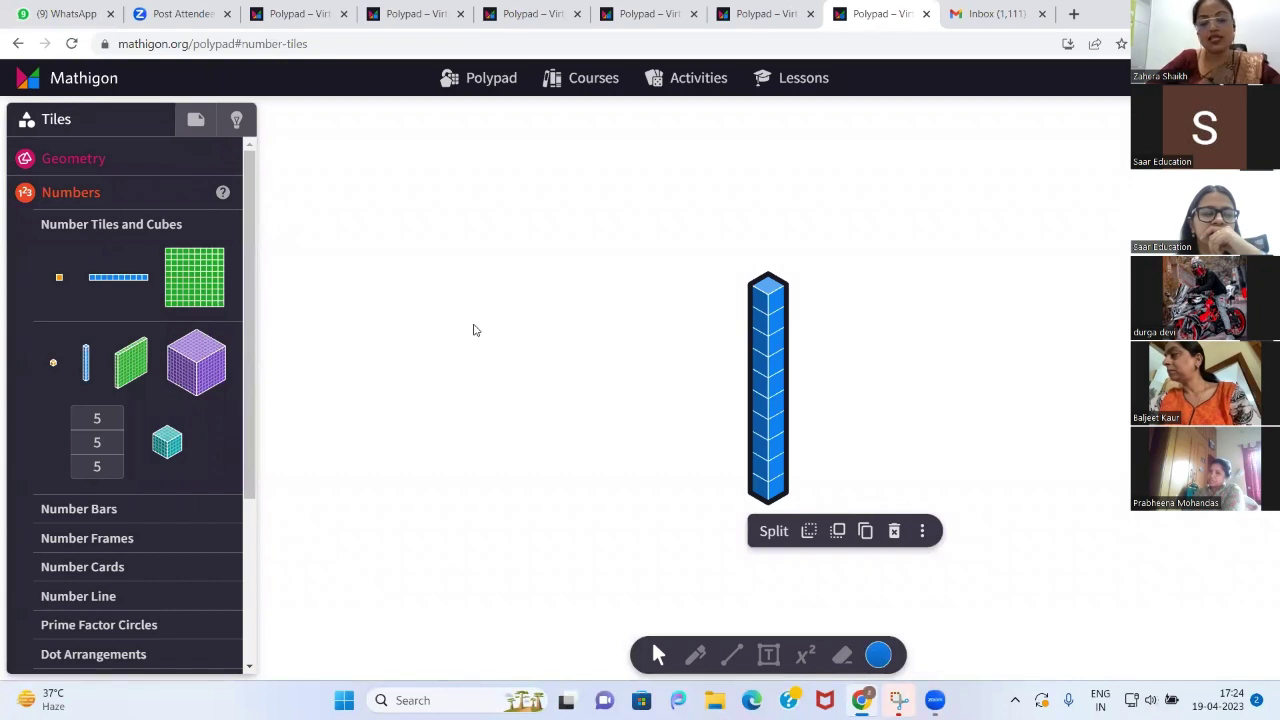
click(696, 656)
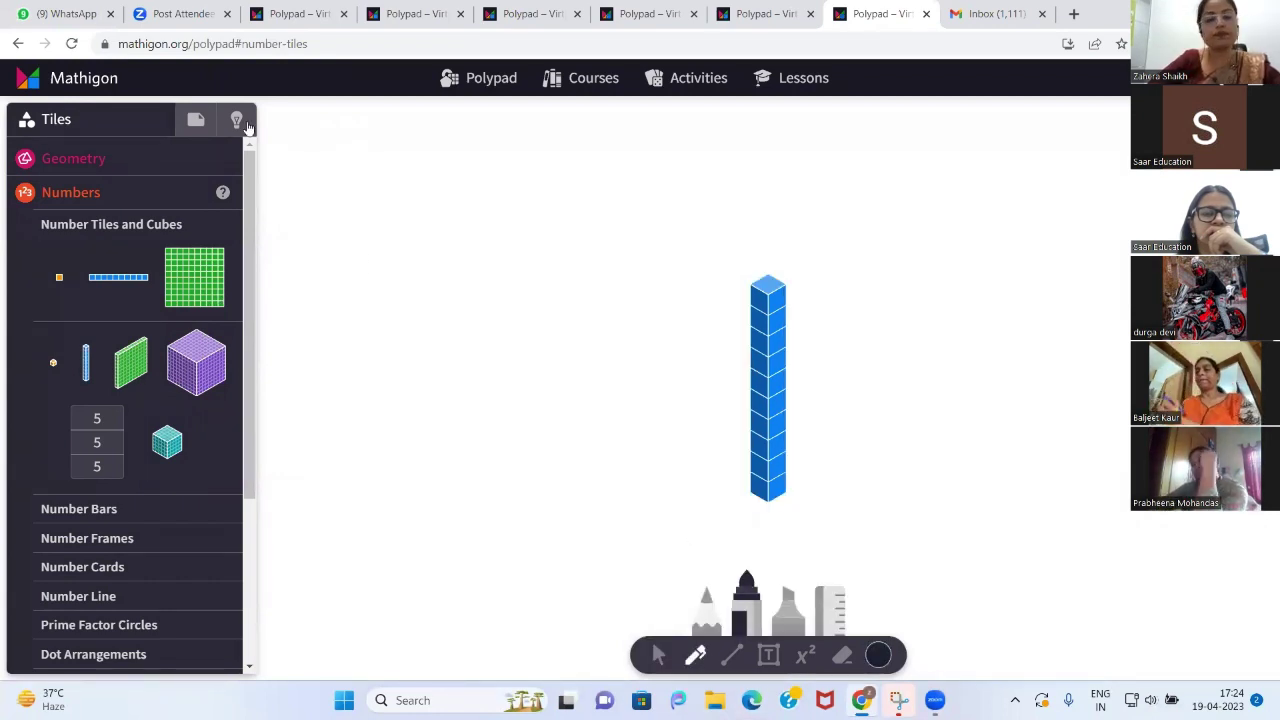
drag(300, 151, 316, 210)
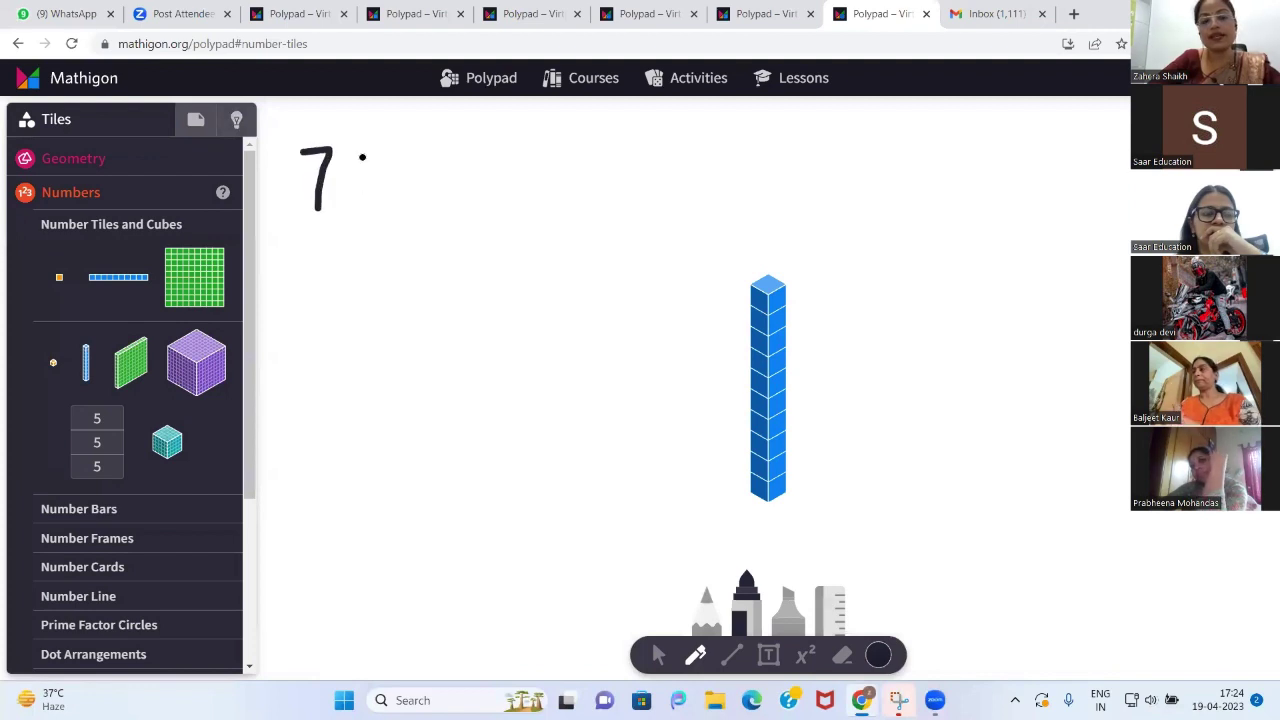
drag(343, 153, 393, 199)
drag(378, 152, 354, 226)
mouse_move(401, 155)
mouse_down()
mouse_move(410, 218)
mouse_move(501, 188)
mouse_move(505, 209)
mouse_up()
click(545, 196)
drag(531, 140, 543, 208)
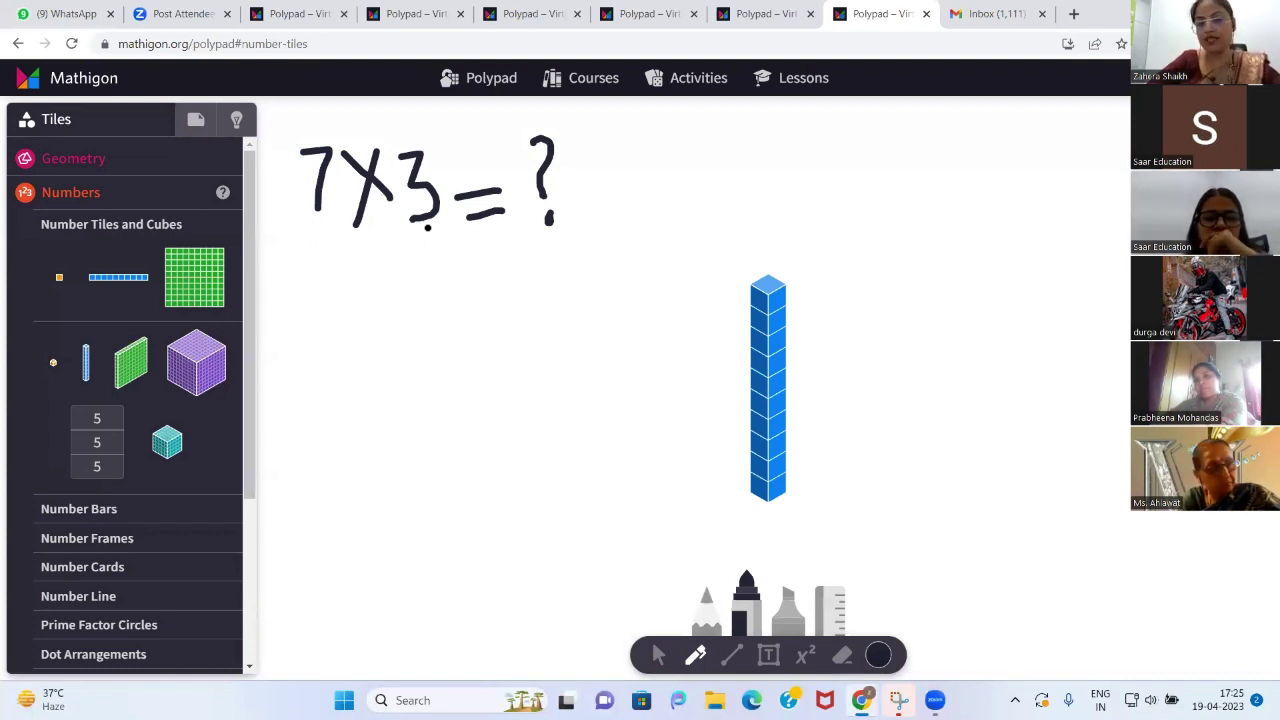
Add an orange unit cube and duplicate it into a column of seven cubes
click(50, 365)
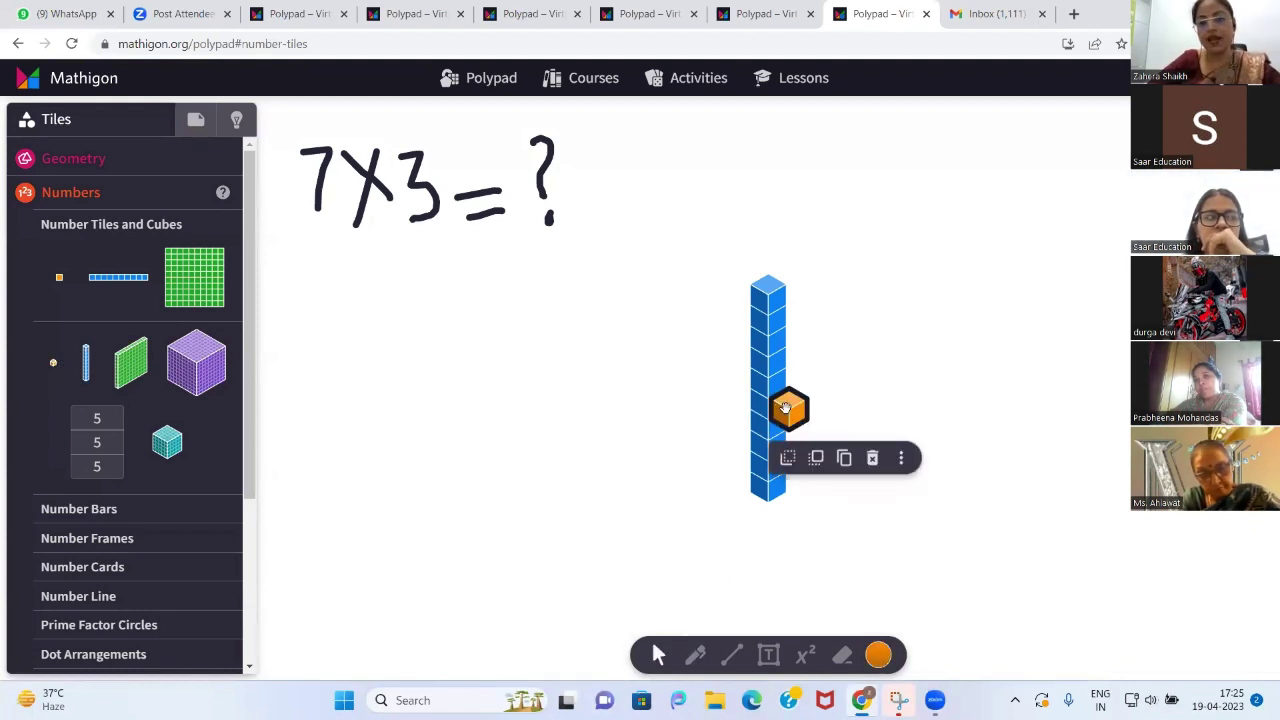
drag(787, 408, 361, 305)
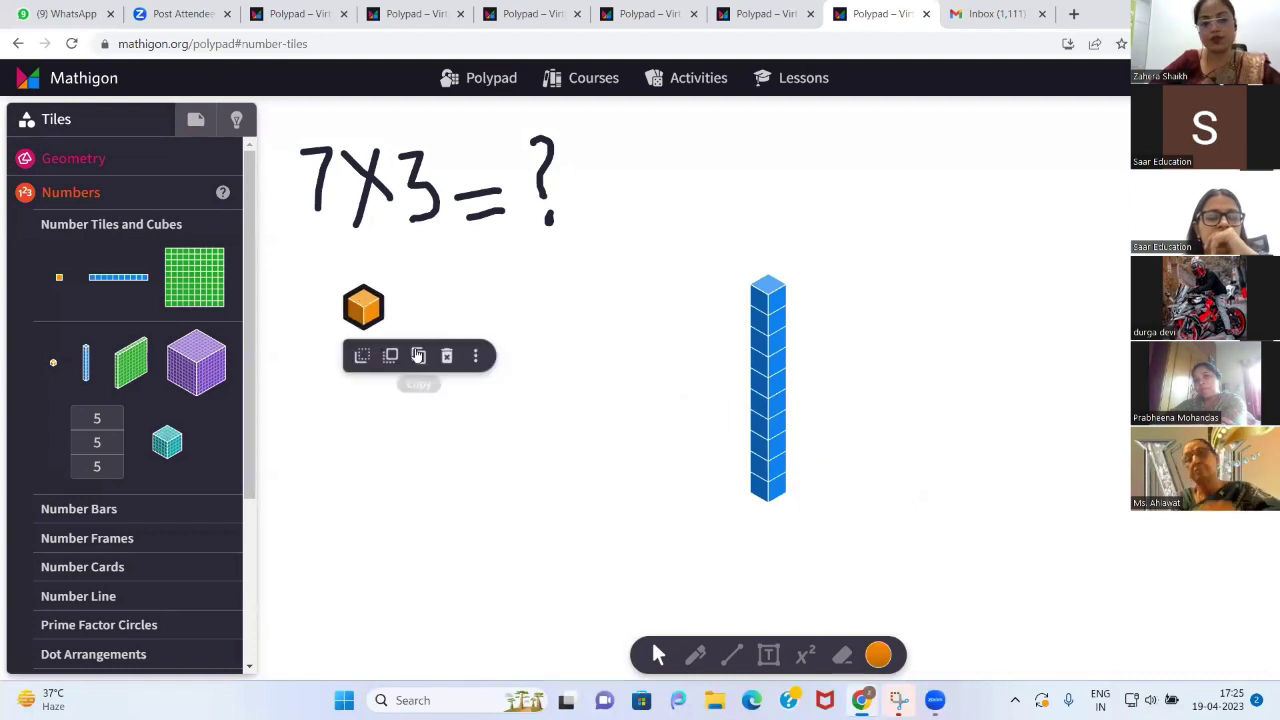
click(418, 360)
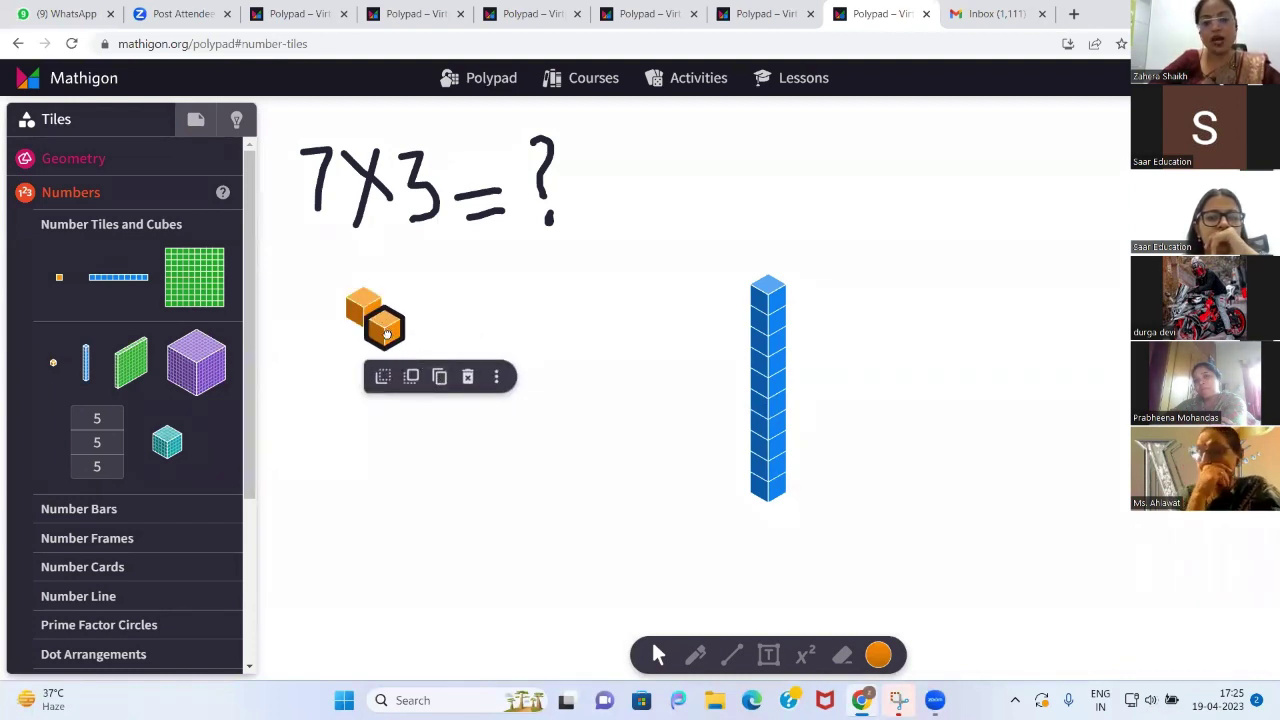
drag(390, 335, 370, 390)
click(418, 397)
drag(323, 280, 397, 406)
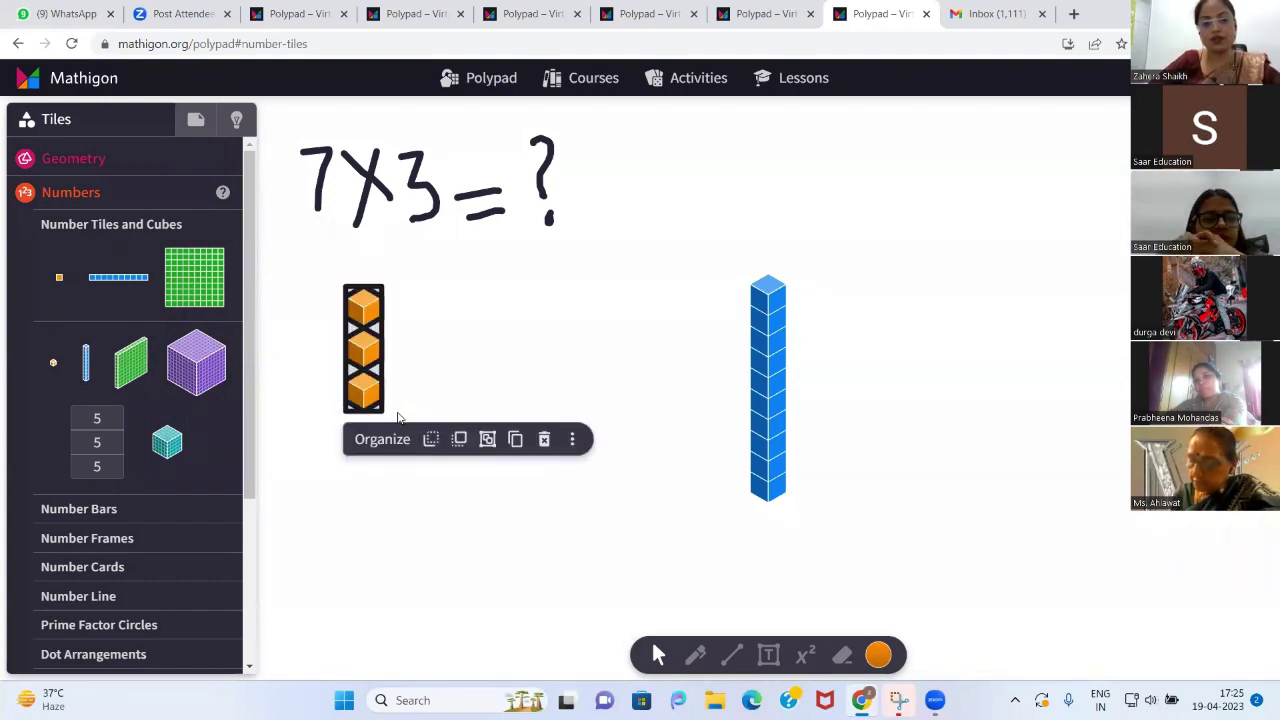
click(515, 439)
drag(386, 372, 371, 492)
click(423, 510)
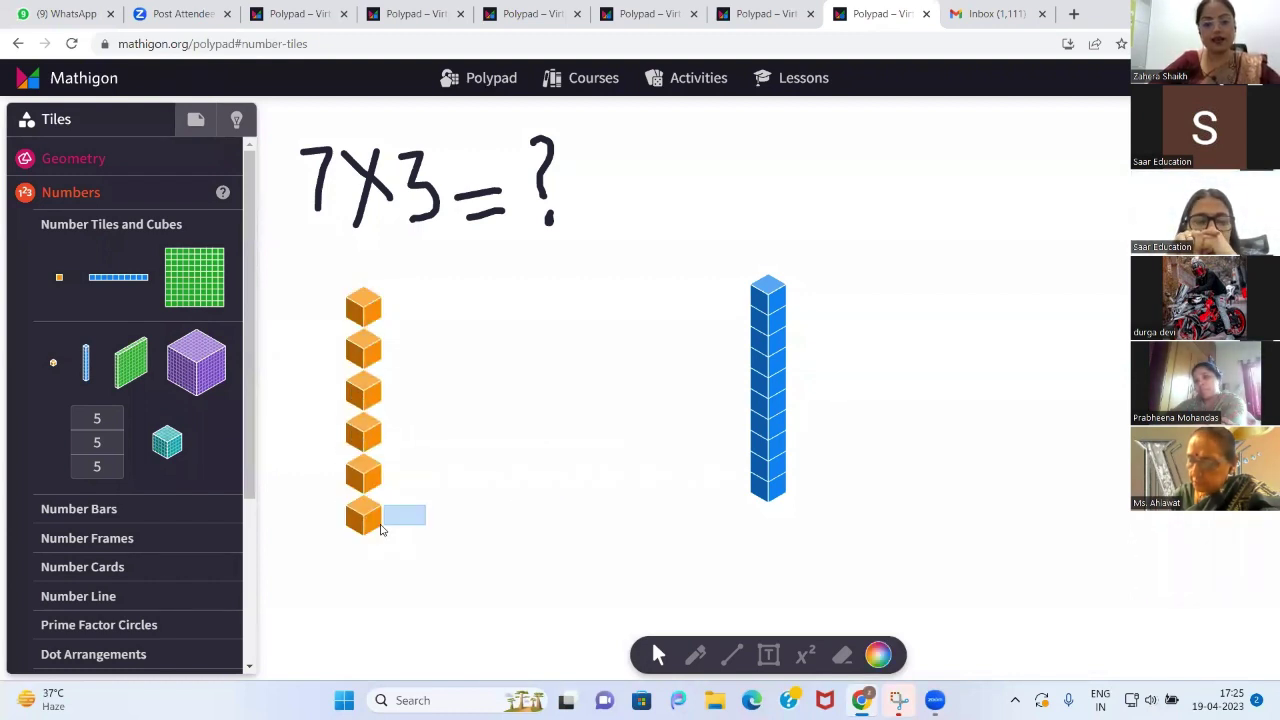
click(370, 518)
click(418, 563)
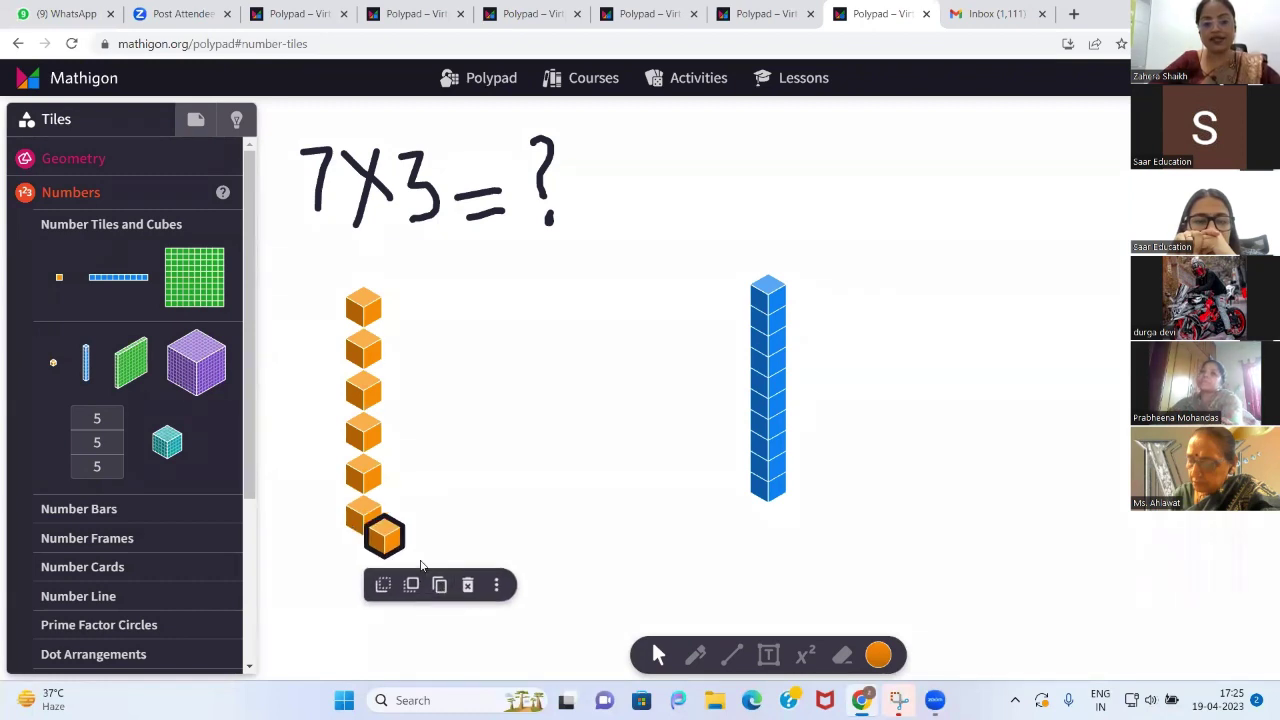
drag(384, 545, 363, 565)
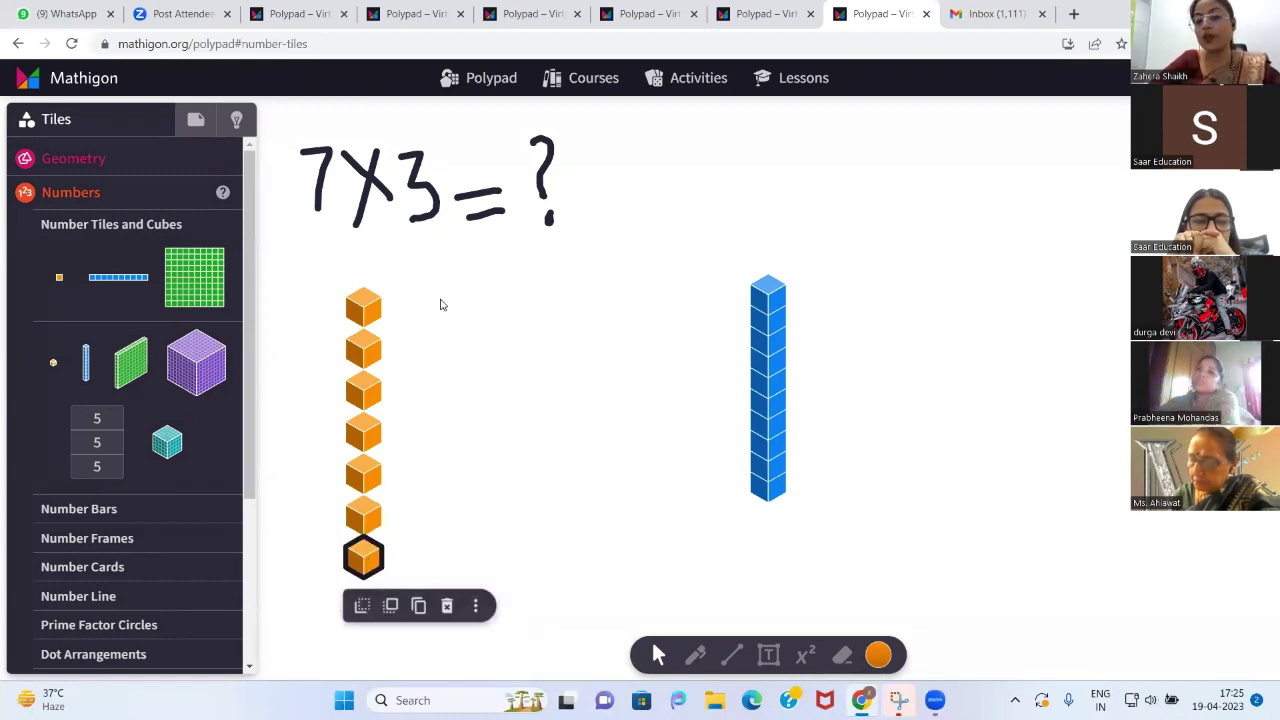
Duplicate cubes across and downward to complete three columns of seven orange cubes
click(370, 303)
click(419, 357)
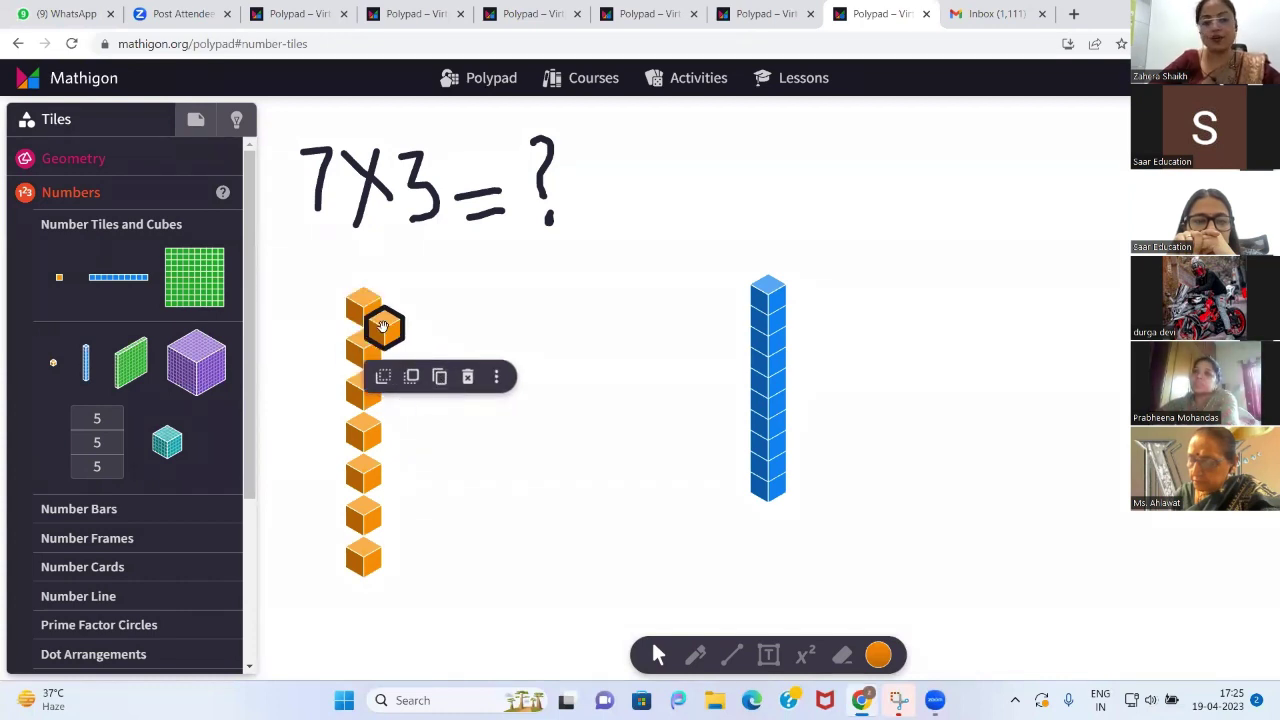
drag(380, 323, 440, 318)
click(455, 357)
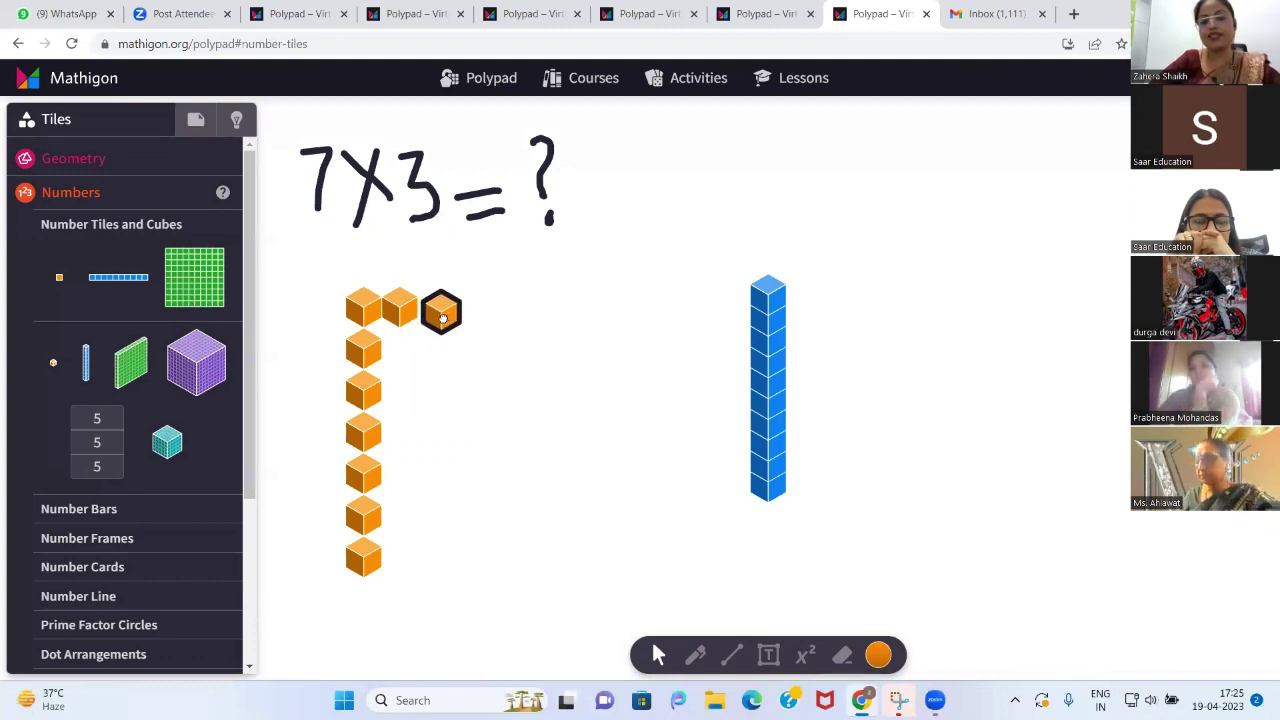
click(390, 287)
drag(382, 286, 444, 337)
click(552, 356)
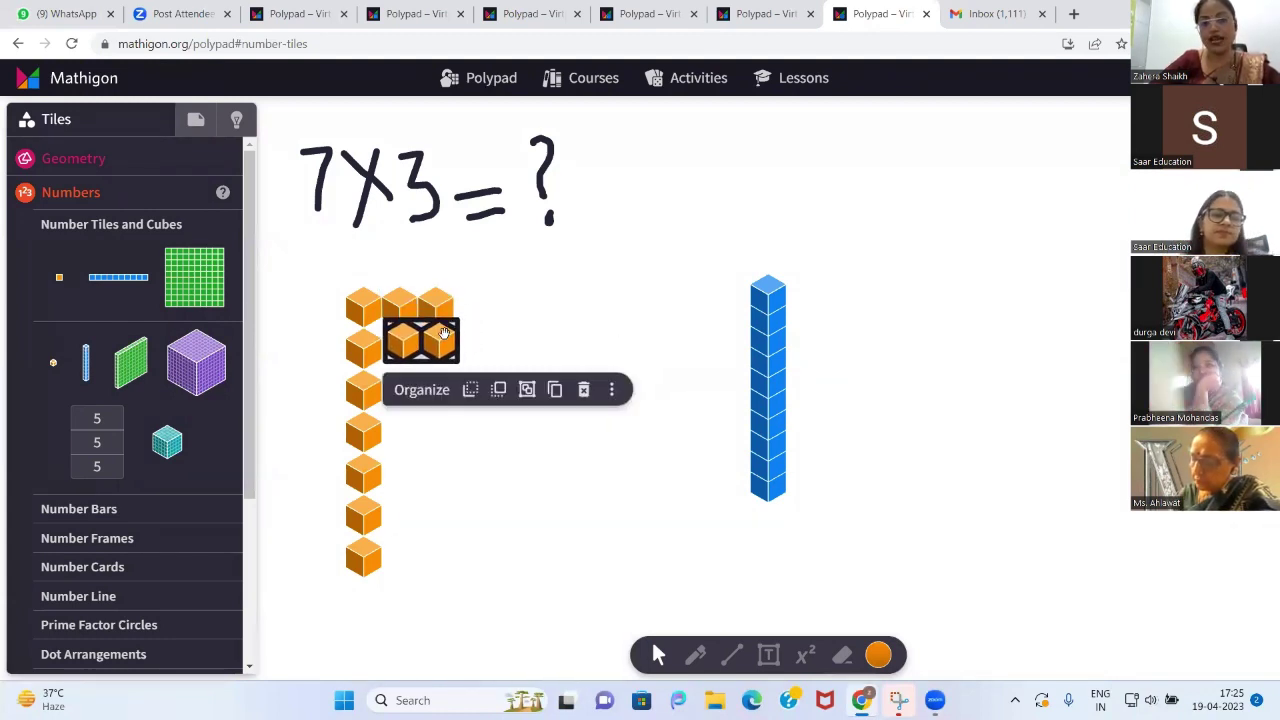
click(556, 391)
drag(424, 362, 435, 389)
drag(393, 283, 463, 494)
click(554, 432)
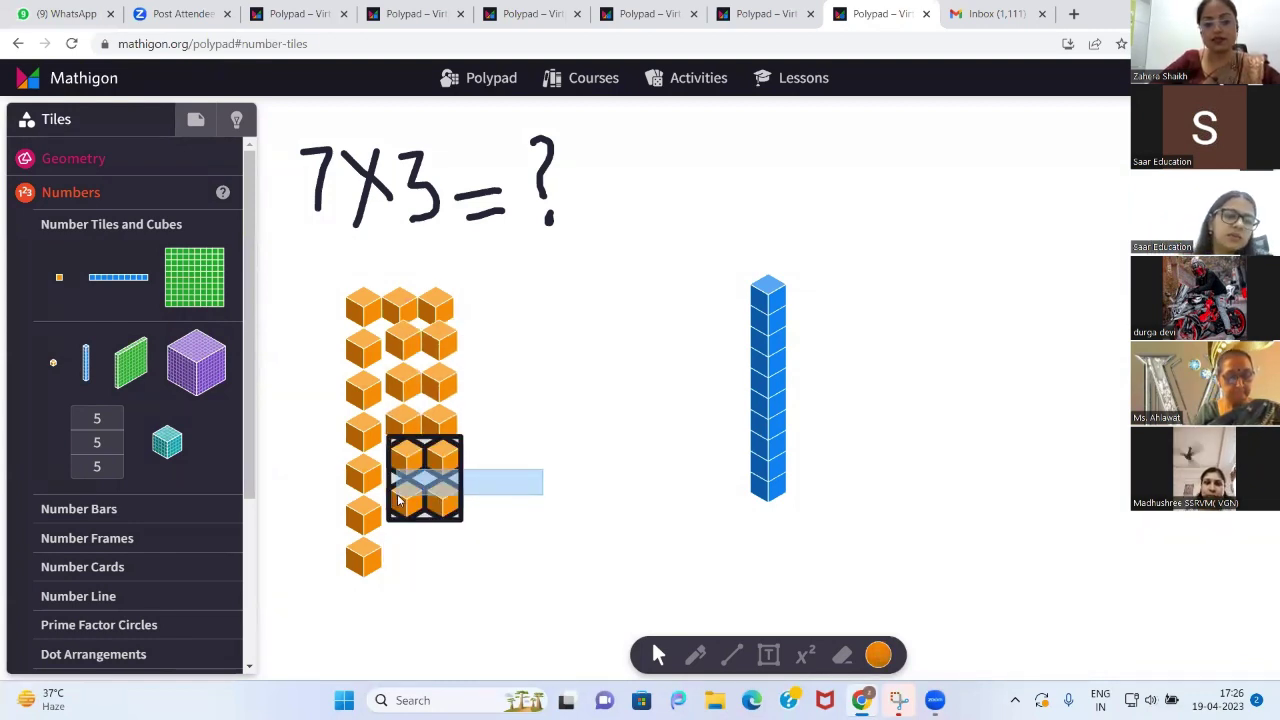
click(558, 547)
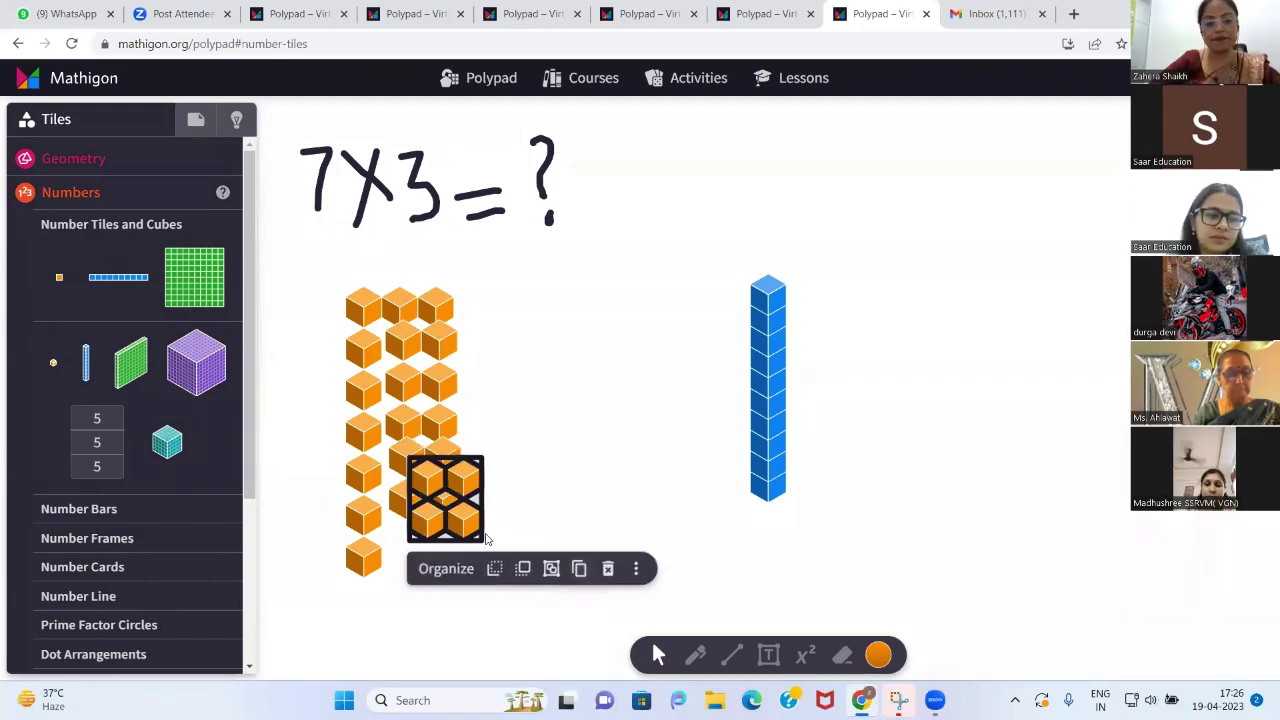
drag(467, 528, 455, 583)
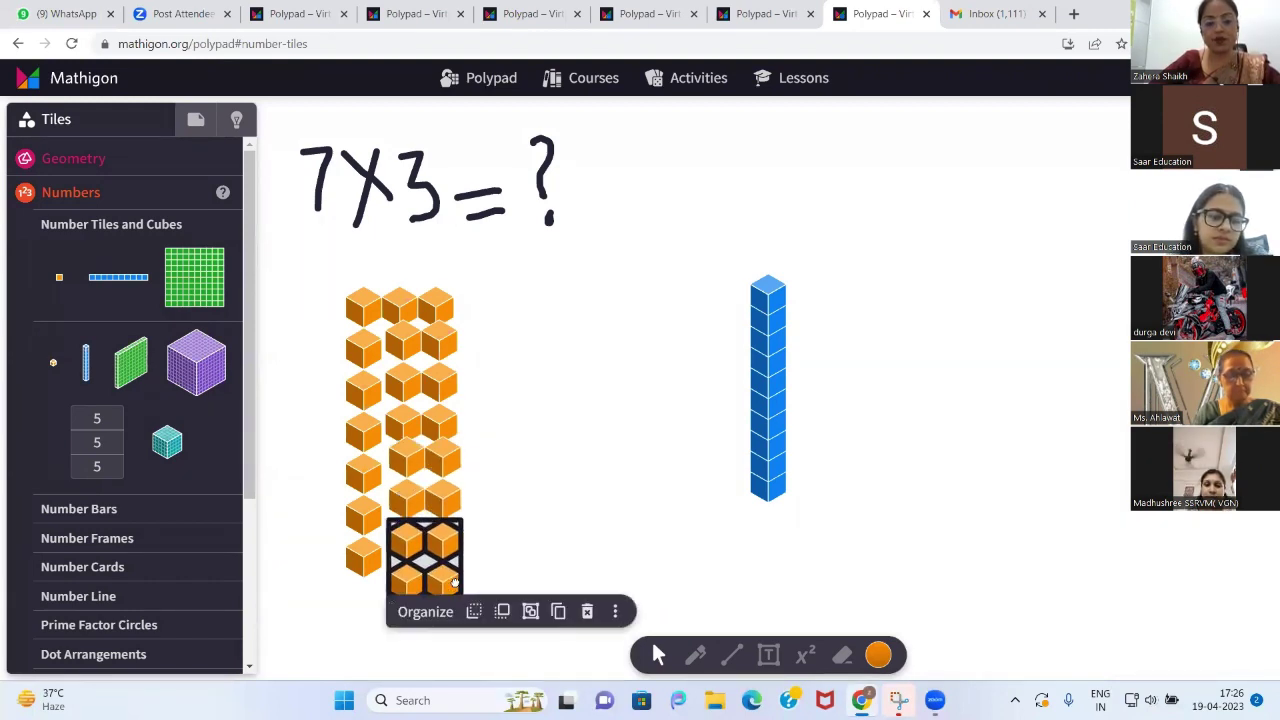
scroll(558, 521, down, 1)
Nudge stray cubes into place so the orange array forms neat rows and columns
click(523, 456)
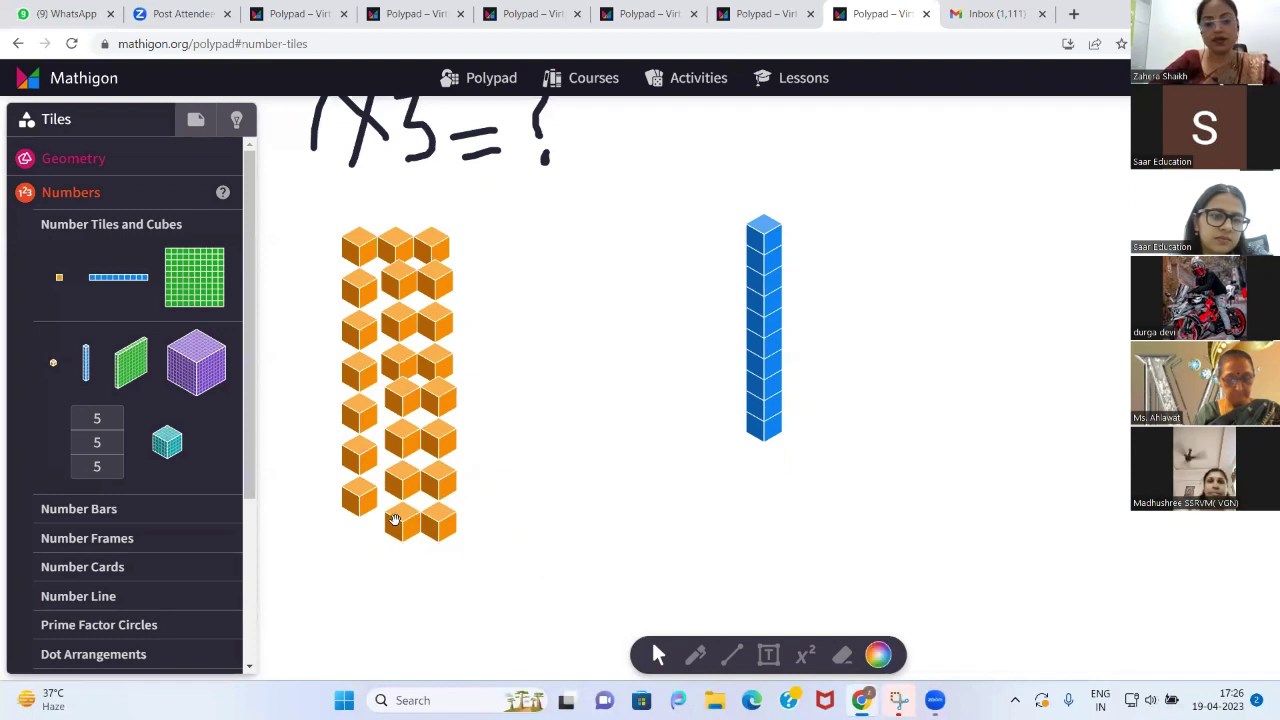
click(398, 520)
drag(385, 522, 444, 500)
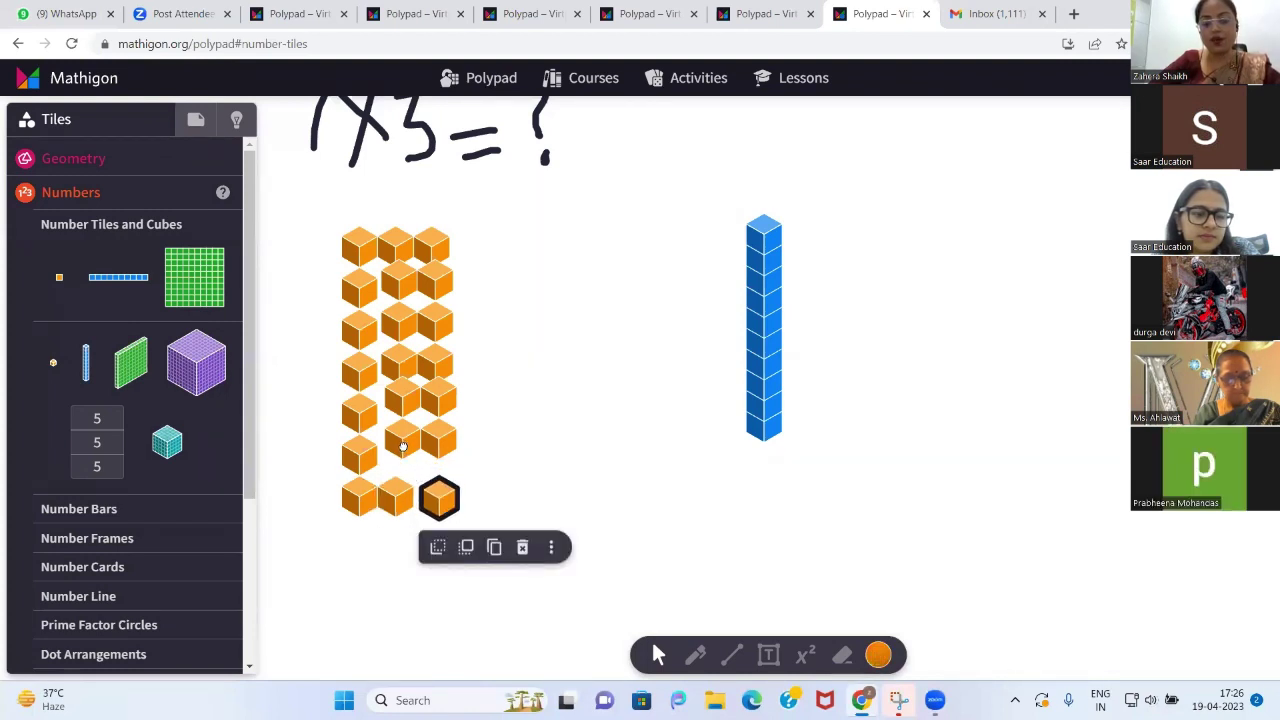
drag(402, 446, 442, 456)
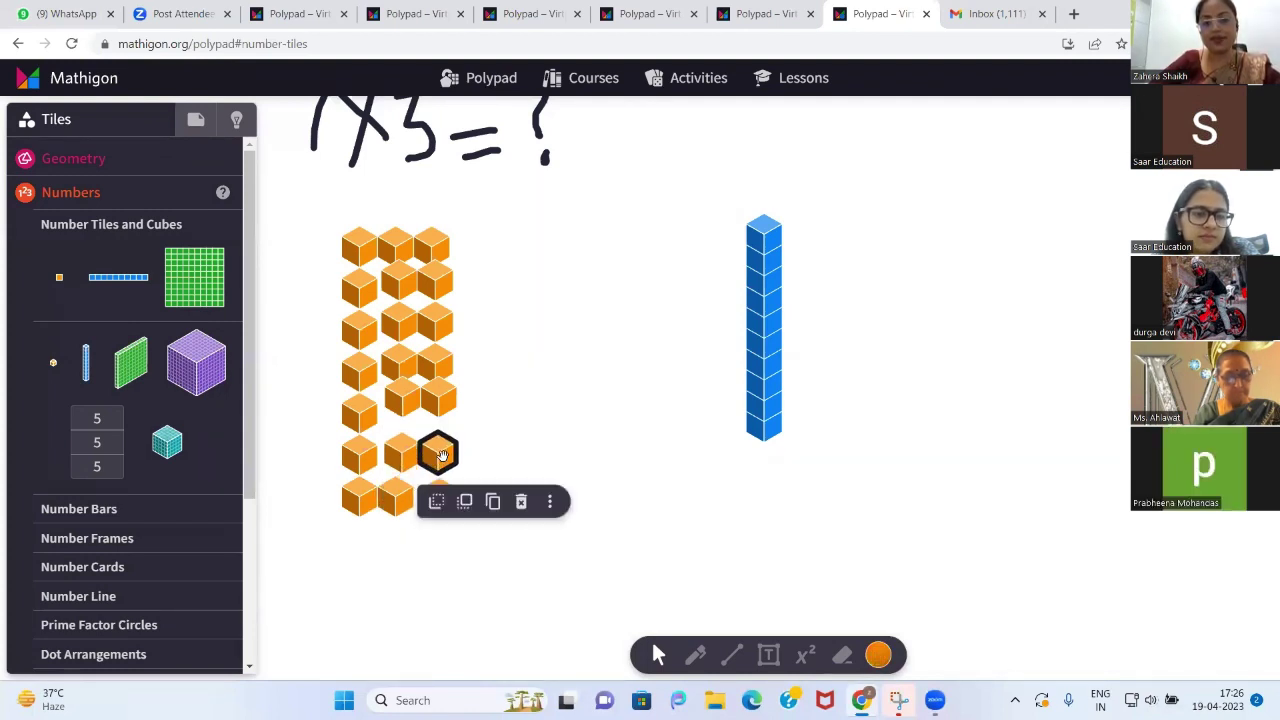
click(401, 405)
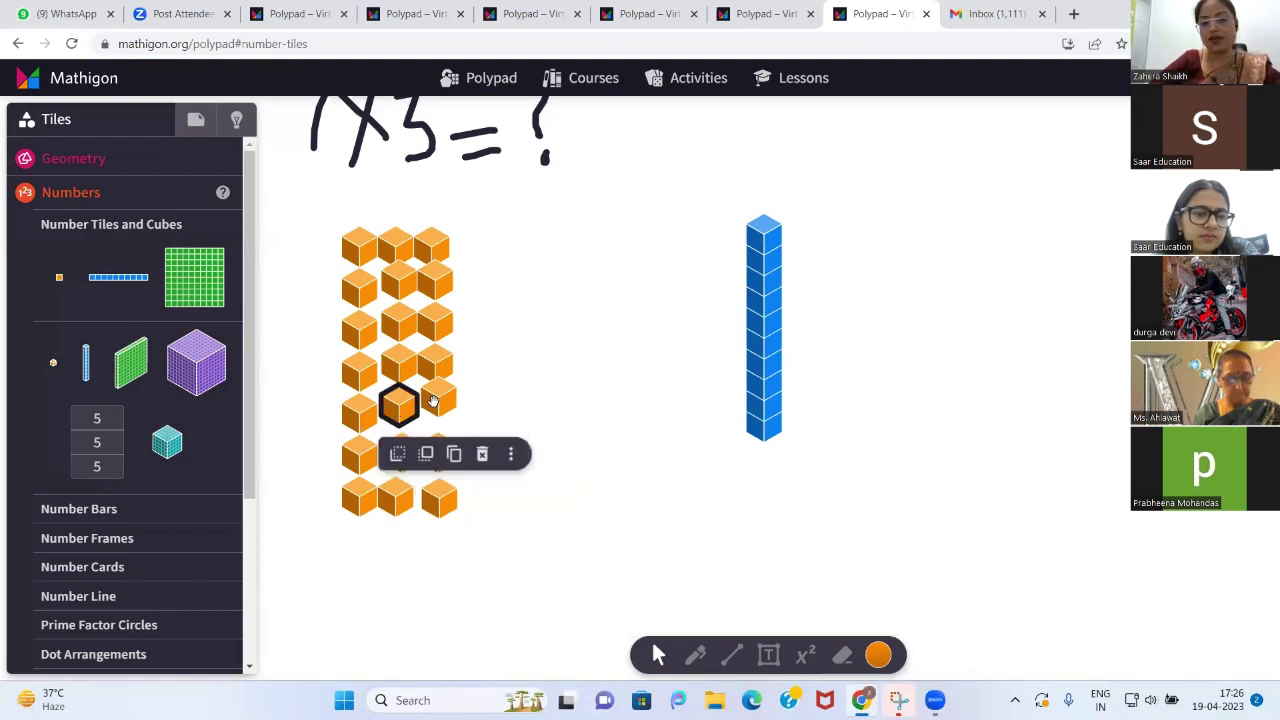
click(435, 400)
drag(435, 400, 432, 407)
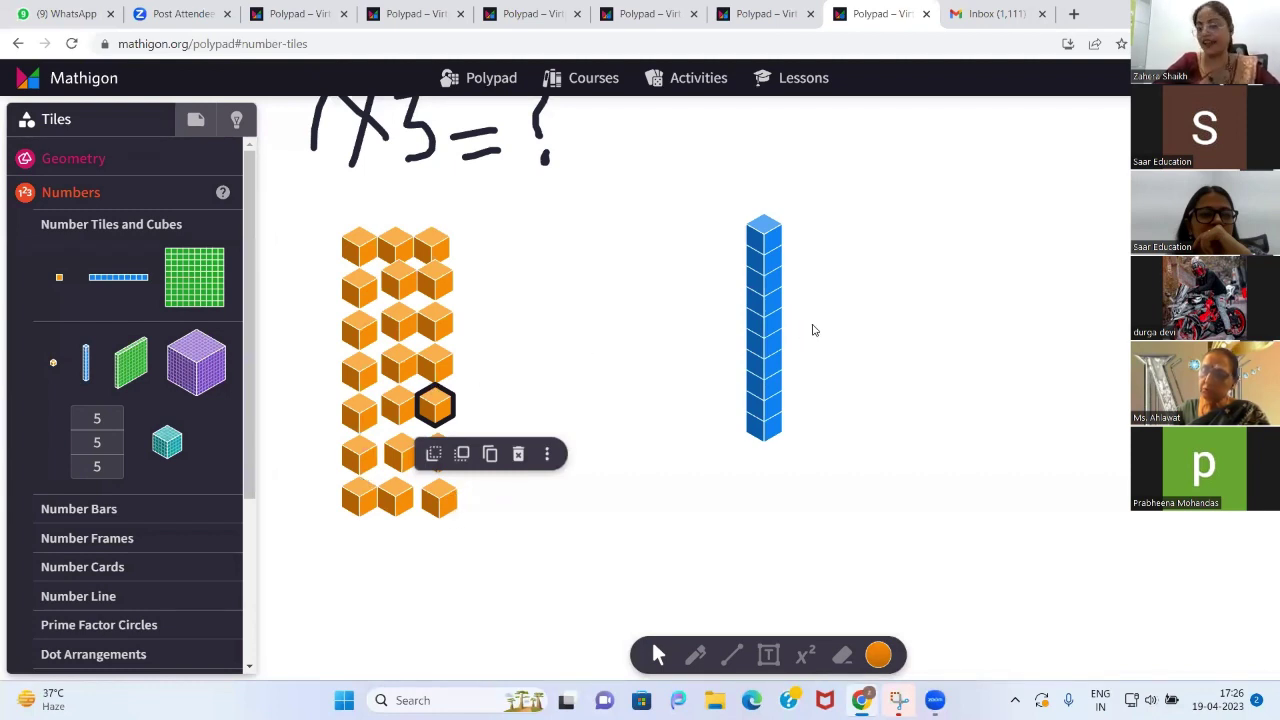
Move the blue ten-rod and place a duplicate flush beside it
drag(770, 342, 697, 380)
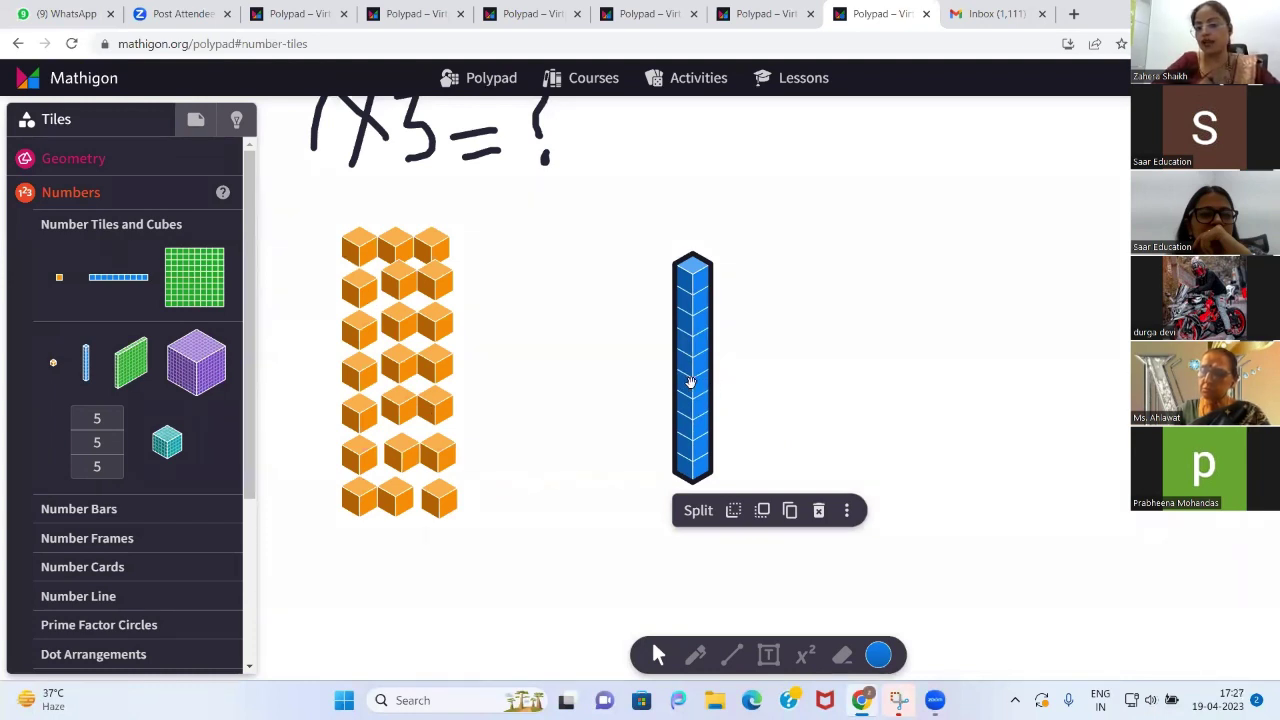
click(790, 510)
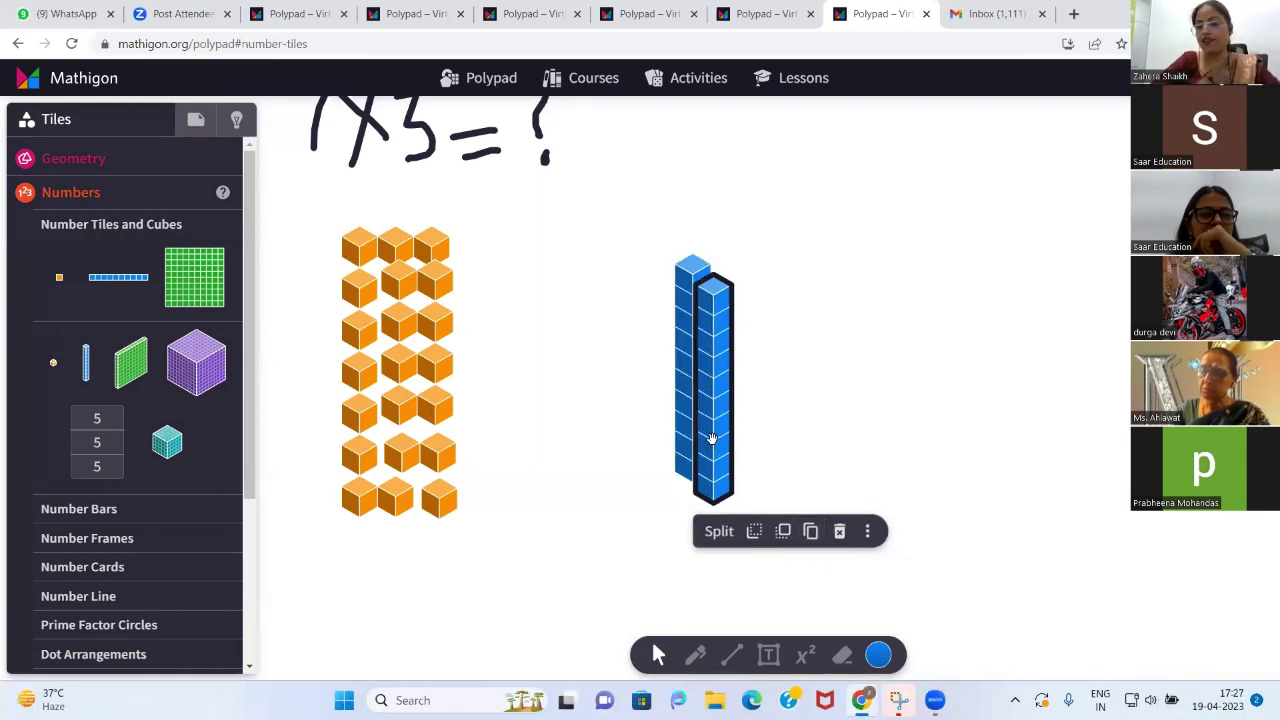
drag(712, 438, 729, 420)
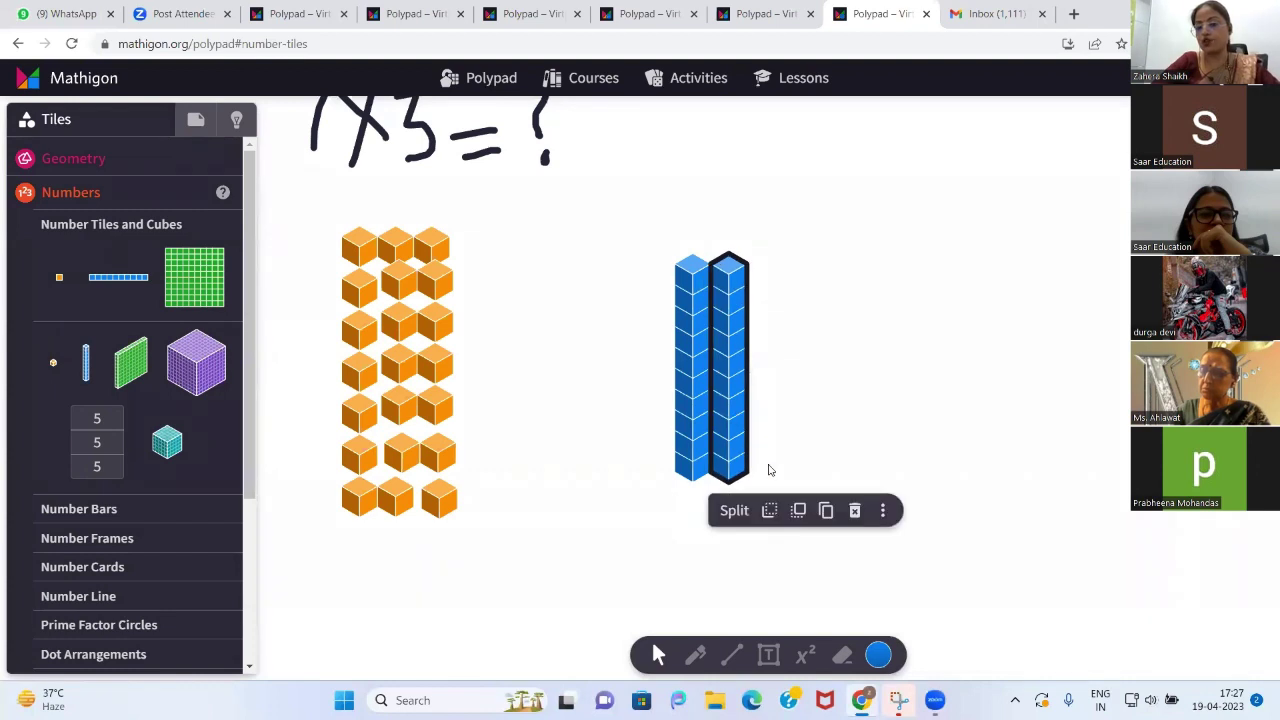
Copy an orange unit cube and set it beside the two blue rods
click(436, 497)
click(491, 543)
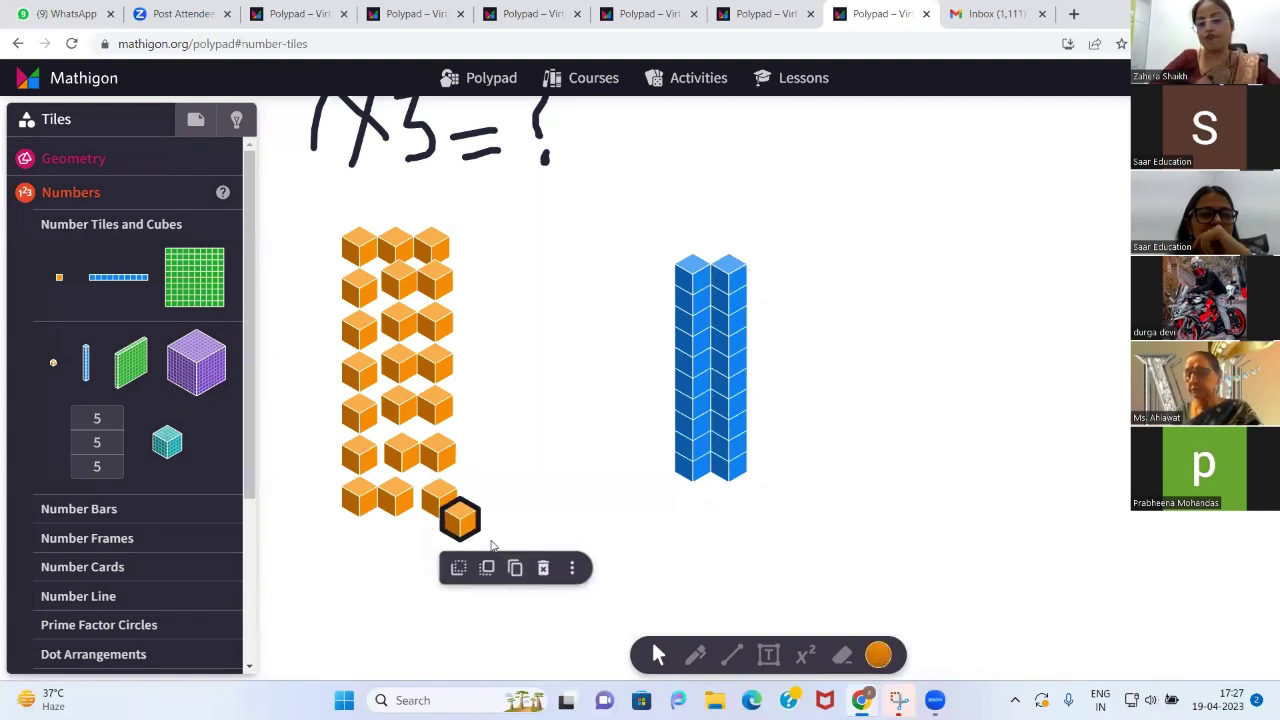
drag(451, 519, 775, 453)
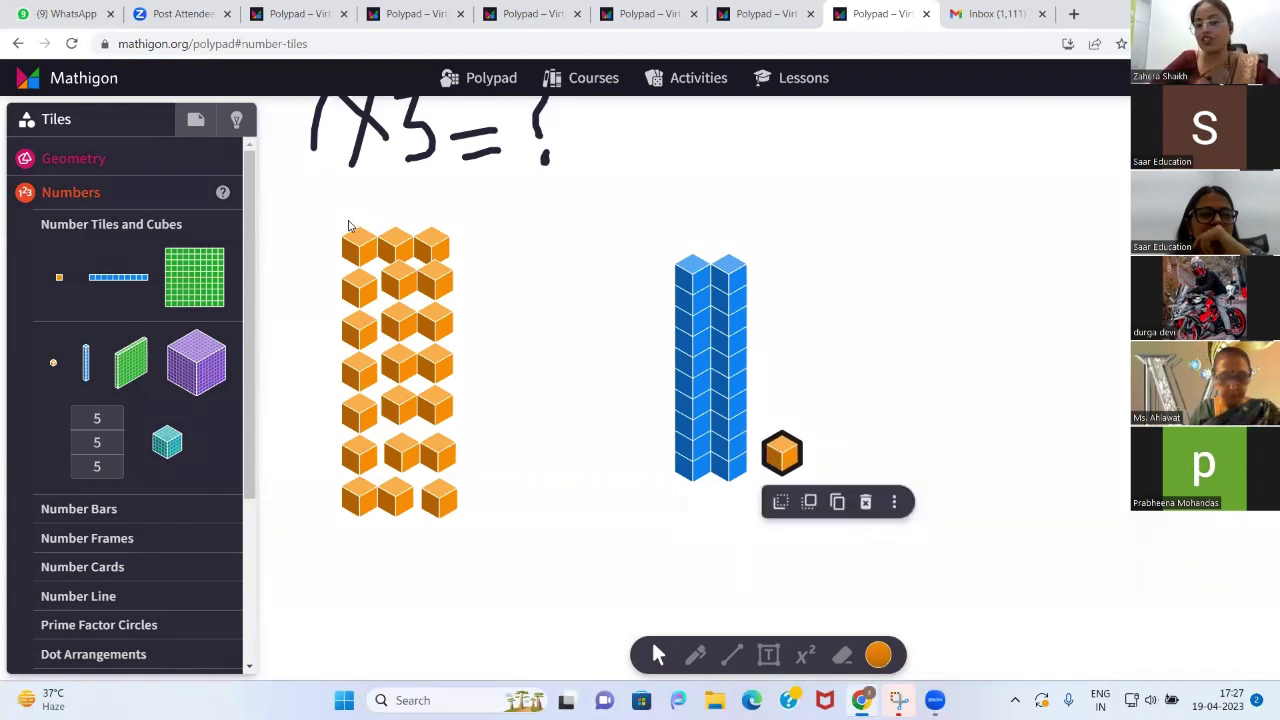
scroll(659, 158, up, 1)
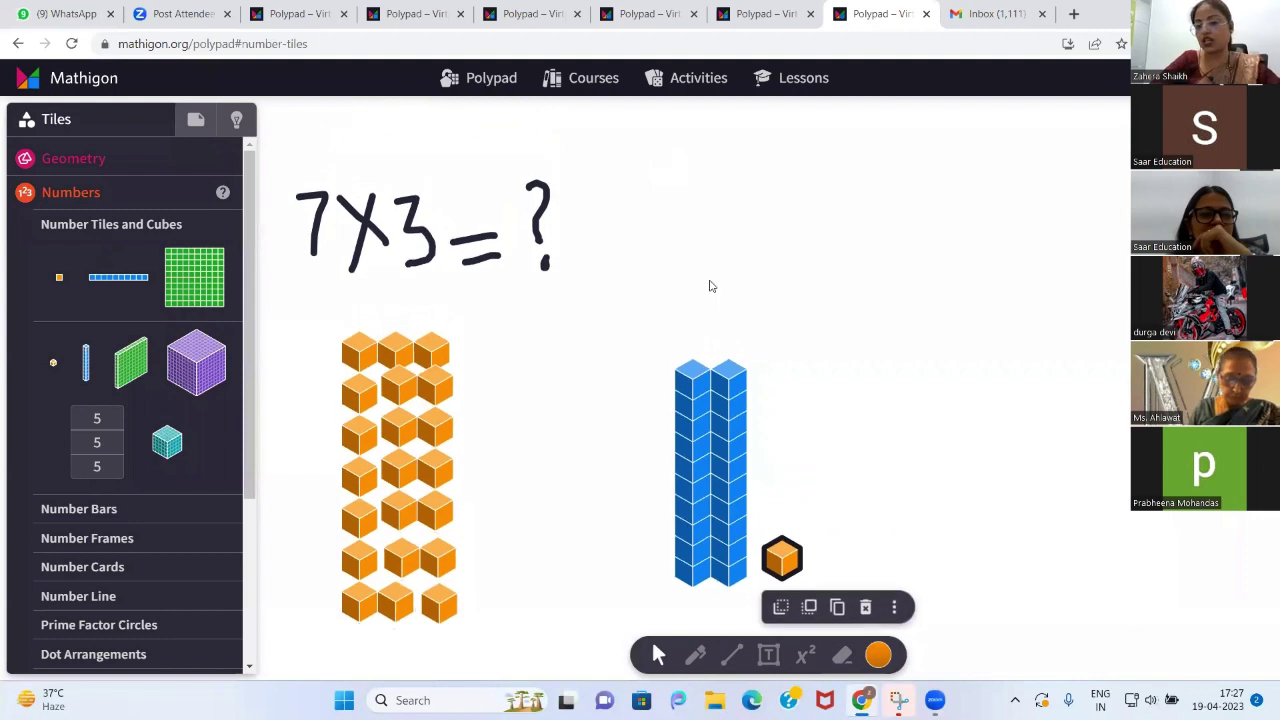
scroll(683, 314, down, 1)
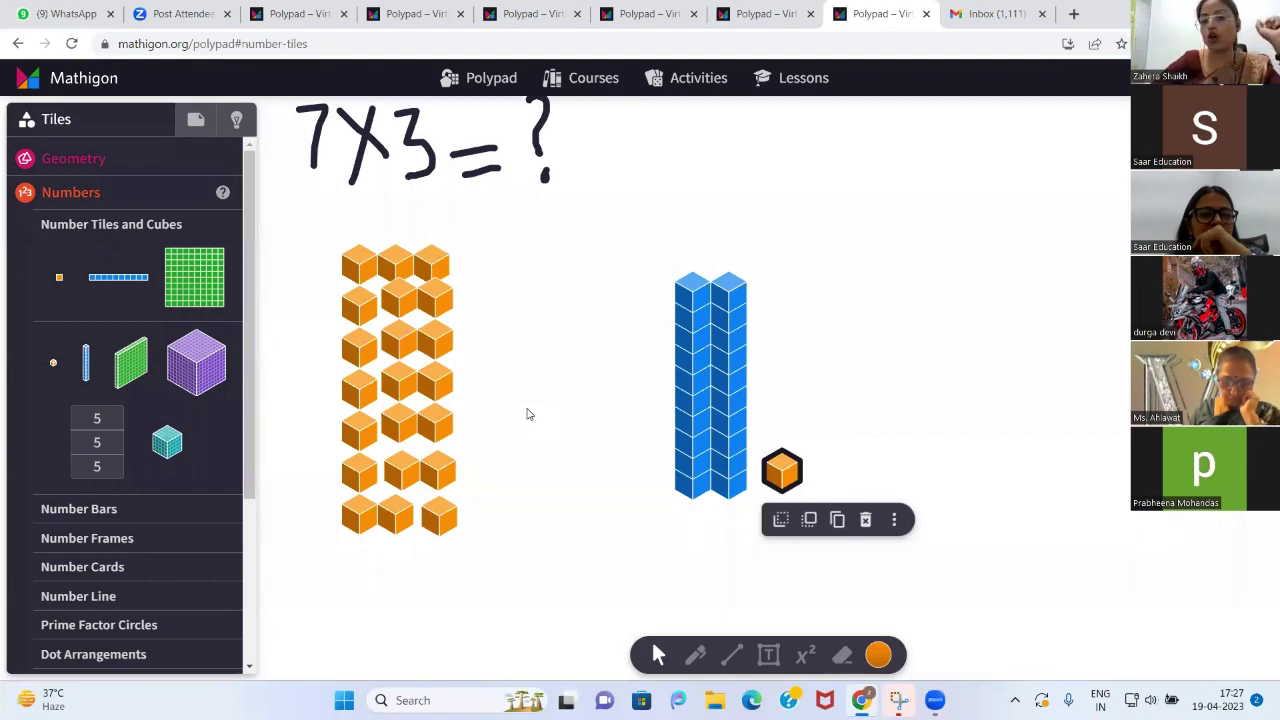
scroll(680, 310, up, 3)
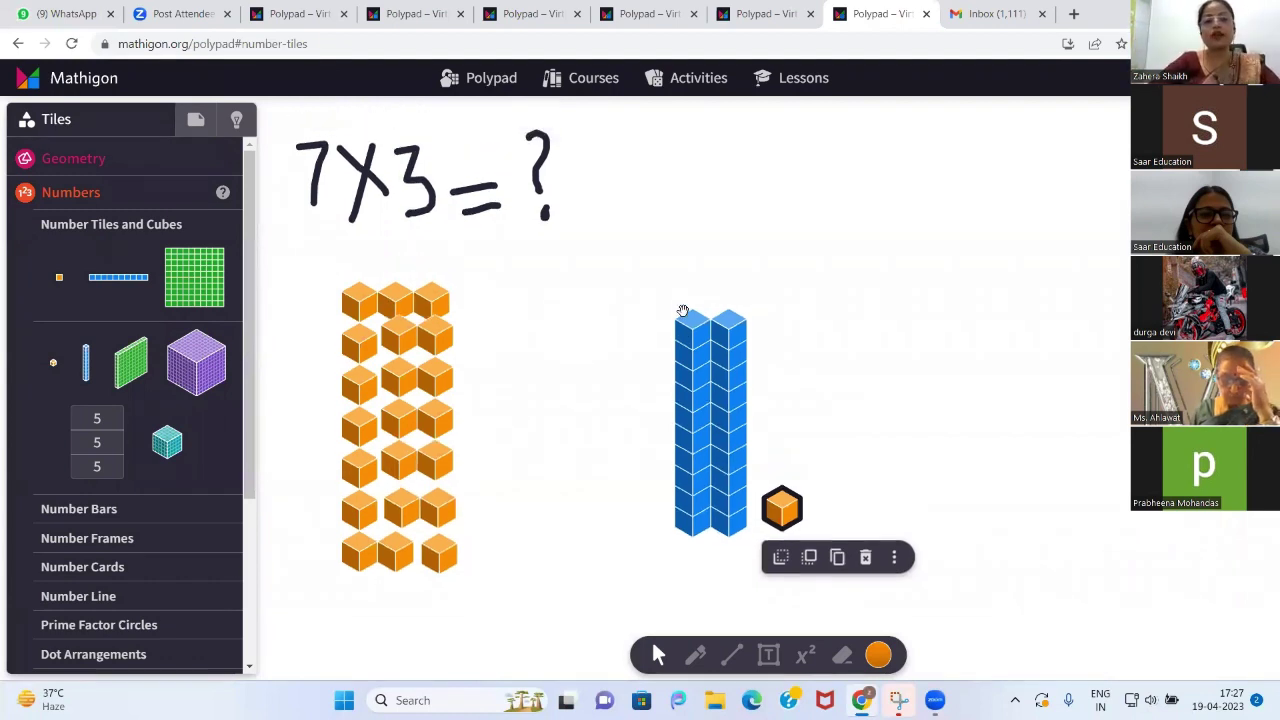
scroll(634, 375, down, 2)
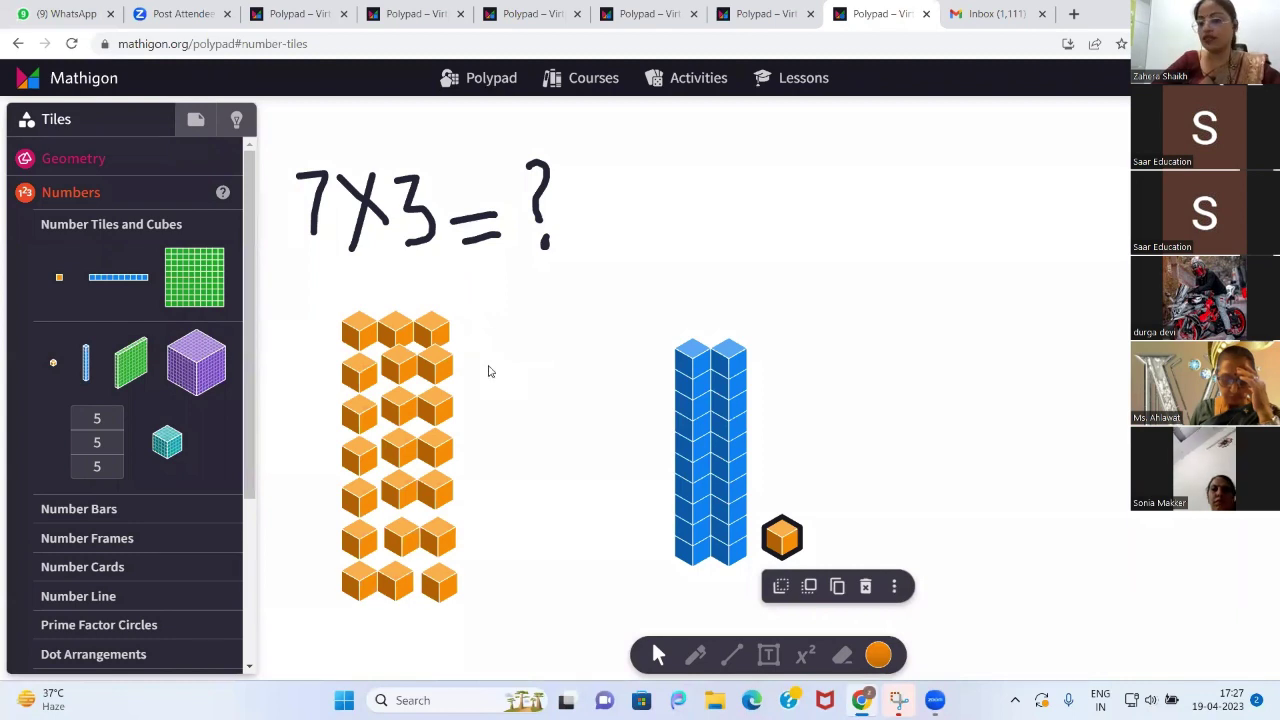
scroll(591, 241, down, 1)
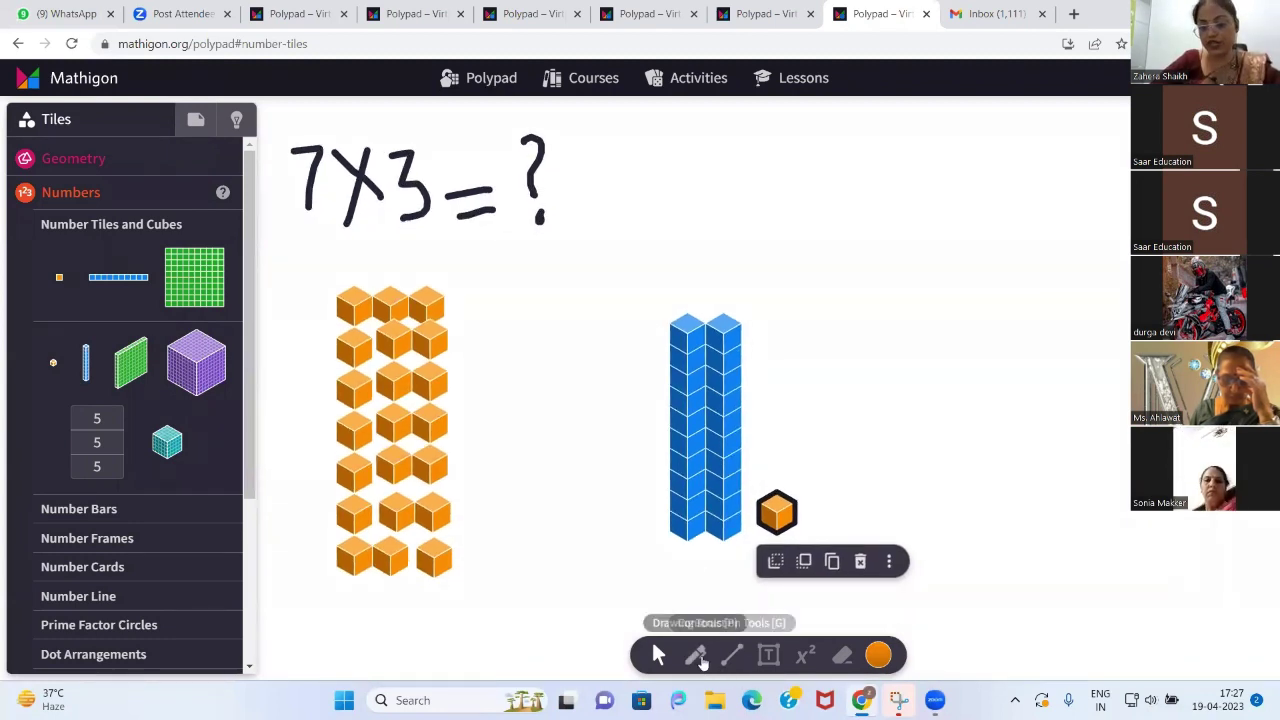
Erase the question mark and write 21 as the answer to 7X3=
click(697, 656)
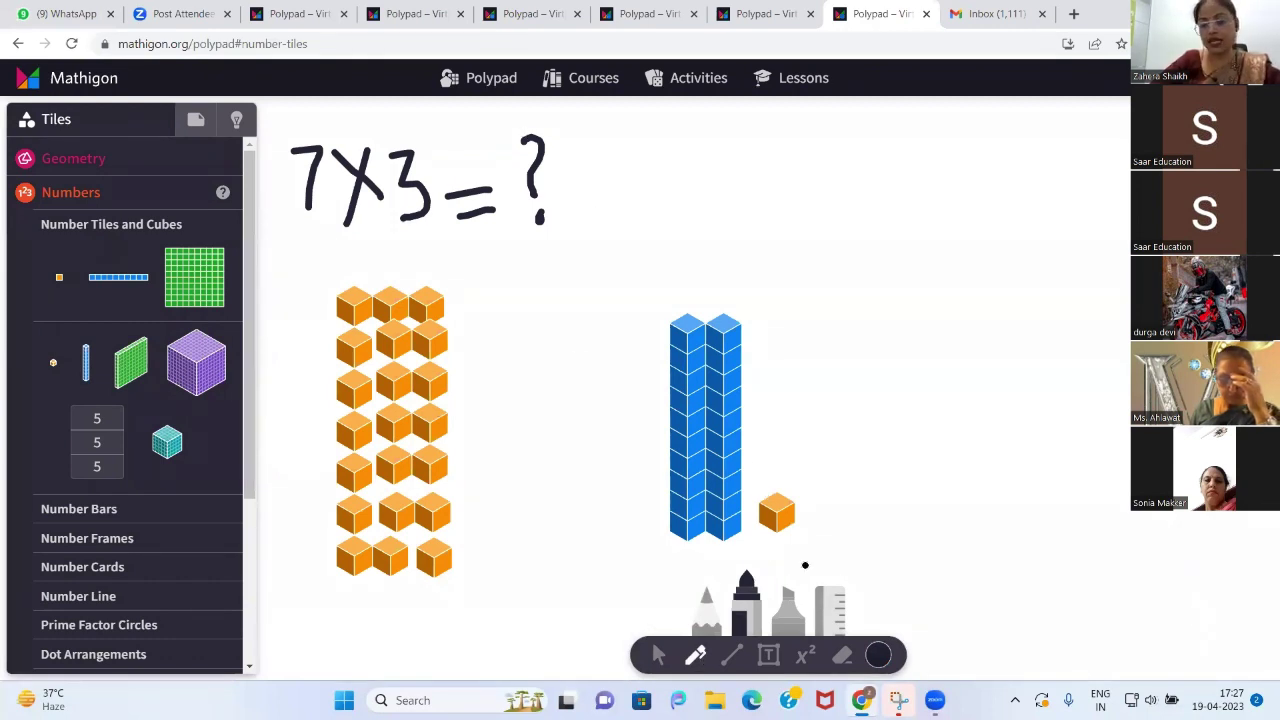
click(842, 655)
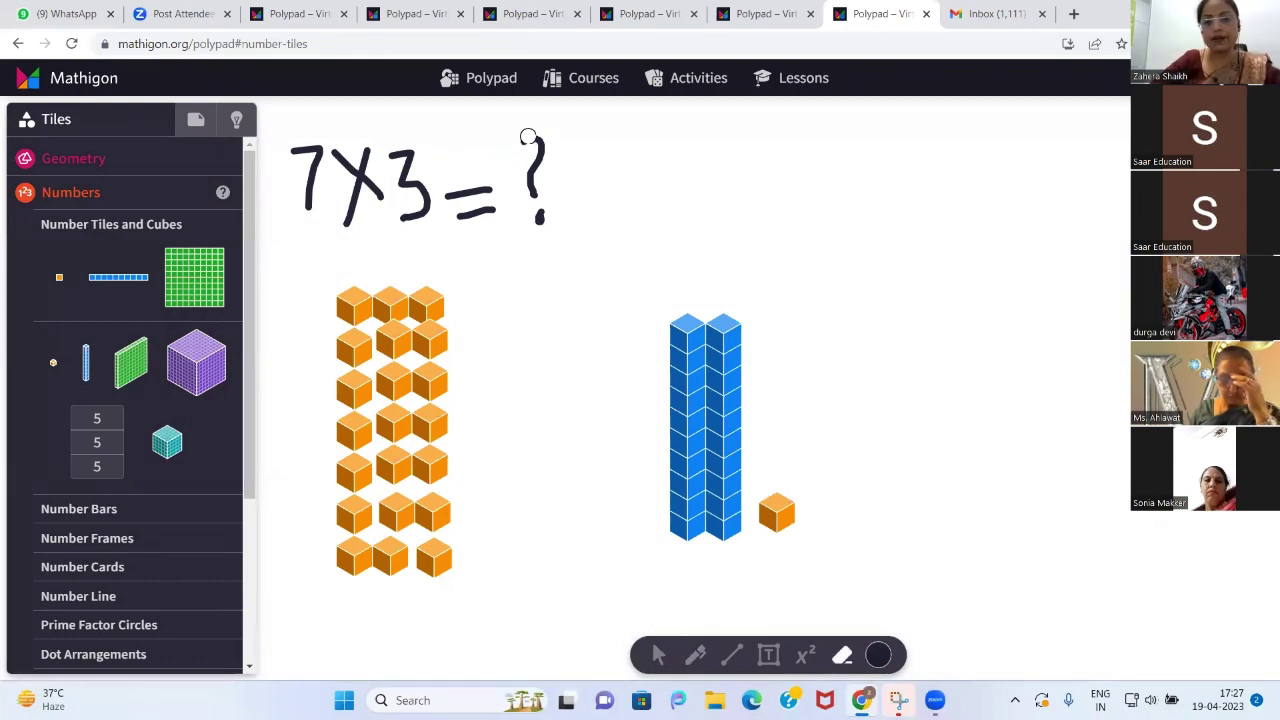
drag(526, 134, 537, 217)
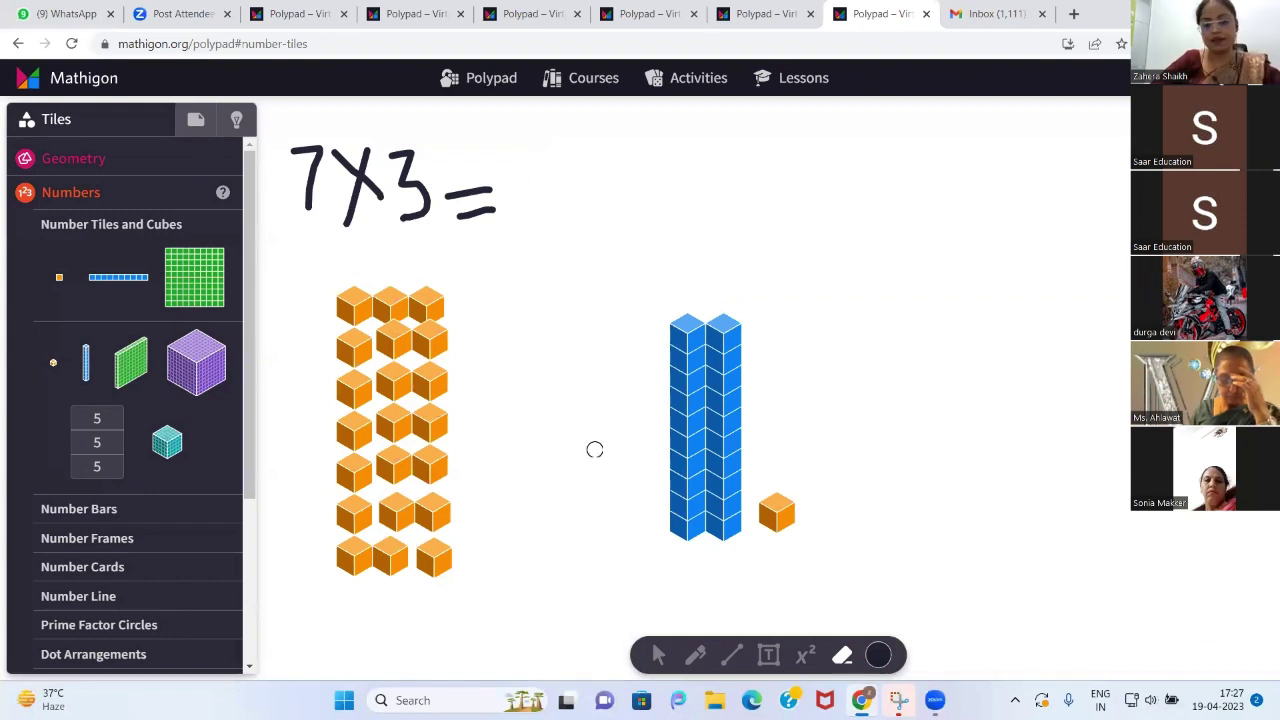
click(695, 655)
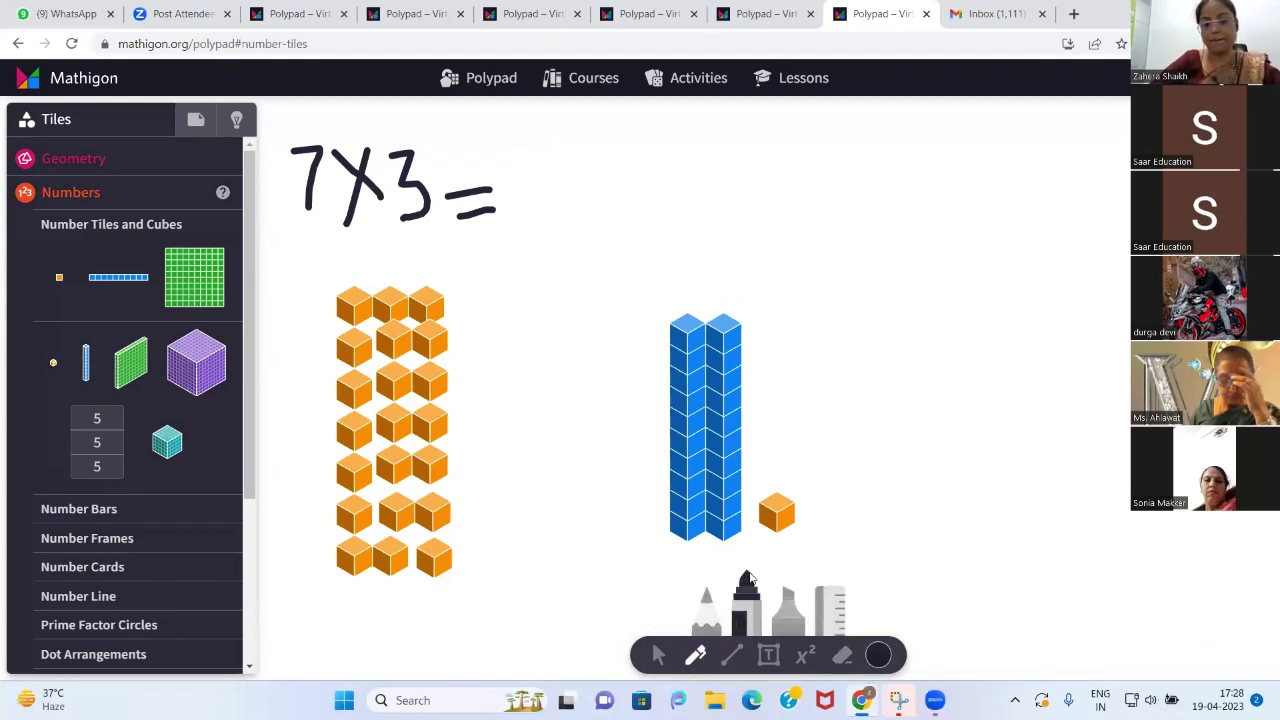
mouse_move(531, 145)
mouse_down()
mouse_move(536, 221)
mouse_move(578, 210)
mouse_up()
drag(591, 150, 600, 204)
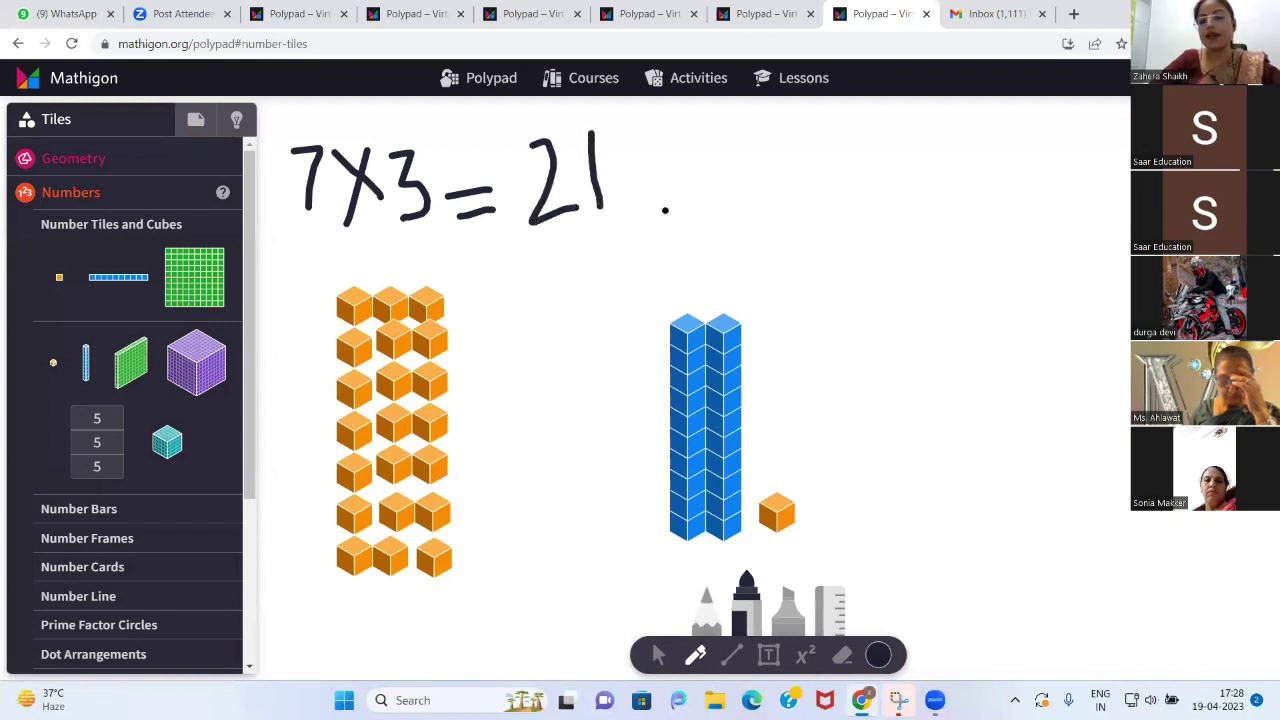
Handwrite 21 ÷ 7 = ? to the right of the first equation
mouse_move(758, 196)
mouse_down()
mouse_move(790, 182)
mouse_move(818, 256)
mouse_up()
drag(833, 177, 842, 245)
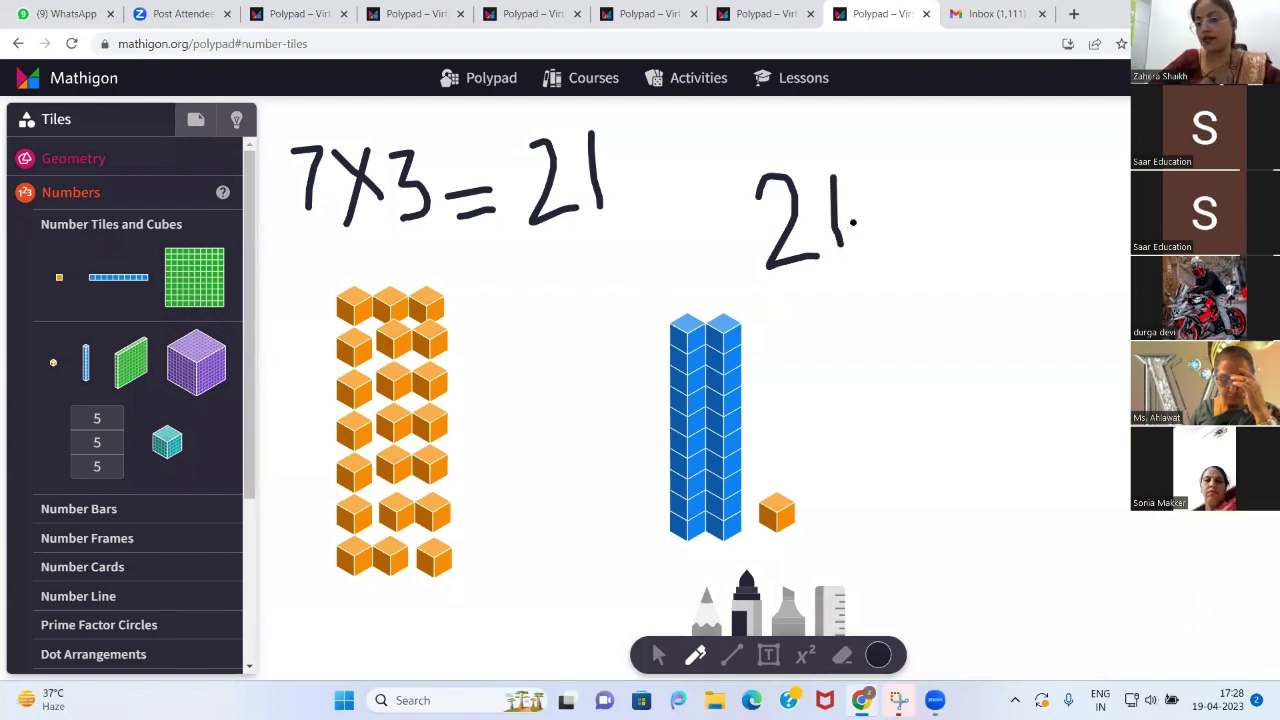
drag(856, 210, 906, 203)
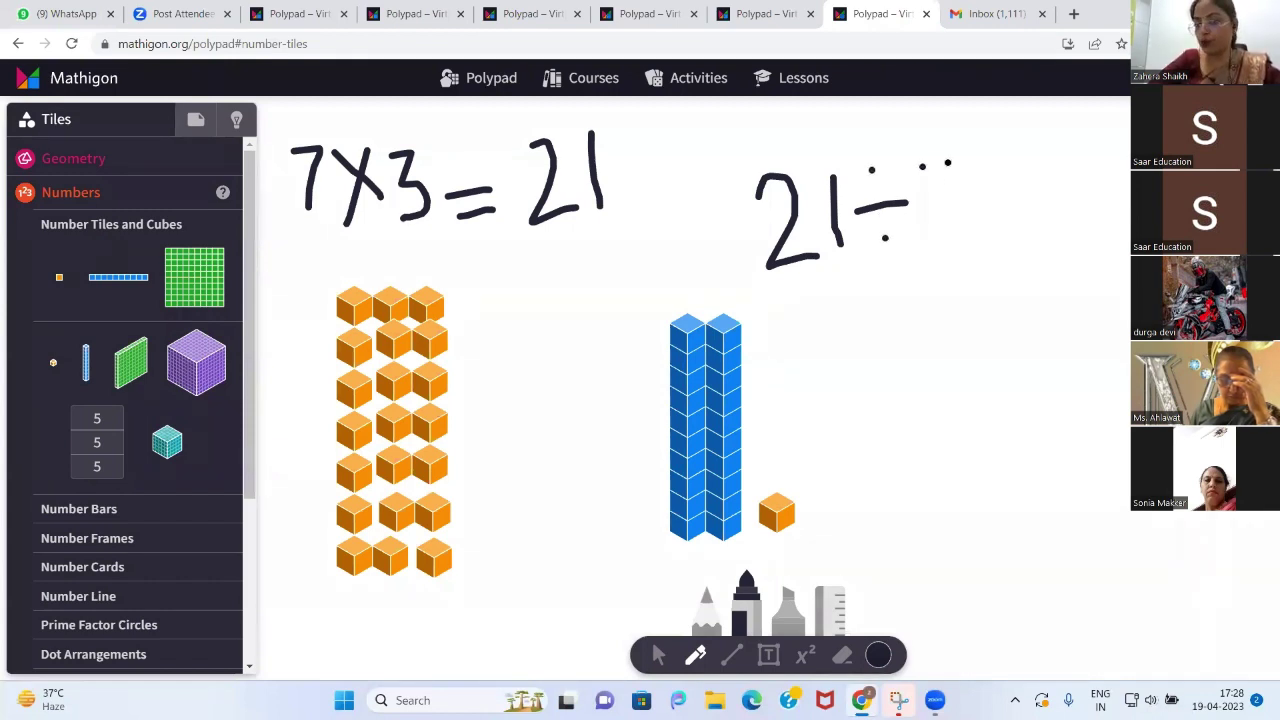
mouse_move(922, 166)
mouse_down()
mouse_move(942, 252)
mouse_move(1021, 207)
mouse_move(1029, 226)
mouse_up()
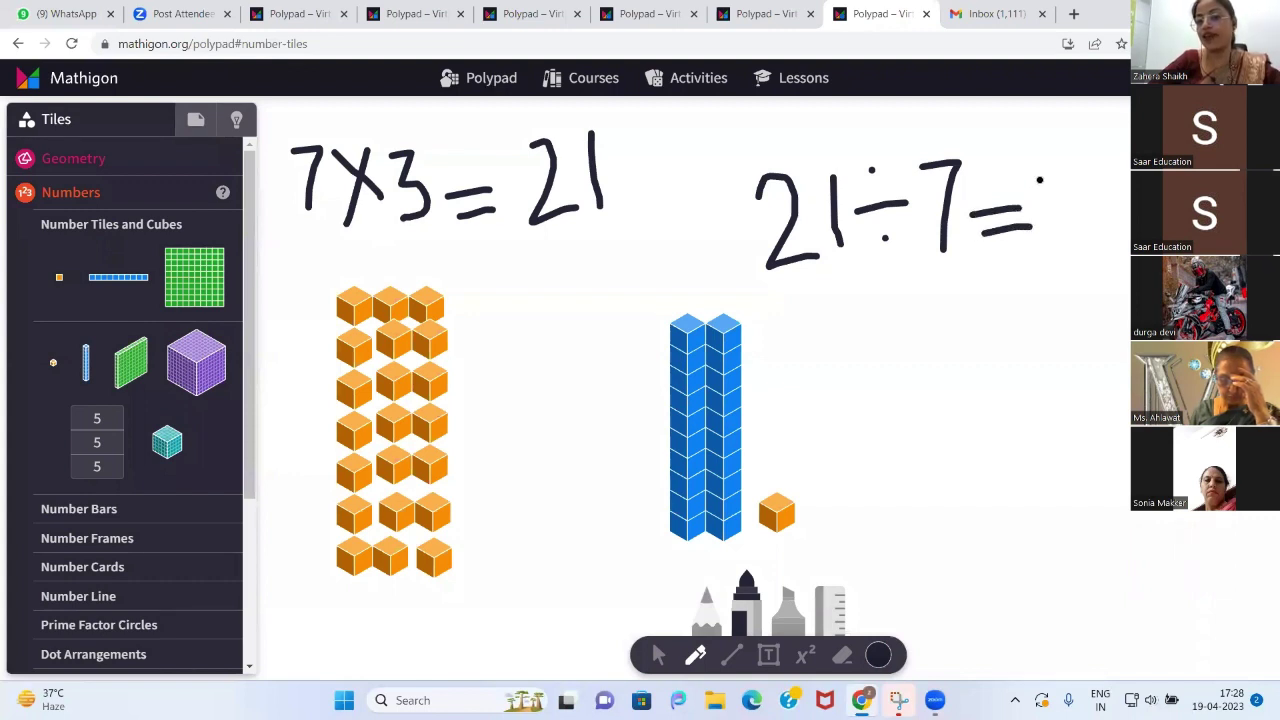
drag(1039, 172, 1036, 197)
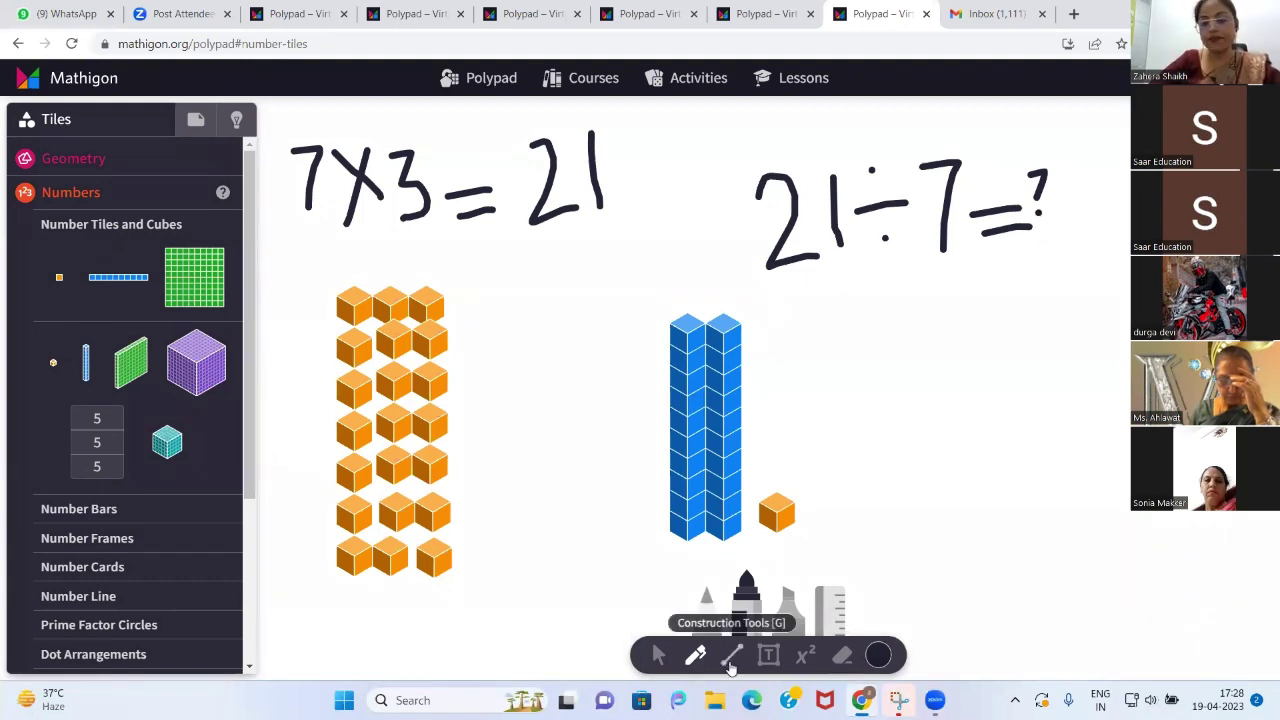
click(658, 655)
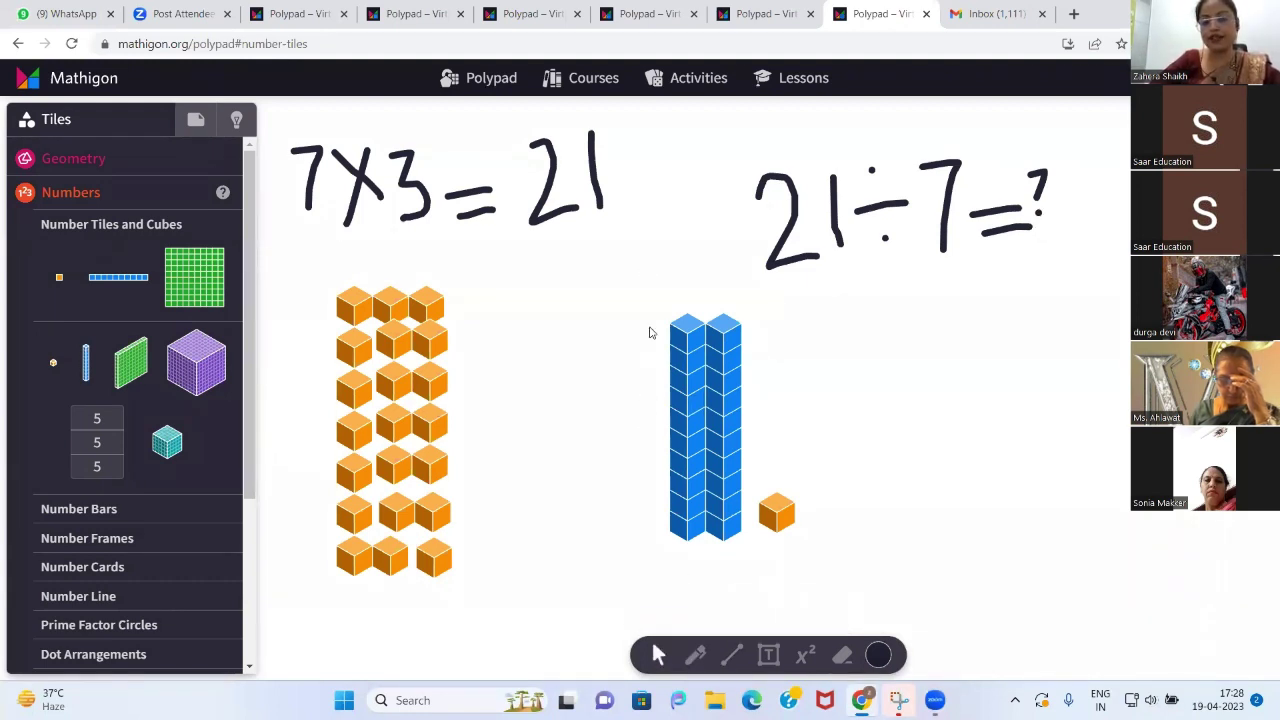
Delete the orange cube array, then try selecting the remaining rods and cube
drag(334, 266, 492, 552)
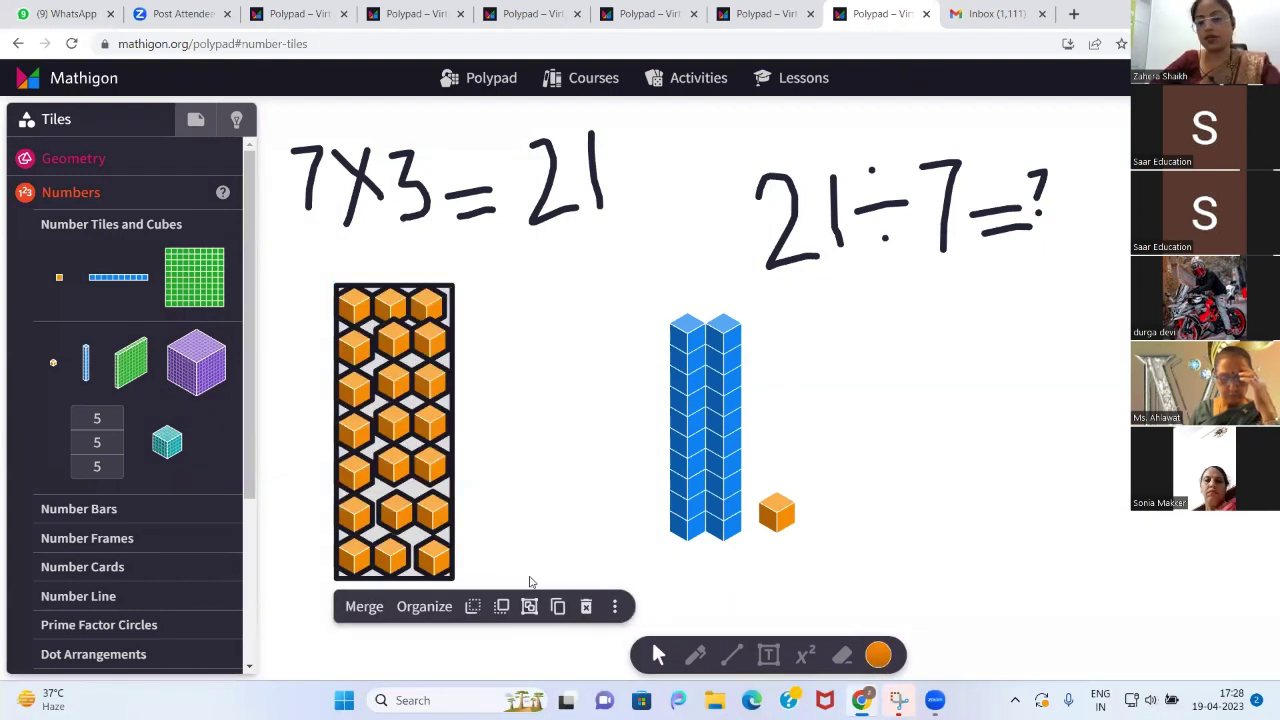
key(Delete)
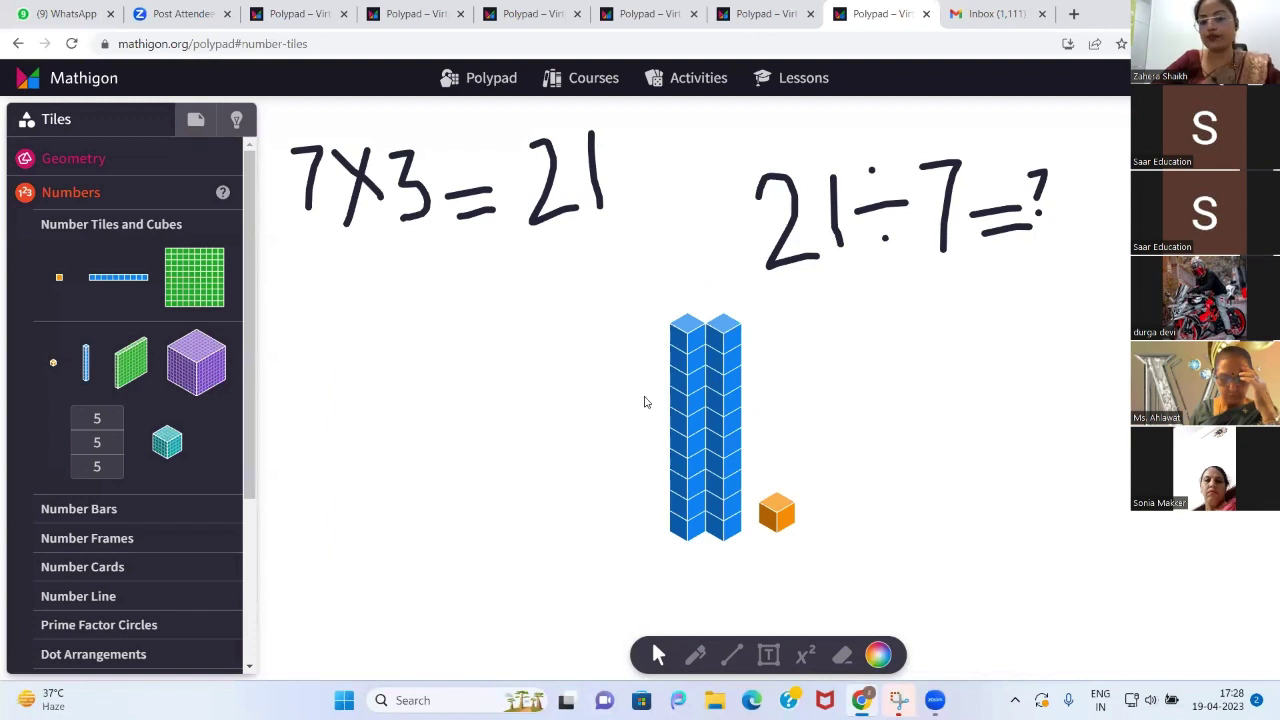
drag(637, 281, 864, 560)
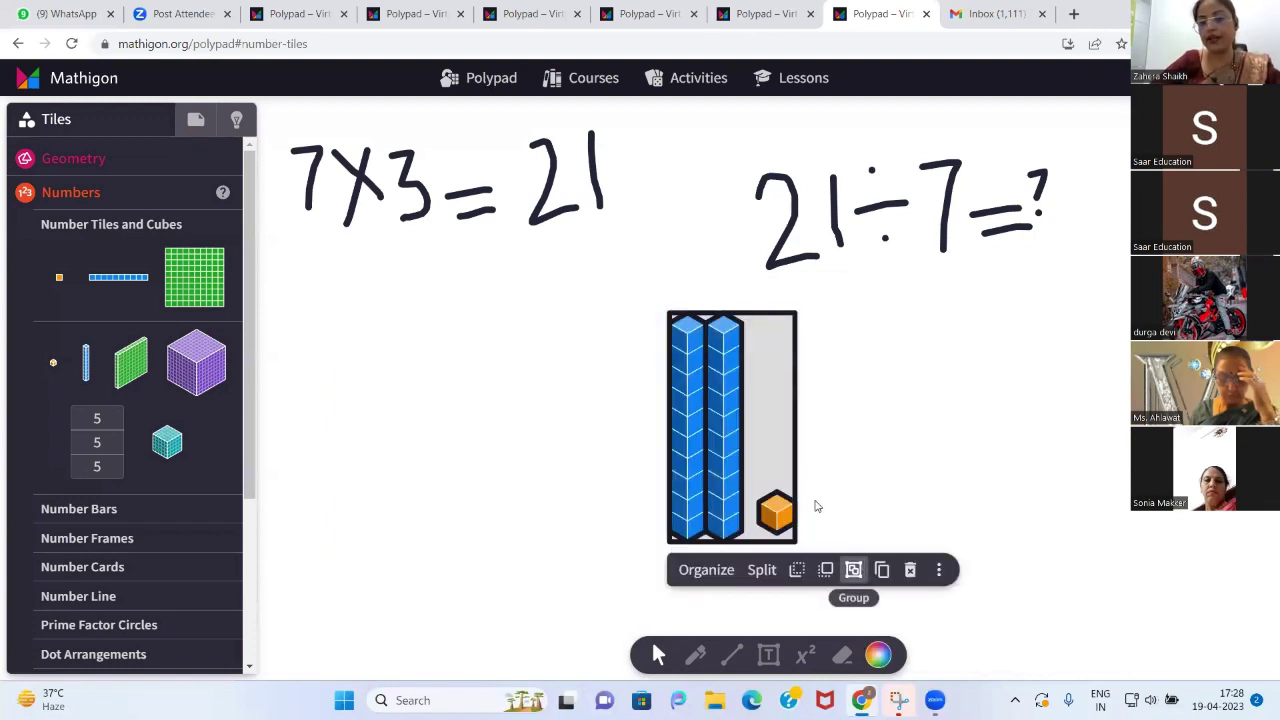
drag(788, 458, 630, 445)
click(916, 450)
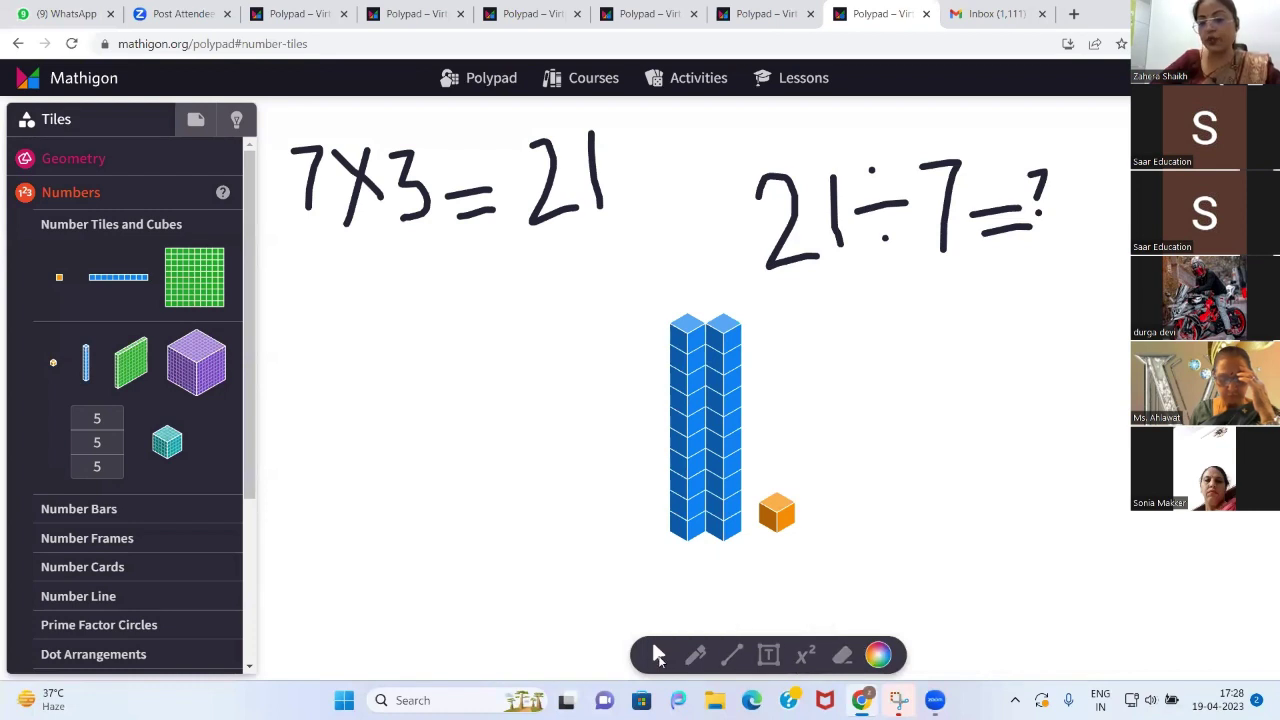
Group the two ten-rods with the cube, then ungroup them and select the right rod
drag(641, 278, 800, 549)
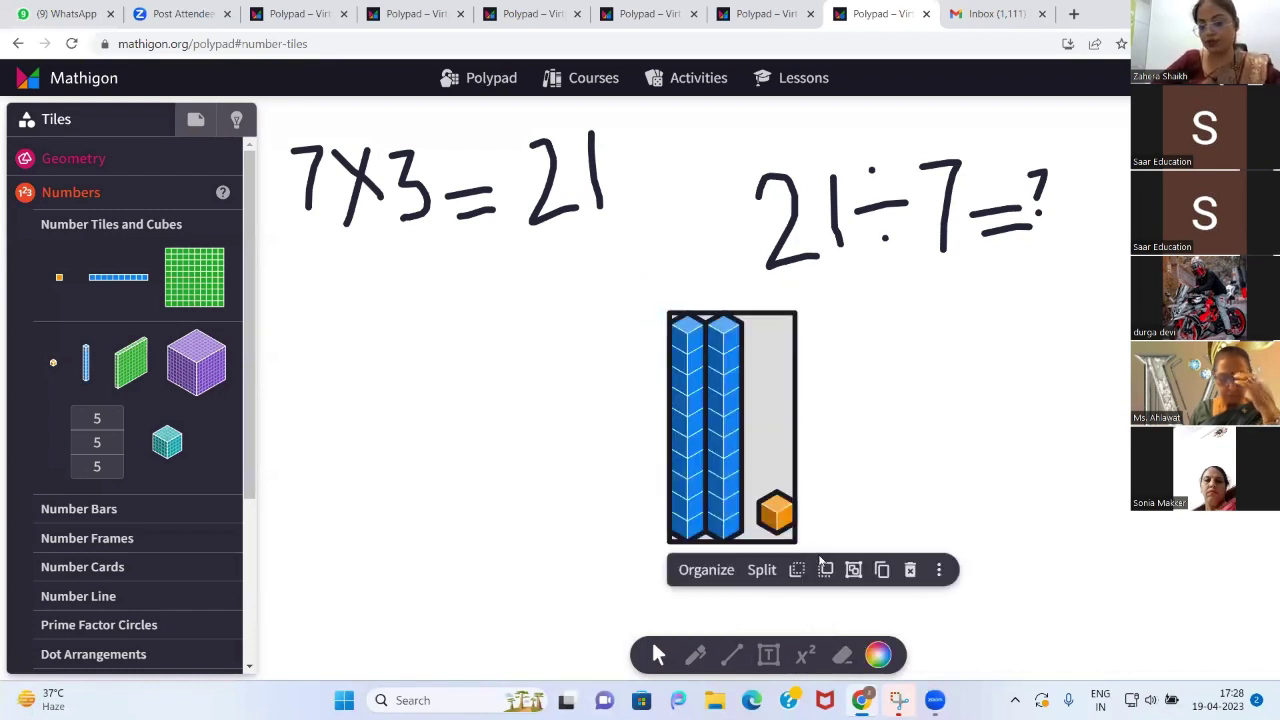
click(825, 569)
drag(751, 420, 445, 384)
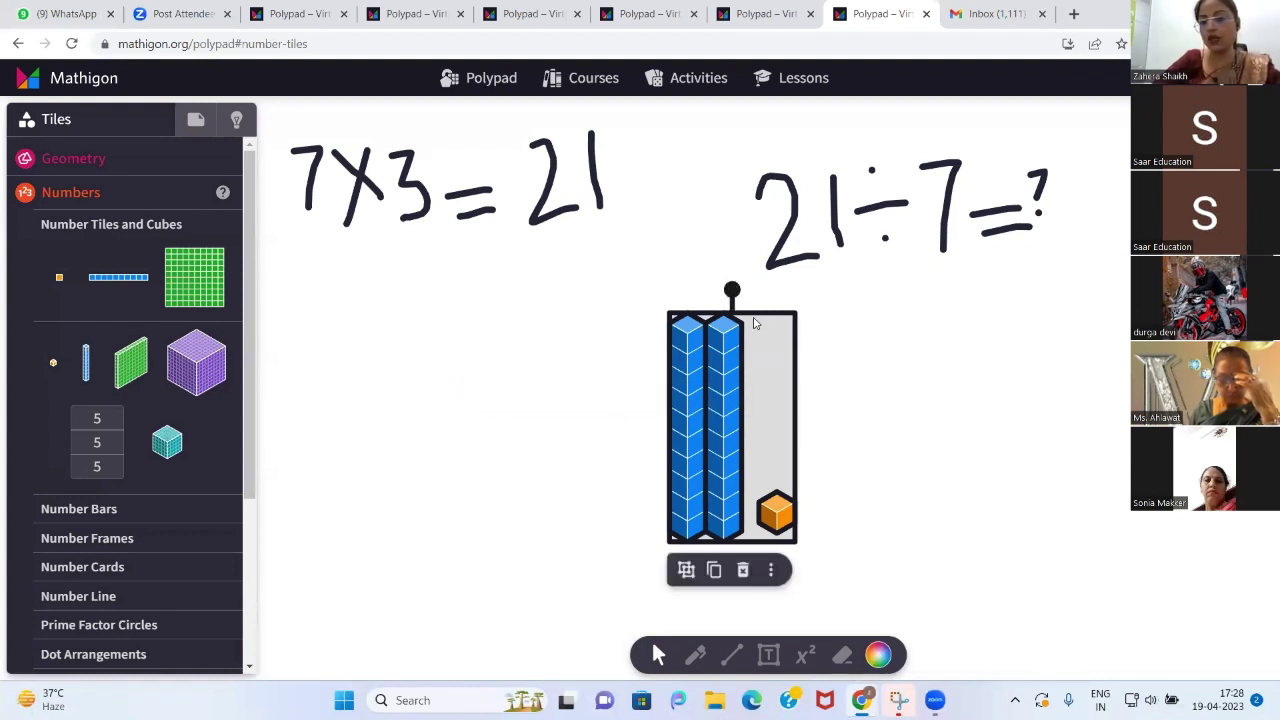
drag(503, 346, 800, 546)
click(844, 422)
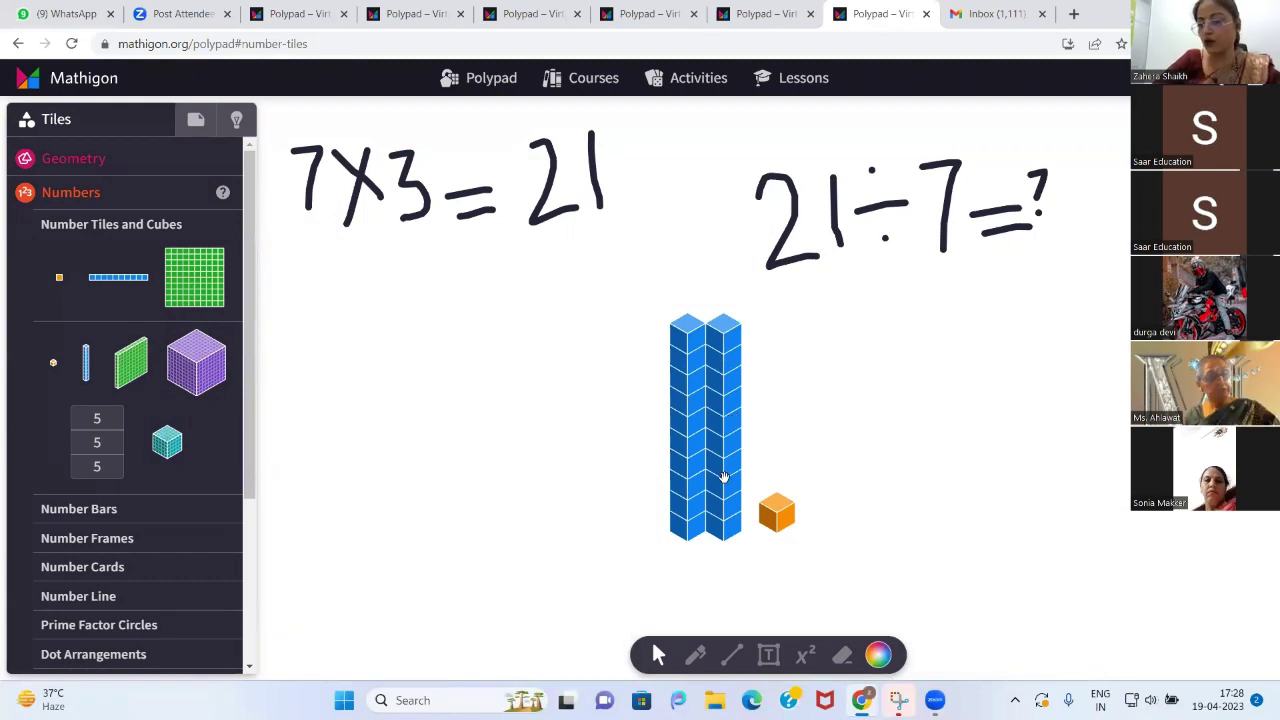
click(735, 380)
click(841, 390)
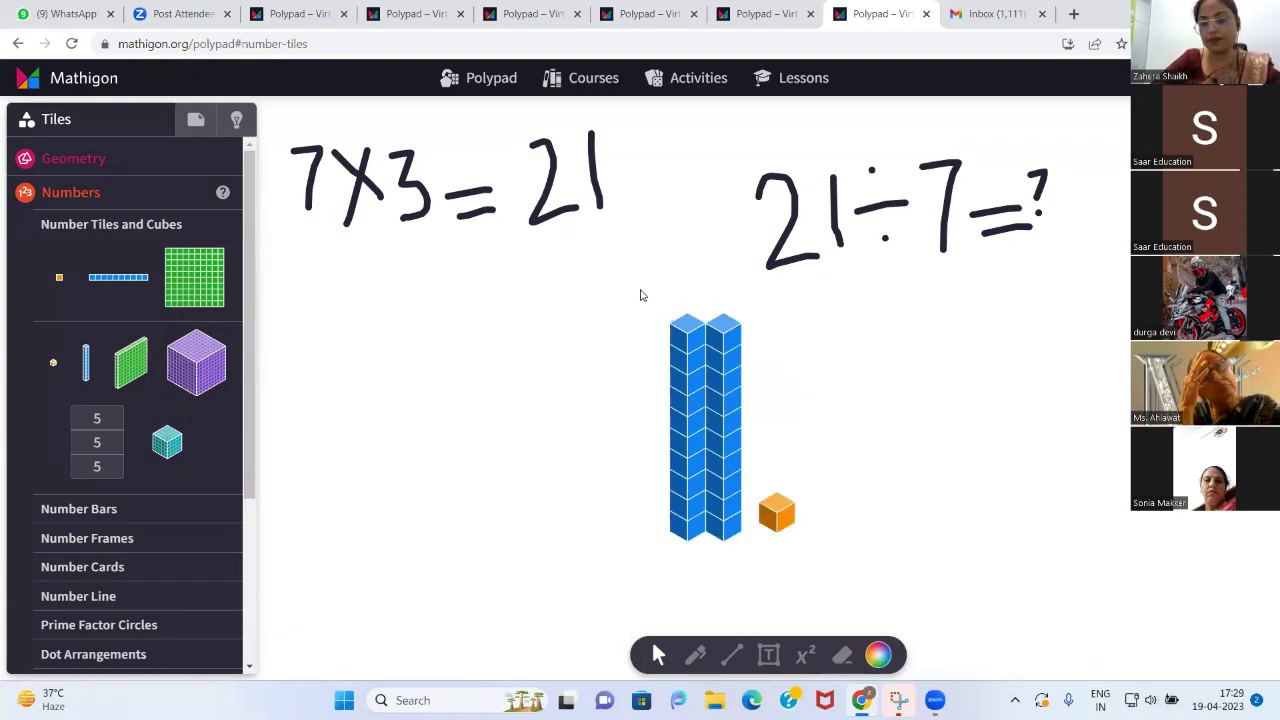
drag(640, 291, 808, 560)
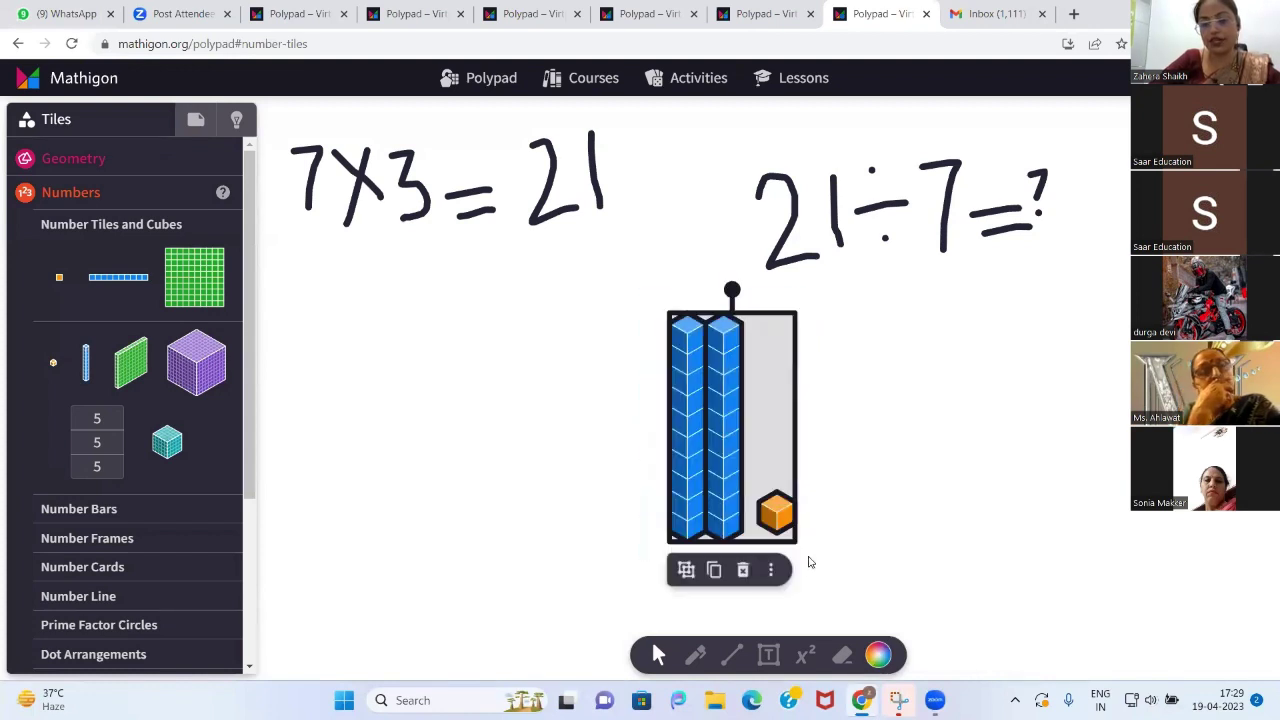
click(689, 572)
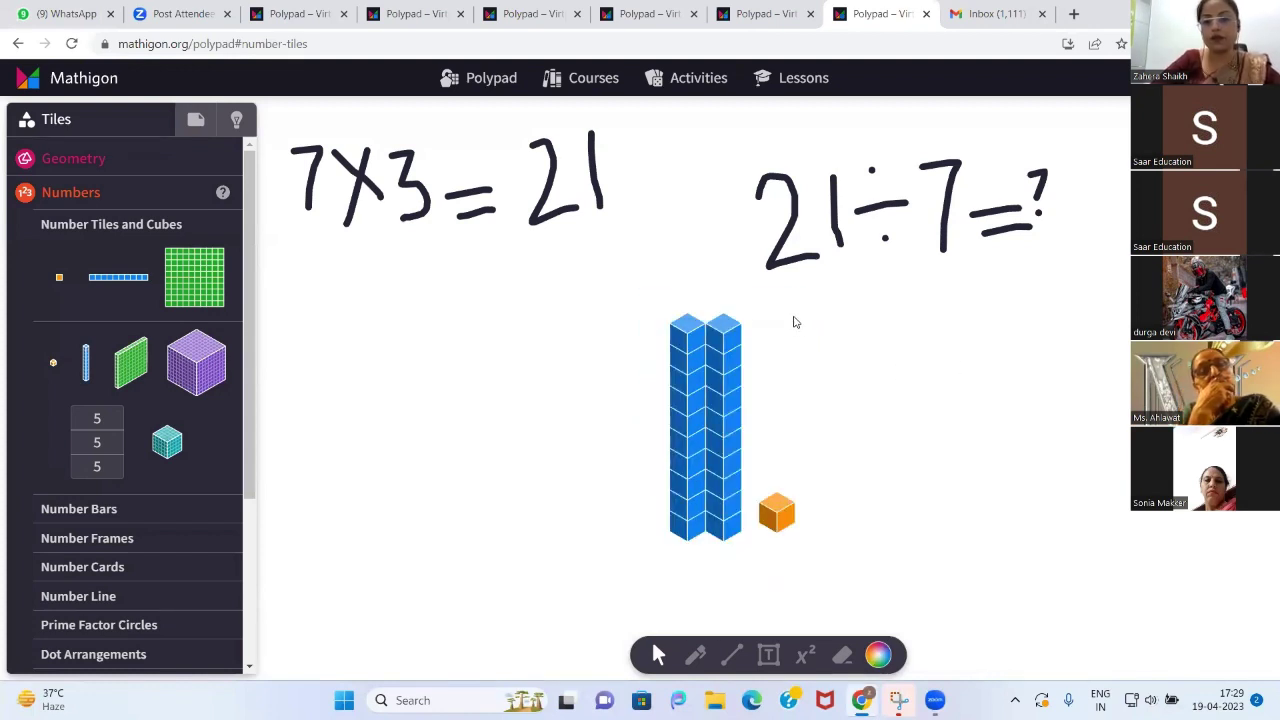
click(757, 517)
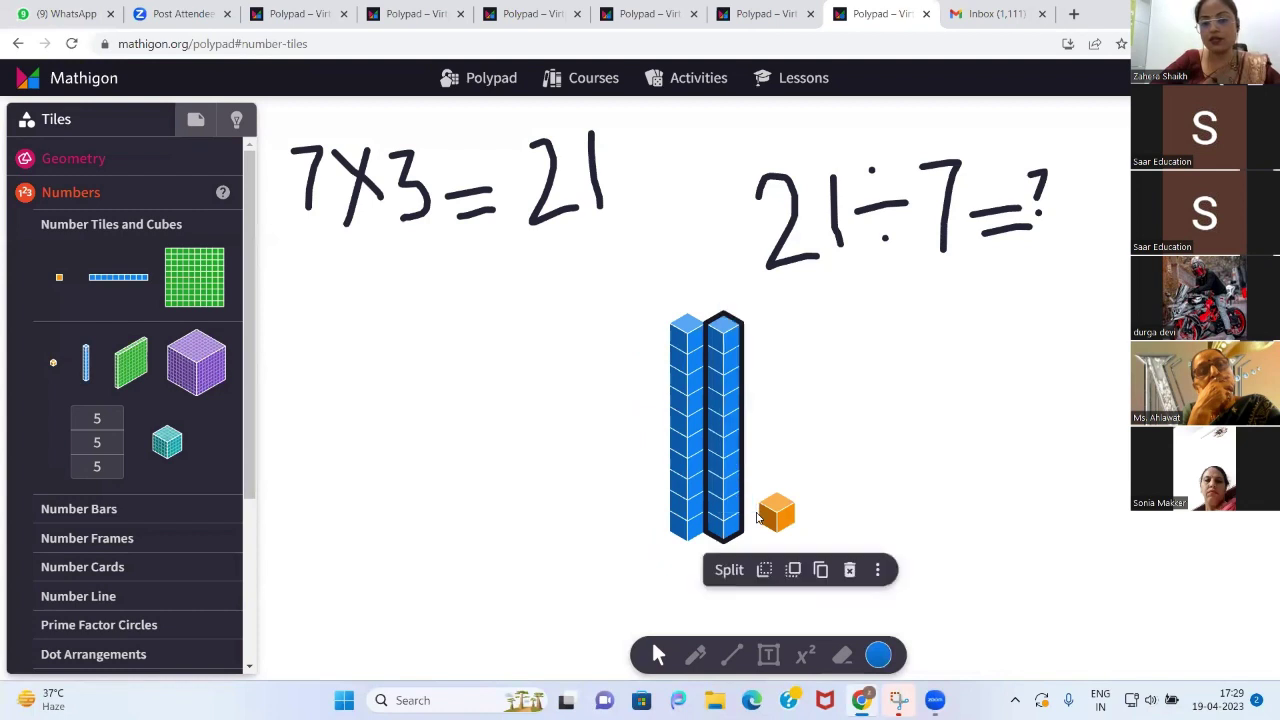
Split the right ten-rod into unit cubes and move seven into a column below 7X3
click(728, 571)
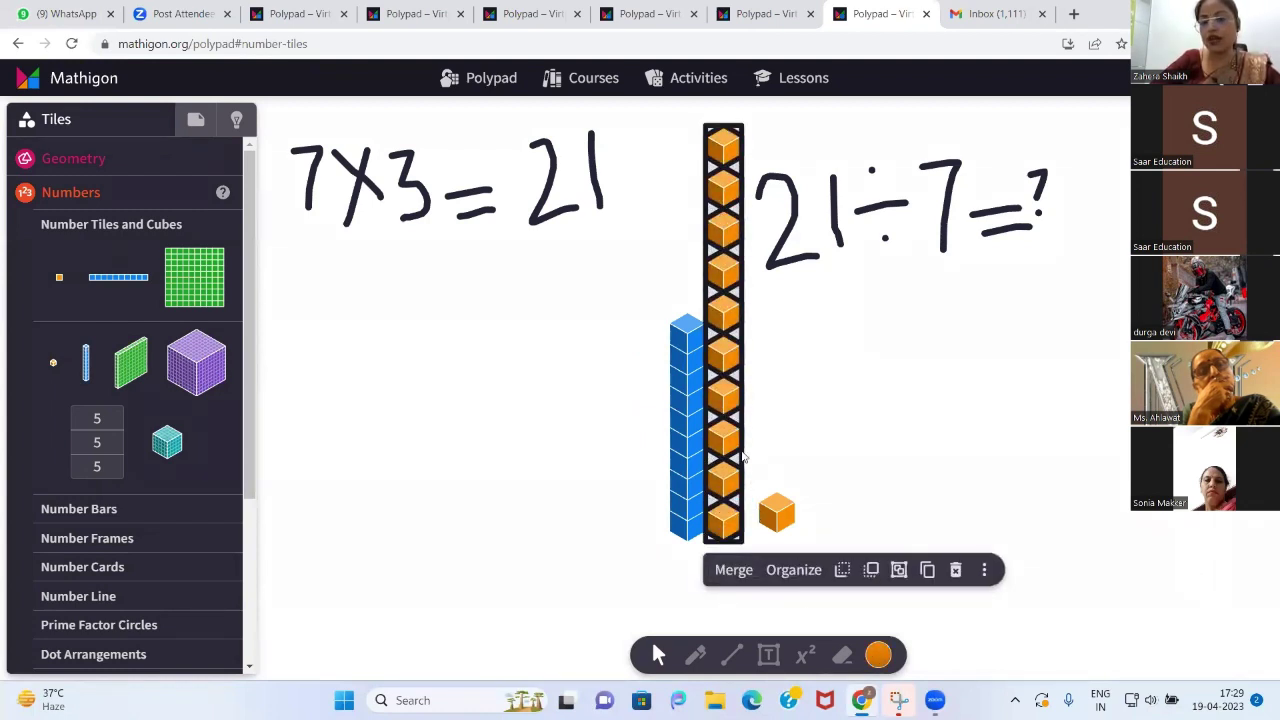
click(830, 403)
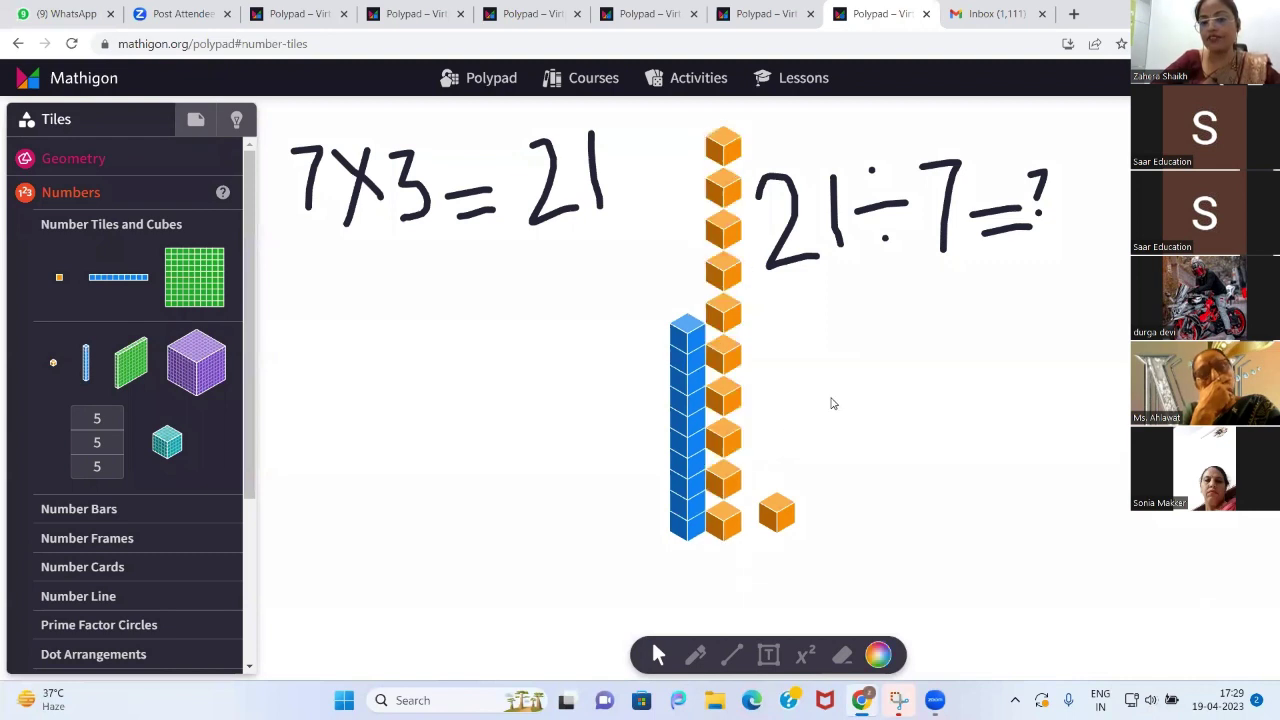
click(729, 140)
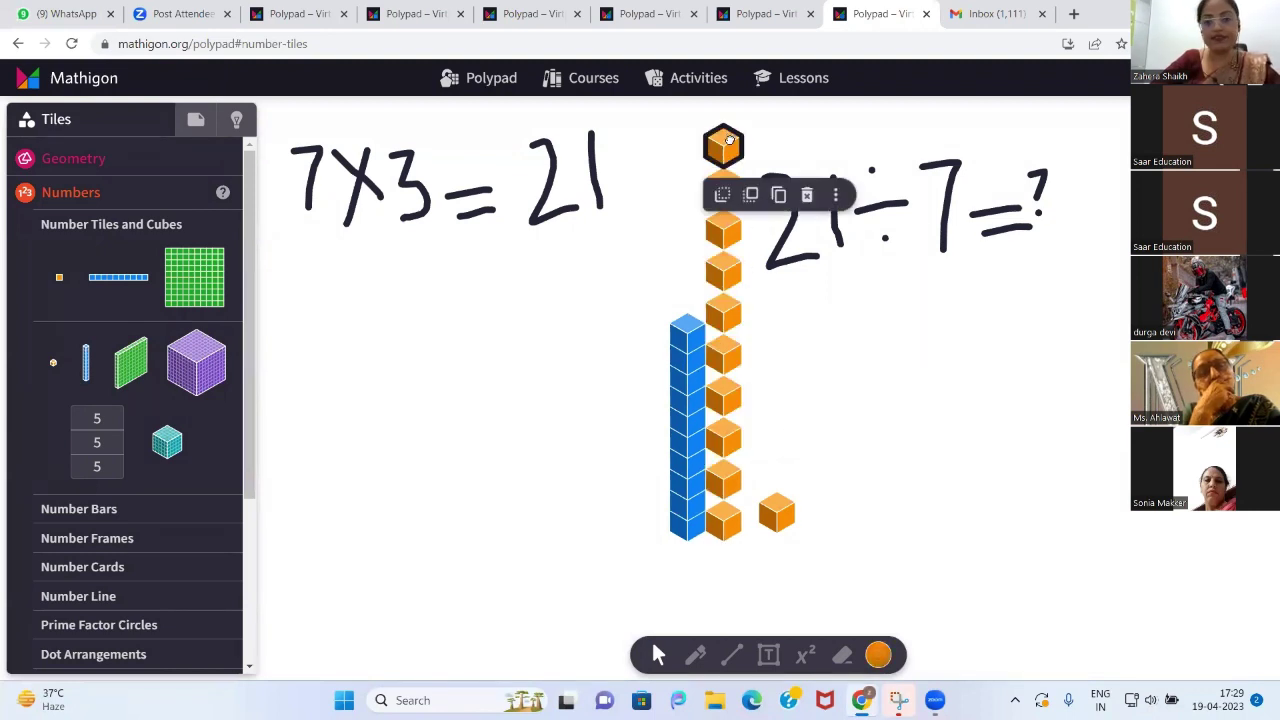
shift+click(724, 212)
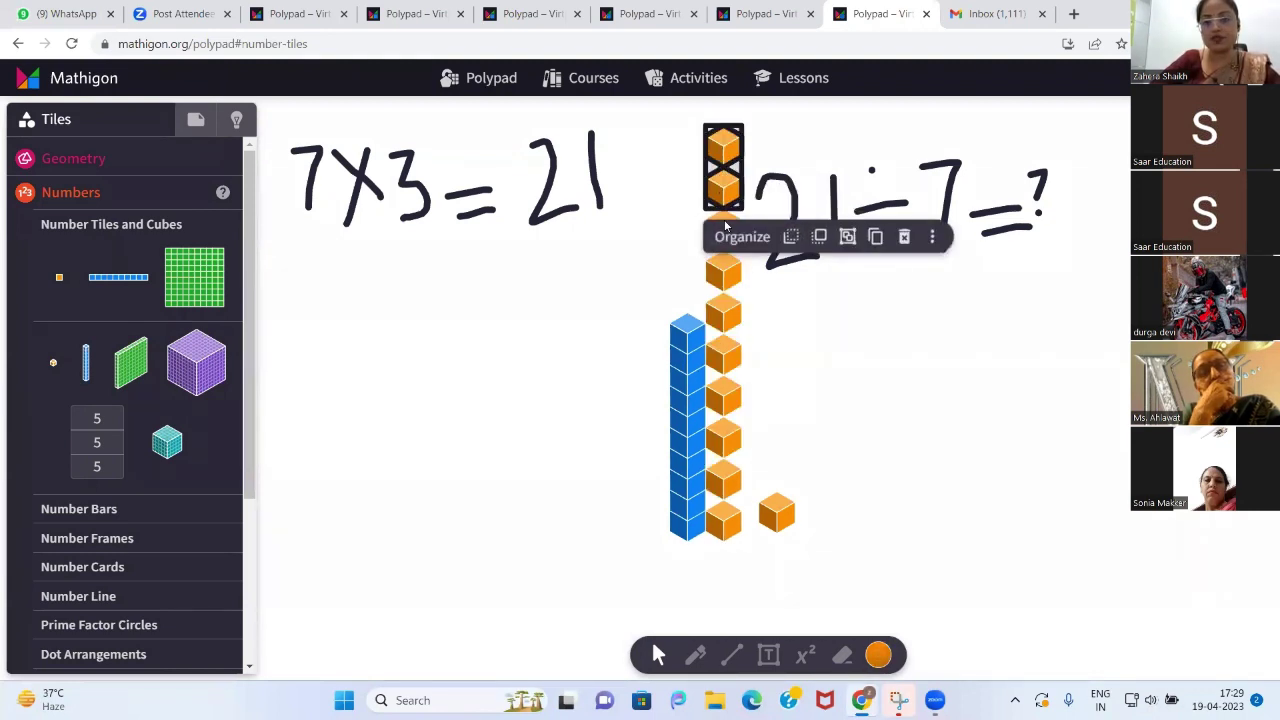
shift+click(724, 220)
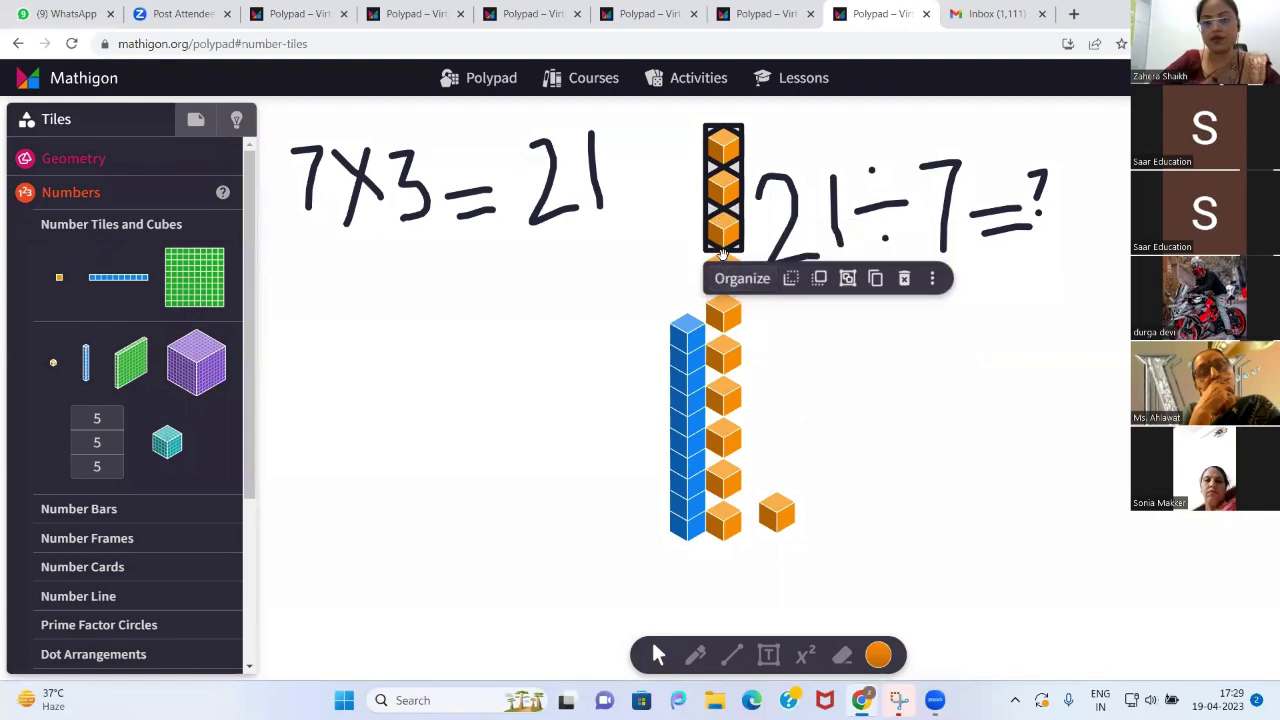
shift+click(724, 256)
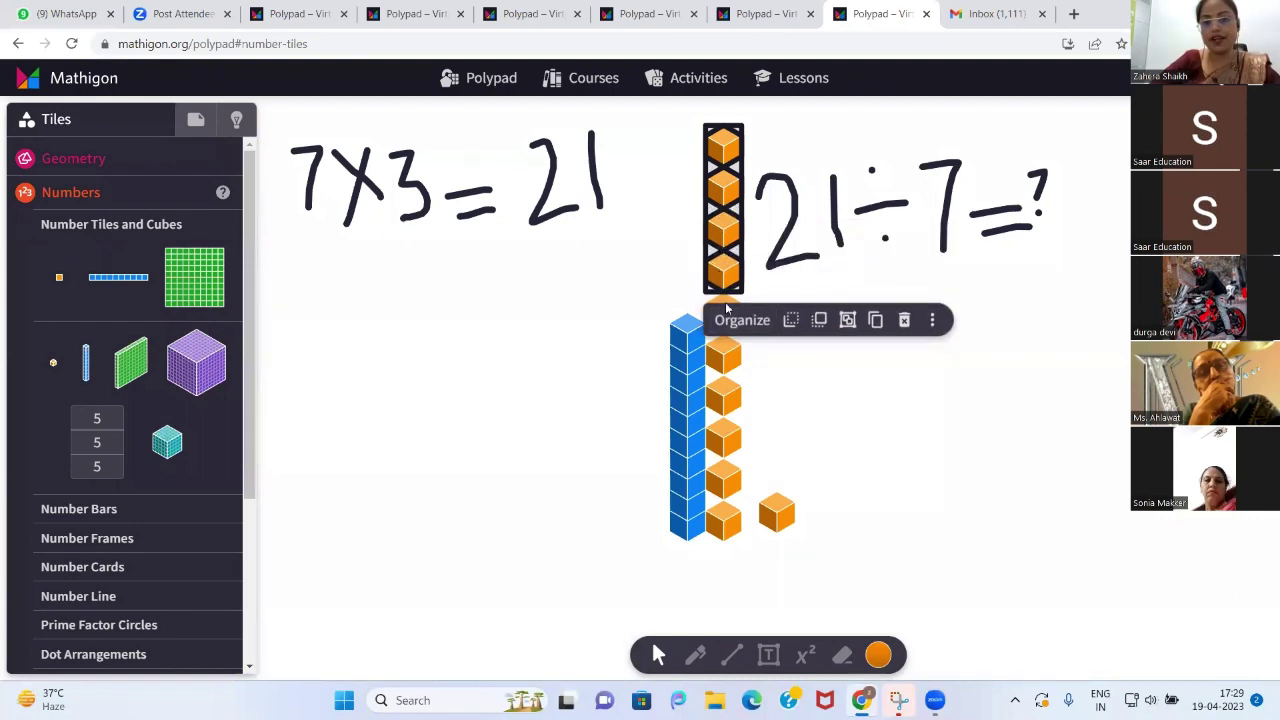
shift+click(724, 298)
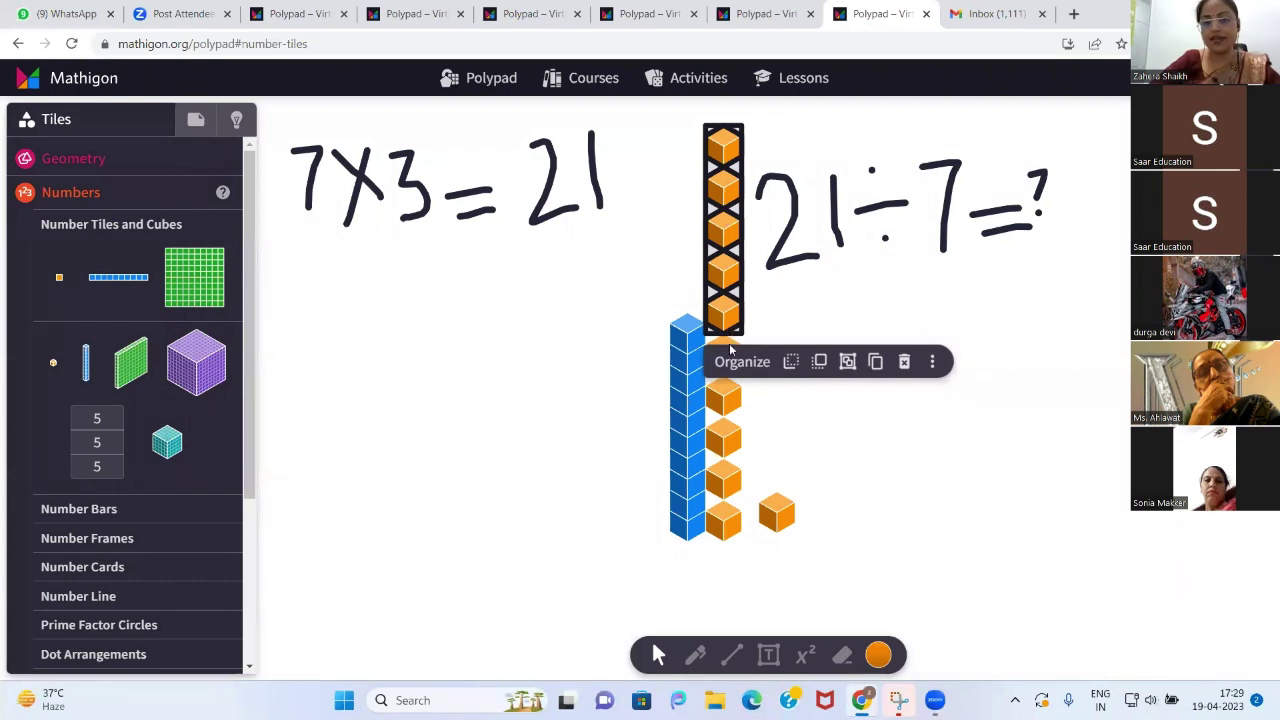
shift+click(726, 340)
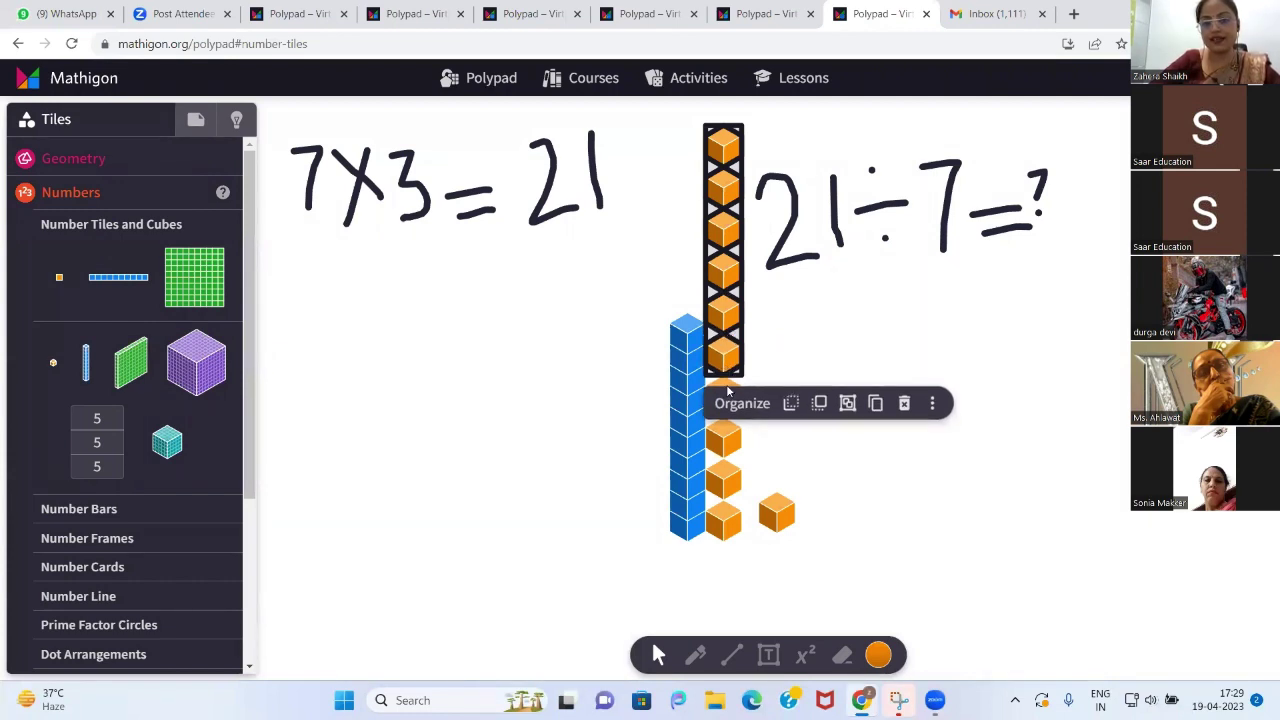
shift+click(726, 382)
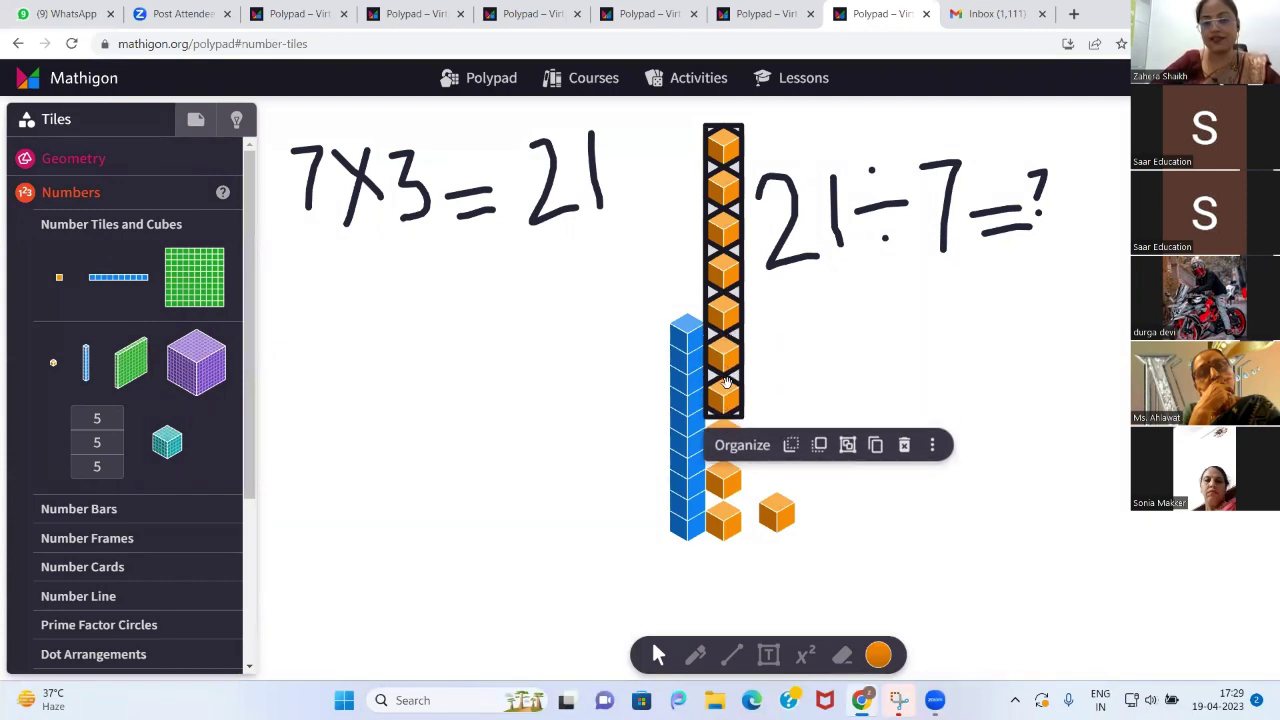
drag(722, 286, 329, 403)
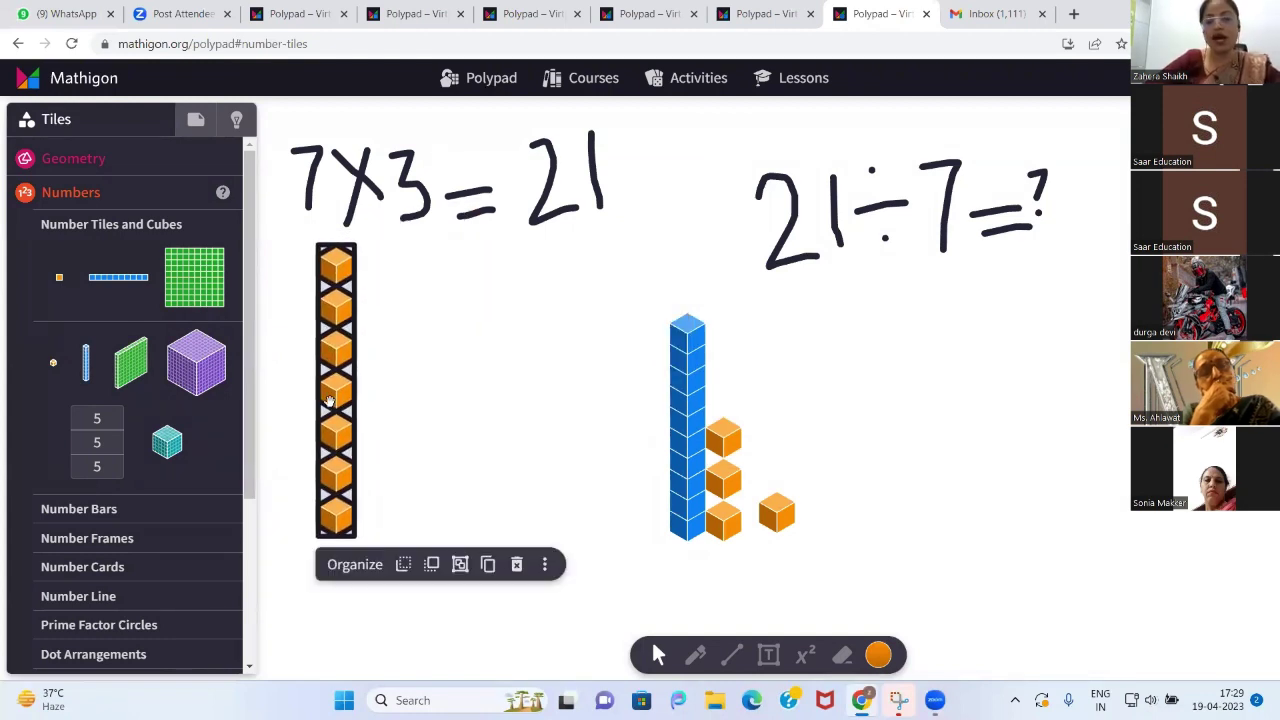
click(852, 360)
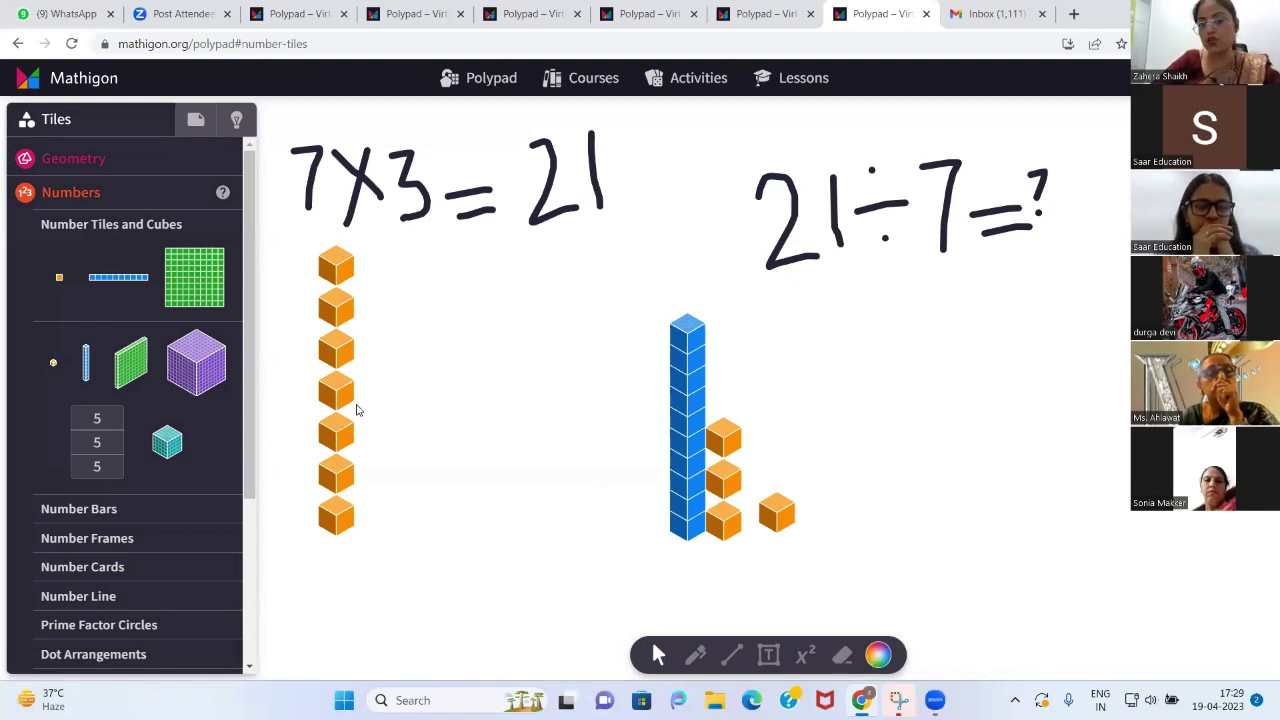
Move three loose orange cubes into a new column beside the seven
click(723, 436)
drag(723, 438, 389, 262)
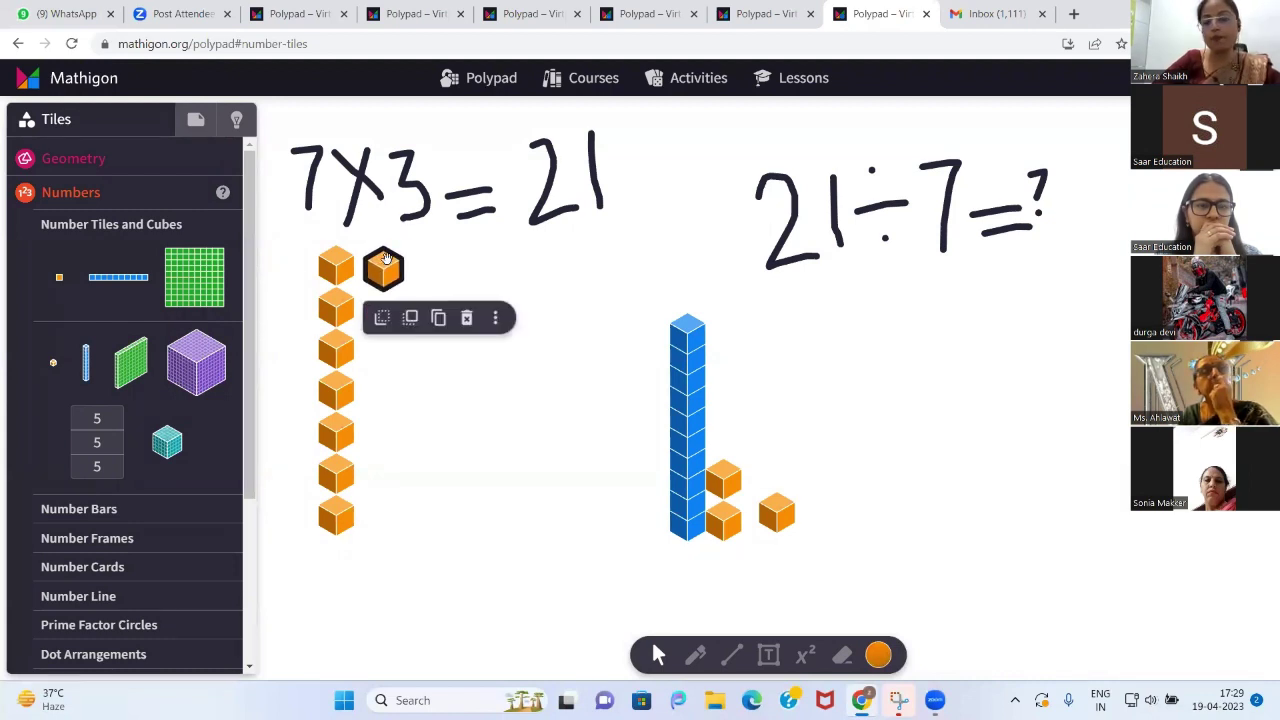
drag(733, 468, 386, 318)
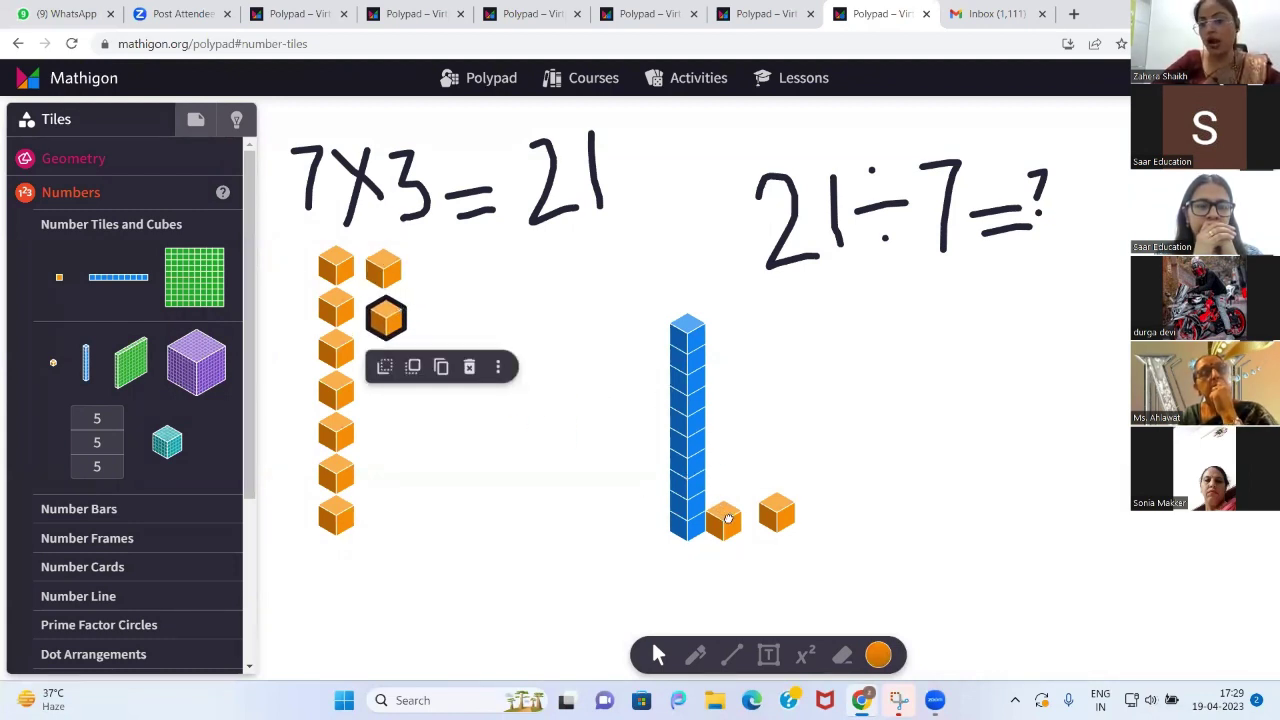
drag(728, 518, 389, 362)
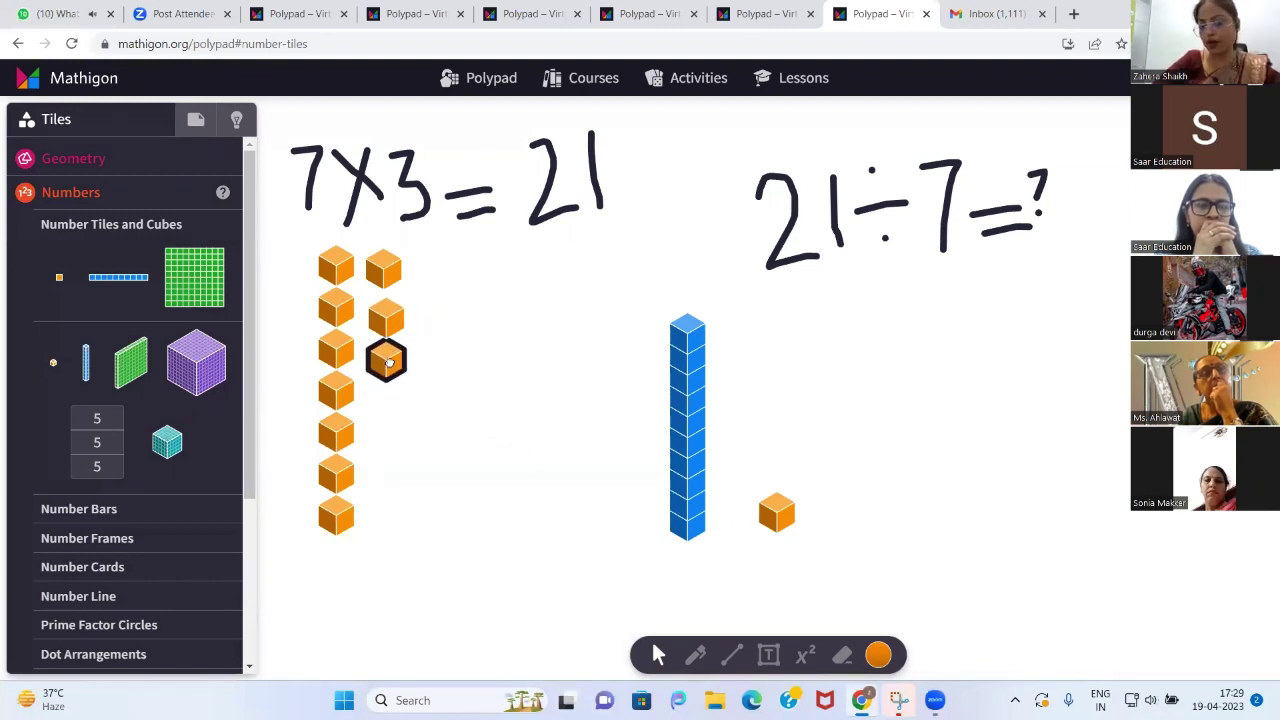
Add the last loose cube to the second column and split the blue ten-rod into ten cubes
drag(776, 508, 705, 526)
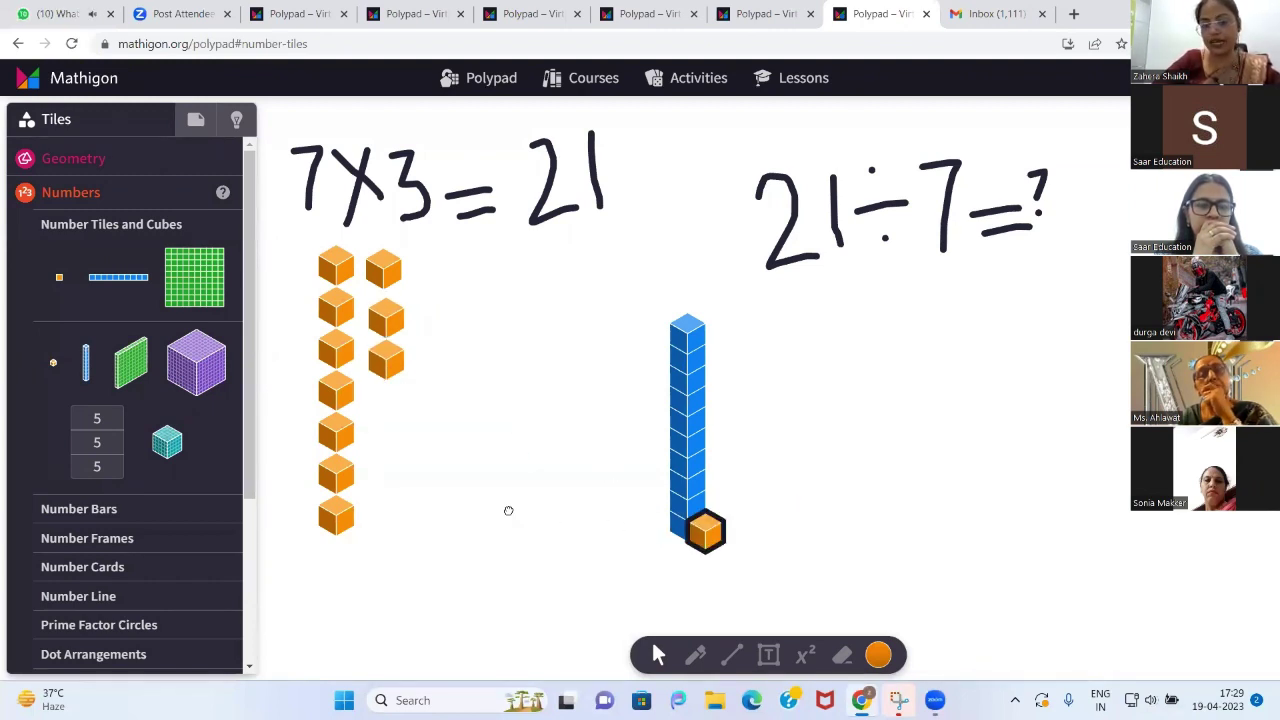
drag(508, 510, 387, 401)
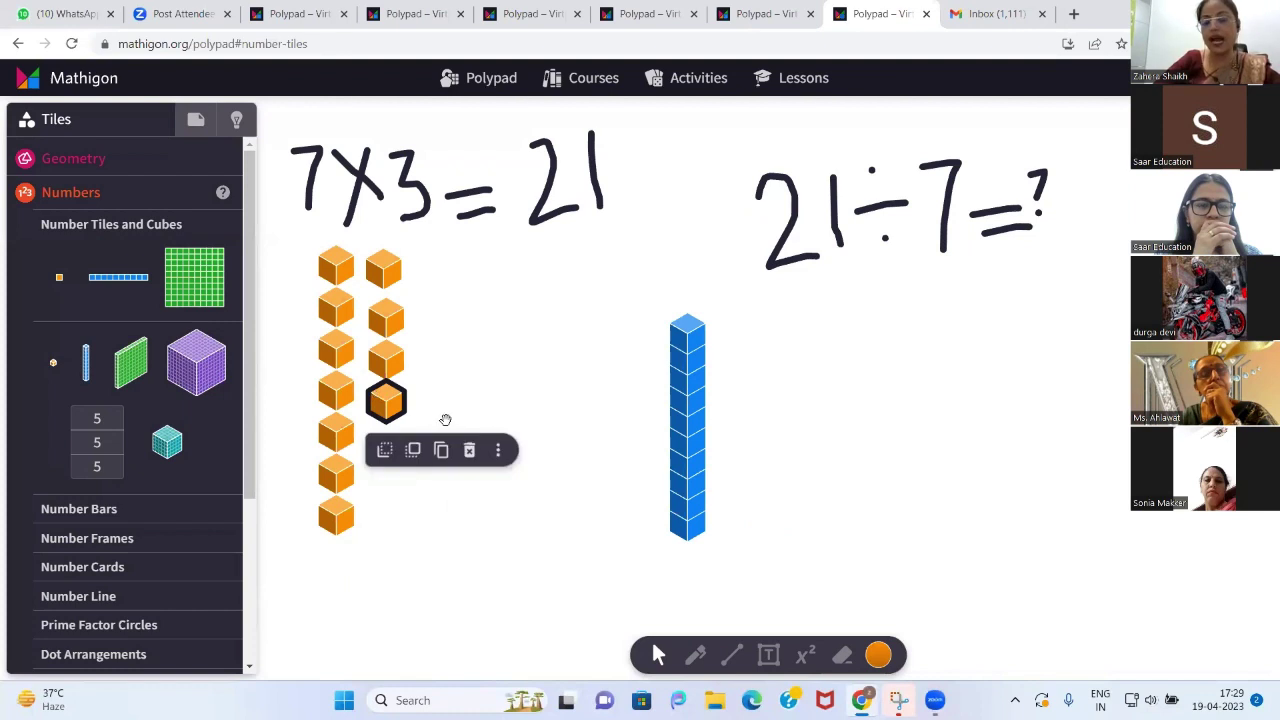
drag(652, 310, 742, 558)
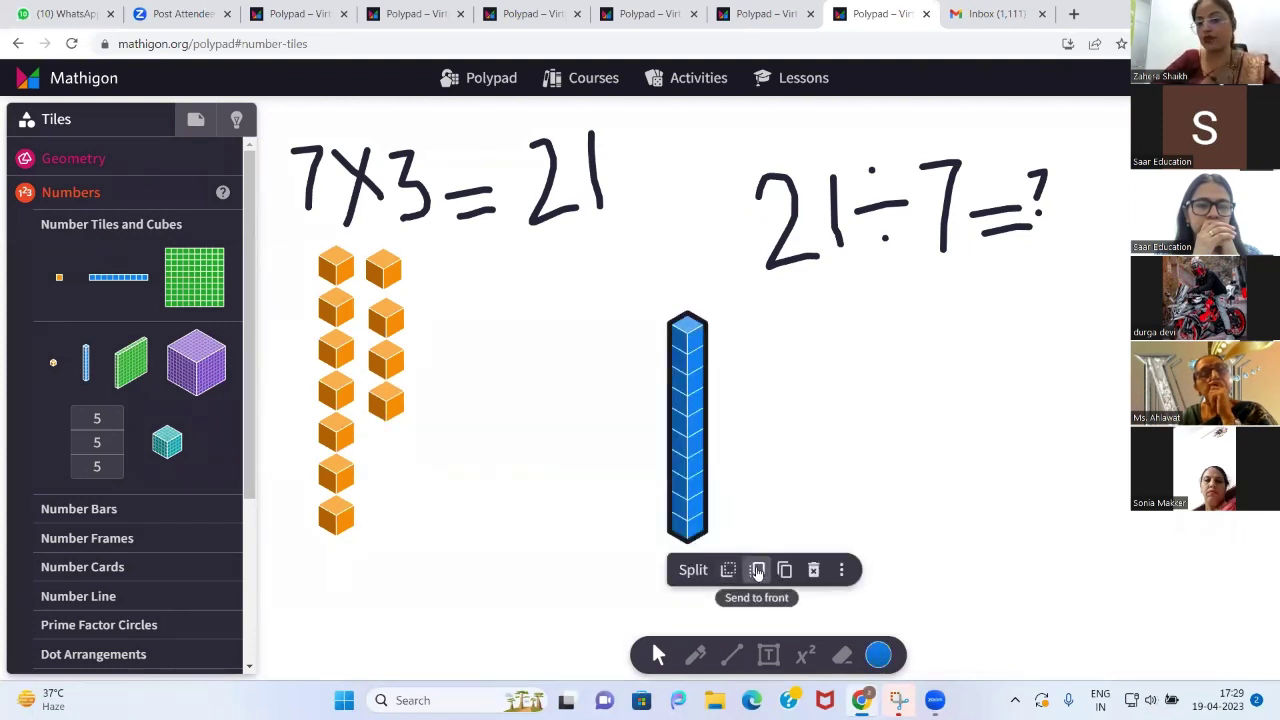
click(693, 572)
Move three cubes from the right stack to complete the second column of seven
click(881, 407)
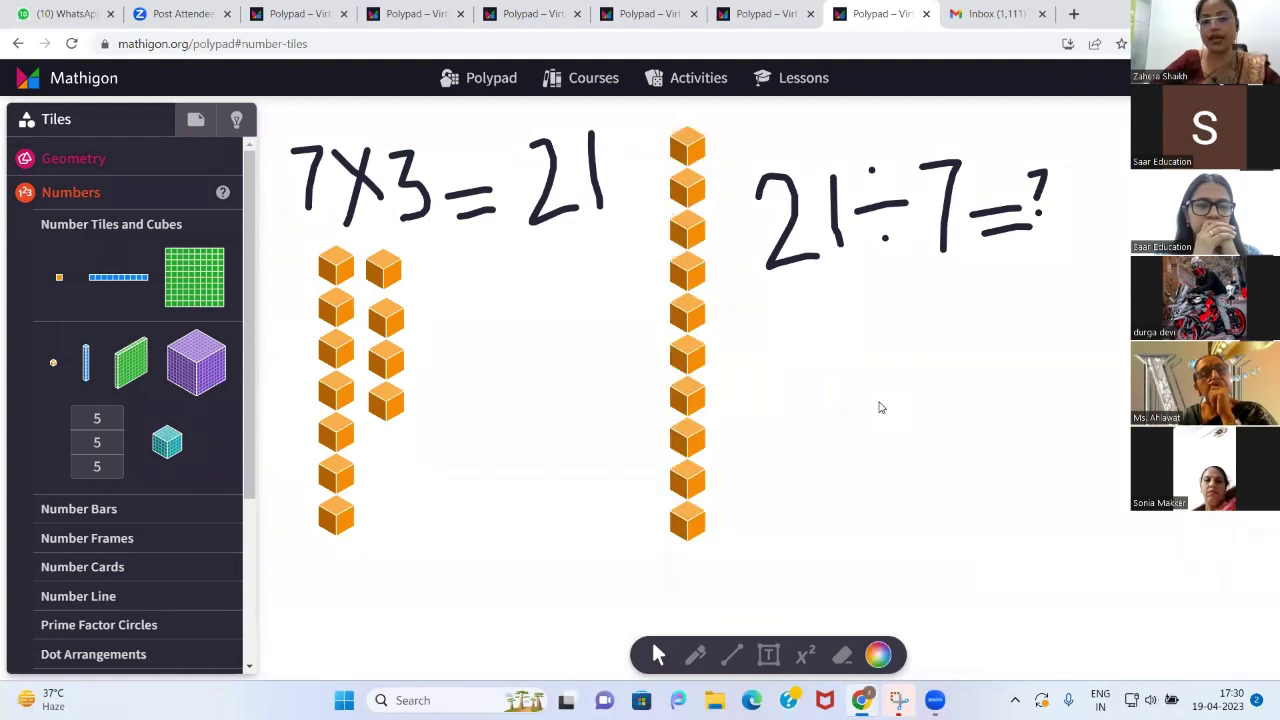
click(687, 147)
drag(687, 147, 385, 432)
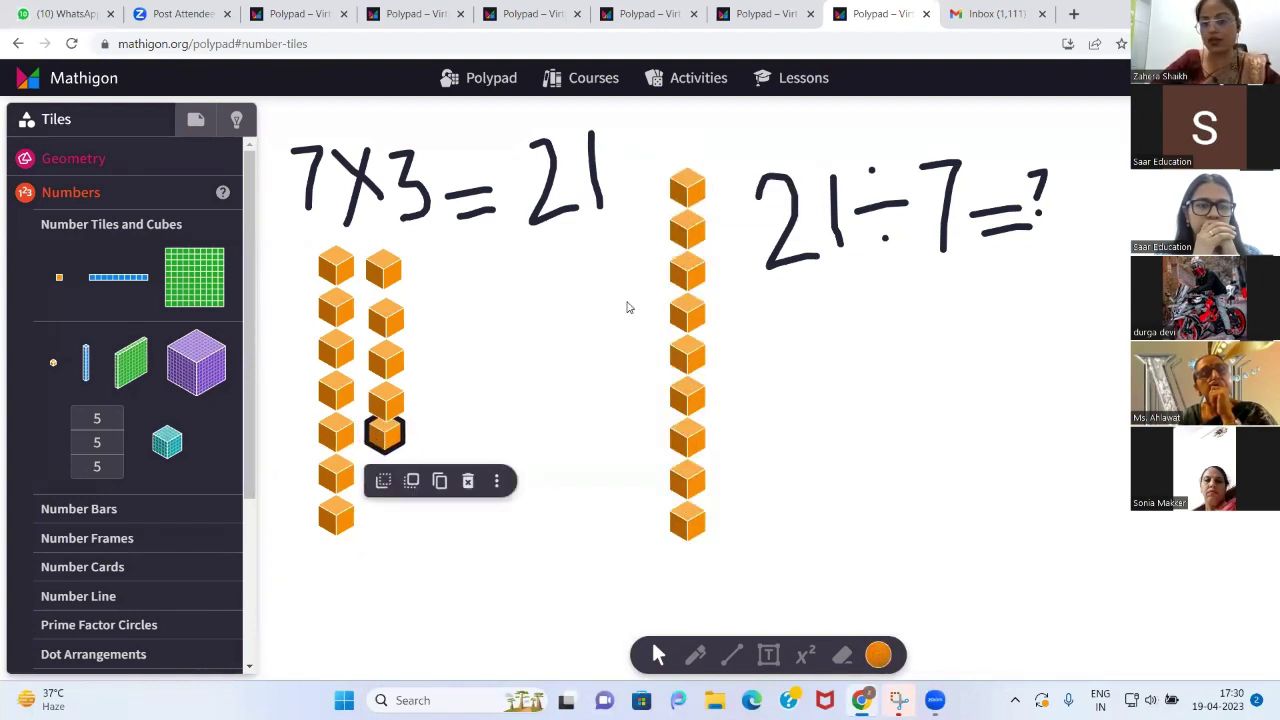
drag(700, 190, 381, 465)
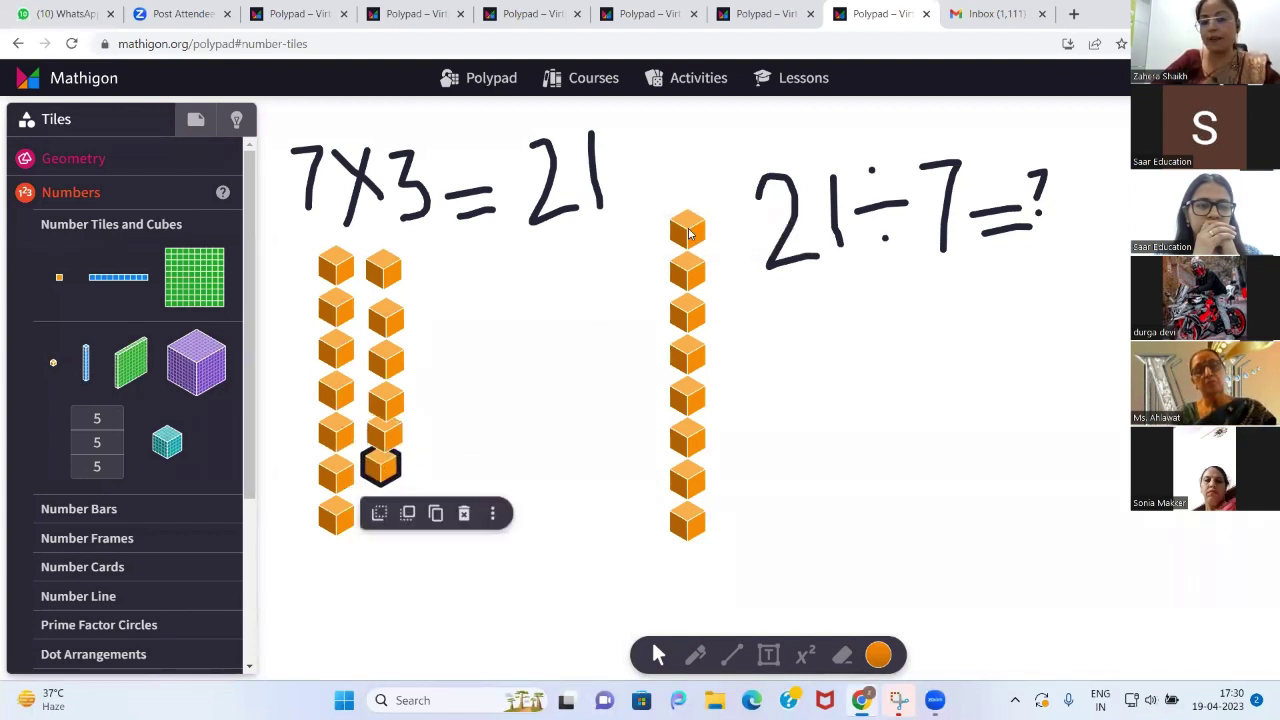
drag(692, 233, 389, 505)
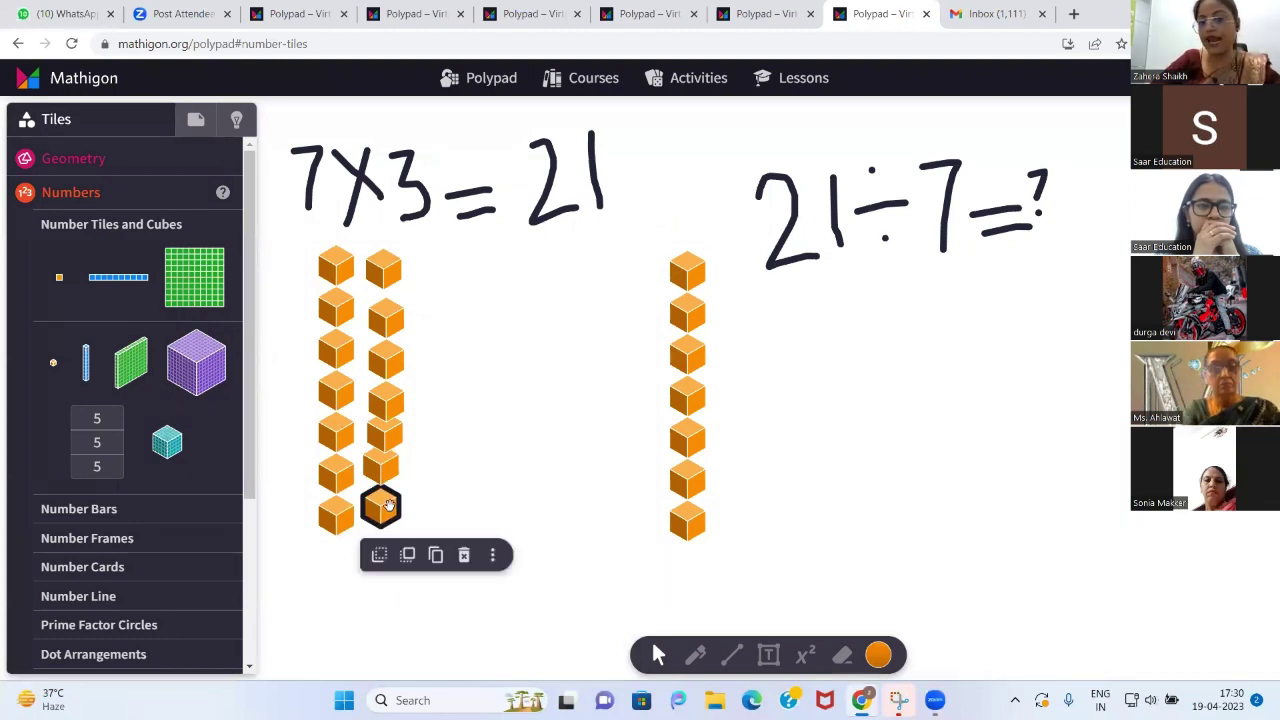
Build a third column of seven from the remaining right-stack cubes
drag(688, 268, 430, 259)
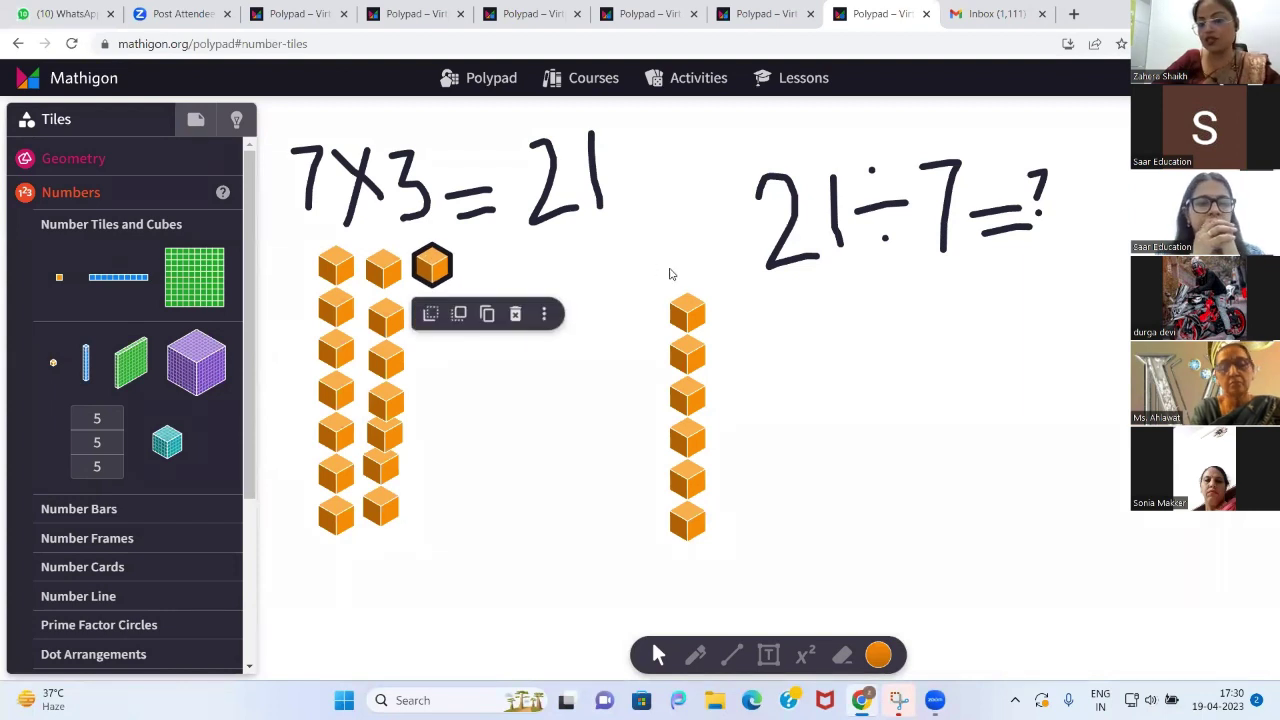
drag(688, 313, 435, 317)
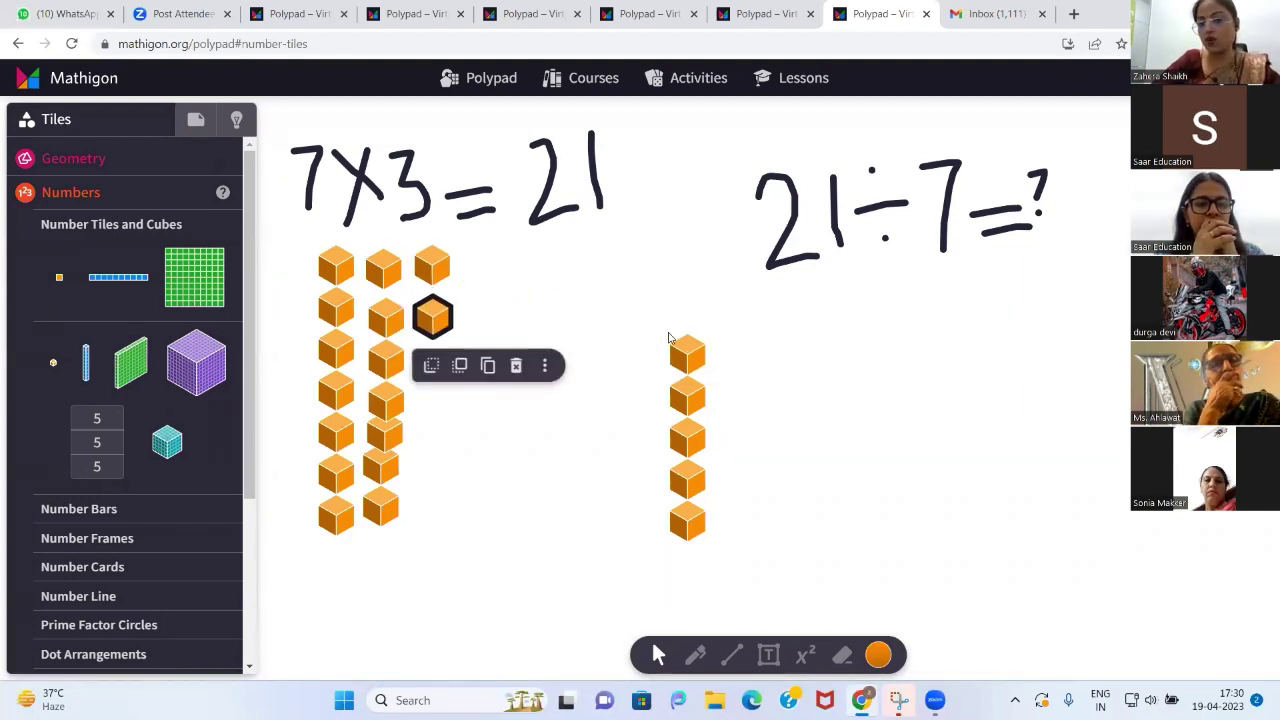
drag(687, 355, 439, 362)
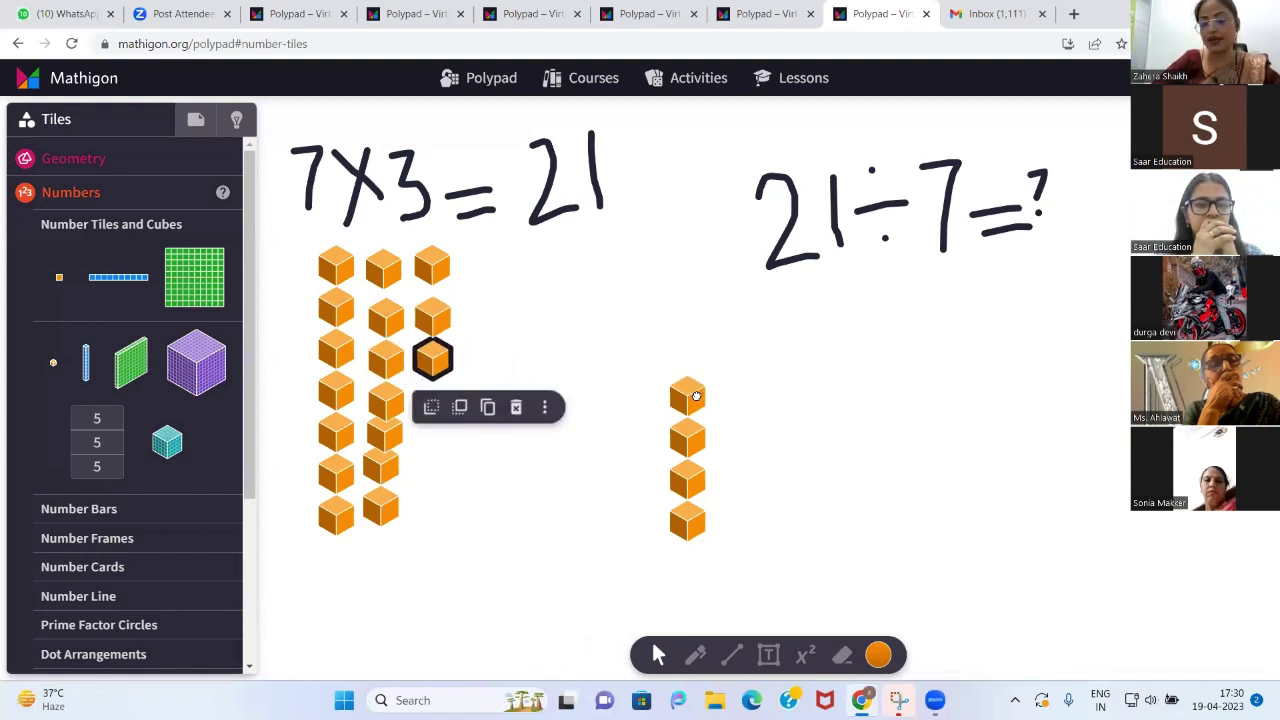
drag(696, 397, 413, 408)
drag(432, 402, 441, 400)
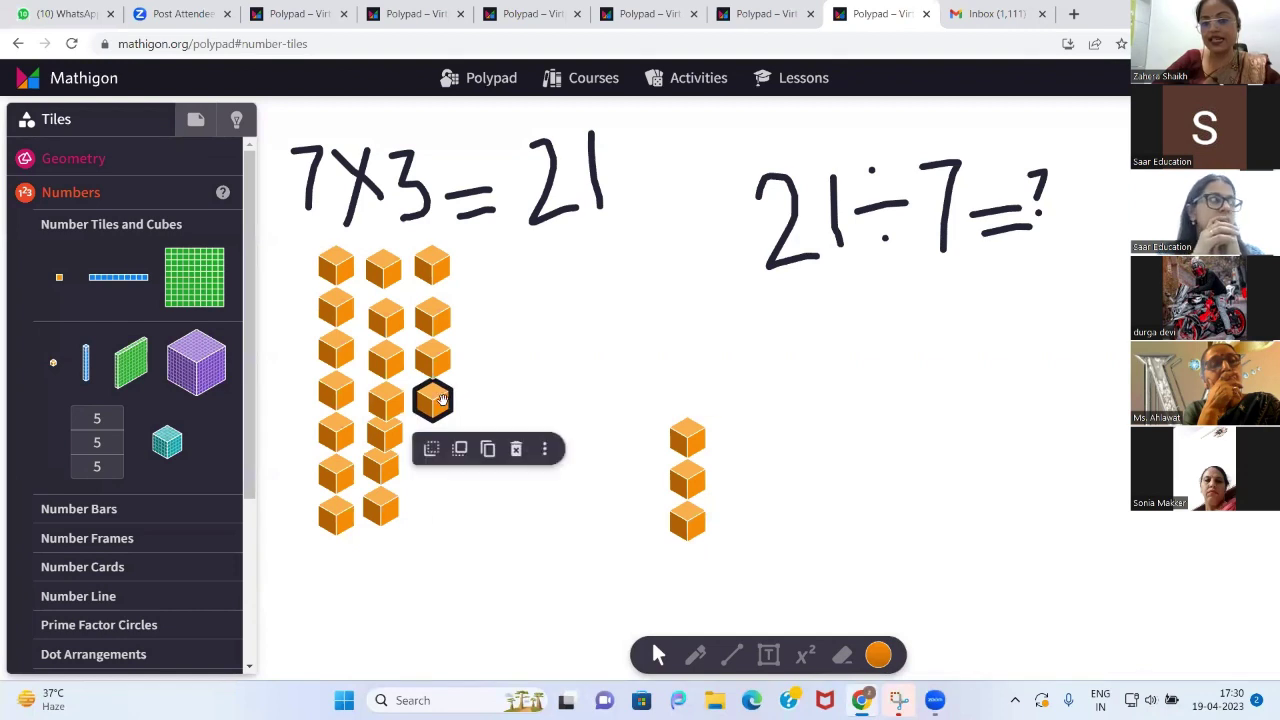
click(680, 433)
drag(678, 433, 430, 433)
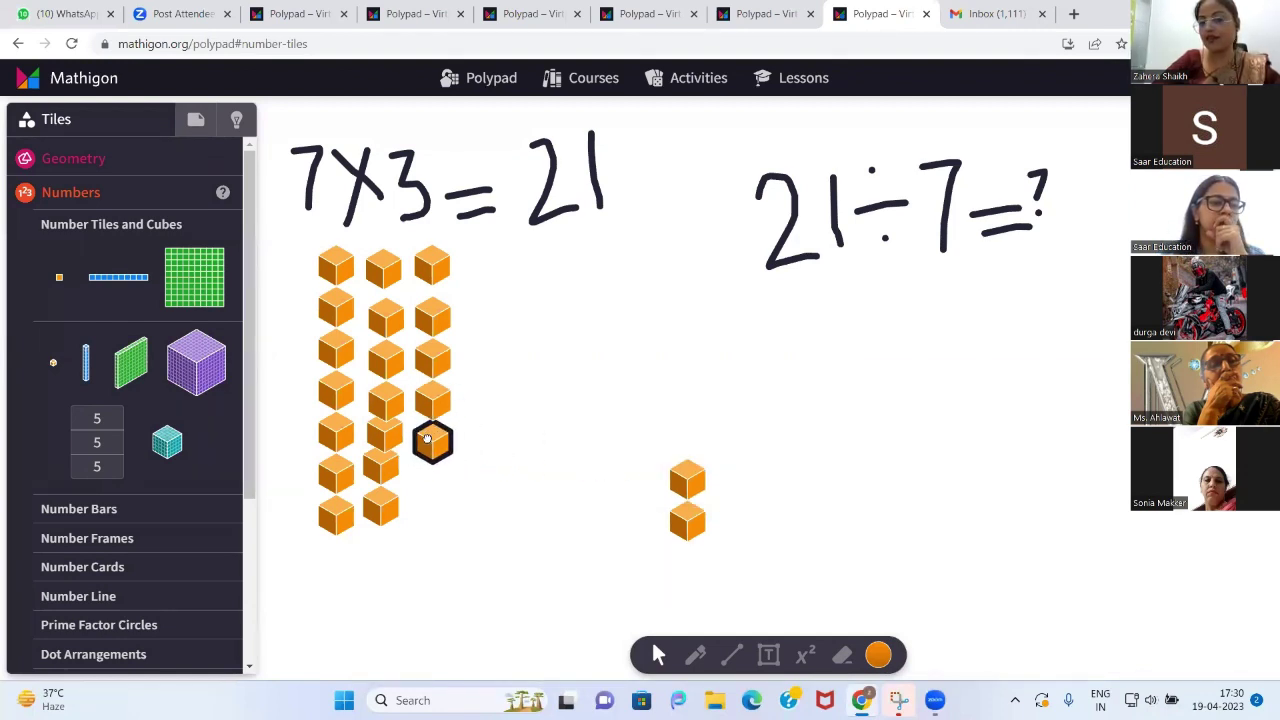
drag(677, 481, 420, 484)
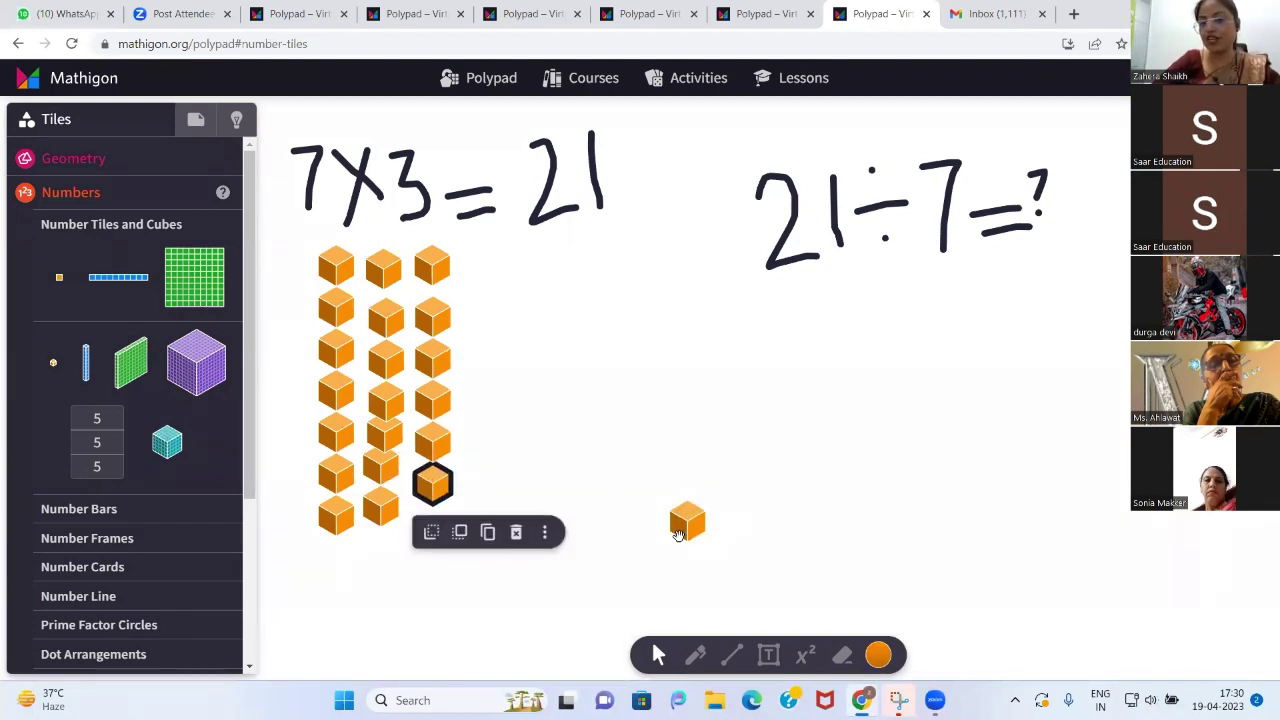
drag(687, 519, 440, 520)
Erase the '?' after 21 ÷ 7 = and hand-write 3 in its place
scroll(980, 337, up, 1)
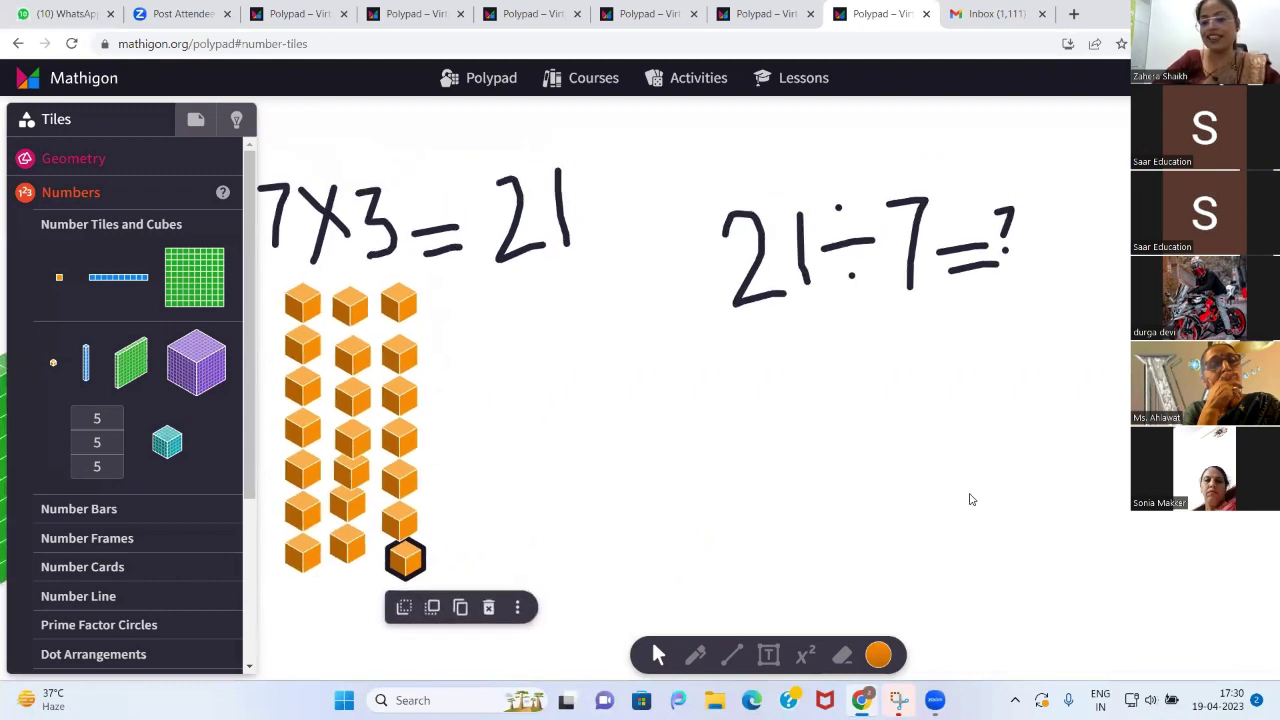
click(855, 660)
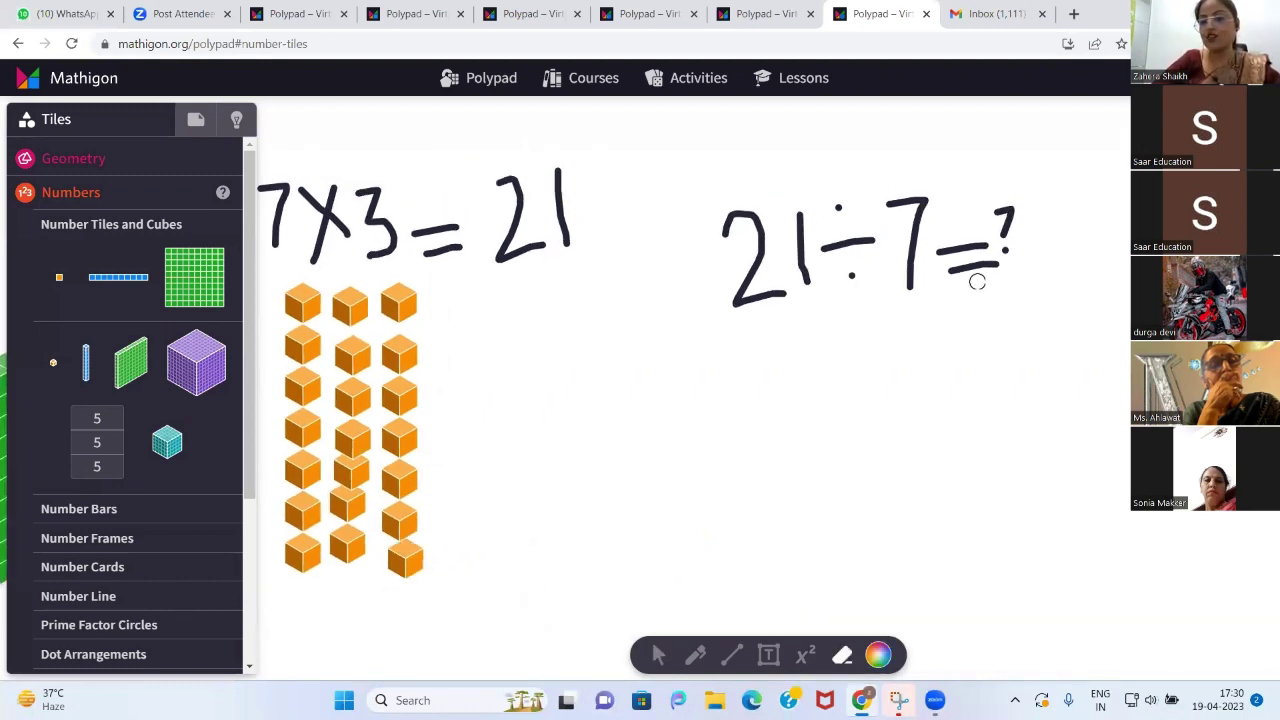
mouse_move(991, 236)
mouse_down()
mouse_move(1000, 209)
mouse_move(1009, 247)
mouse_up()
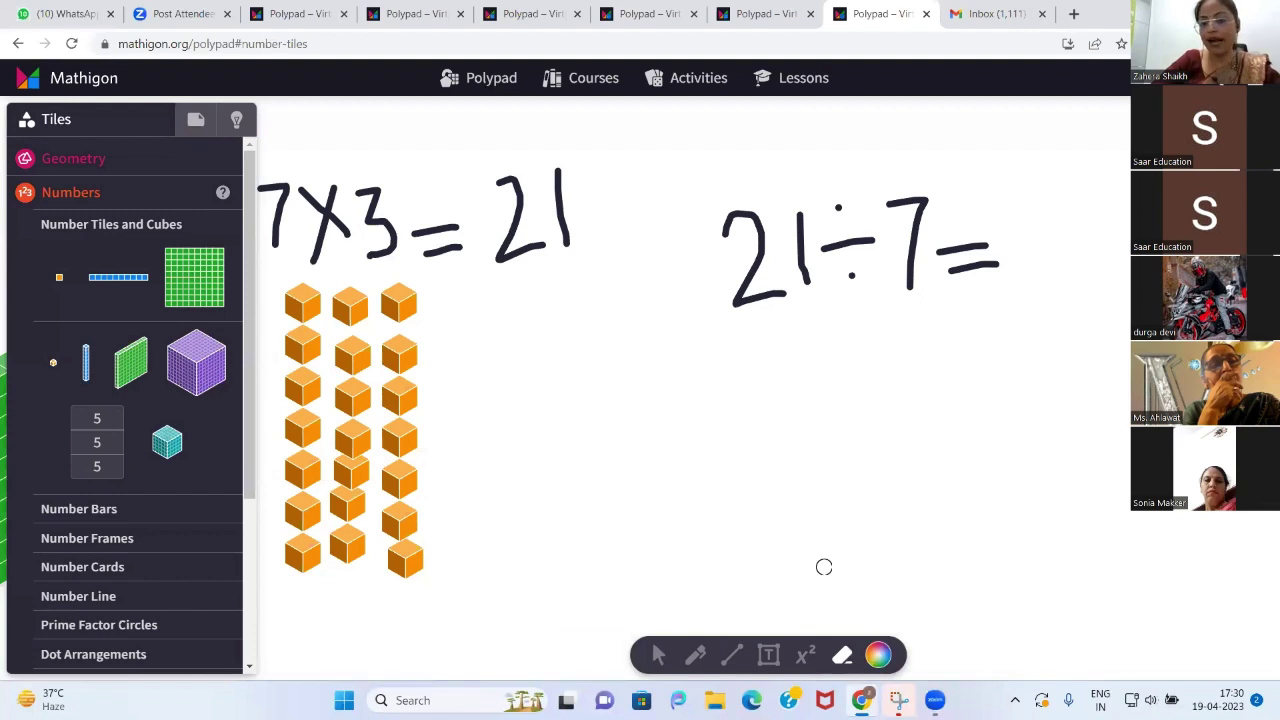
click(697, 656)
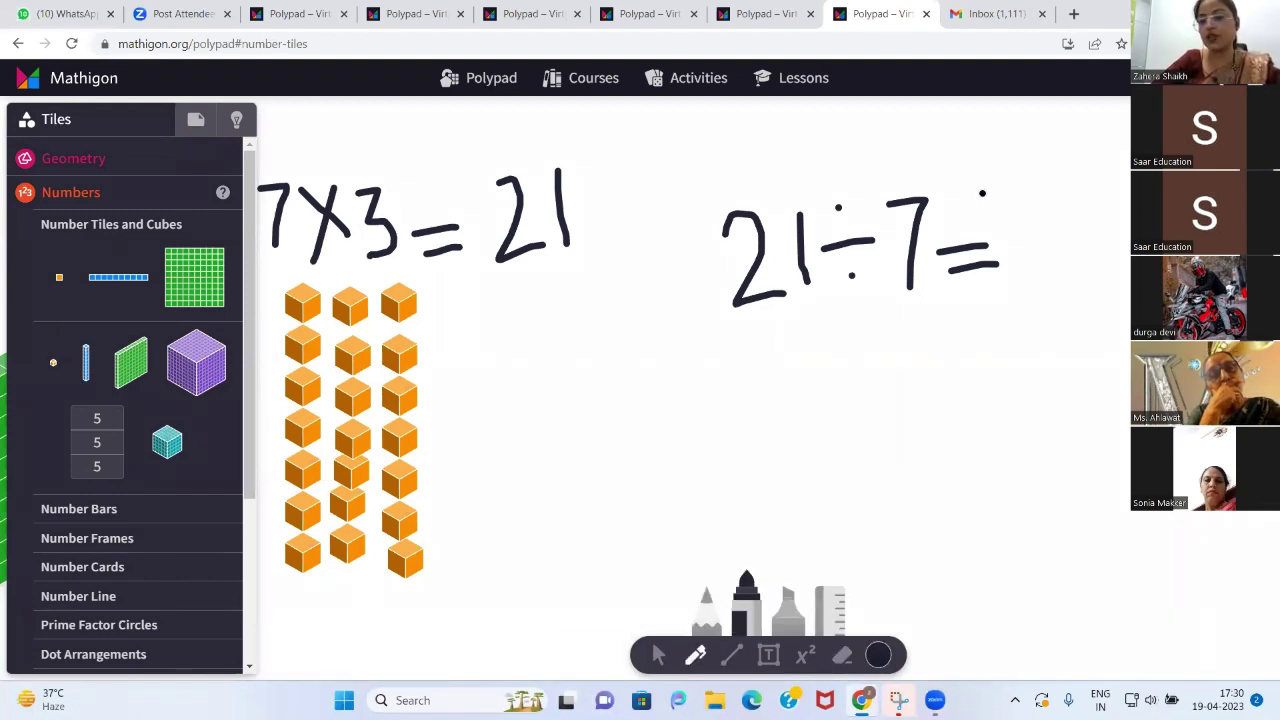
mouse_move(982, 190)
mouse_down()
mouse_move(1018, 210)
mouse_move(1030, 266)
mouse_move(1005, 272)
mouse_up()
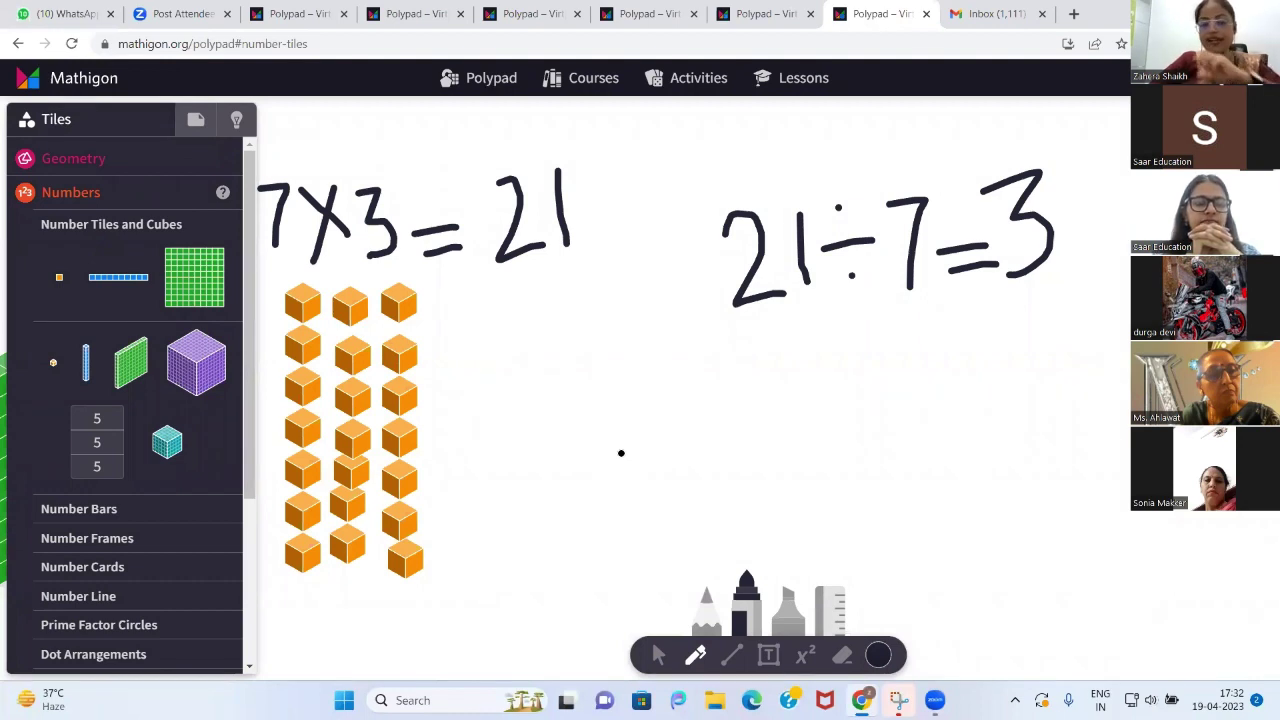
Hand-write the division bracket with divisor 2 and dividend 15 below 21÷7=3
drag(613, 425, 613, 511)
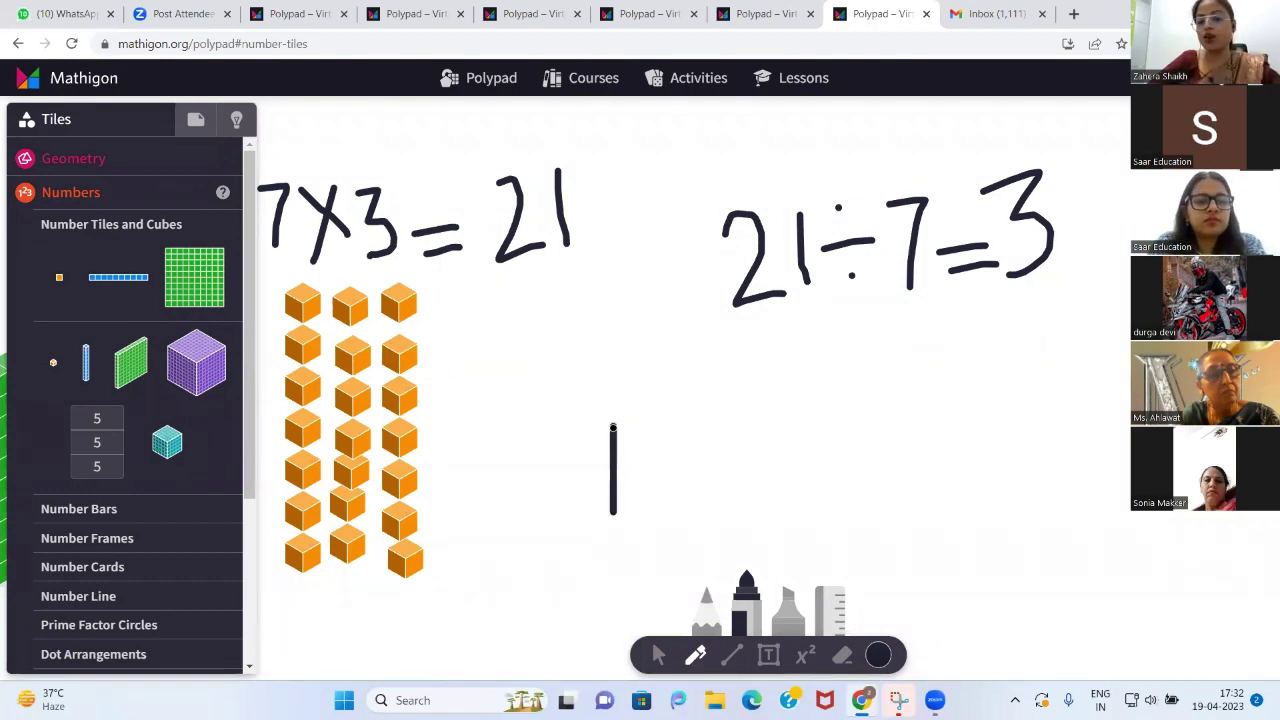
drag(613, 428, 717, 427)
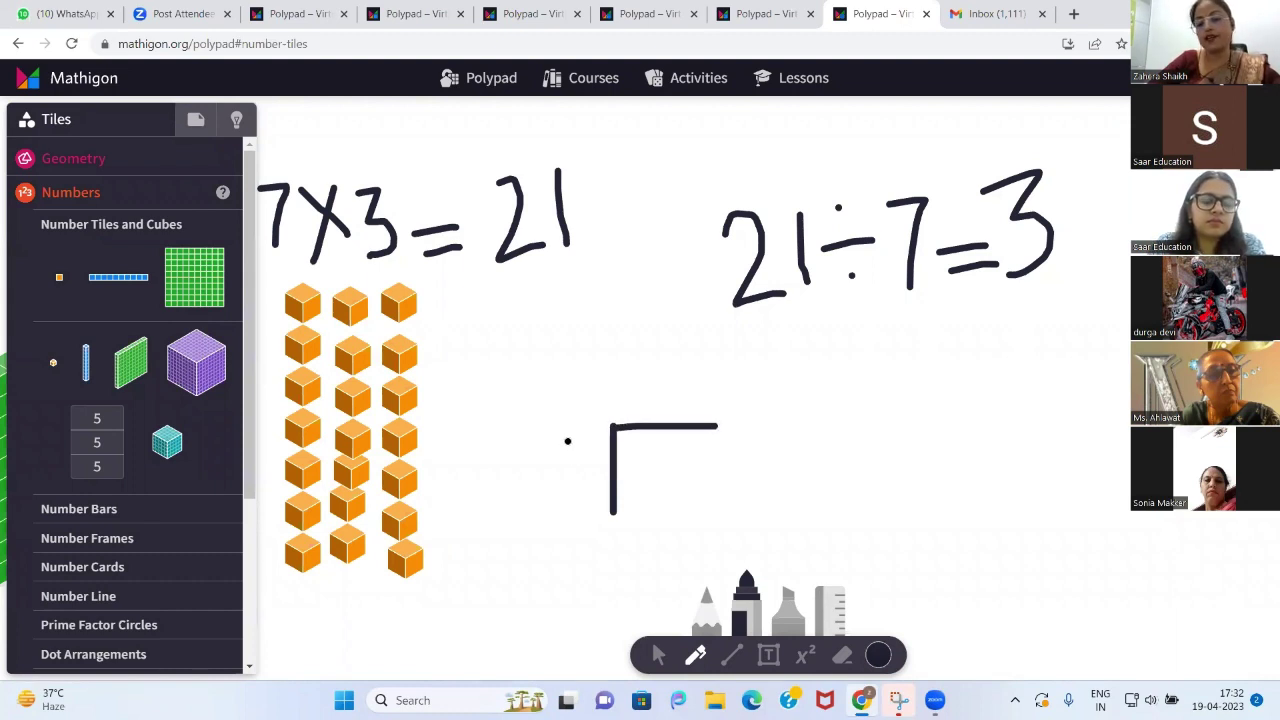
mouse_move(567, 440)
mouse_down()
mouse_move(588, 464)
mouse_move(580, 489)
mouse_move(638, 480)
mouse_move(640, 505)
mouse_up()
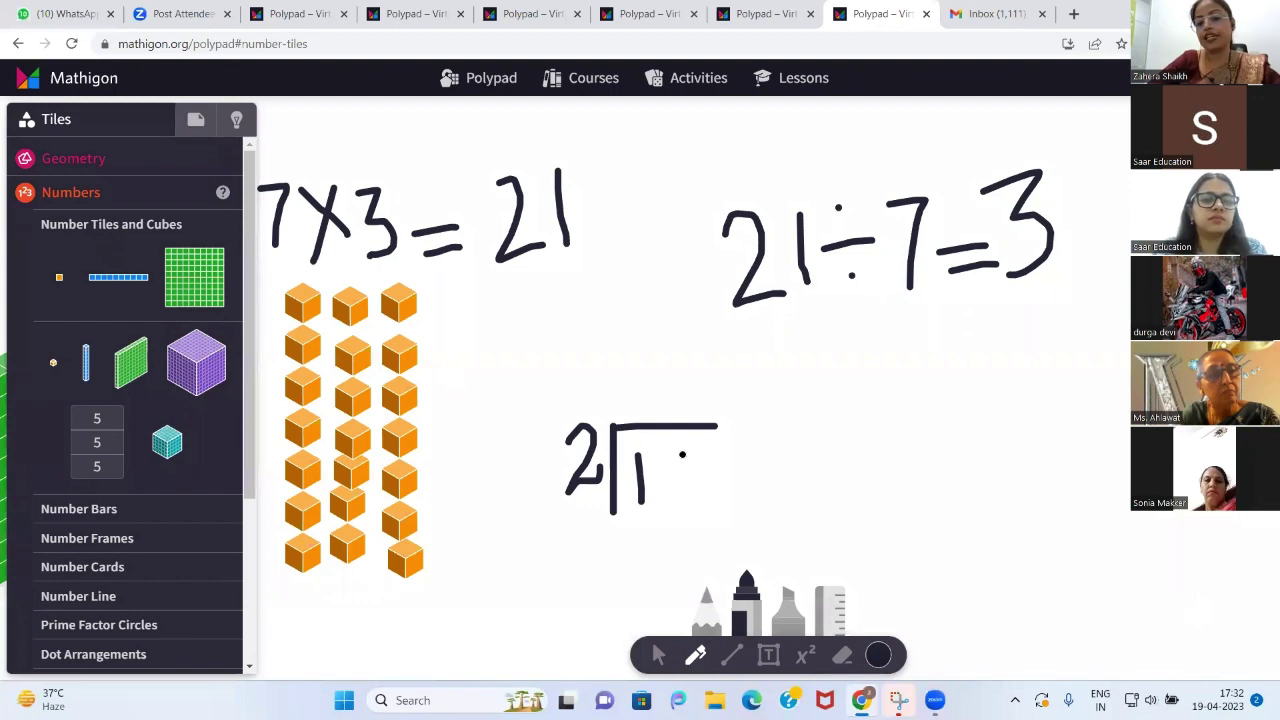
mouse_move(677, 451)
mouse_down()
mouse_move(661, 449)
mouse_move(686, 478)
mouse_move(661, 500)
mouse_up()
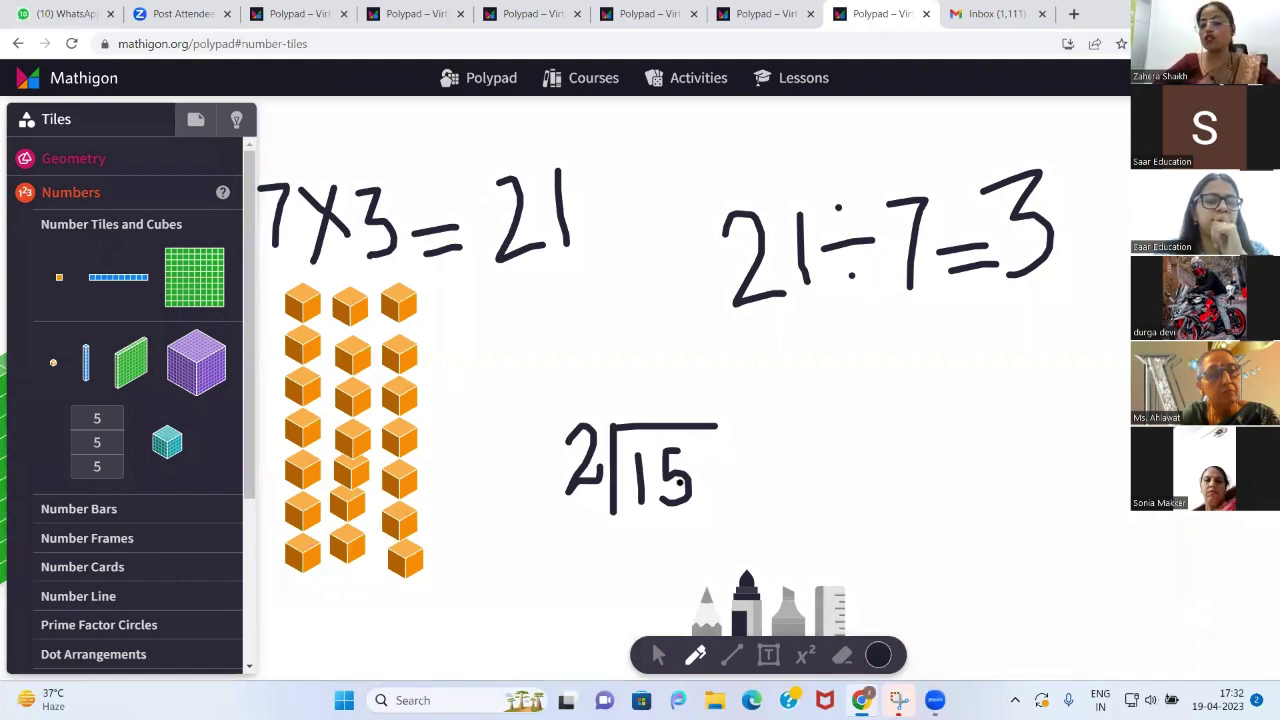
scroll(752, 485, down, 2)
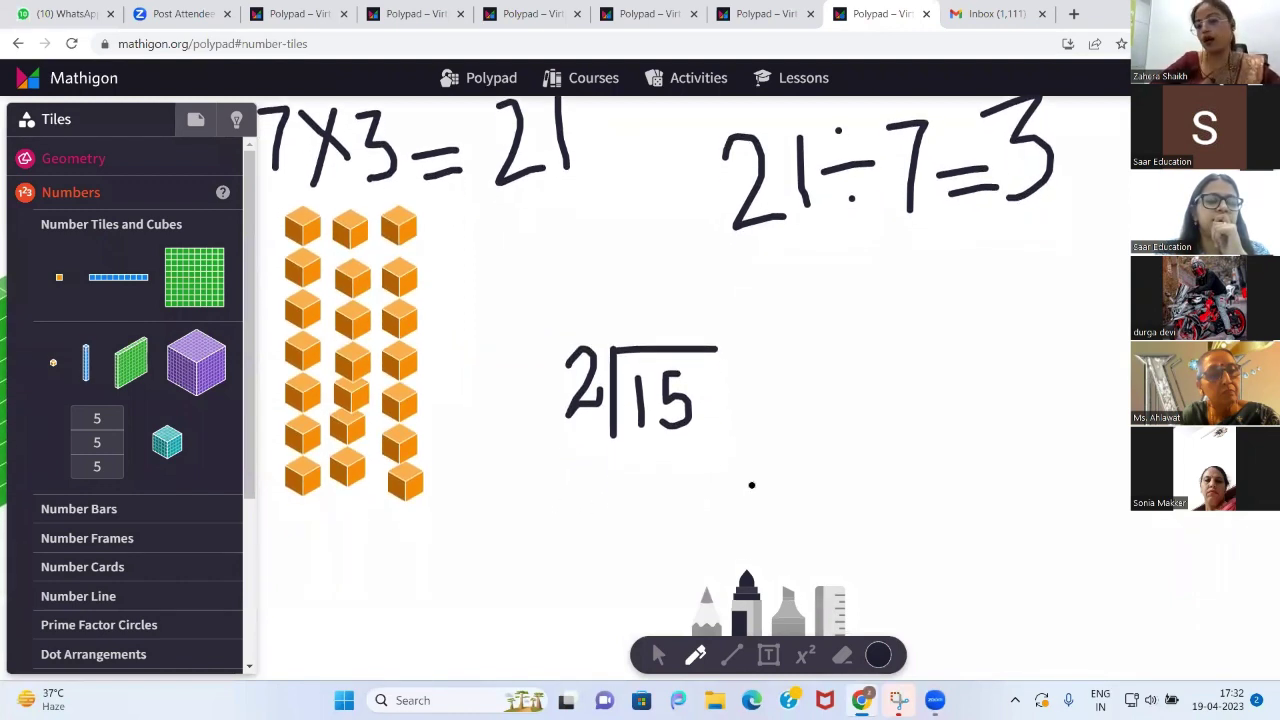
scroll(751, 483, down, 1)
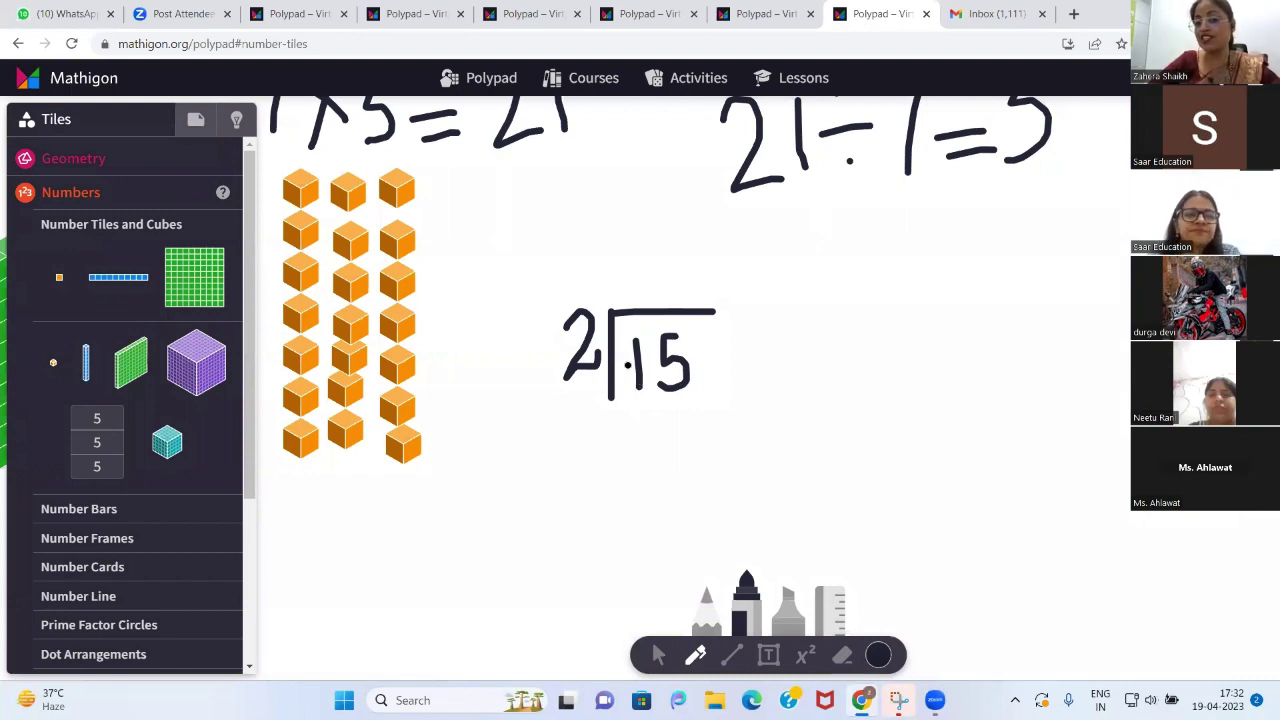
Place a blue ten-rod right of 2⟌15 and stand five orange cubes beside it
click(82, 370)
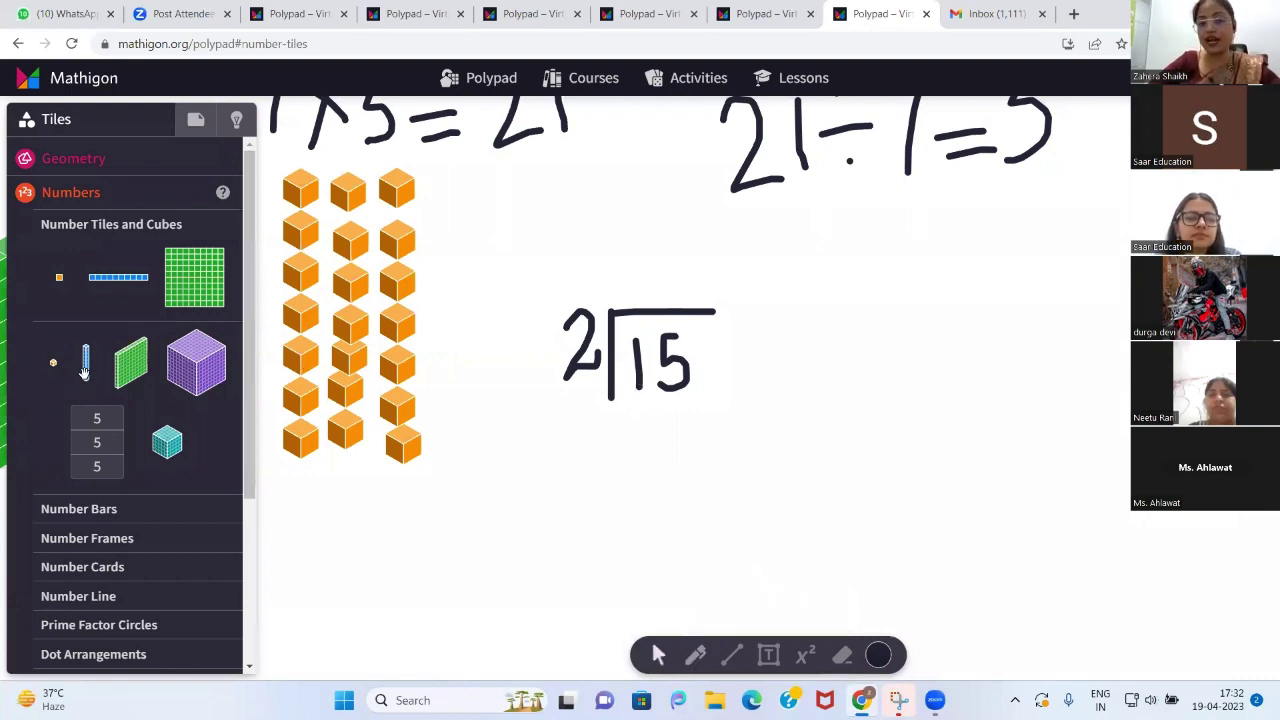
drag(766, 417, 818, 362)
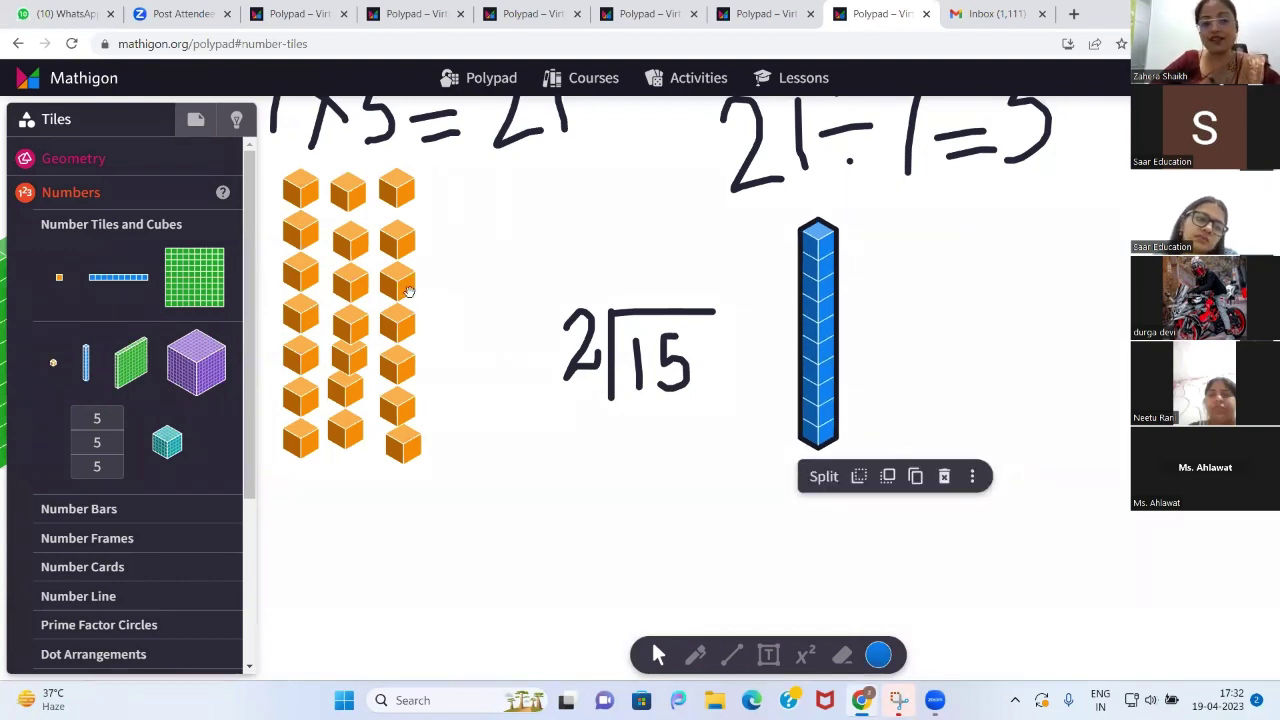
drag(381, 311, 853, 385)
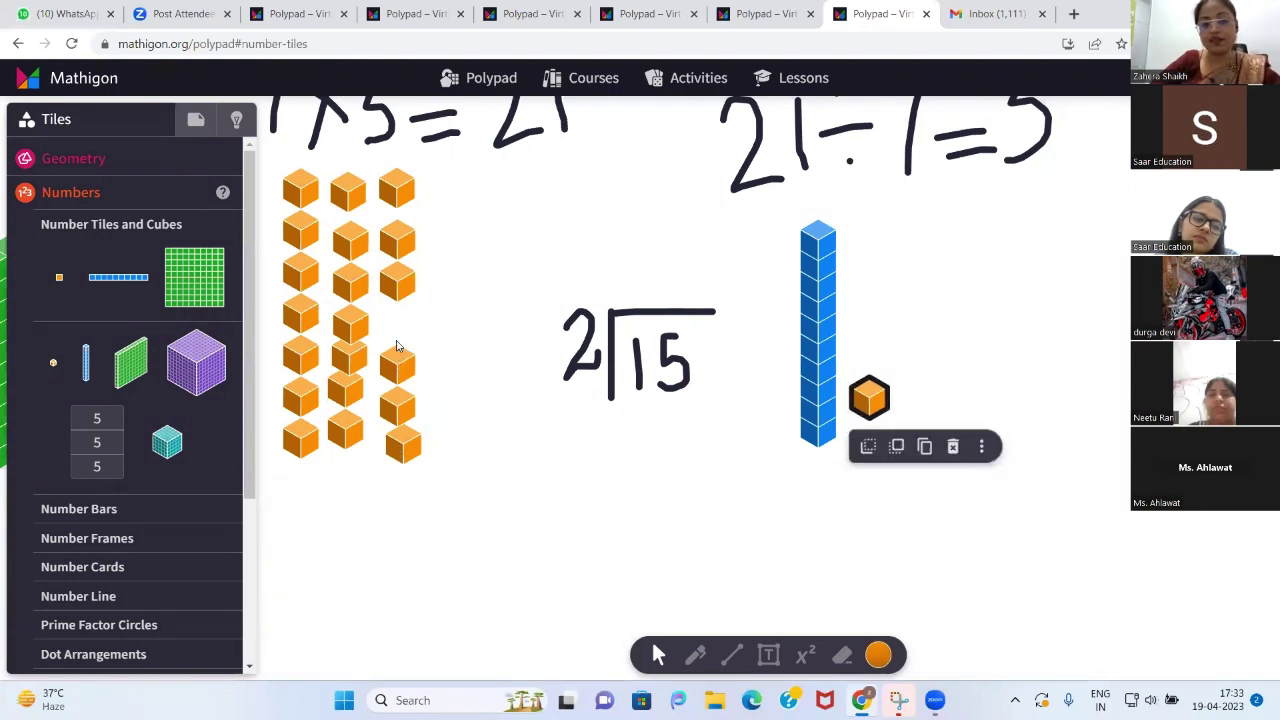
drag(384, 341, 845, 472)
drag(936, 416, 868, 322)
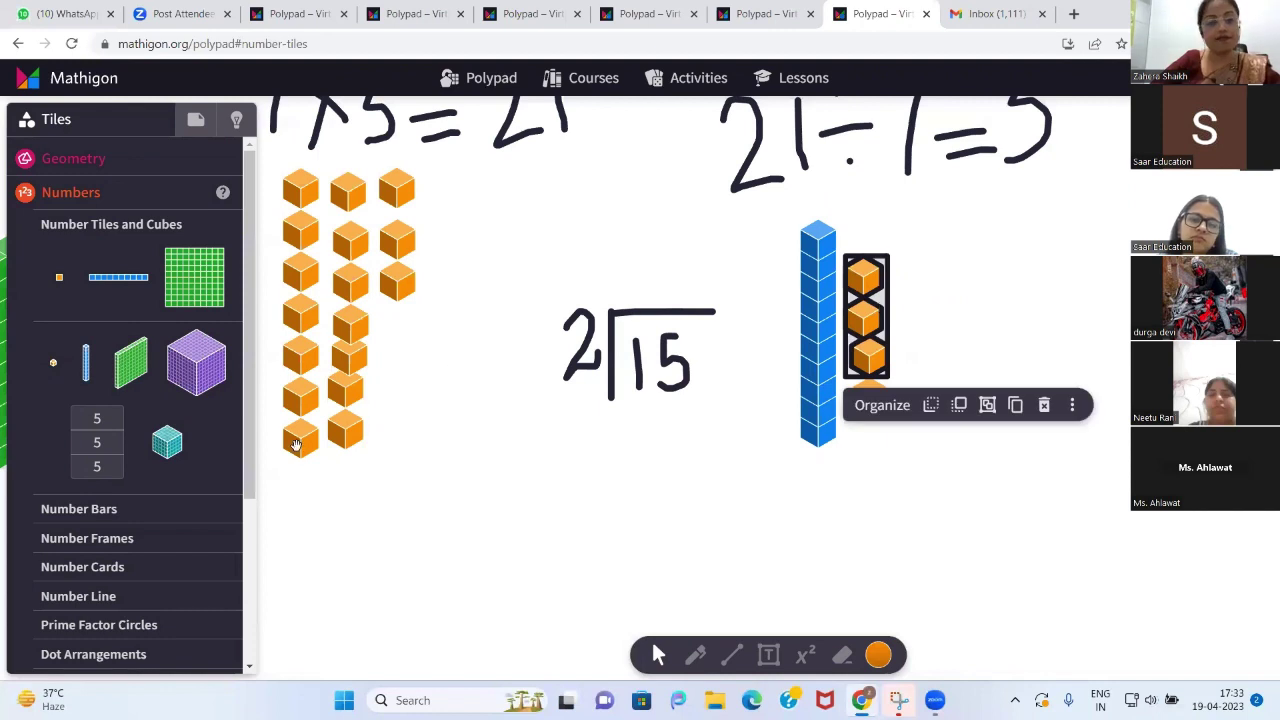
click(355, 432)
drag(355, 432, 884, 443)
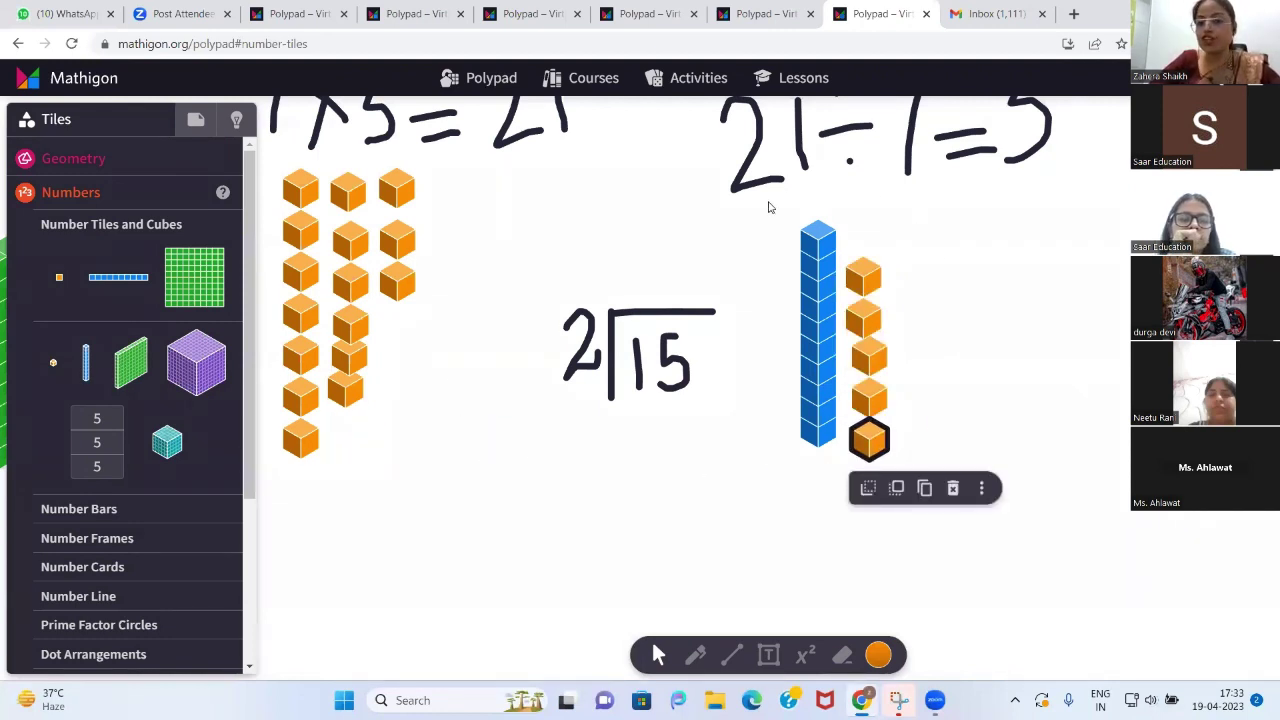
click(820, 320)
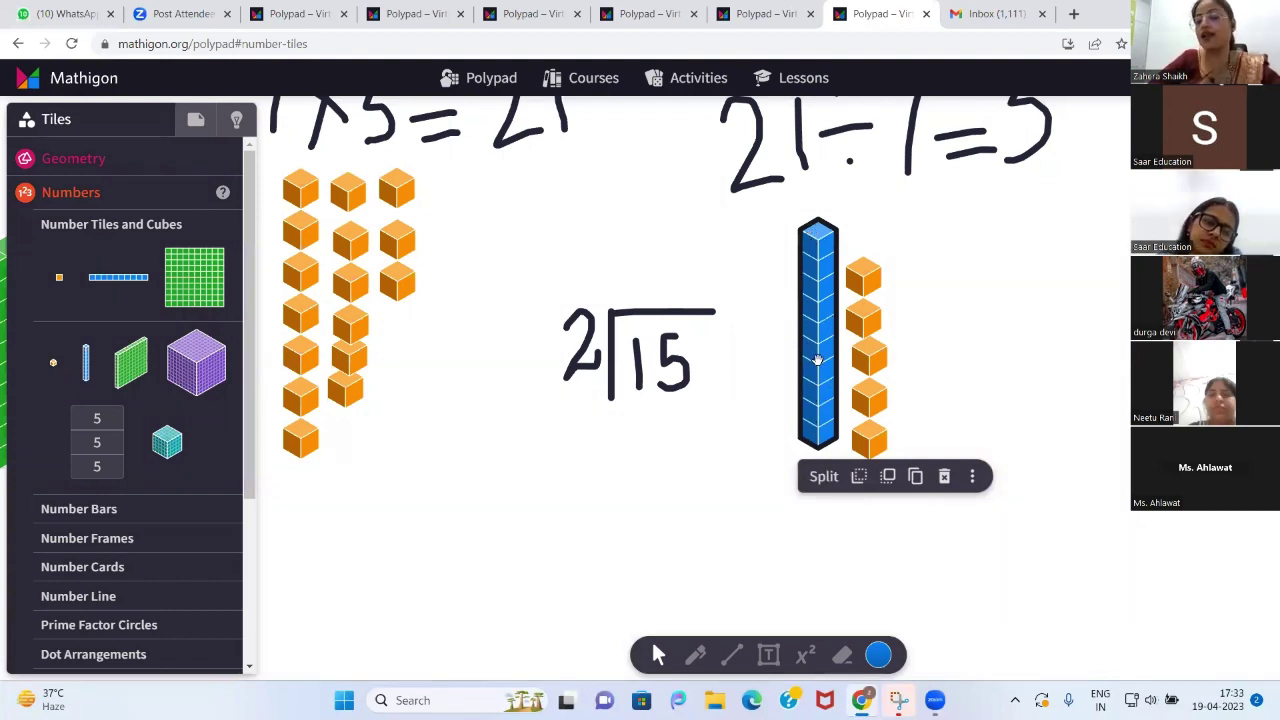
Split the ten-rod into ten unit cubes lined up in one column
click(785, 200)
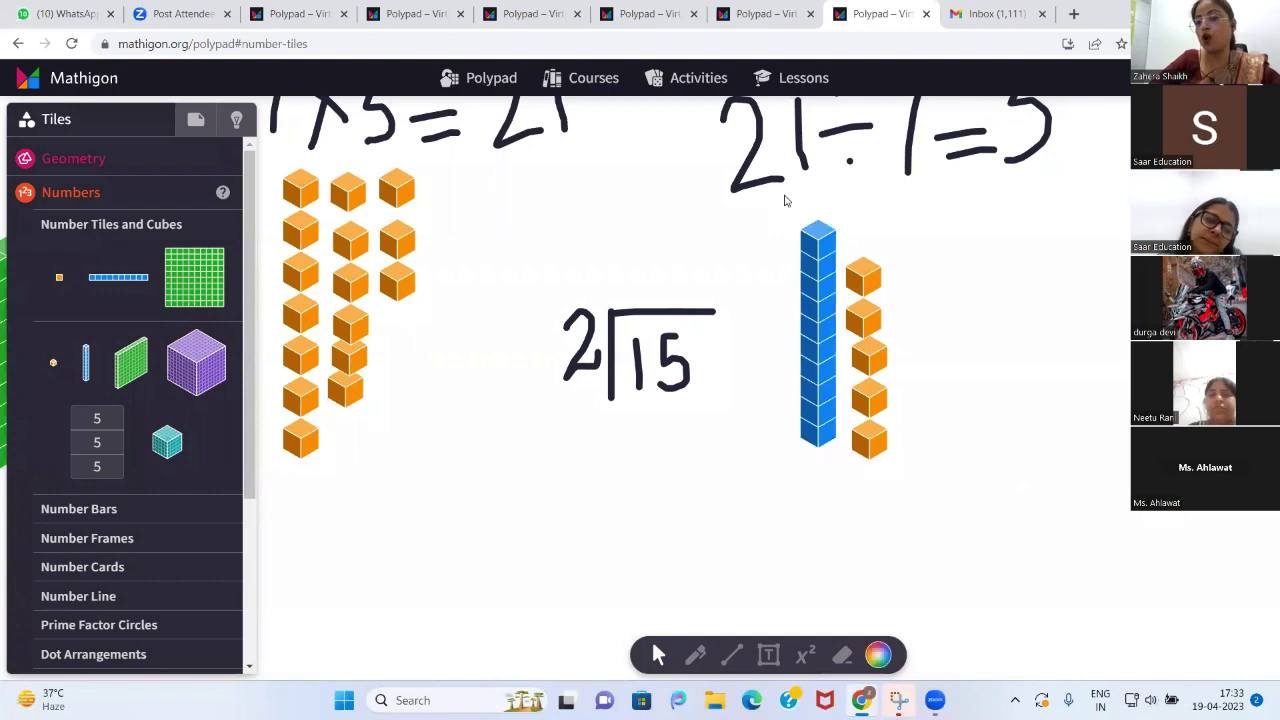
drag(785, 200, 840, 466)
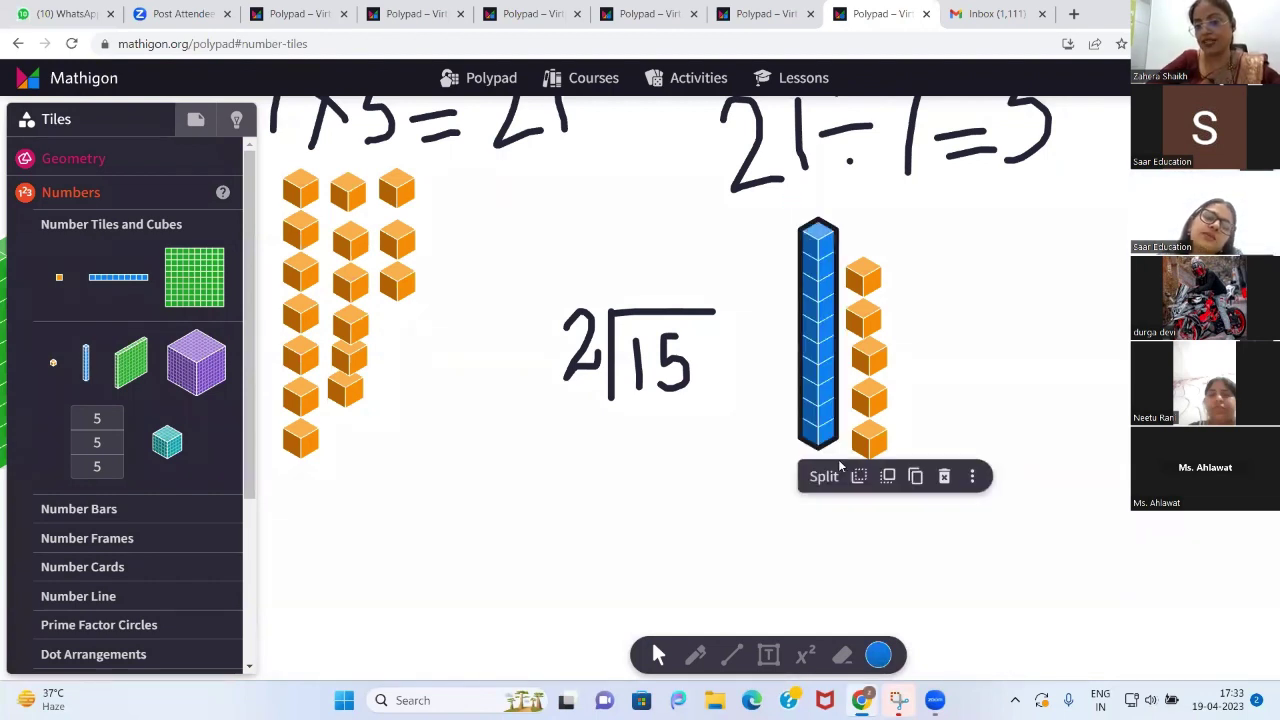
click(828, 476)
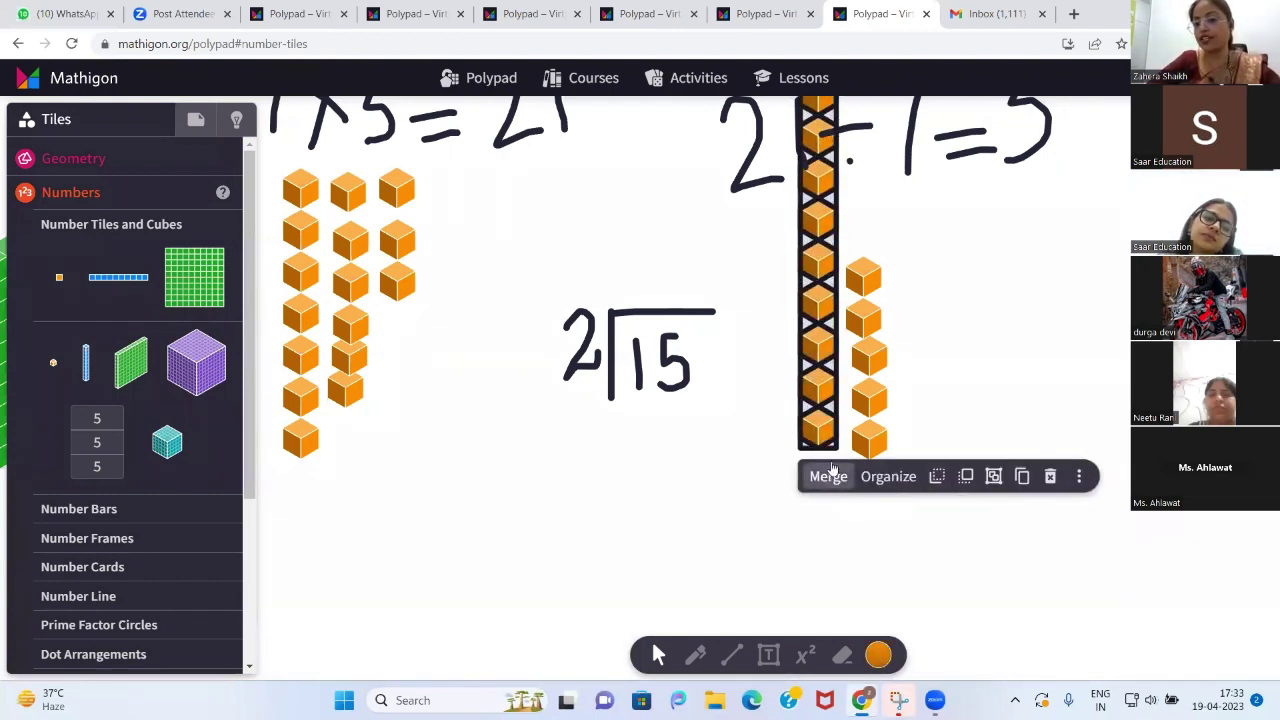
click(829, 476)
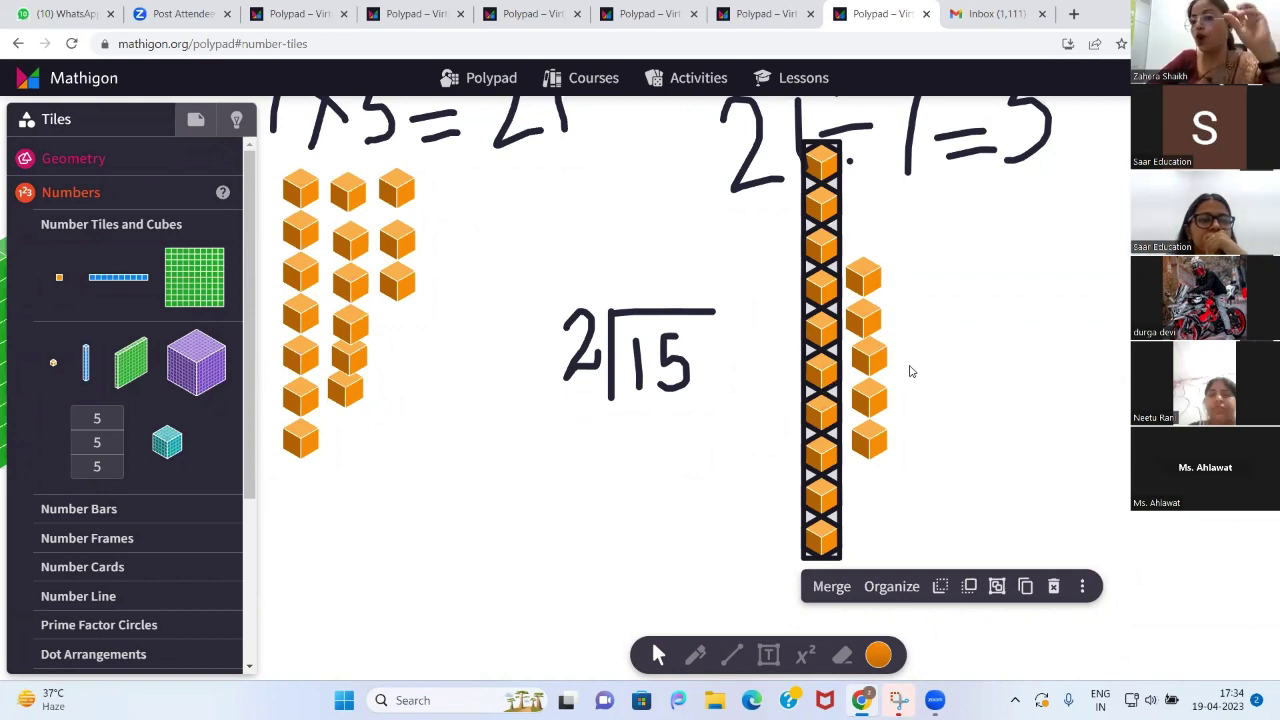
click(943, 317)
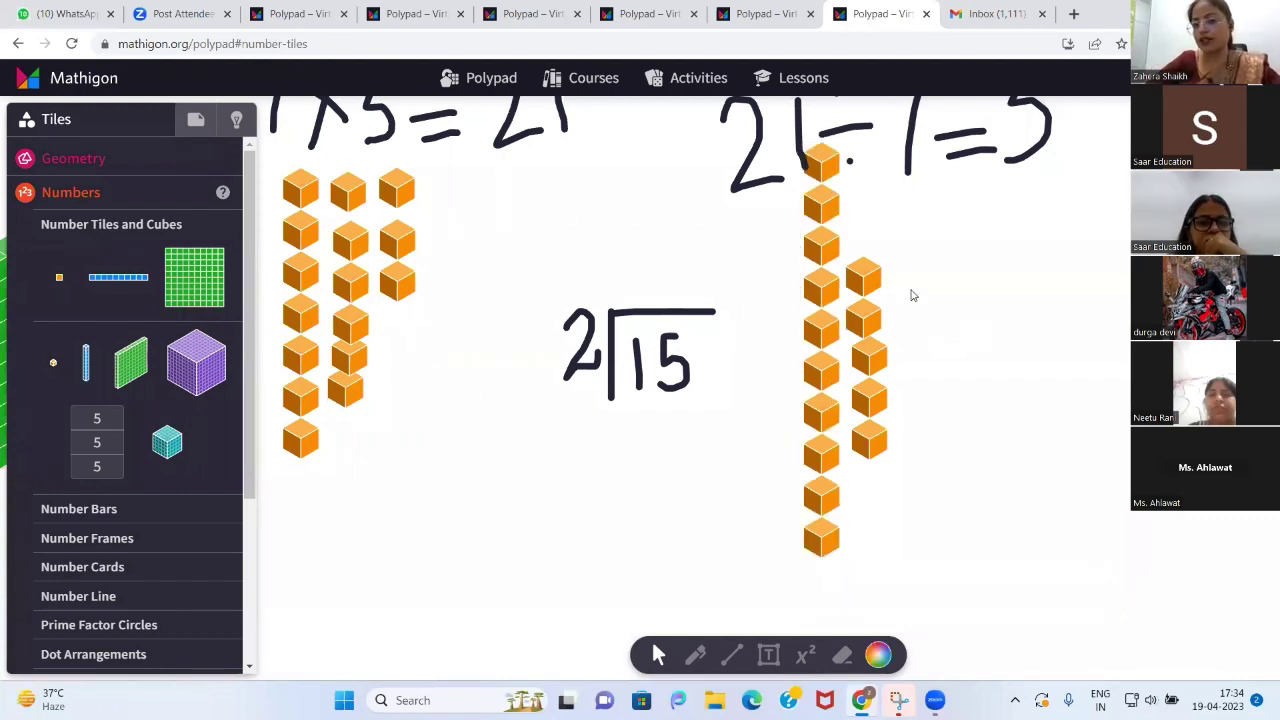
Move pairs of cubes from the column into upper-right and lower-right groups
click(823, 184)
drag(823, 187, 1042, 245)
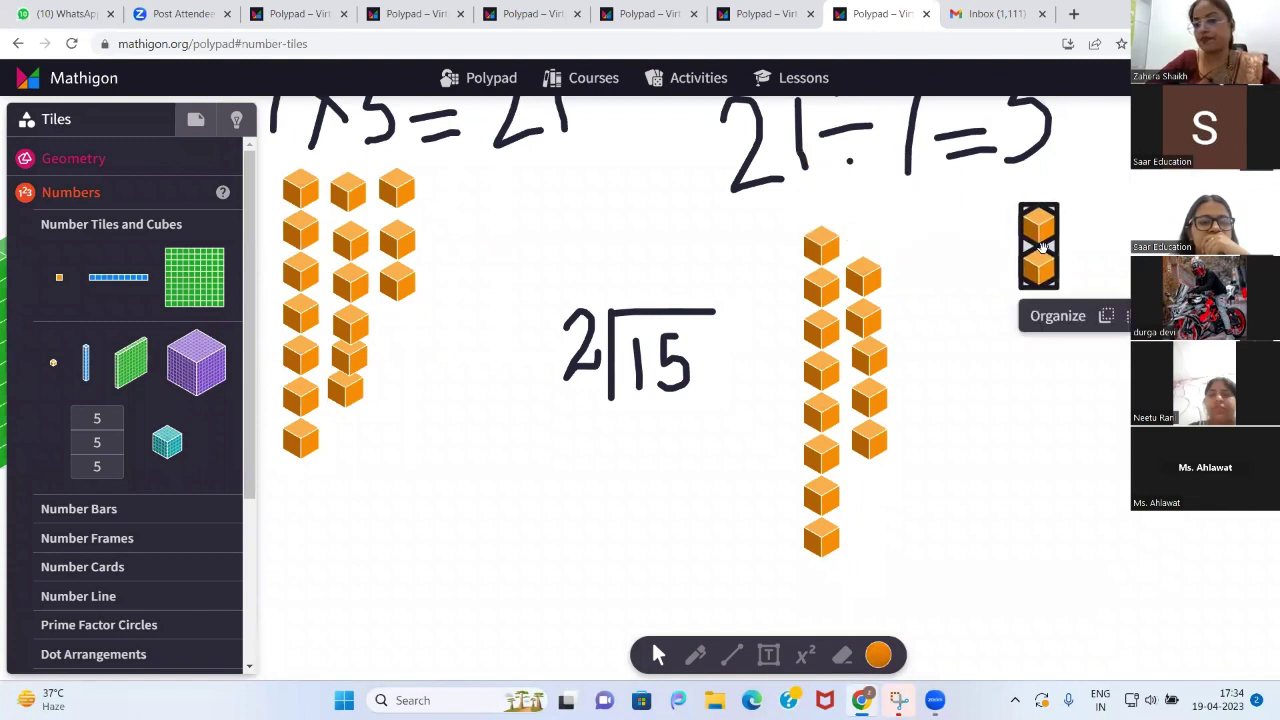
click(823, 248)
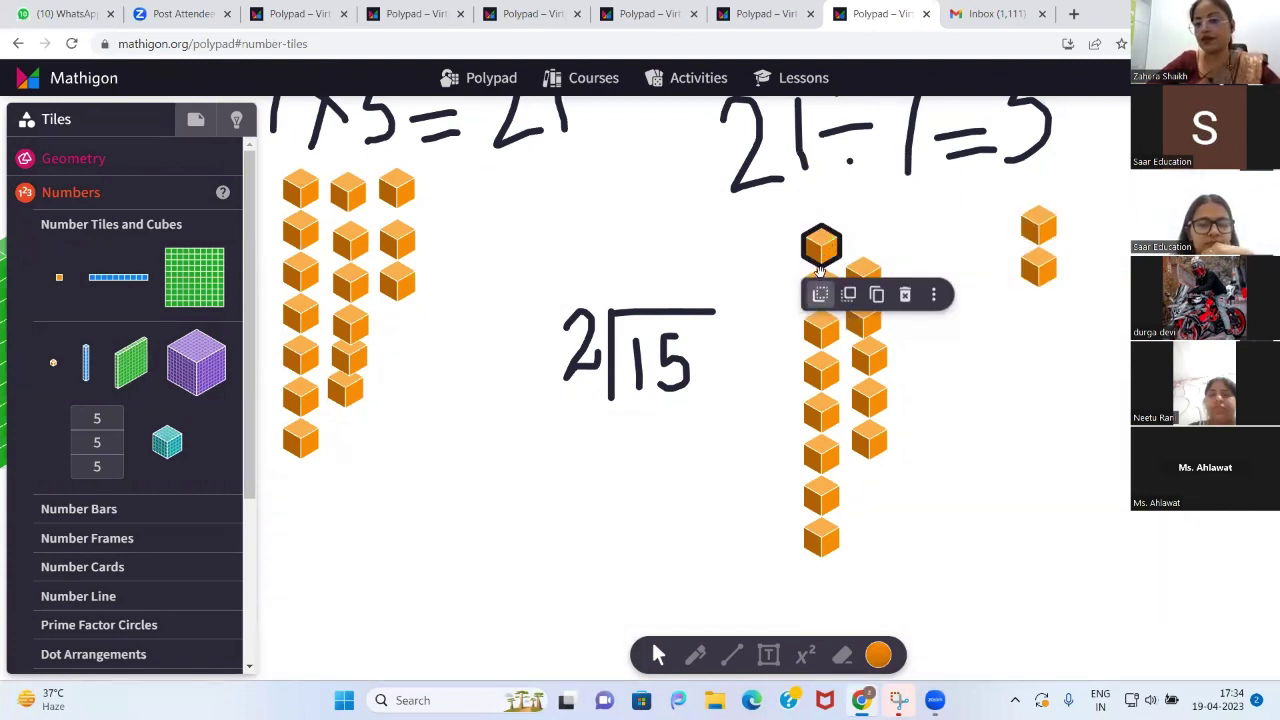
click(820, 272)
drag(820, 272, 982, 533)
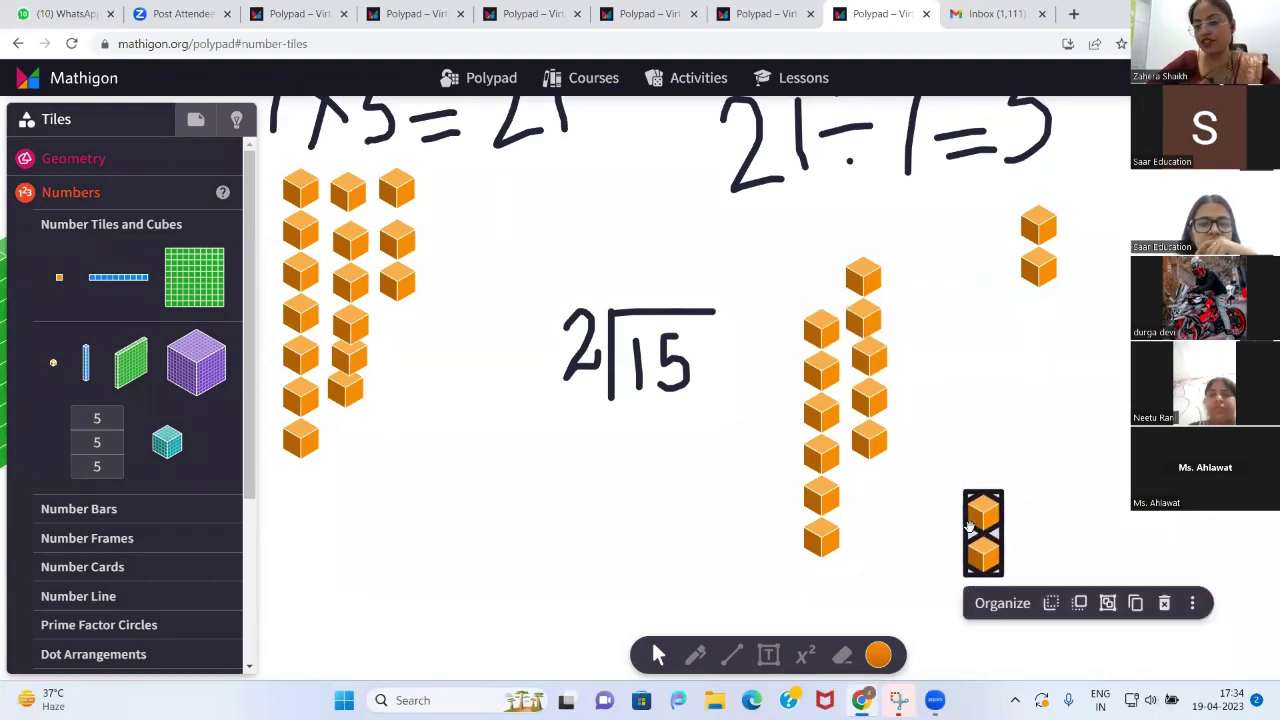
click(857, 272)
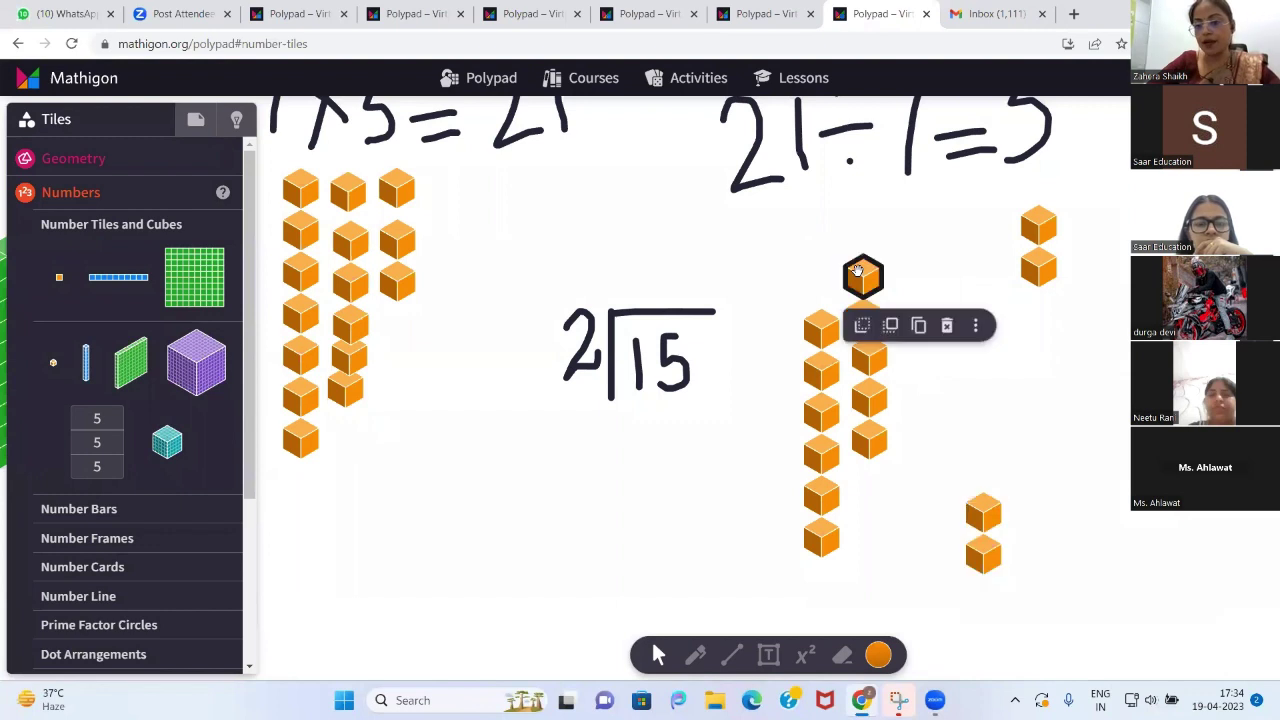
click(853, 303)
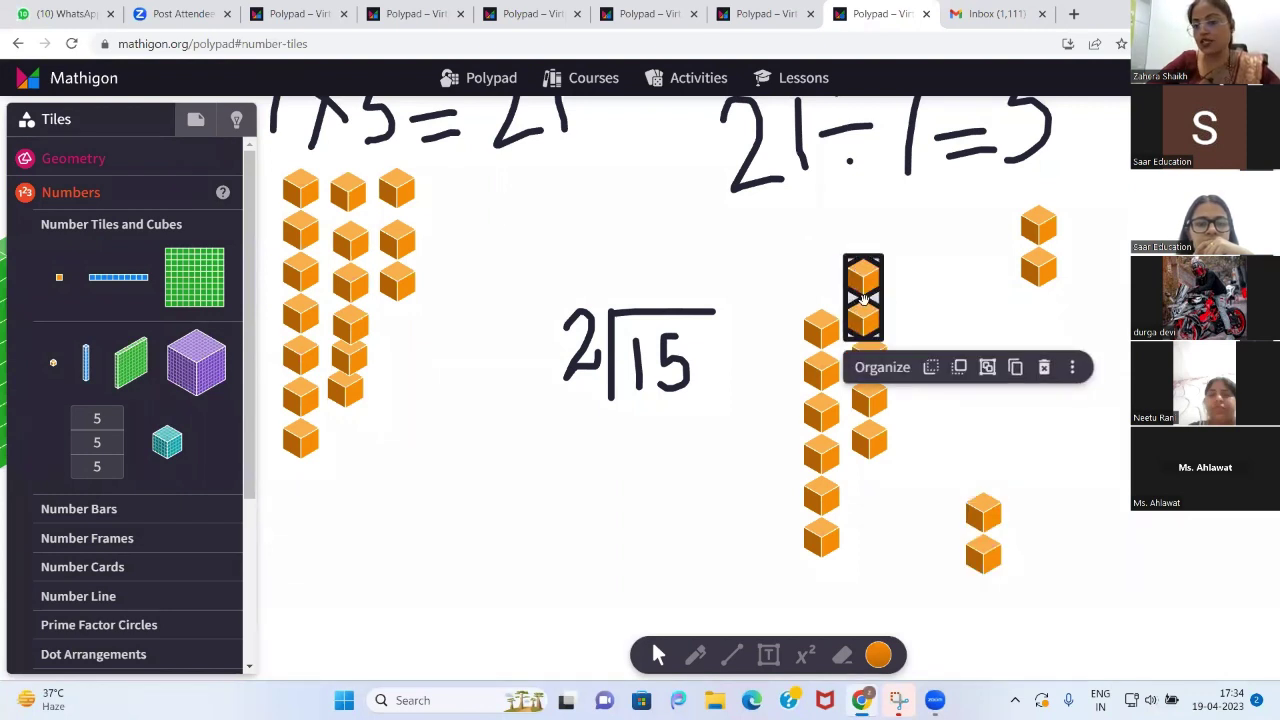
drag(853, 303, 997, 244)
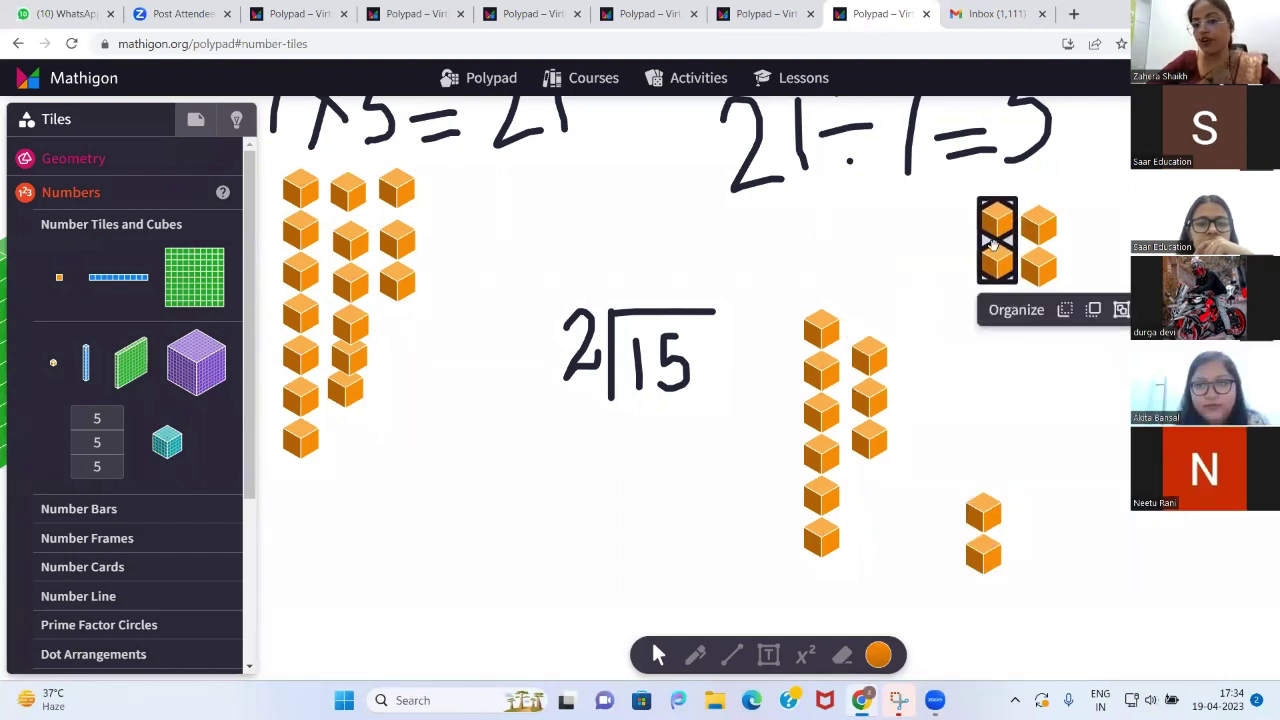
click(867, 362)
click(867, 372)
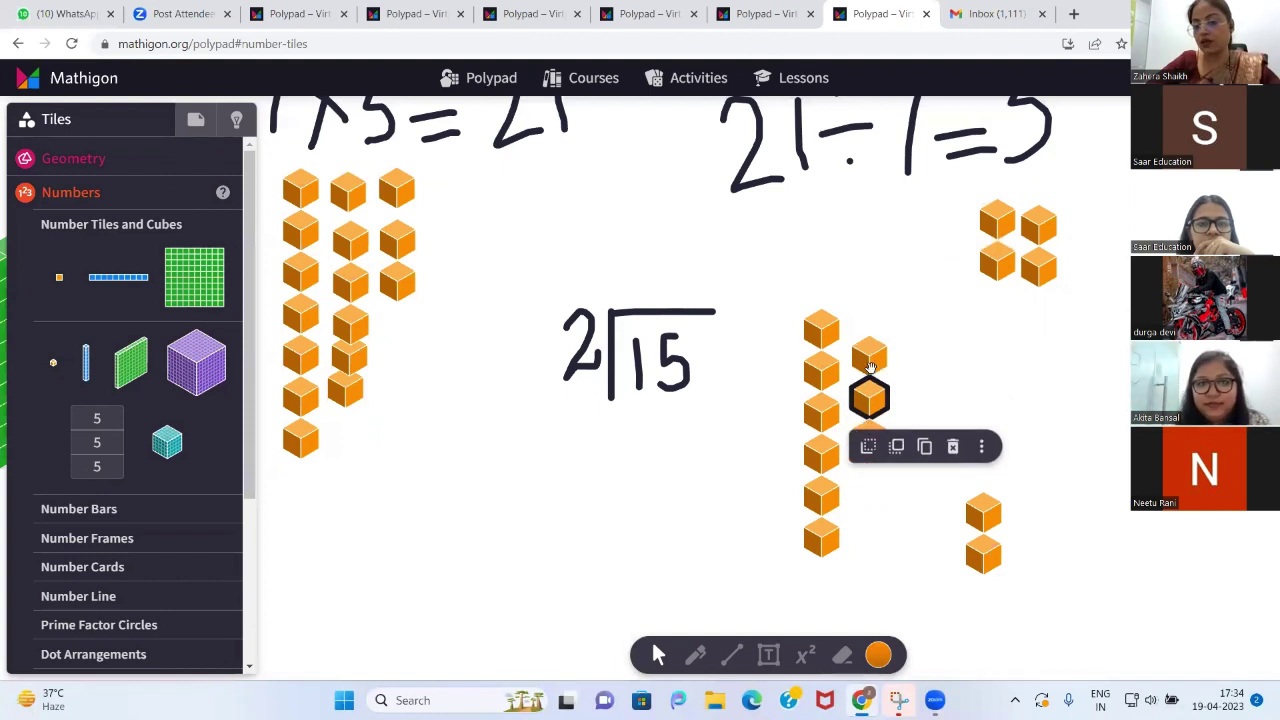
key(shift)
key(shift)
key(shift)
key(shift)
key(shift)
drag(870, 367, 1020, 545)
Share the remaining cubes into two groups of seven, leaving one cube apart
click(869, 400)
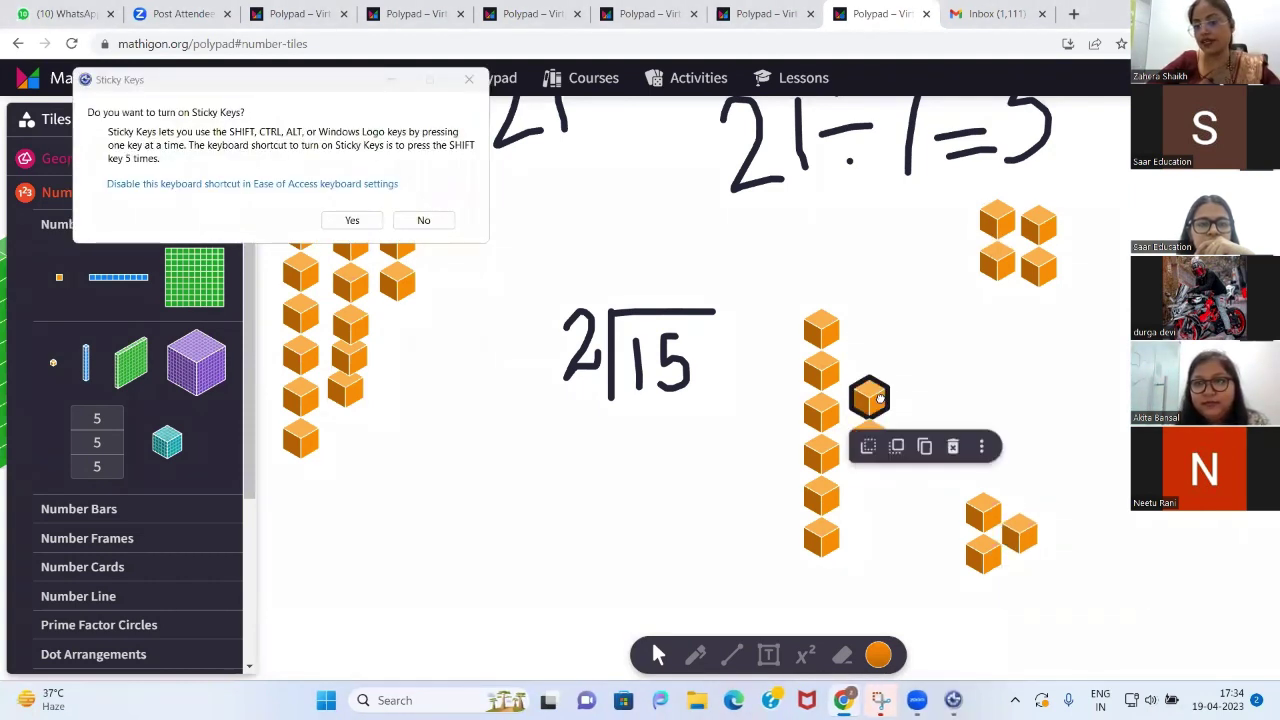
drag(869, 400, 1027, 508)
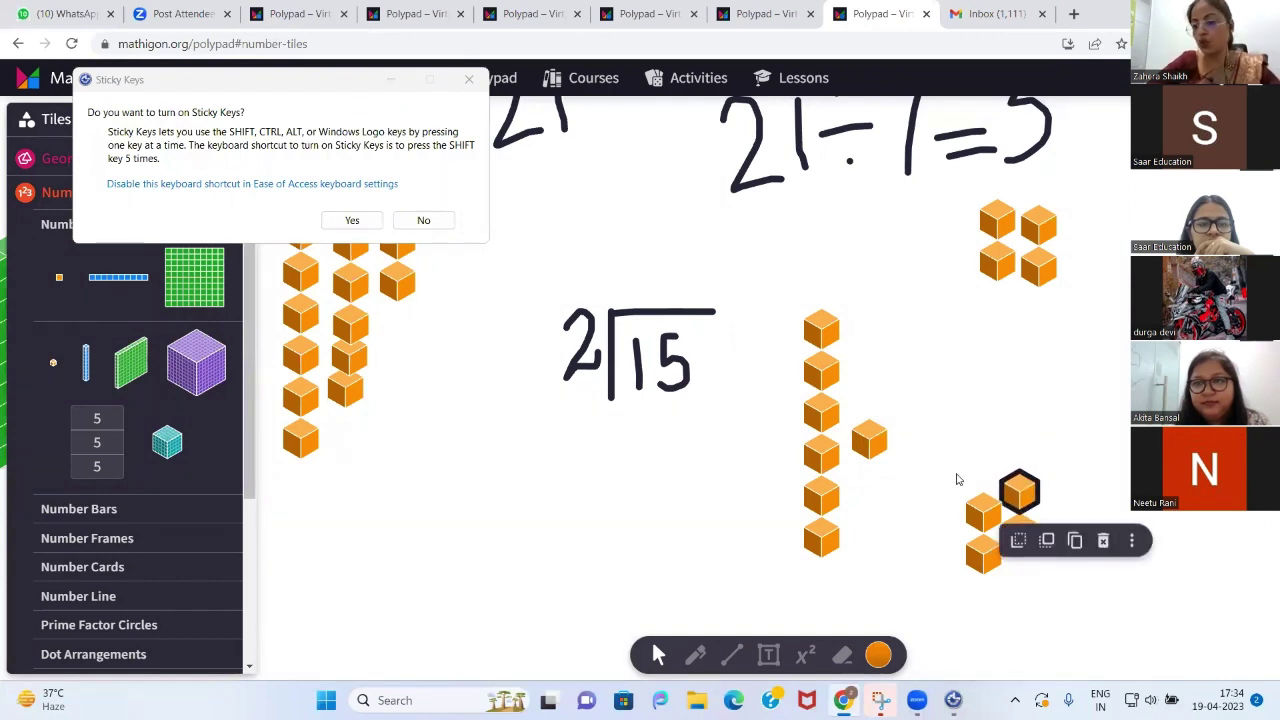
click(825, 317)
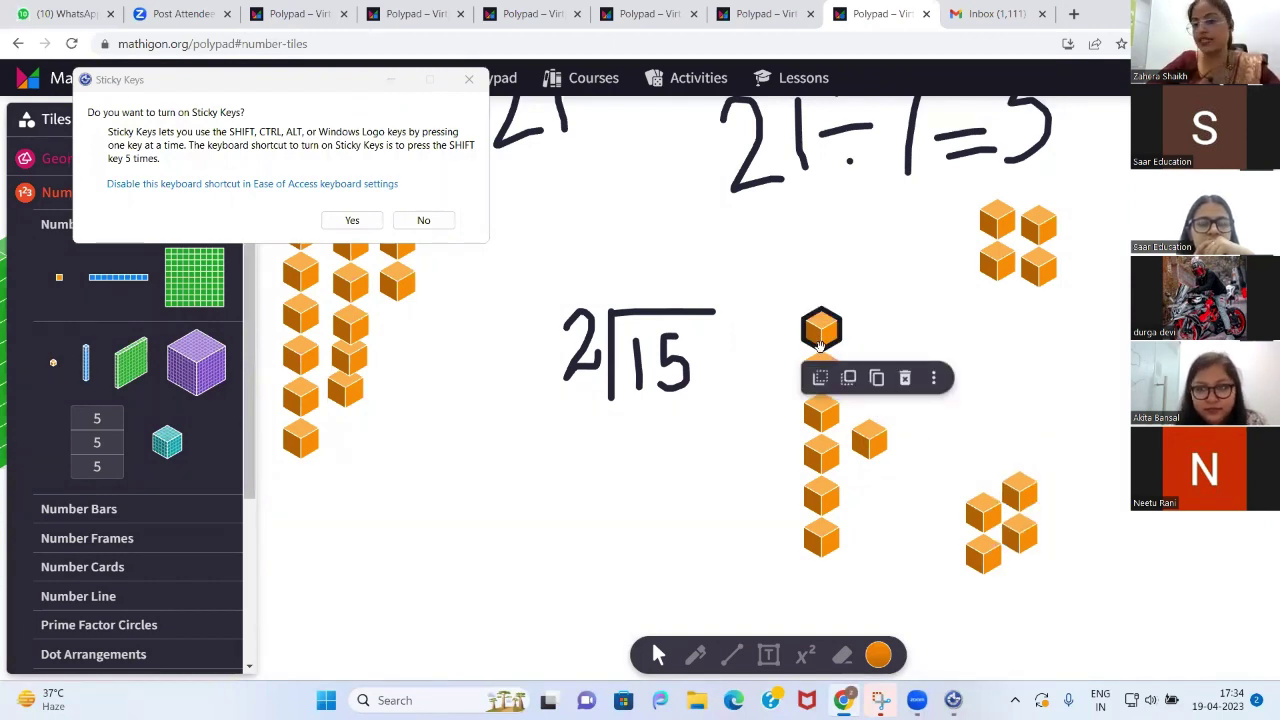
shift+click(820, 358)
drag(820, 358, 952, 248)
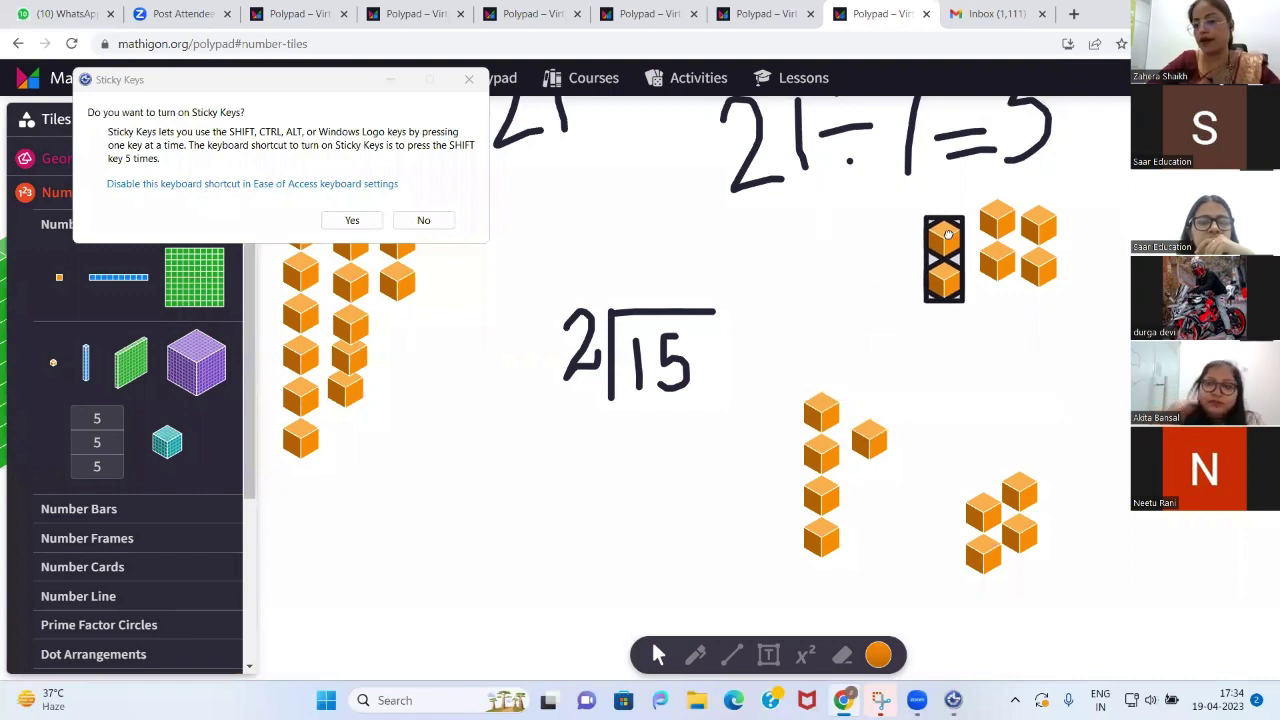
click(822, 405)
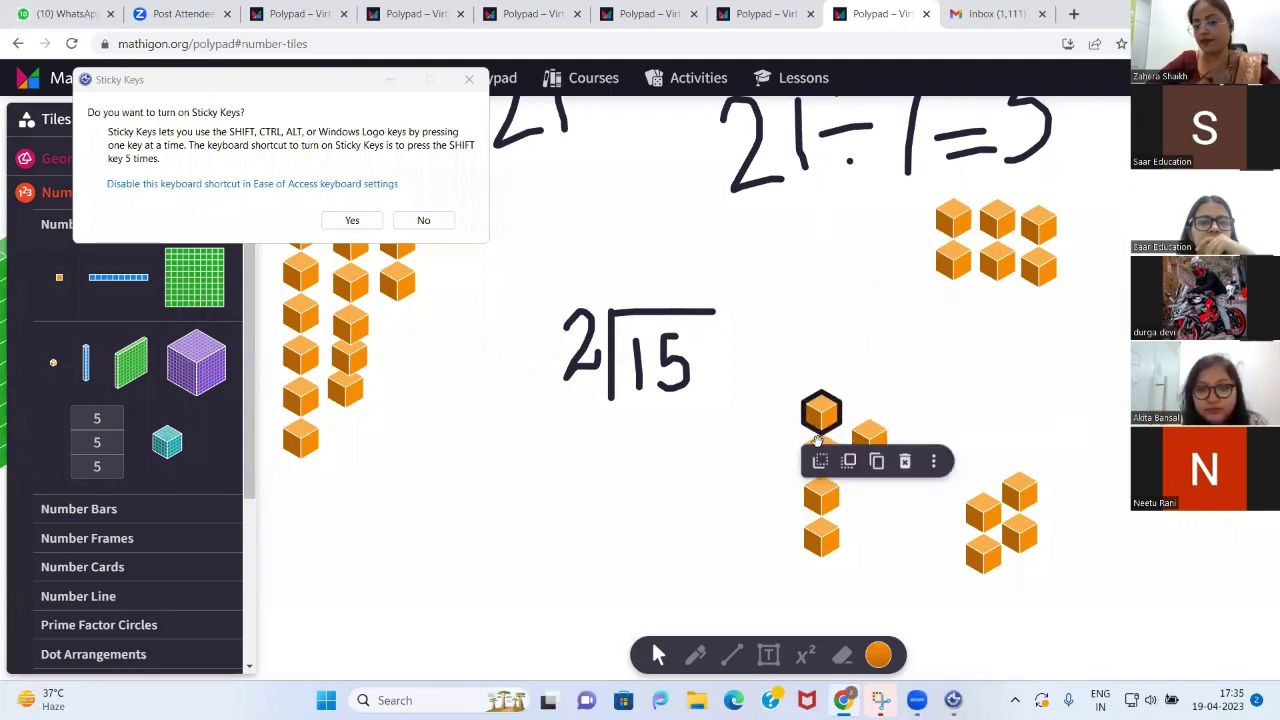
shift+click(818, 445)
drag(818, 440, 1034, 430)
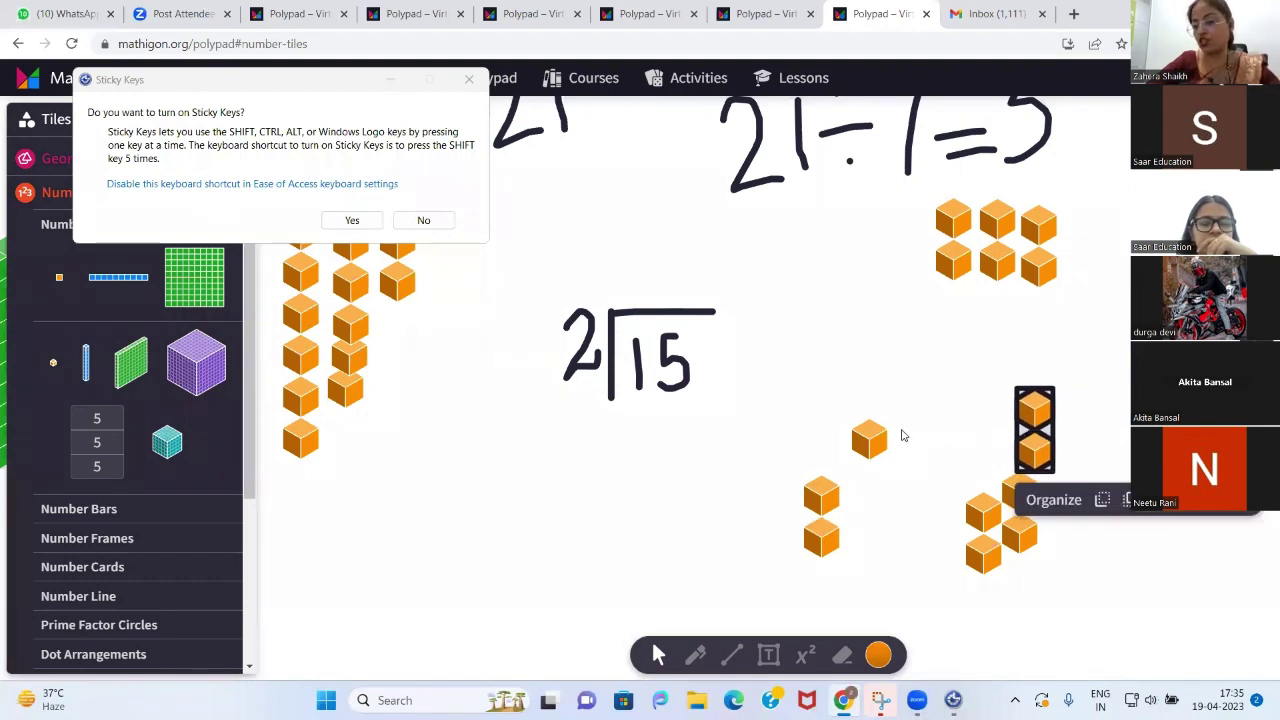
click(827, 497)
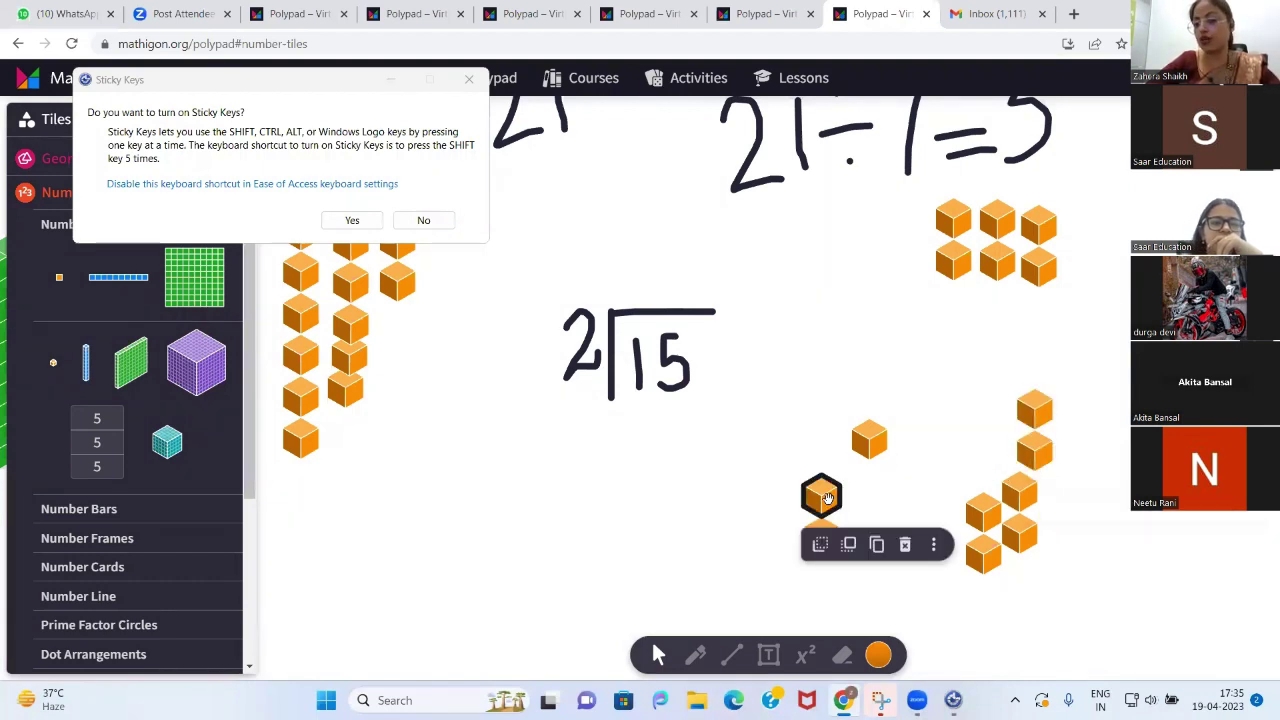
drag(827, 497, 922, 252)
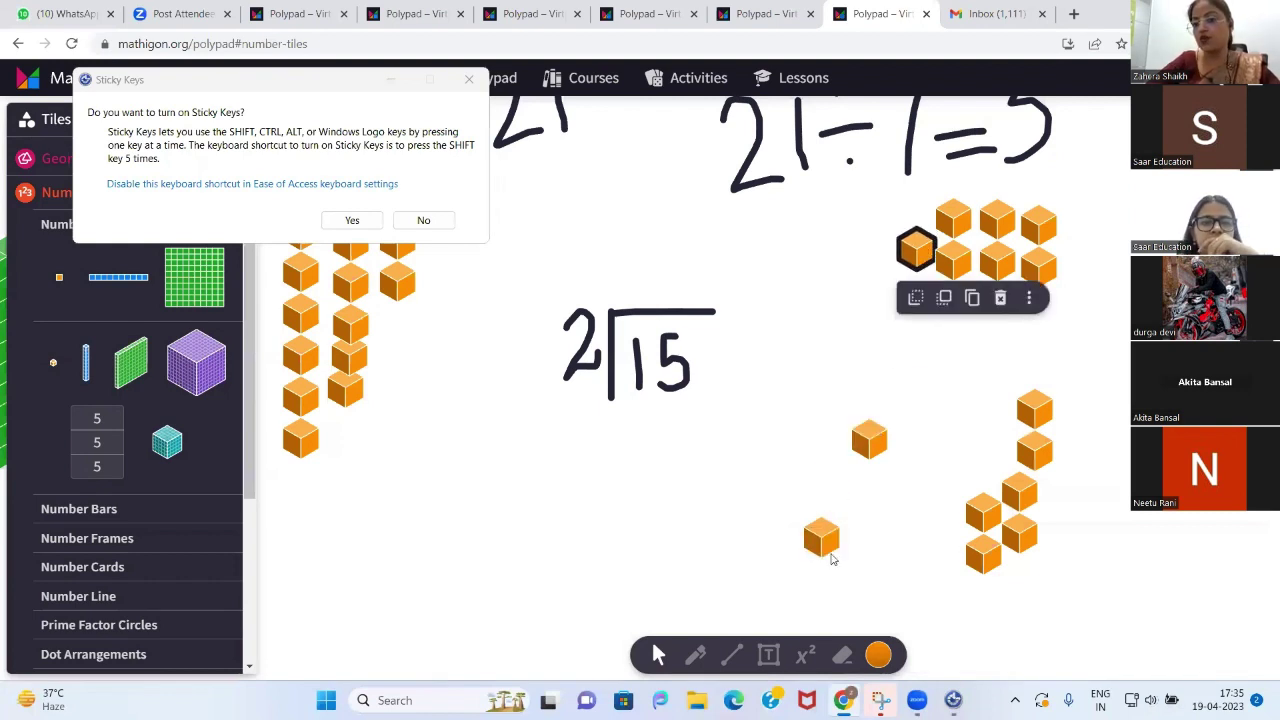
click(869, 440)
drag(869, 440, 983, 457)
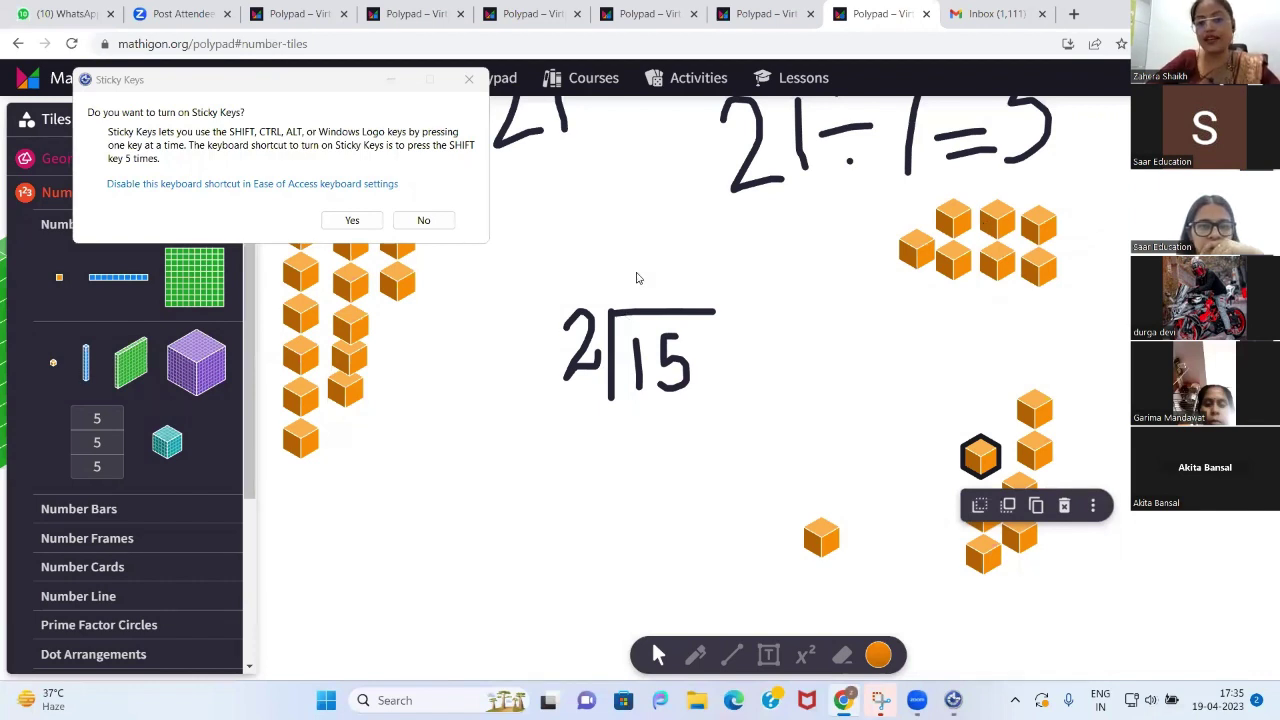
Write quotient 7, tens label, subtract 14 under a line, remainder 1, and circle the leftover cube
click(697, 656)
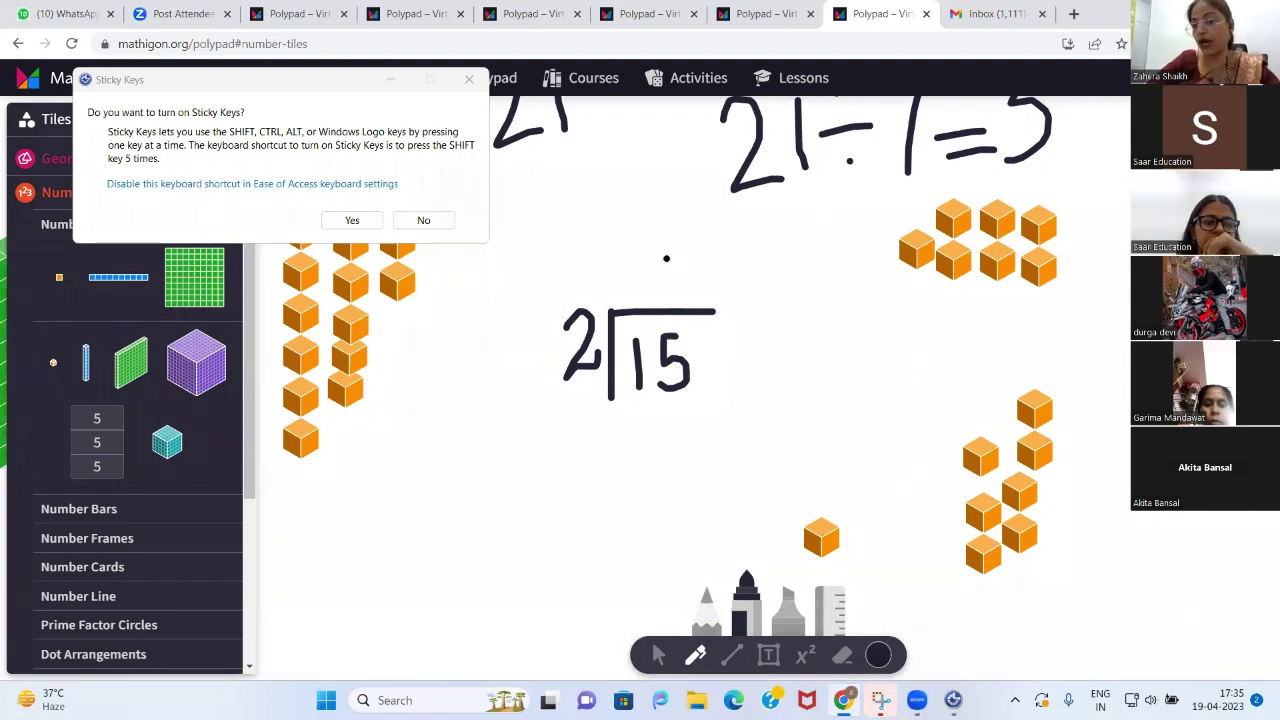
mouse_move(668, 258)
mouse_down()
mouse_move(686, 284)
mouse_move(672, 311)
mouse_up()
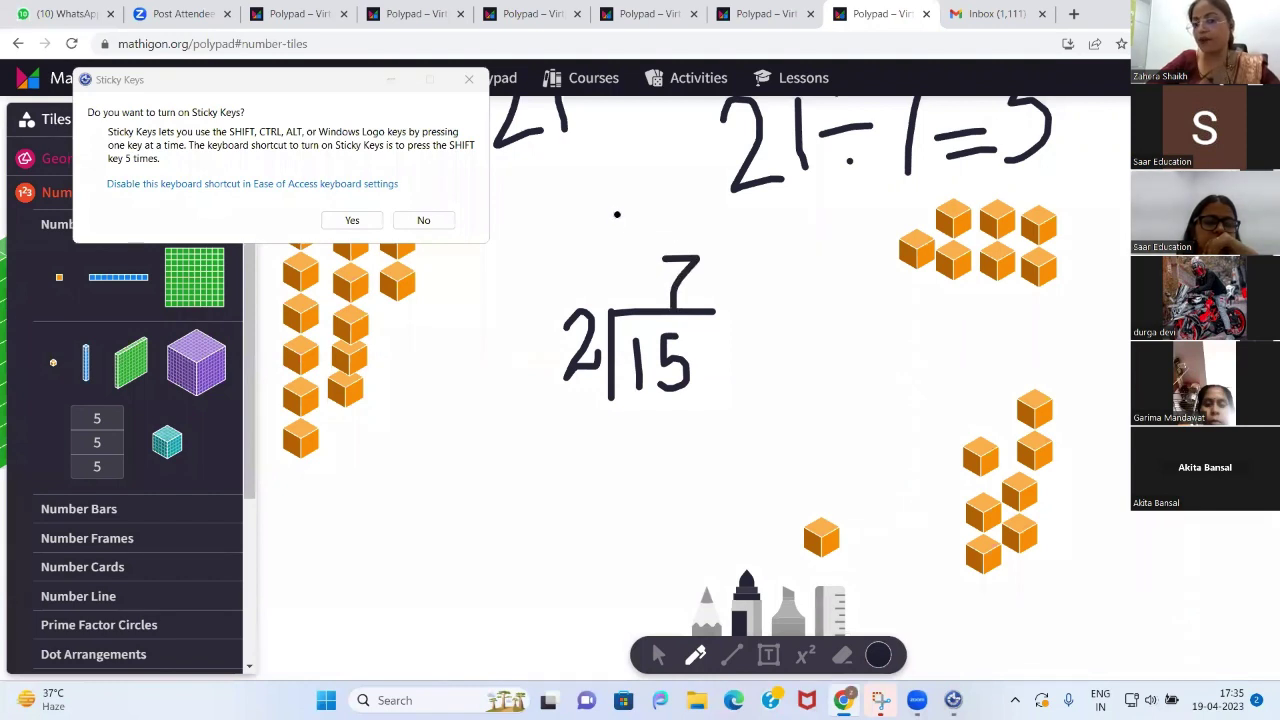
mouse_move(617, 213)
mouse_down()
mouse_move(617, 237)
mouse_move(638, 210)
mouse_move(698, 232)
mouse_move(676, 205)
mouse_up()
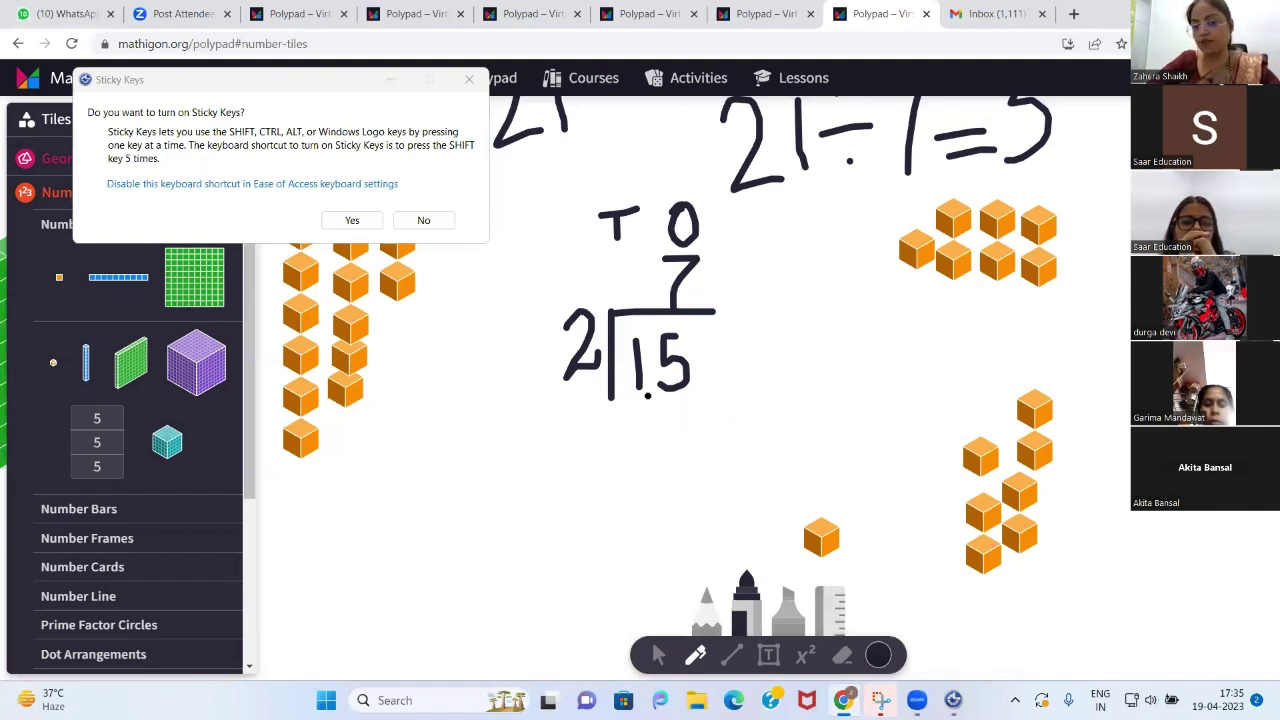
drag(636, 405, 636, 449)
mouse_move(692, 402)
mouse_down()
mouse_move(680, 432)
mouse_move(737, 424)
mouse_move(701, 470)
mouse_up()
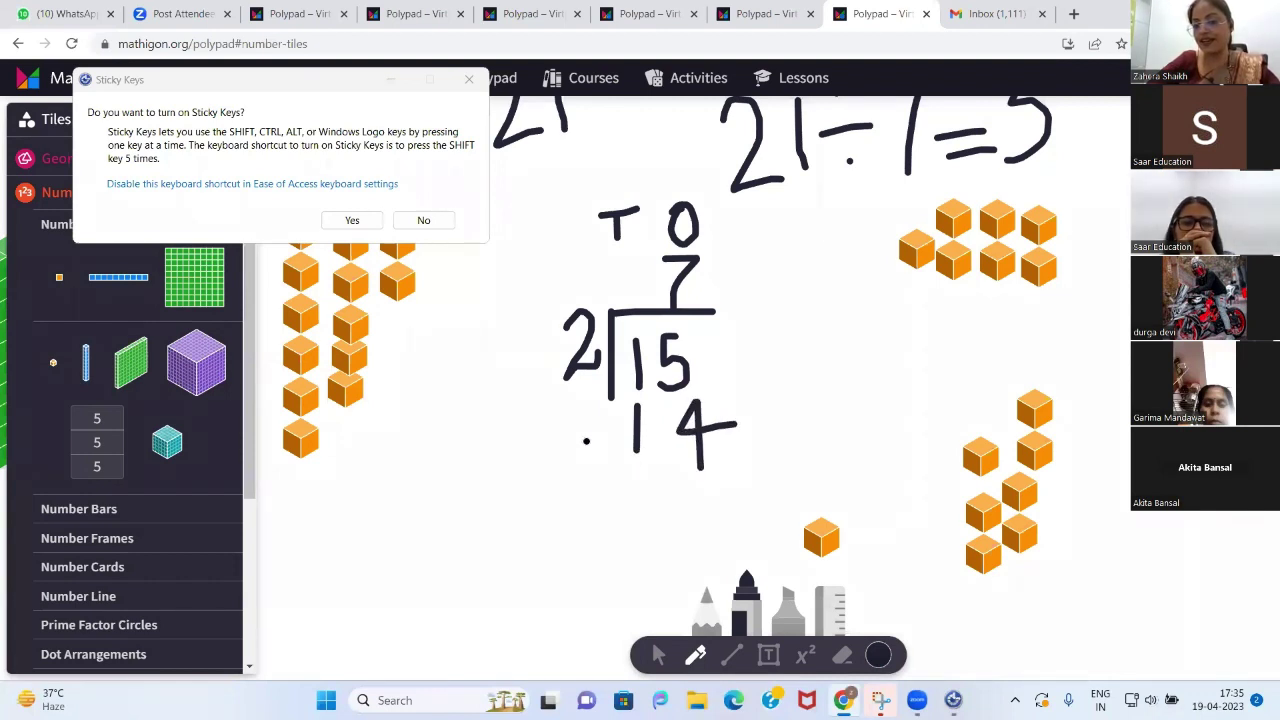
drag(586, 478, 738, 468)
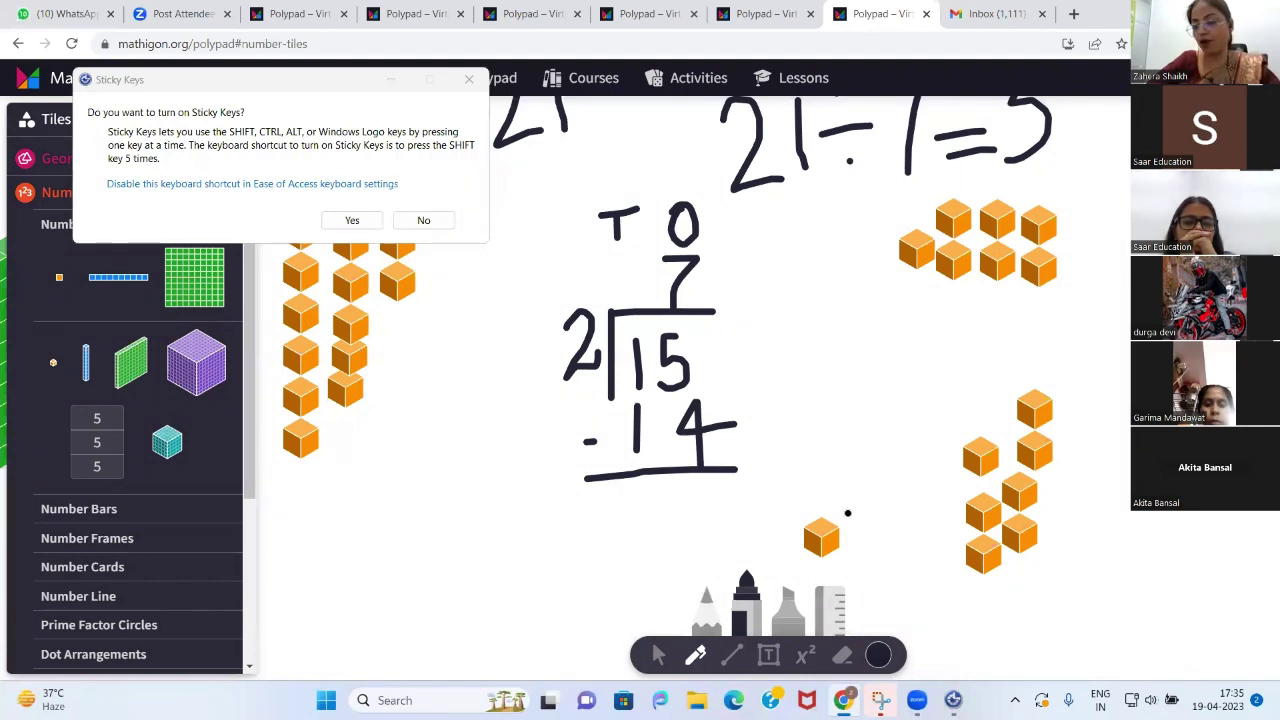
mouse_move(832, 508)
mouse_down()
mouse_move(812, 588)
mouse_move(831, 507)
mouse_up()
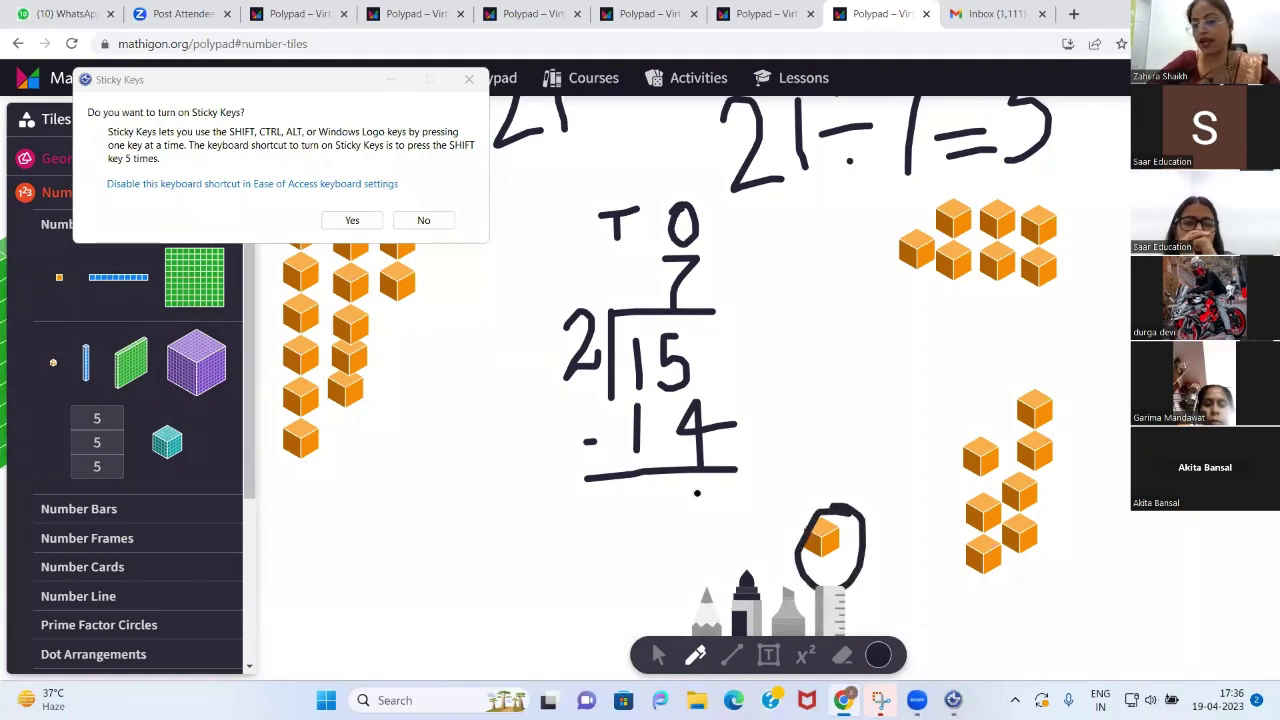
drag(697, 493, 700, 532)
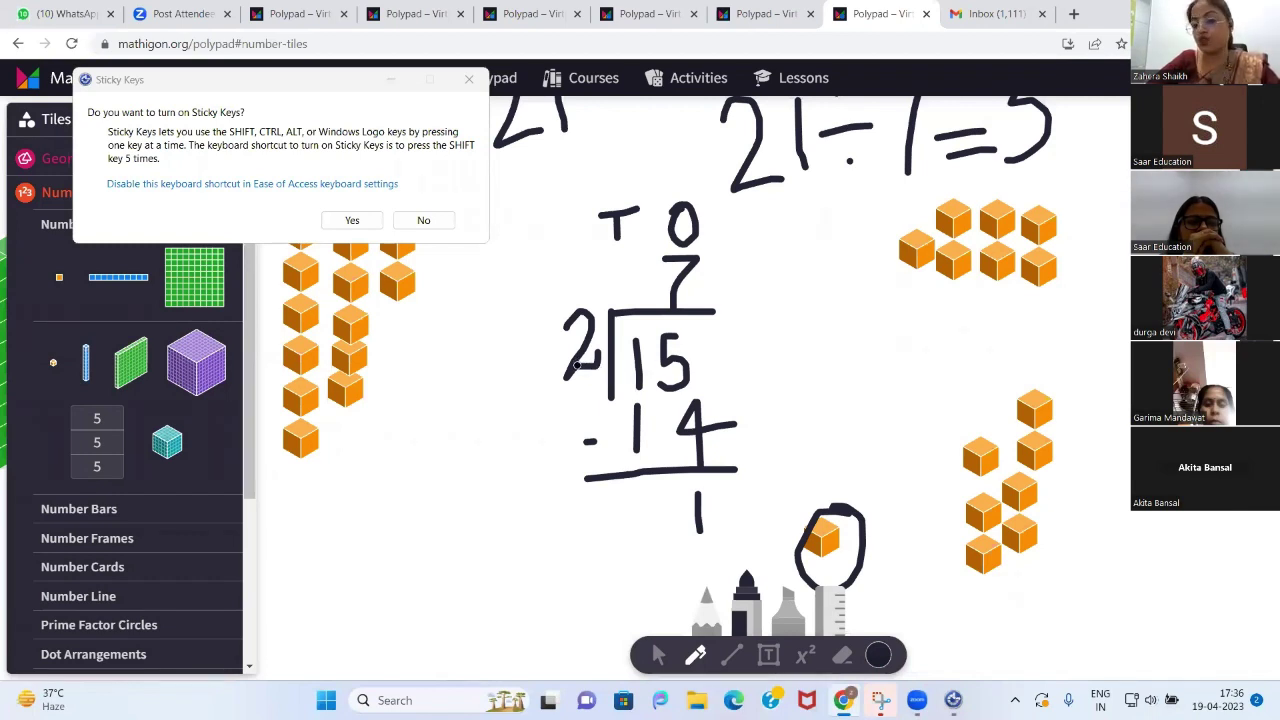
Decline Sticky Keys, then erase the circle, the leftover cube and the 2)15 working
click(430, 221)
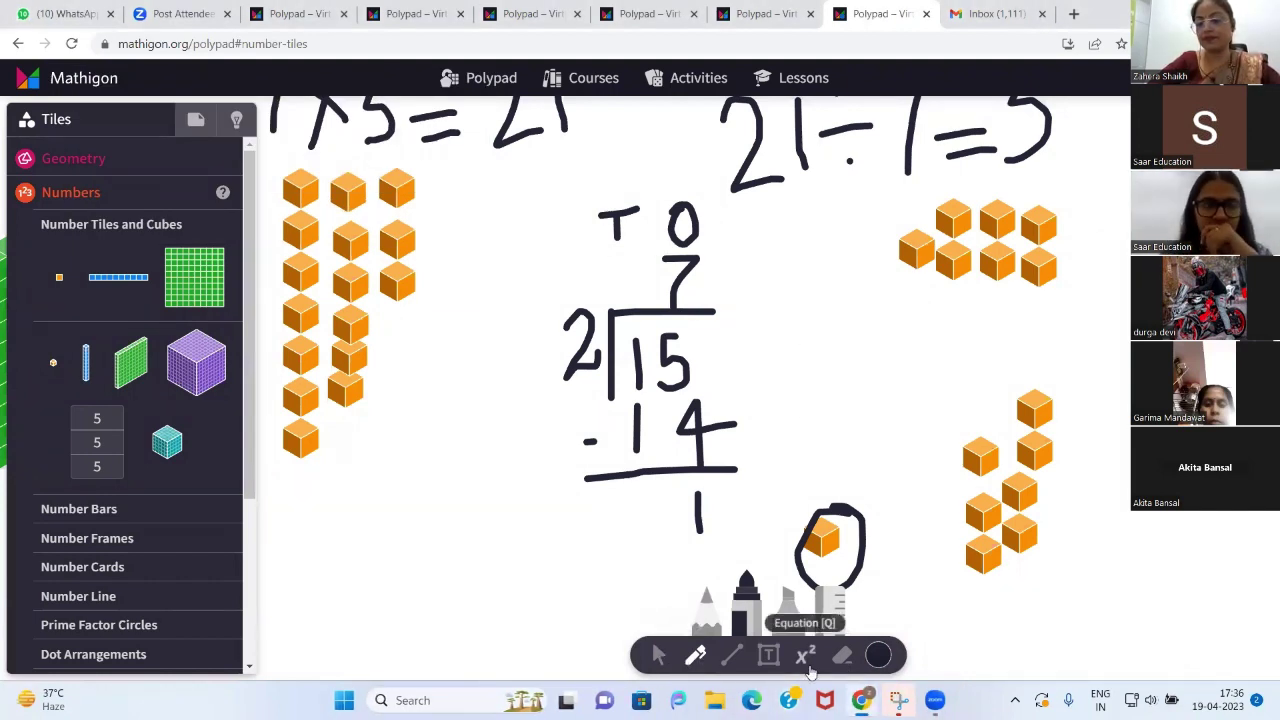
click(843, 656)
click(842, 512)
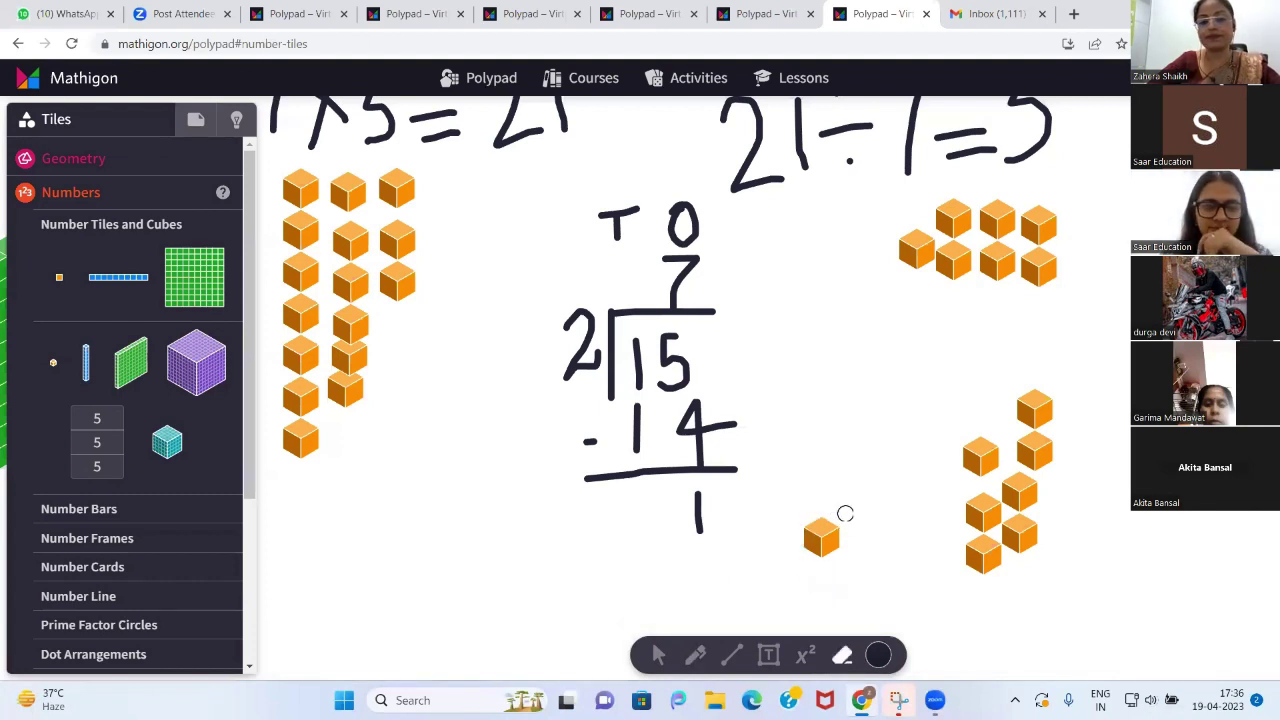
click(830, 530)
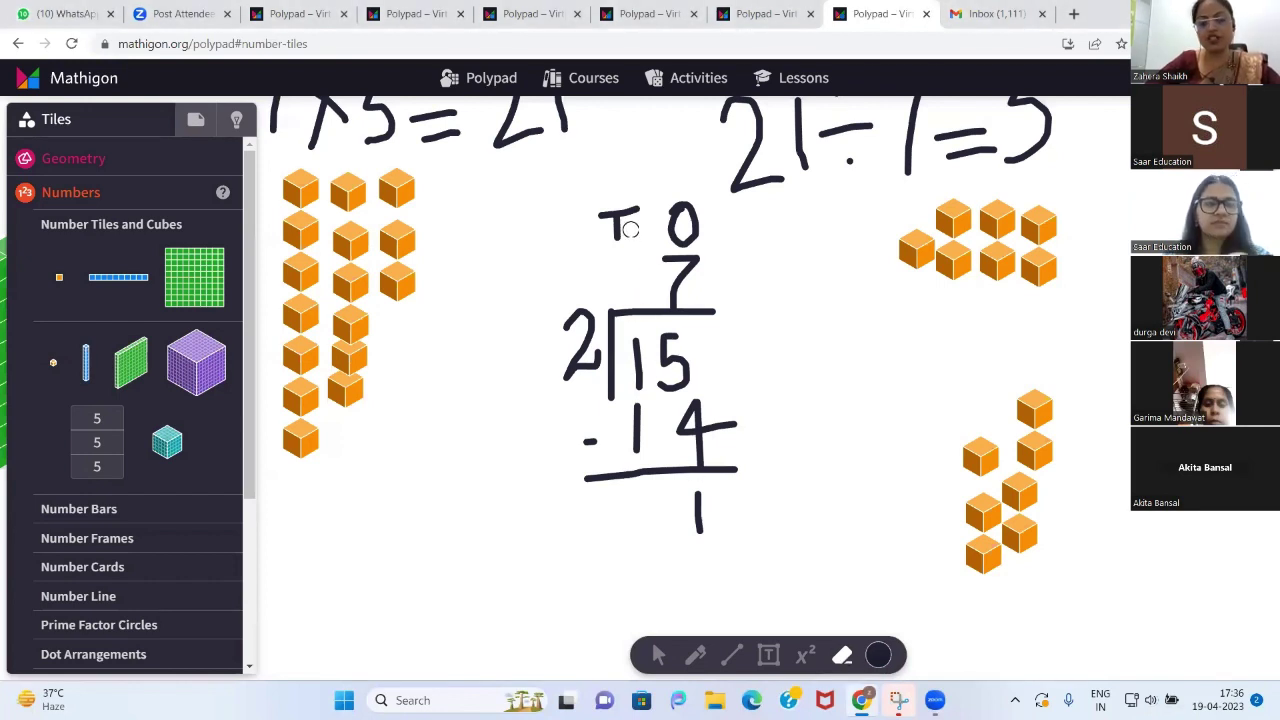
mouse_move(630, 229)
mouse_down()
mouse_move(612, 214)
mouse_move(677, 221)
mouse_move(660, 316)
mouse_move(593, 320)
mouse_move(661, 344)
mouse_move(690, 436)
mouse_move(697, 420)
mouse_move(591, 443)
mouse_move(691, 489)
mouse_move(698, 530)
mouse_up()
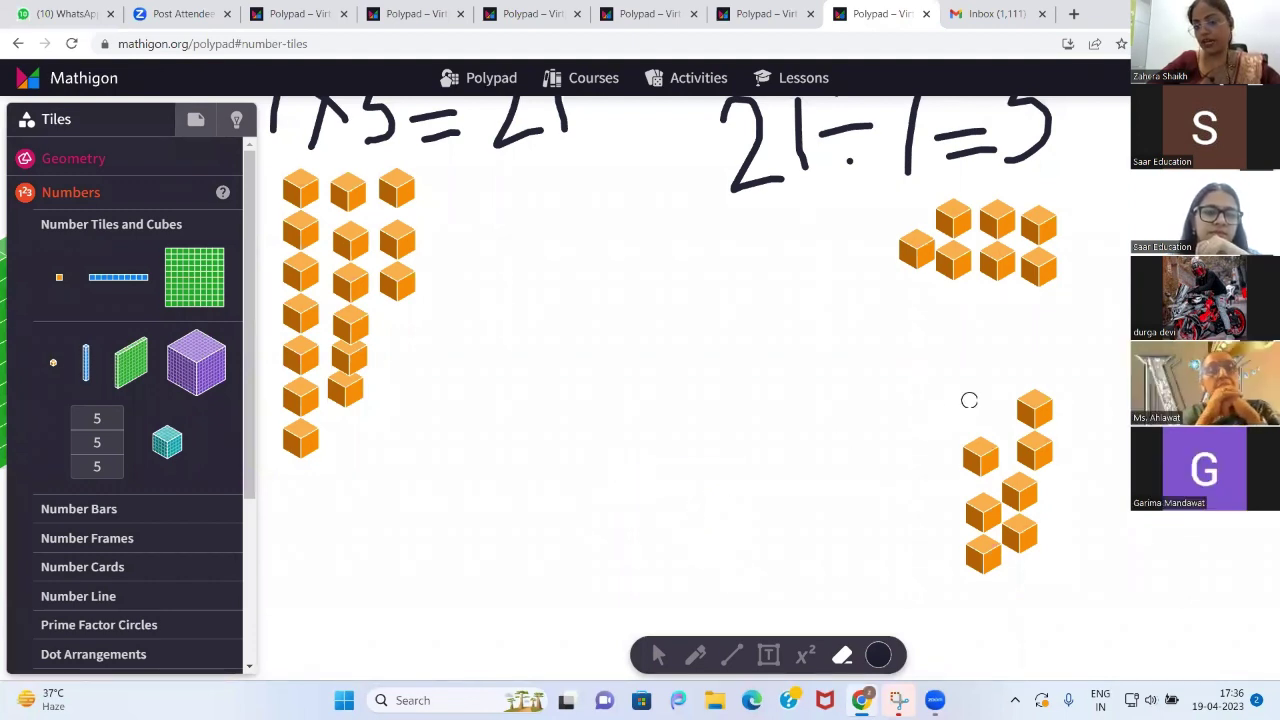
Select and delete every group of orange cubes on the canvas
click(658, 655)
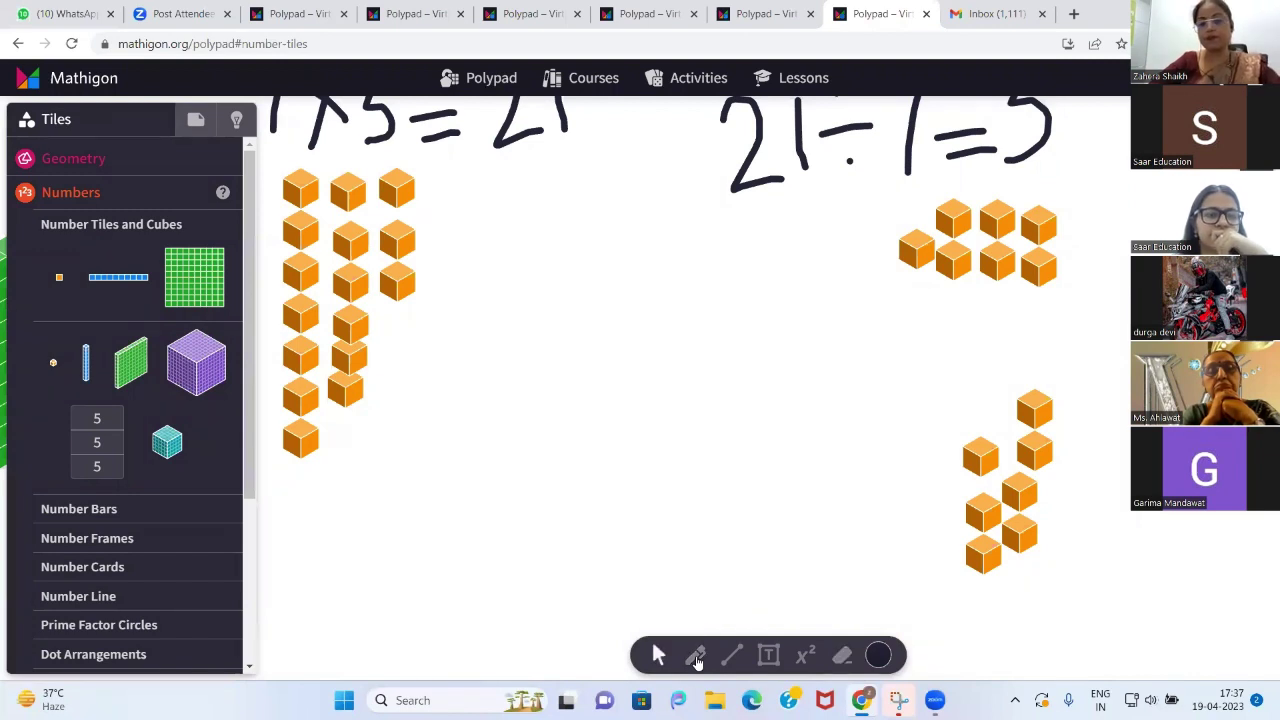
drag(902, 348, 1037, 577)
click(1048, 603)
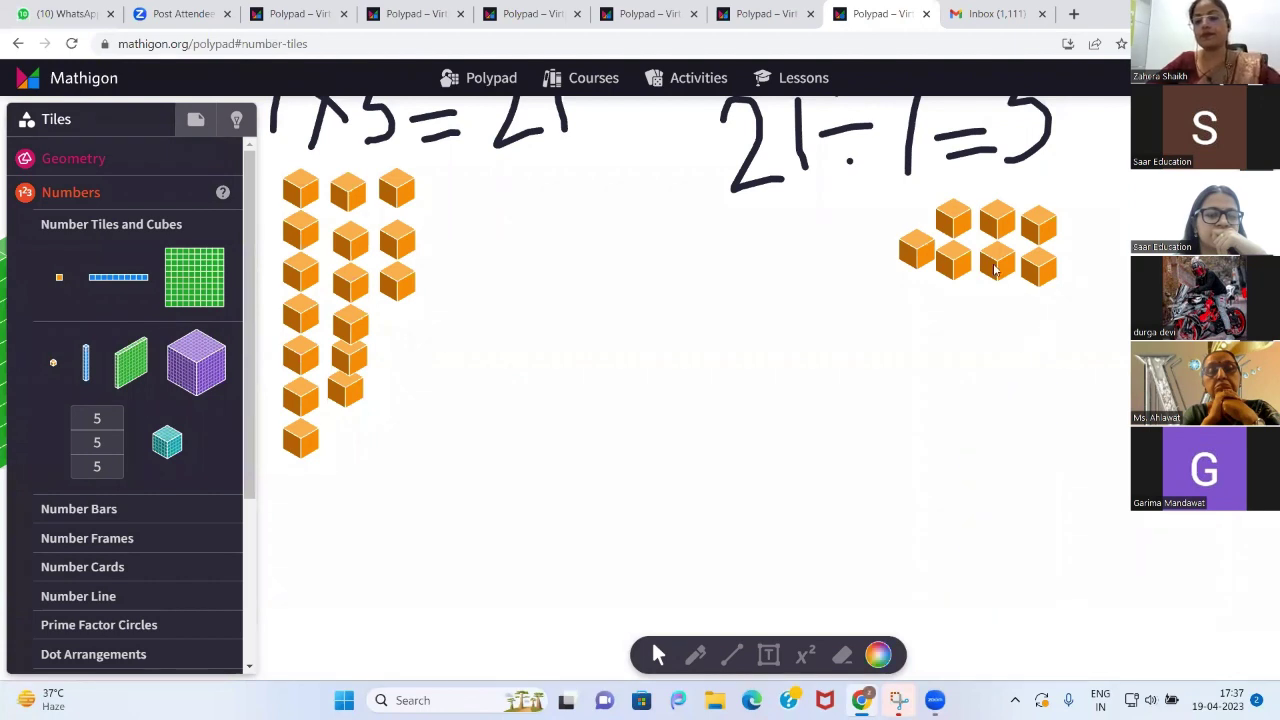
scroll(950, 218, up, 3)
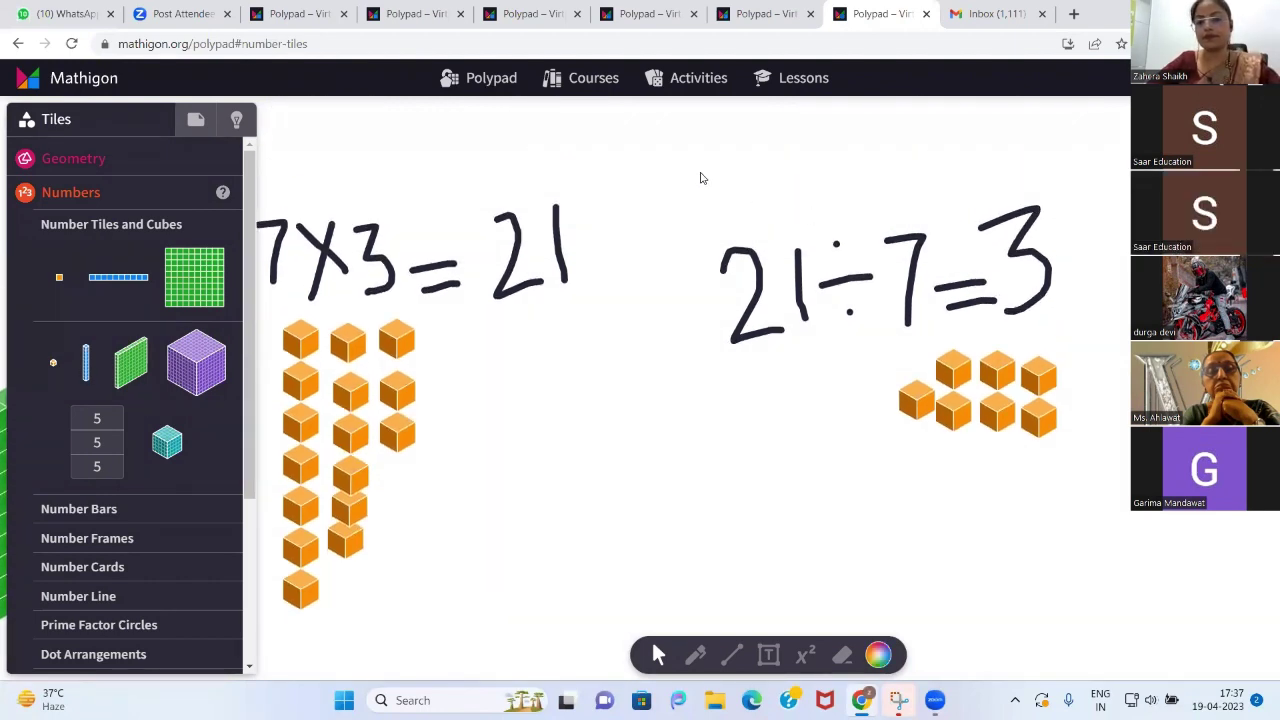
drag(700, 172, 1069, 496)
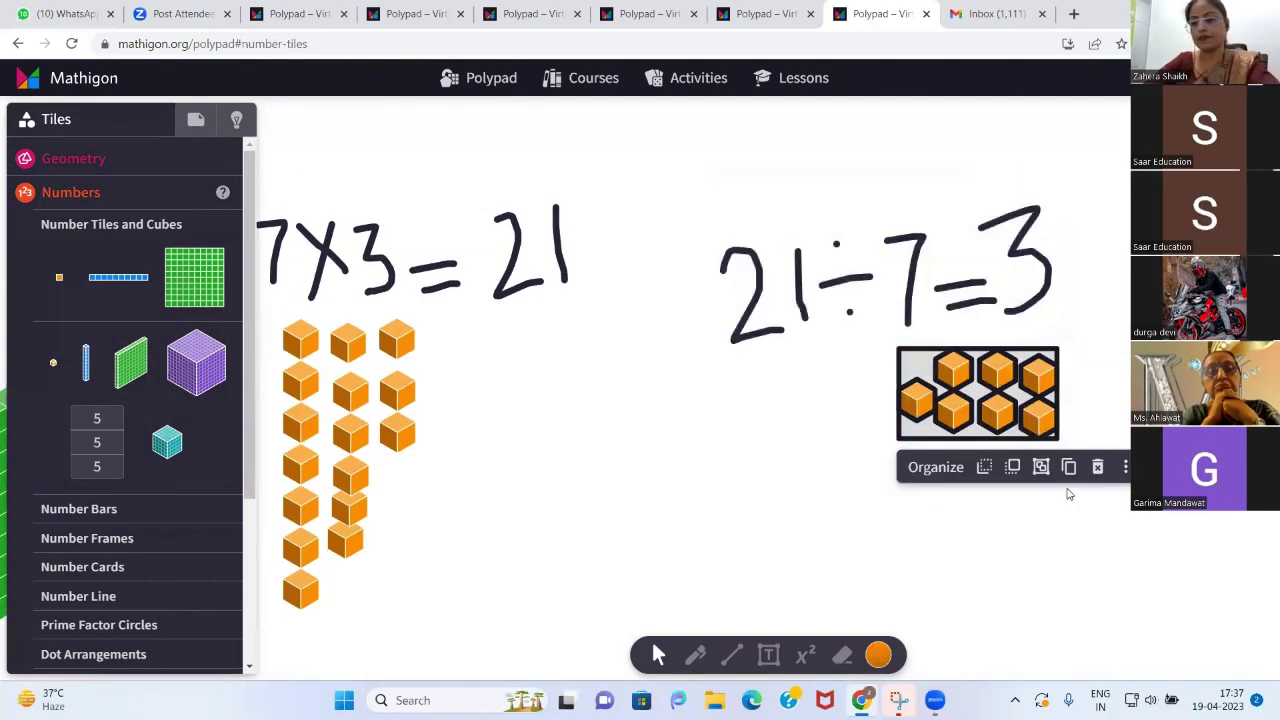
key(Delete)
drag(694, 183, 1066, 389)
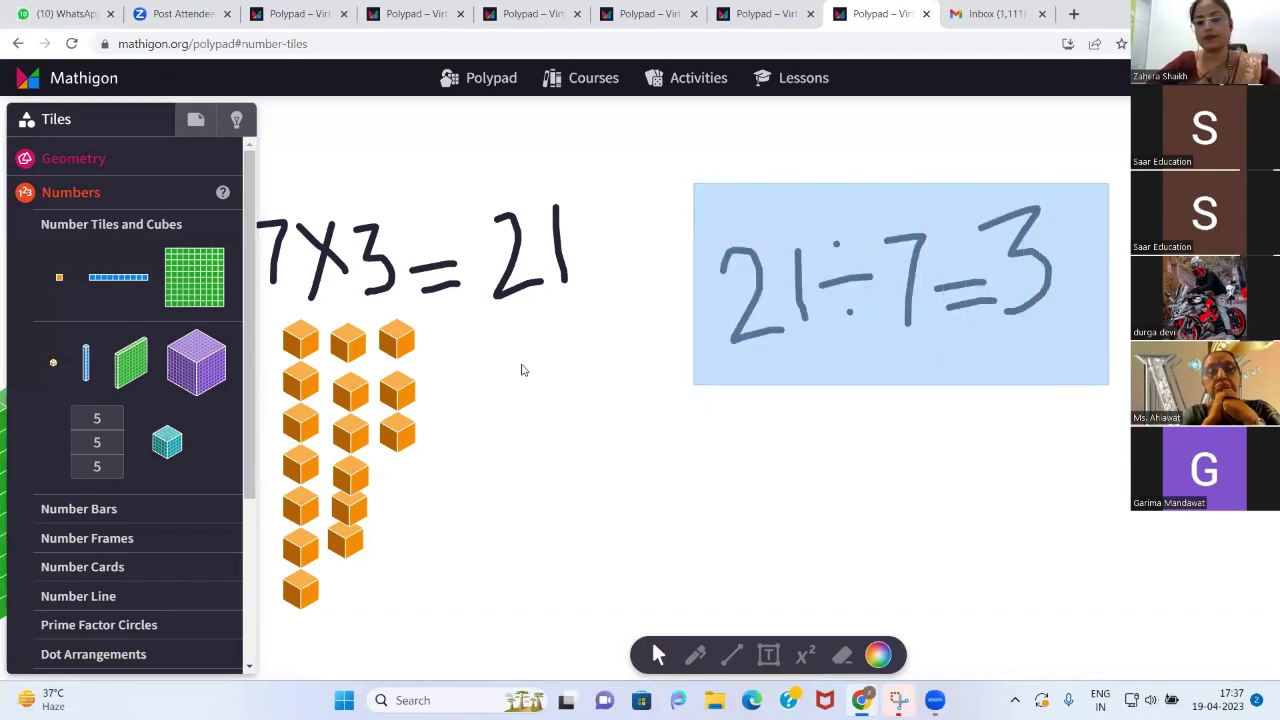
click(517, 319)
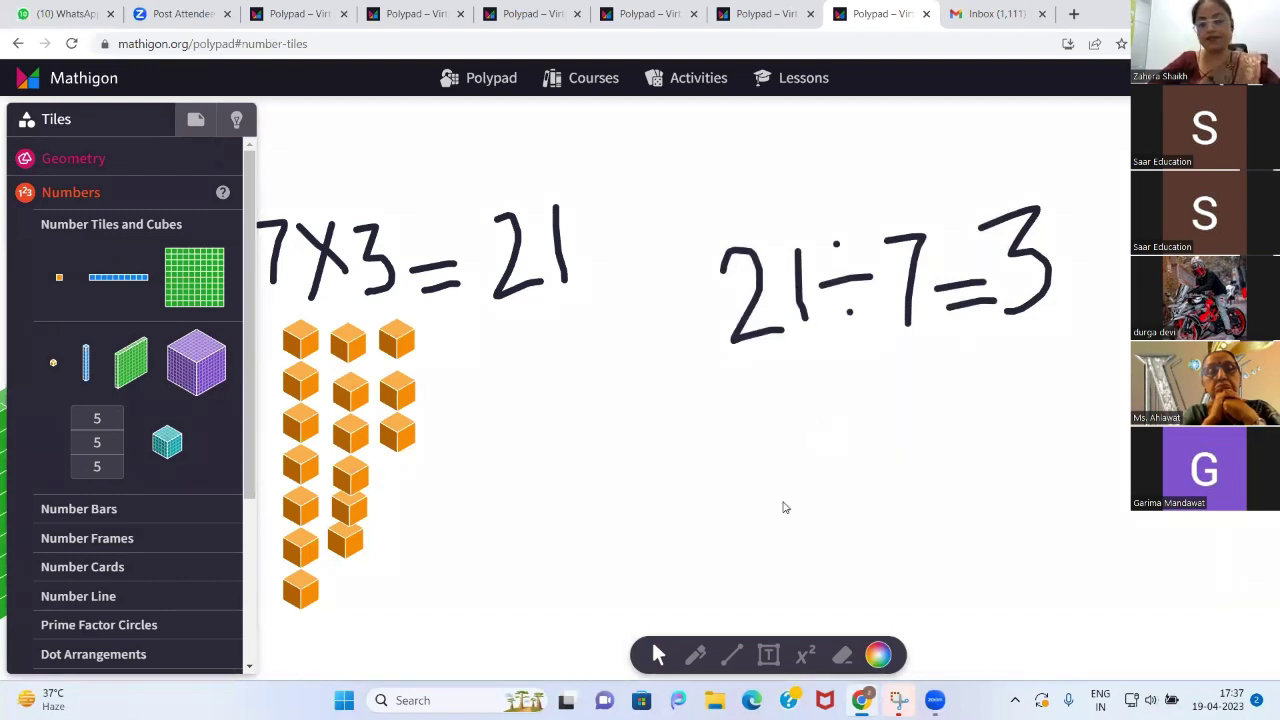
drag(283, 318, 407, 574)
key(Delete)
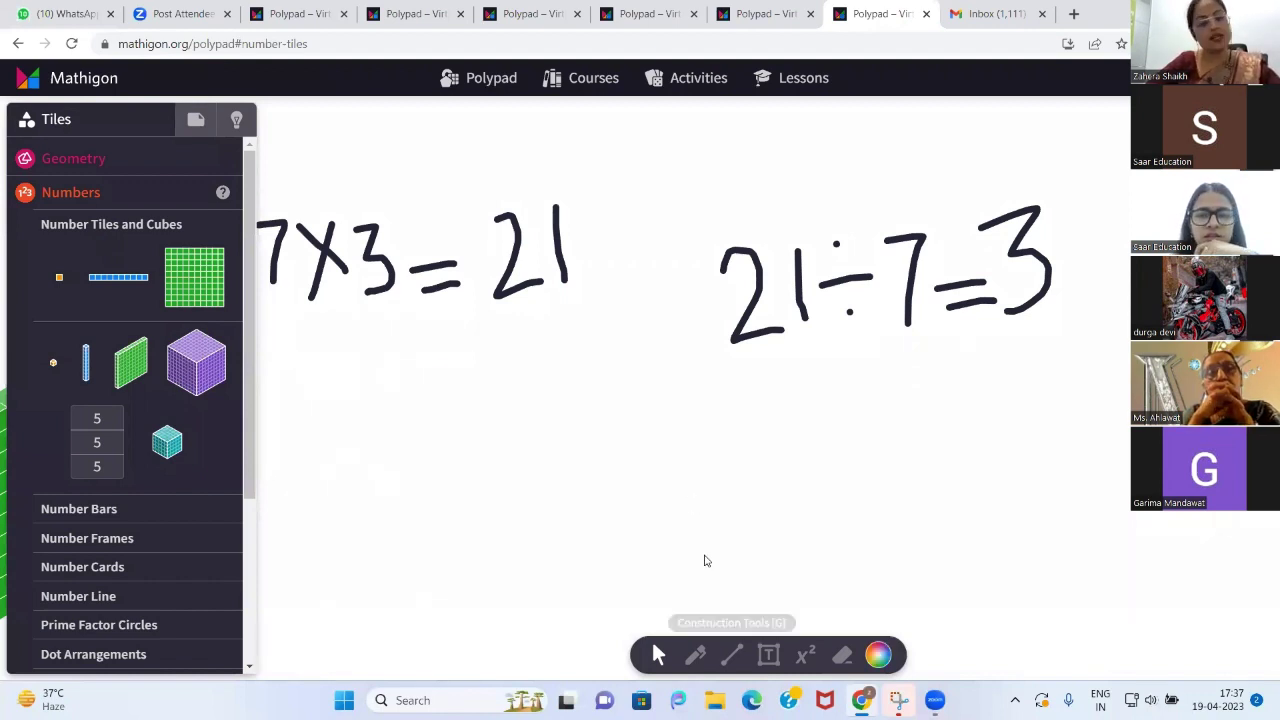
Erase the handwritten 7X3=21 and 21÷7=3 equations
click(842, 655)
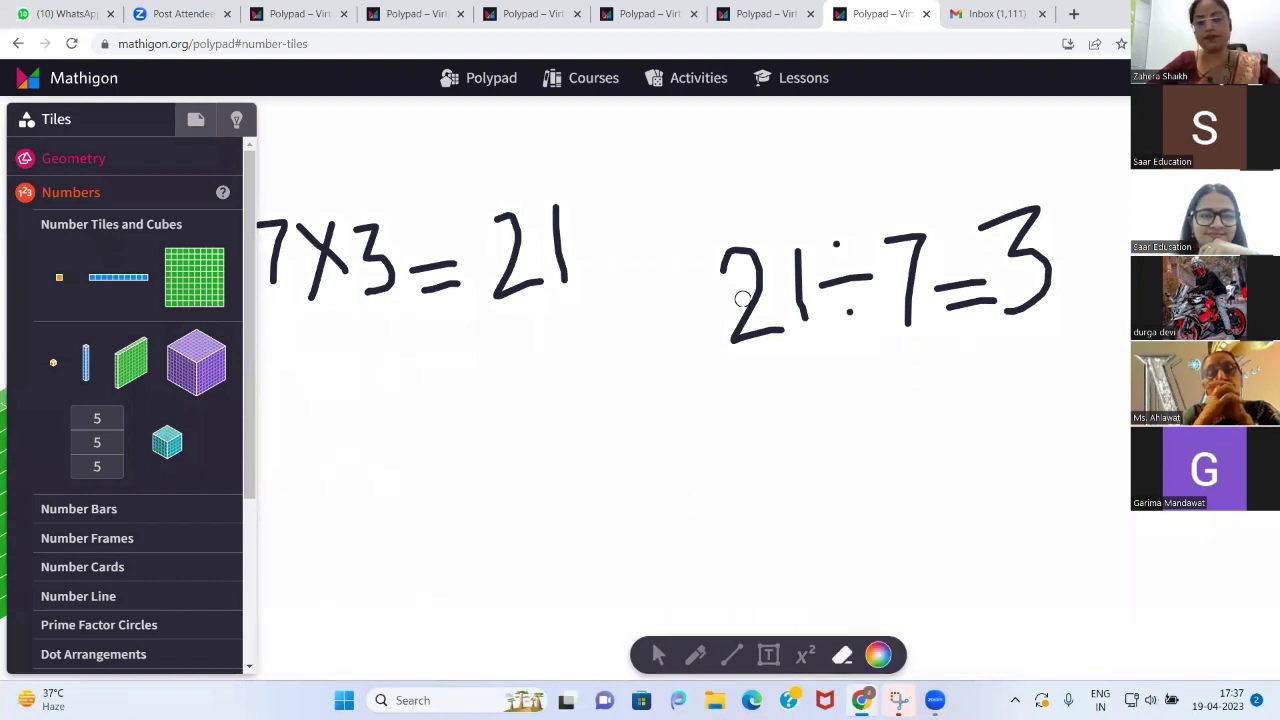
drag(760, 286, 826, 289)
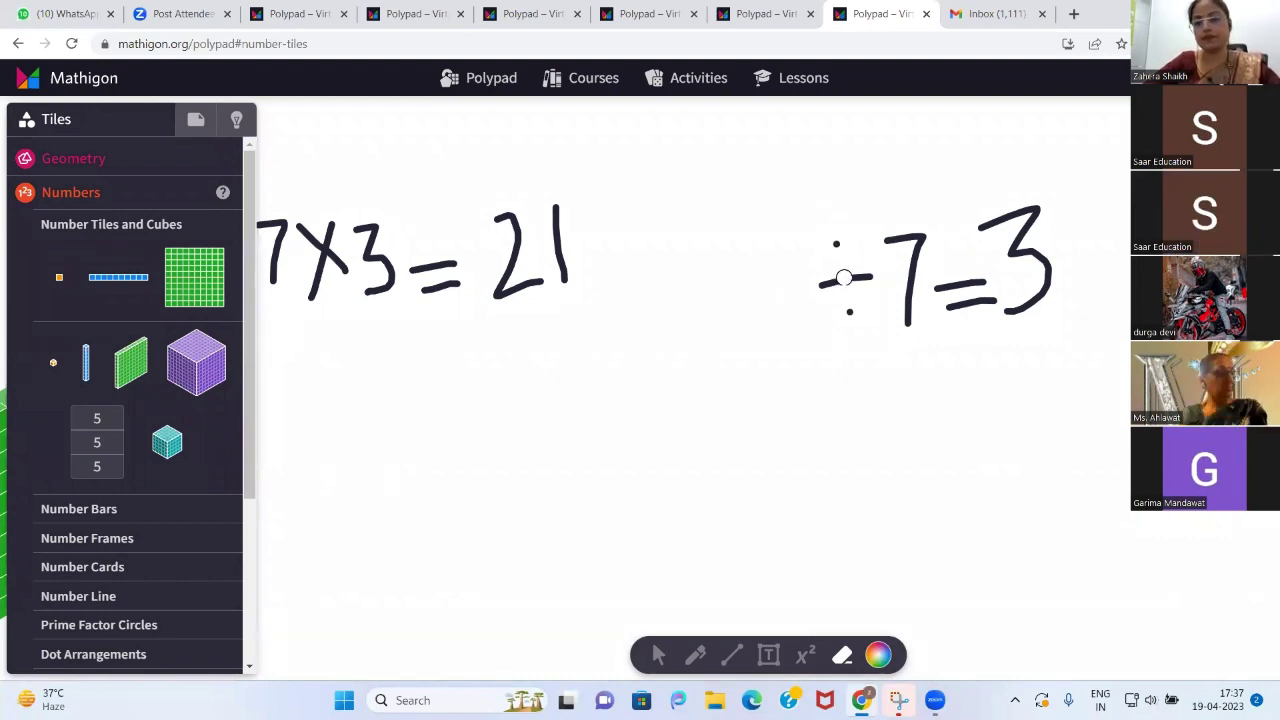
mouse_move(840, 274)
mouse_down()
mouse_move(840, 234)
mouse_move(917, 274)
mouse_move(997, 251)
mouse_move(976, 291)
mouse_move(857, 326)
mouse_move(600, 146)
mouse_move(517, 229)
mouse_move(433, 230)
mouse_move(320, 280)
mouse_move(271, 260)
mouse_up()
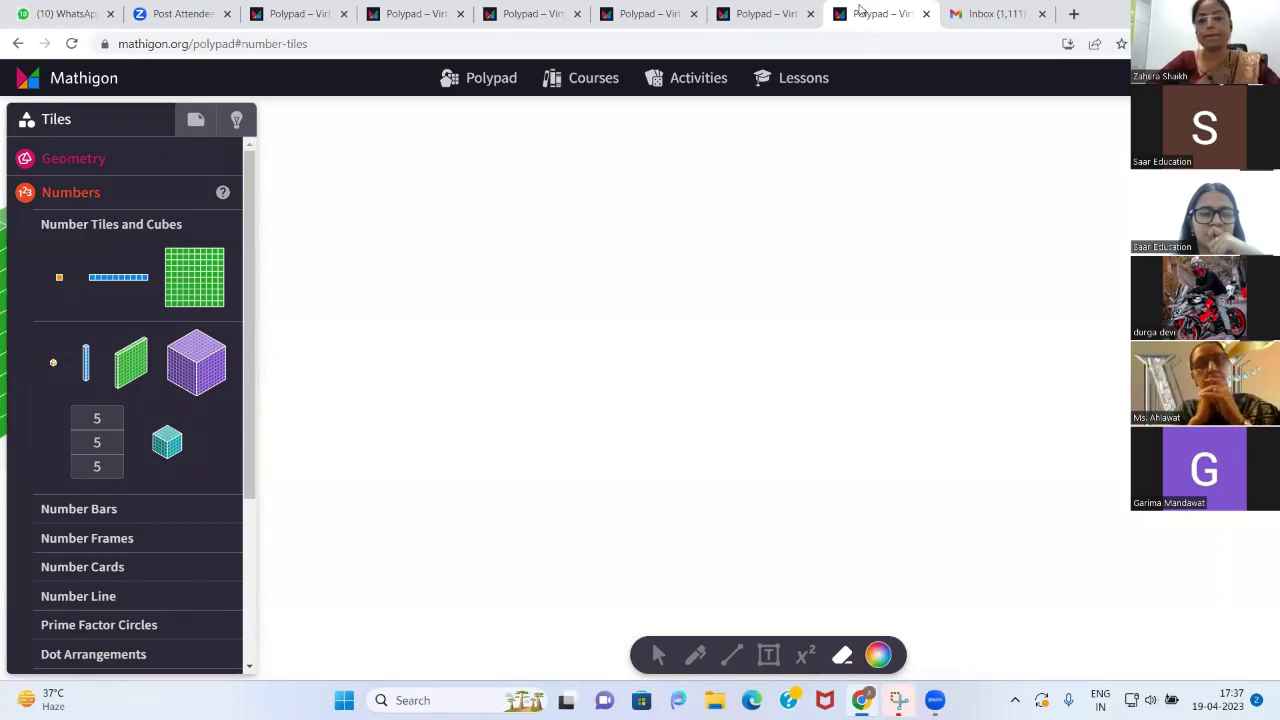
Review the 9 + 7 frames, ten frames, number tile sums and number frames pages, ending on the 13 x 9 problems page
click(768, 14)
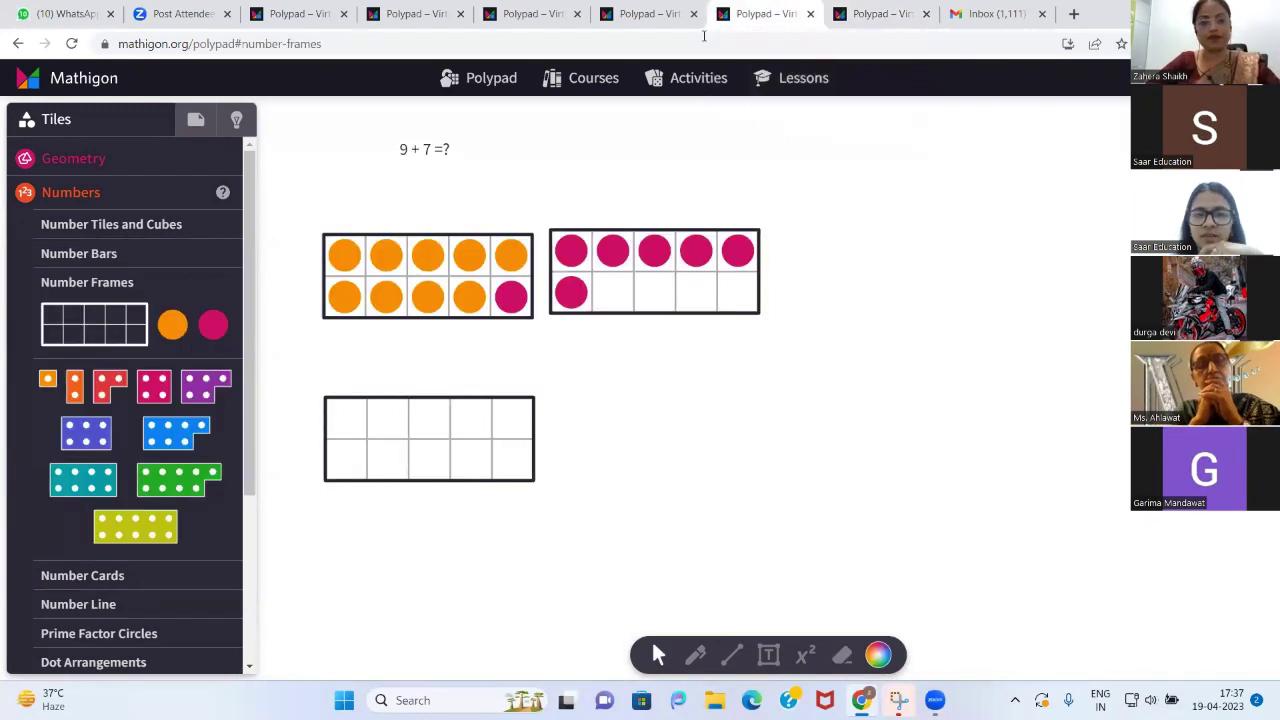
click(650, 14)
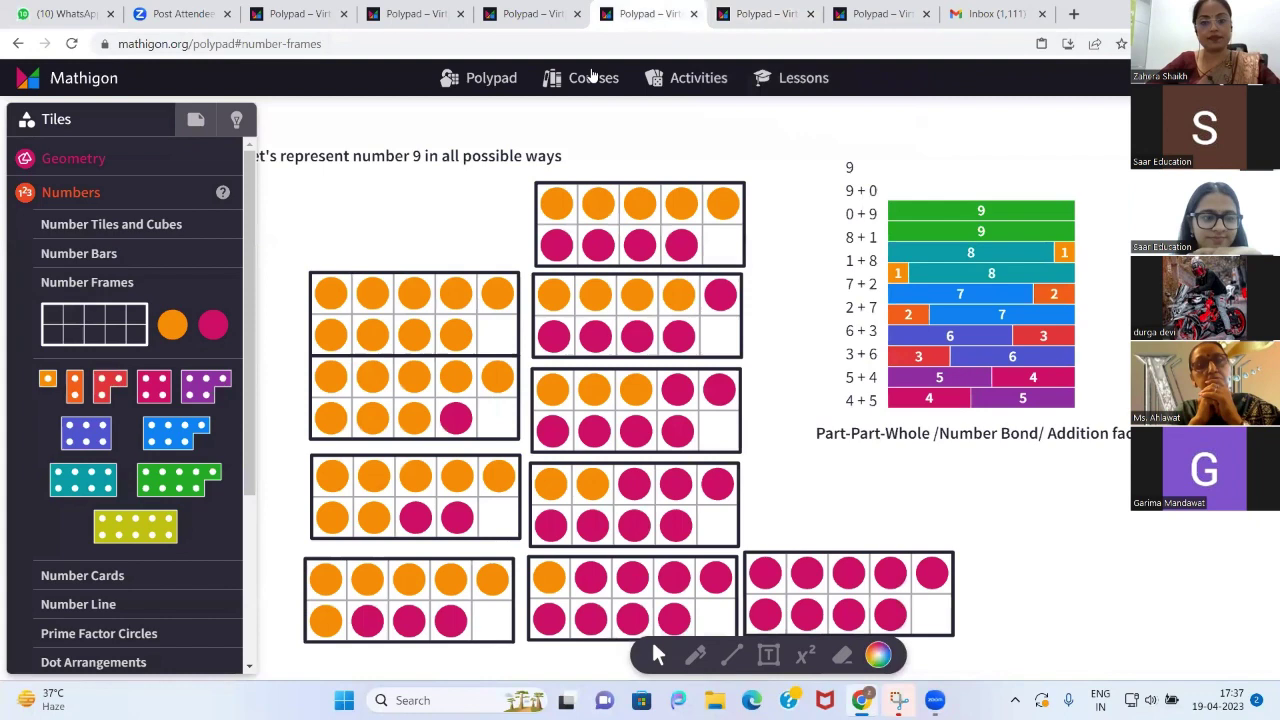
click(530, 14)
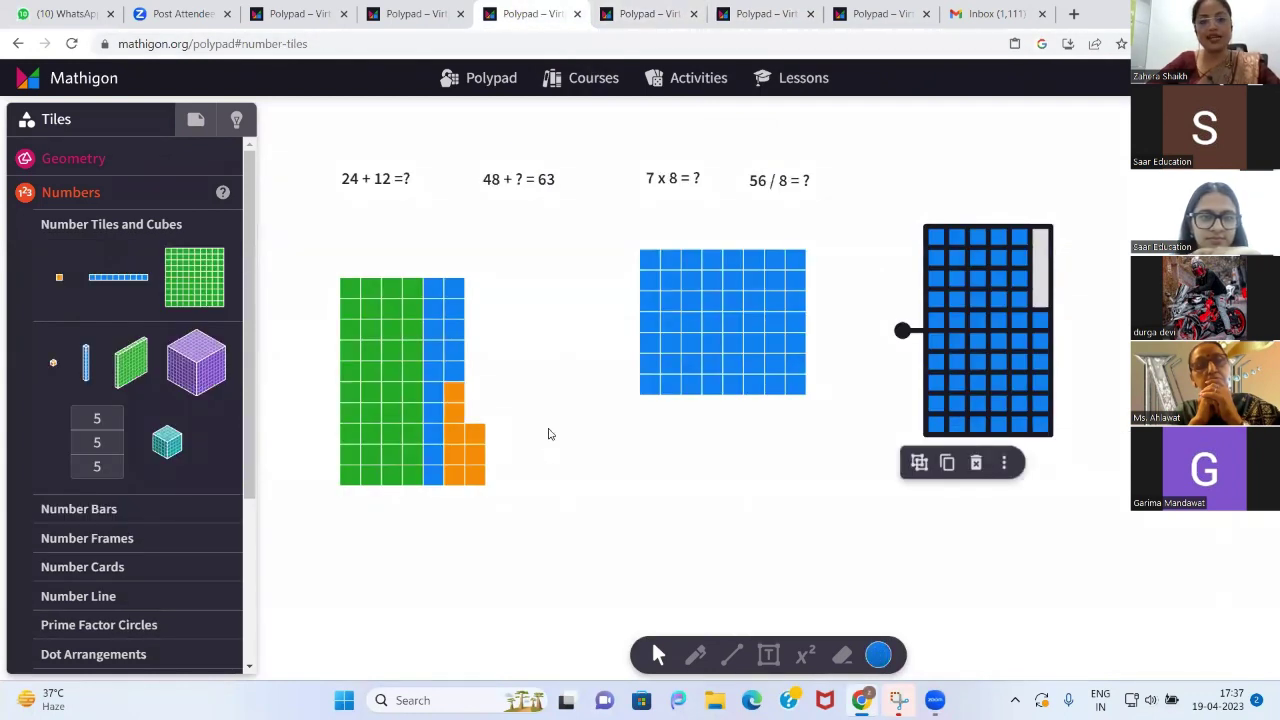
scroll(548, 434, down, 2)
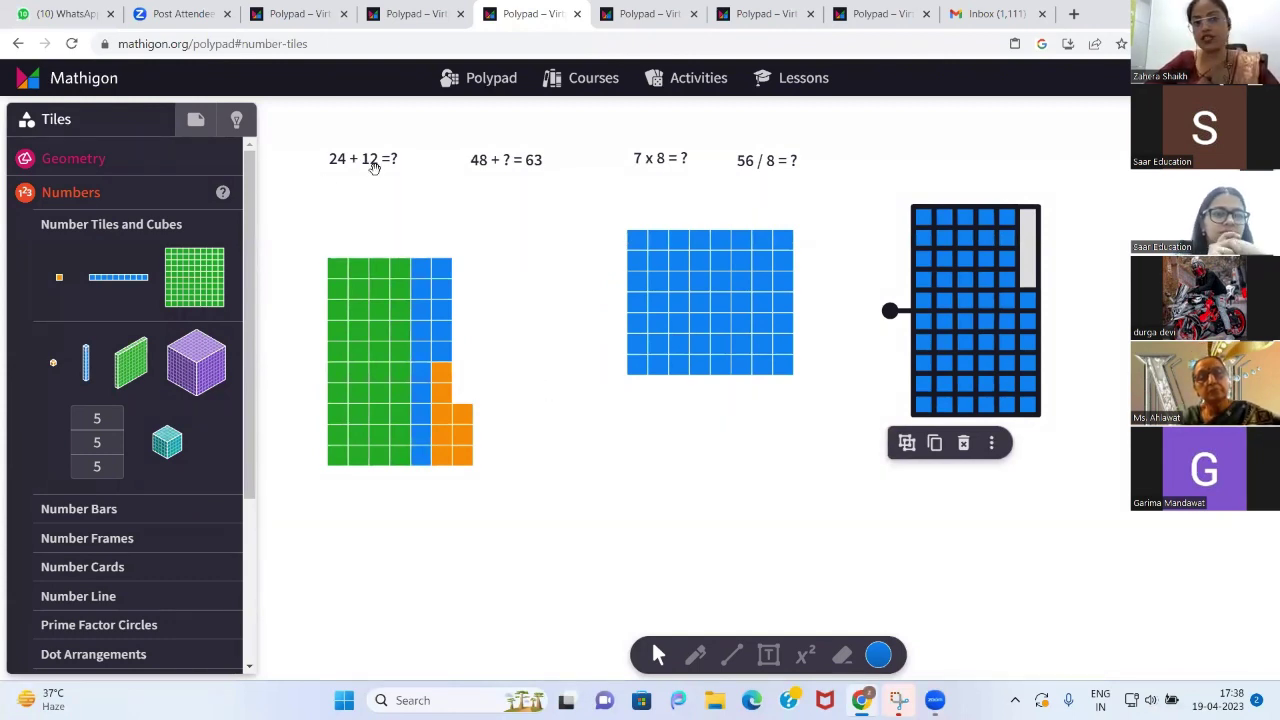
click(502, 182)
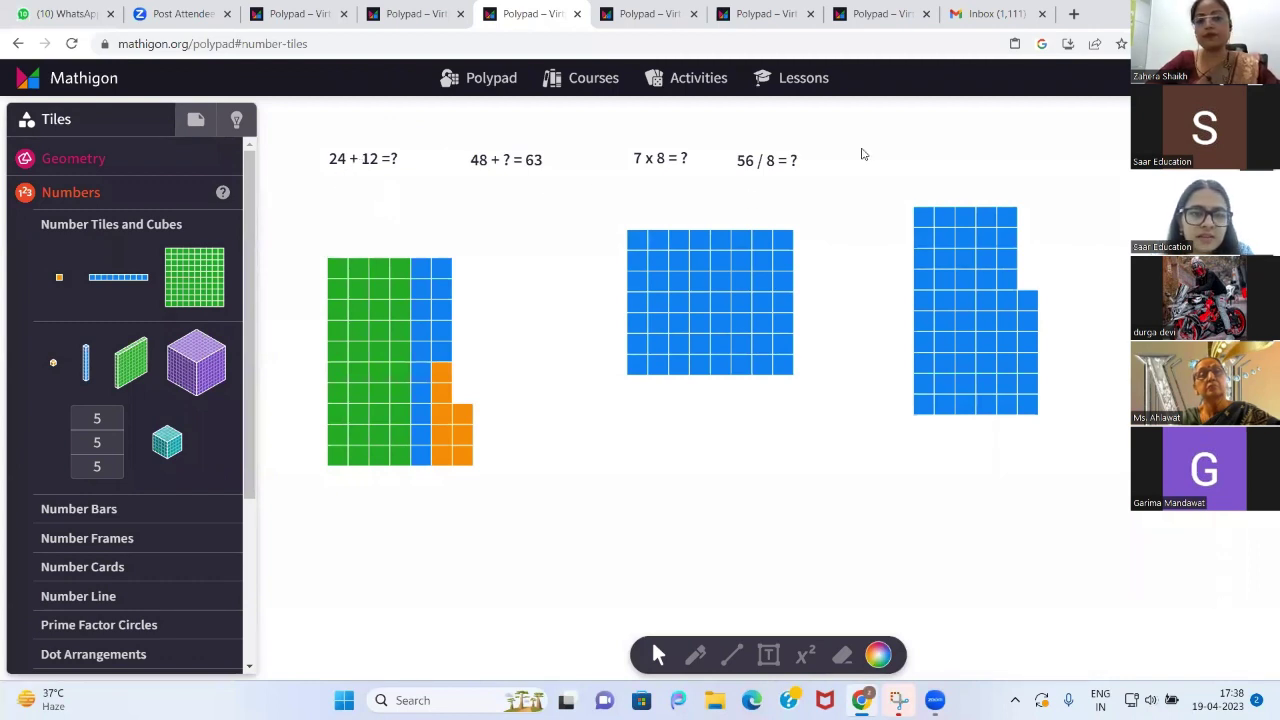
click(408, 14)
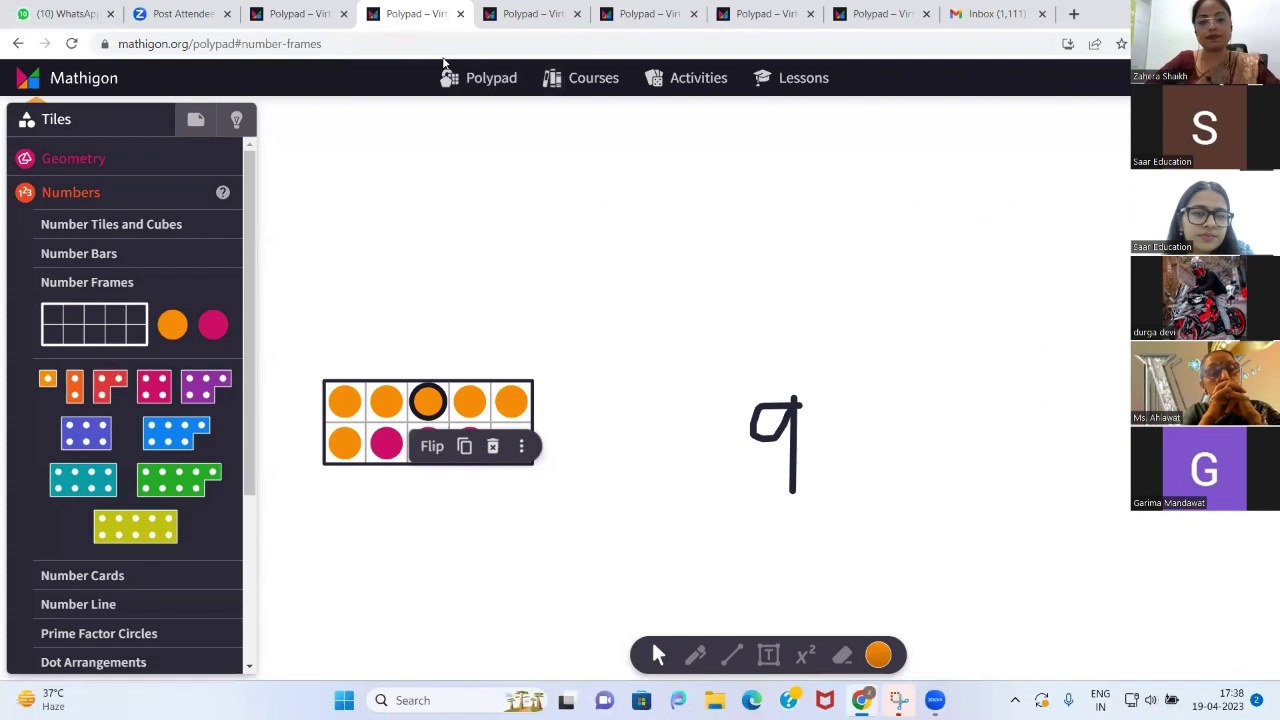
click(308, 14)
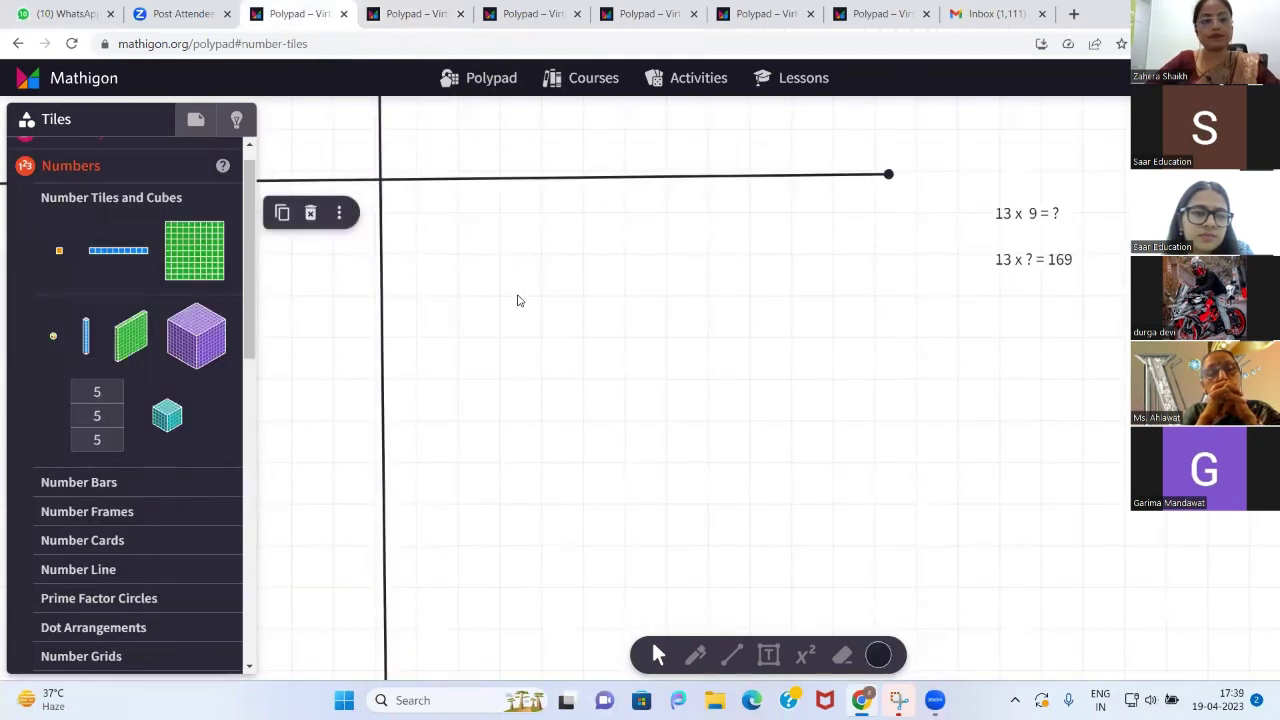